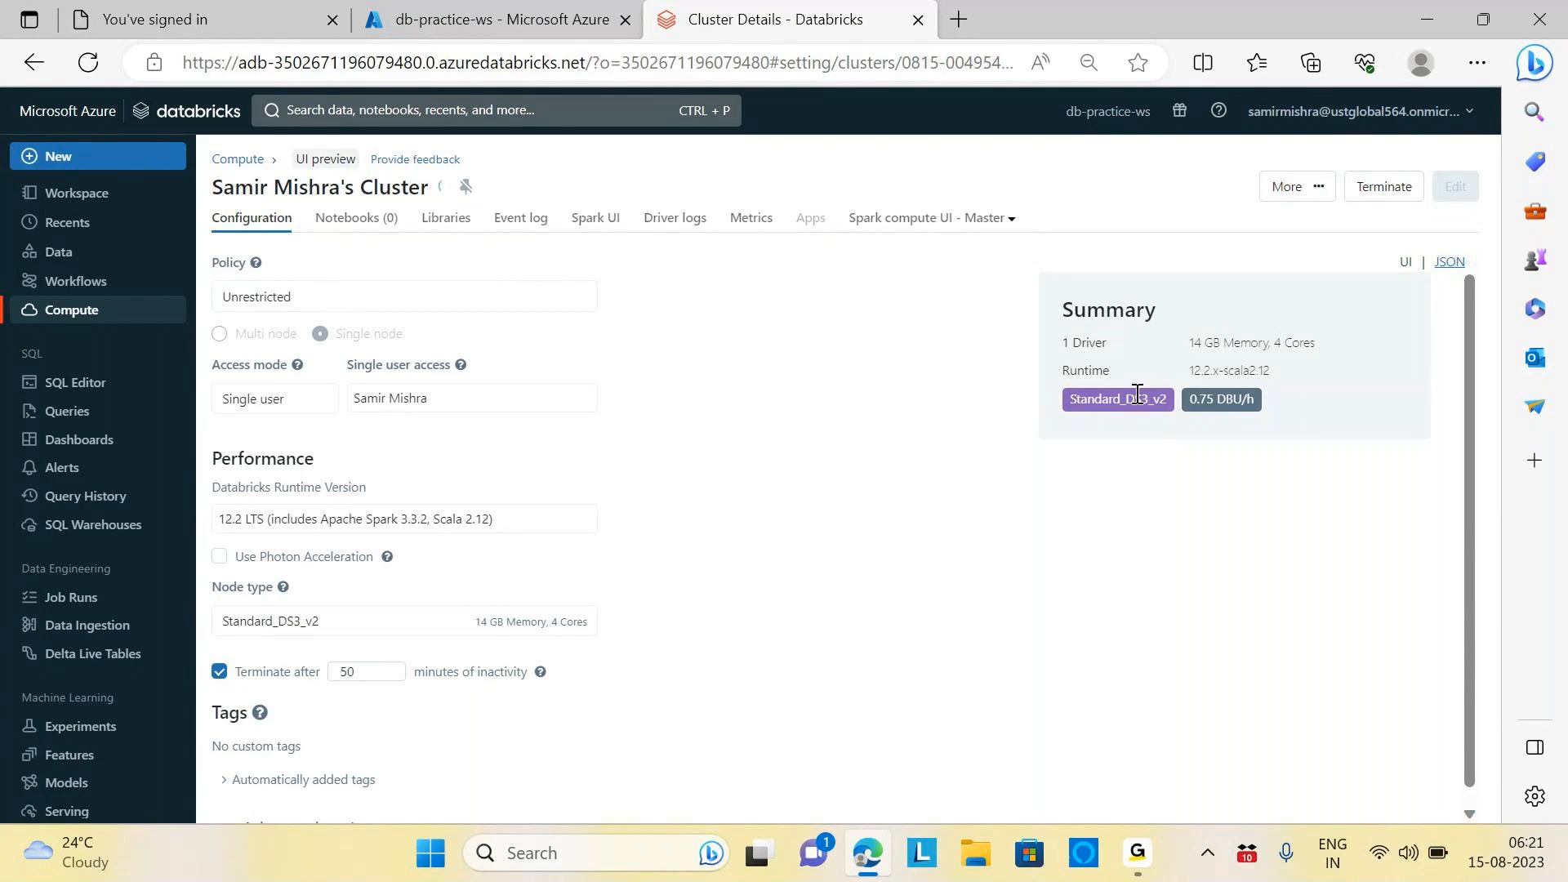
Highlight the cluster's 0.75 DBU/h rate, then launch Notepad++ from Windows search
left_click_drag(1190, 406, 1236, 411)
left_click(574, 853)
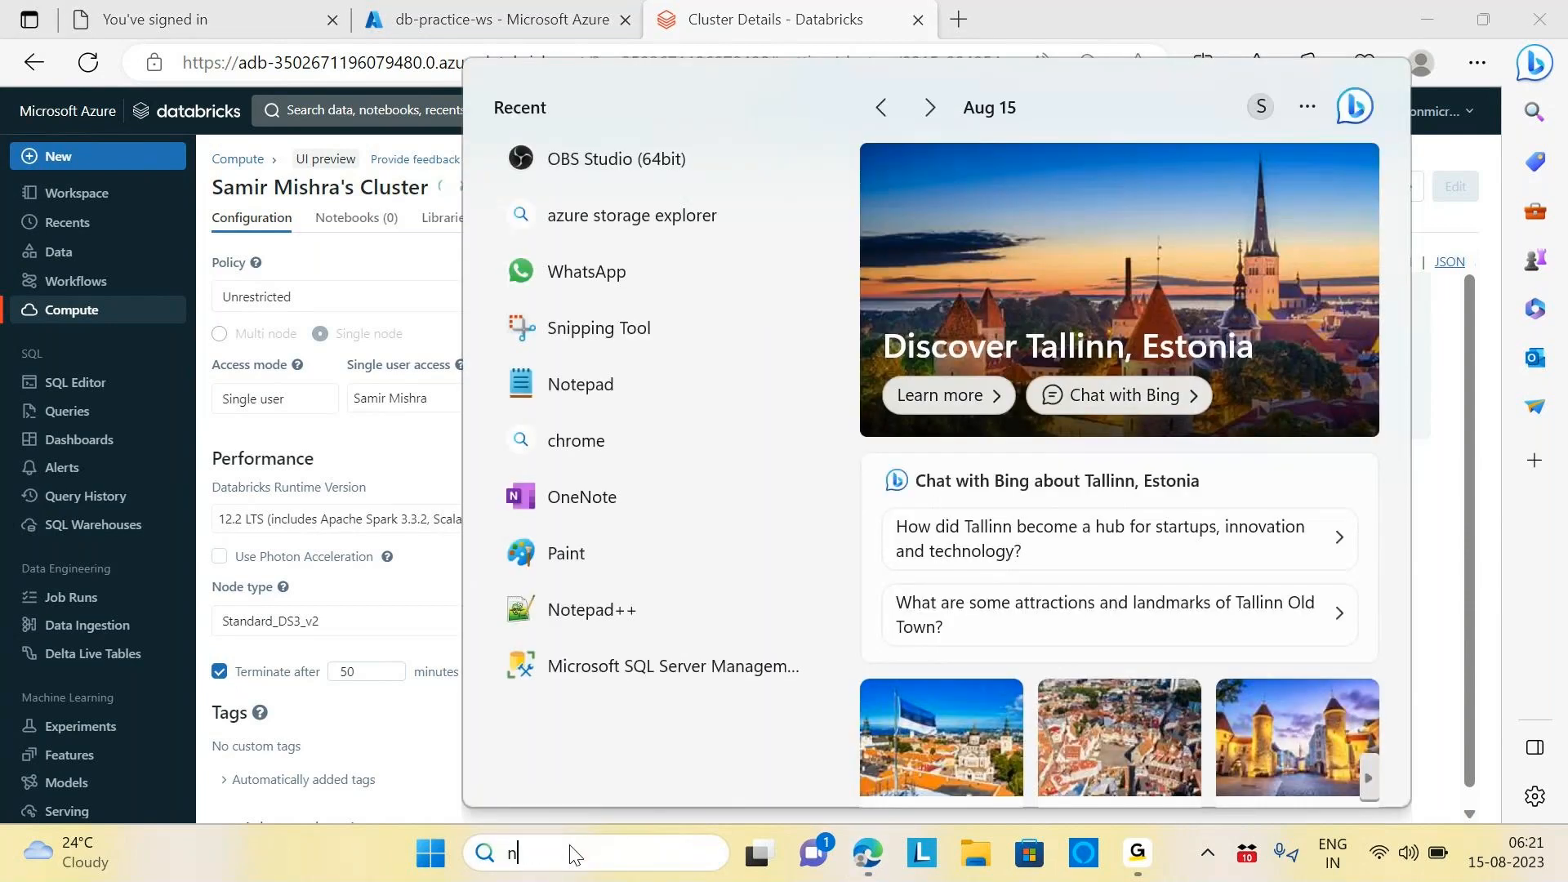
type("note")
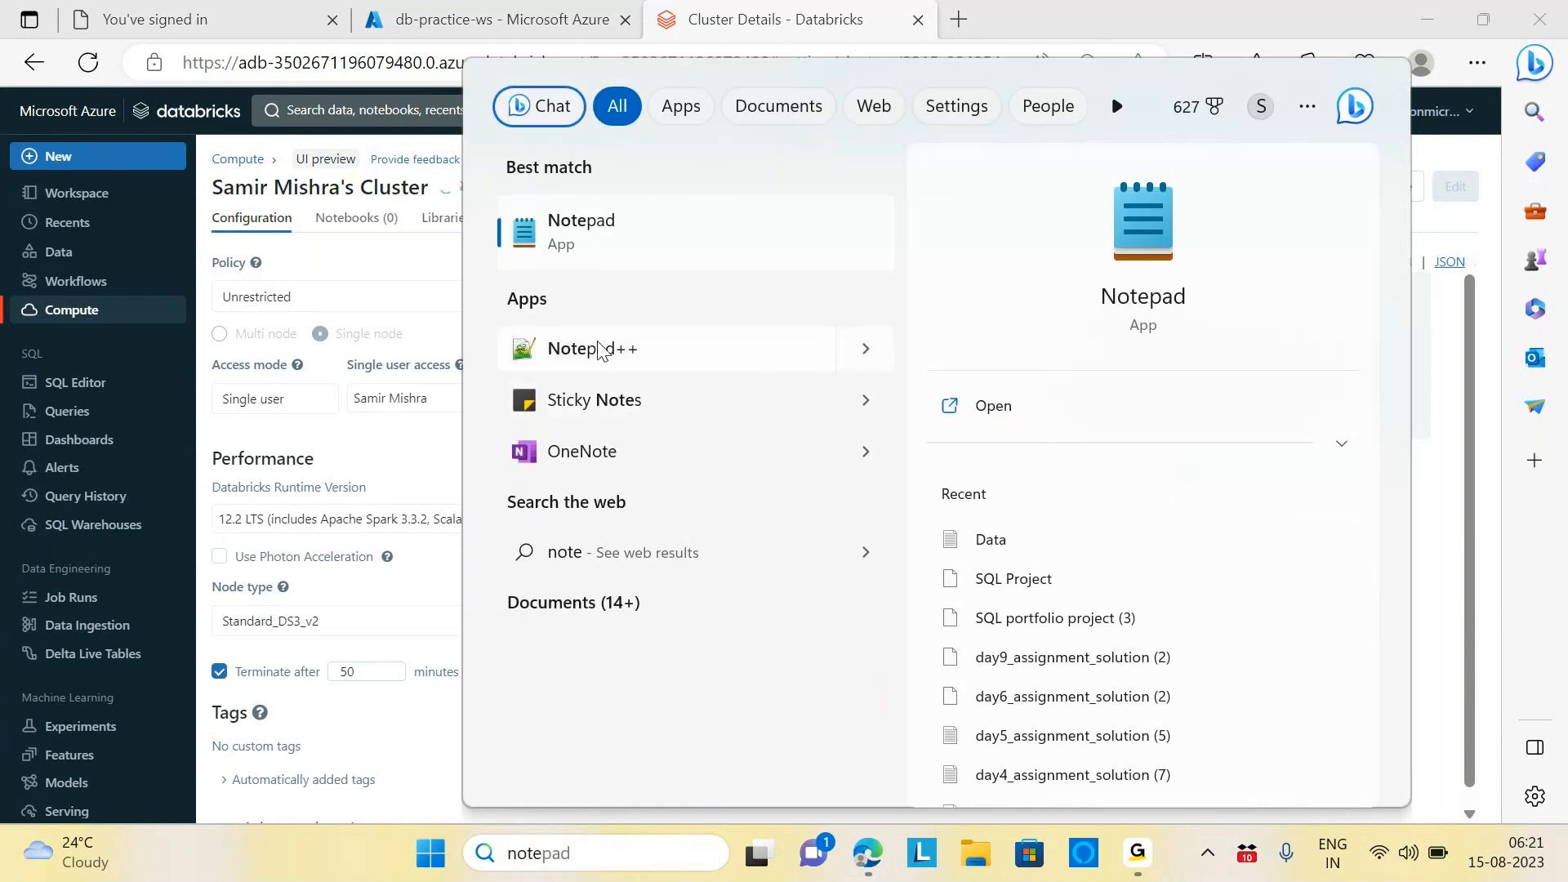
left_click(594, 365)
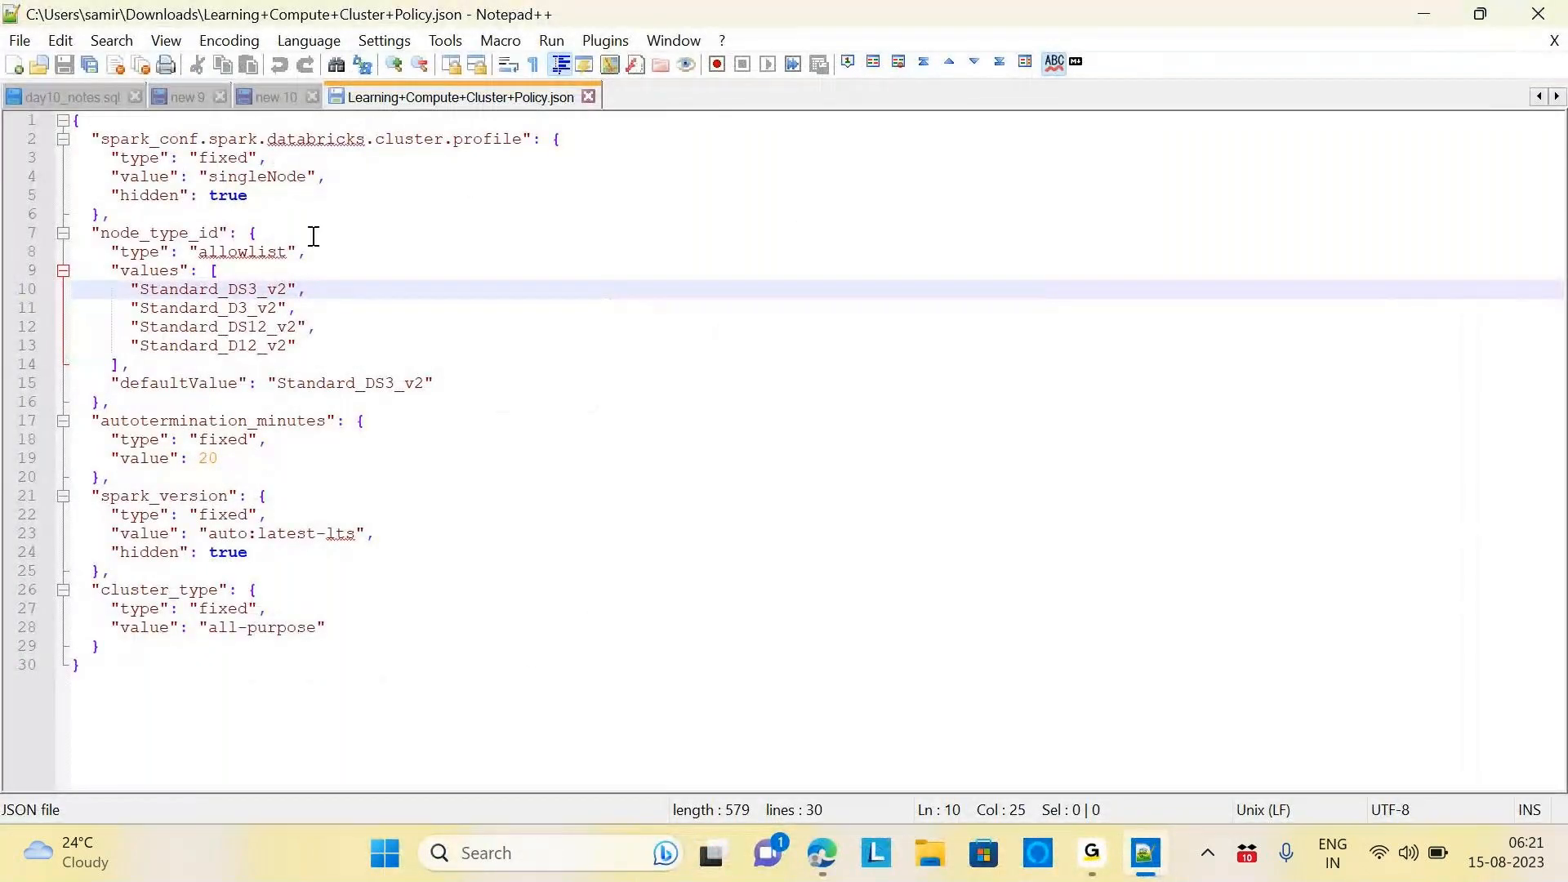
Create a new document headed 'Data bricks Cost:-', using the spelling suggestion for 'Data bricks'
left_click(19, 40)
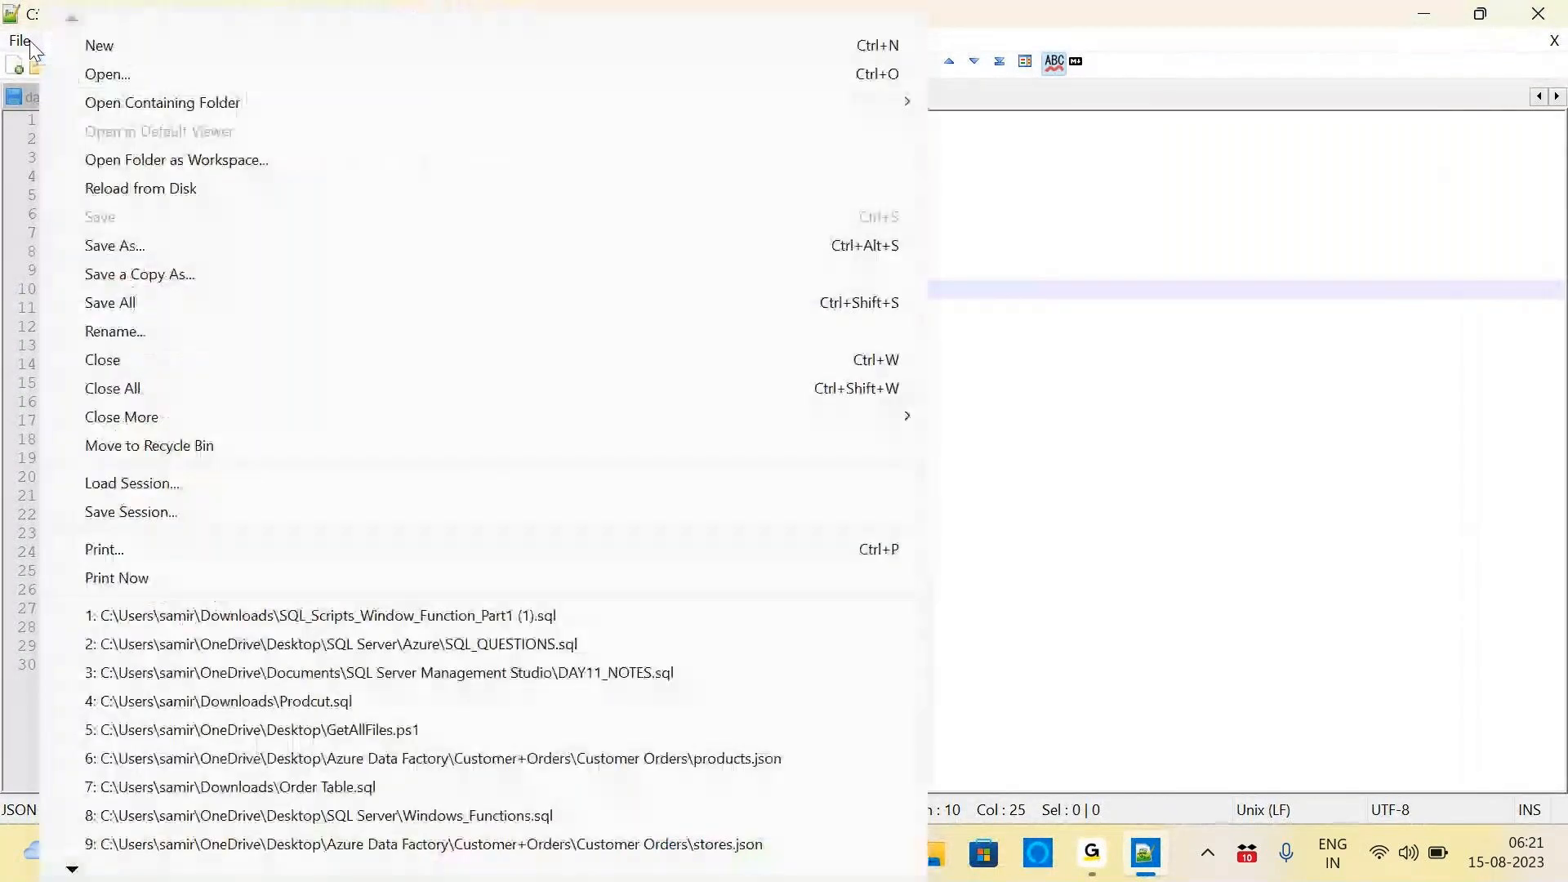
left_click(100, 46)
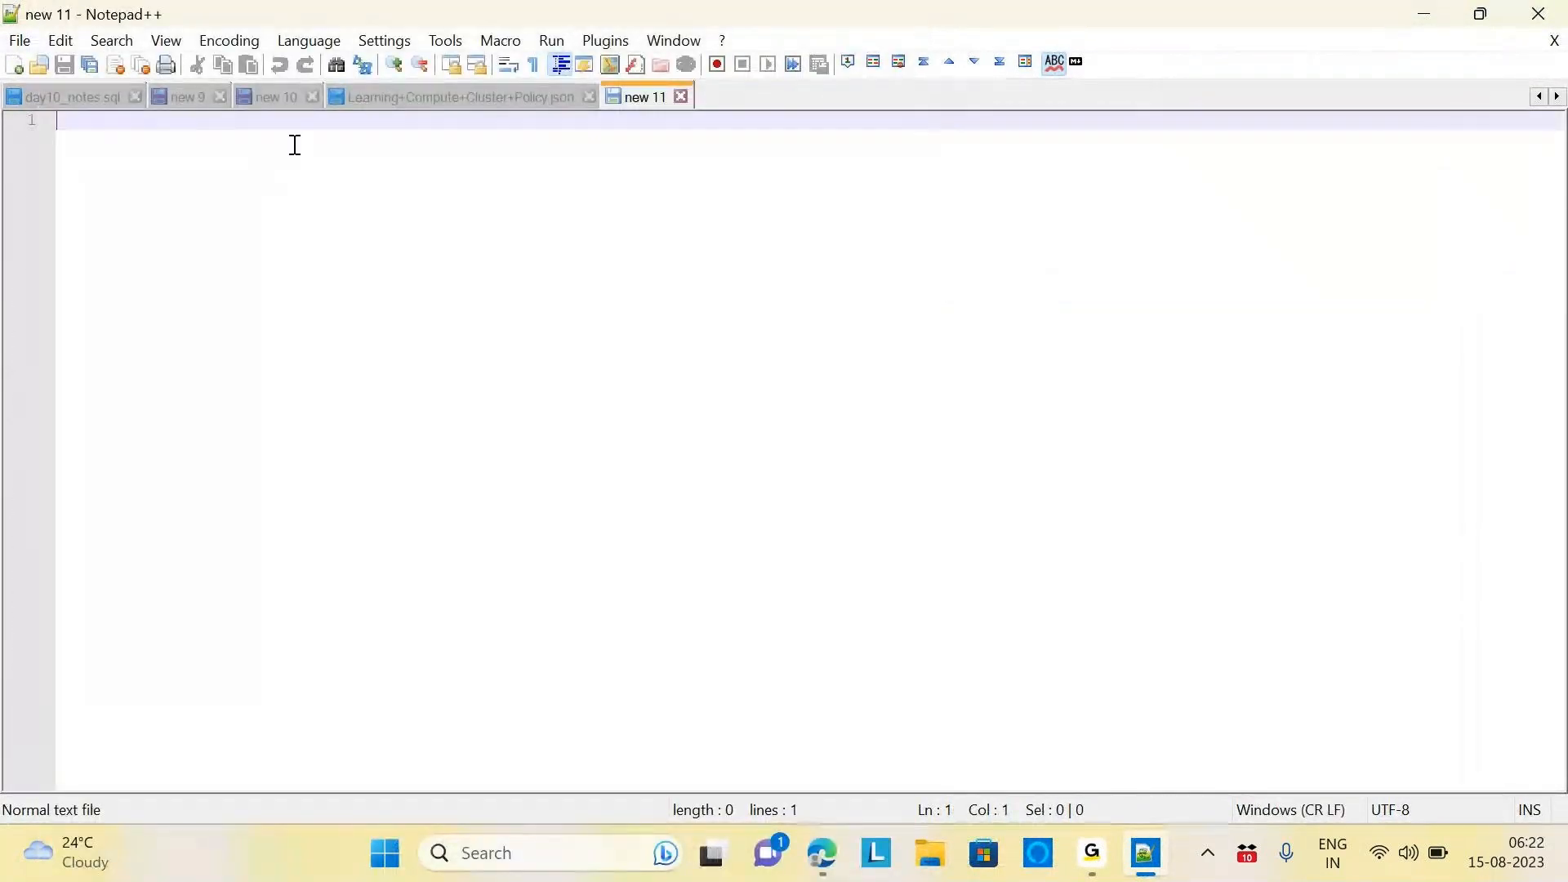
type("Data")
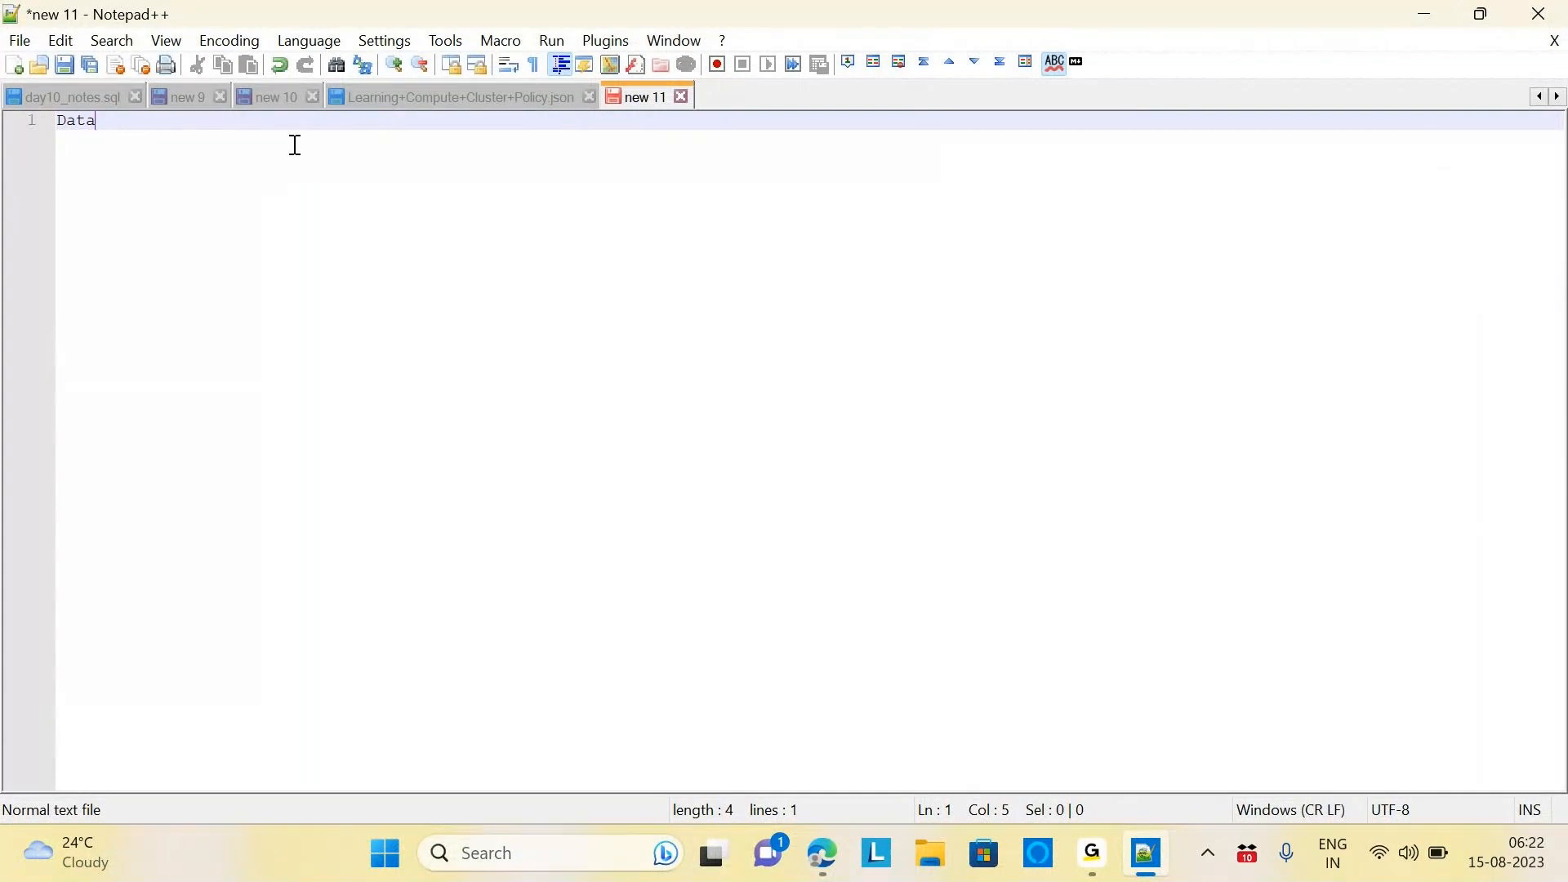
type("bricks Cost:-")
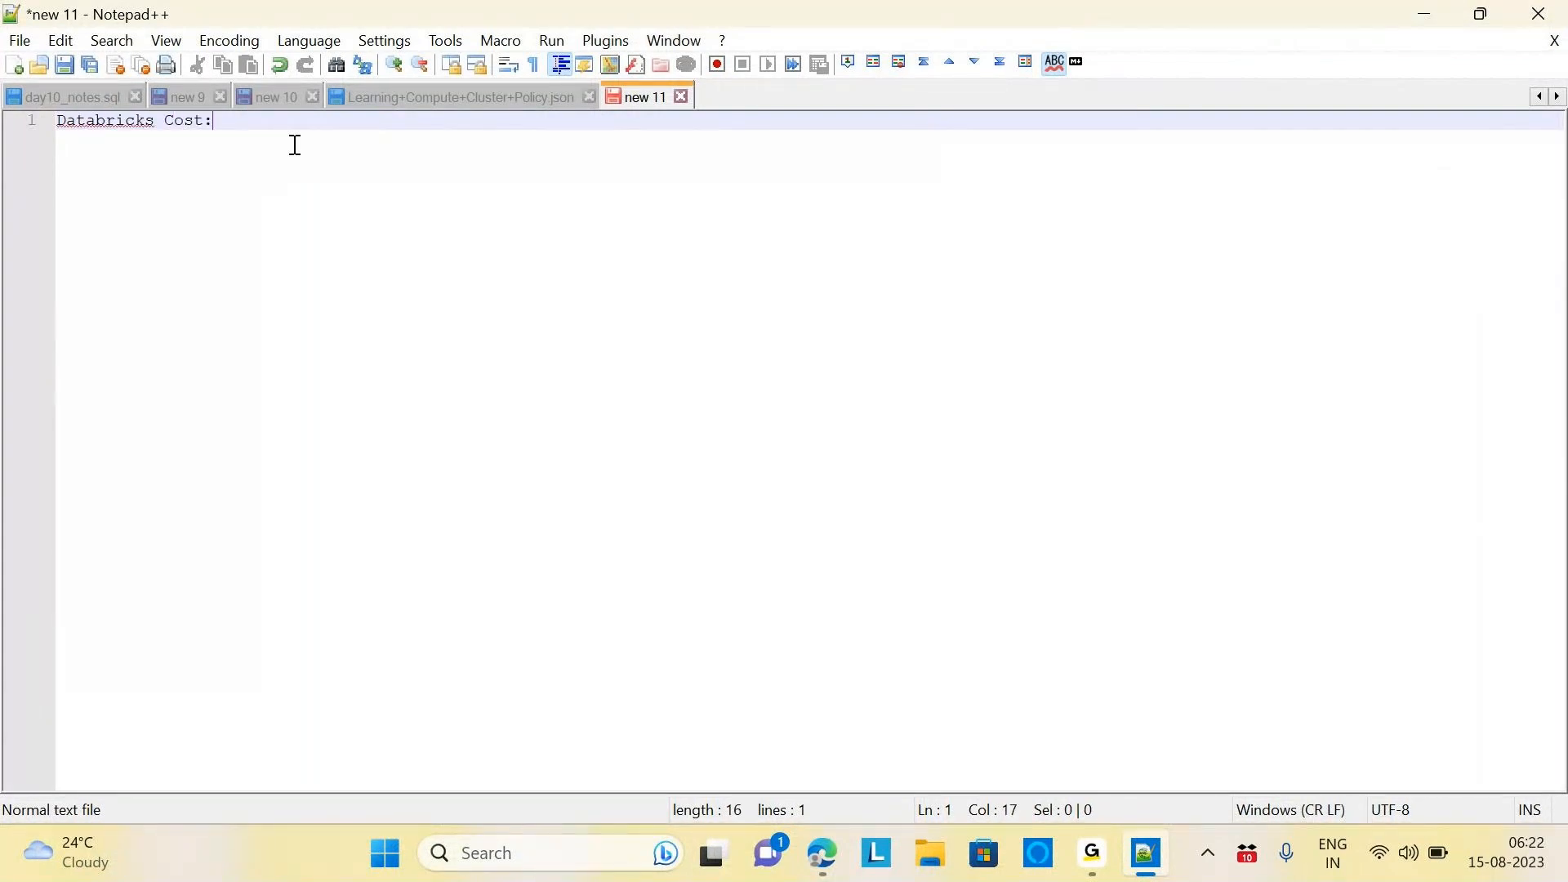
key("Return")
key("Return")
right_click(128, 121)
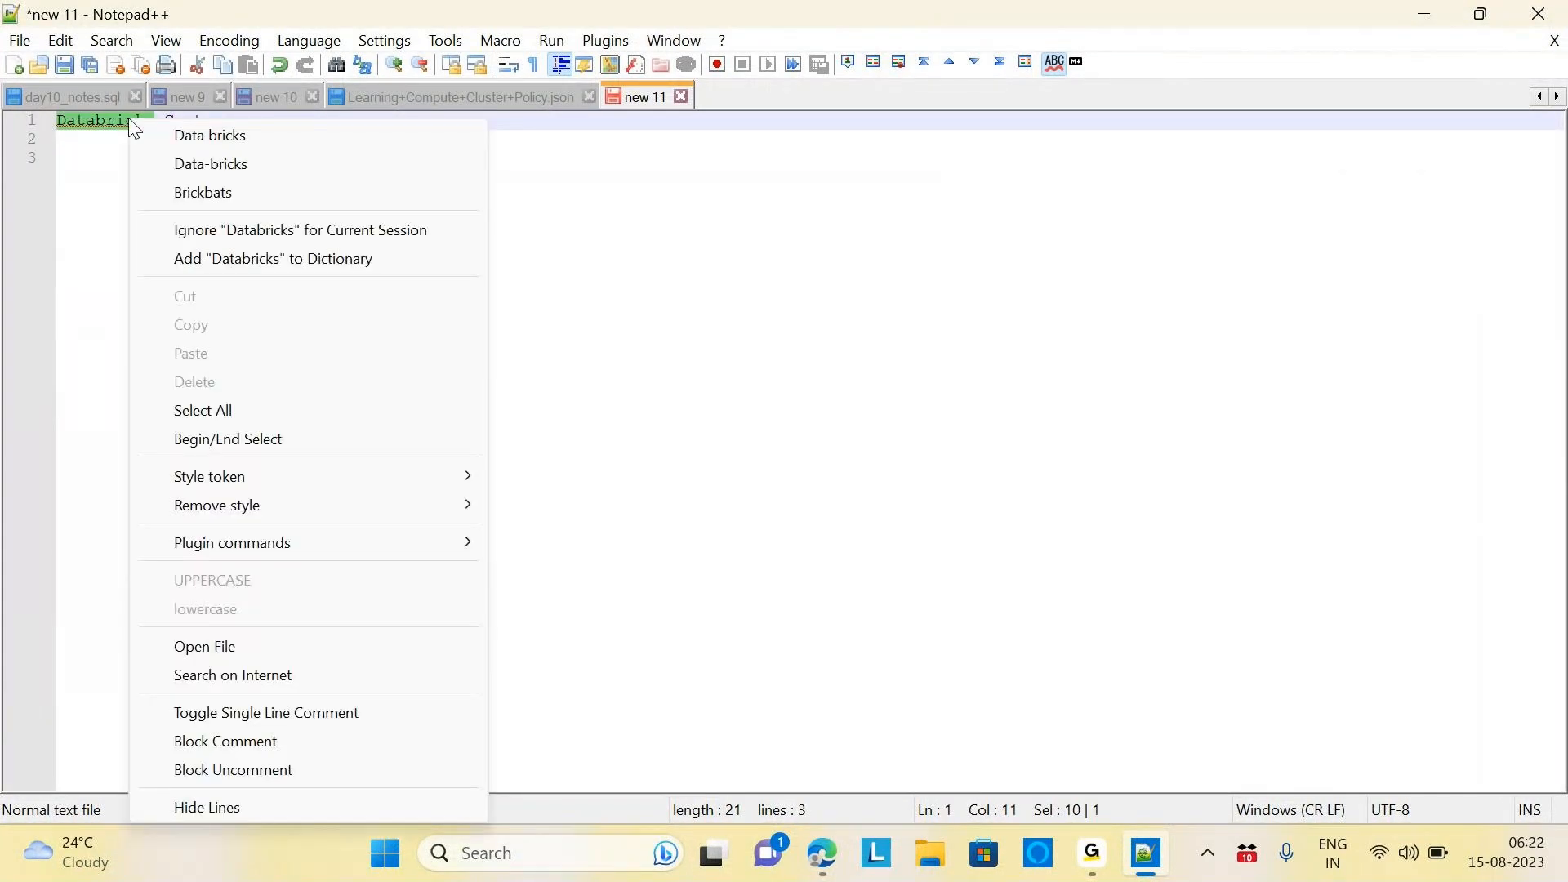
left_click(202, 136)
left_click(262, 124)
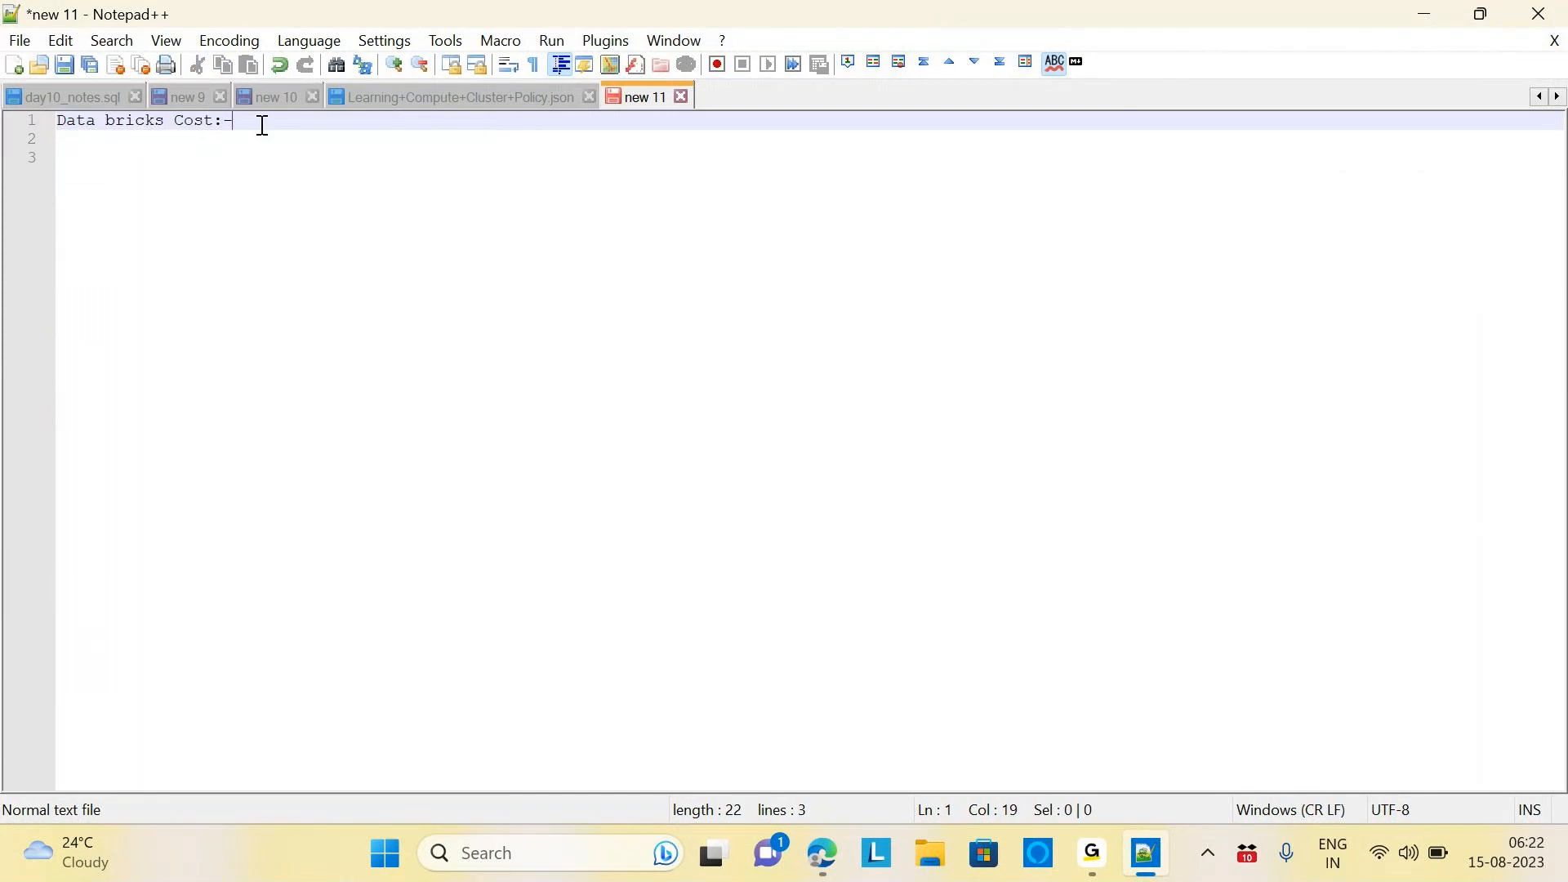
key("Return")
key("Return")
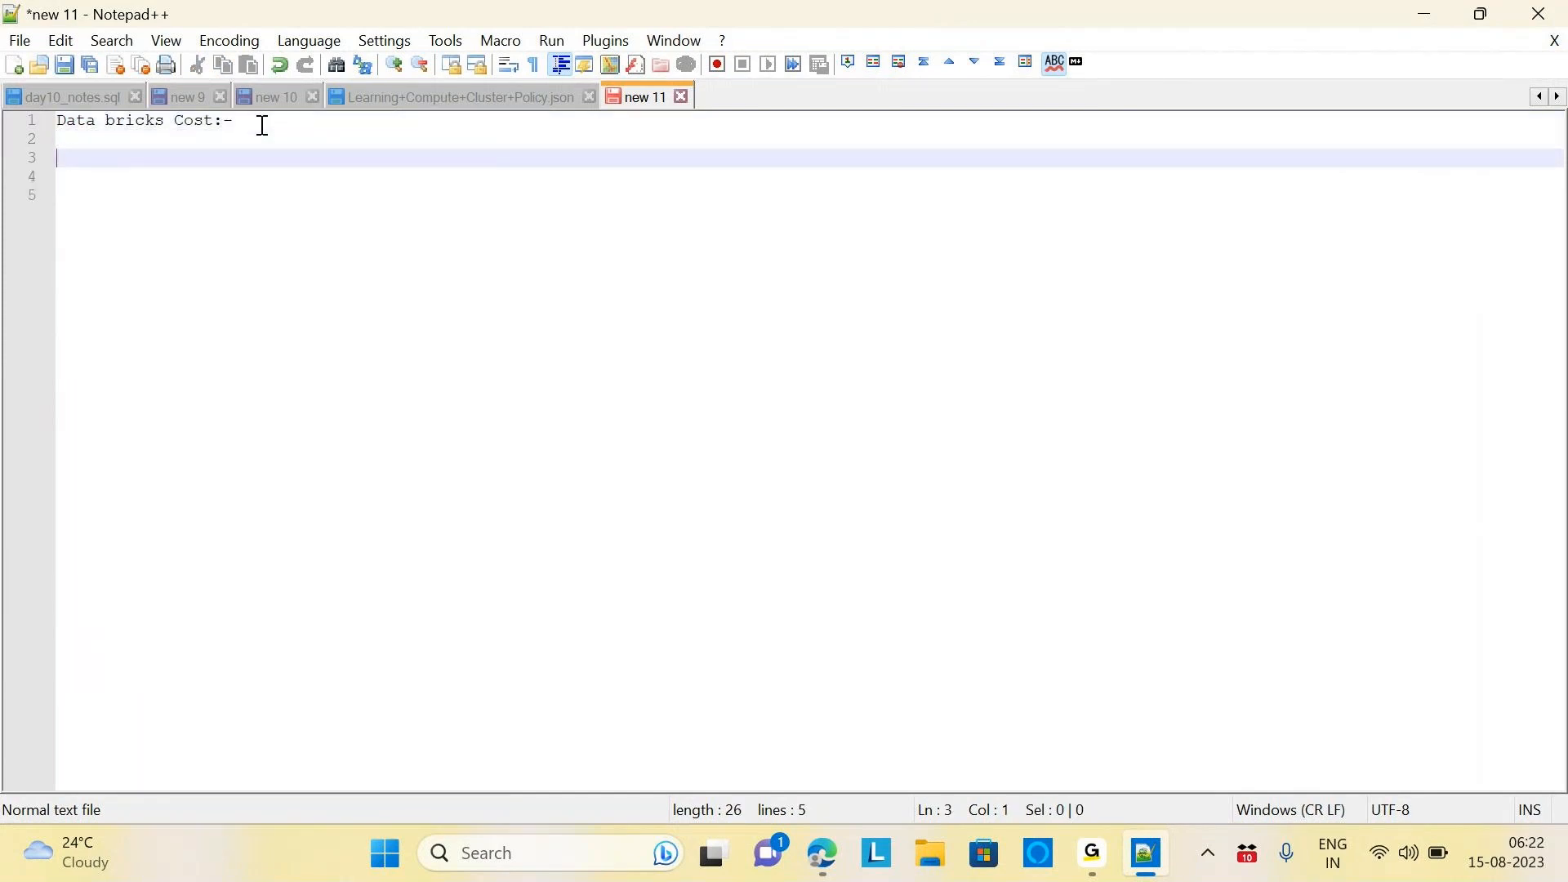
Type 'no of DBU * workload= DBU Cost' on line 3 and remove a stray 'q'
left_click(822, 852)
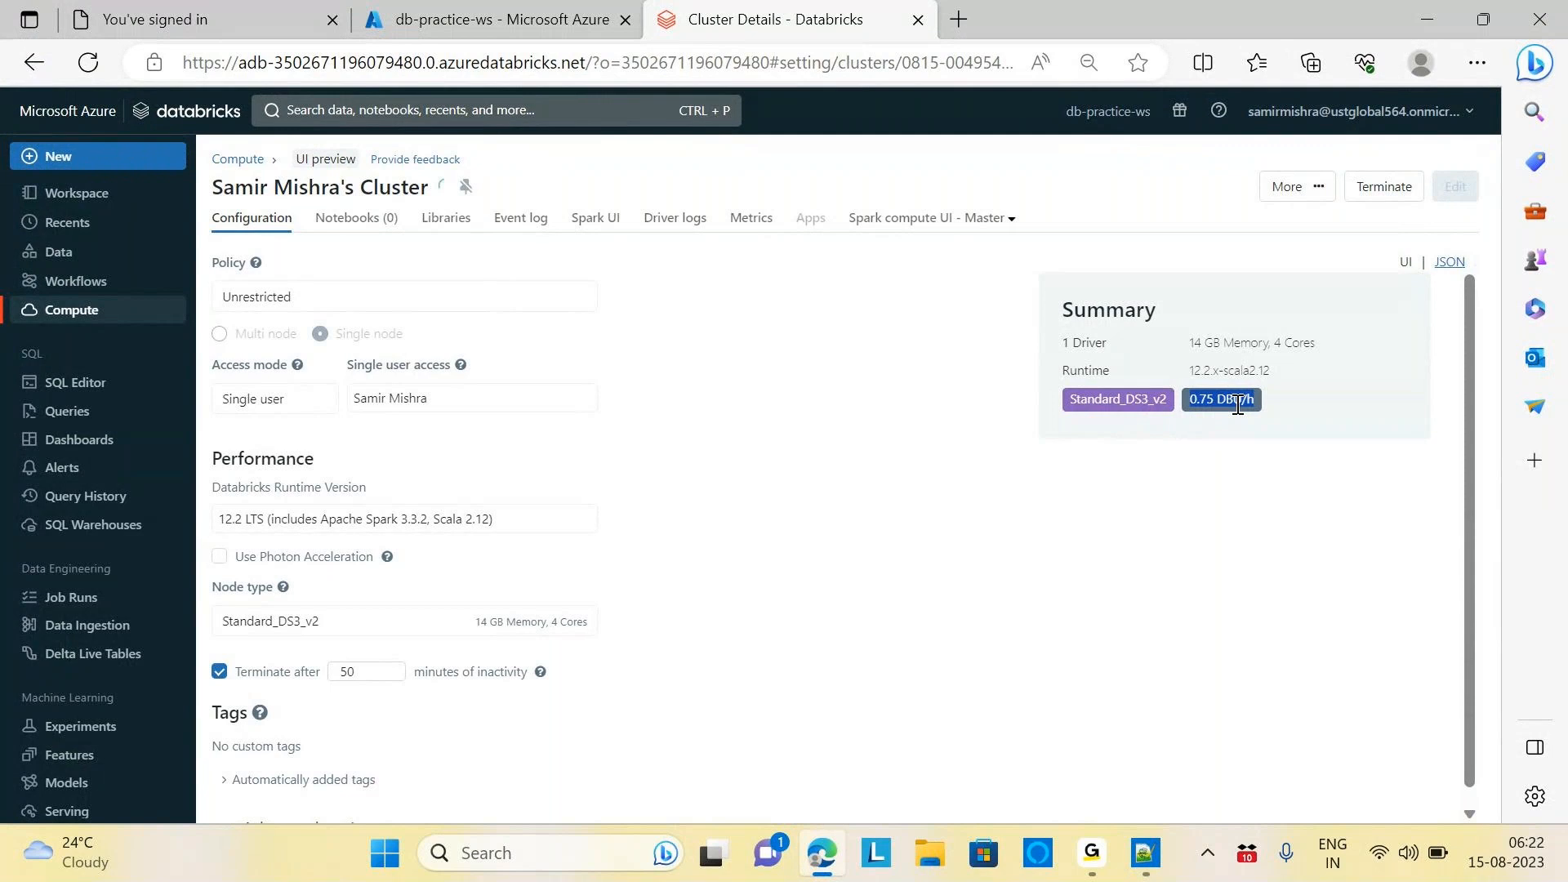
key("alt+Tab")
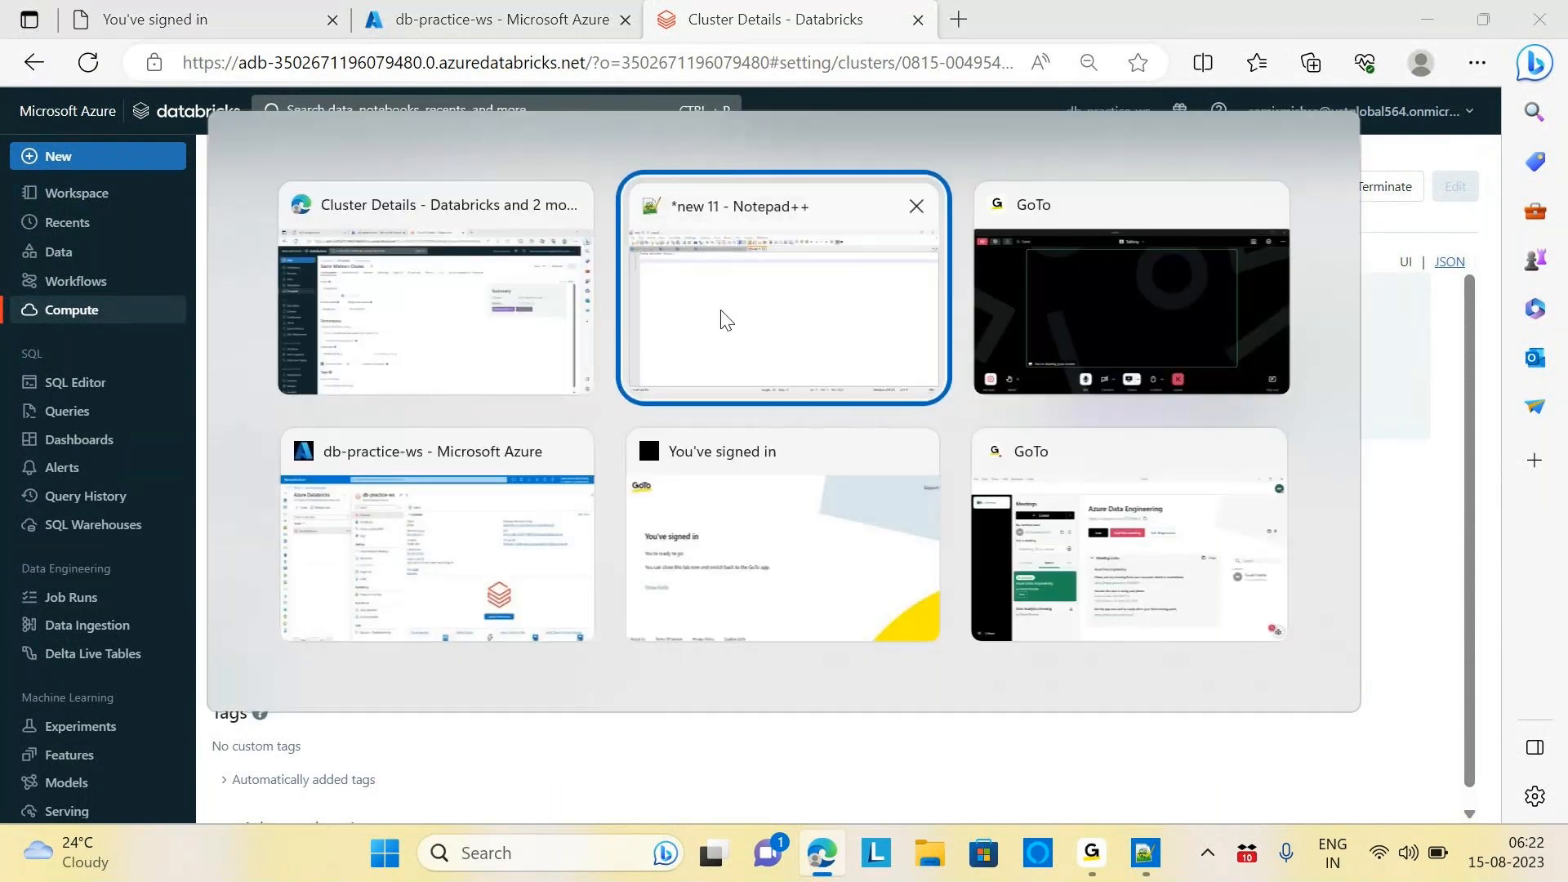
left_click(768, 206)
type("no of DBU")
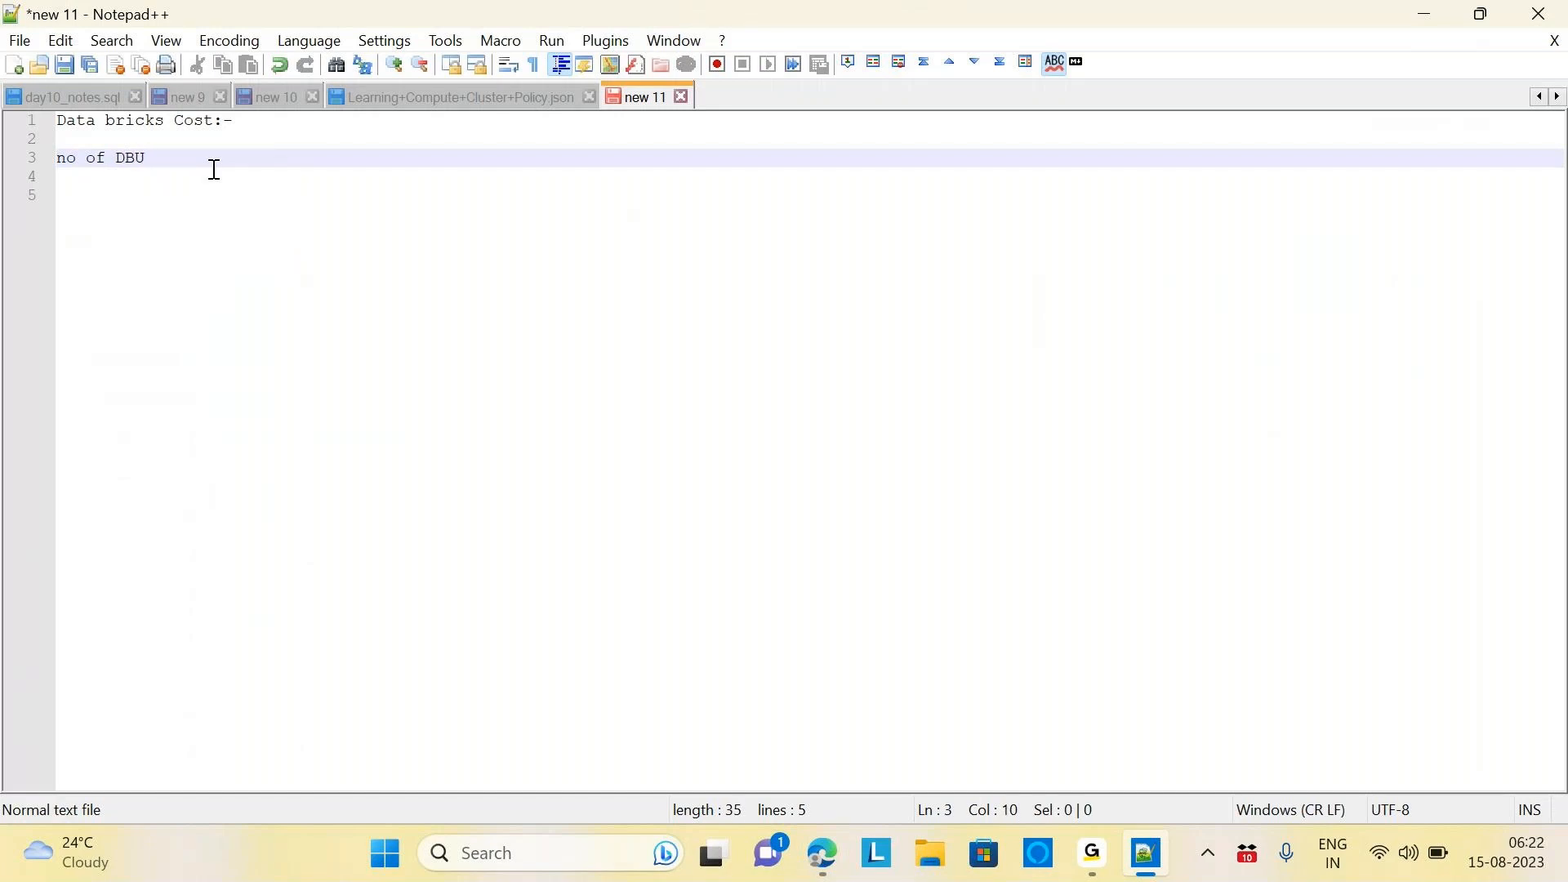
type(" * workload= DBU")
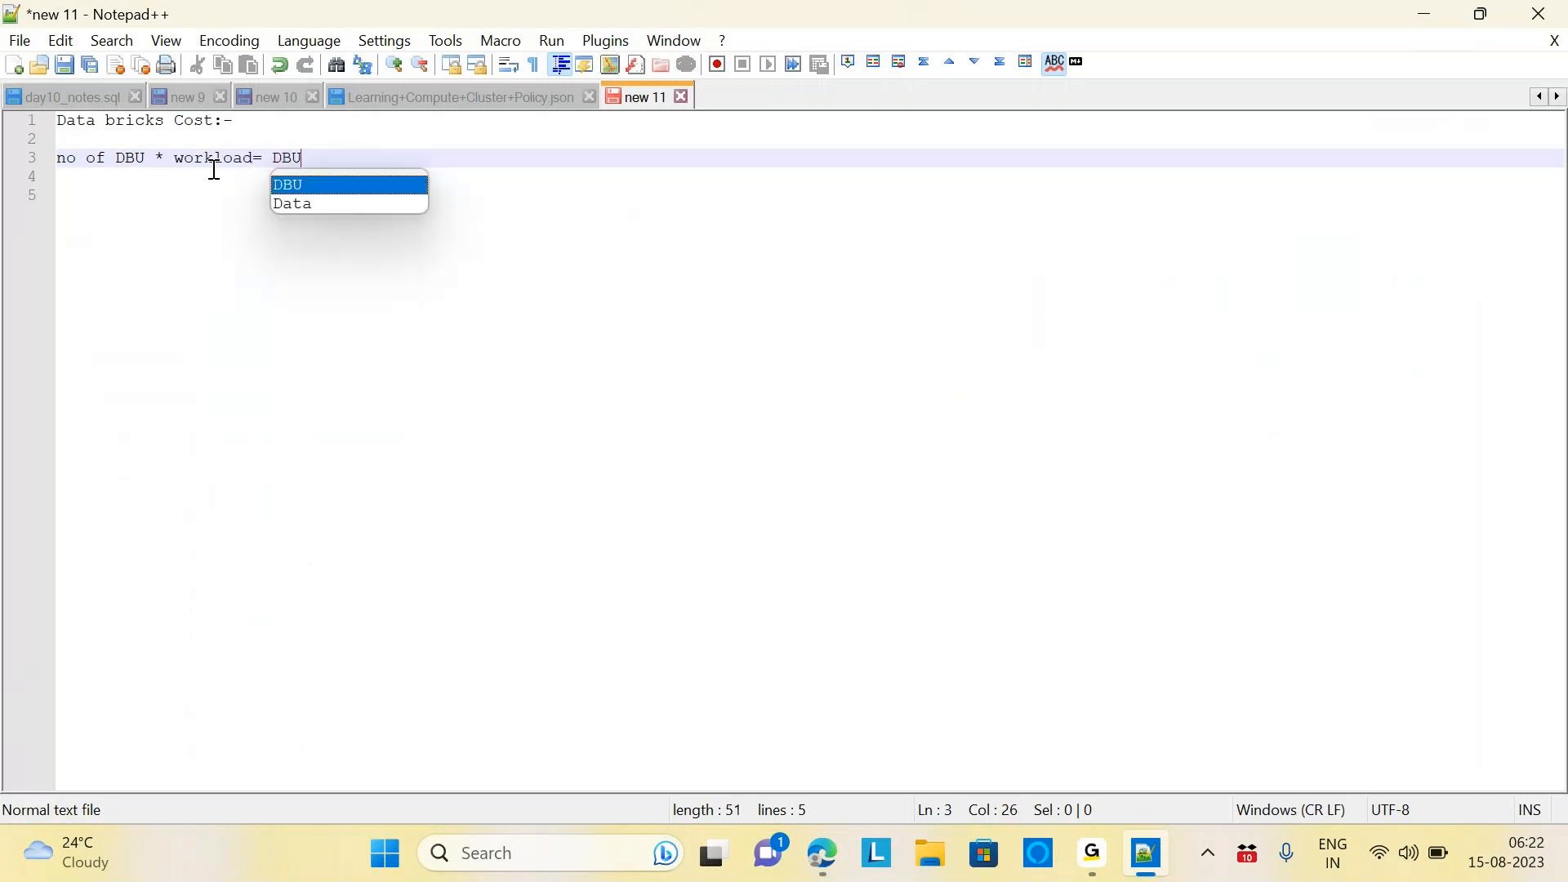
type(" Cost")
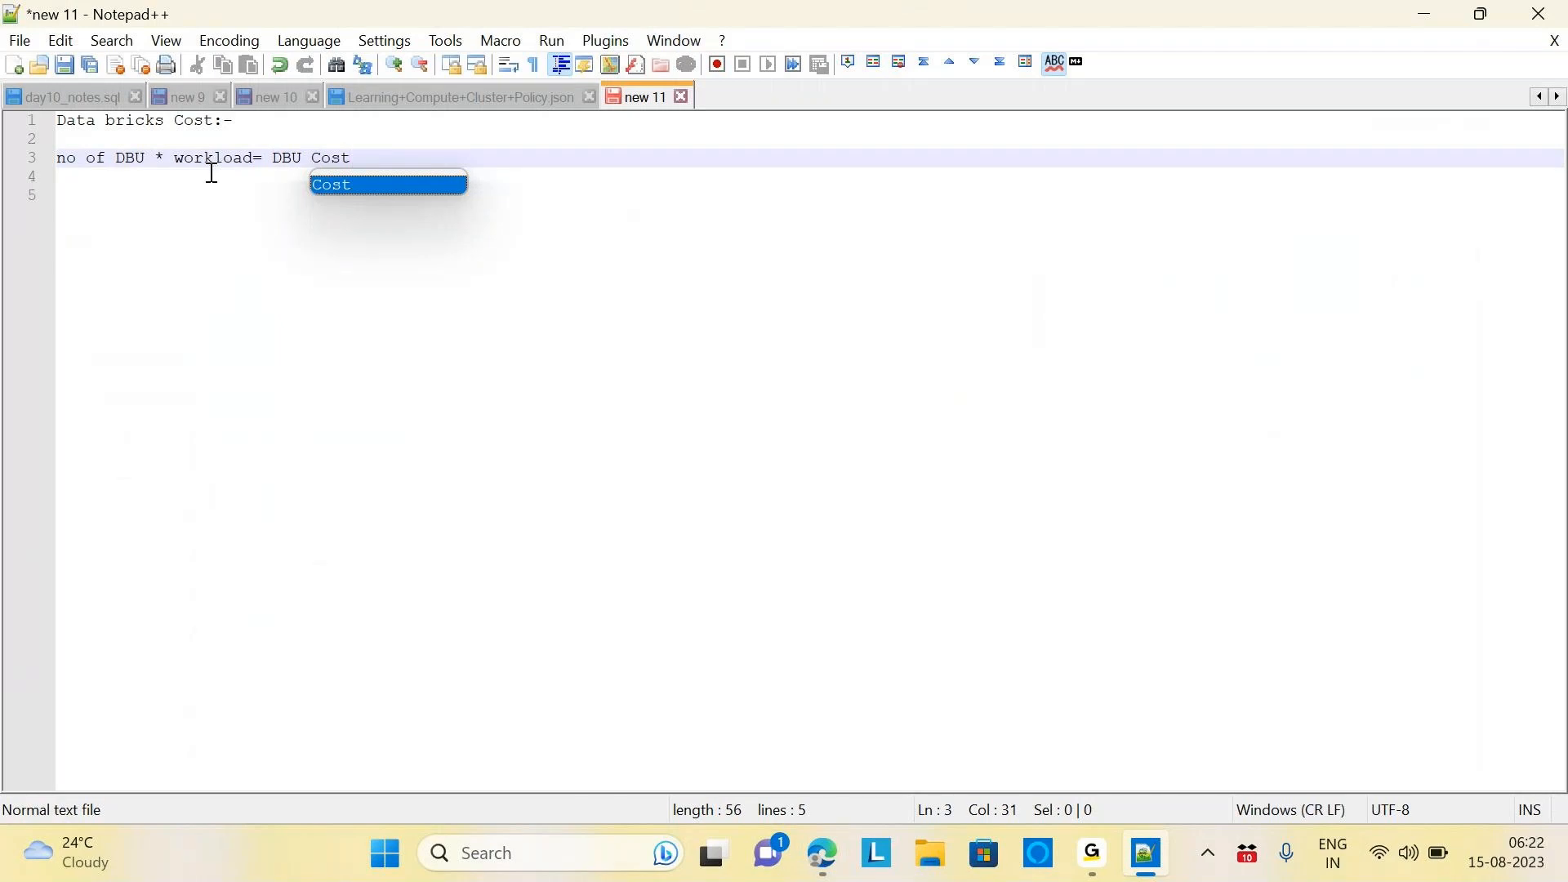
left_click_drag(160, 163, 33, 157)
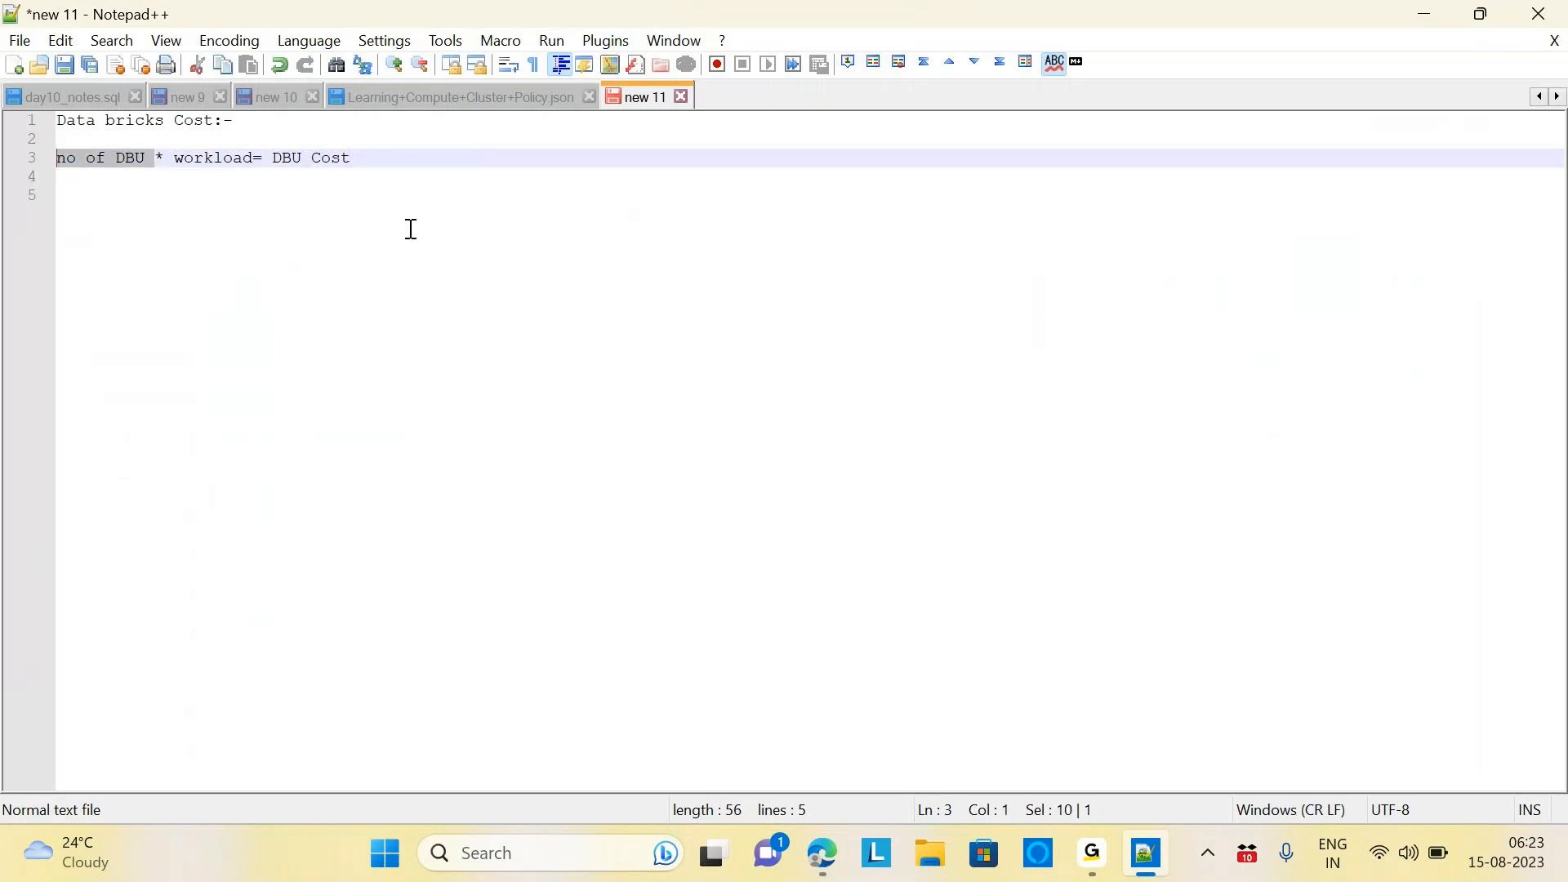
left_click(380, 157)
key("Return")
key("Return")
type("q")
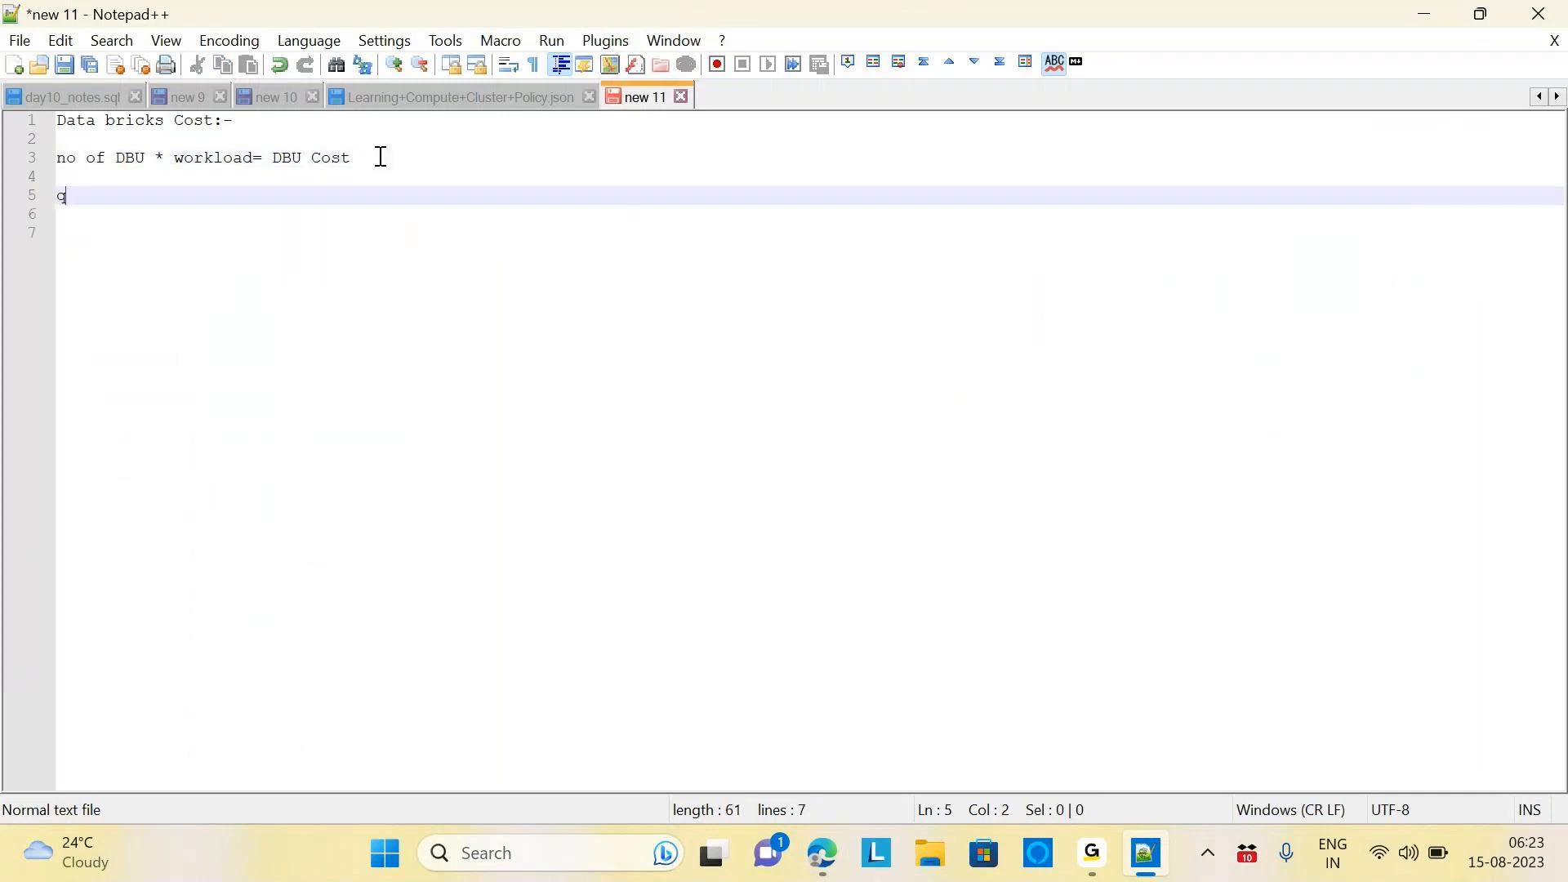
key("BackSpace")
key("alt+Tab")
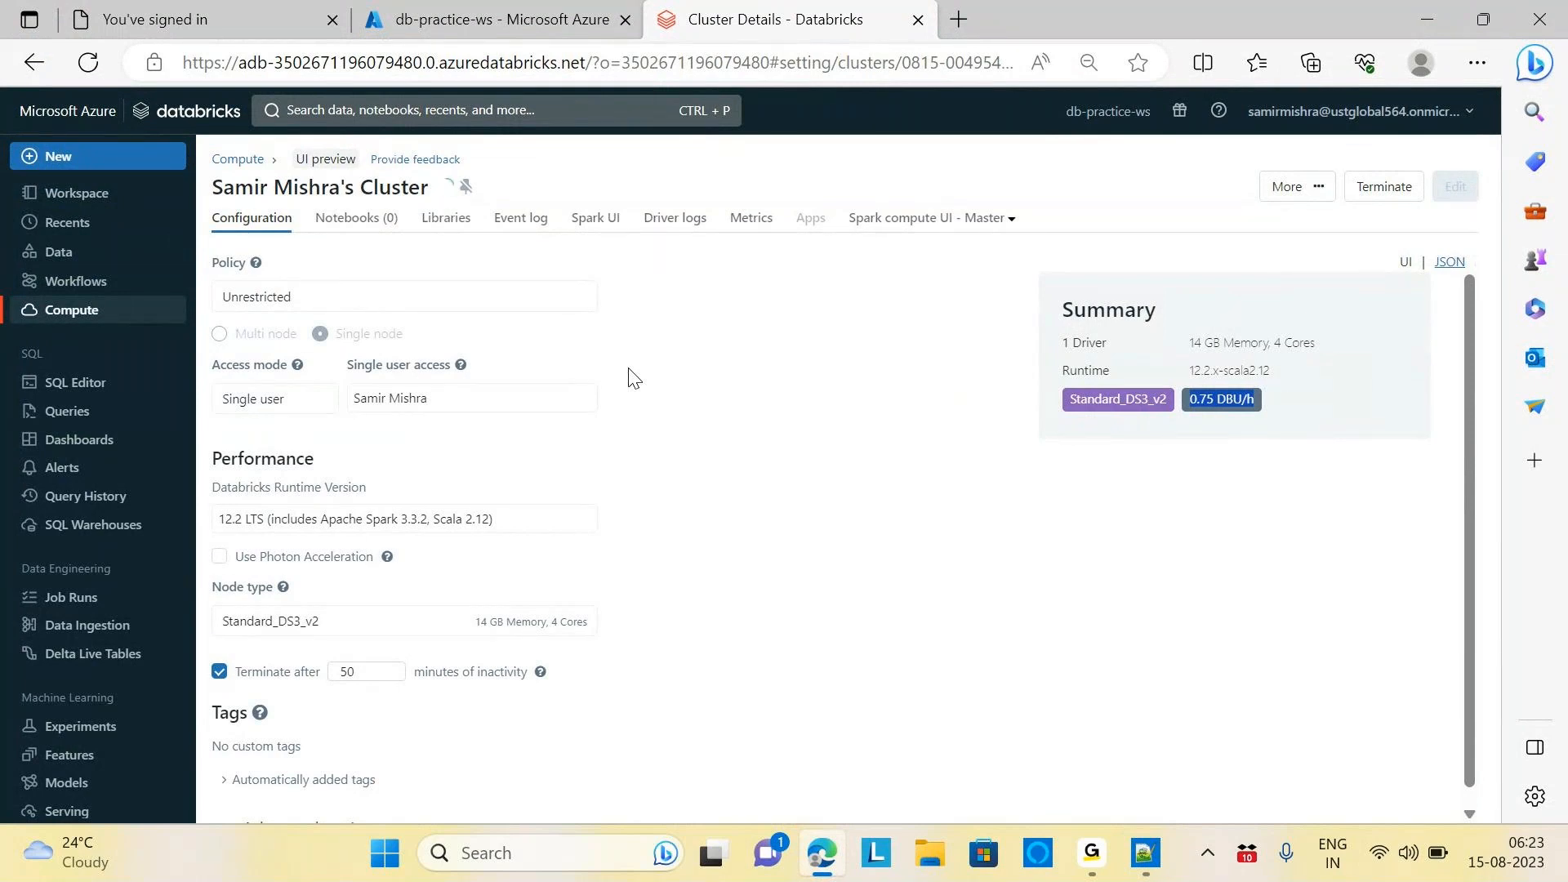
Start a 'Workload:-' list with '1. Types of Cluster' and '2. Tier(Premium/Standard)'
key("alt+Tab")
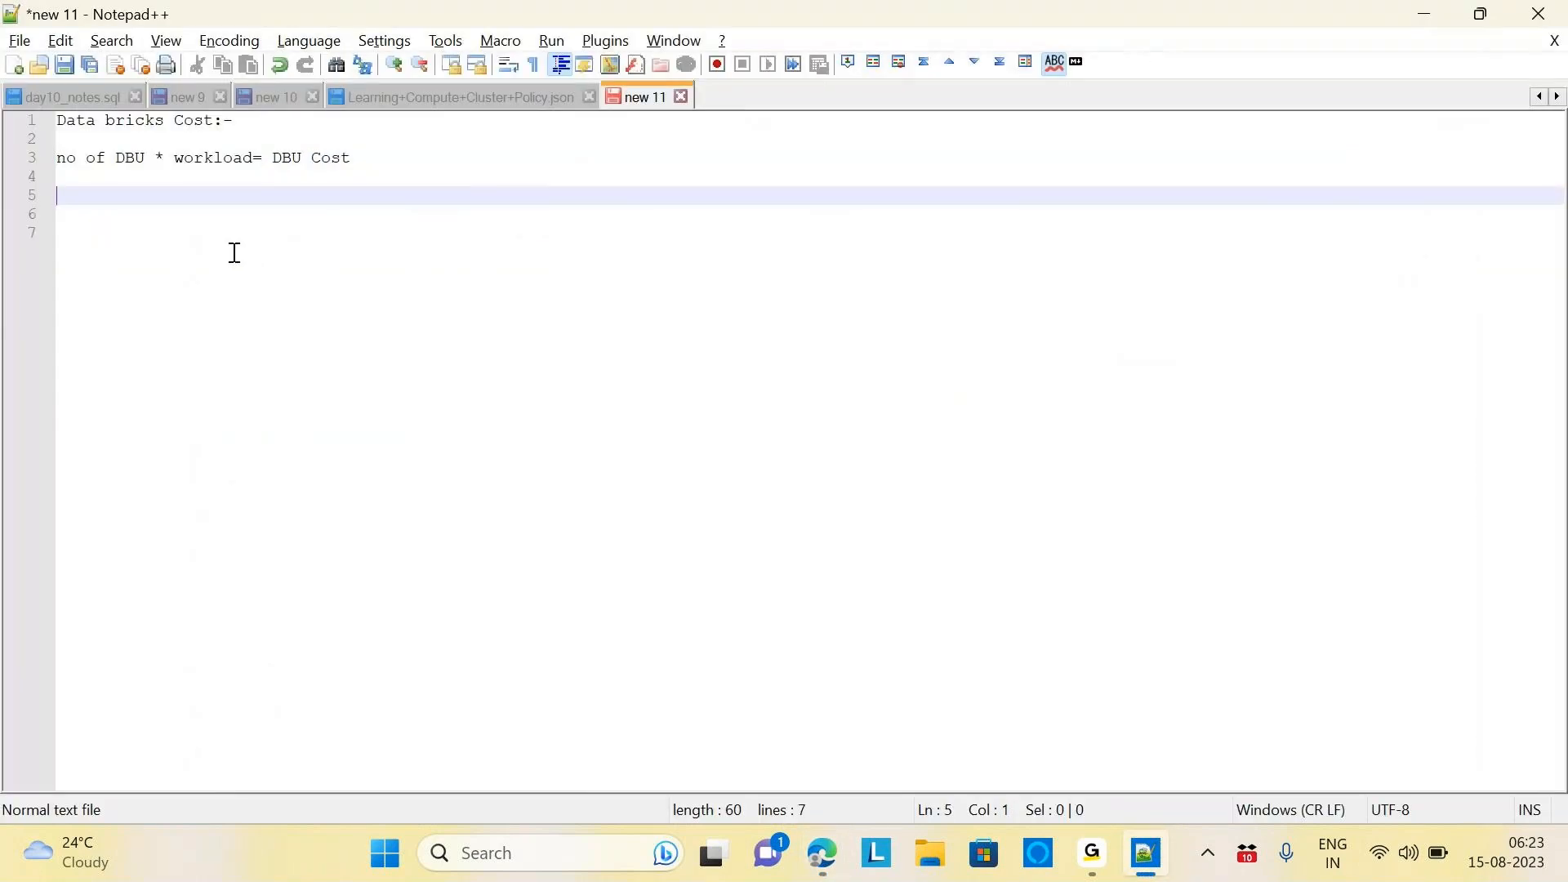
type("Workload:-")
key("Return")
key("Return")
type("1. Types c")
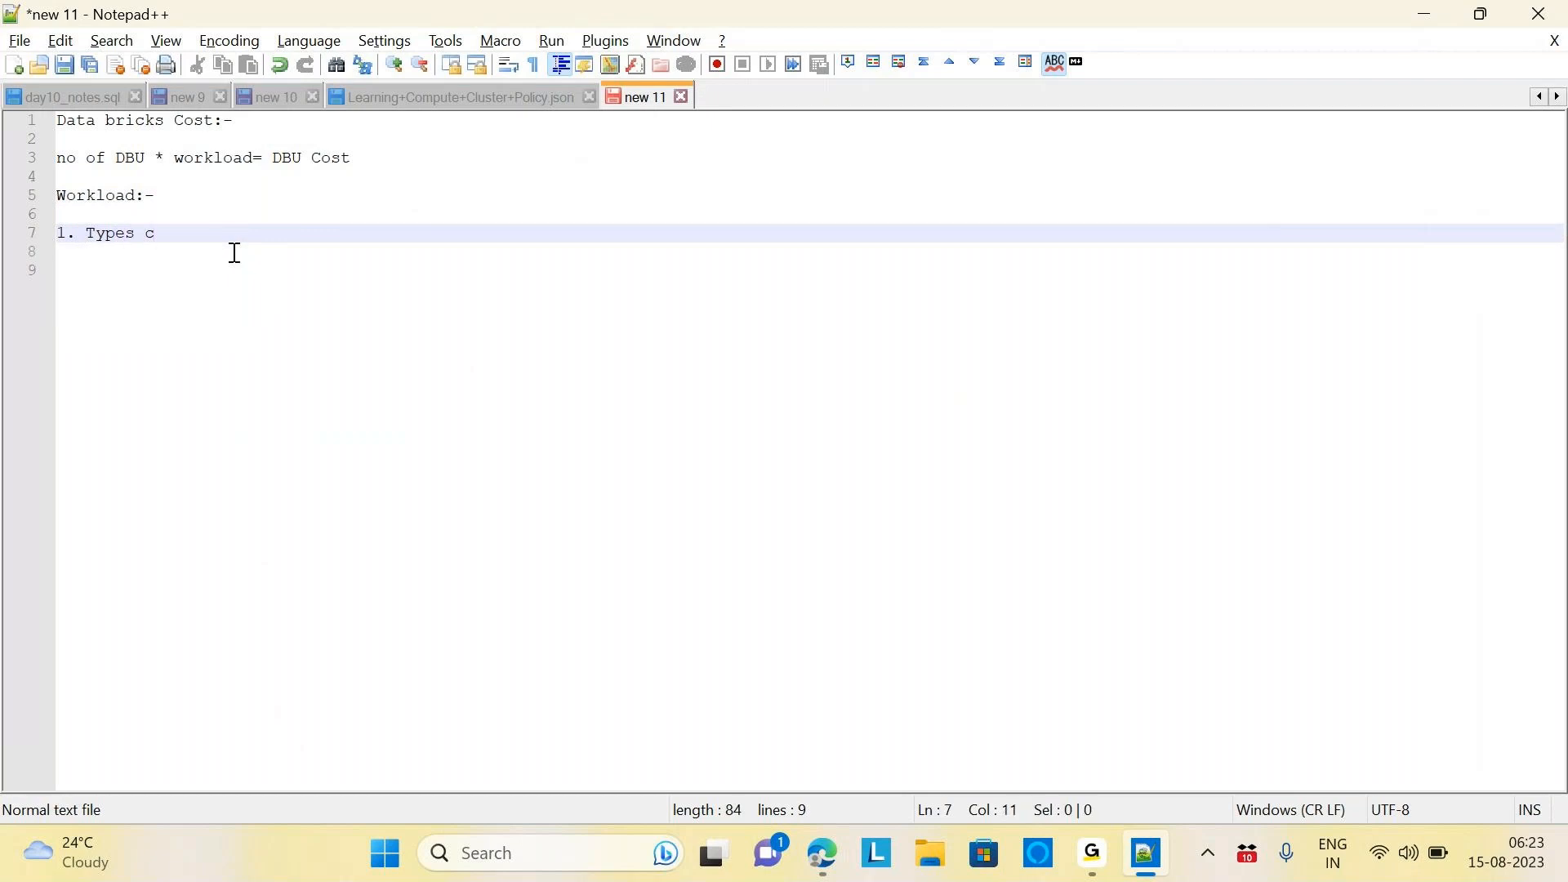
key("BackSpace")
type("of")
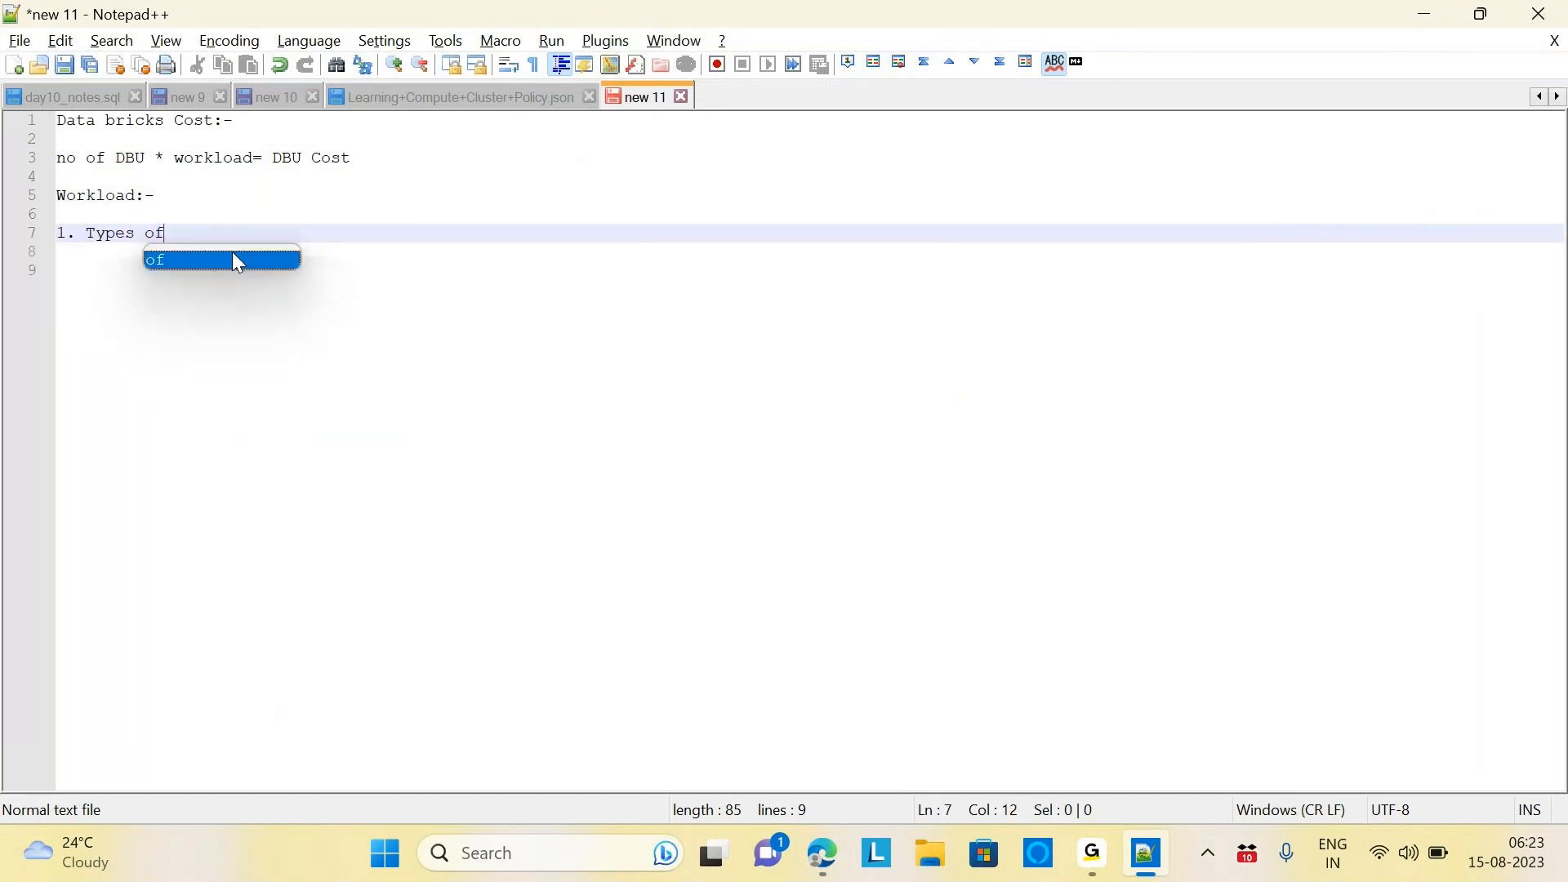
type(" Clst")
key("BackSpace")
key("BackSpace")
type("use")
key("BackSpace")
type("ter")
key("Return")
key("Return")
type("2. ")
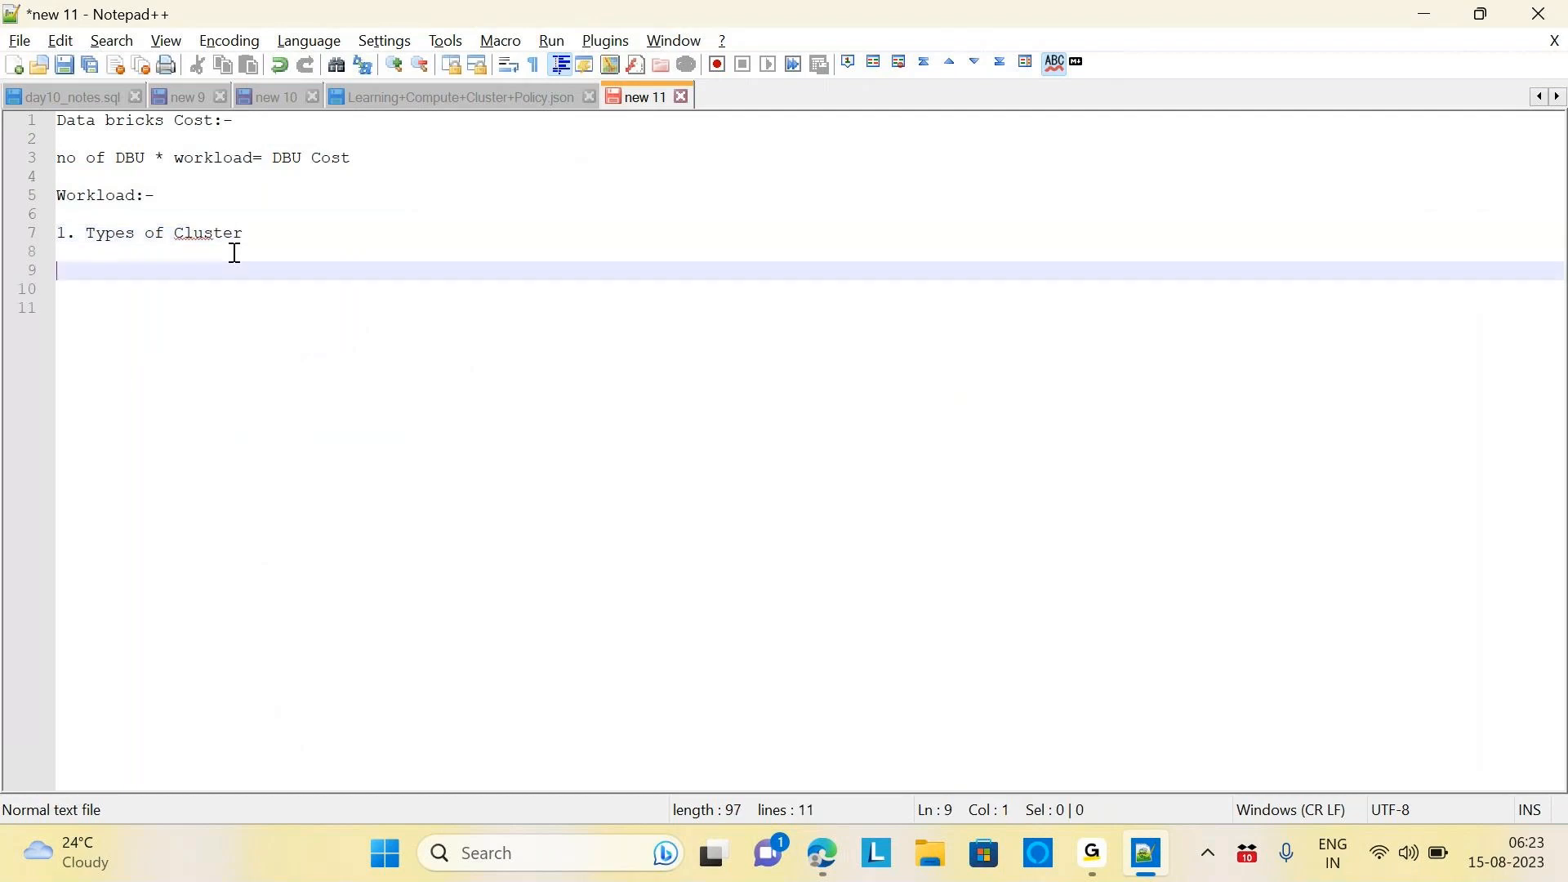
type("Tier(Premium/Standard)")
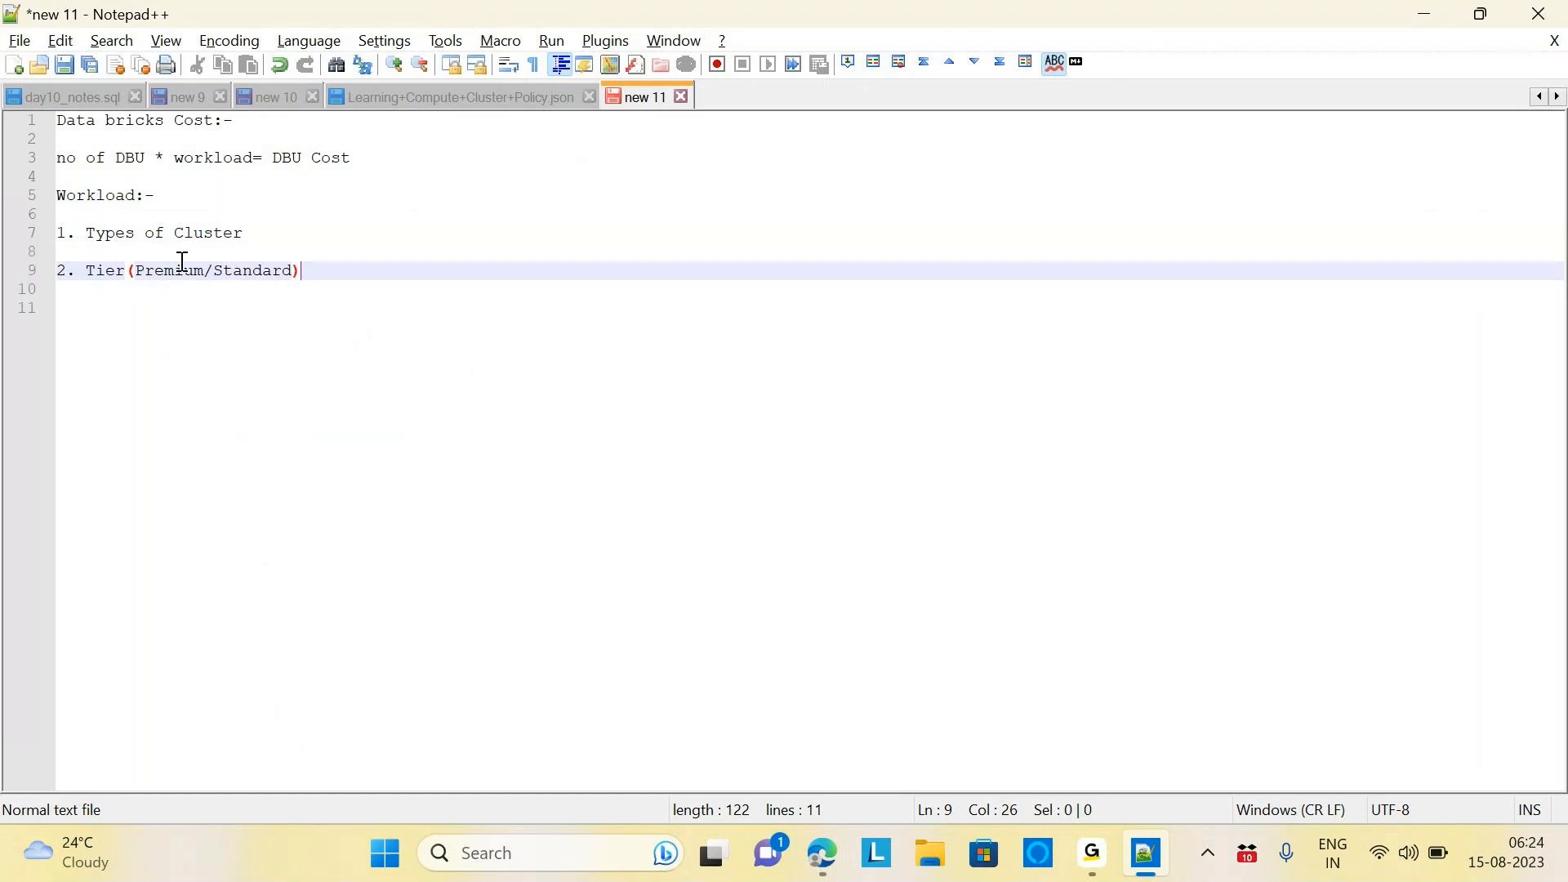
Add list items '3. VM Type' and '4. Purchase Plan(' after checking the cluster page
left_click_drag(146, 270, 213, 271)
left_click_drag(196, 153, 201, 155)
left_click(318, 256)
left_click(314, 272)
key("Return")
key("Return")
type("3. ")
type("VM Type")
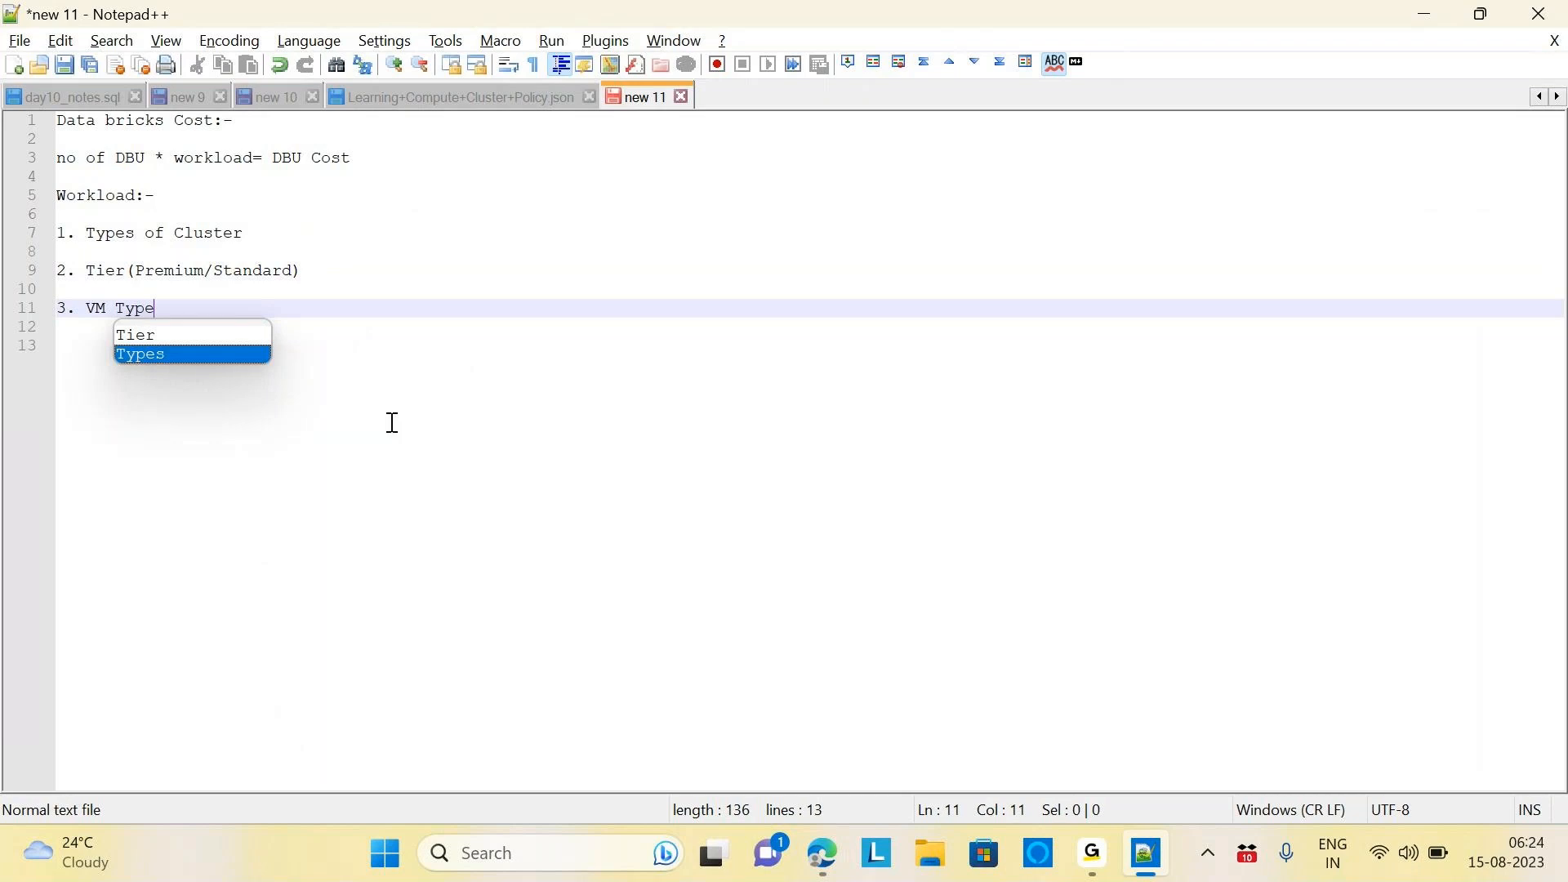
left_click(822, 853)
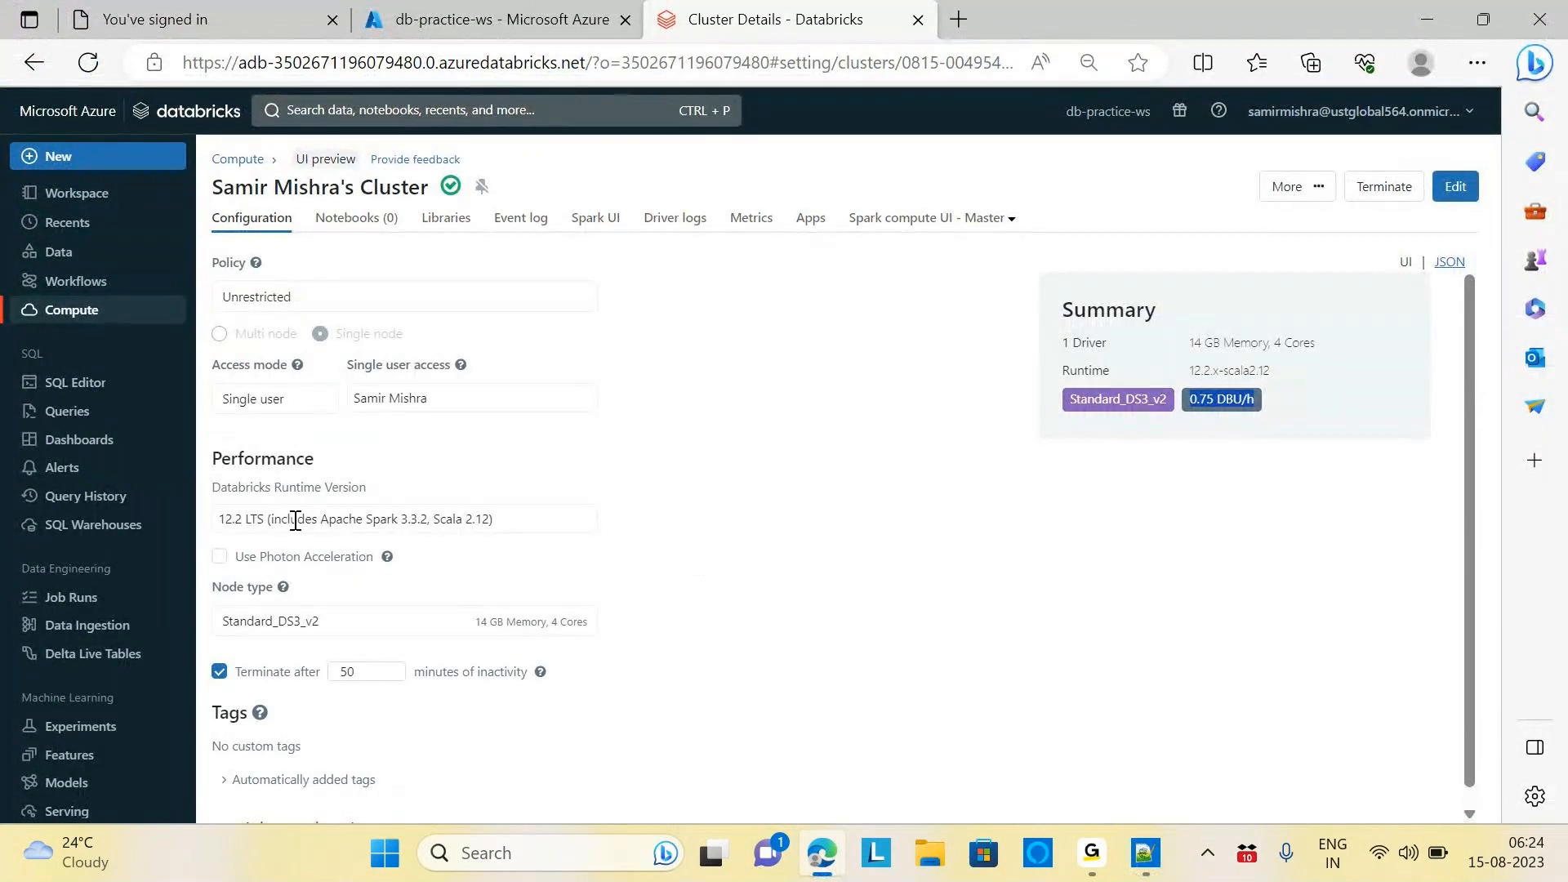
key("alt+Tab")
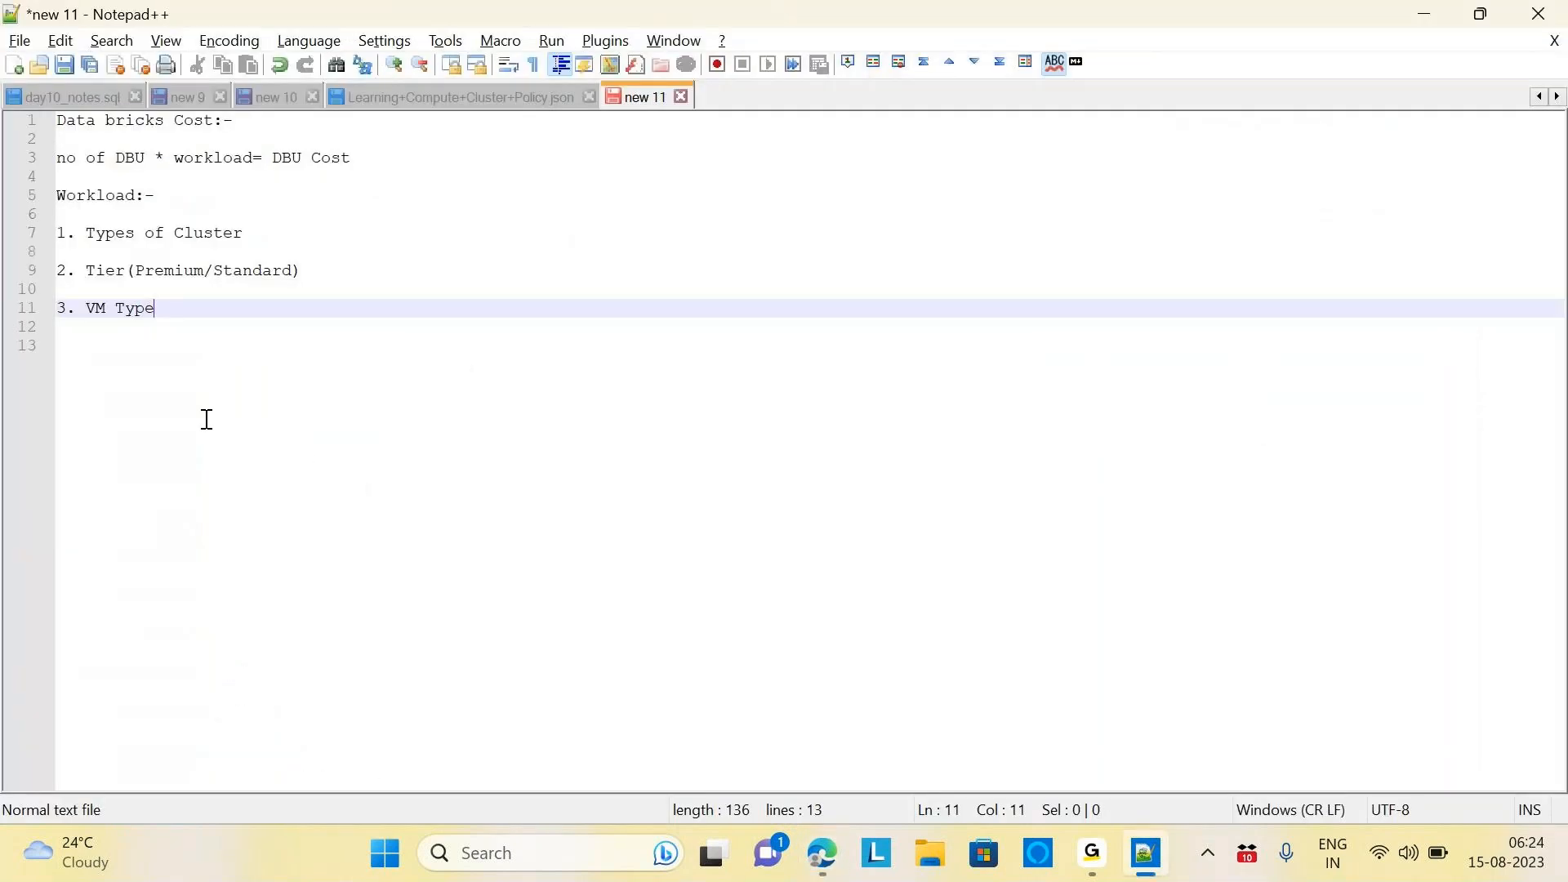
key("Return")
key("Return")
type("4. Purchase Plan(")
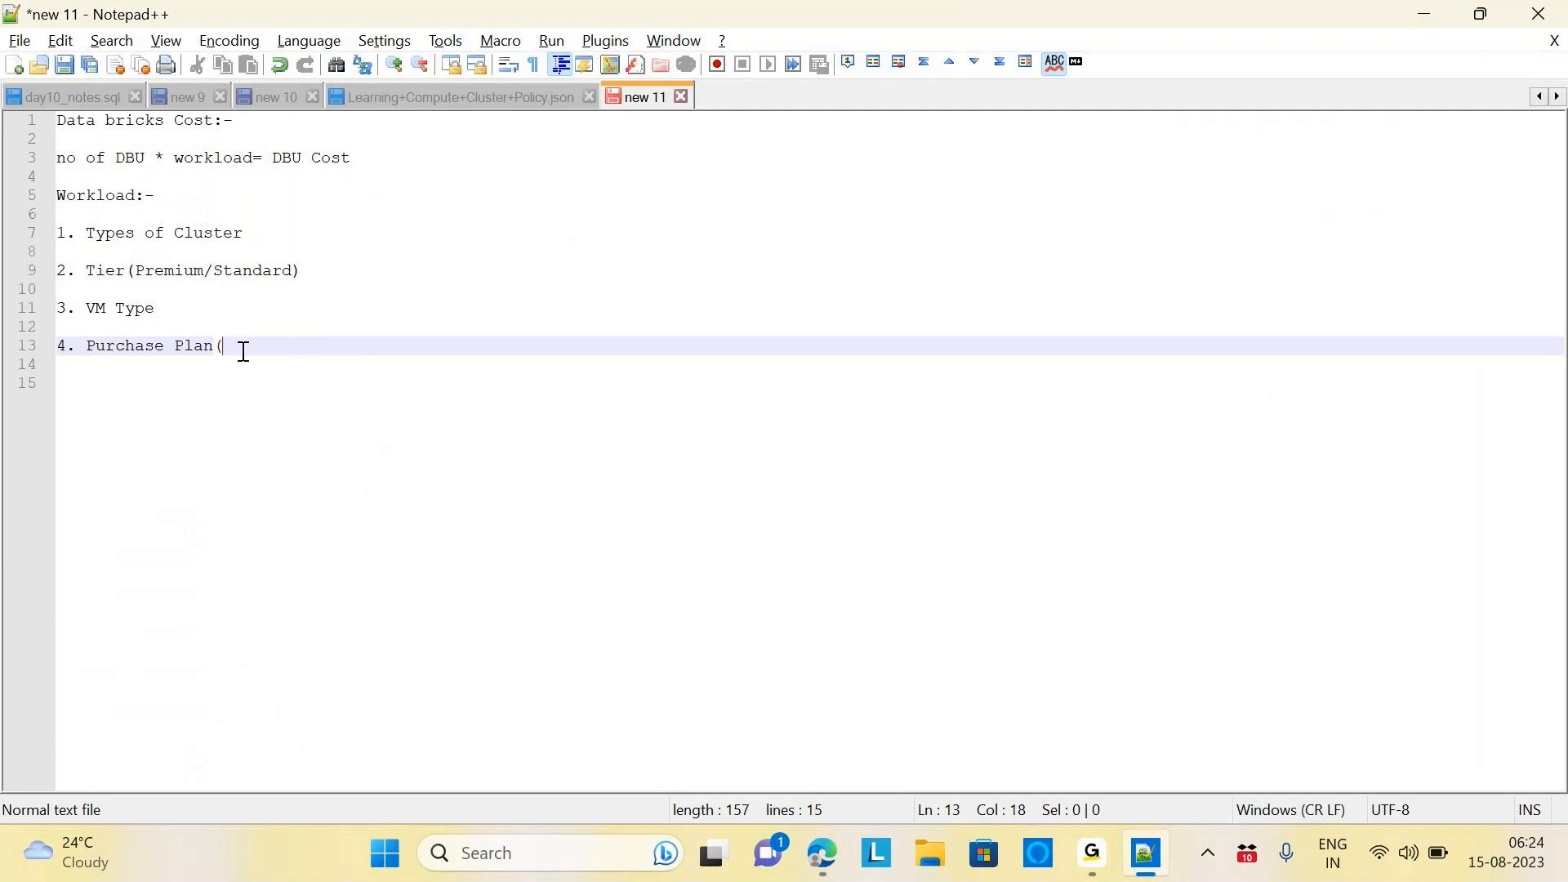
Capitalise line 3 to 'No of DBU * workload= DBU Cost' and return to the cluster page
left_click_drag(228, 349, 38, 242)
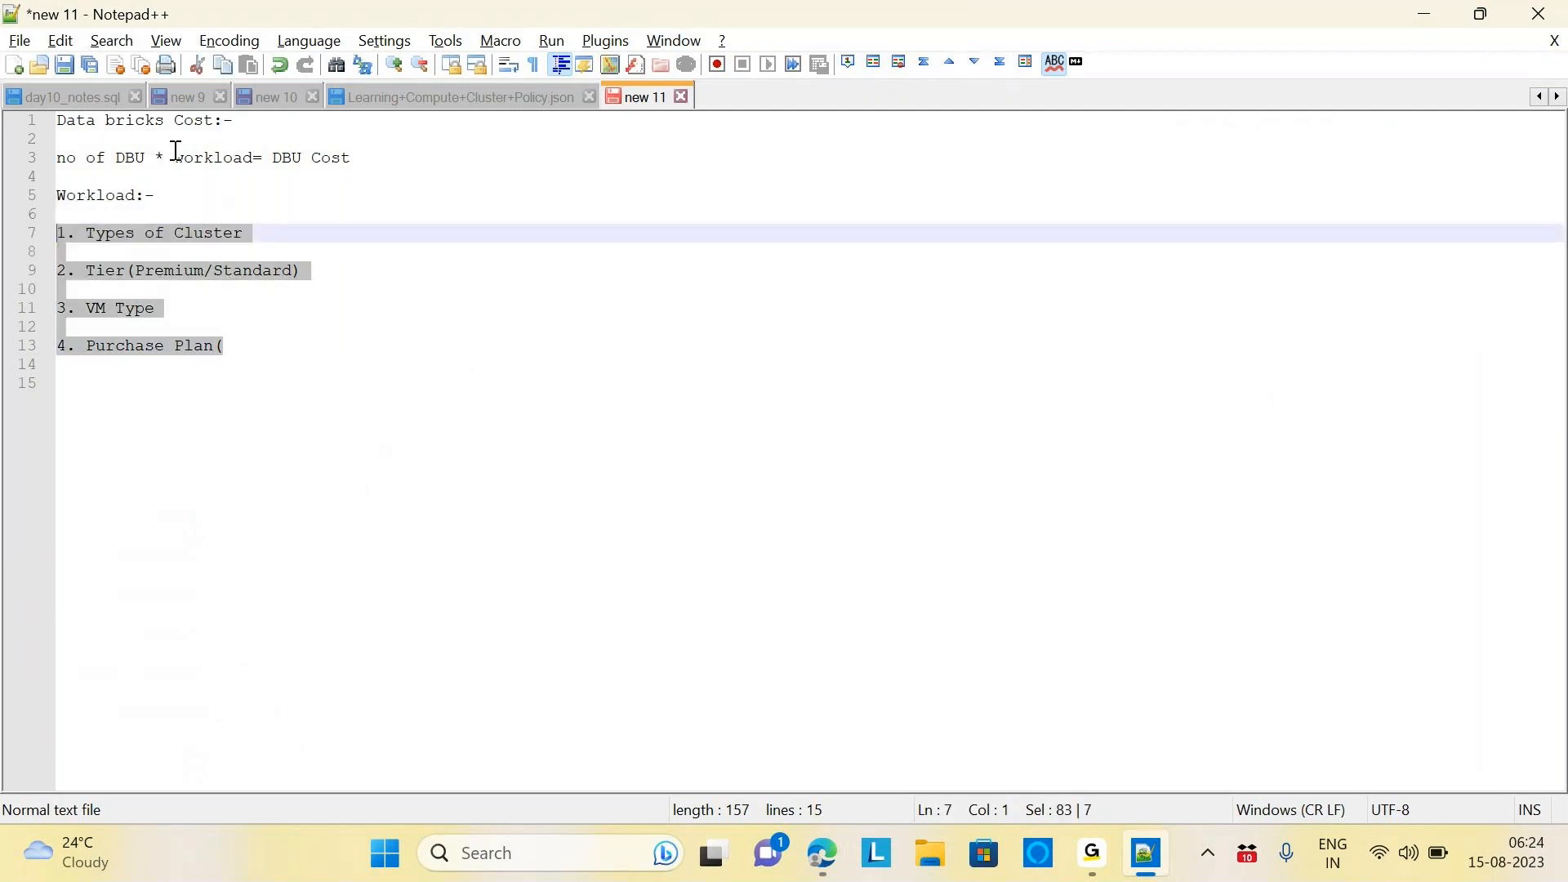
left_click_drag(166, 157, 261, 158)
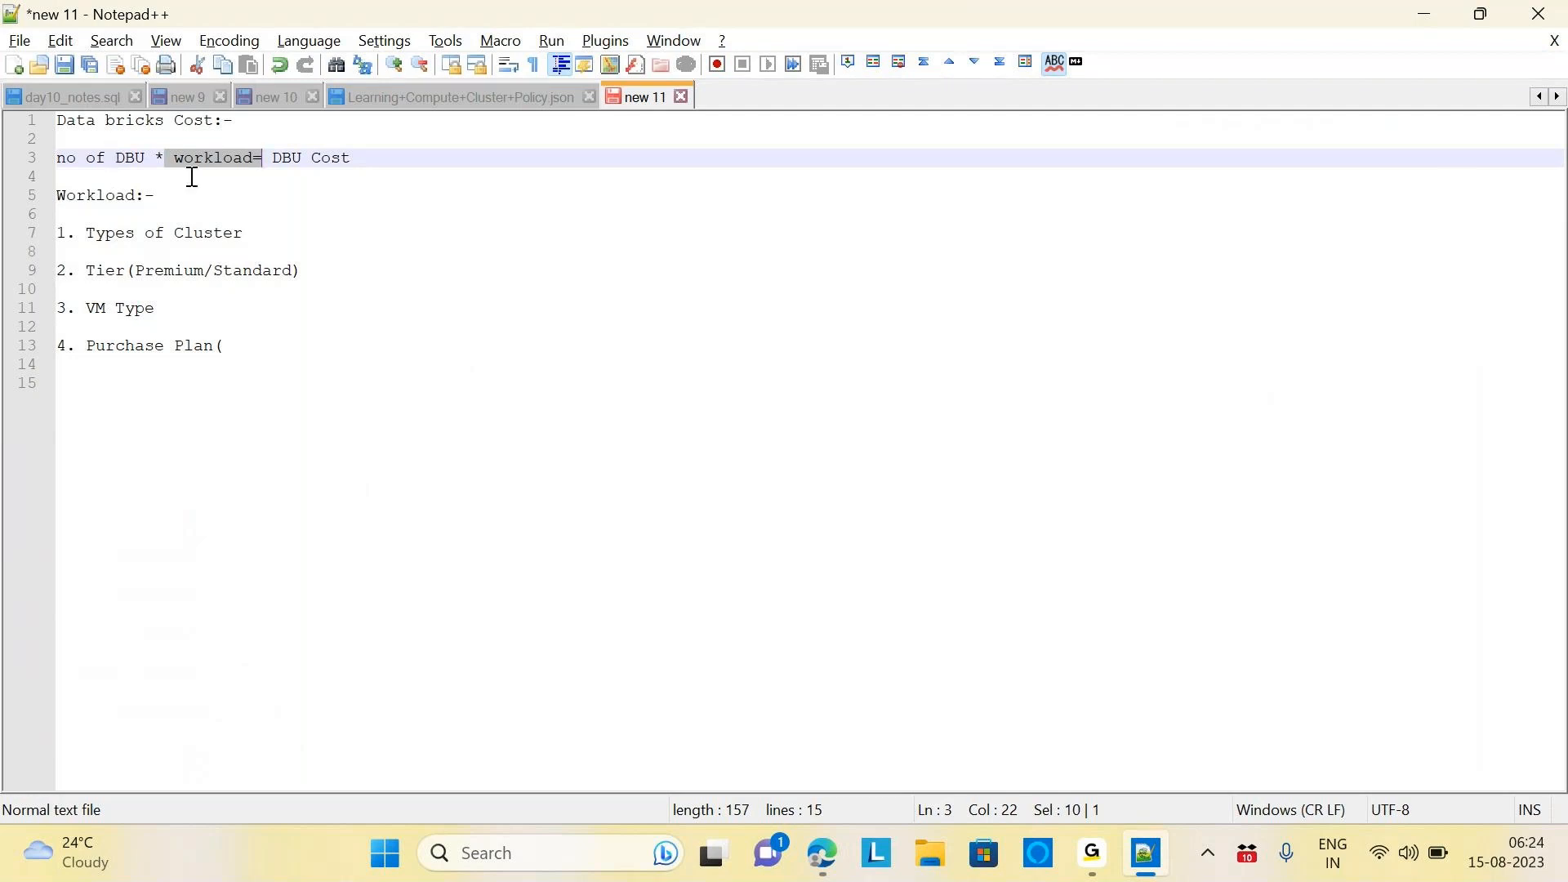
left_click(362, 161)
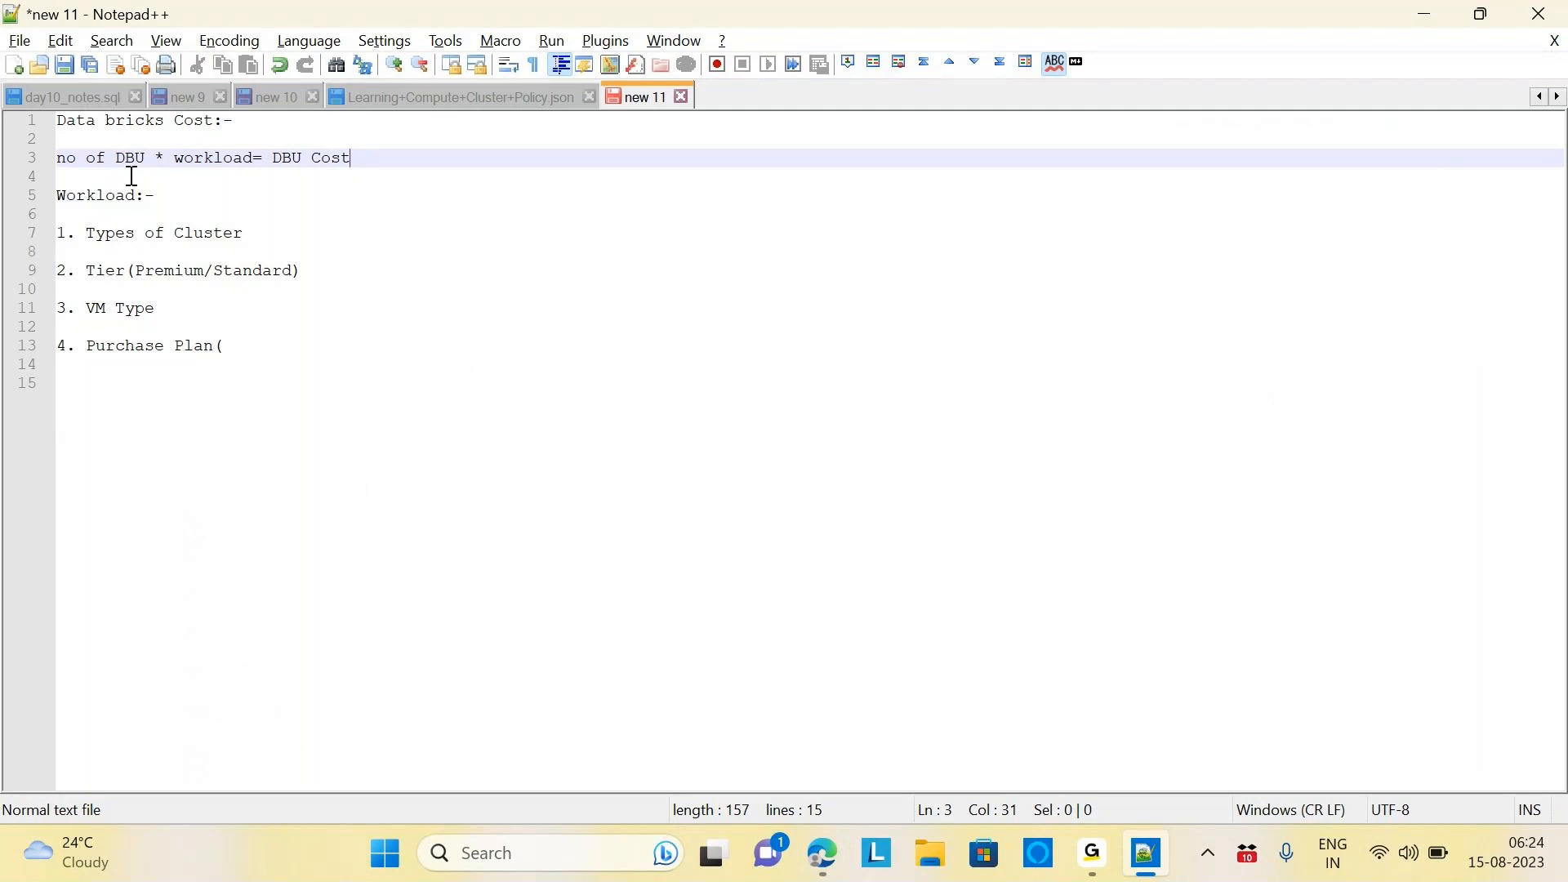
left_click(67, 160)
key("BackSpace")
type("N")
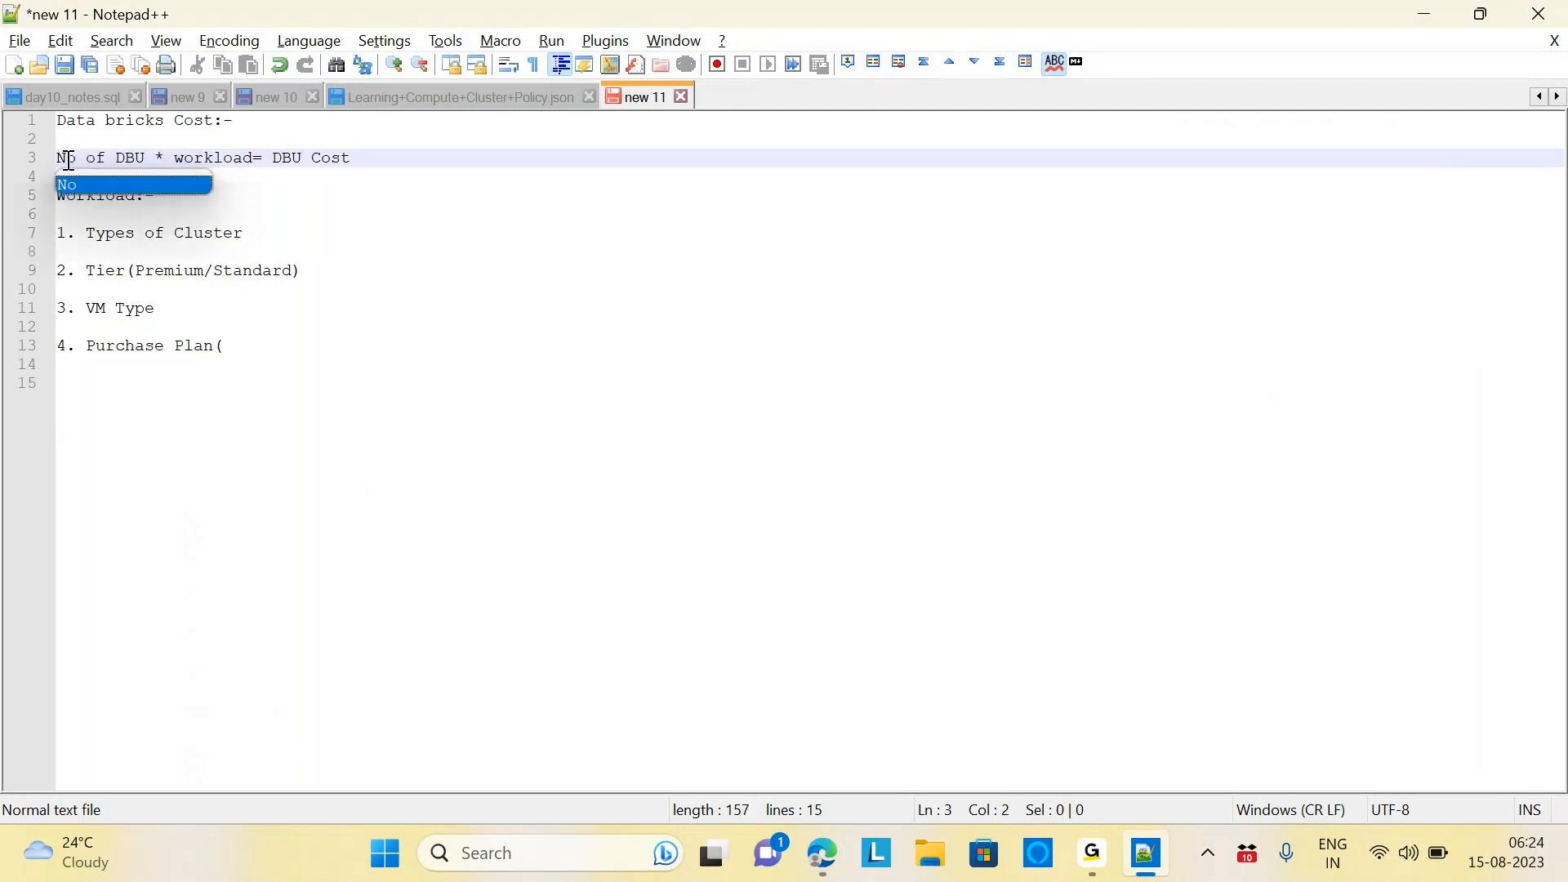
left_click(355, 158)
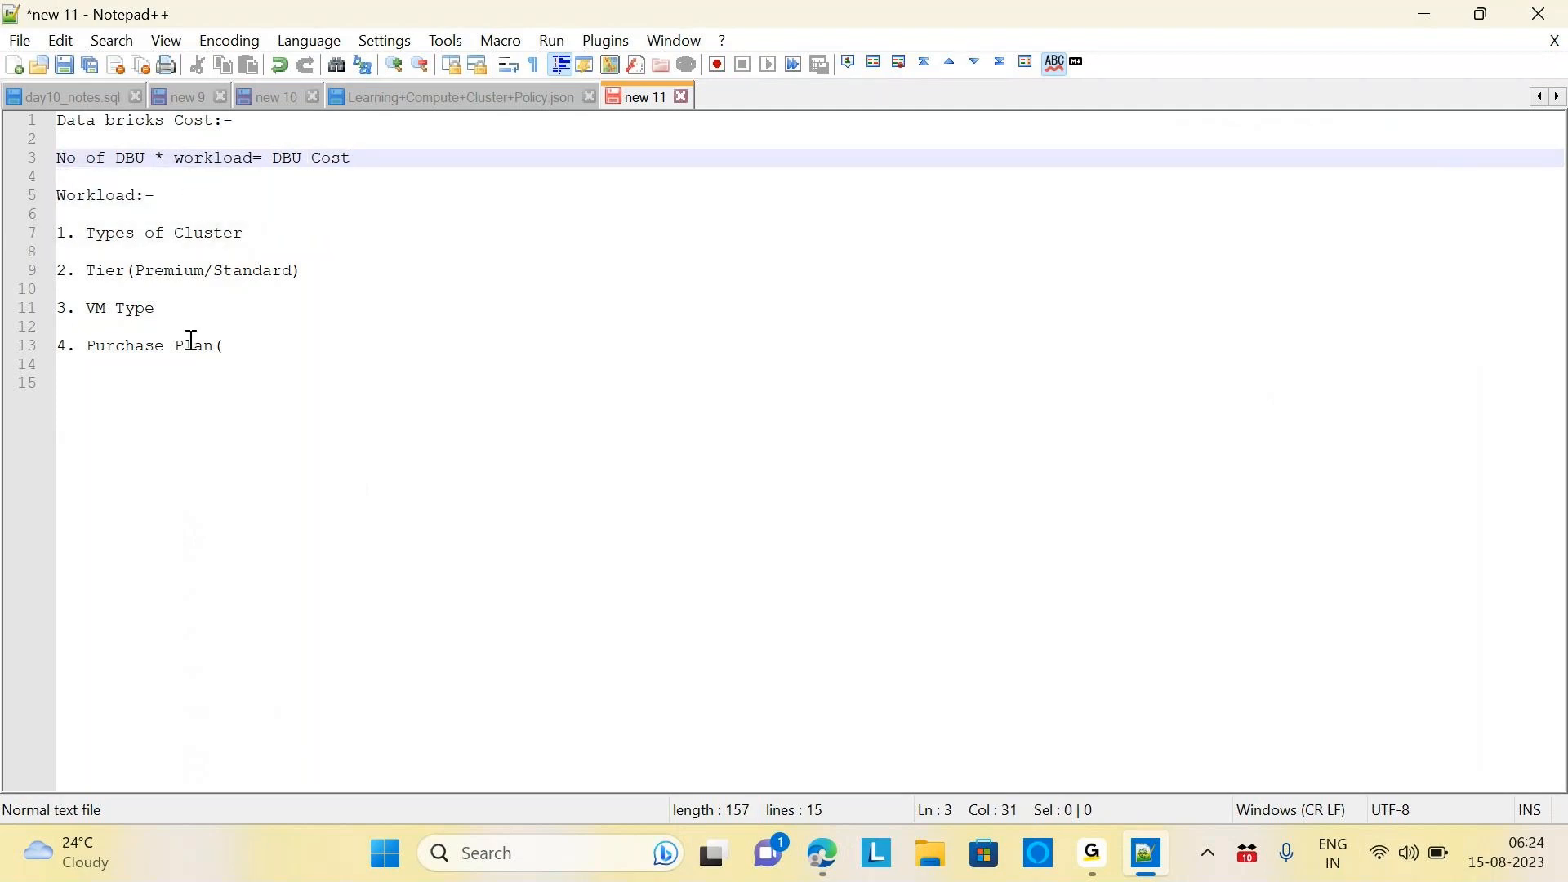
left_click_drag(86, 270, 391, 308)
left_click(390, 308)
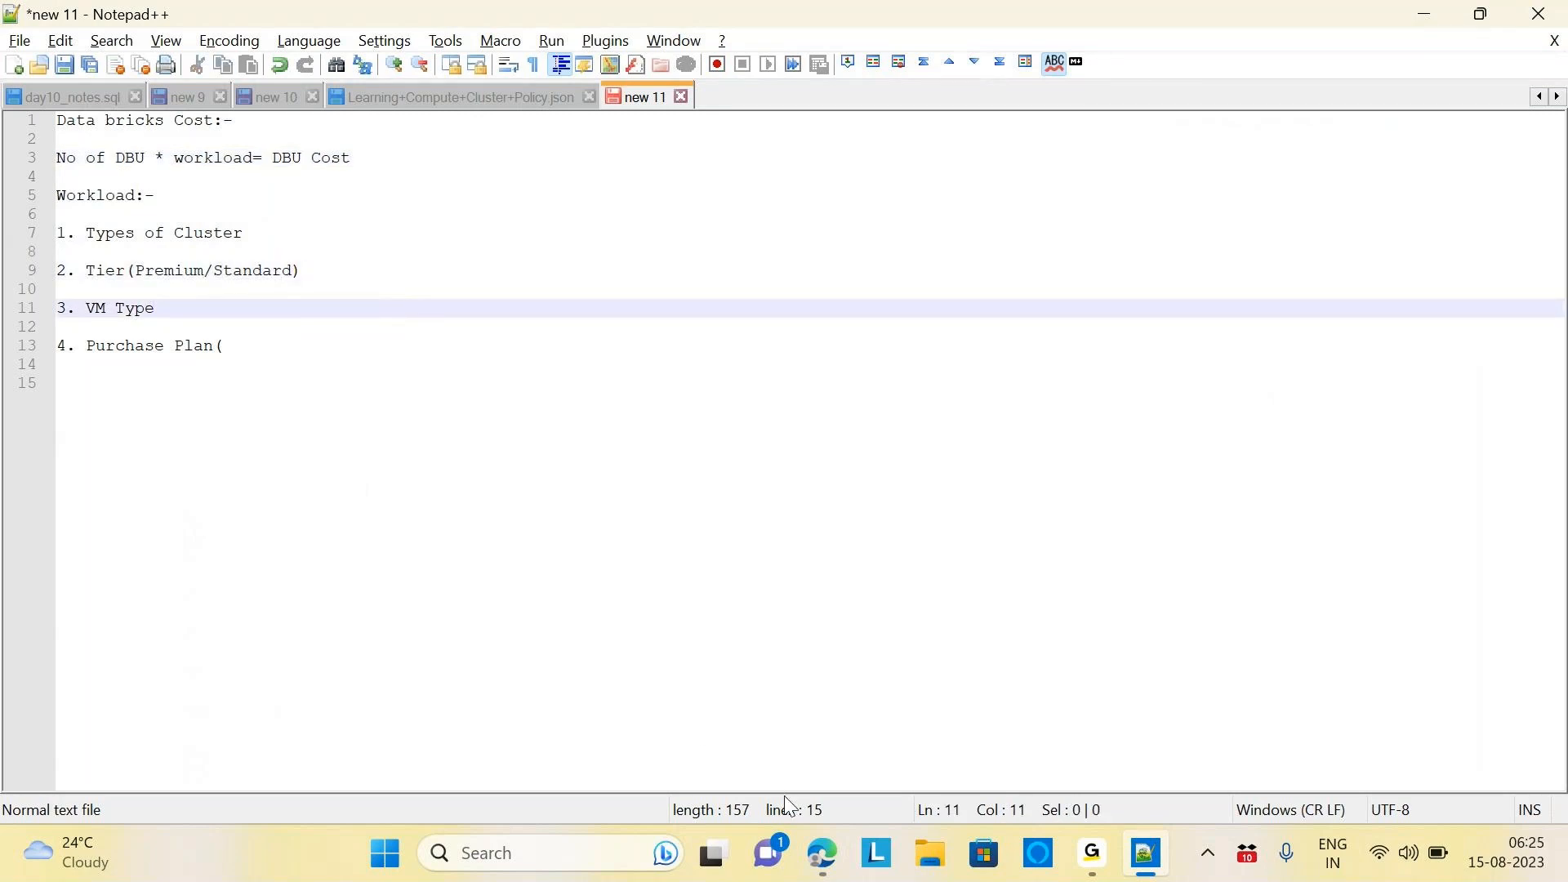
left_click(822, 853)
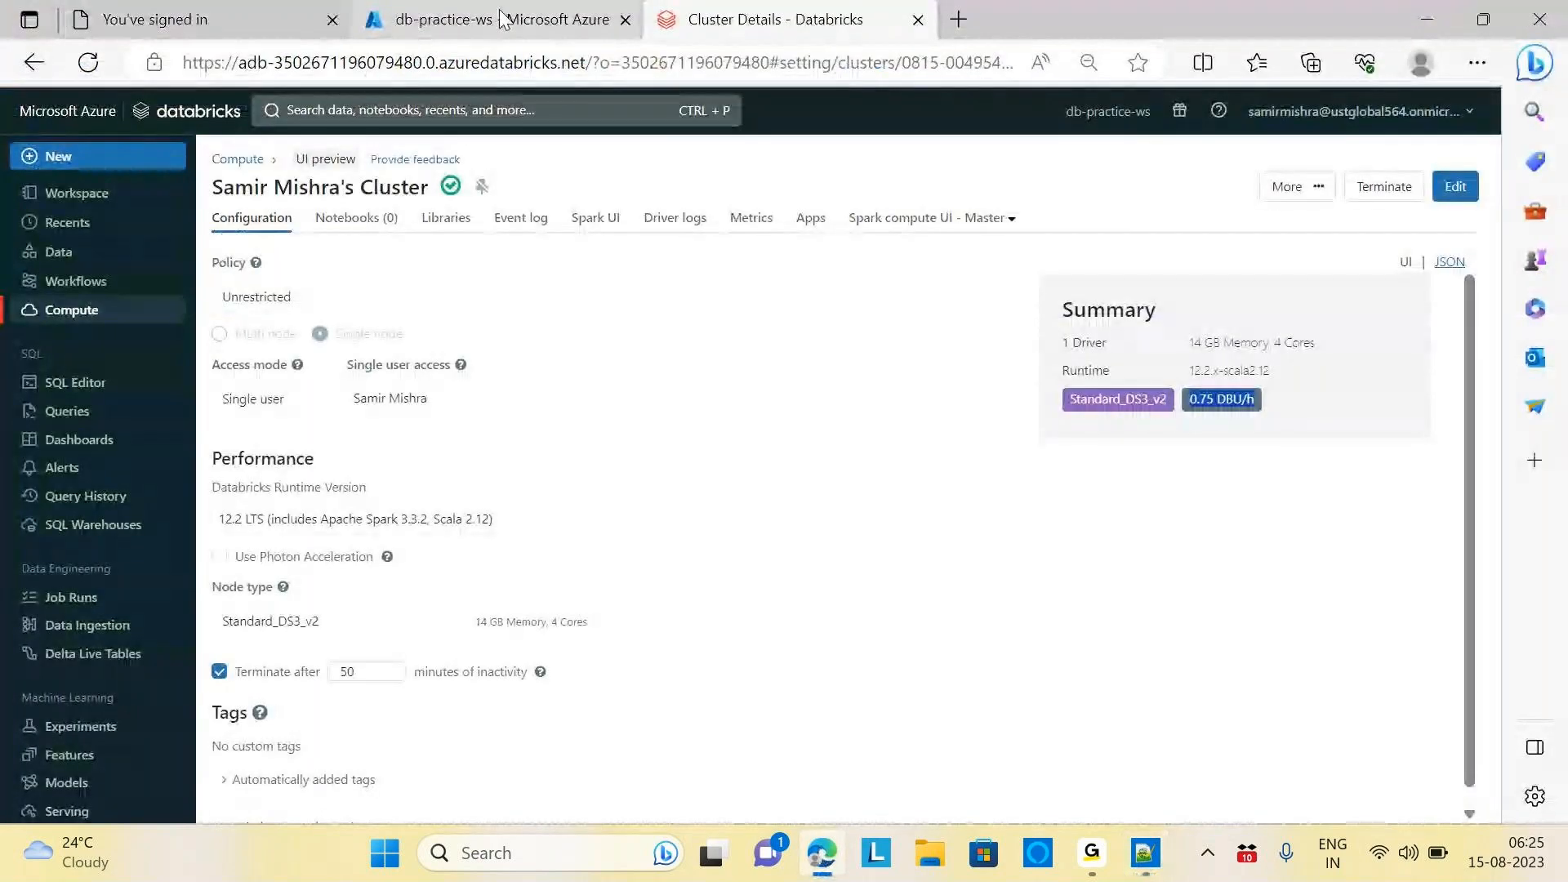
View the db-practice-ws workspace overview, then delete the stray '(' after Purchase Plan
left_click(490, 18)
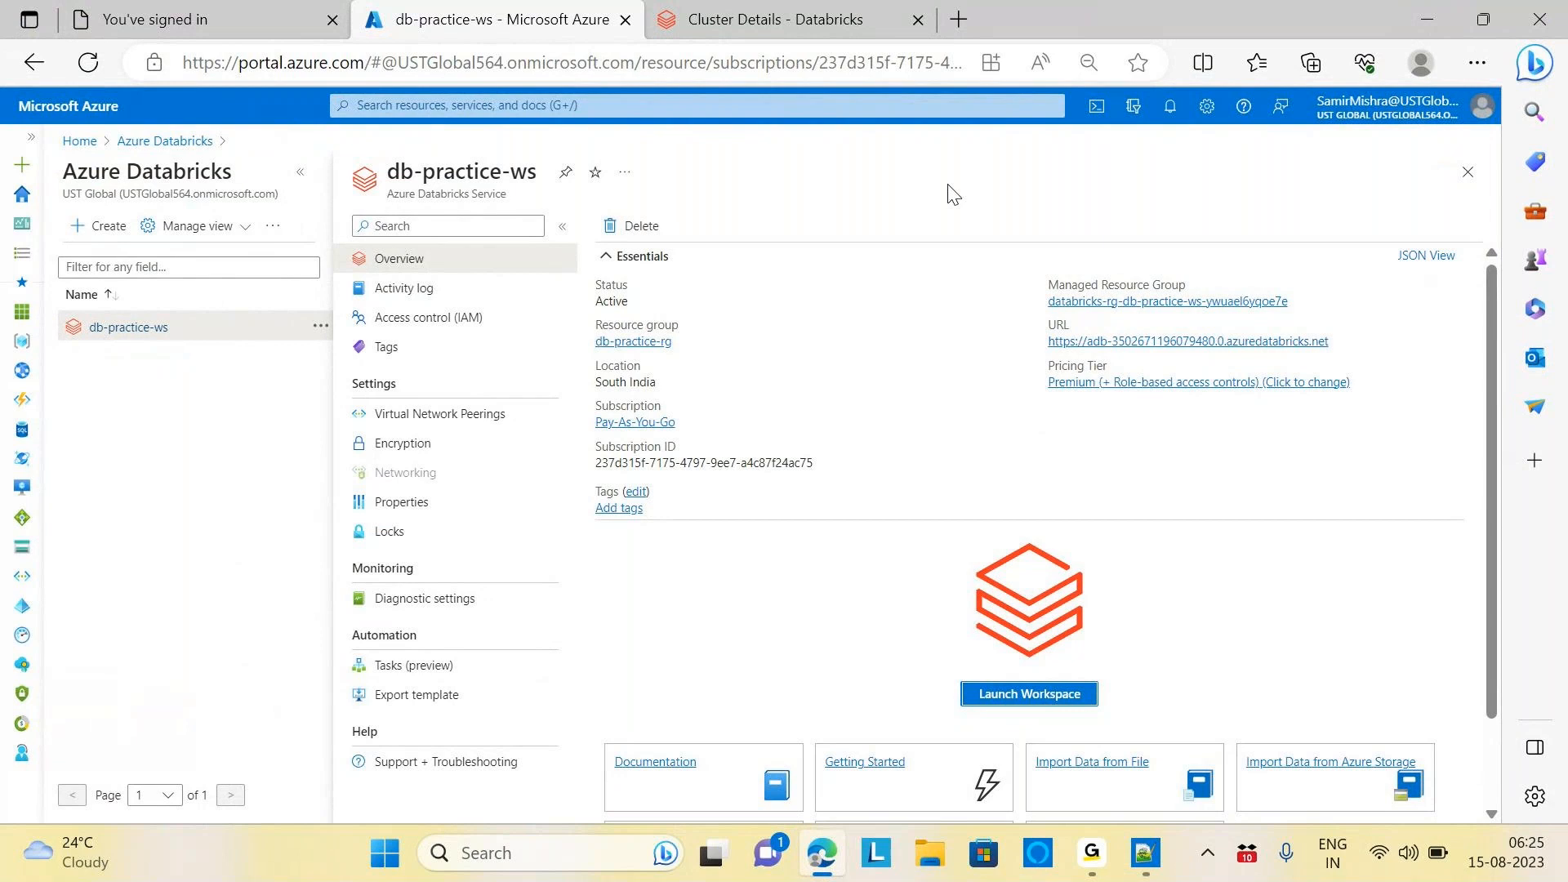
key("alt+Tab")
key("BackSpace")
Number the DBU formula as '1.' and begin item '2.' below it
left_click(373, 143)
left_click(60, 164)
type("1.")
left_click(384, 166)
key("Return")
key("Return")
type("2.")
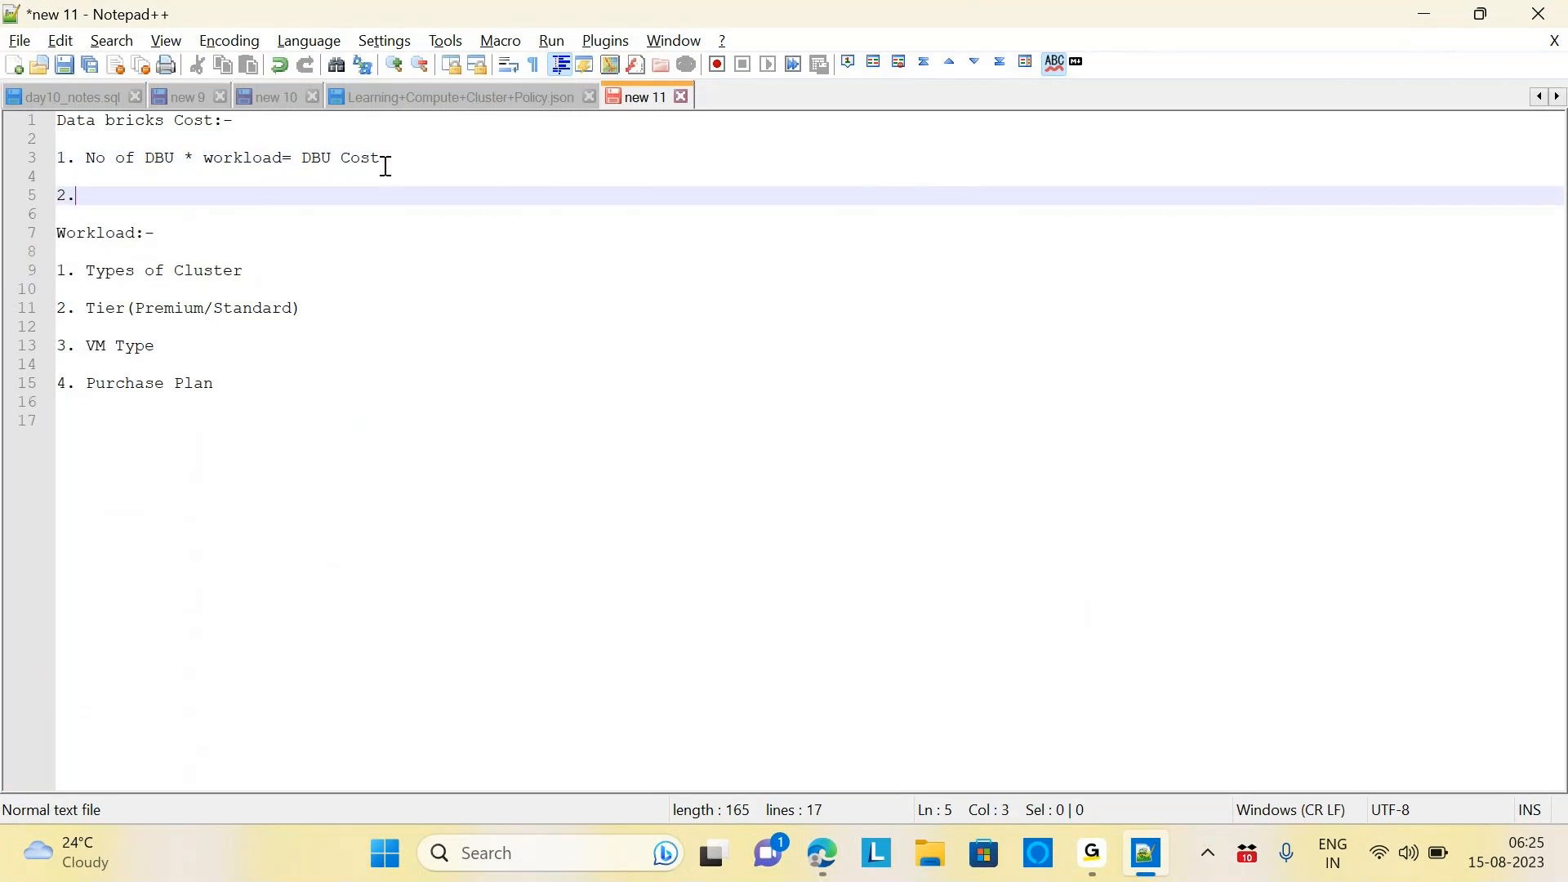
Complete item 2 as '1 Driver Node * Price of VM = Driver Node Cost' and add spacing
key("alt+Tab")
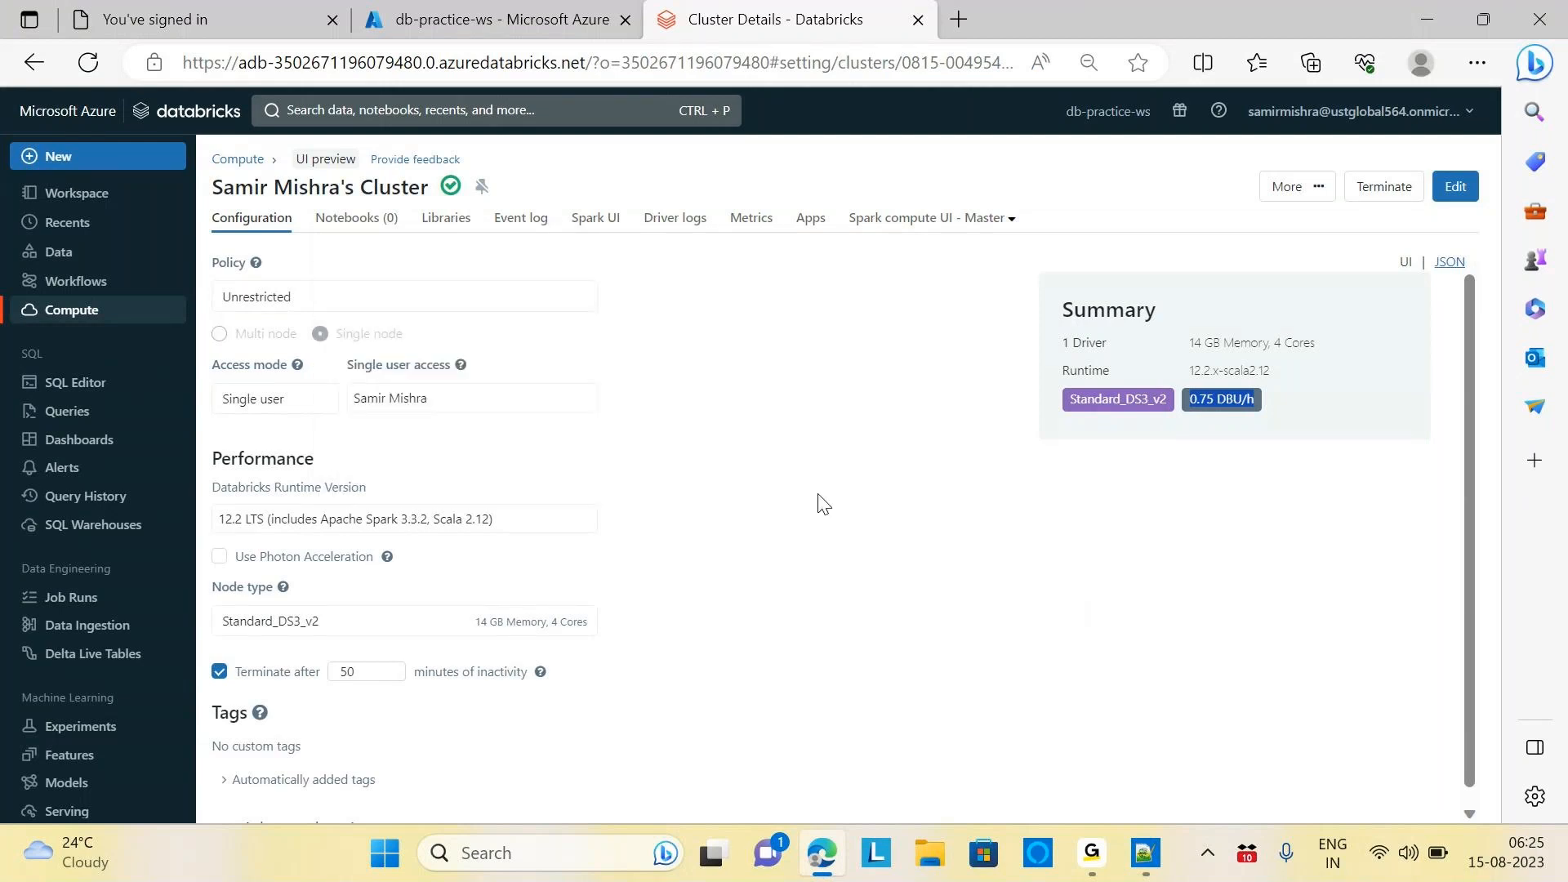
mouse_move(298, 364)
left_click(1151, 873)
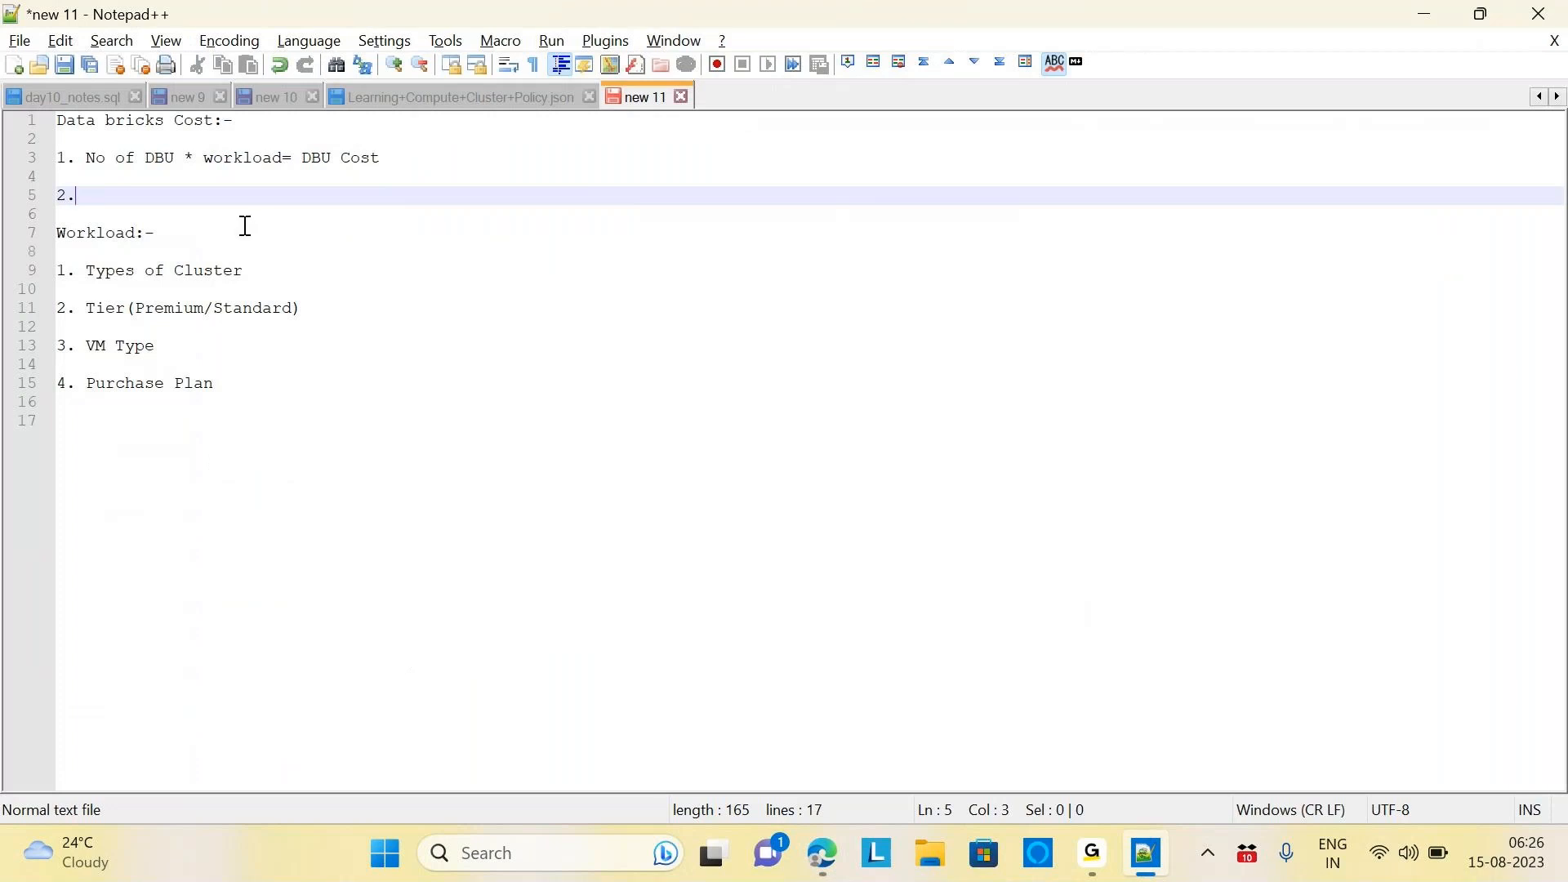
type("1 Driver ")
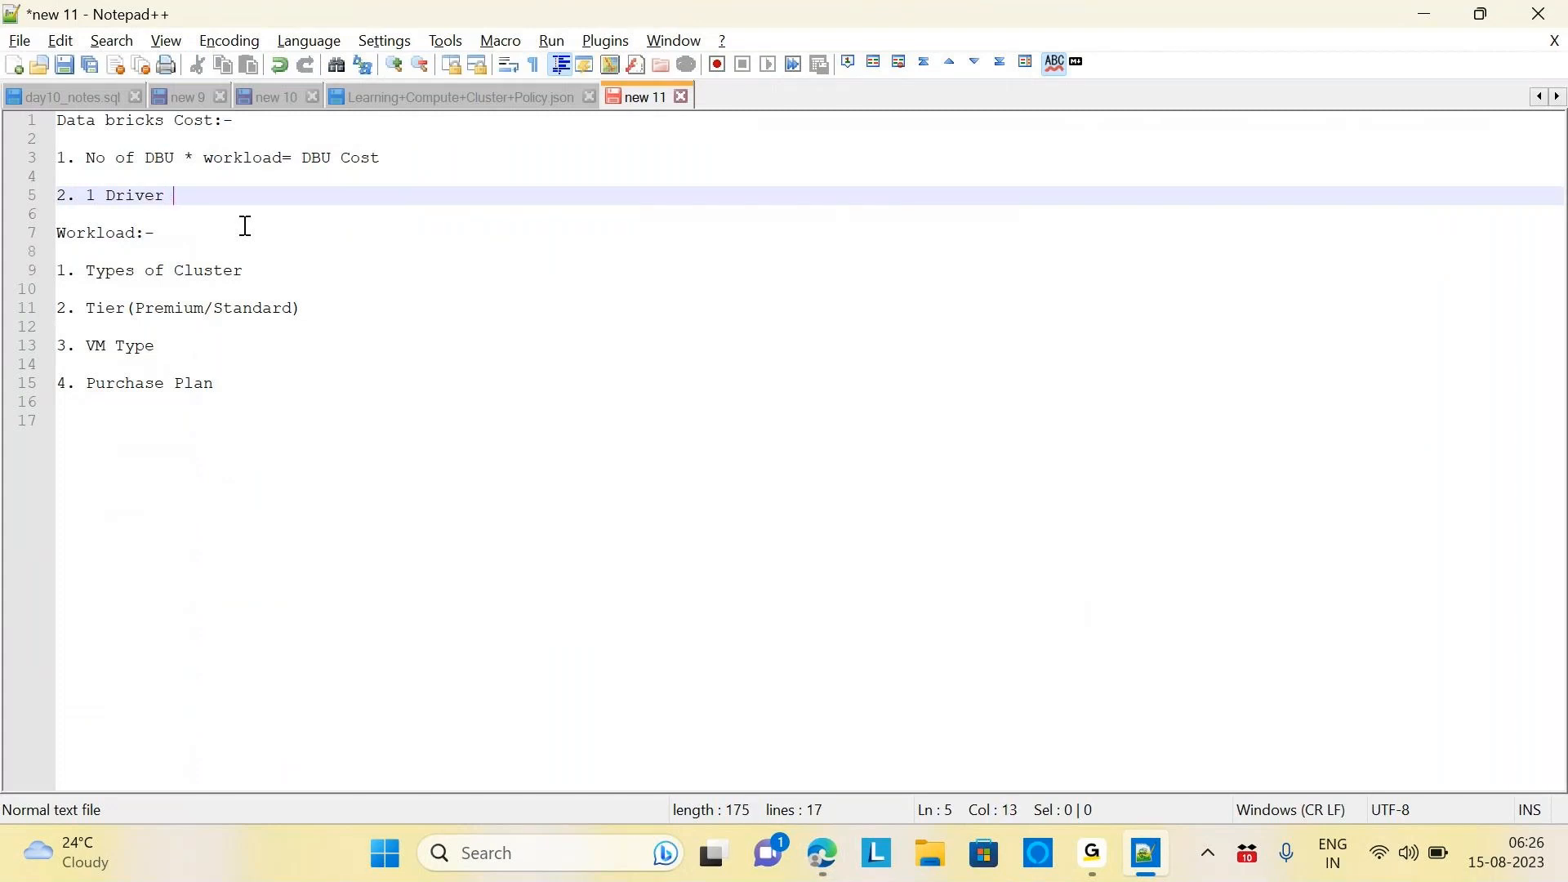
type("Node * Price of VM")
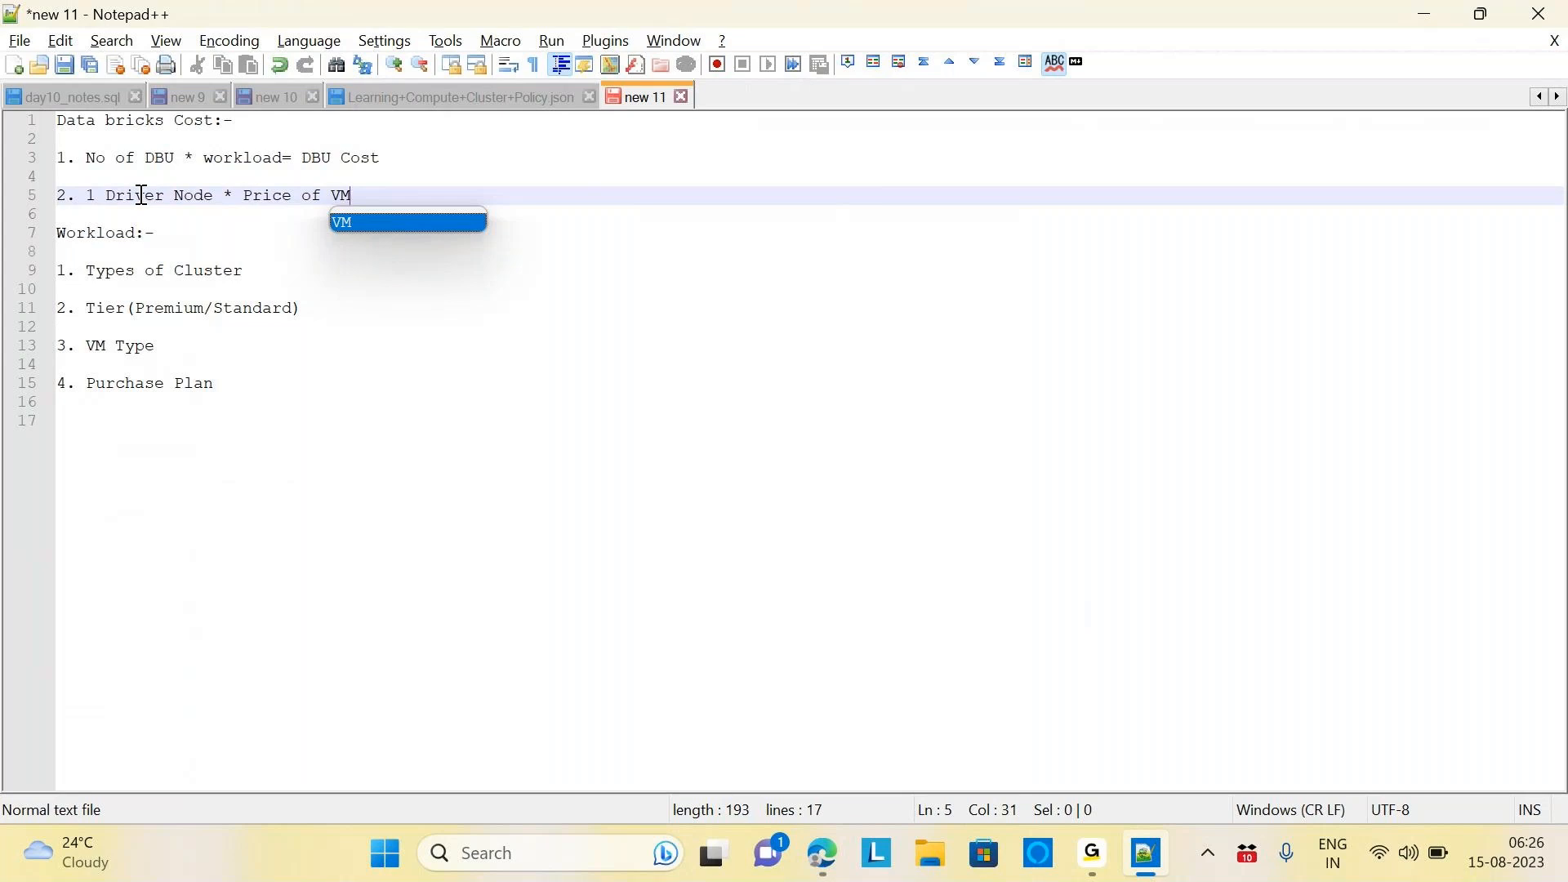
left_click(373, 198)
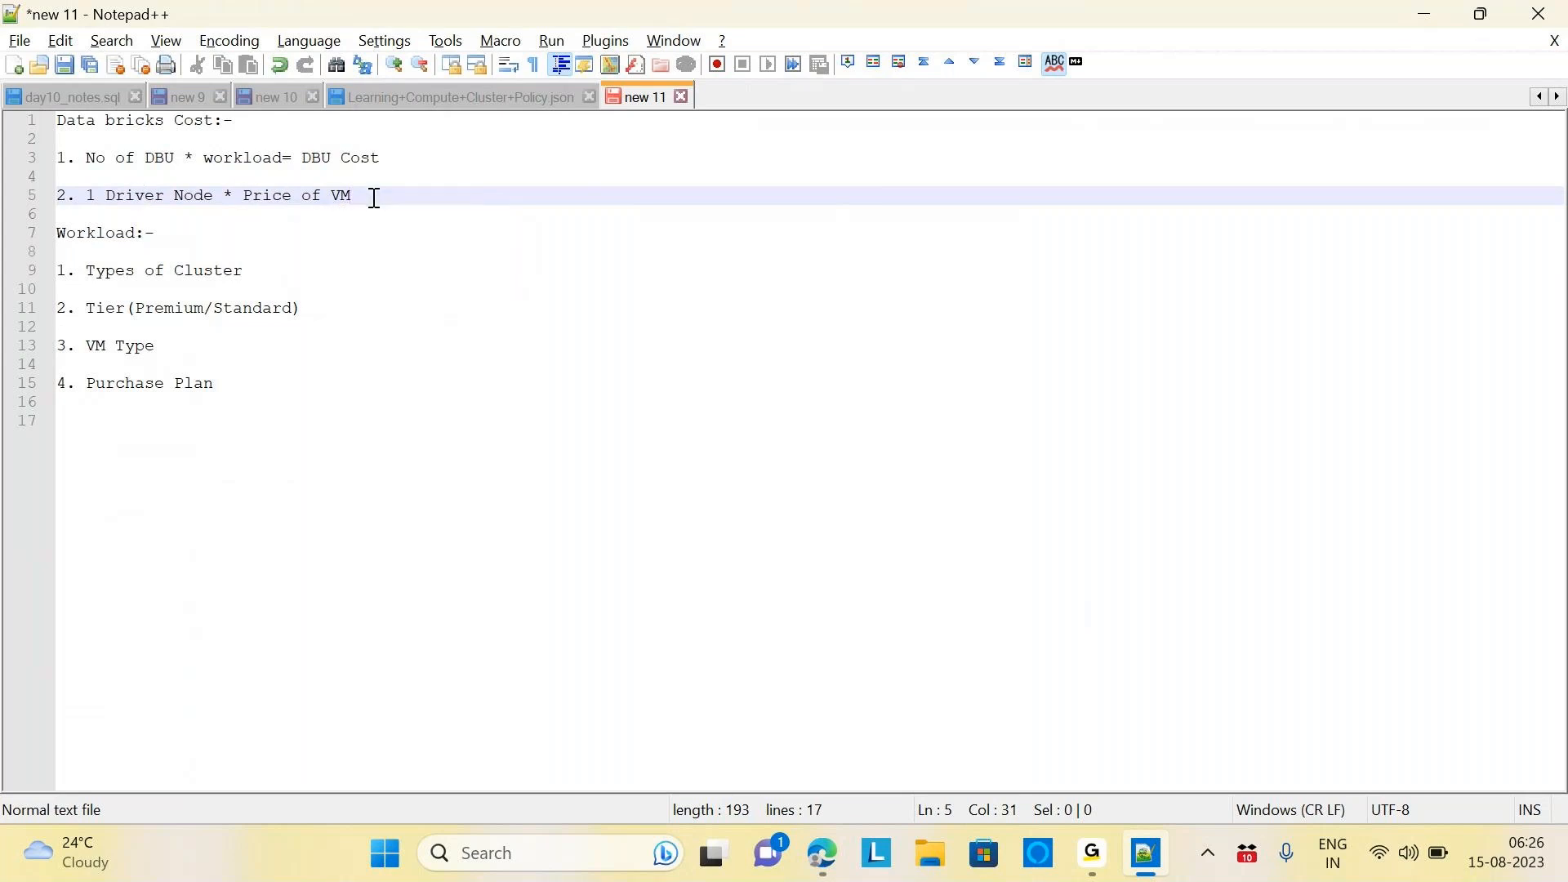
type("Driver")
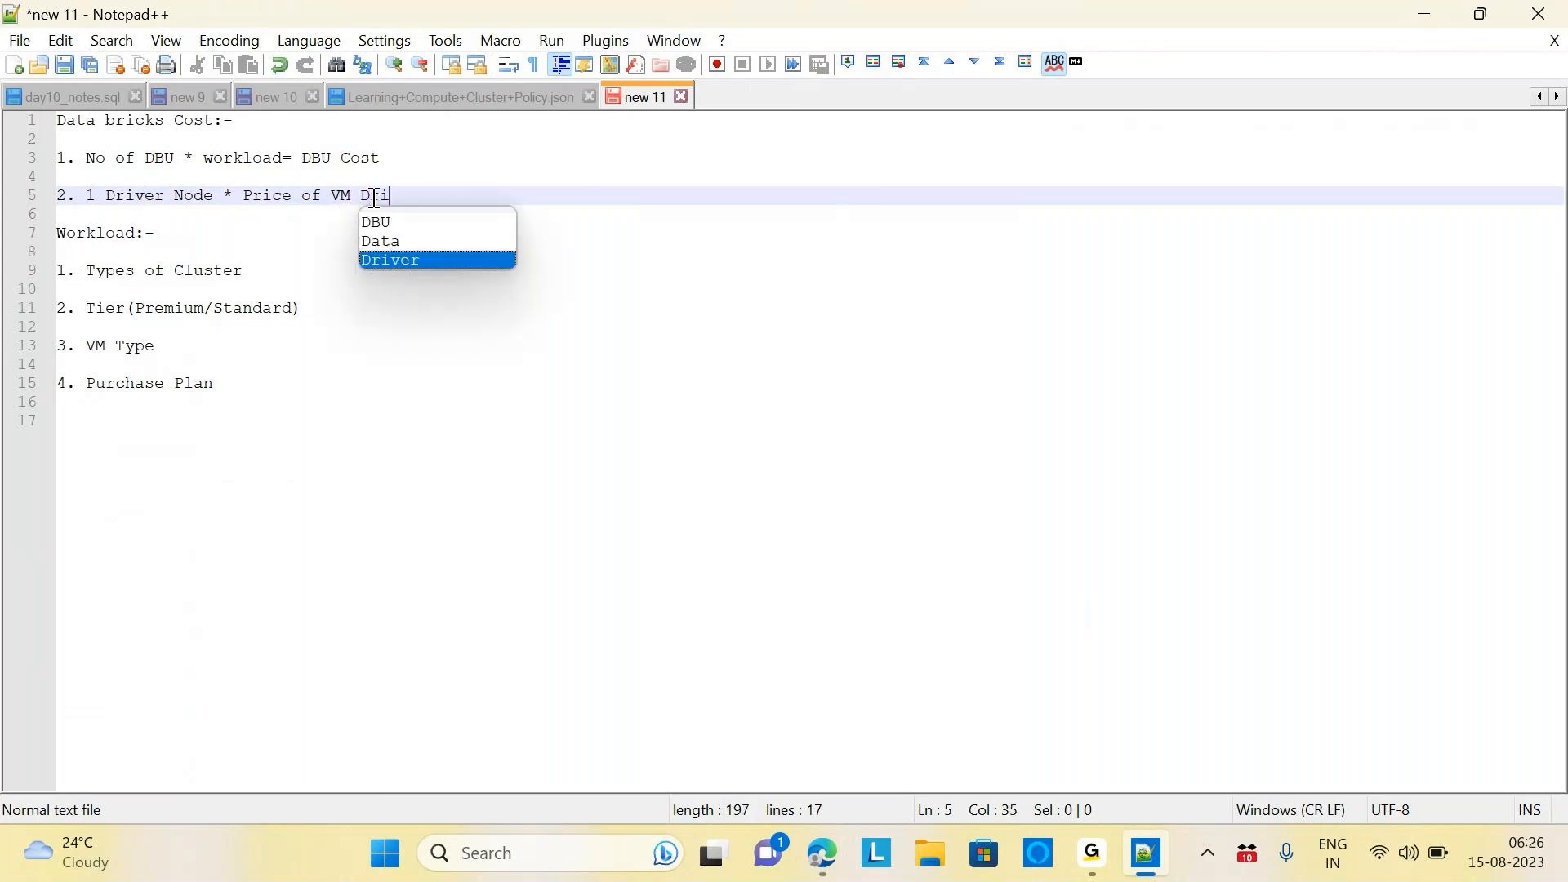
key("BackSpace")
key("BackSpace")
key("BackSpace")
key("BackSpace")
key("BackSpace")
key("BackSpace")
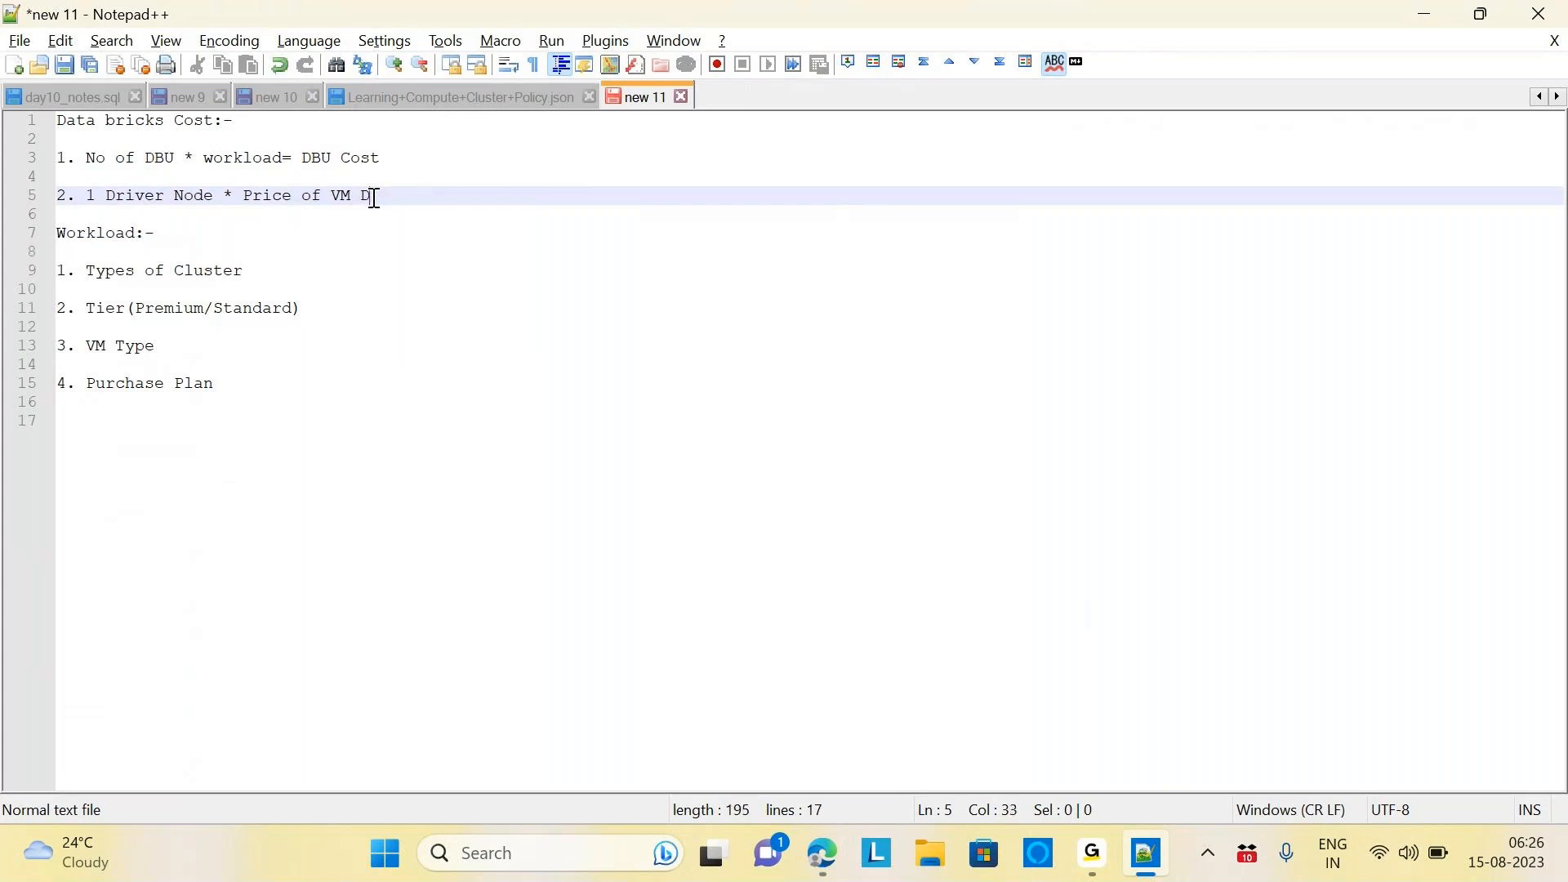
type("= Dr")
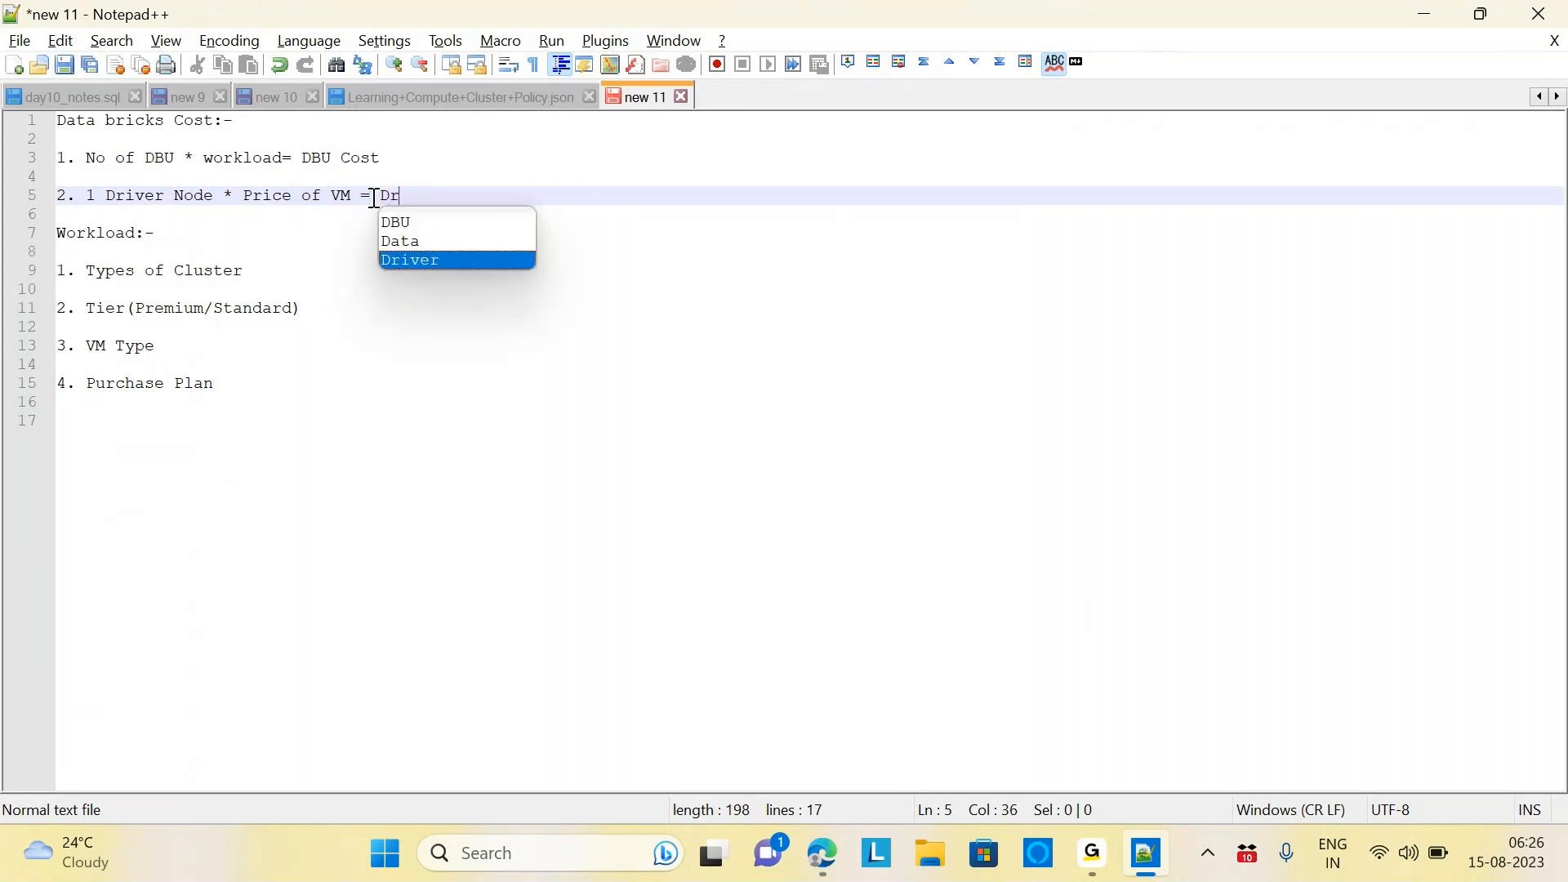
type("iver Nod")
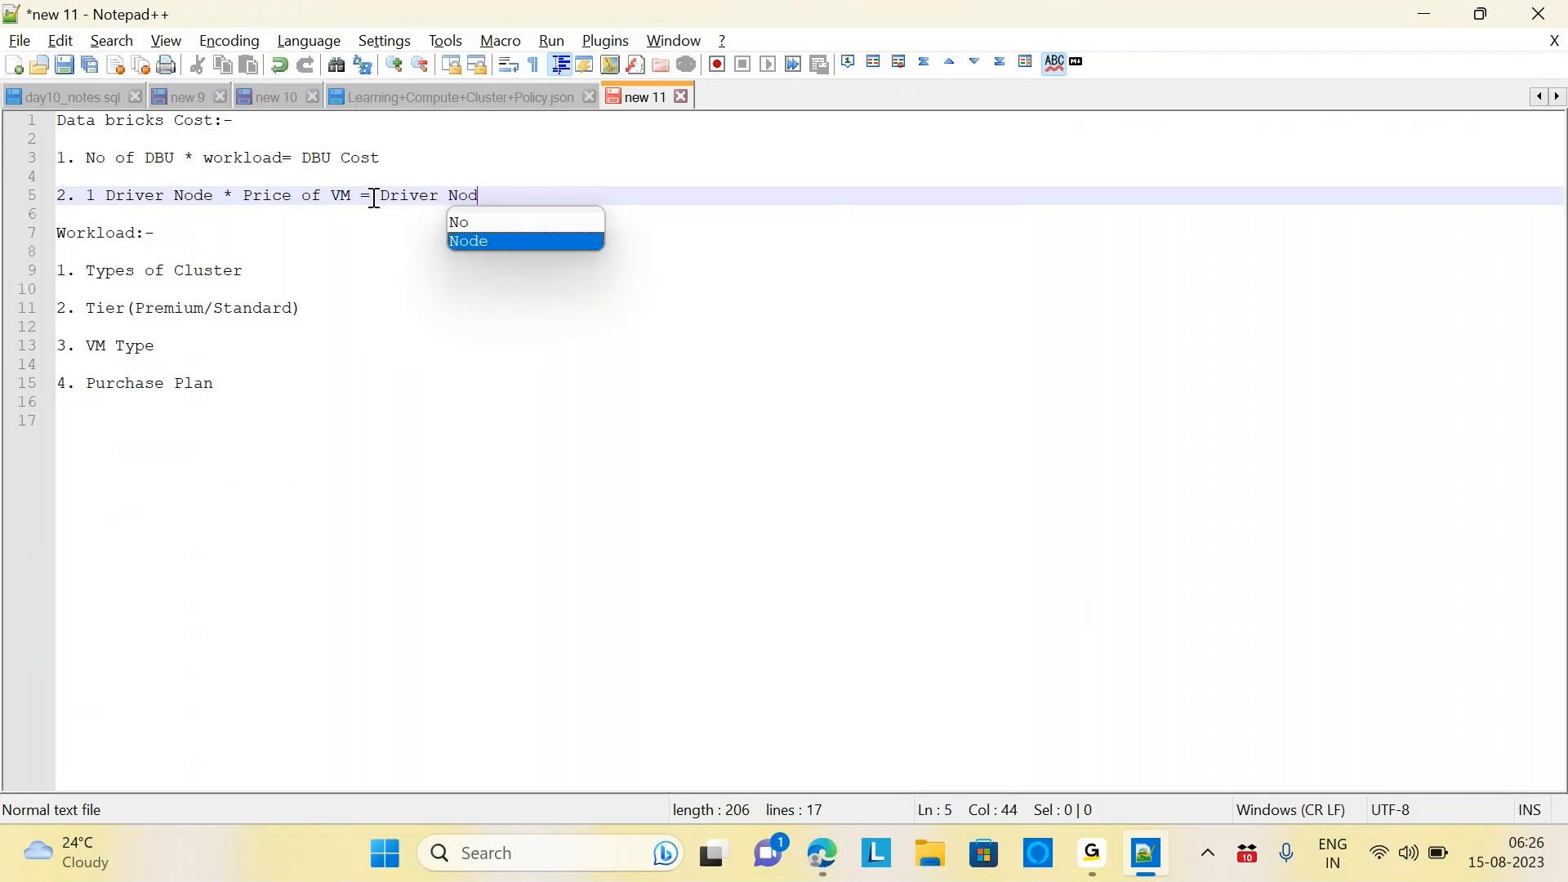
type("e Cost")
key("Return")
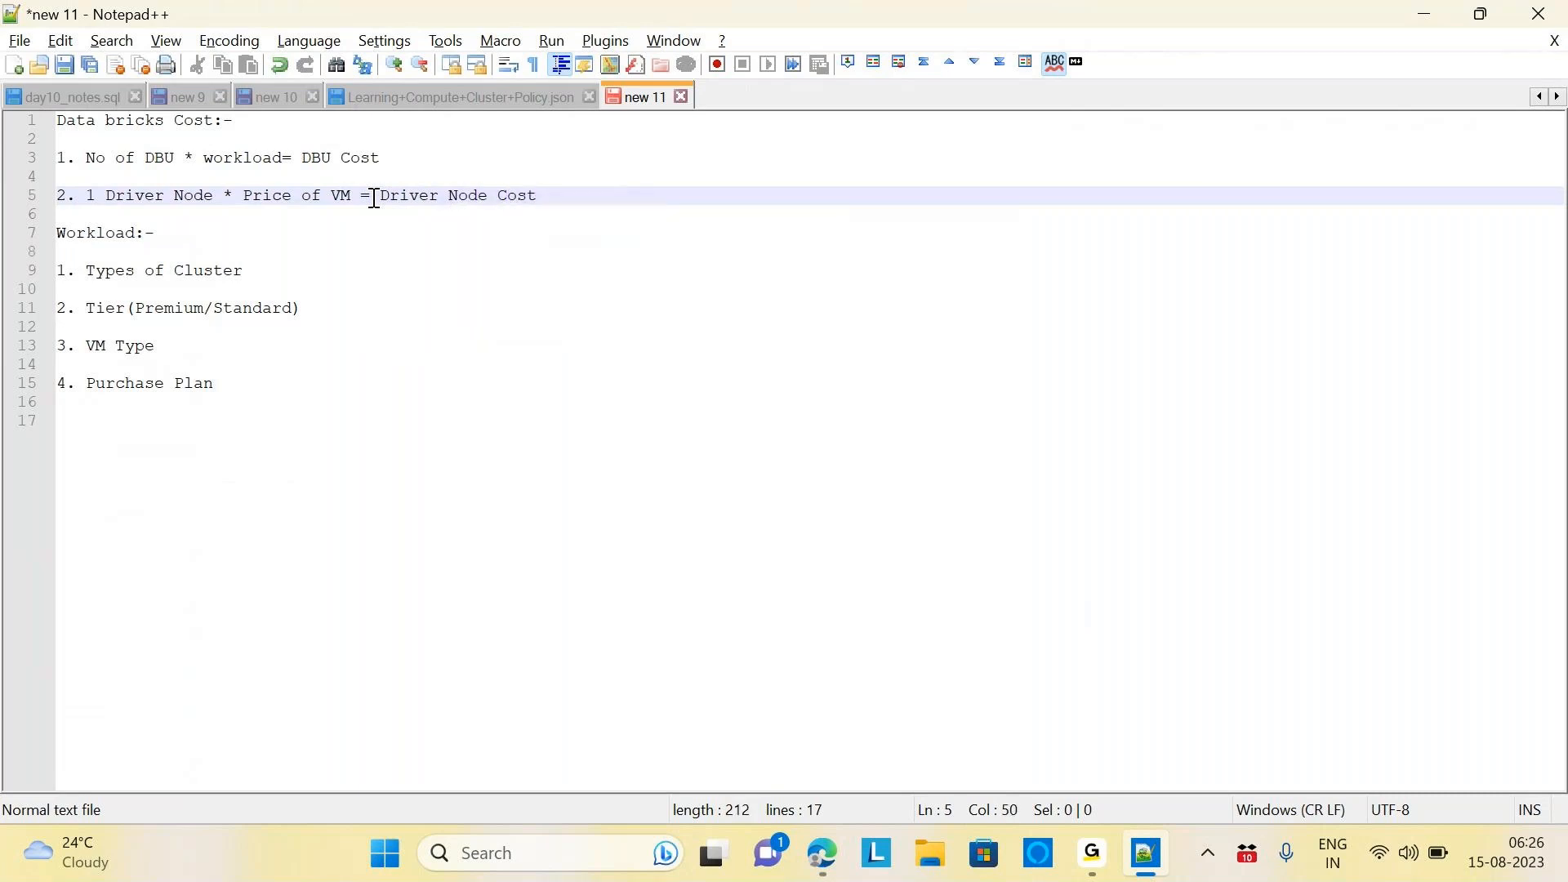
key("Return")
type("3.")
key("BackSpace")
key("BackSpace")
key("BackSpace")
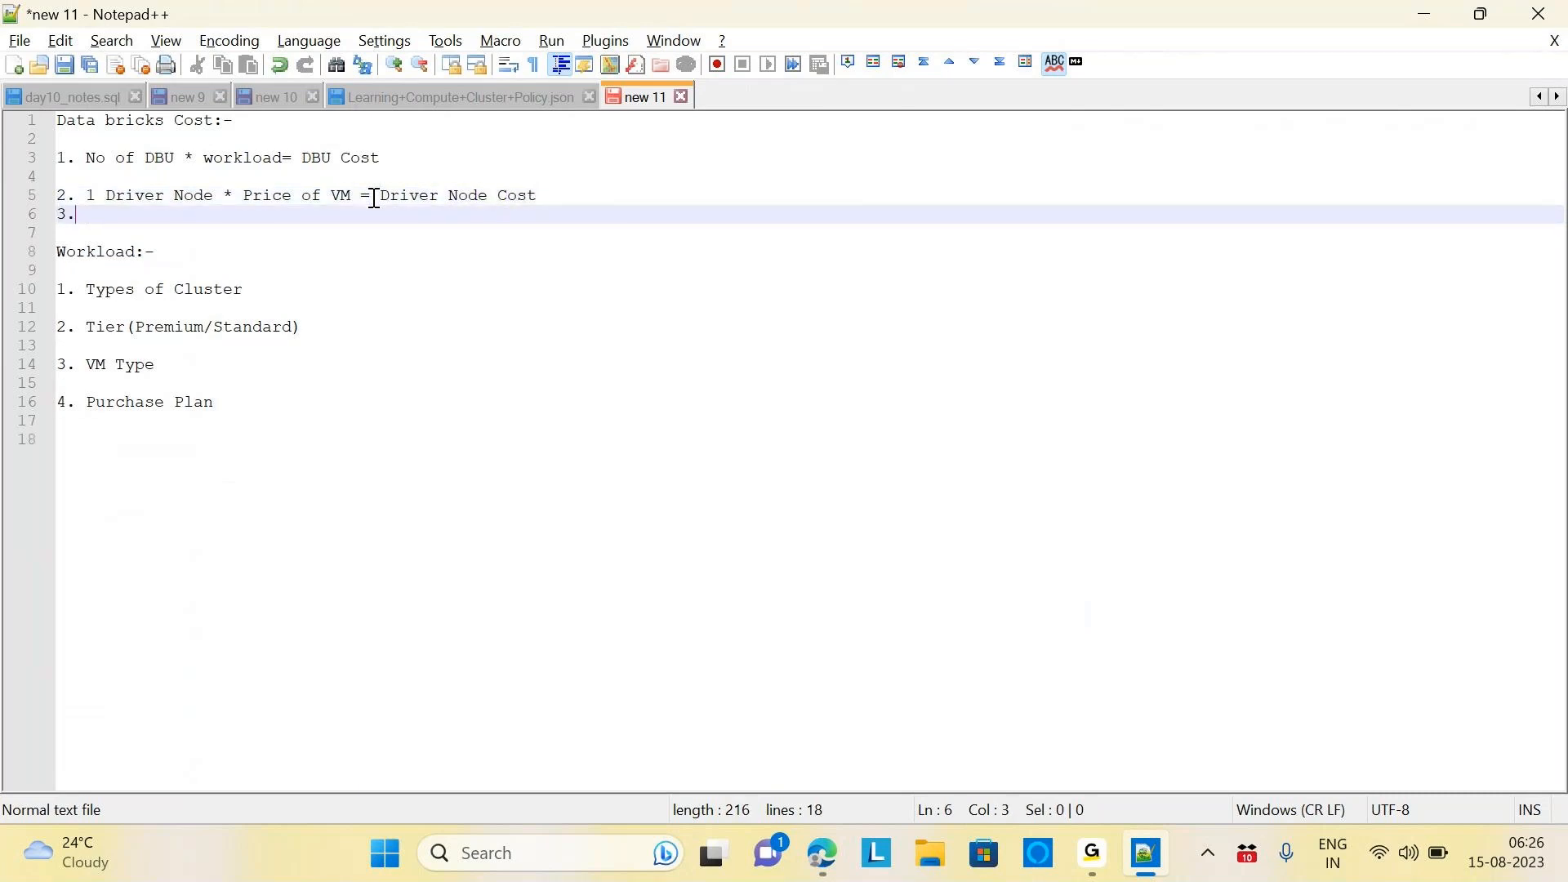
key("Return")
key("Return")
Type item '3. No of workers node * price of VM= Worker Node Cost'
type("3. ")
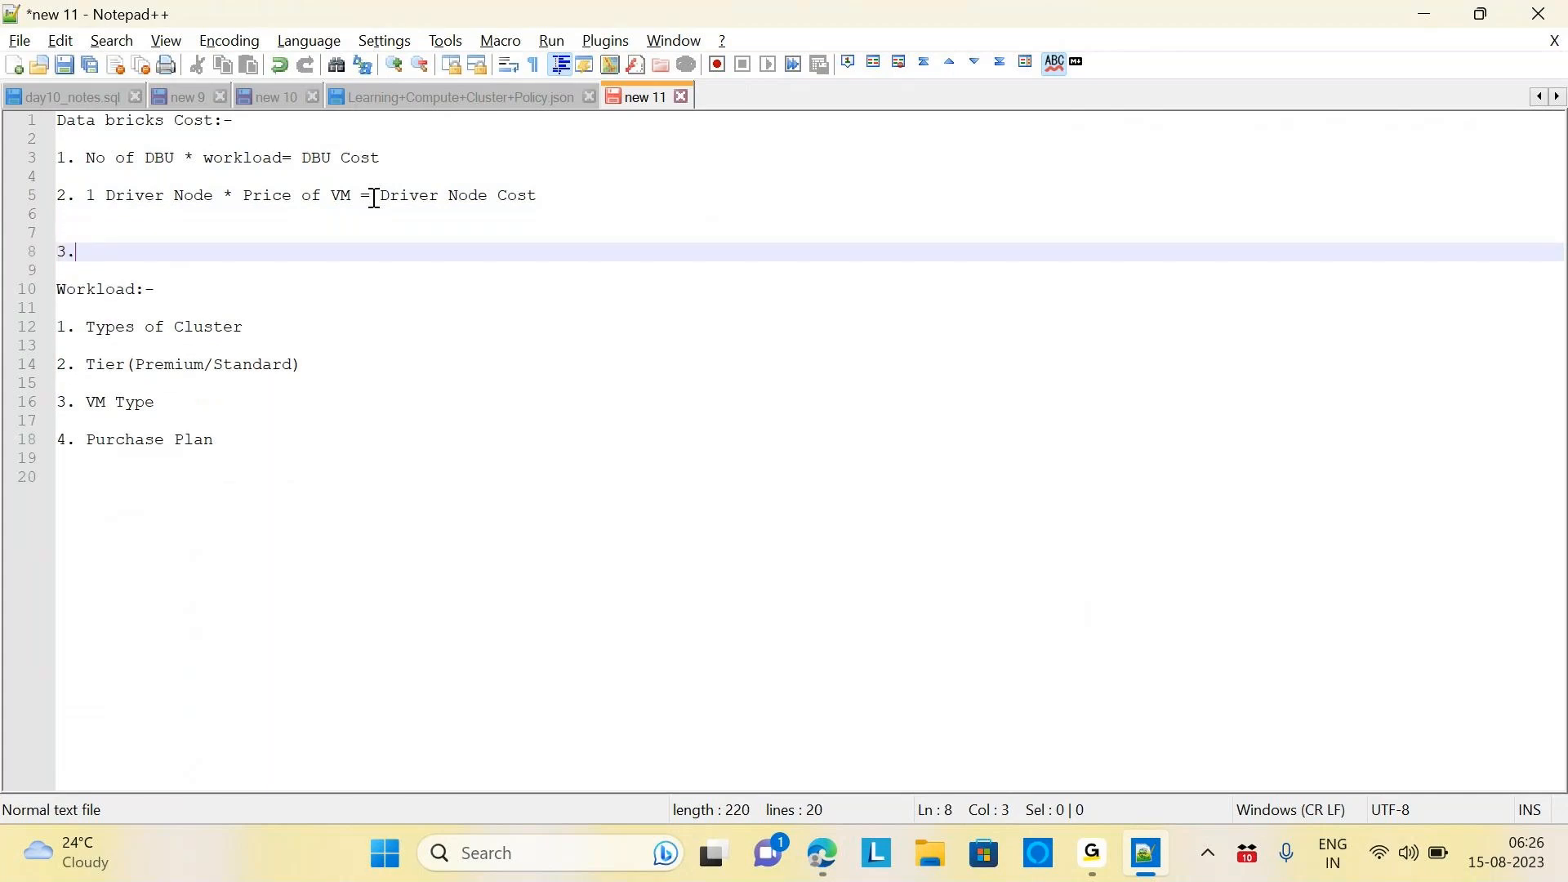
type("Nof")
key("BackSpace")
key("BackSpace")
type("of")
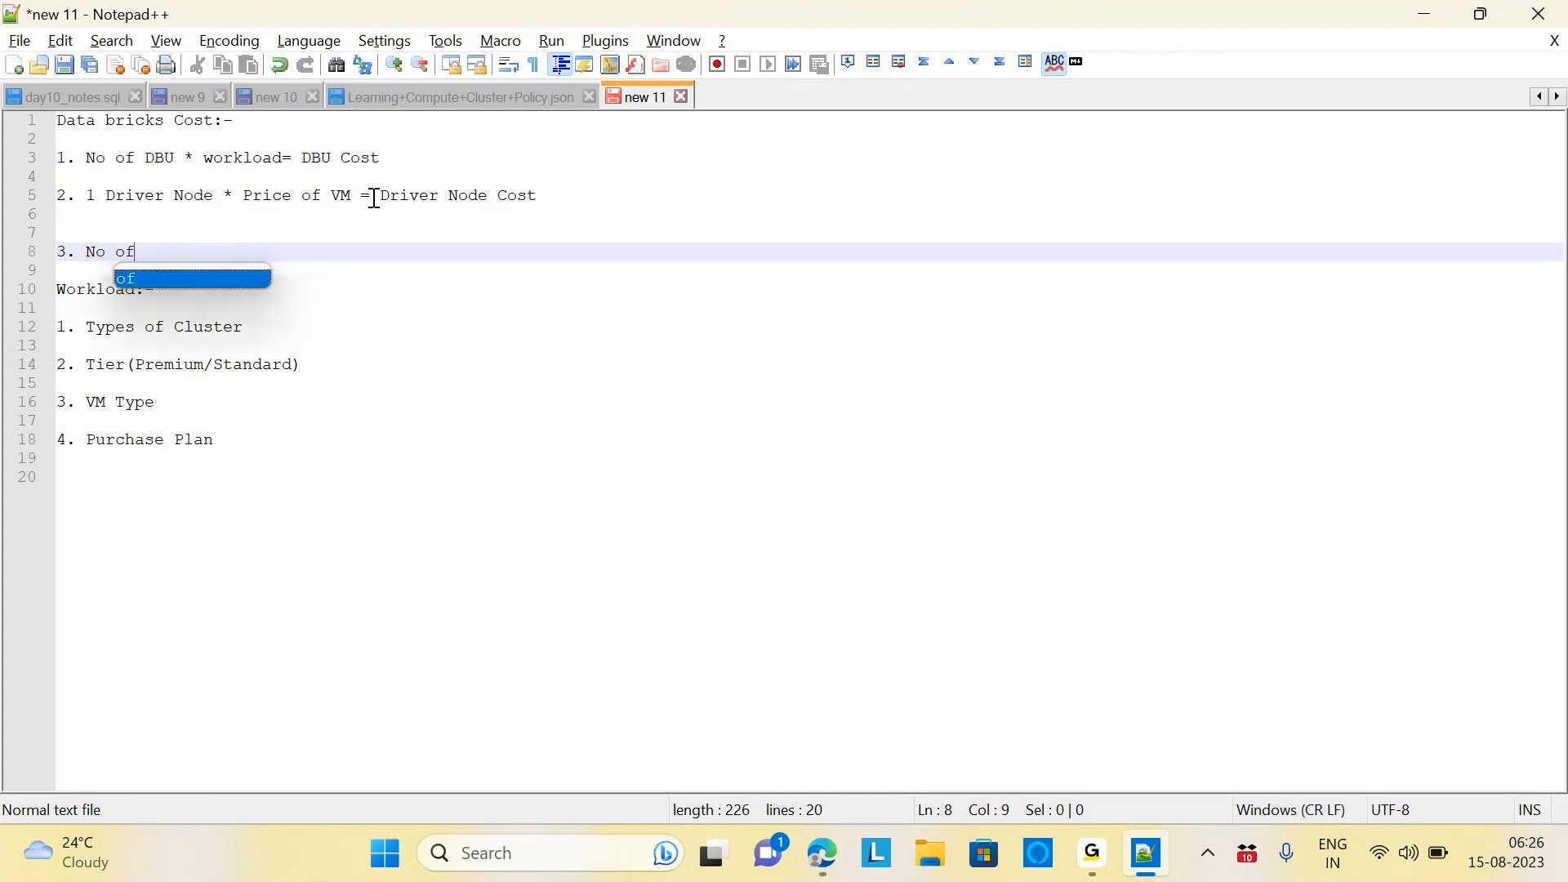
type(" wo")
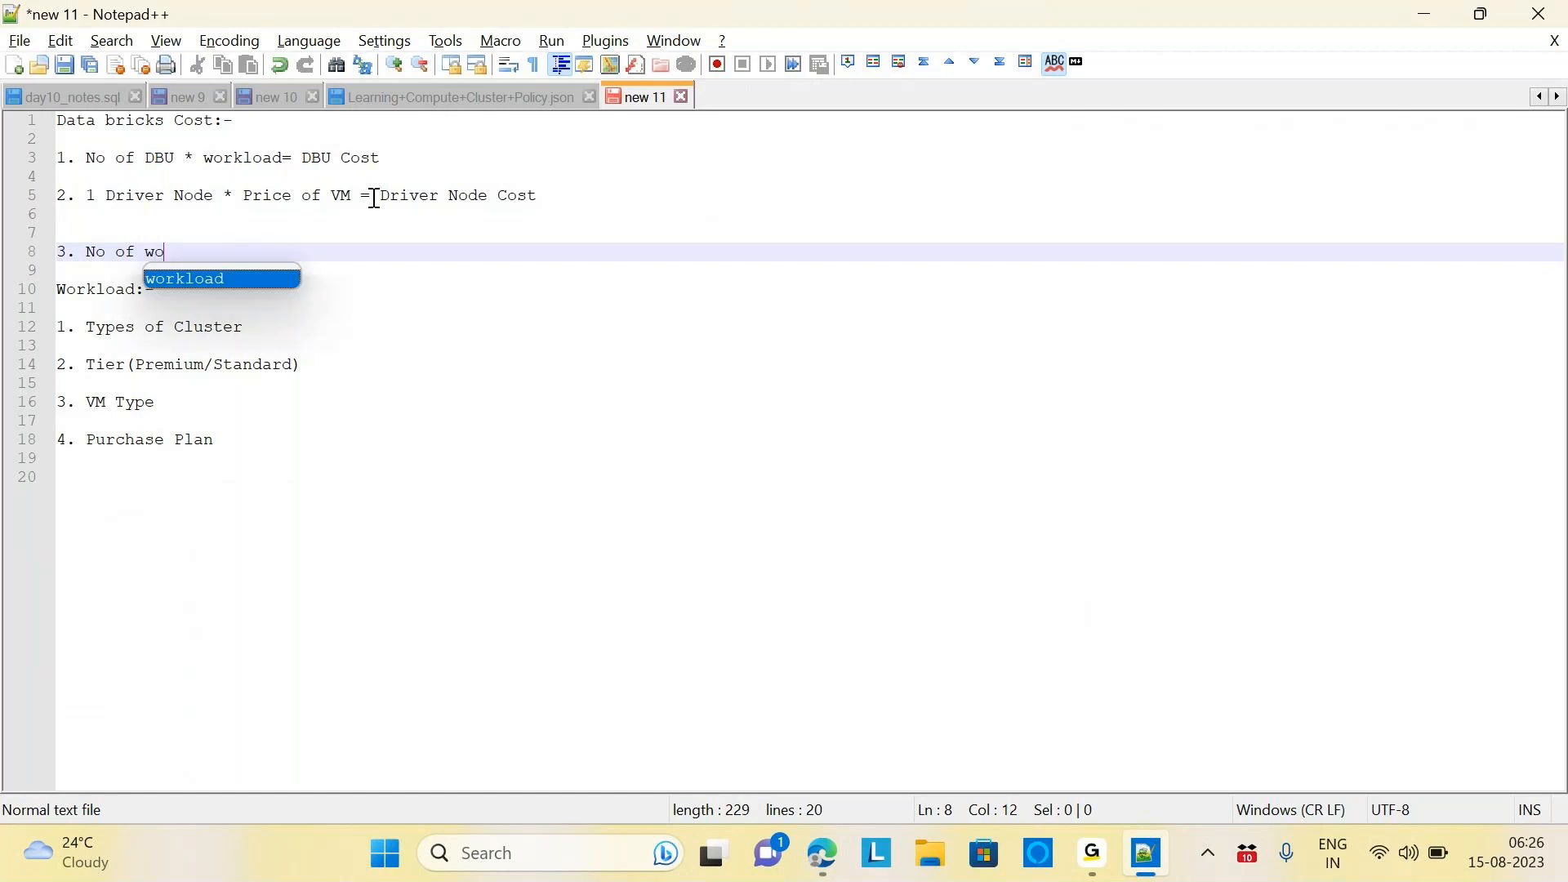
type("rkers ")
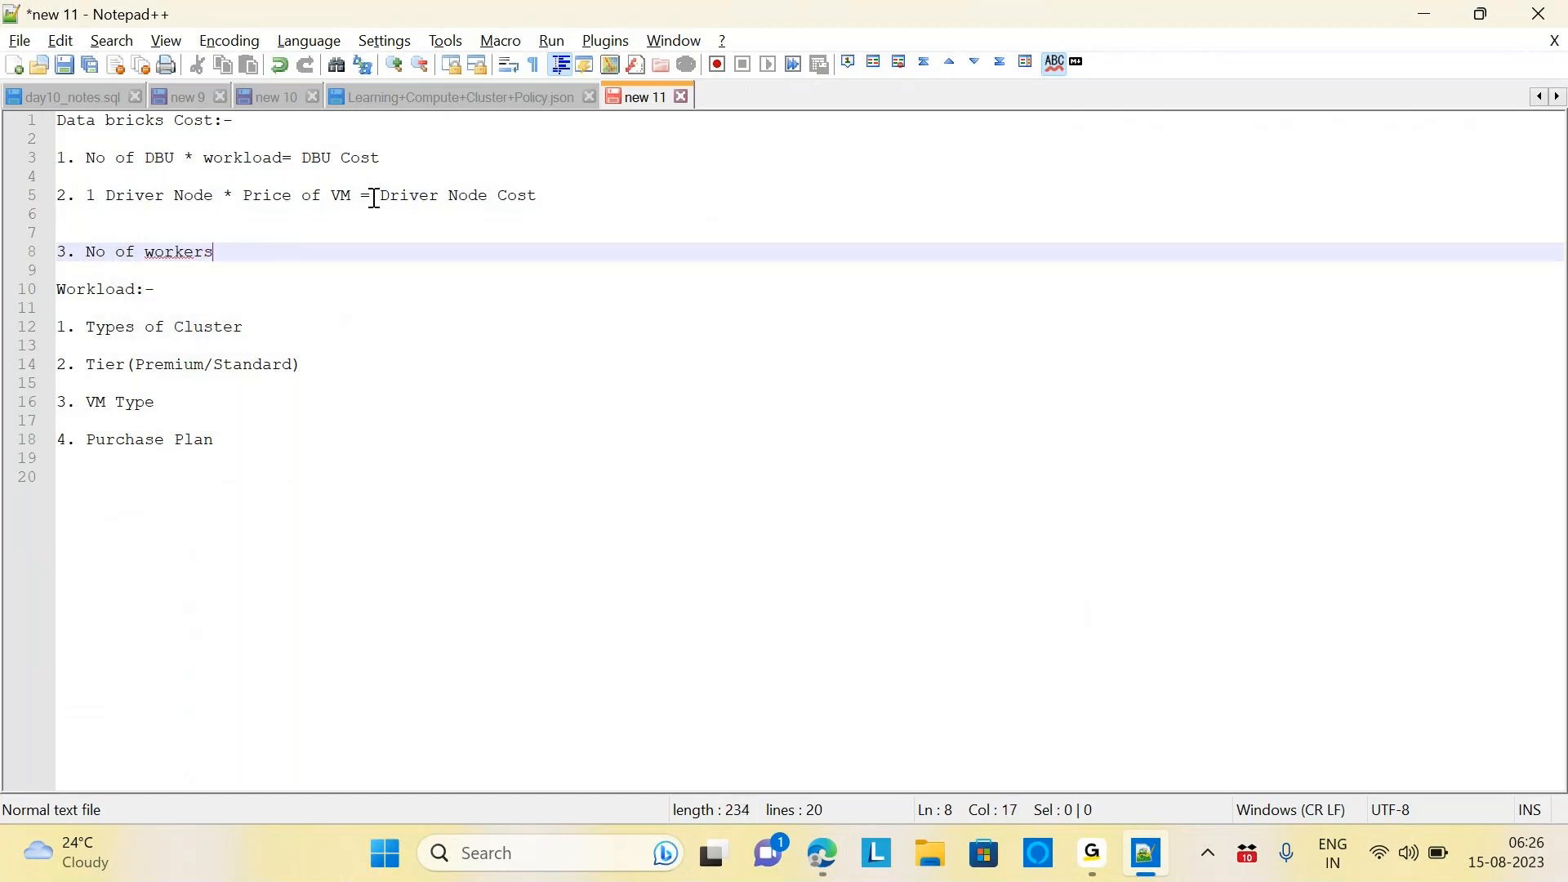
type("node * price of ")
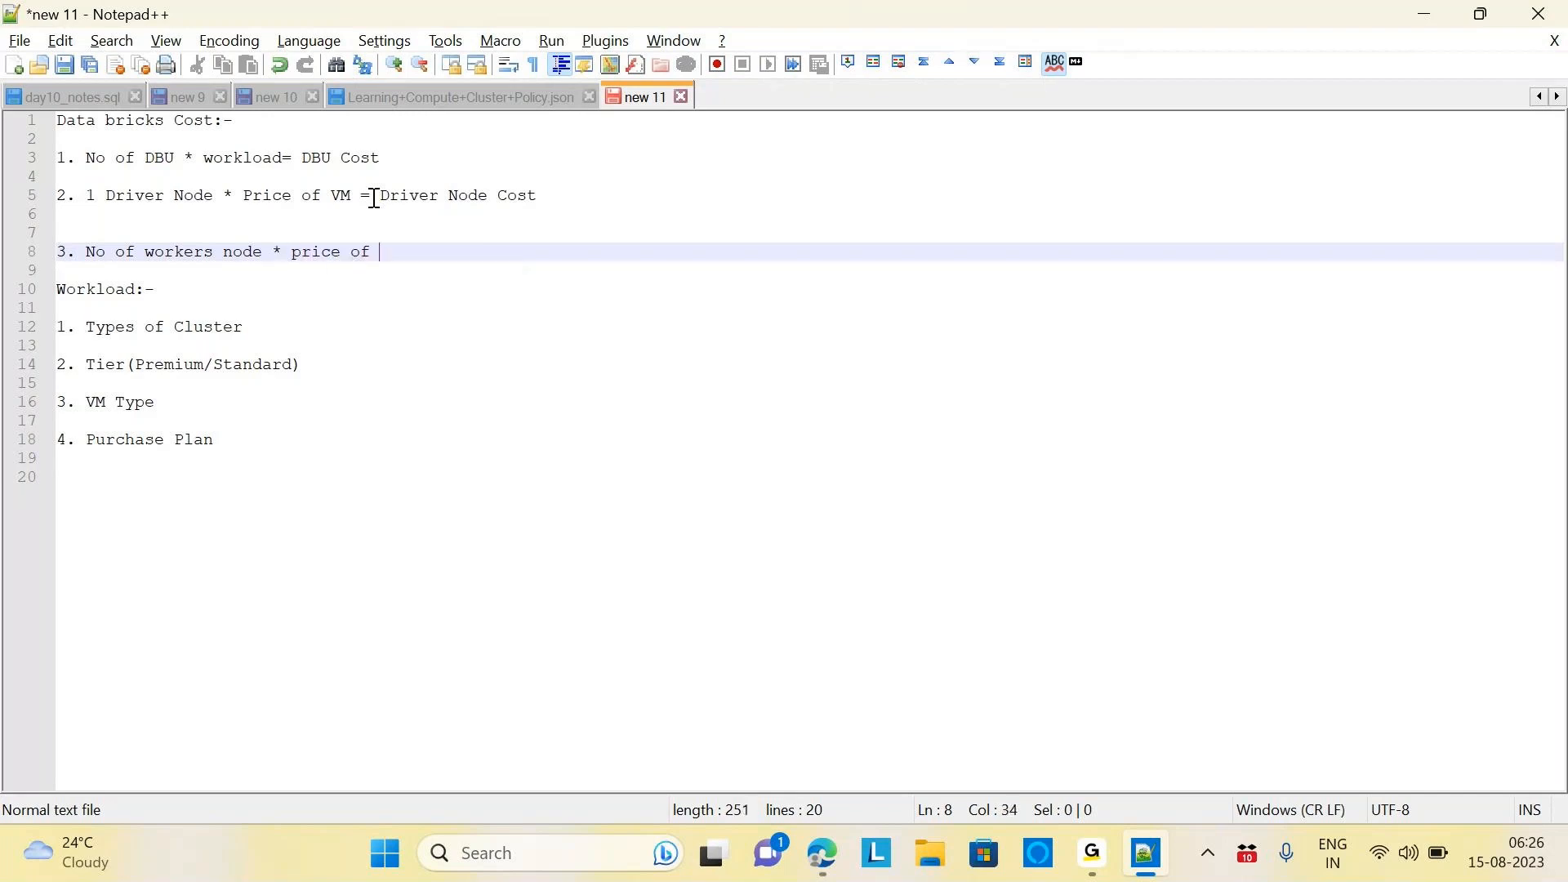
type("VM")
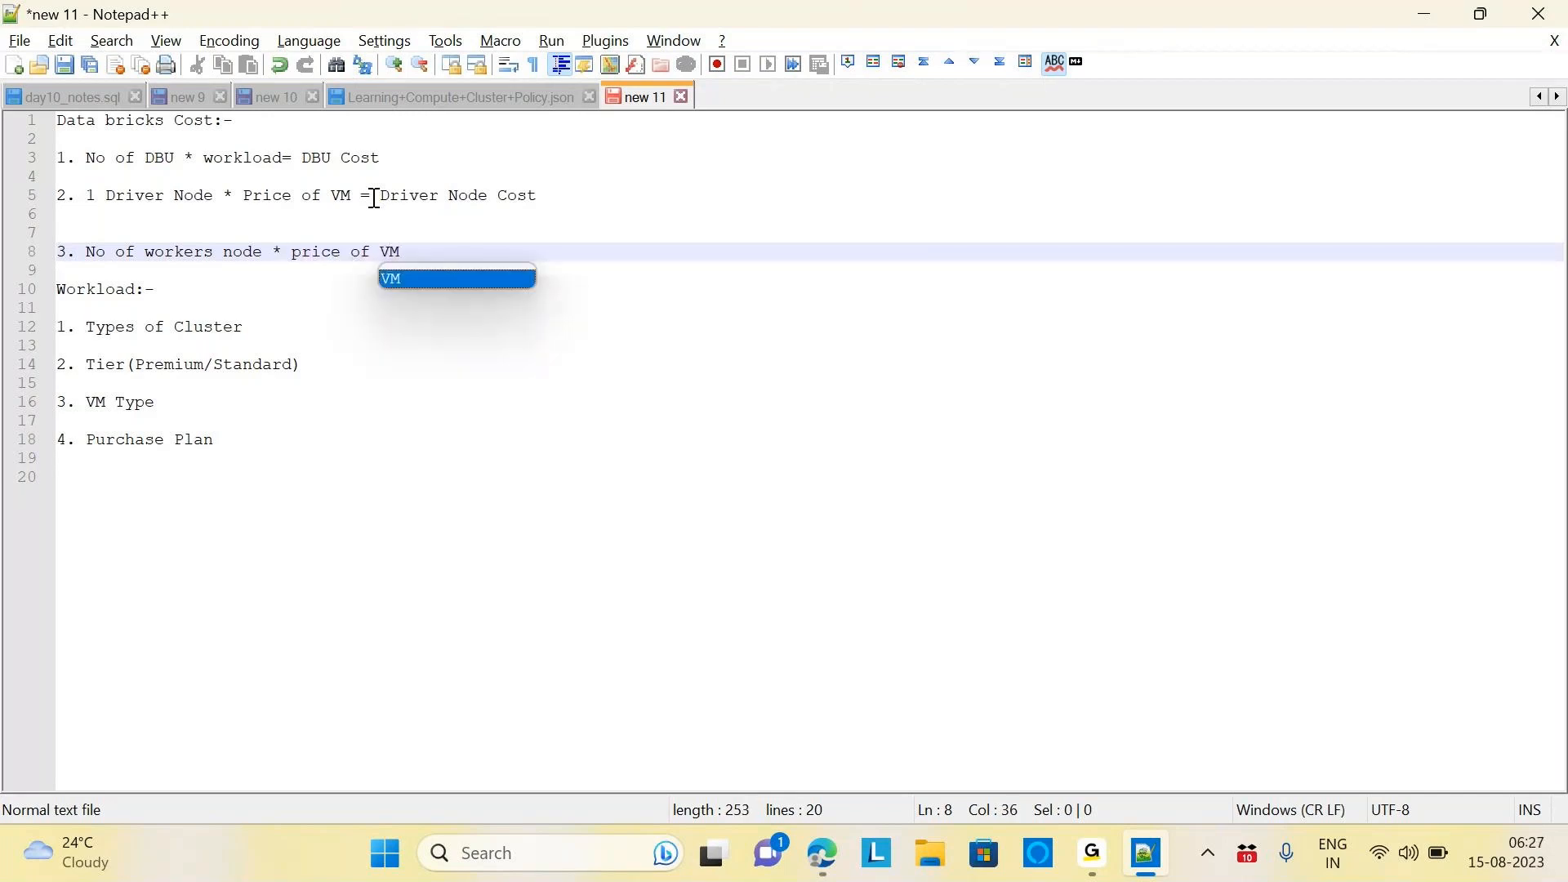
type("=")
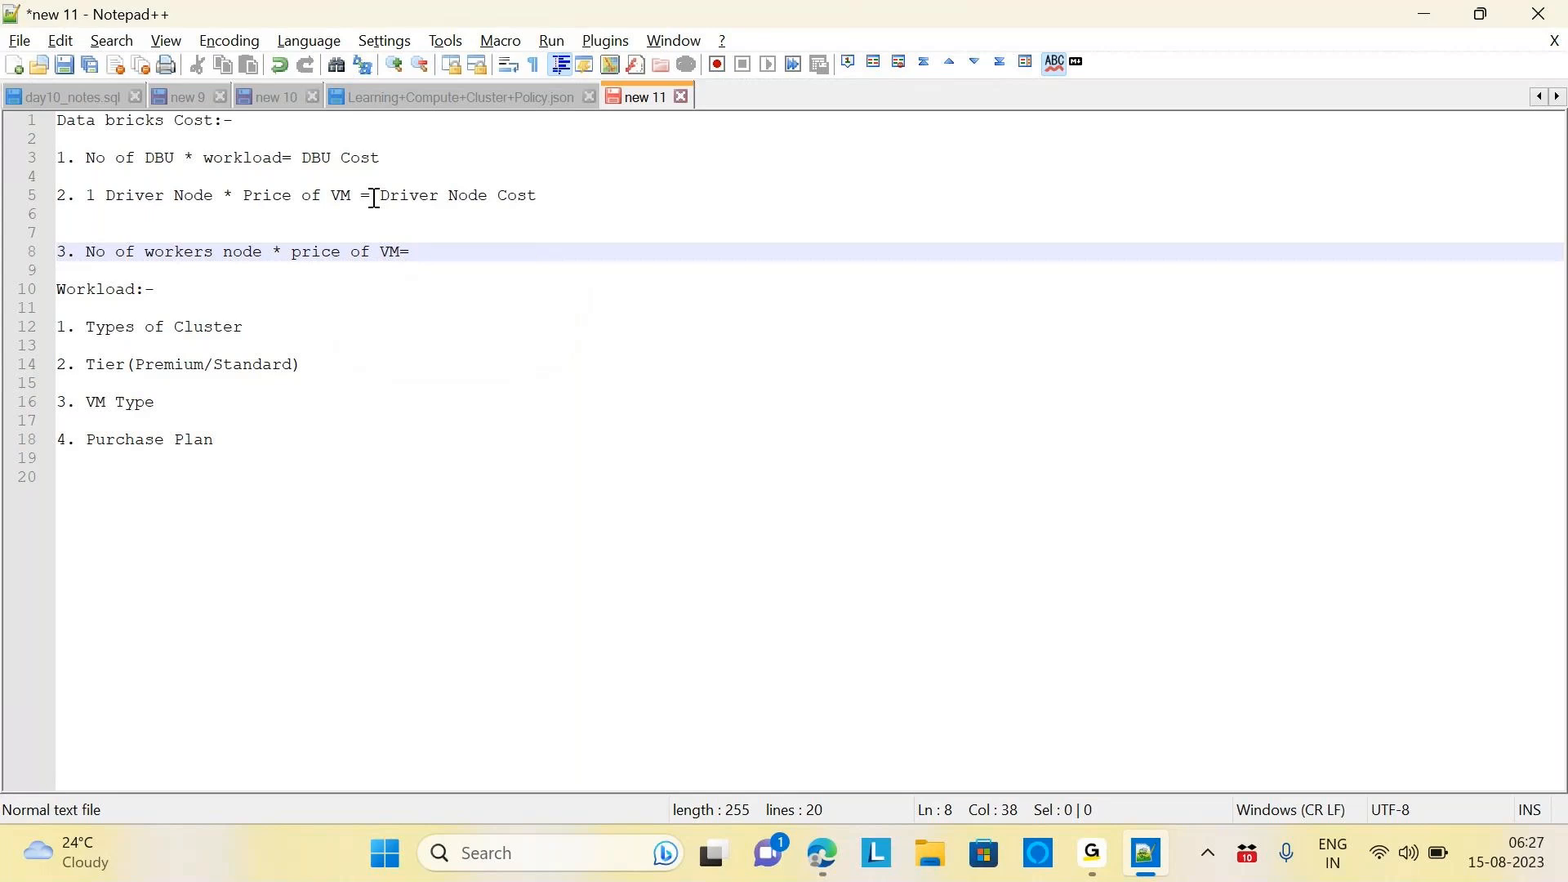
type("Worker")
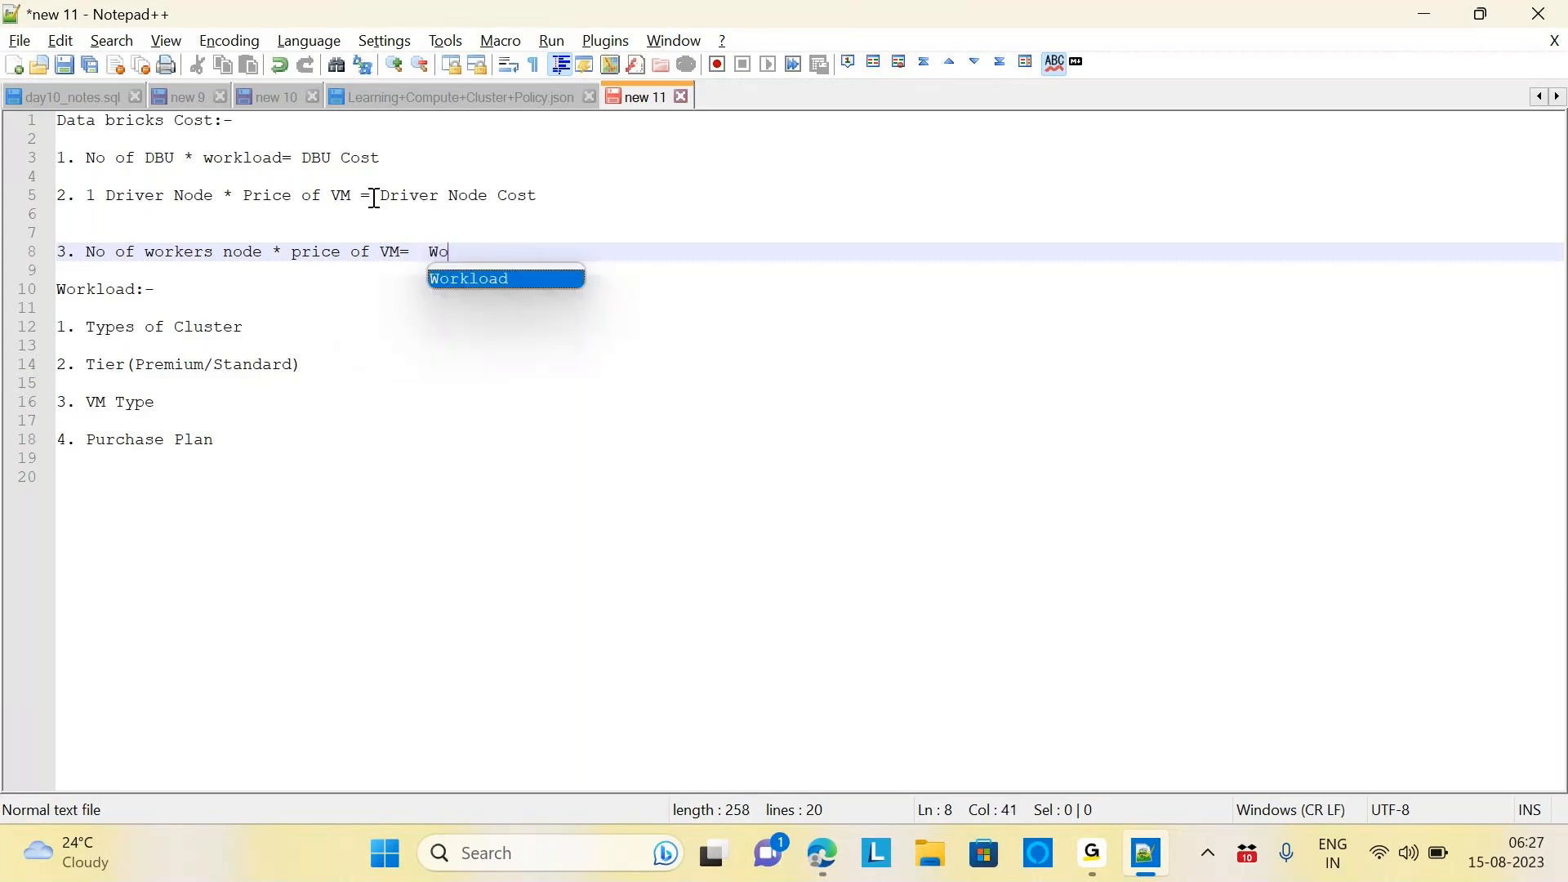
type(" Node ")
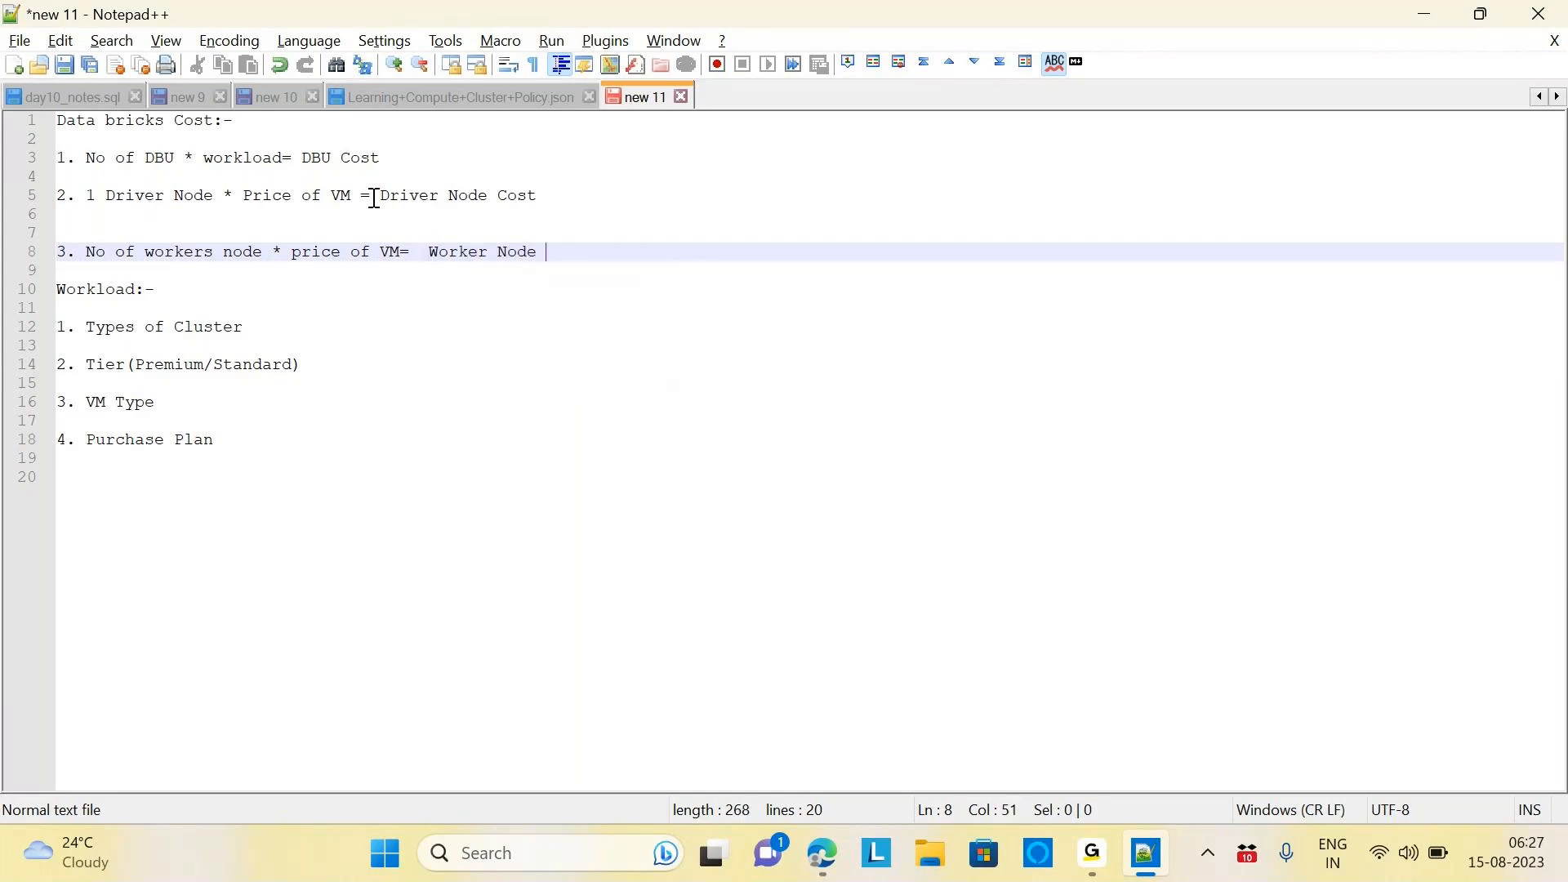
type("Cost")
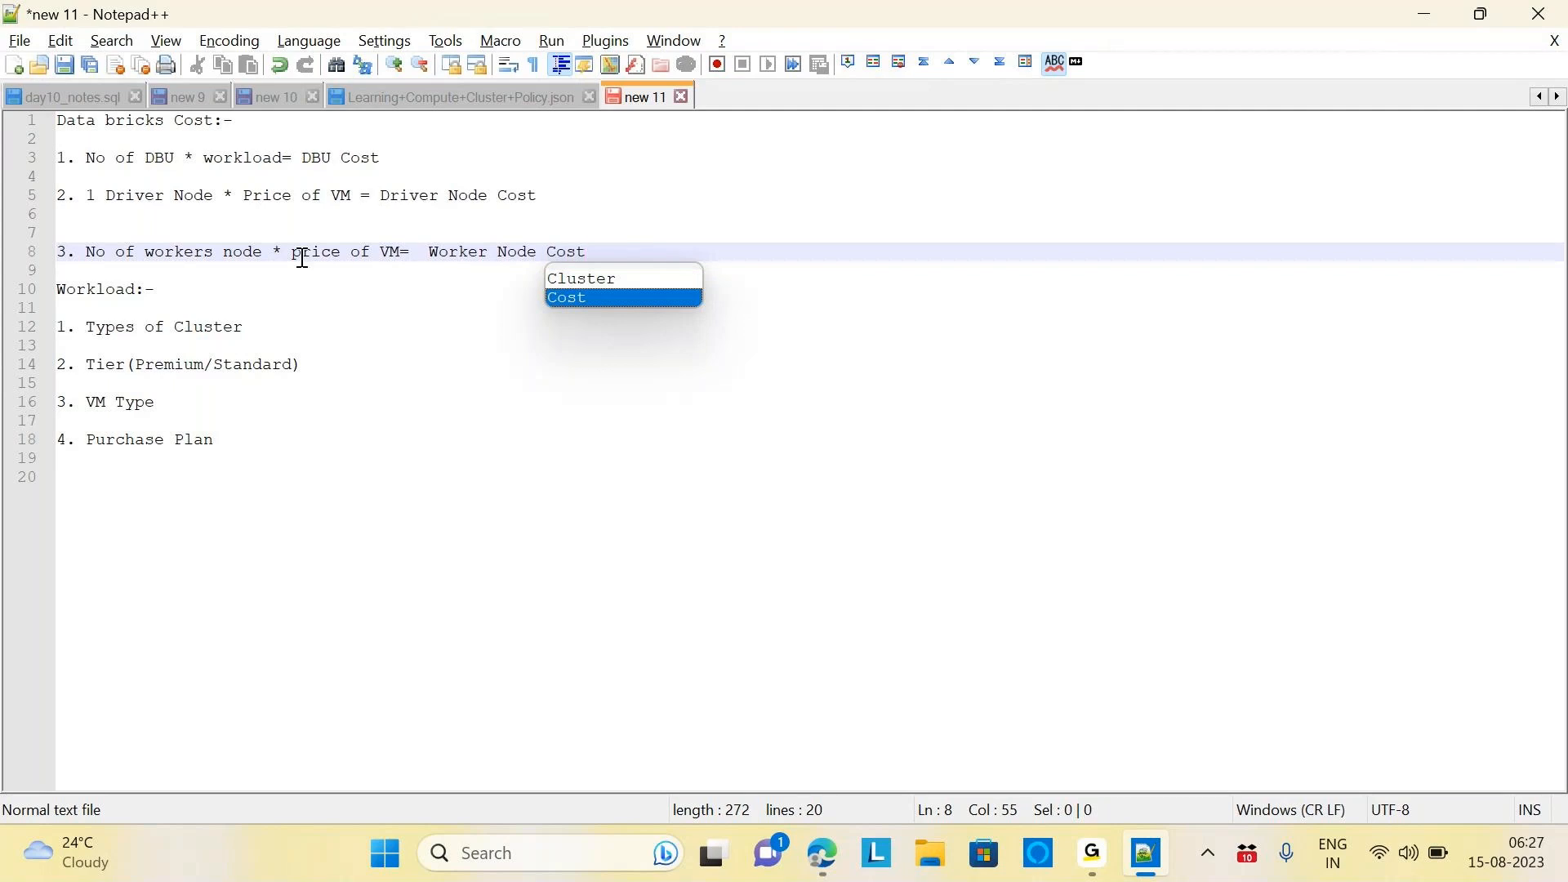
Highlight the heading and three cost formulas, then add blank lines below '4. Purchase Plan'
left_click_drag(203, 123, 39, 120)
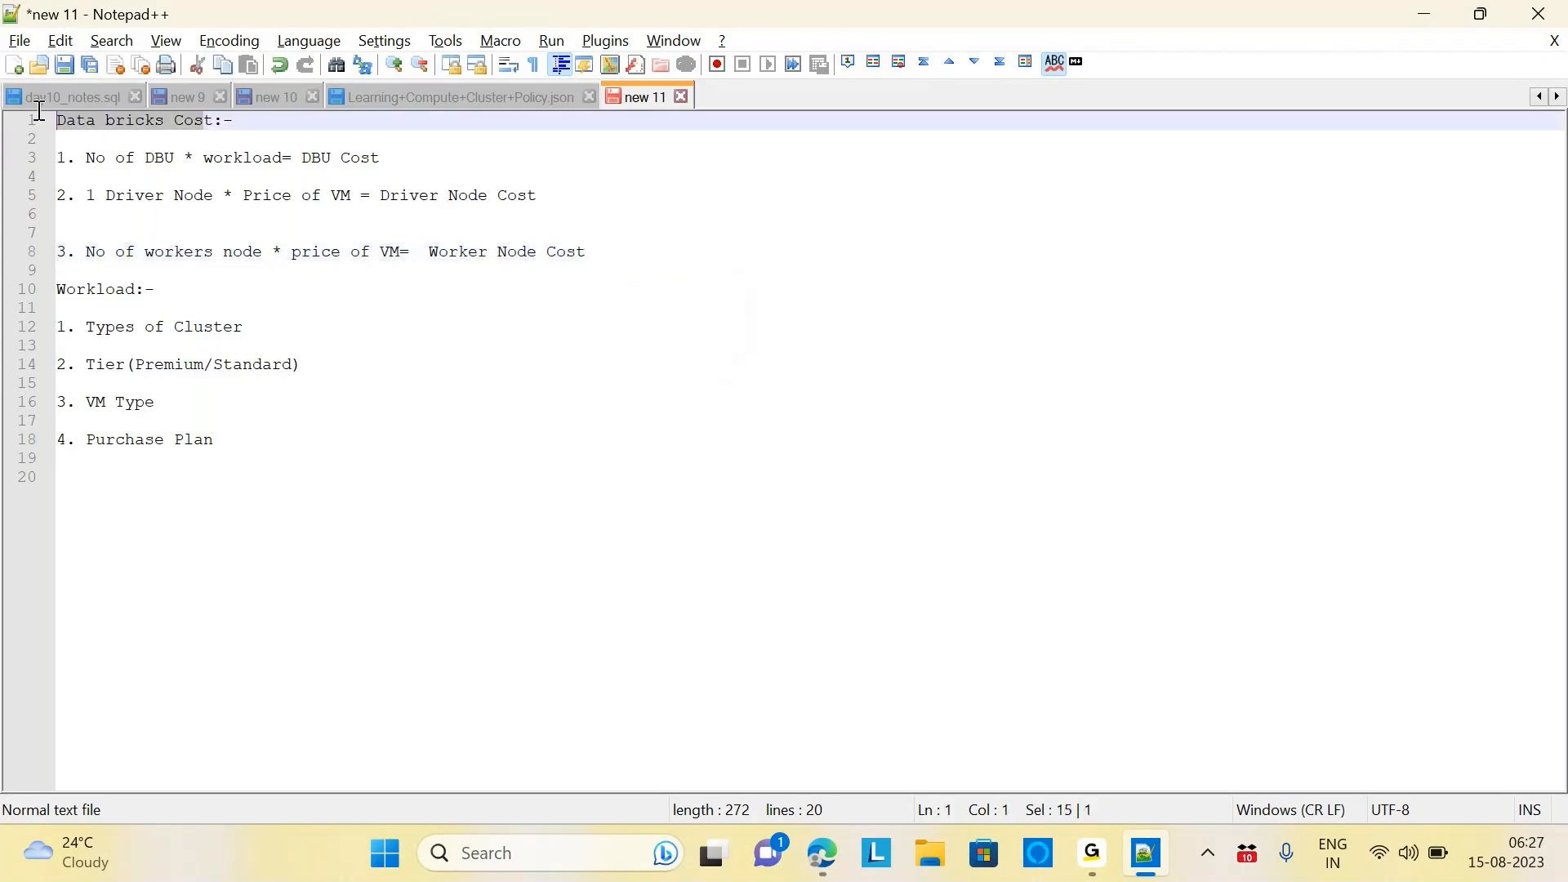
left_click_drag(301, 156, 397, 154)
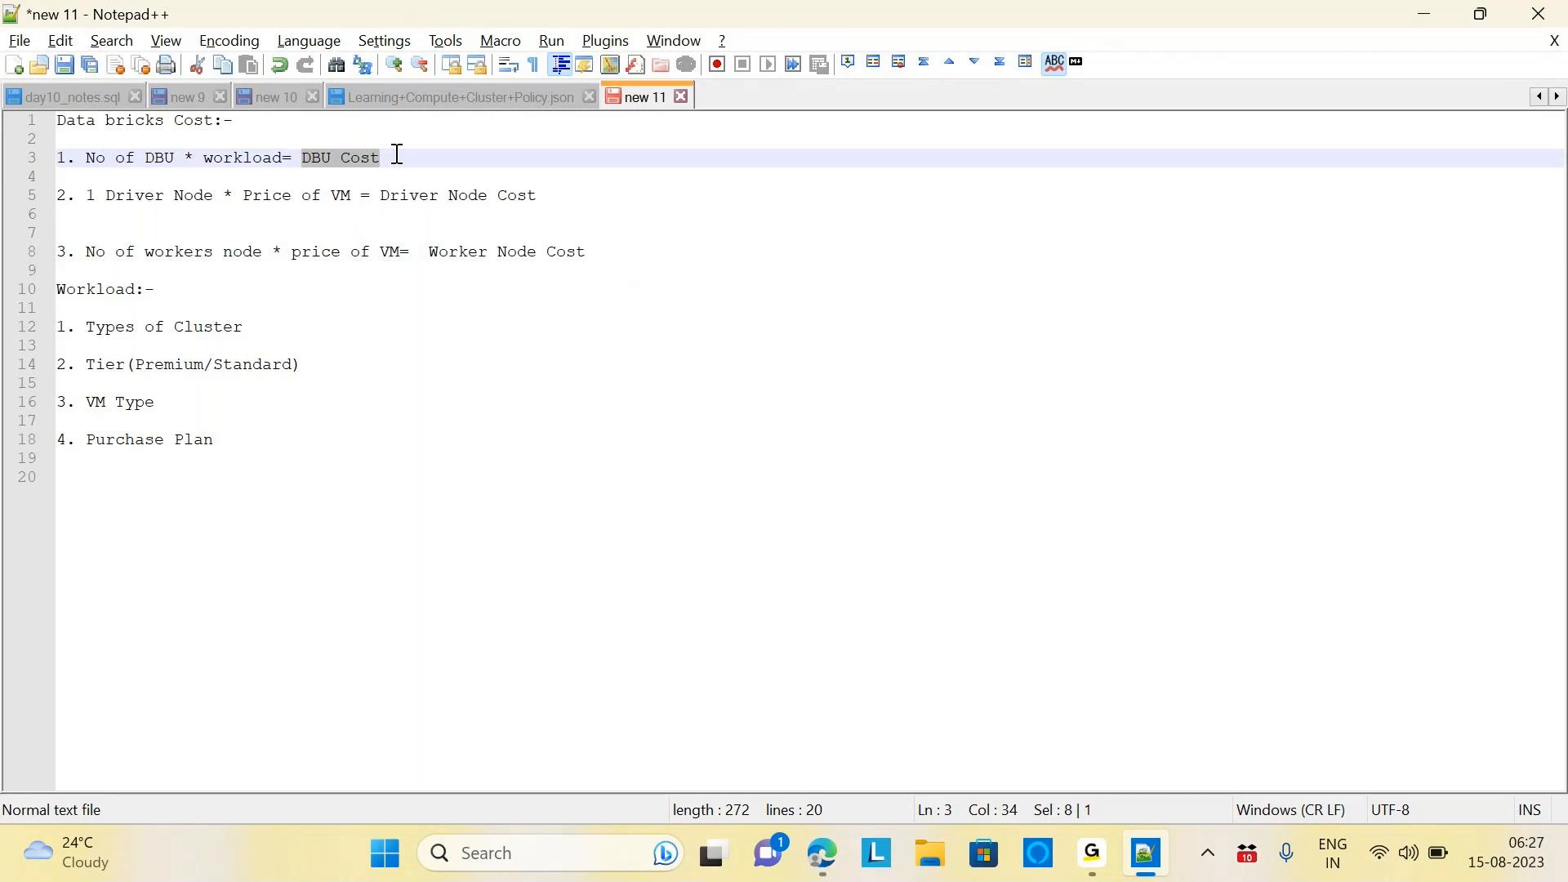
left_click(470, 200)
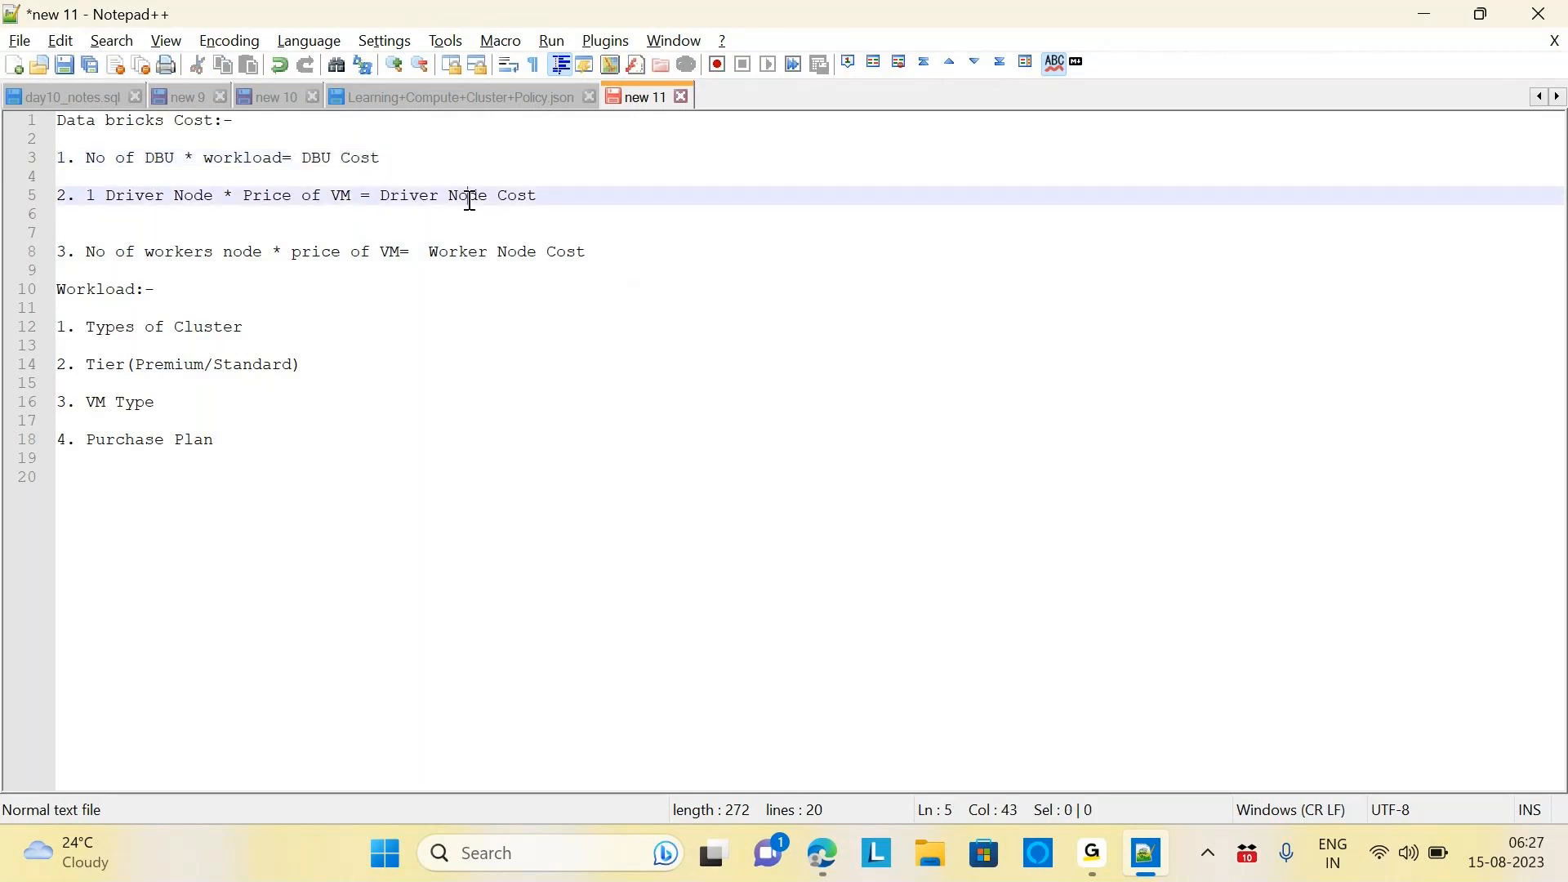
left_click(437, 253)
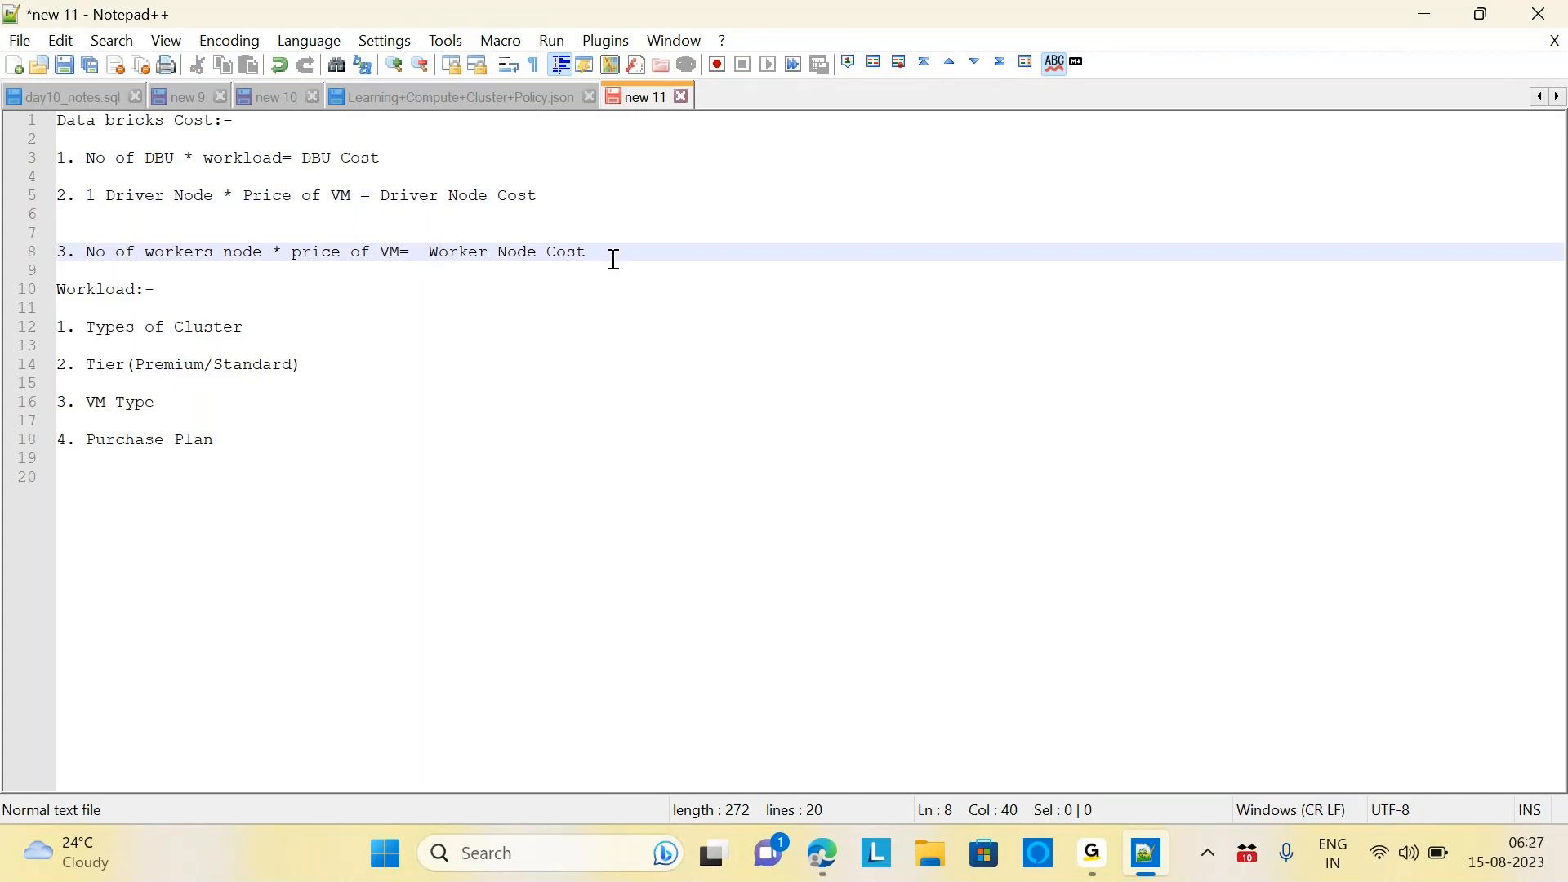
left_click_drag(613, 259, 50, 160)
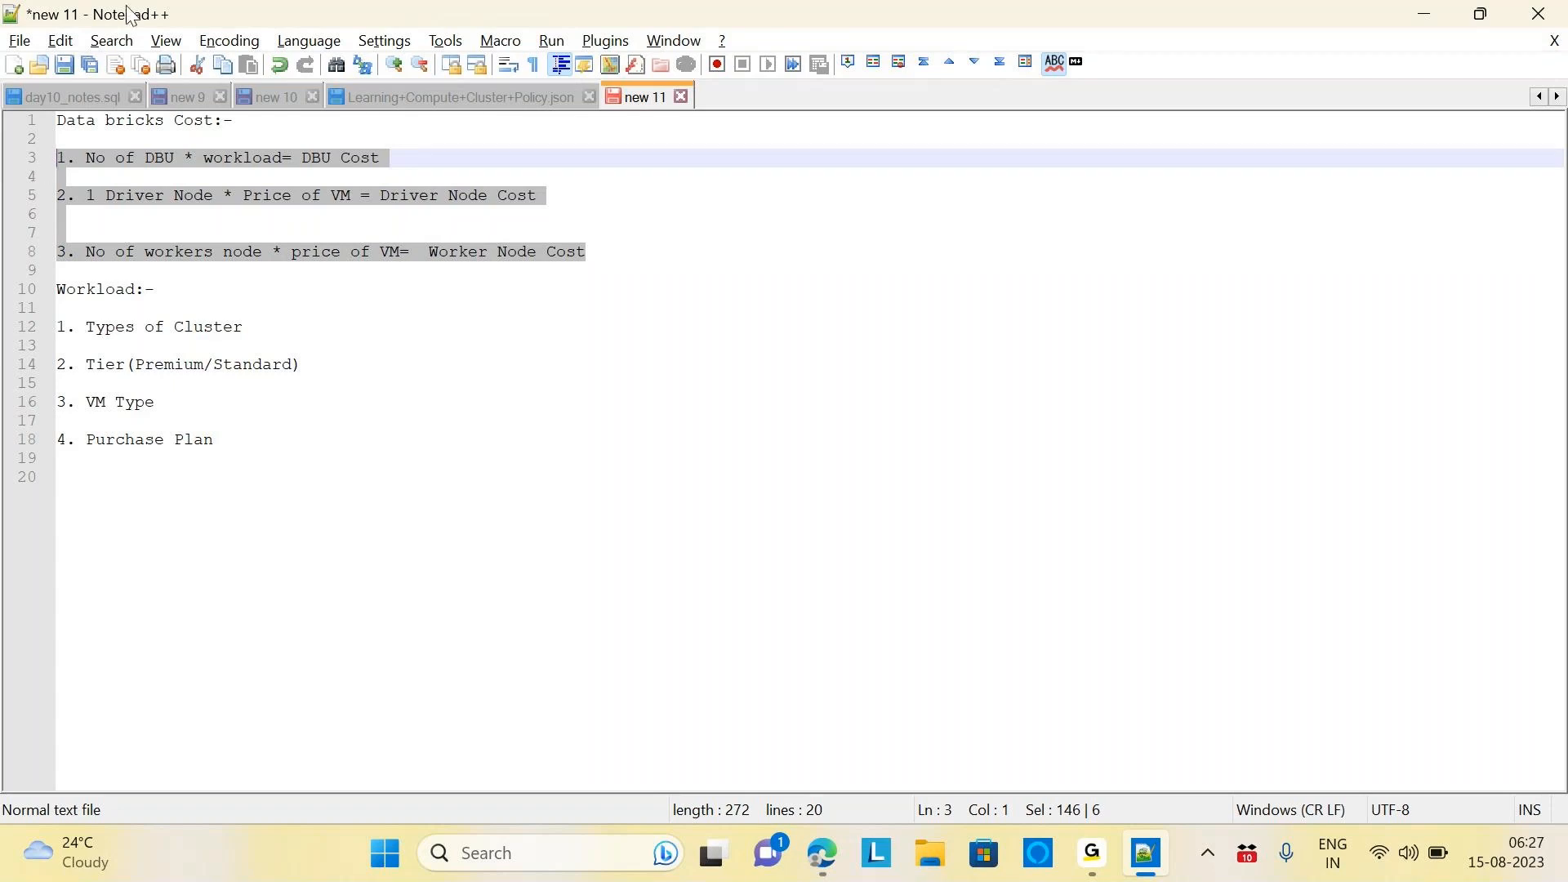
left_click(353, 146)
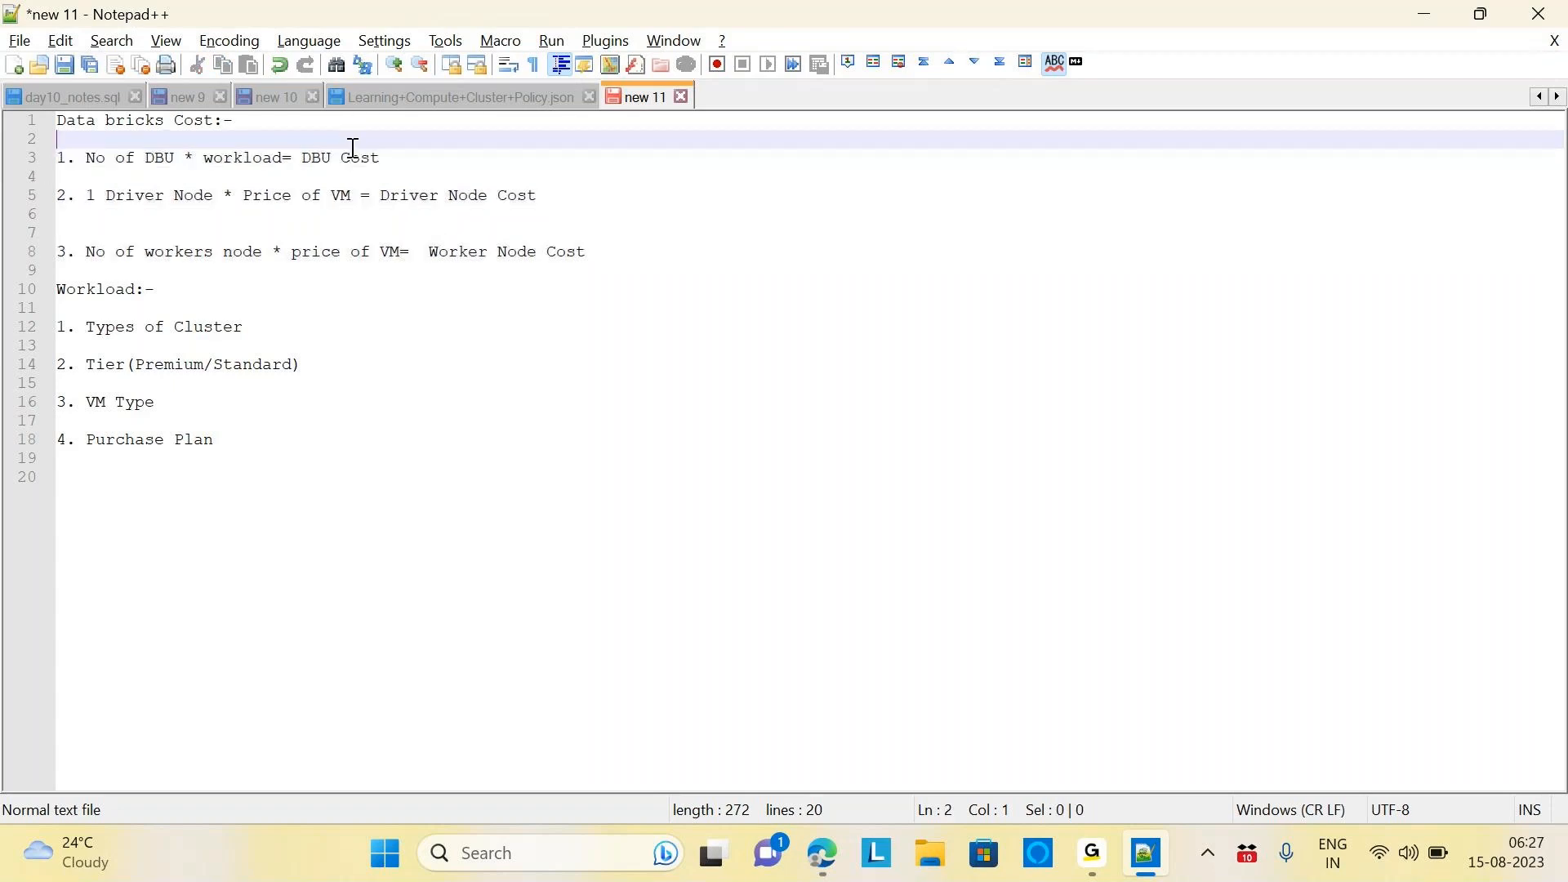
left_click_drag(301, 157, 399, 158)
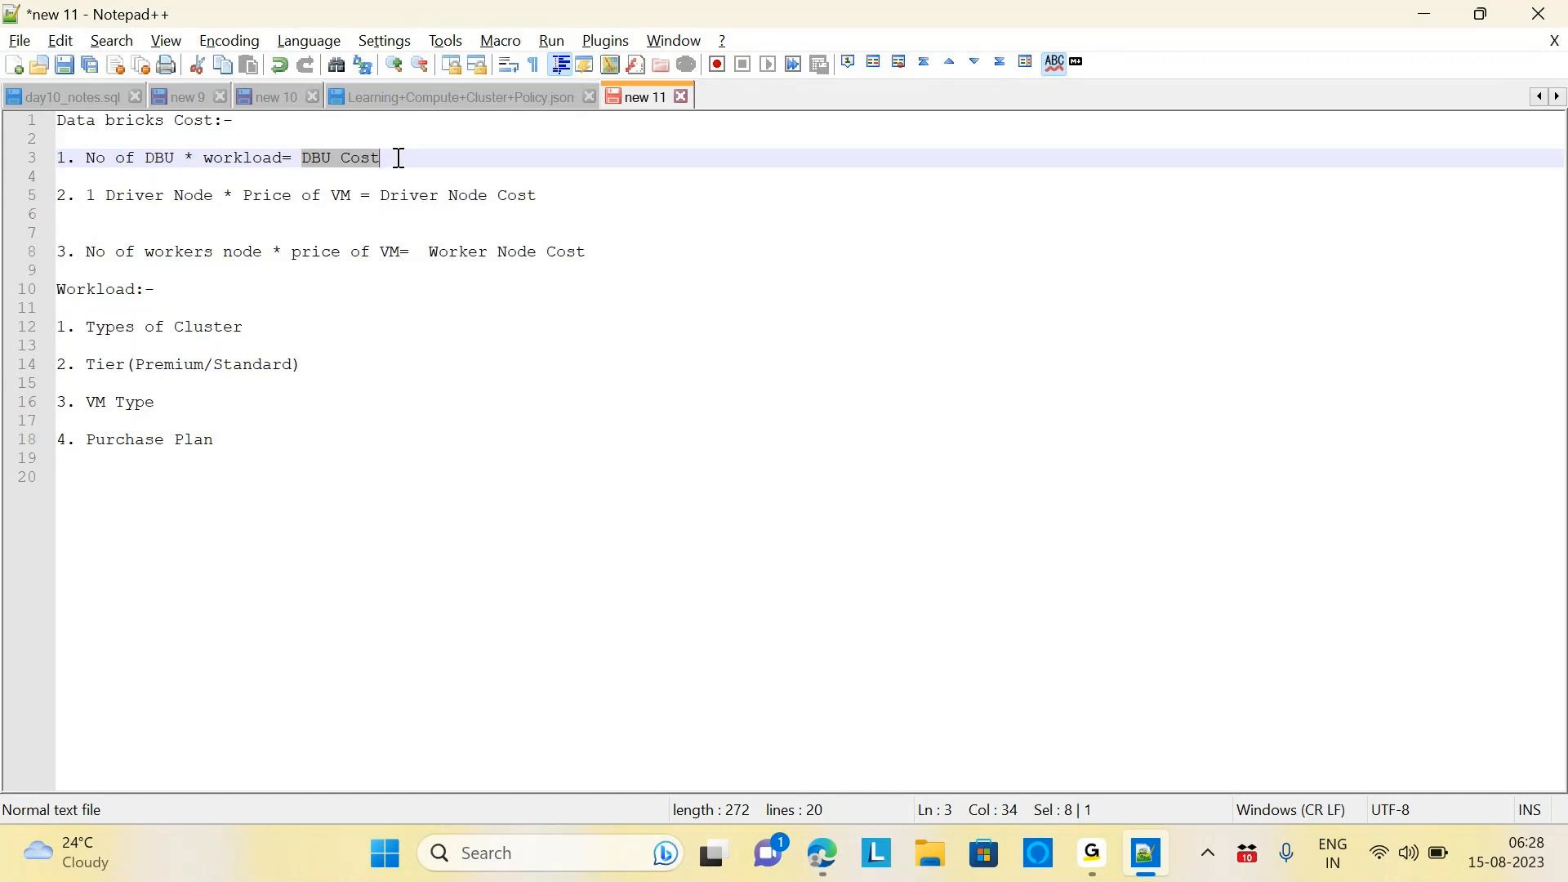
left_click(236, 444)
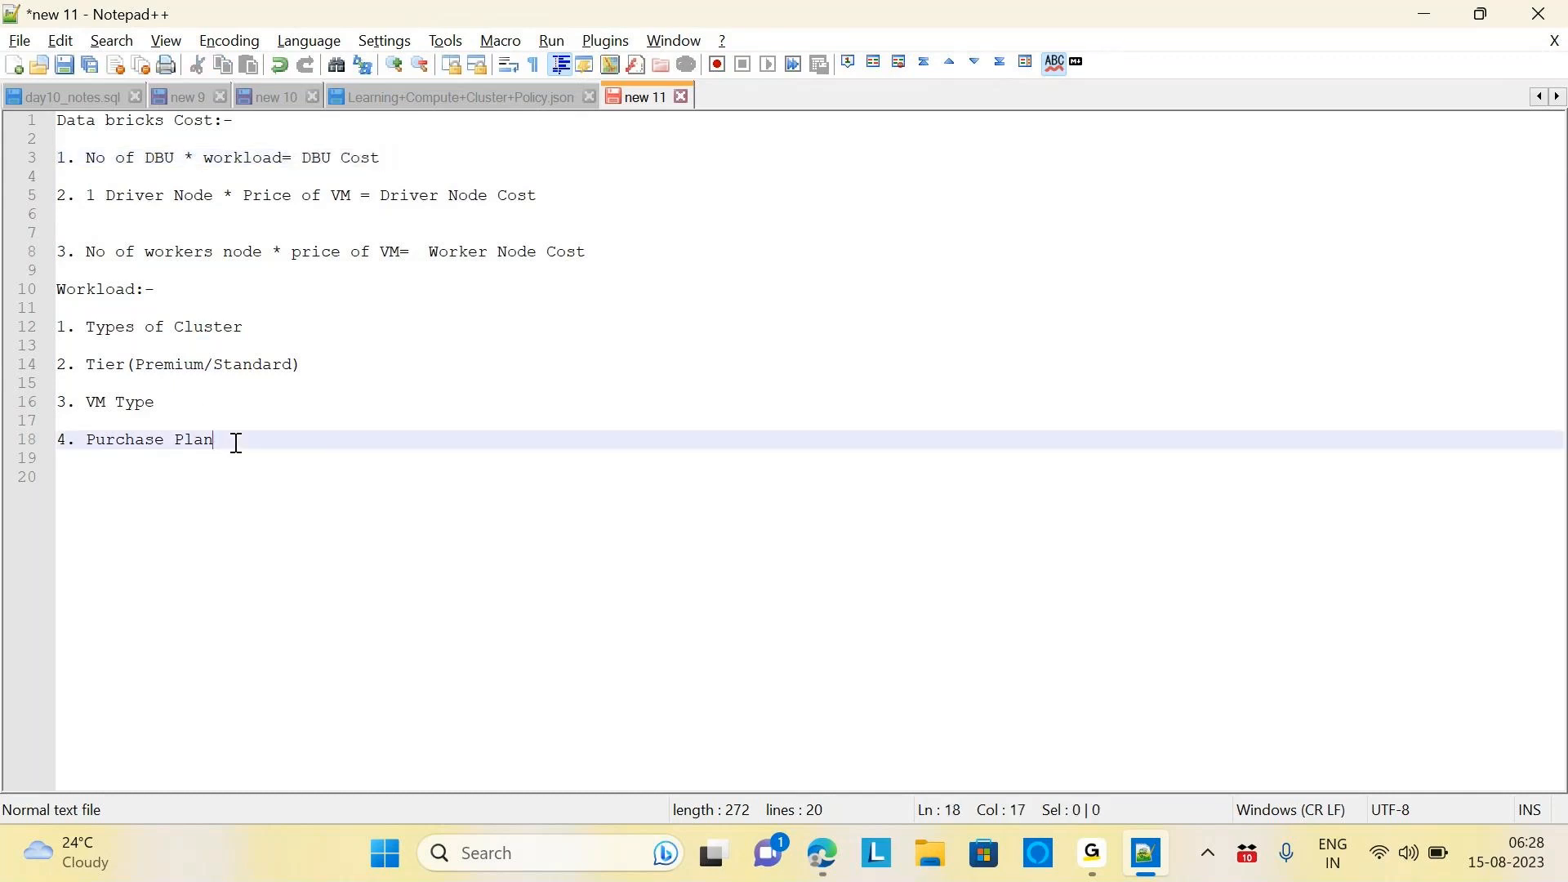
key("Return")
key("Return")
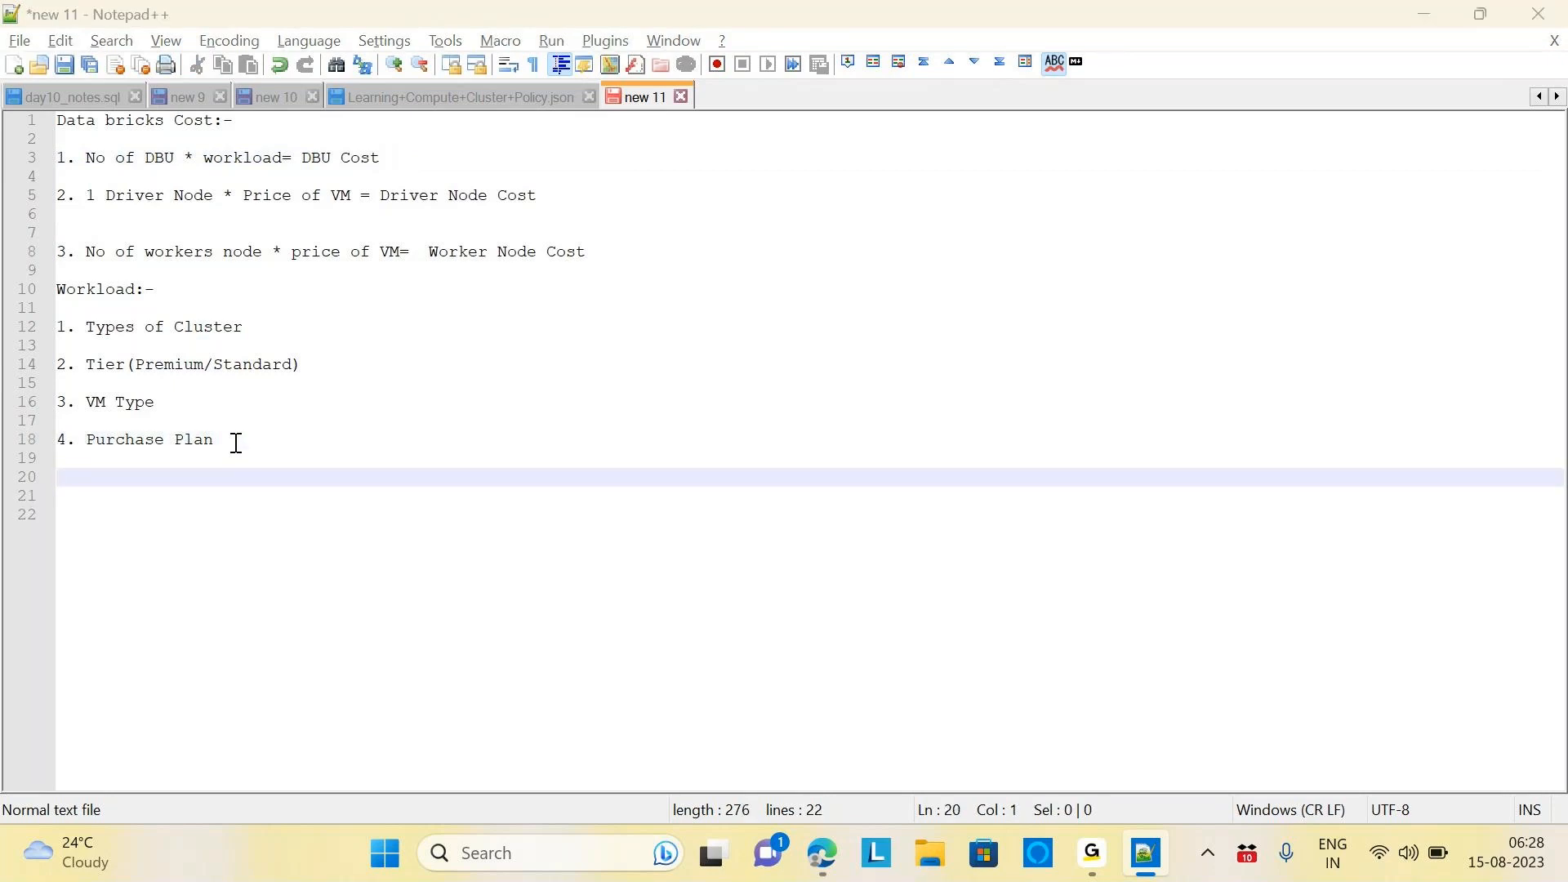
Read the 0.75 DBU/h rate on the cluster page and start the line '0.75*'
key("alt+Tab")
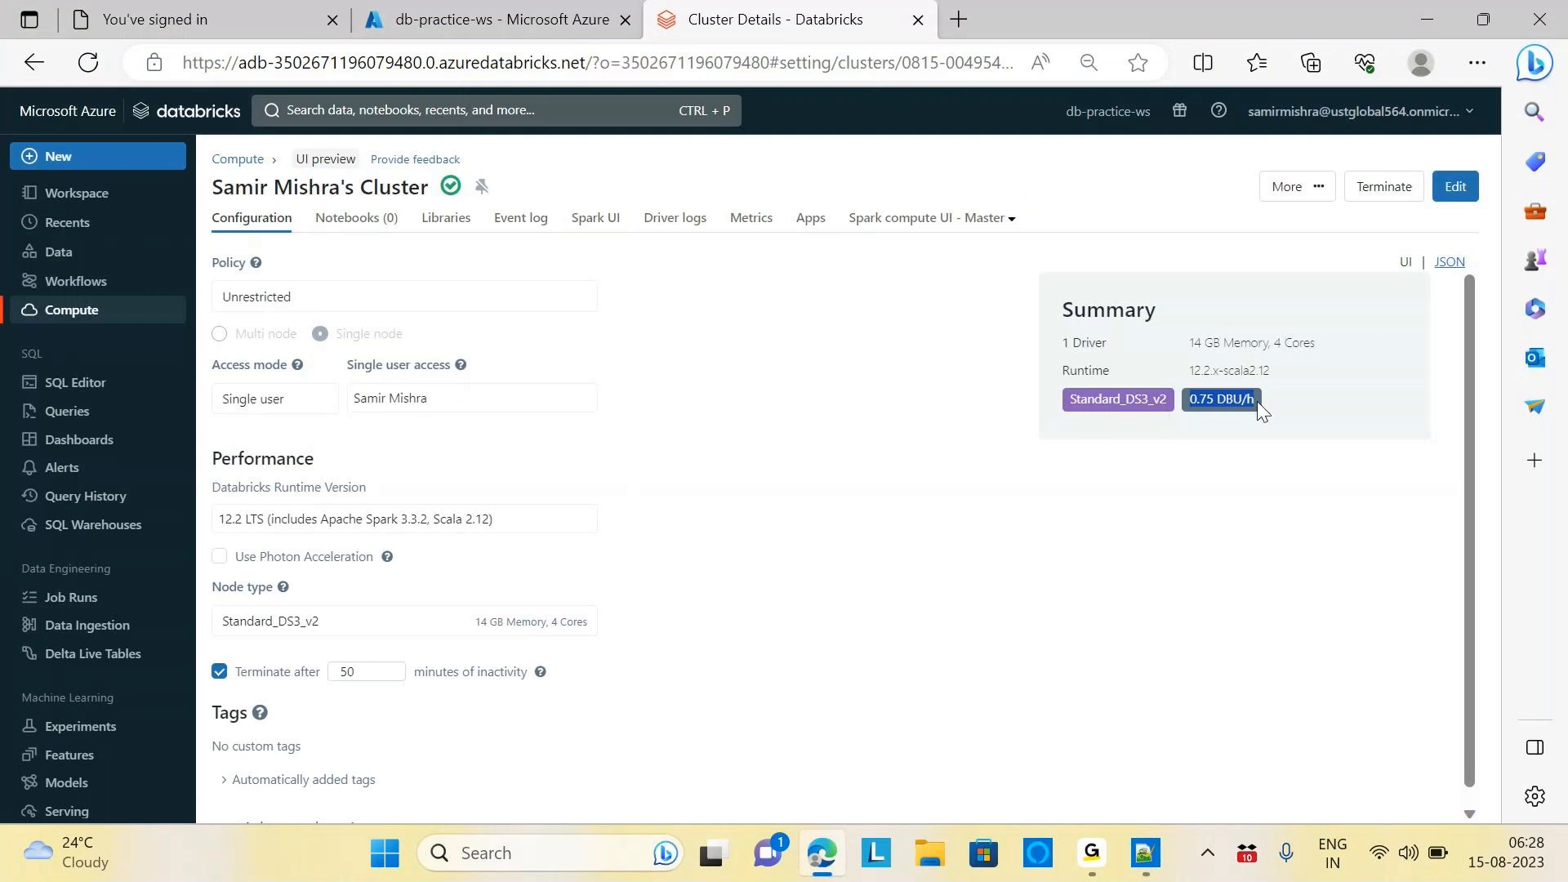
left_click(1231, 420)
key("alt+Tab")
key("Return")
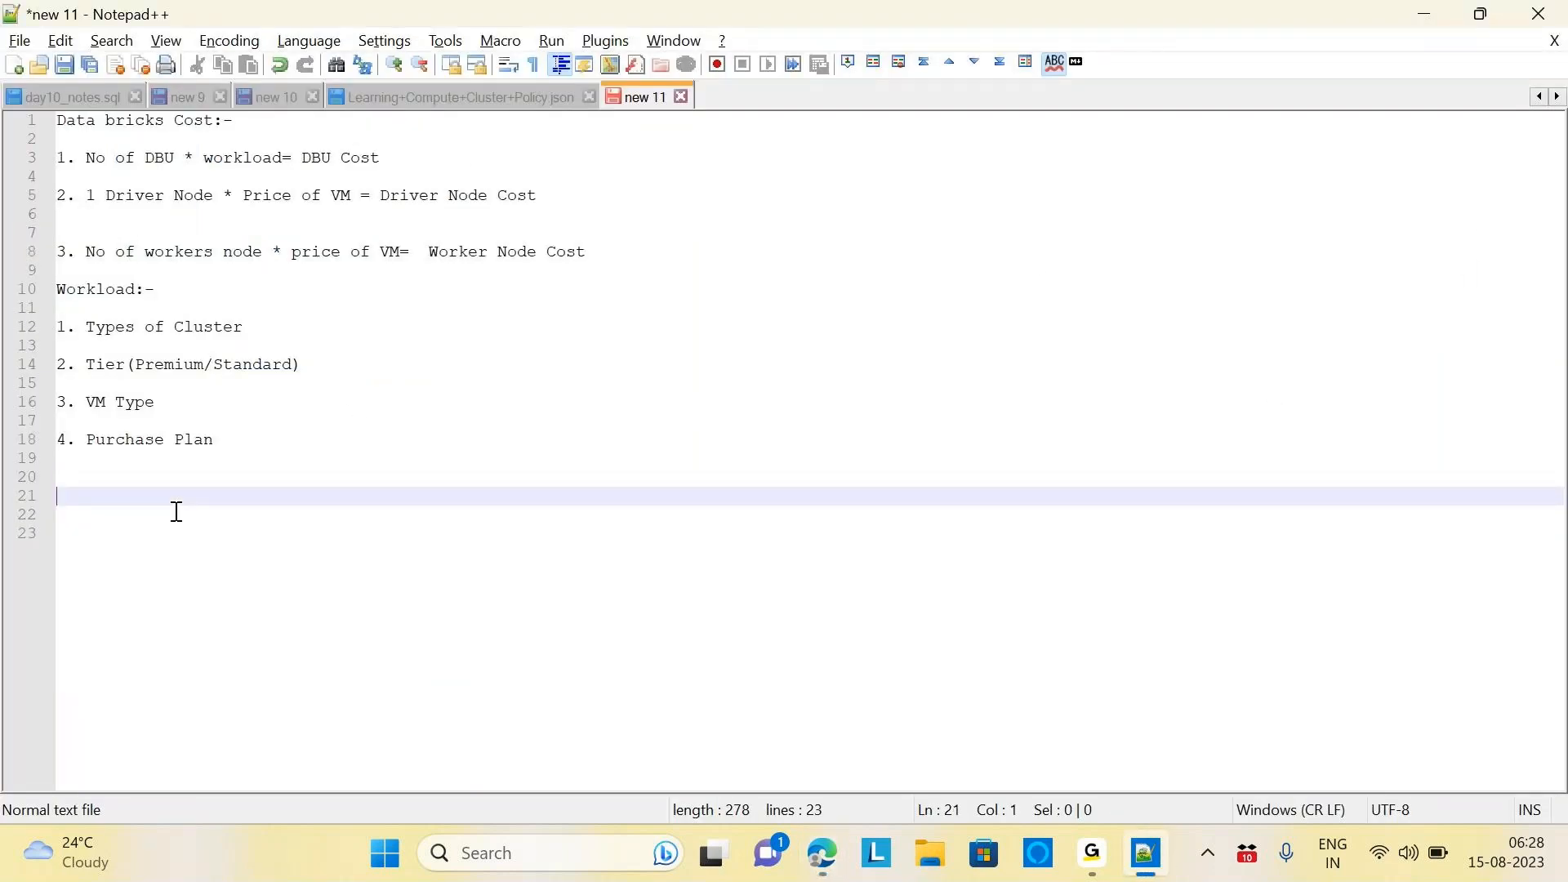
type("0.75*")
key("alt+Tab")
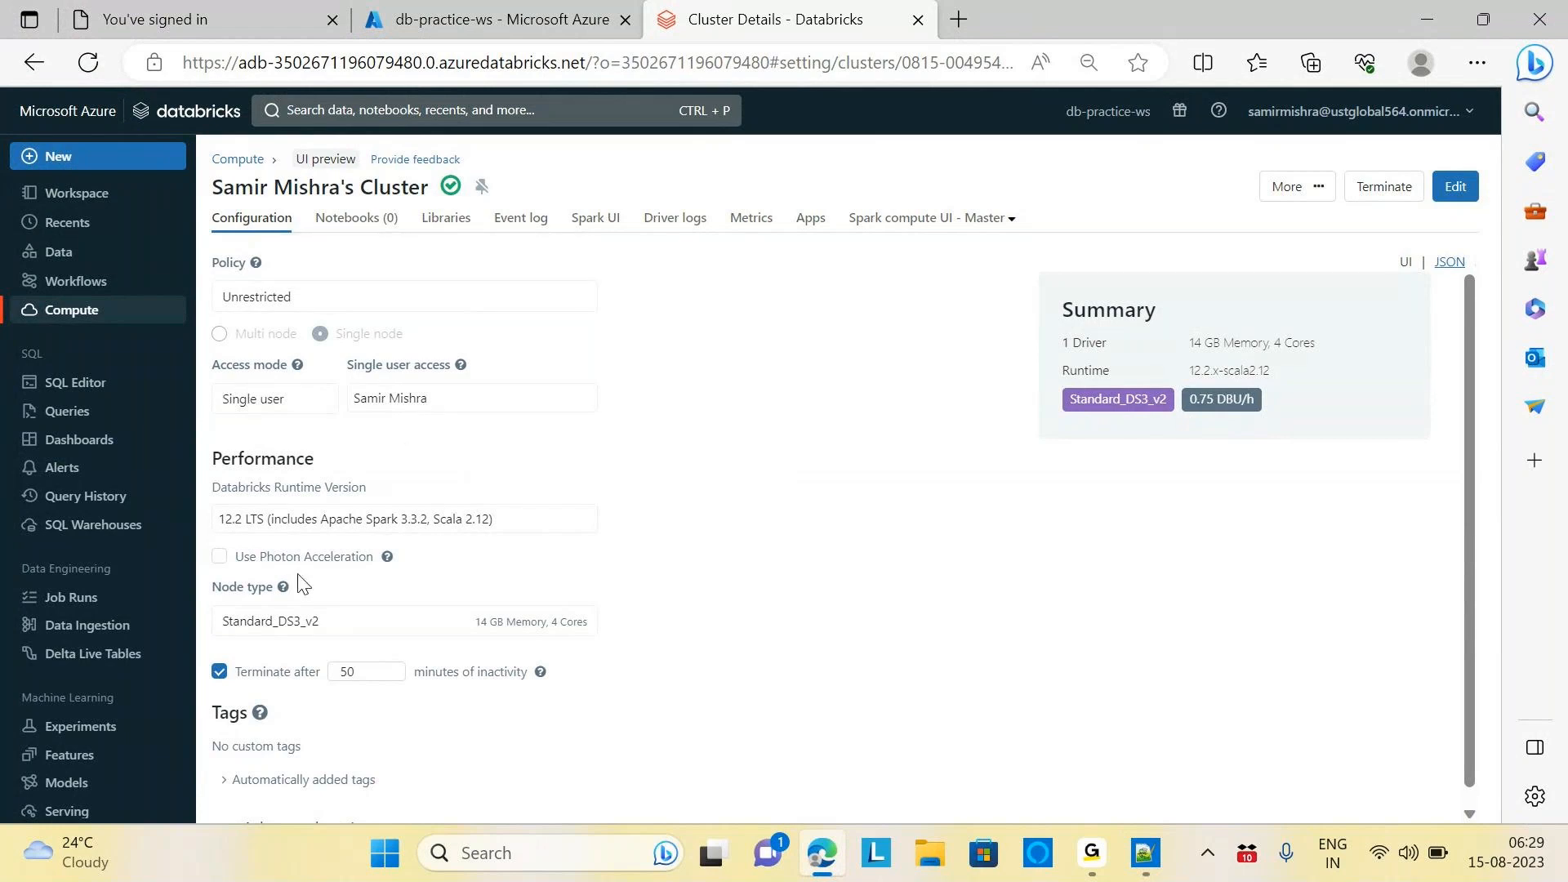
key("alt+Tab")
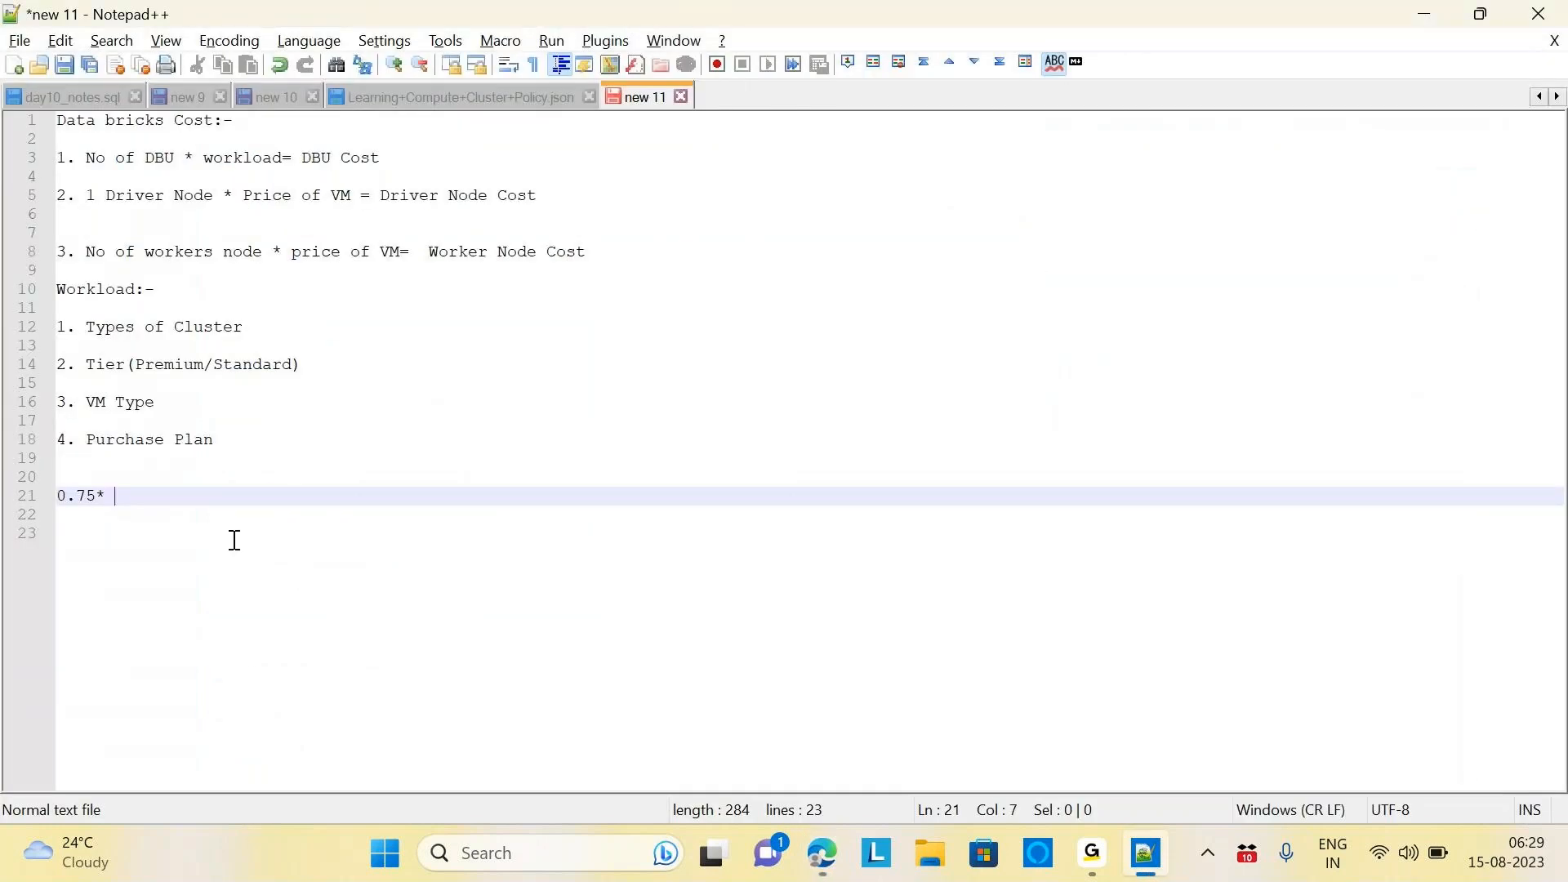
Complete the DBU cost as '0.75* 0.55= 0.4125' and begin '1*' on a new line
type("0.55=")
type("0.4")
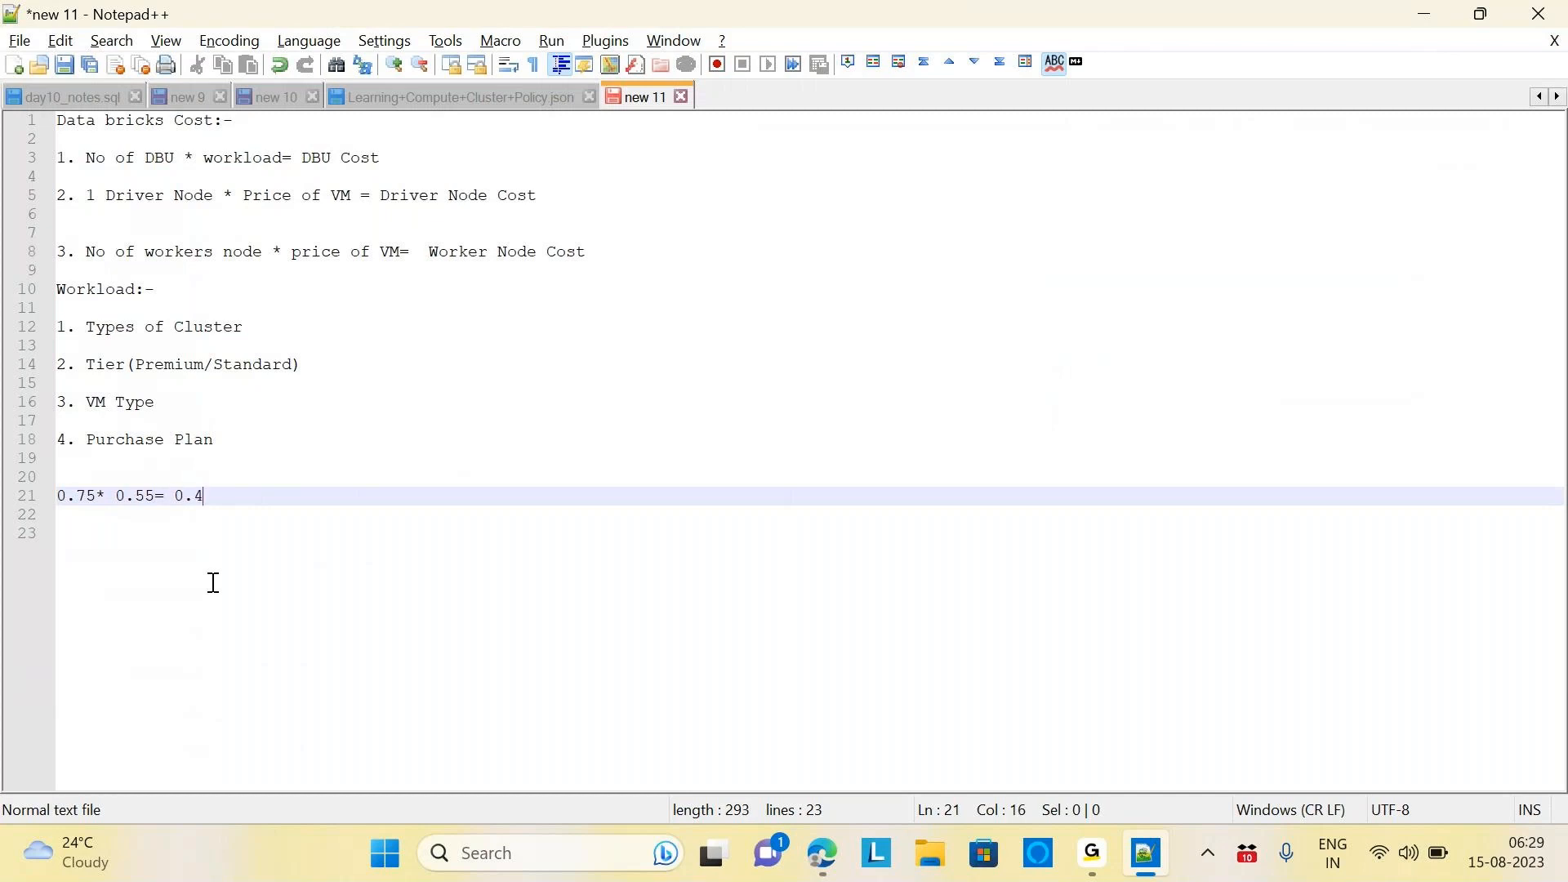
type("125")
key("Return")
key("Return")
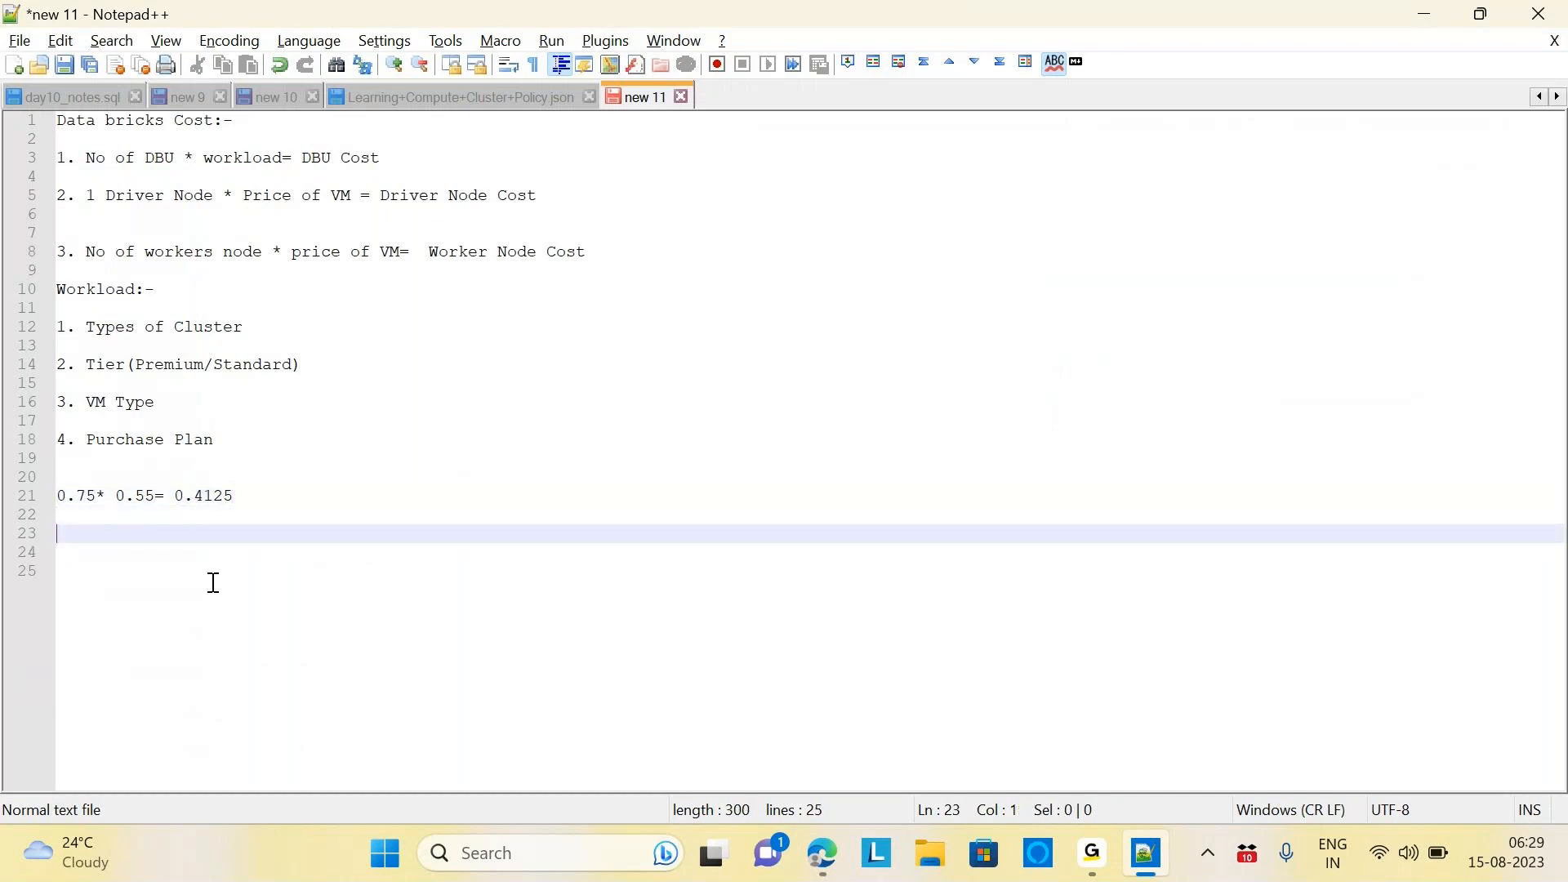
type("1*")
Finish the driver node cost line as '1* .3510= 0.3510'
key("alt+Tab")
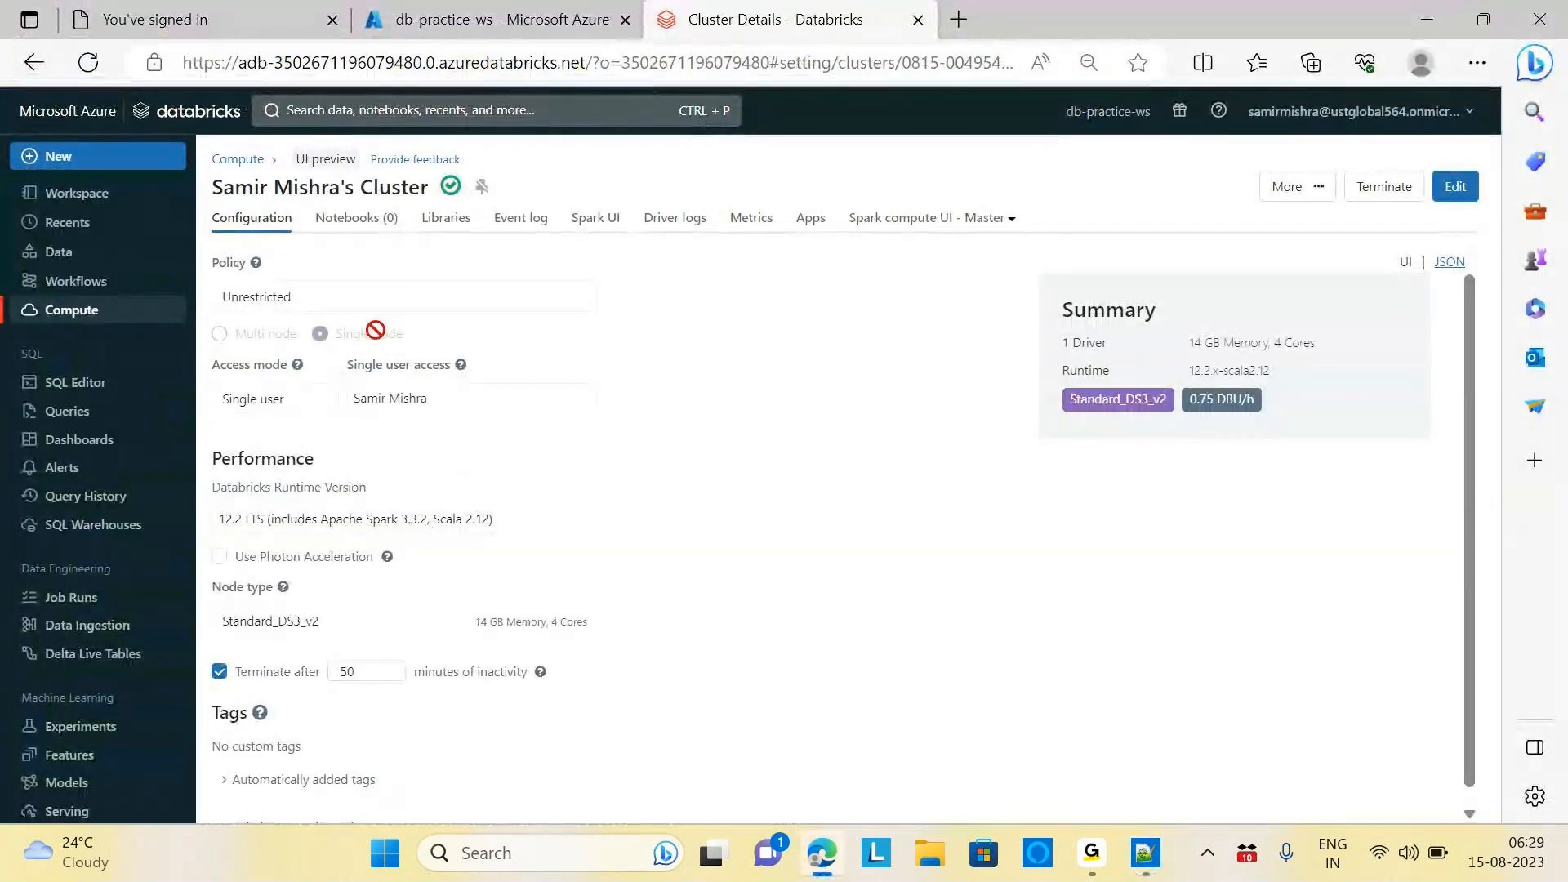
key("alt+Tab")
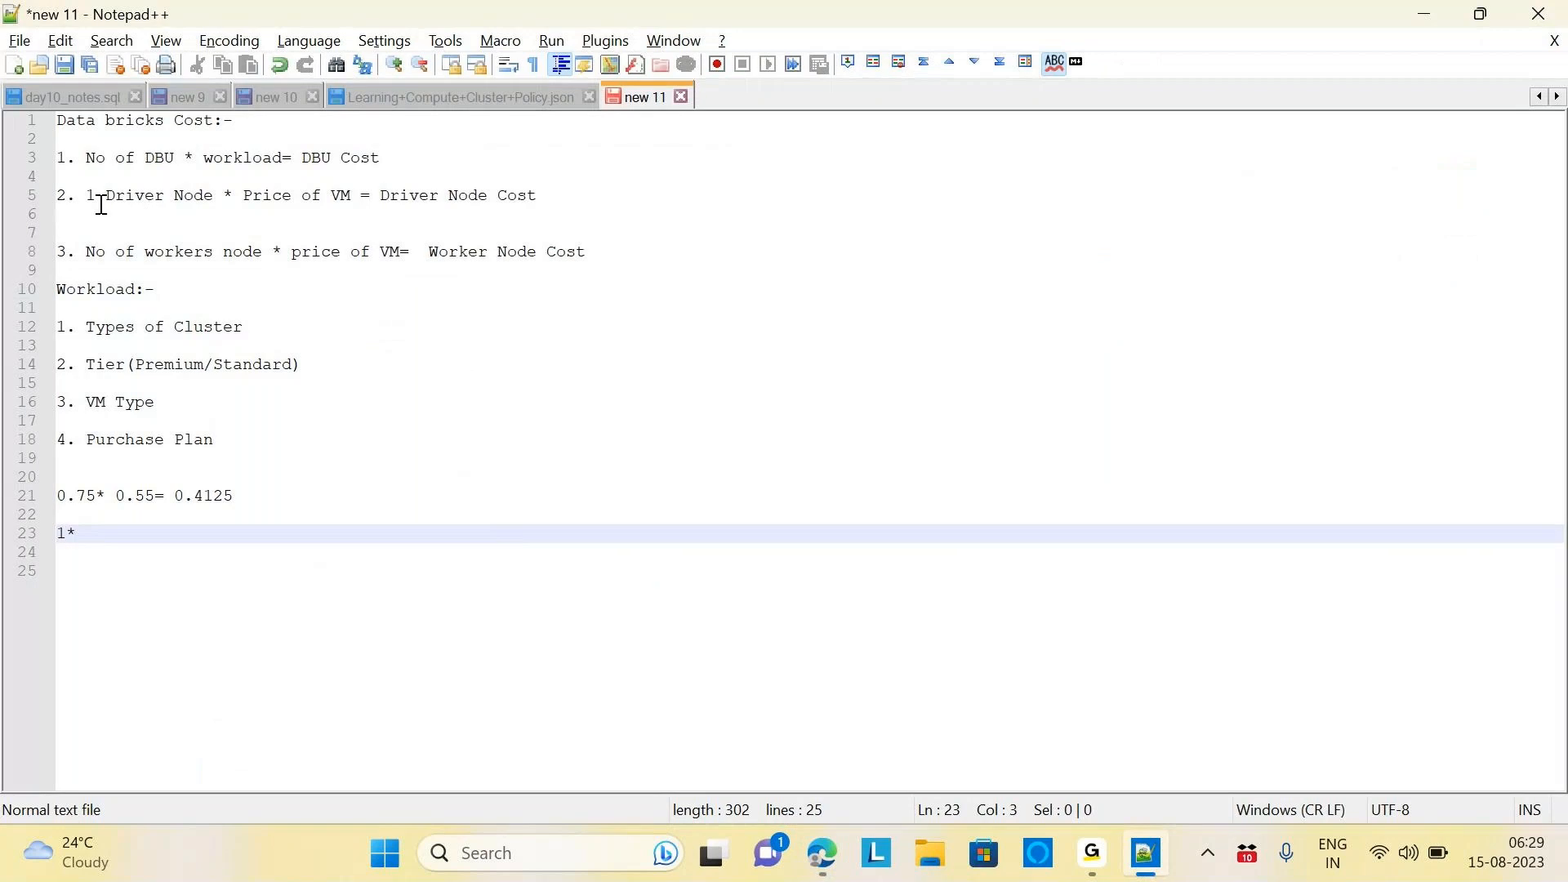
left_click(80, 253)
left_click_drag(62, 253, 597, 245)
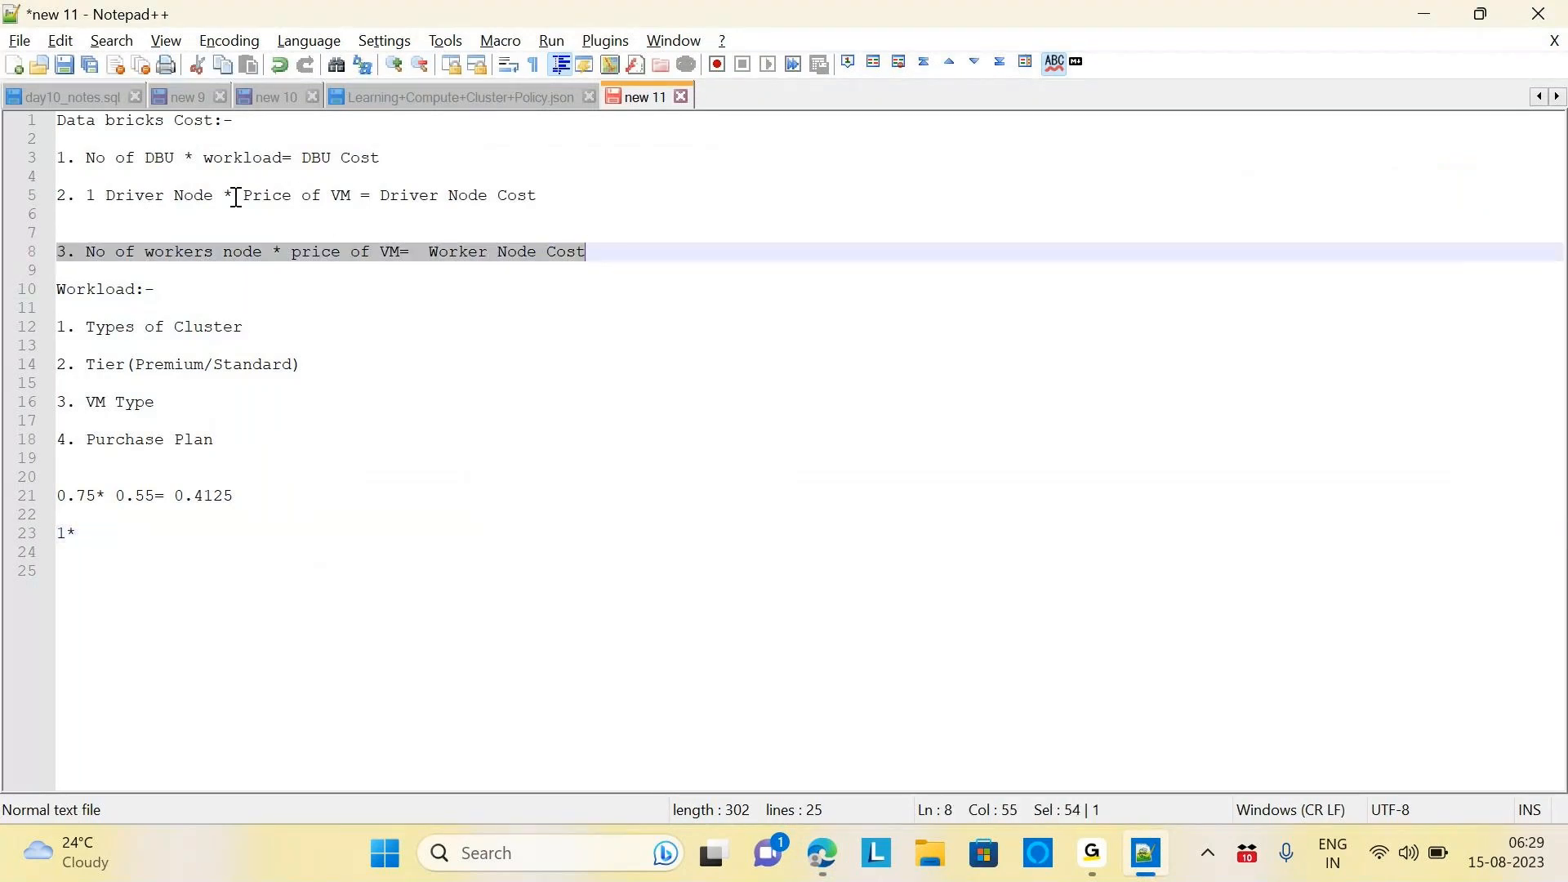
left_click(90, 533)
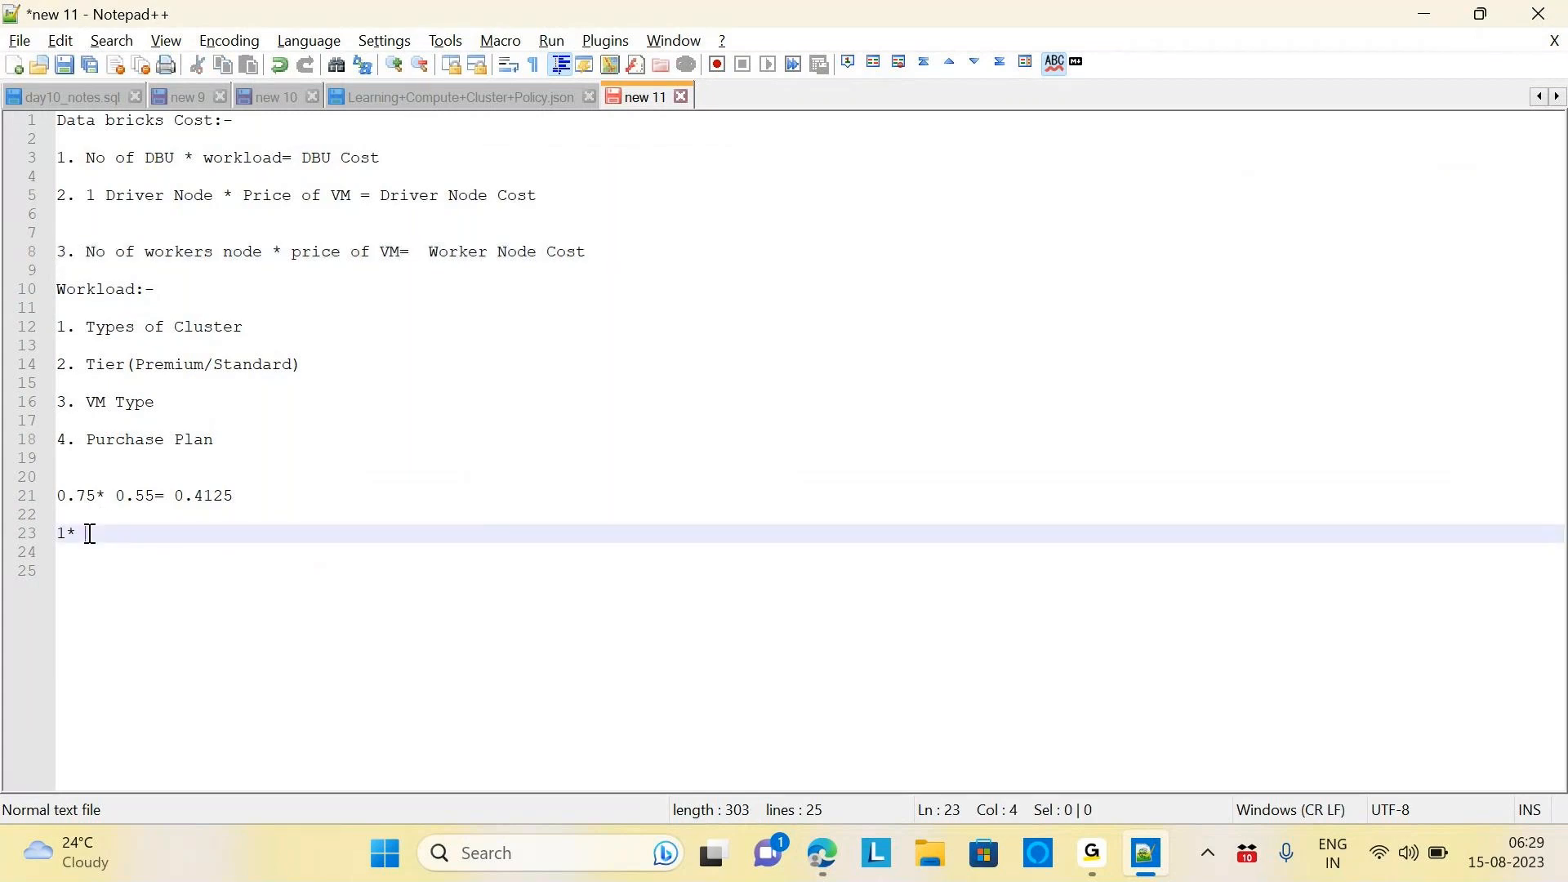
type("3510= 0.3510")
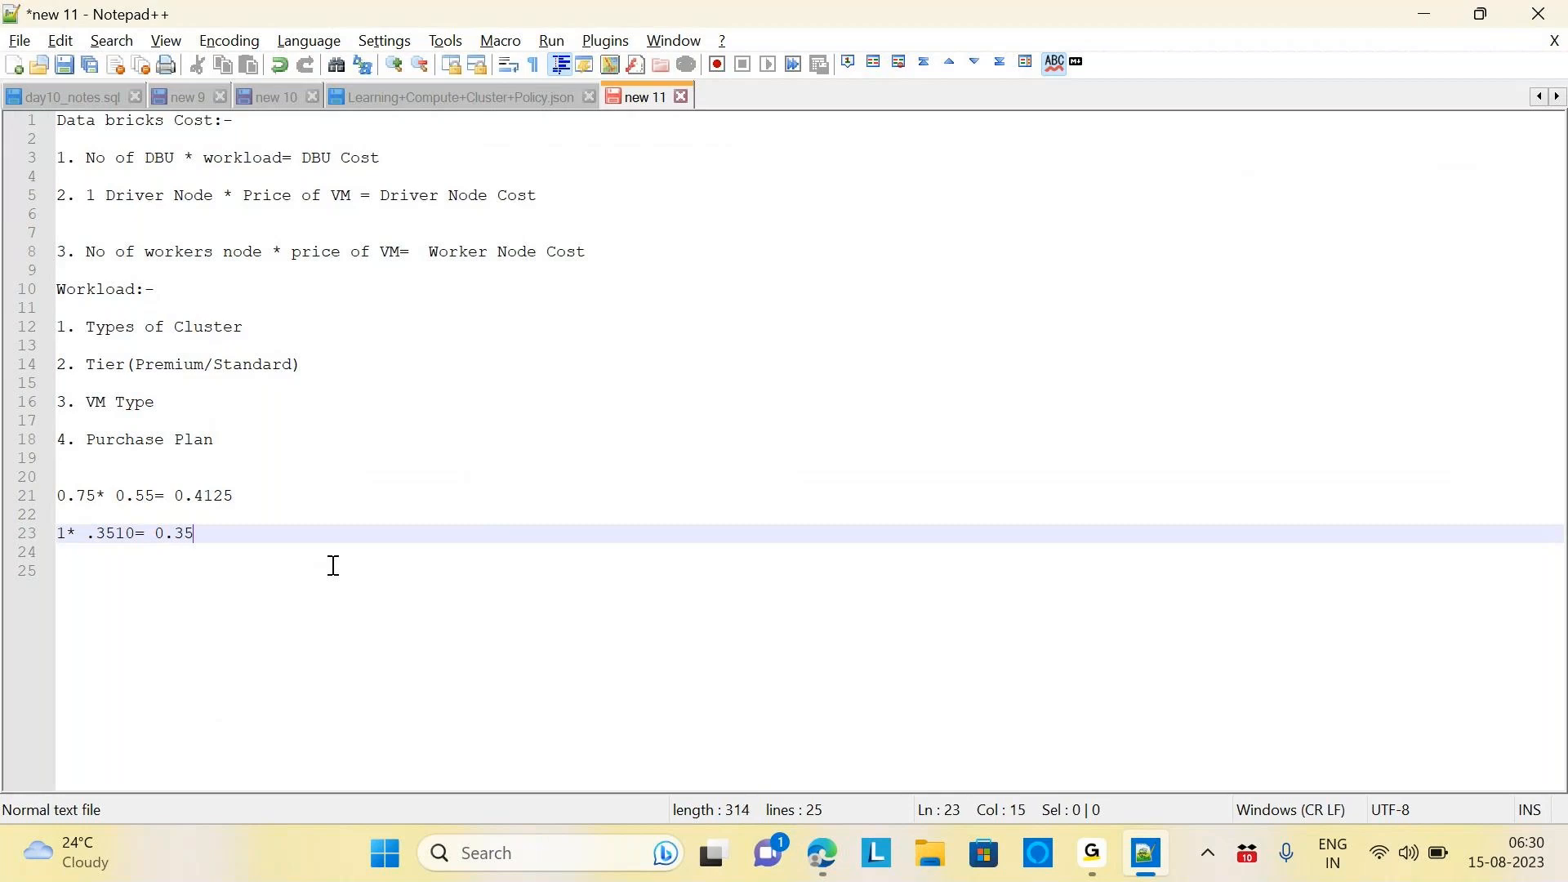
left_click(304, 586)
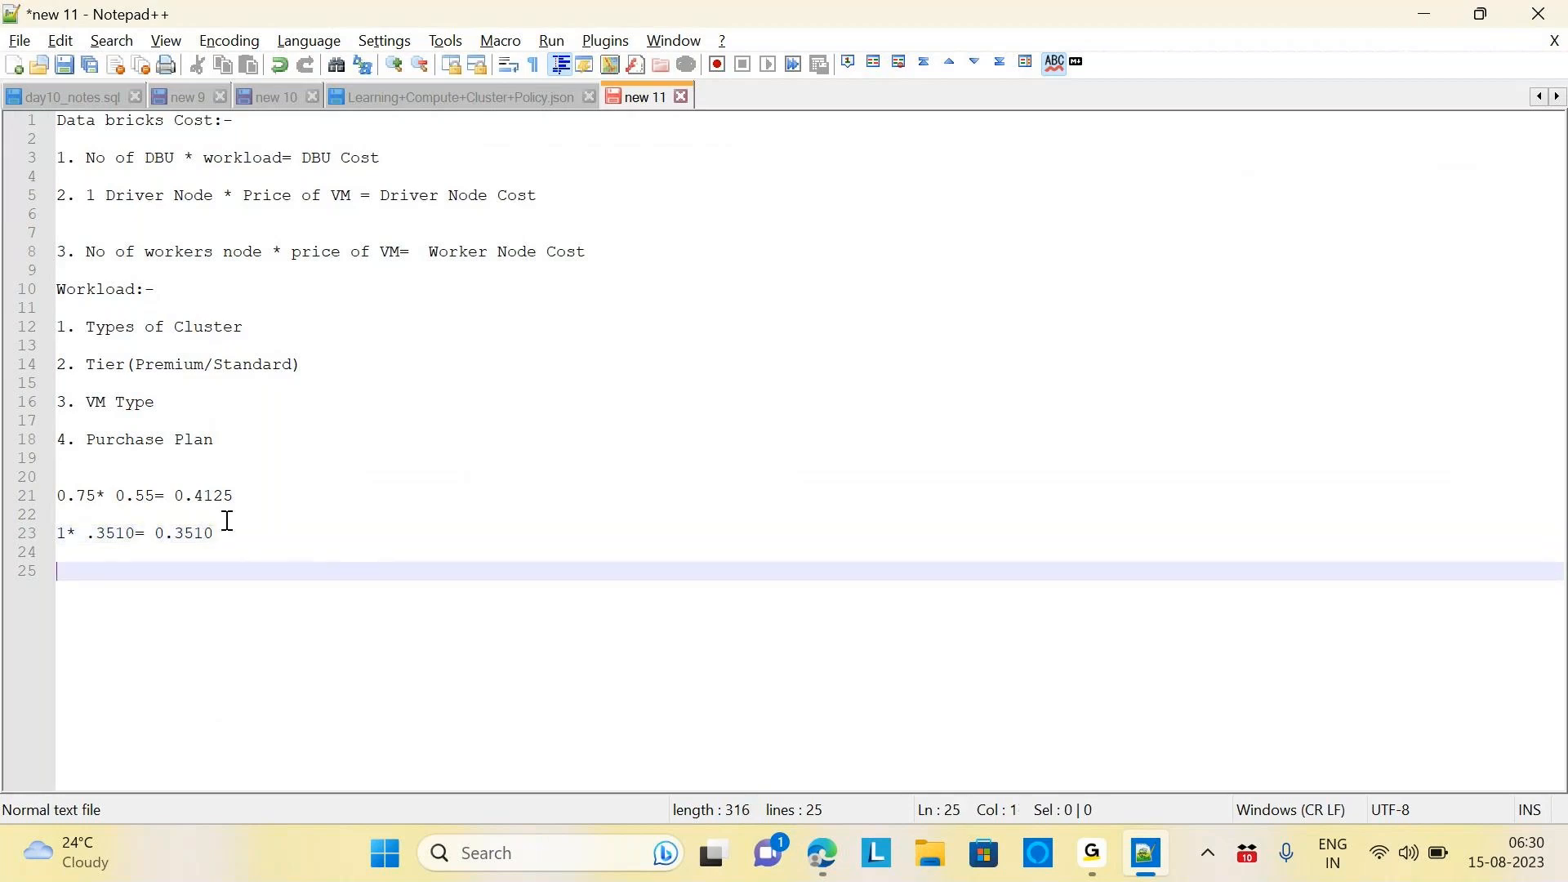
left_click_drag(174, 500, 214, 546)
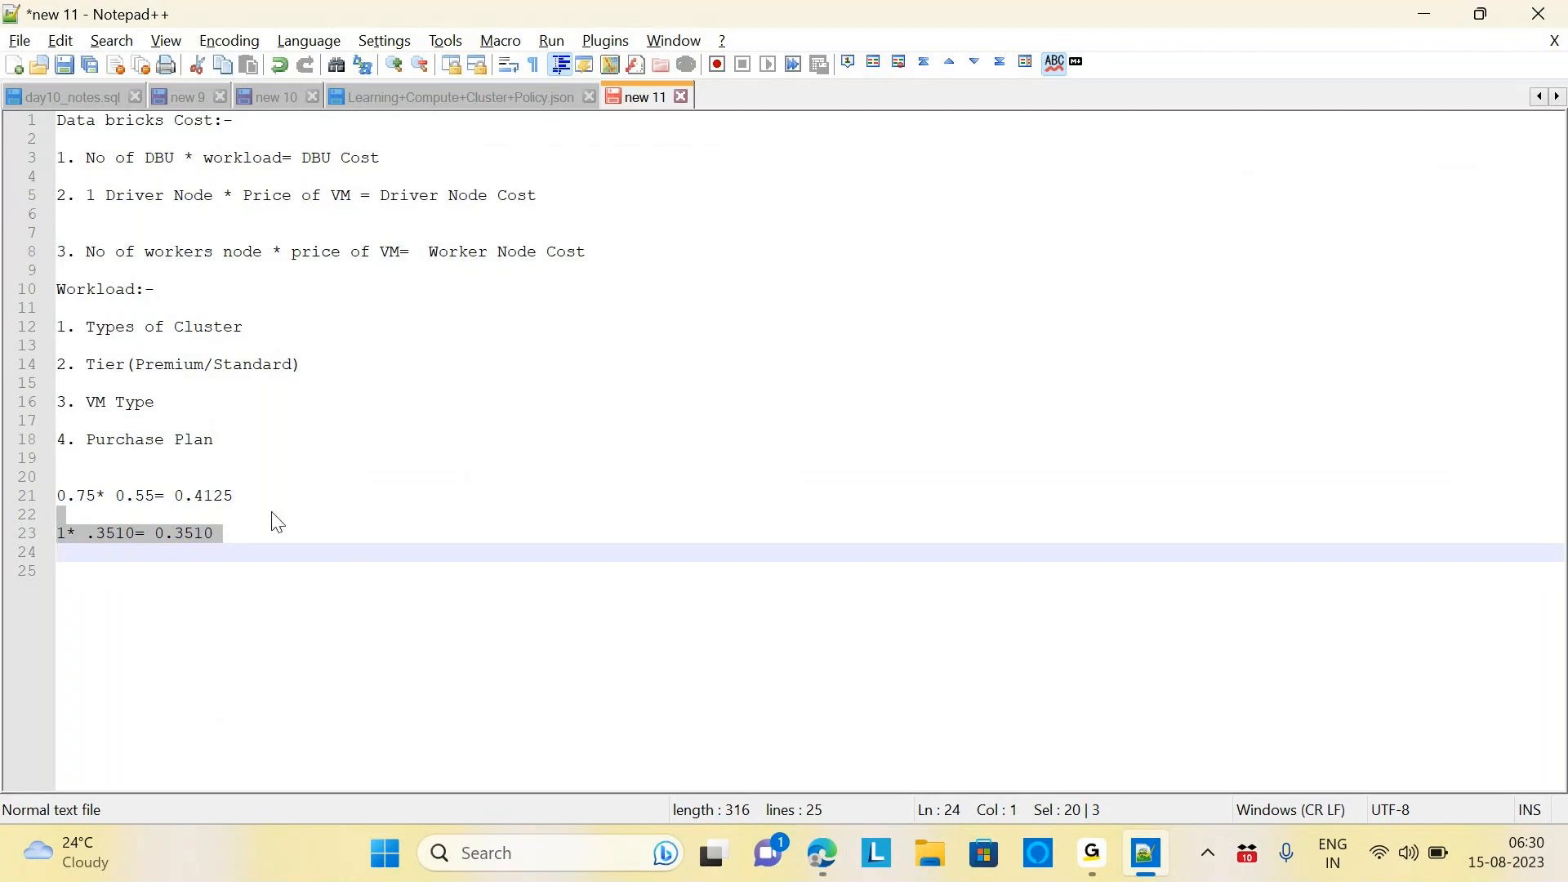
left_click(214, 532)
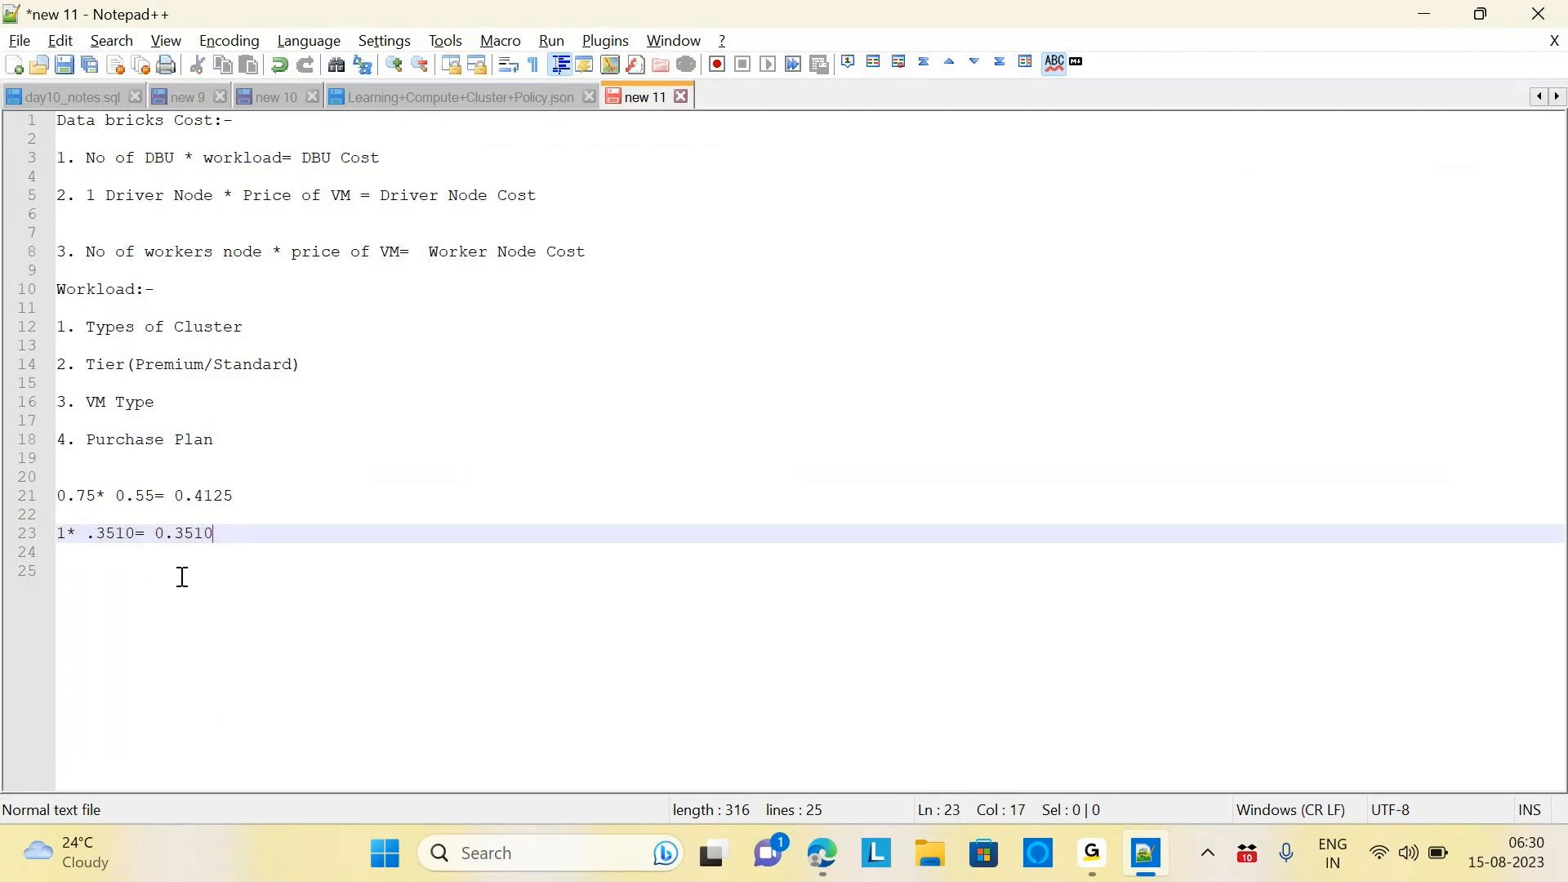
Add the total '0.7635 per hour' on line 25 and select it
key("Return")
key("Return")
type("0.7")
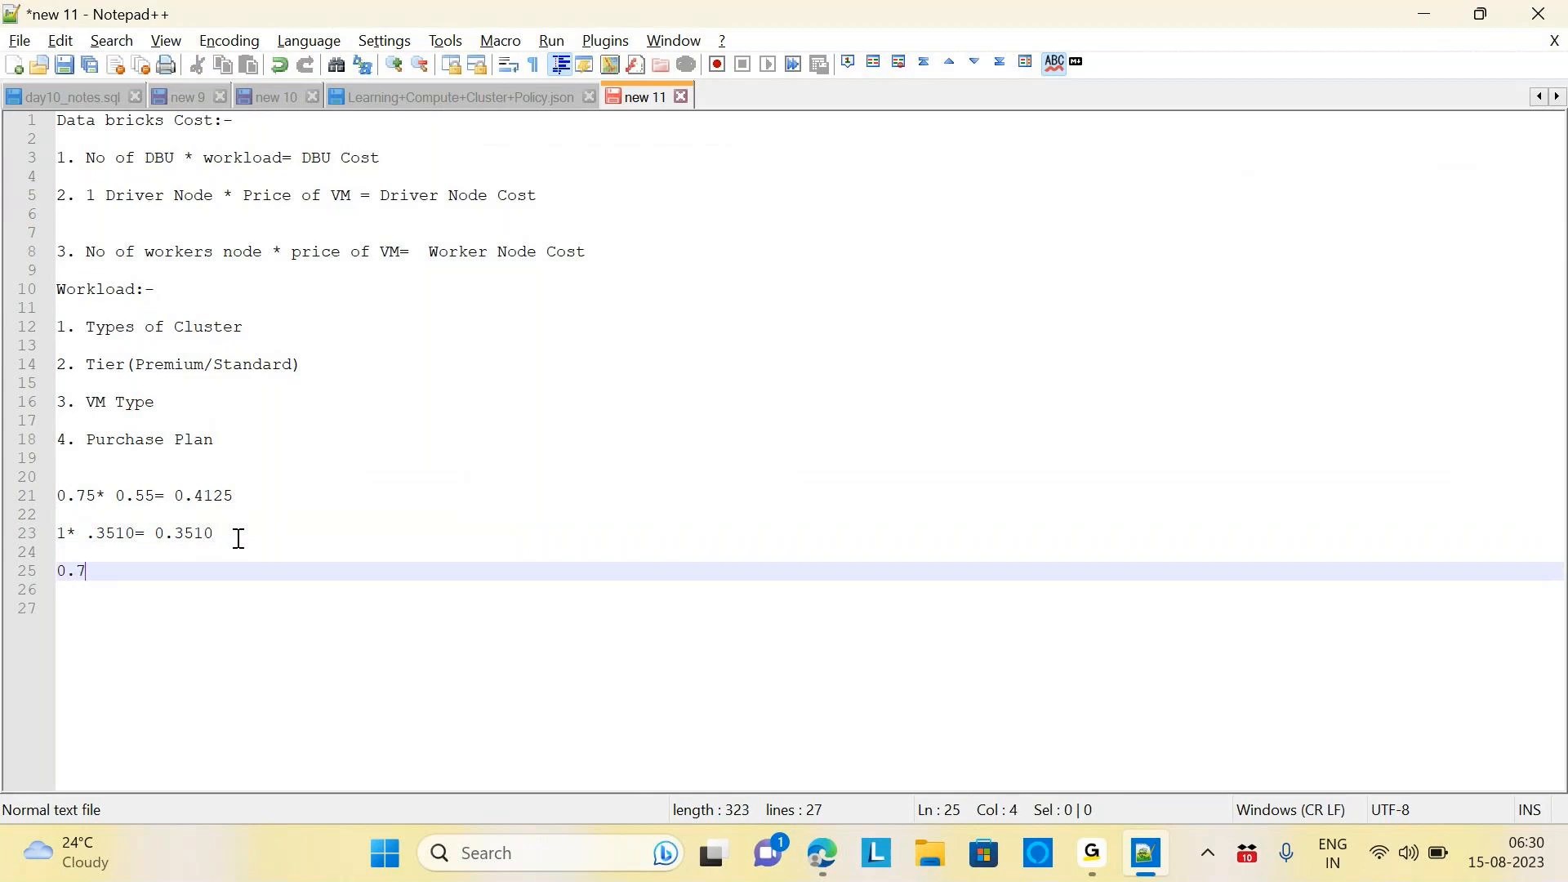
type("635 per hour")
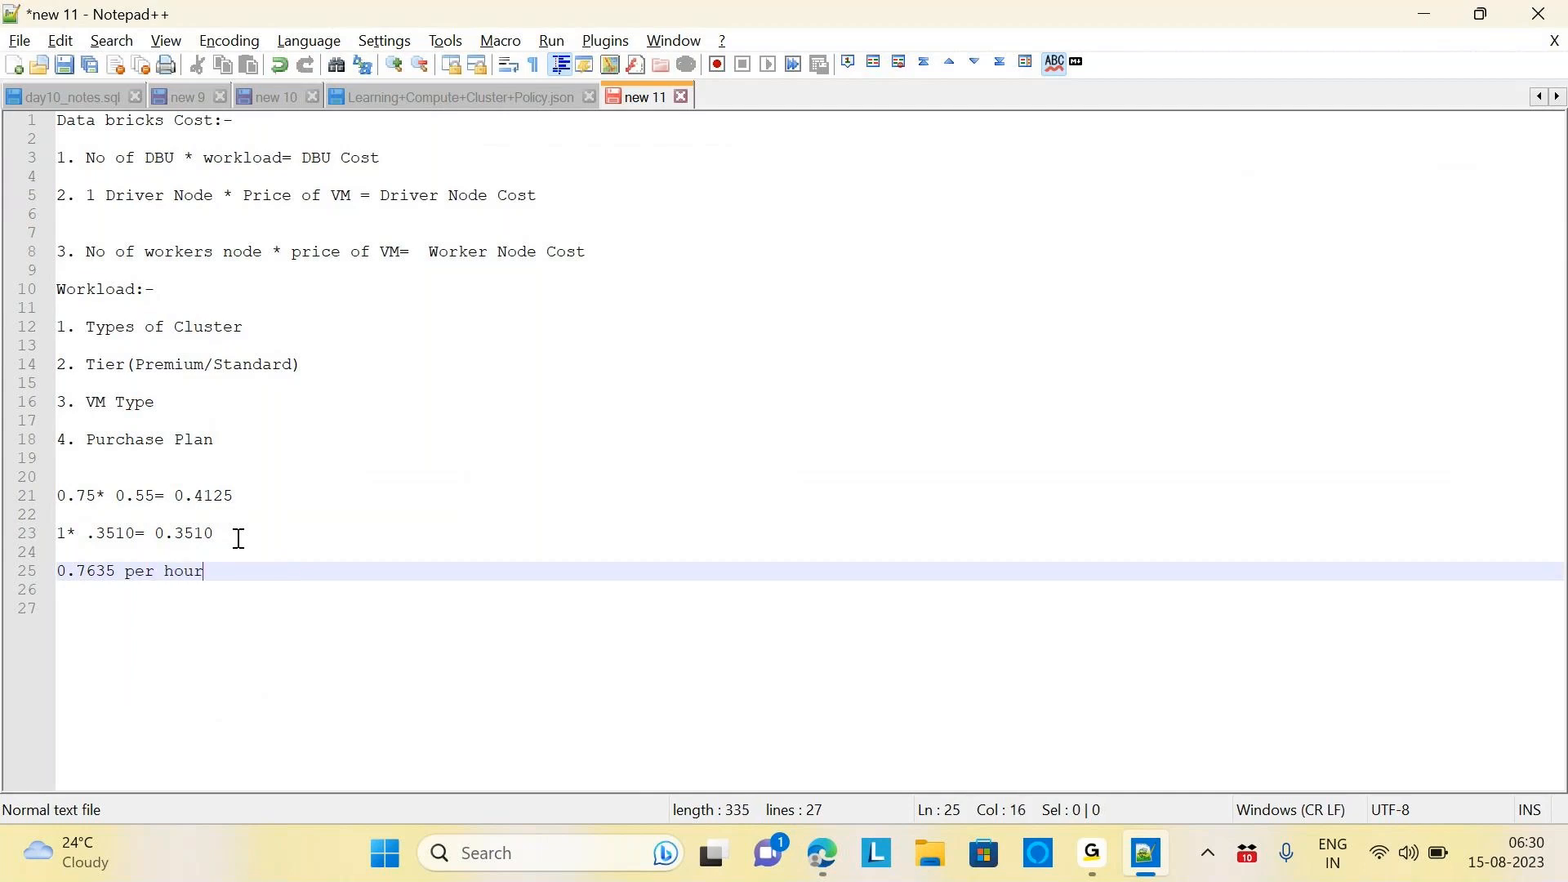
key("shift+Down")
key("shift+Up")
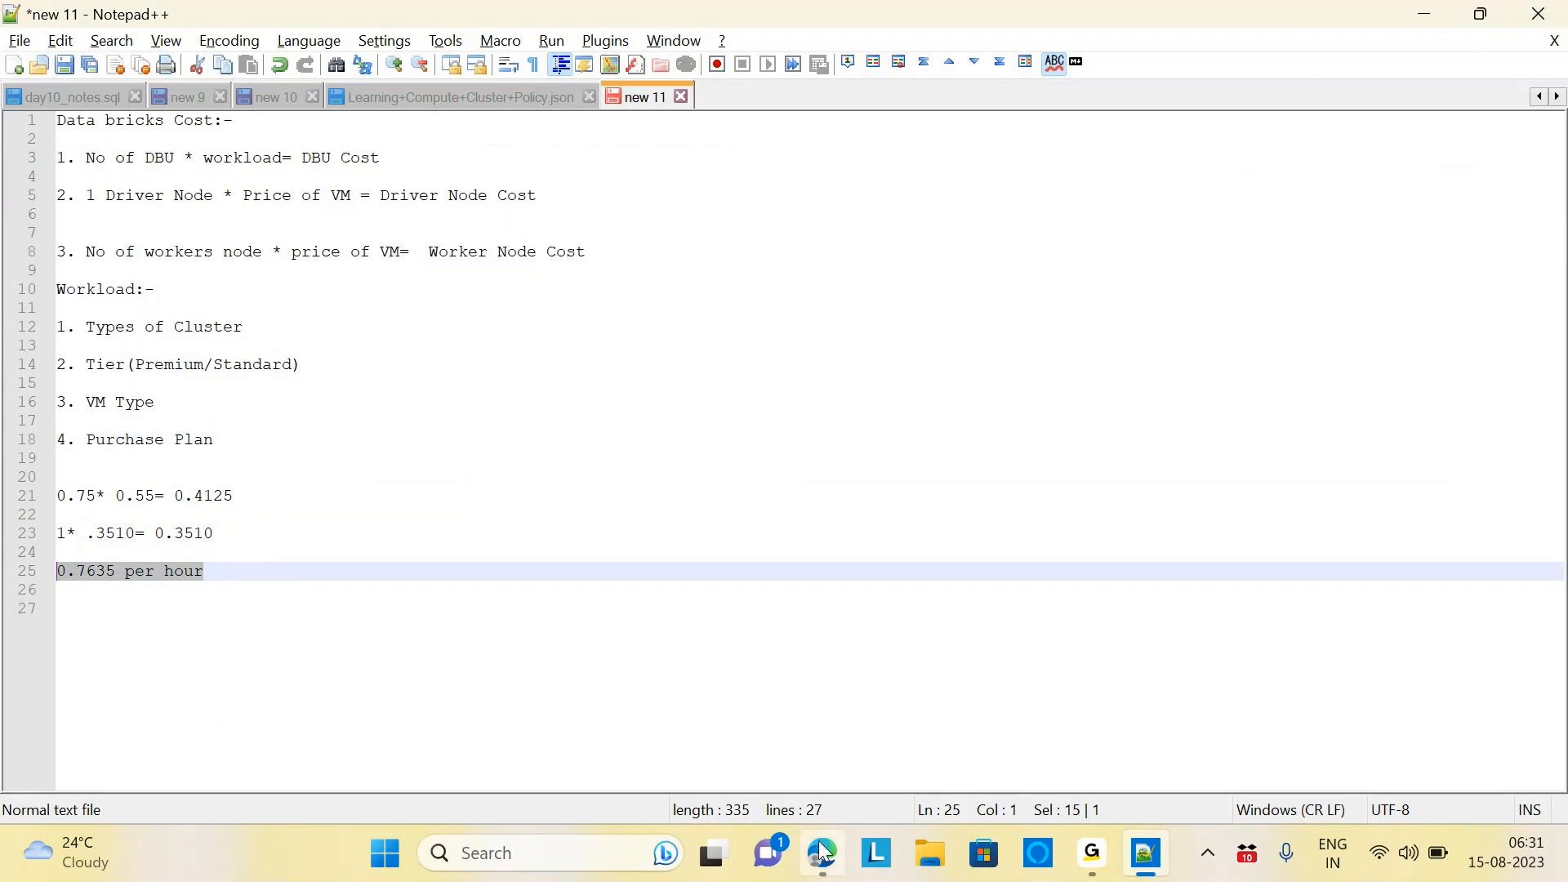
Check the Databricks cluster page, then return to the Azure portal's resource search box
mouse_move(824, 853)
left_click(843, 758)
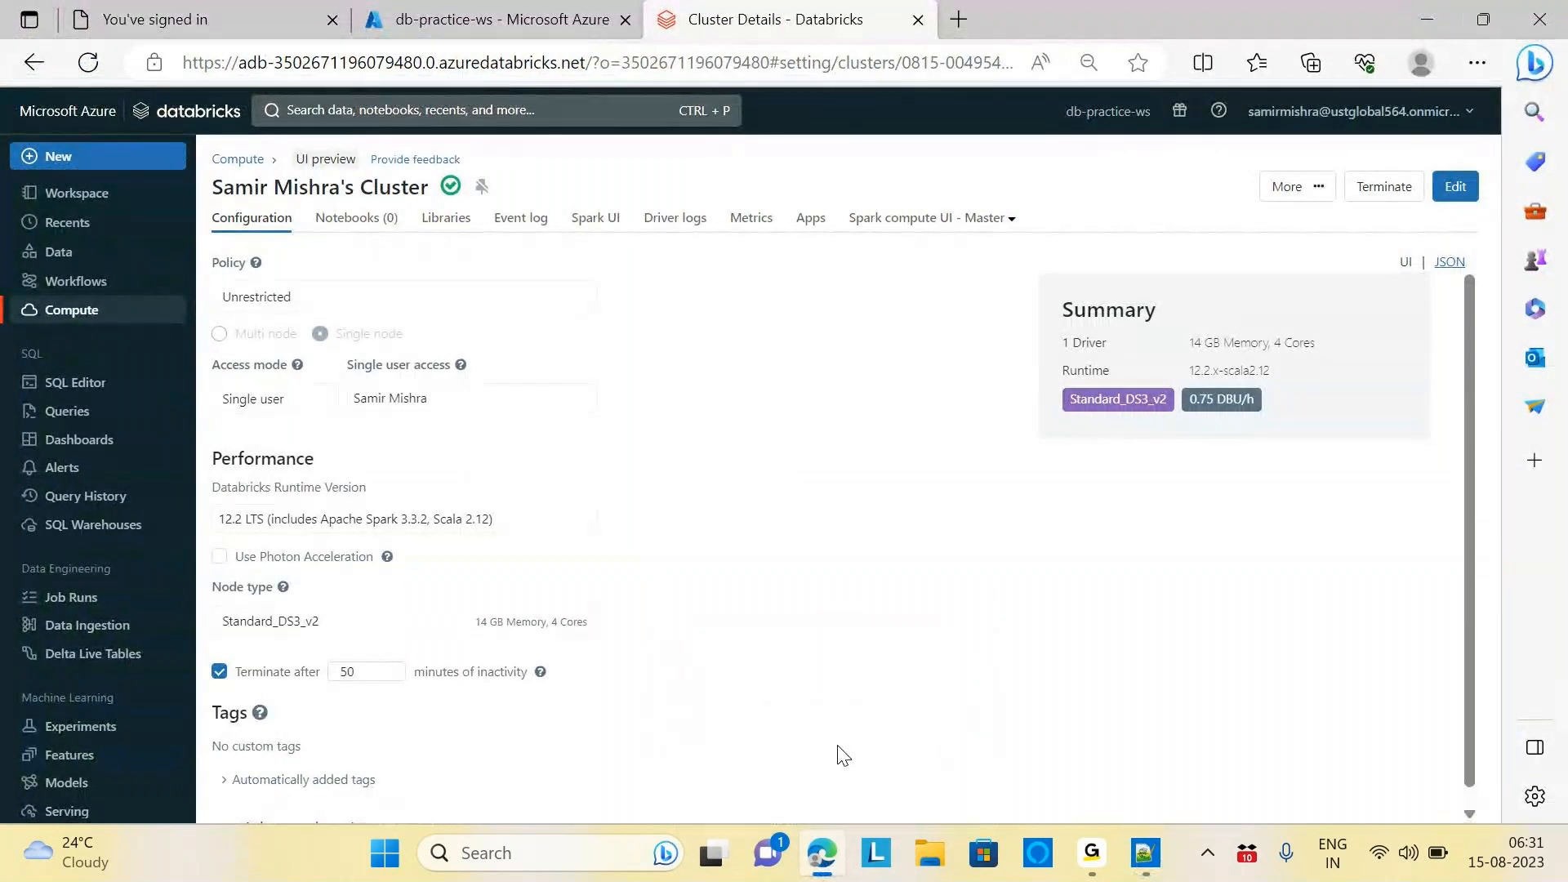
triple_click(396, 190)
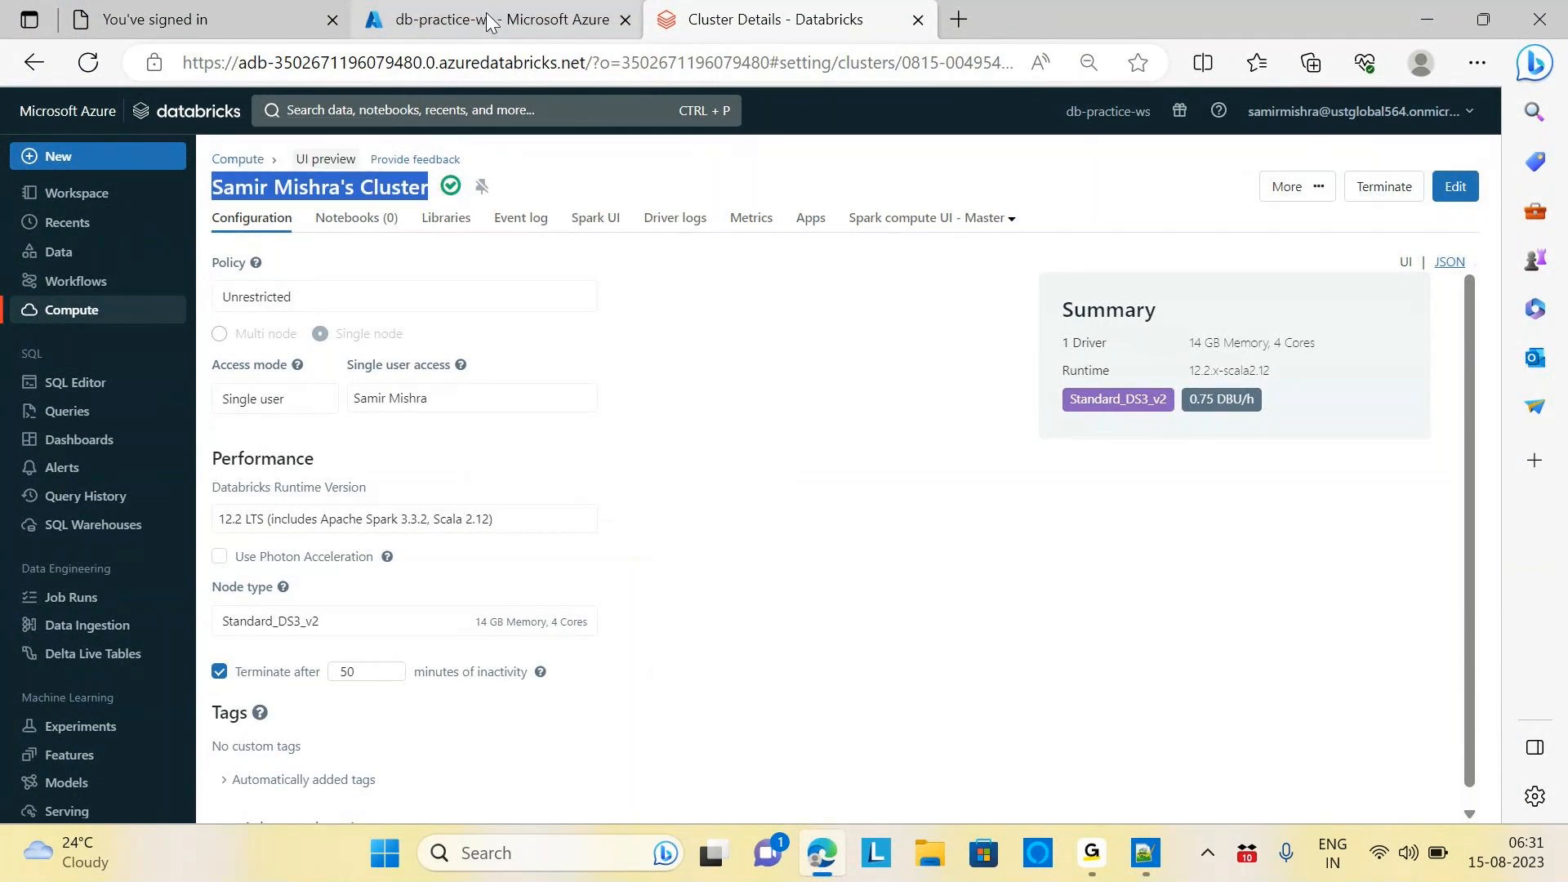
left_click(487, 19)
left_click(532, 106)
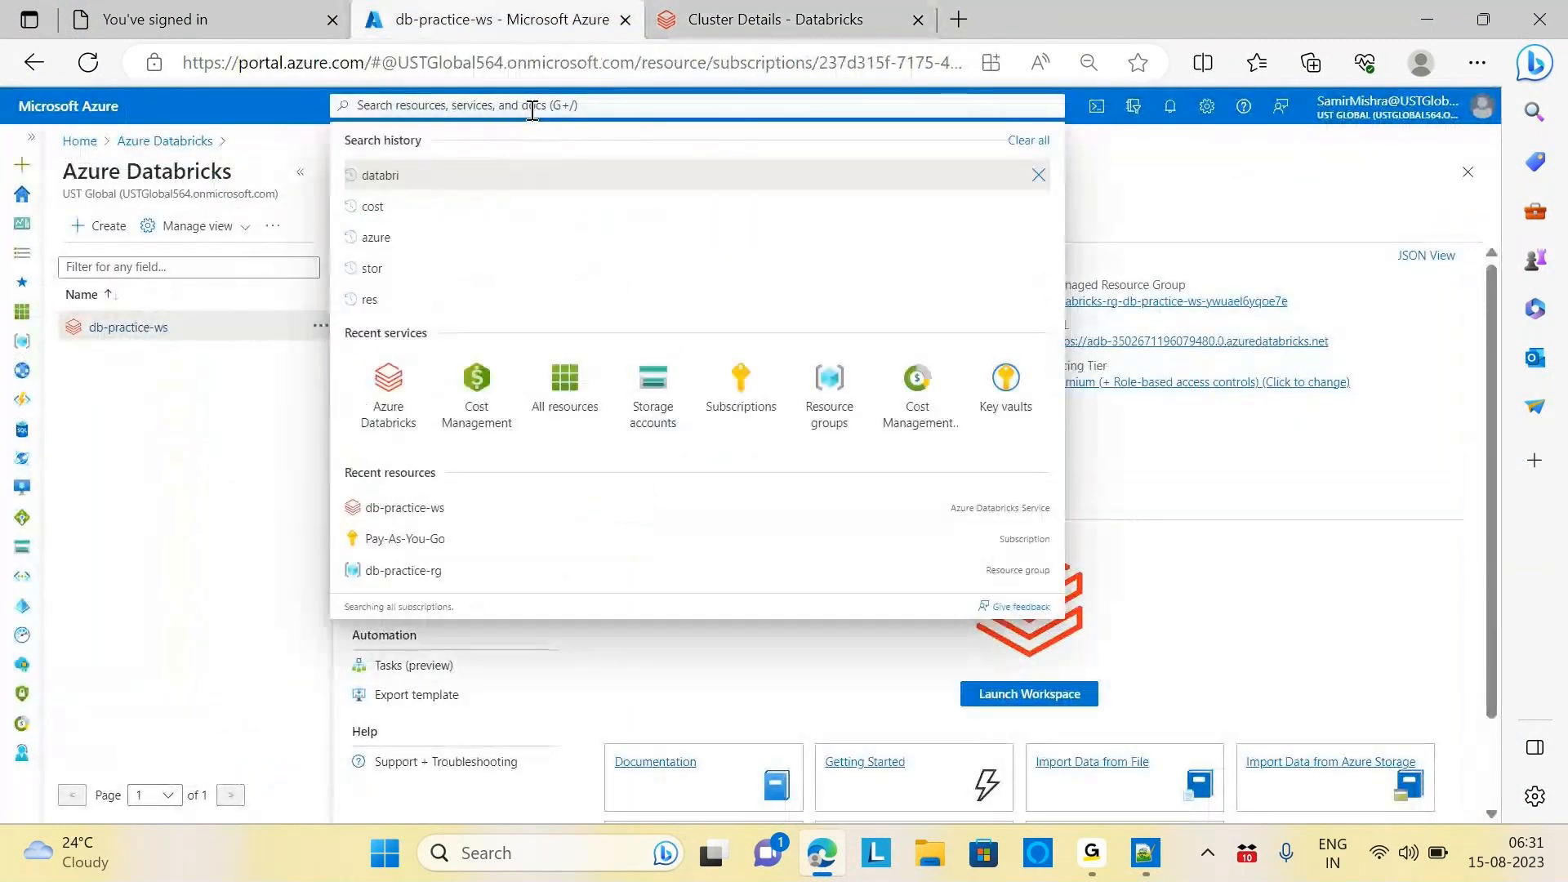
Search 'cost', open Cost Management, and start a new budget from Budgets
type("cost")
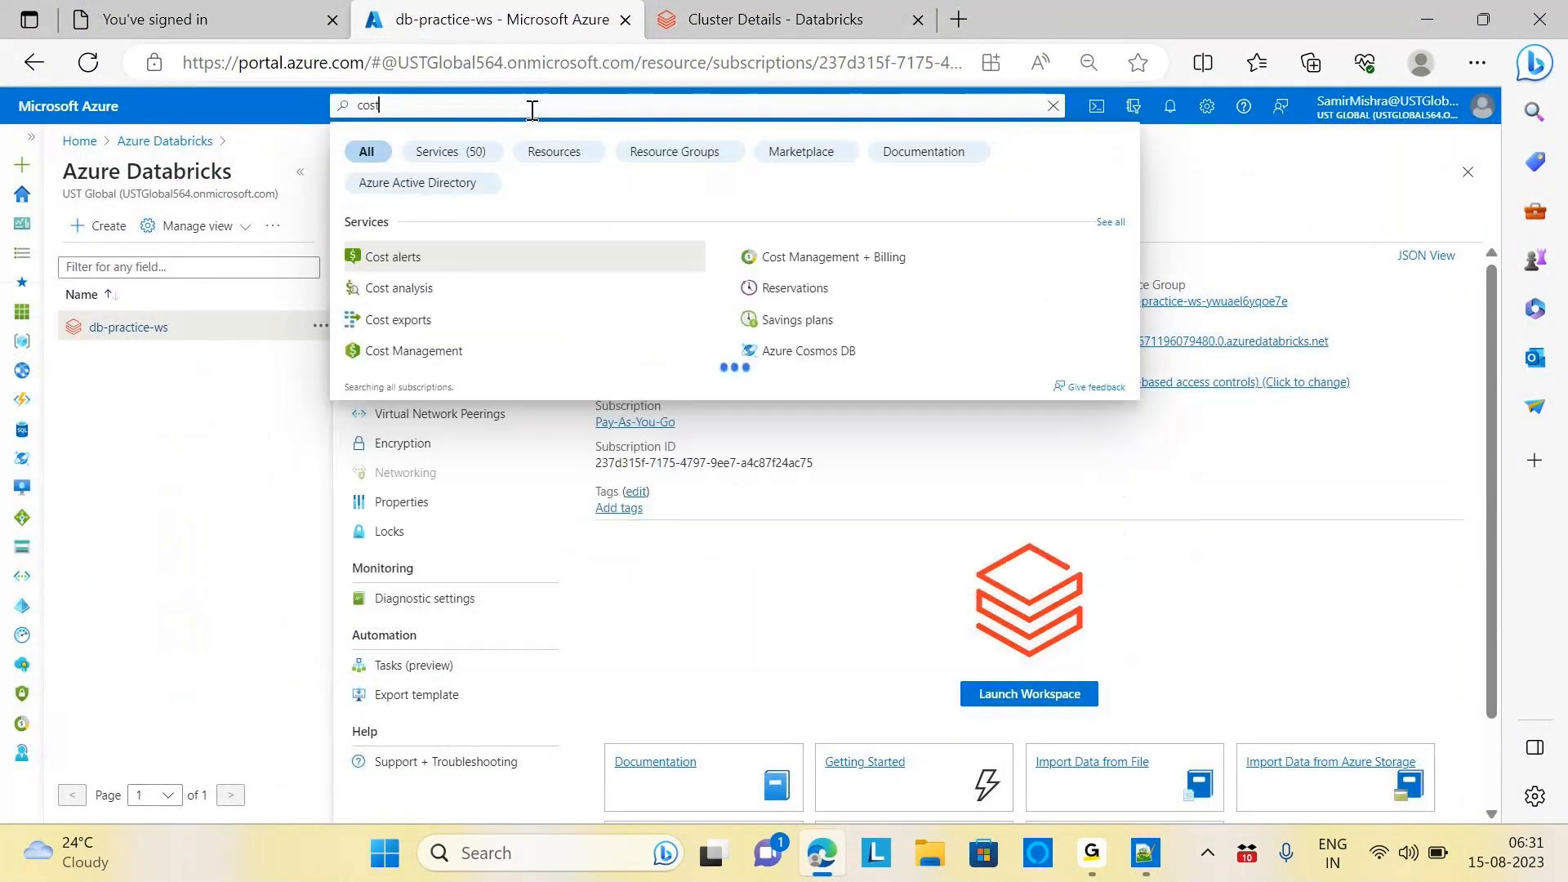
left_click(626, 252)
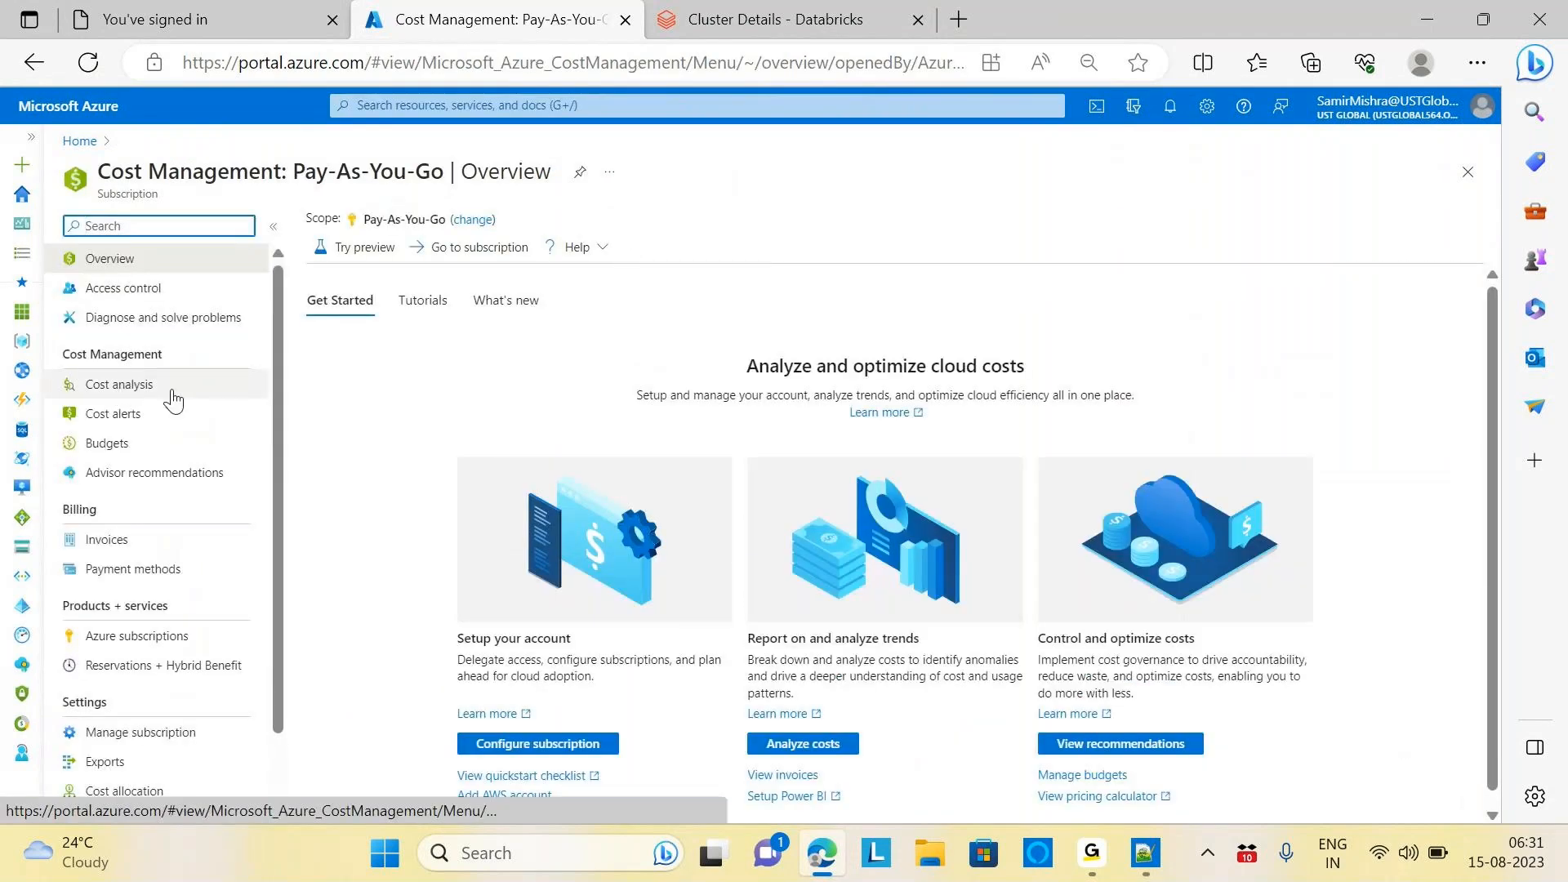
left_click(135, 415)
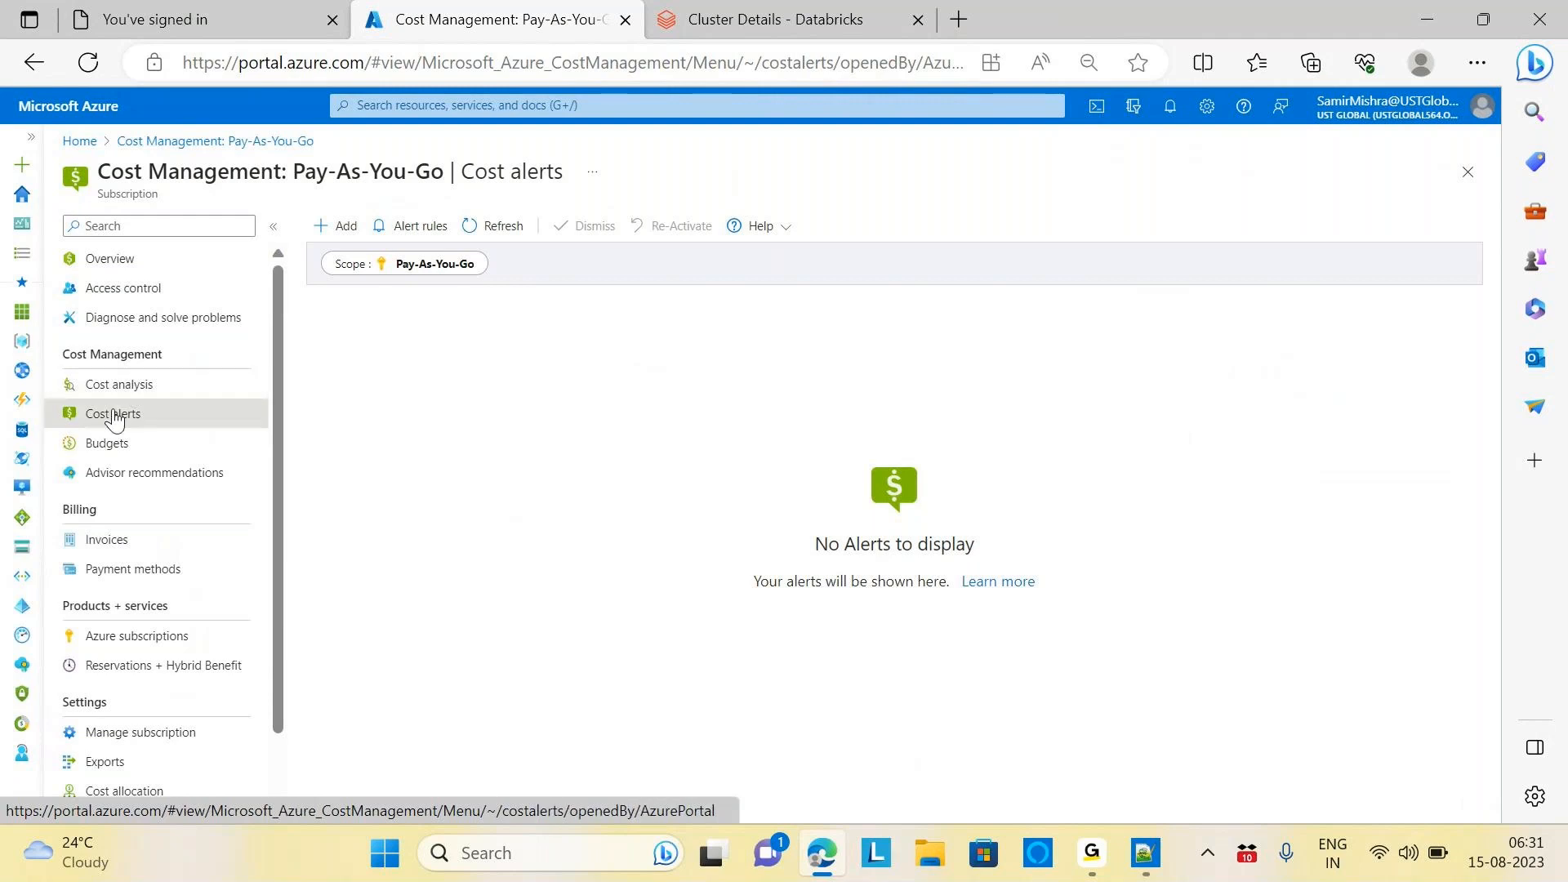
left_click(106, 443)
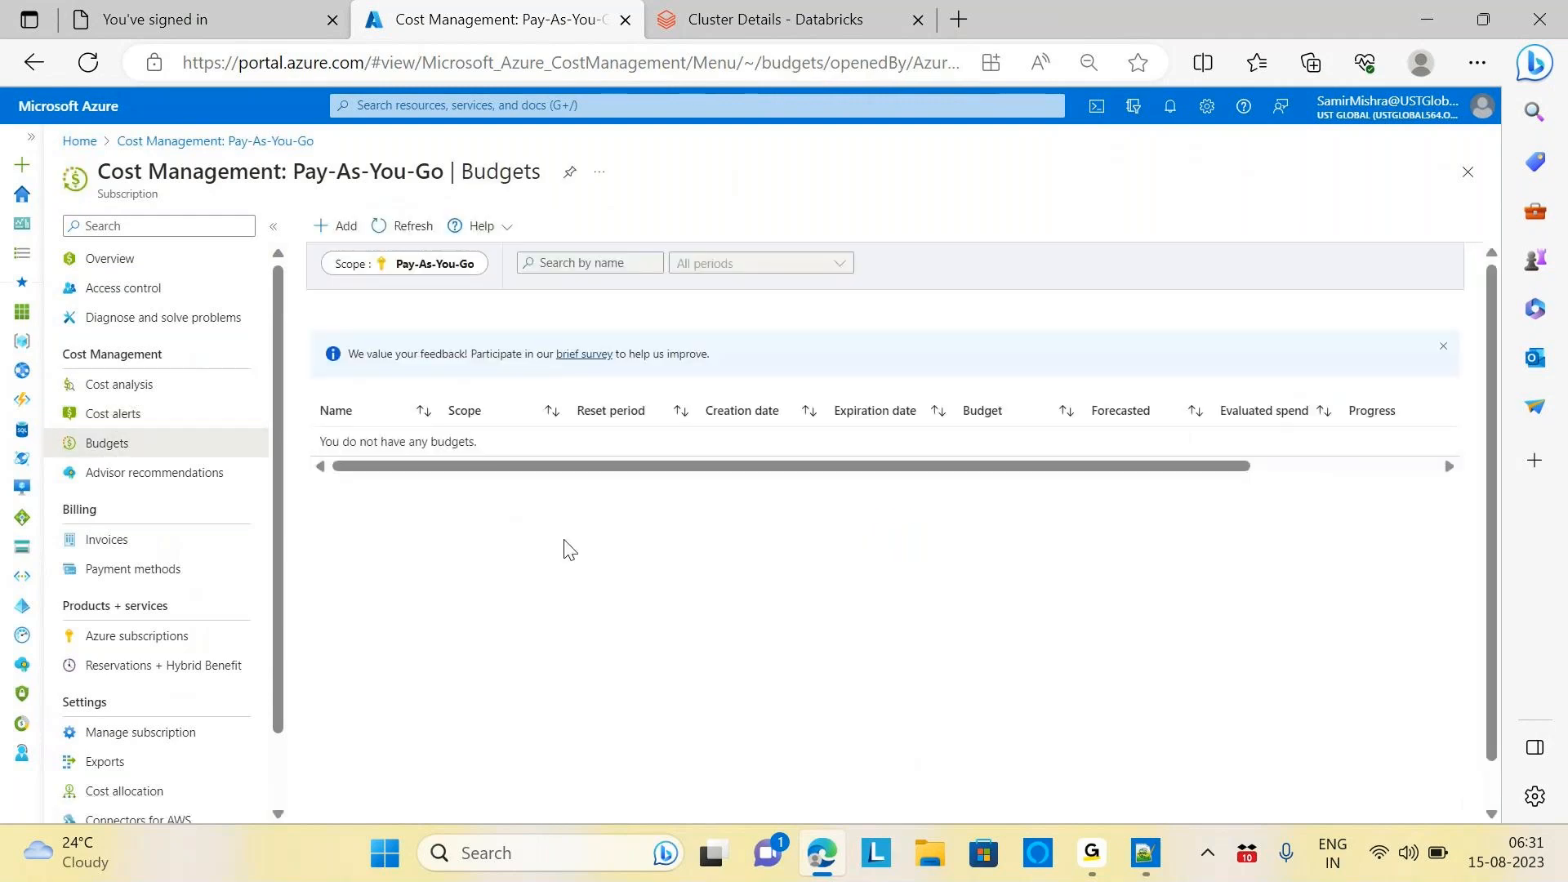
left_click(341, 228)
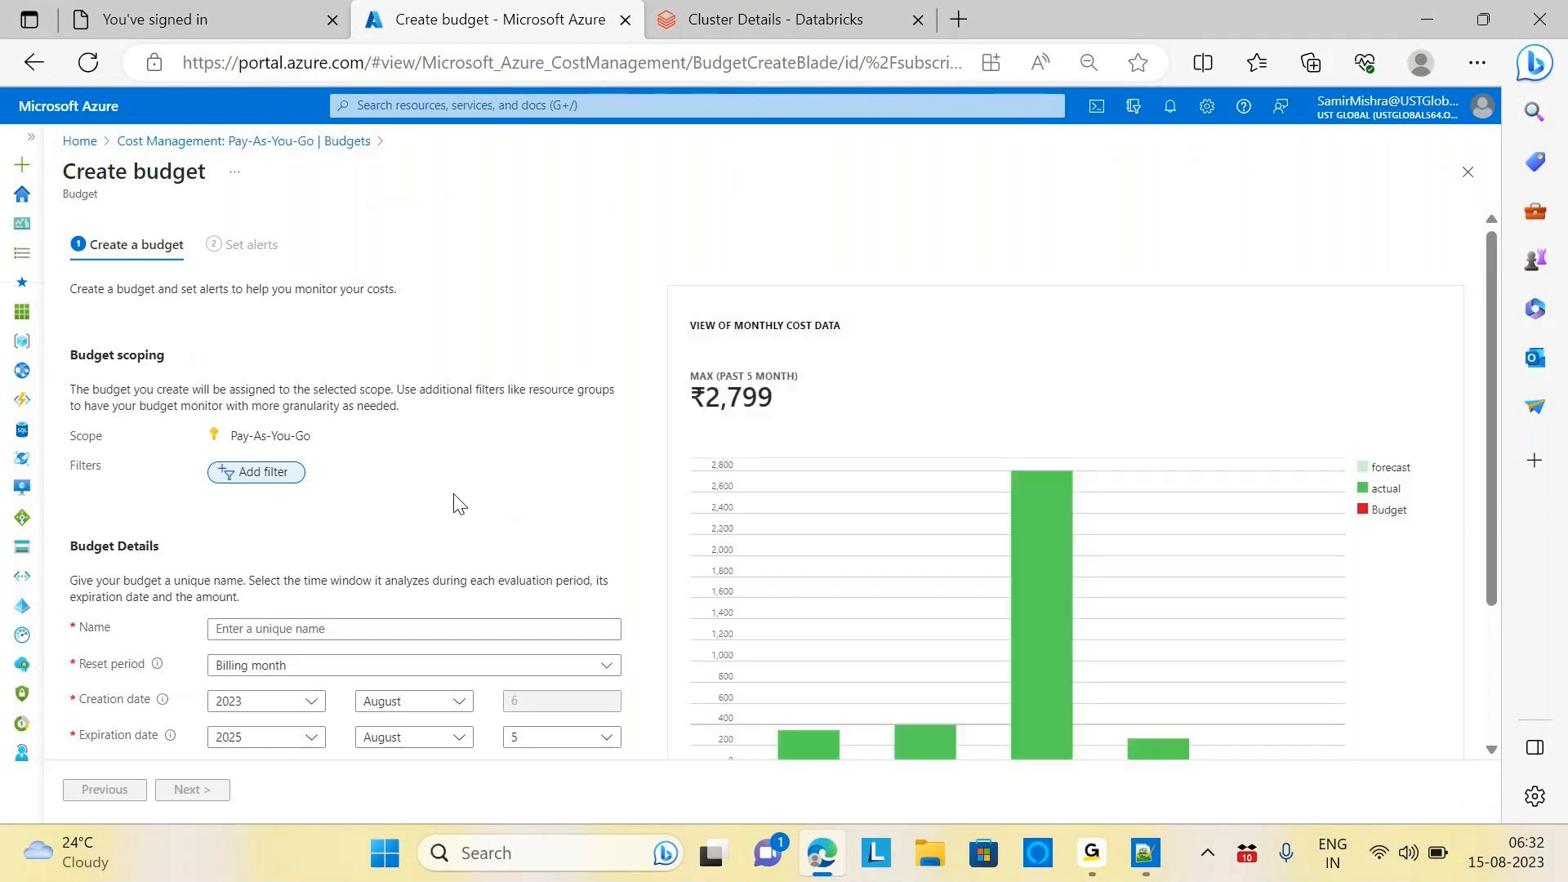
Enter 'Cost Alerts' as the budget name, then correct it to 'Cost-Alerts'
left_click(314, 632)
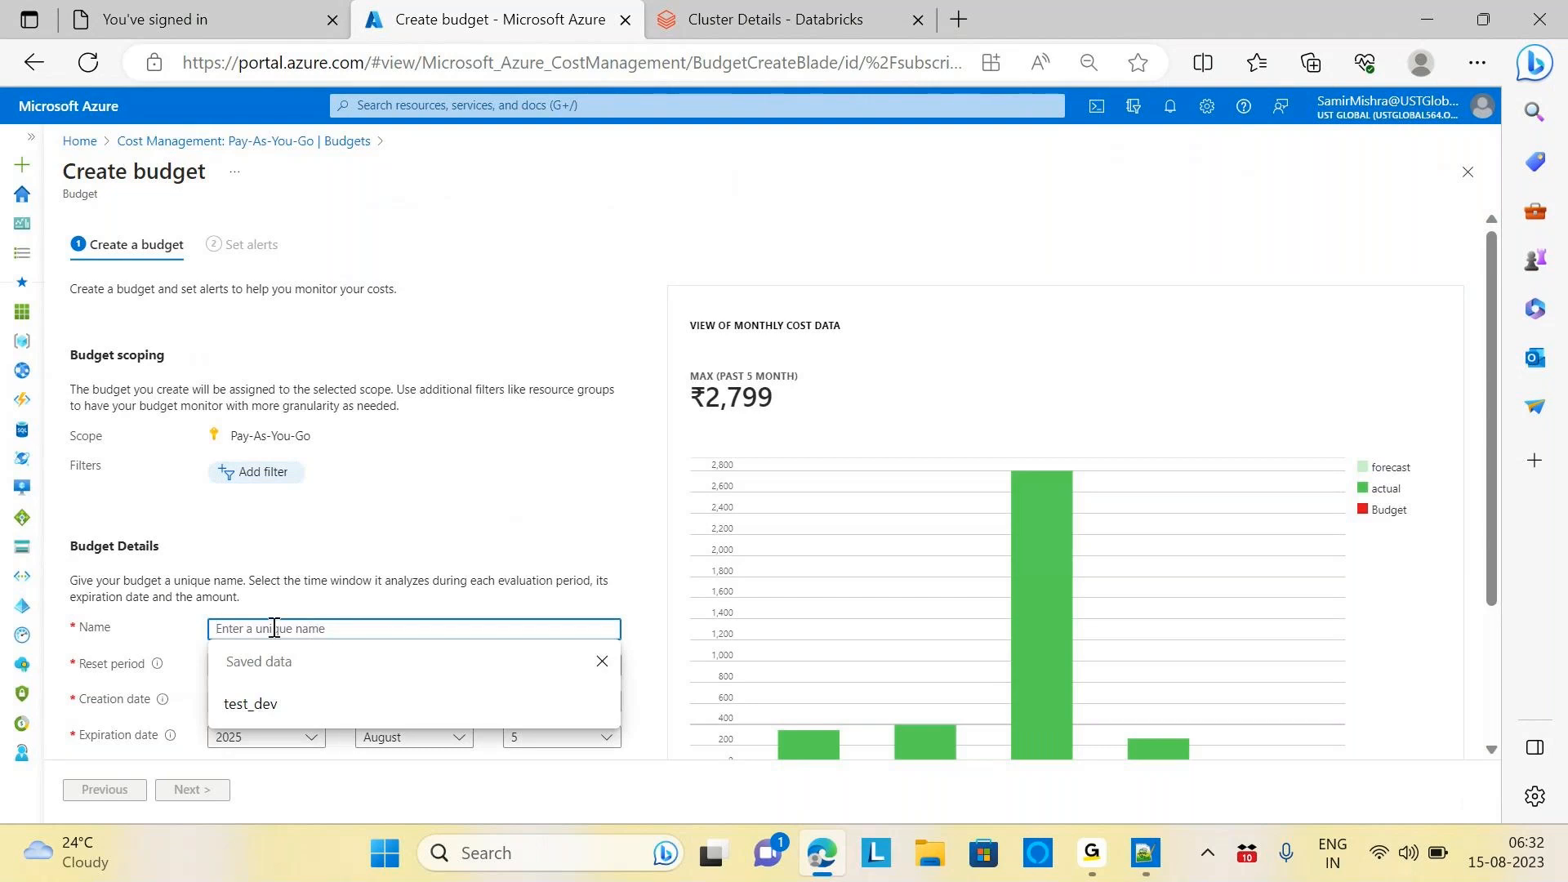
type("Cos")
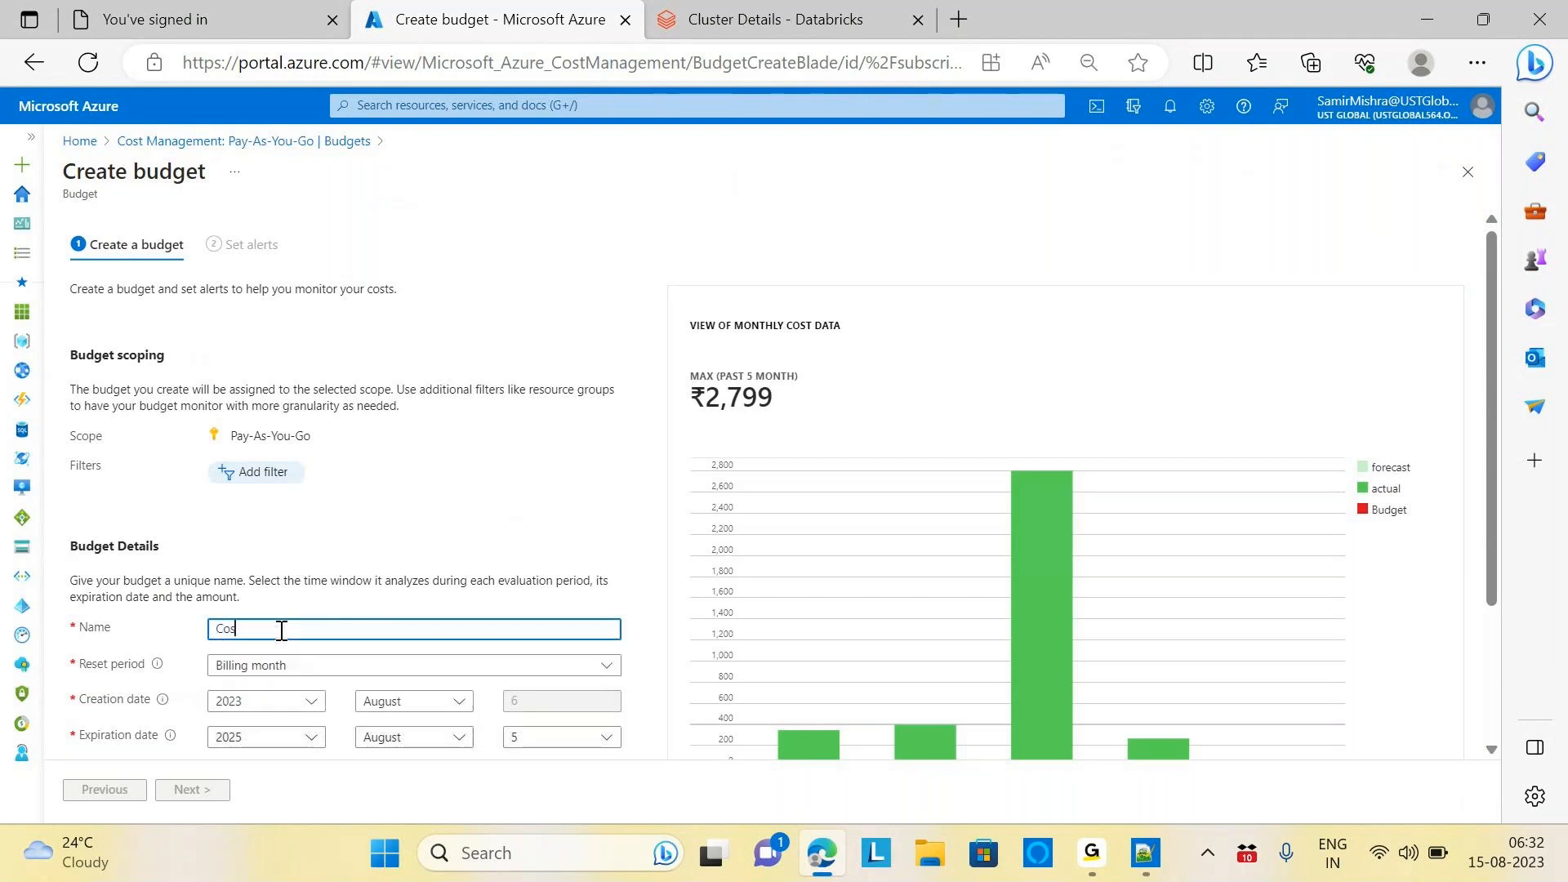
type("t Alerts")
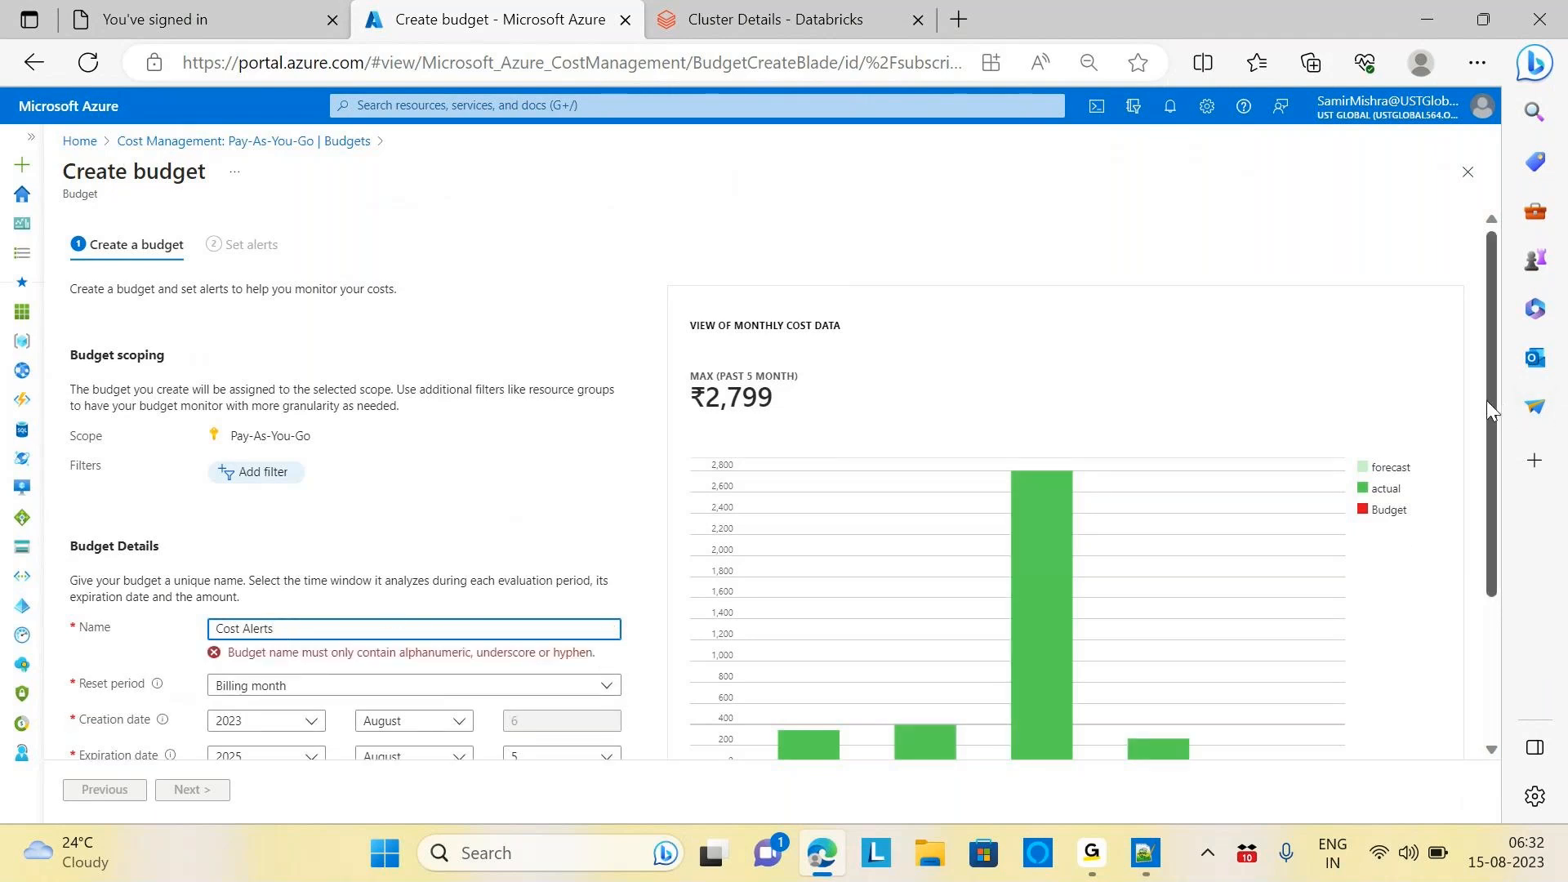
scroll(1486, 400, "down", 1)
scroll(1499, 462, "down", 2)
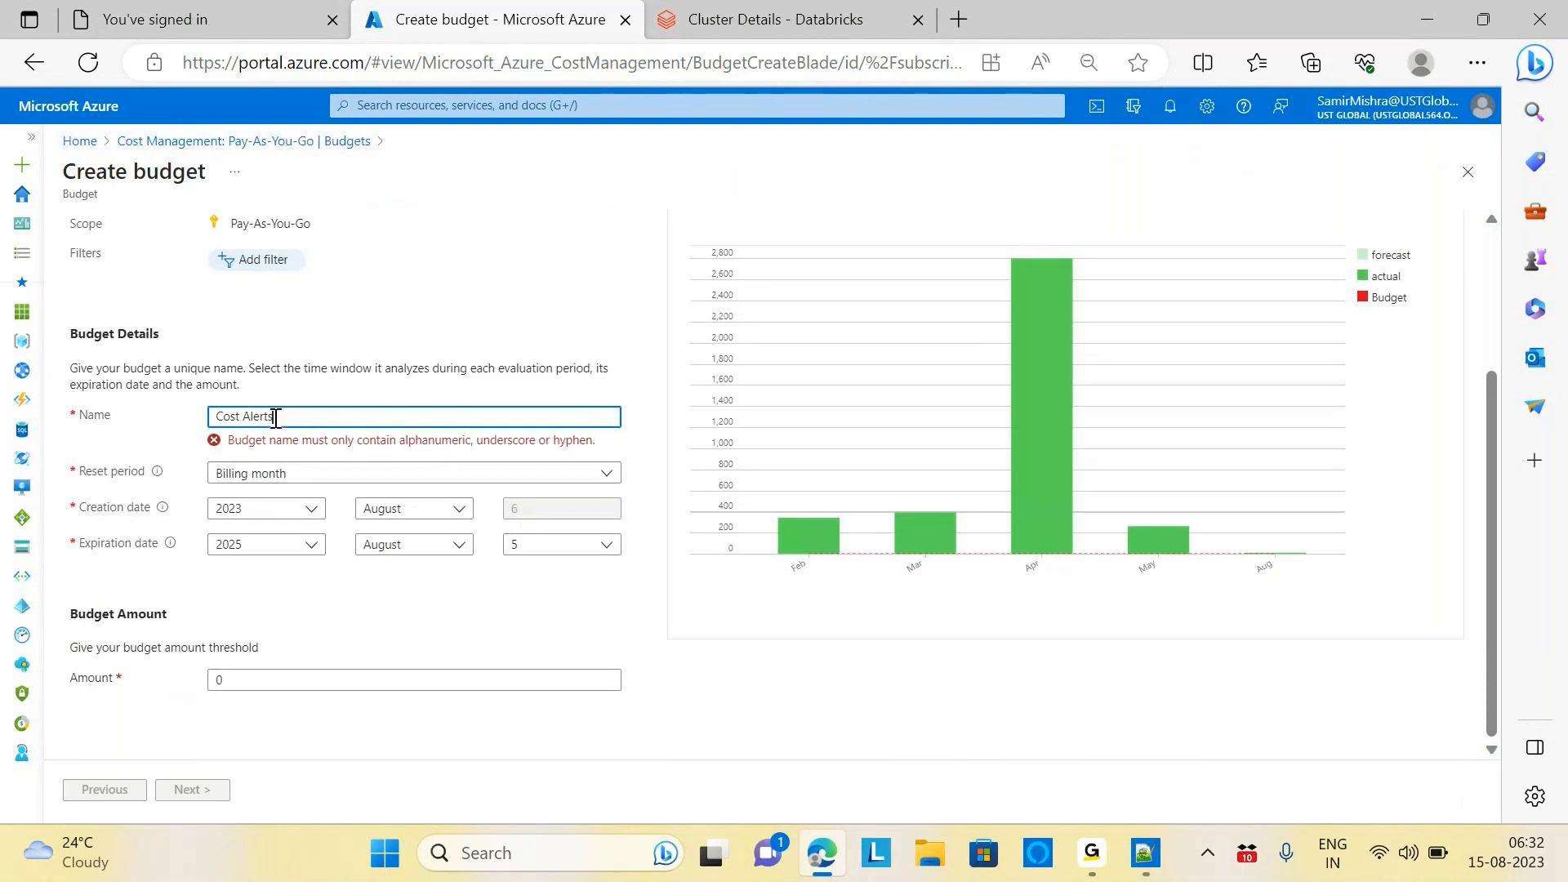
double_click(247, 417)
key("BackSpace")
key("BackSpace")
type("-")
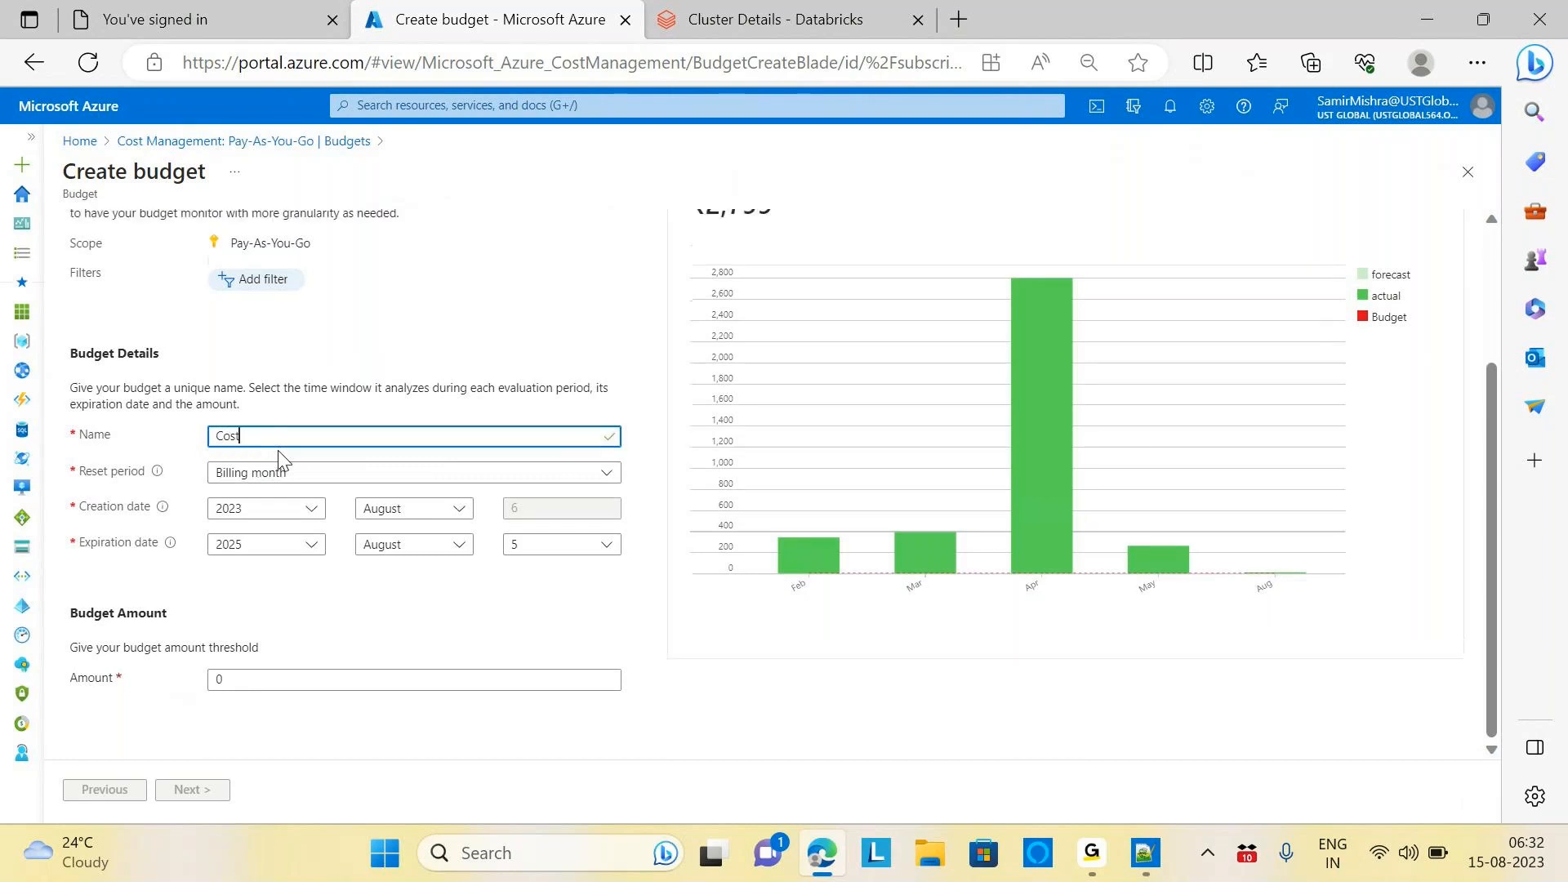
type("Alerts")
left_click(324, 623)
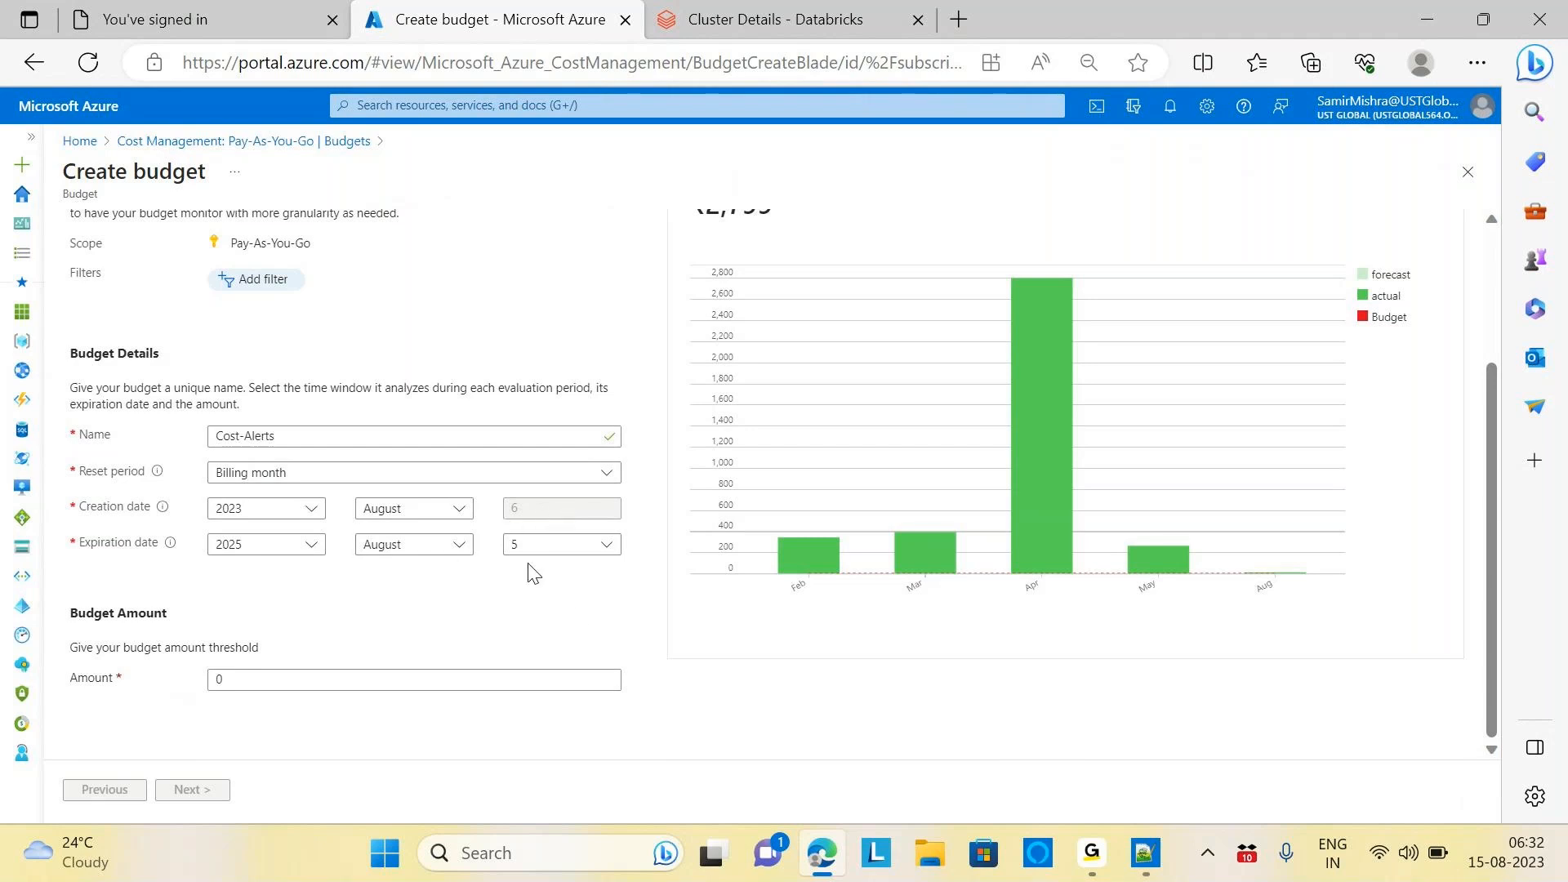
Focus the budget amount field and scroll through the budget form
left_click(307, 682)
left_click(306, 683)
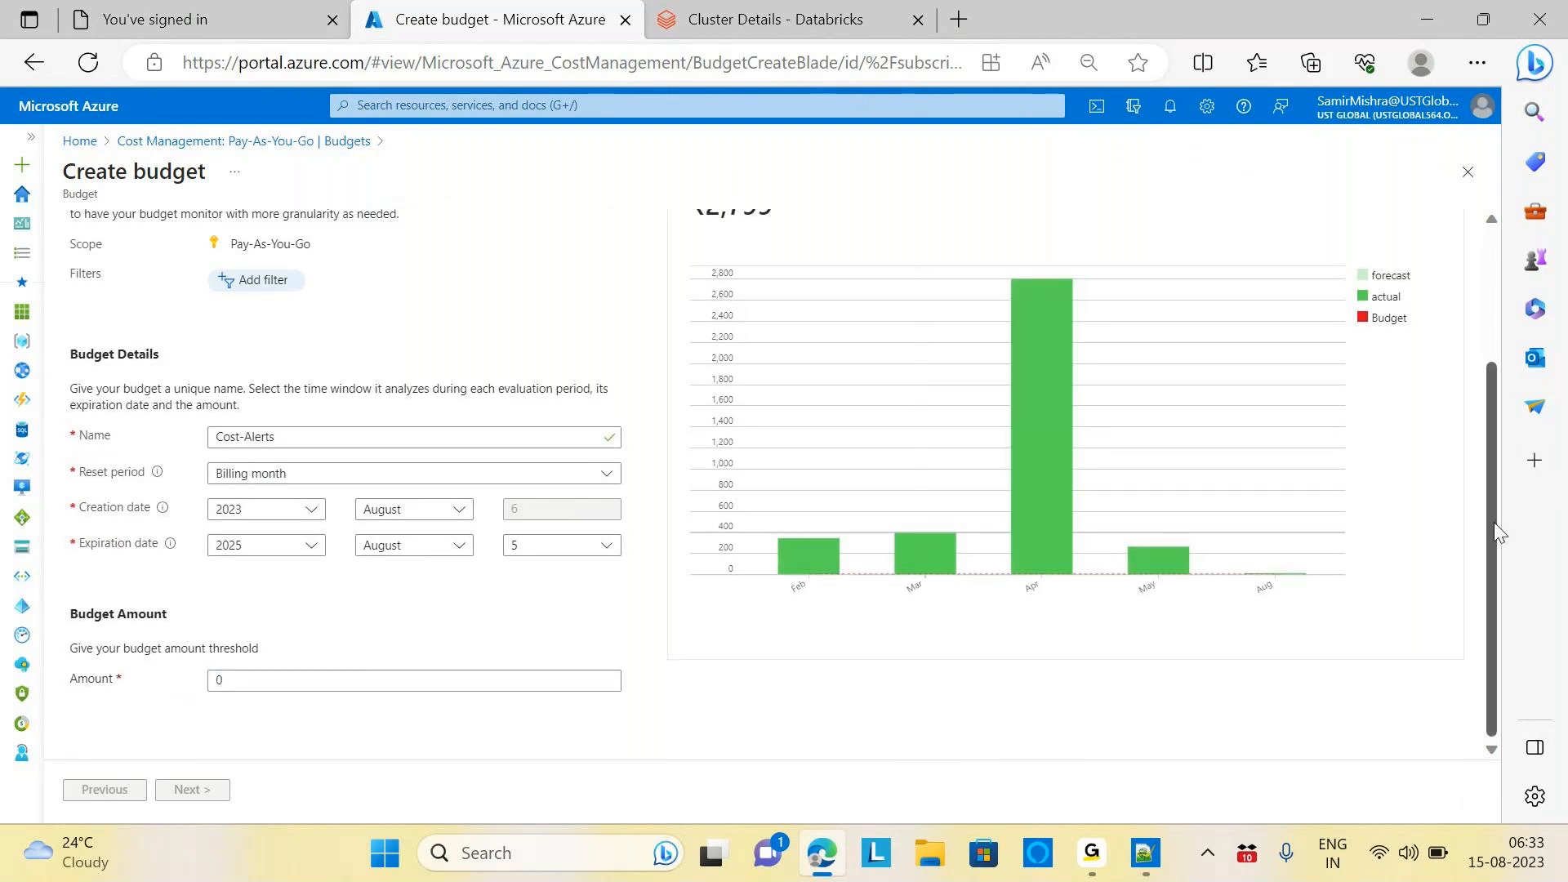
left_click_drag(1491, 522, 1464, 378)
scroll(1474, 410, "down", 1)
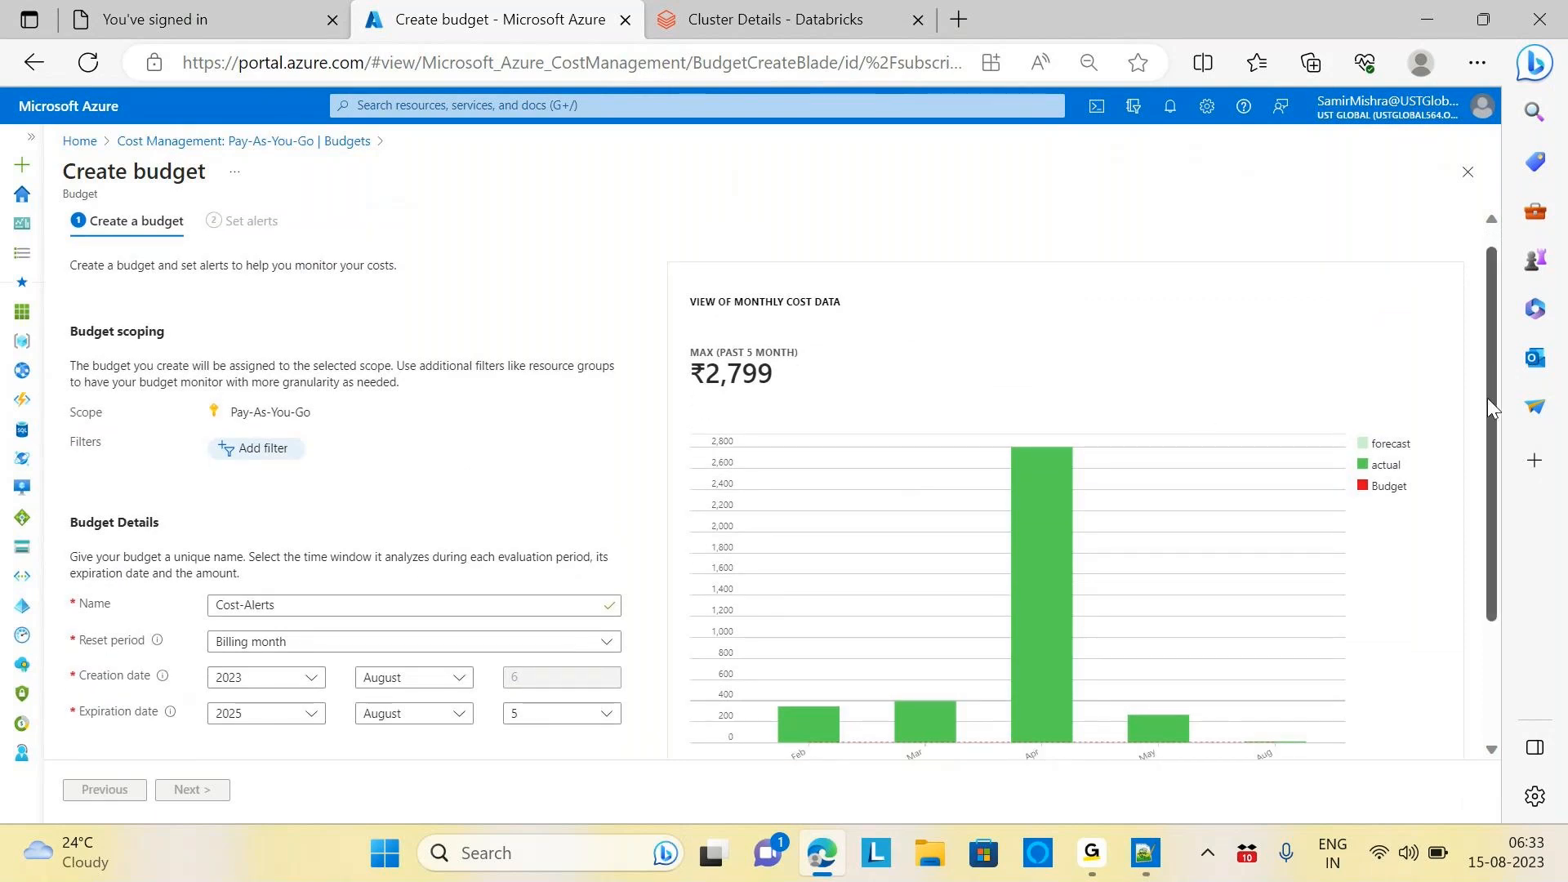
left_click_drag(1487, 398, 1487, 517)
Replace the 0 budget amount with 3500 and advance to the Set alerts step
left_click(377, 685)
key("BackSpace")
type("3500")
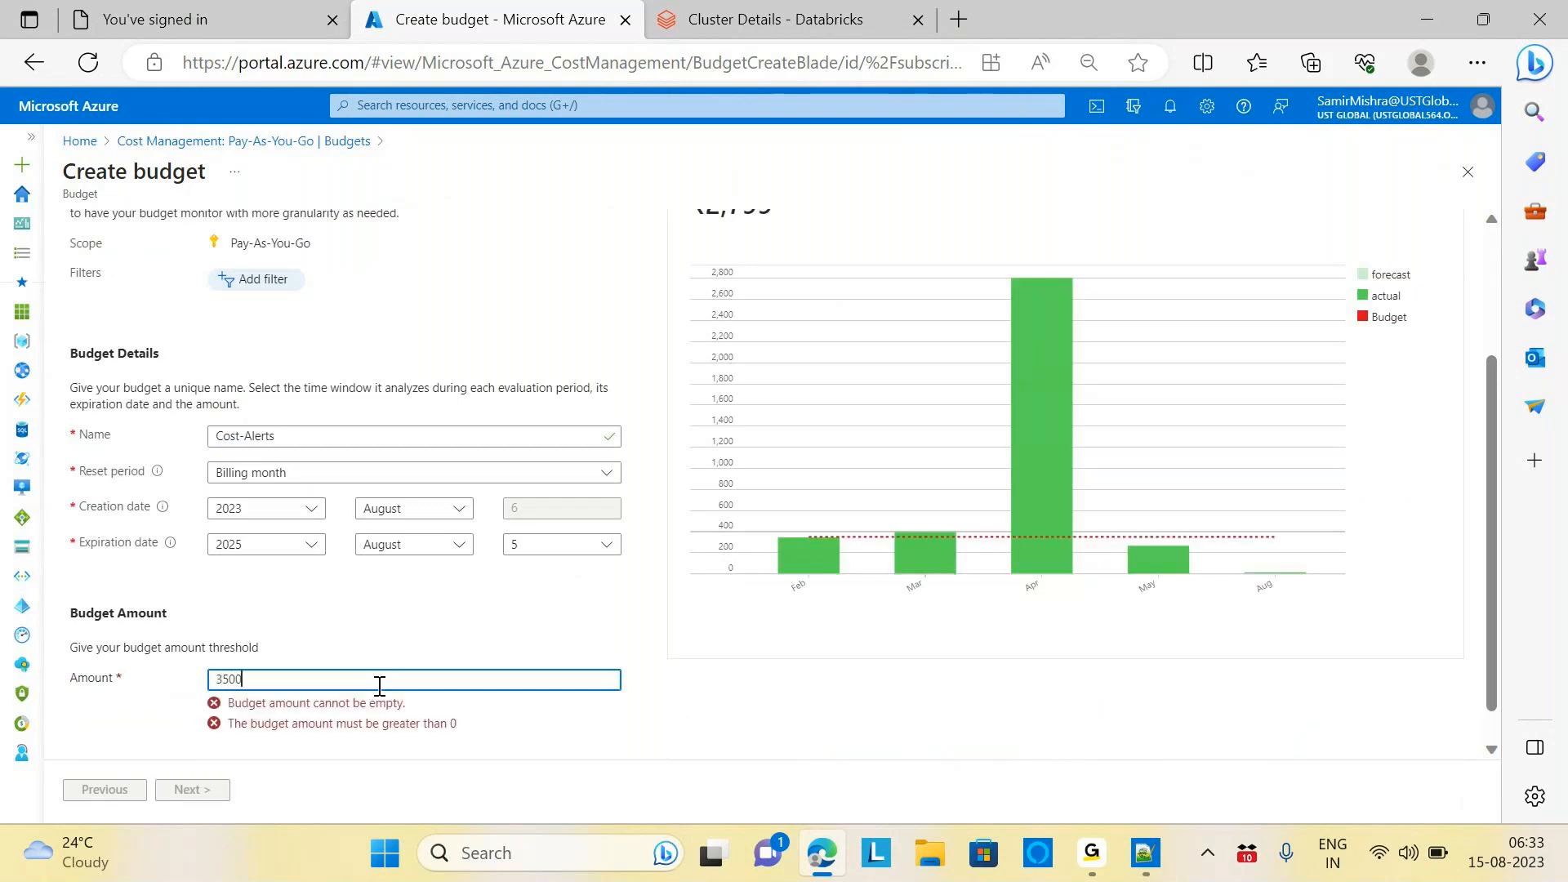
left_click(574, 760)
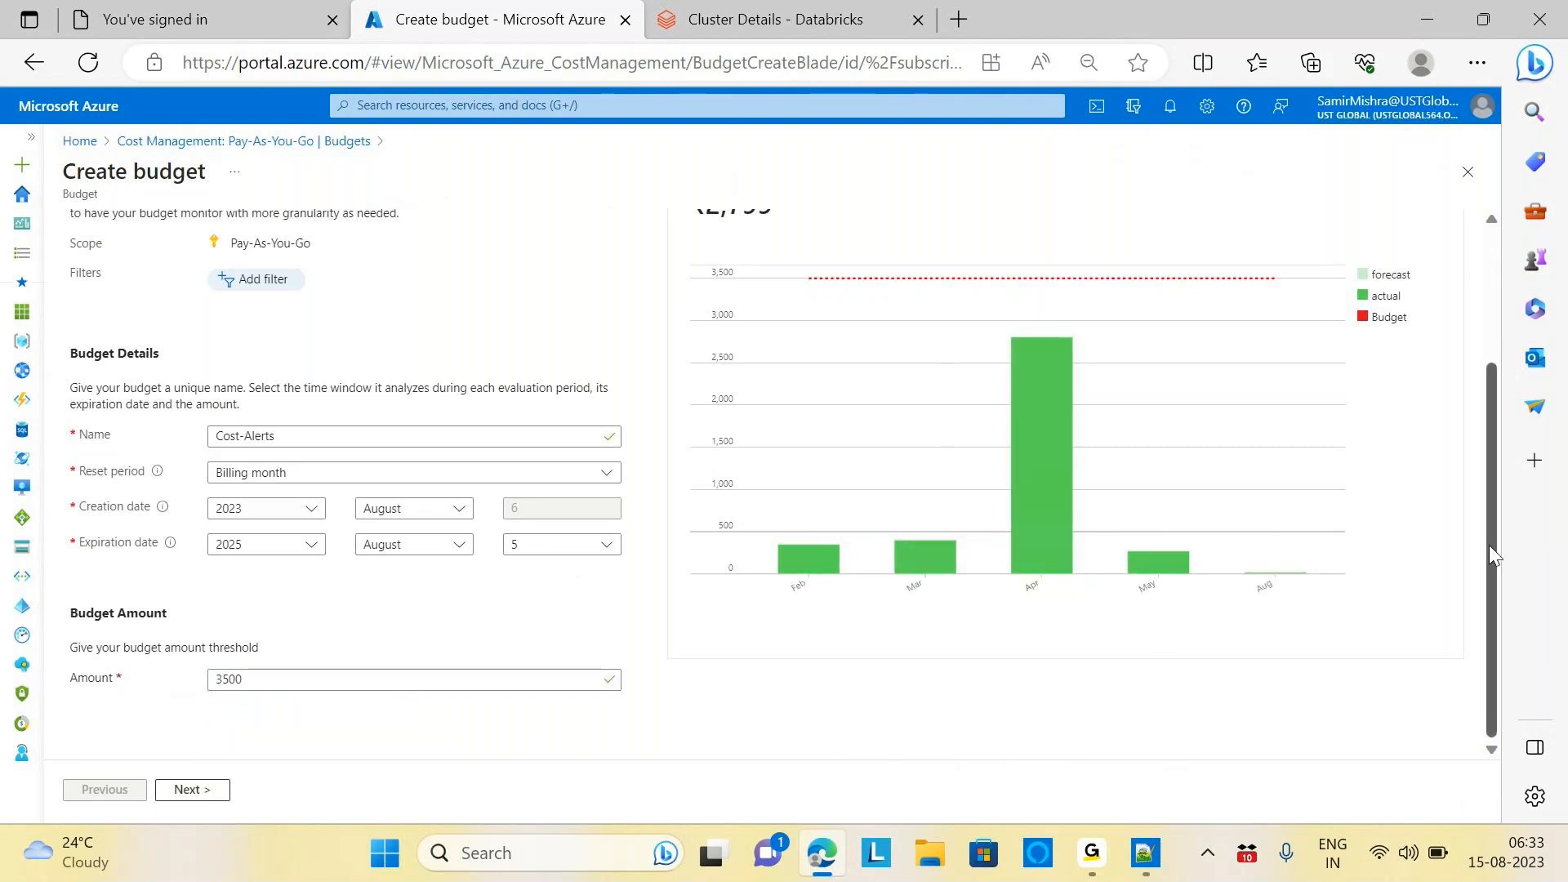
left_click_drag(1491, 547, 1512, 640)
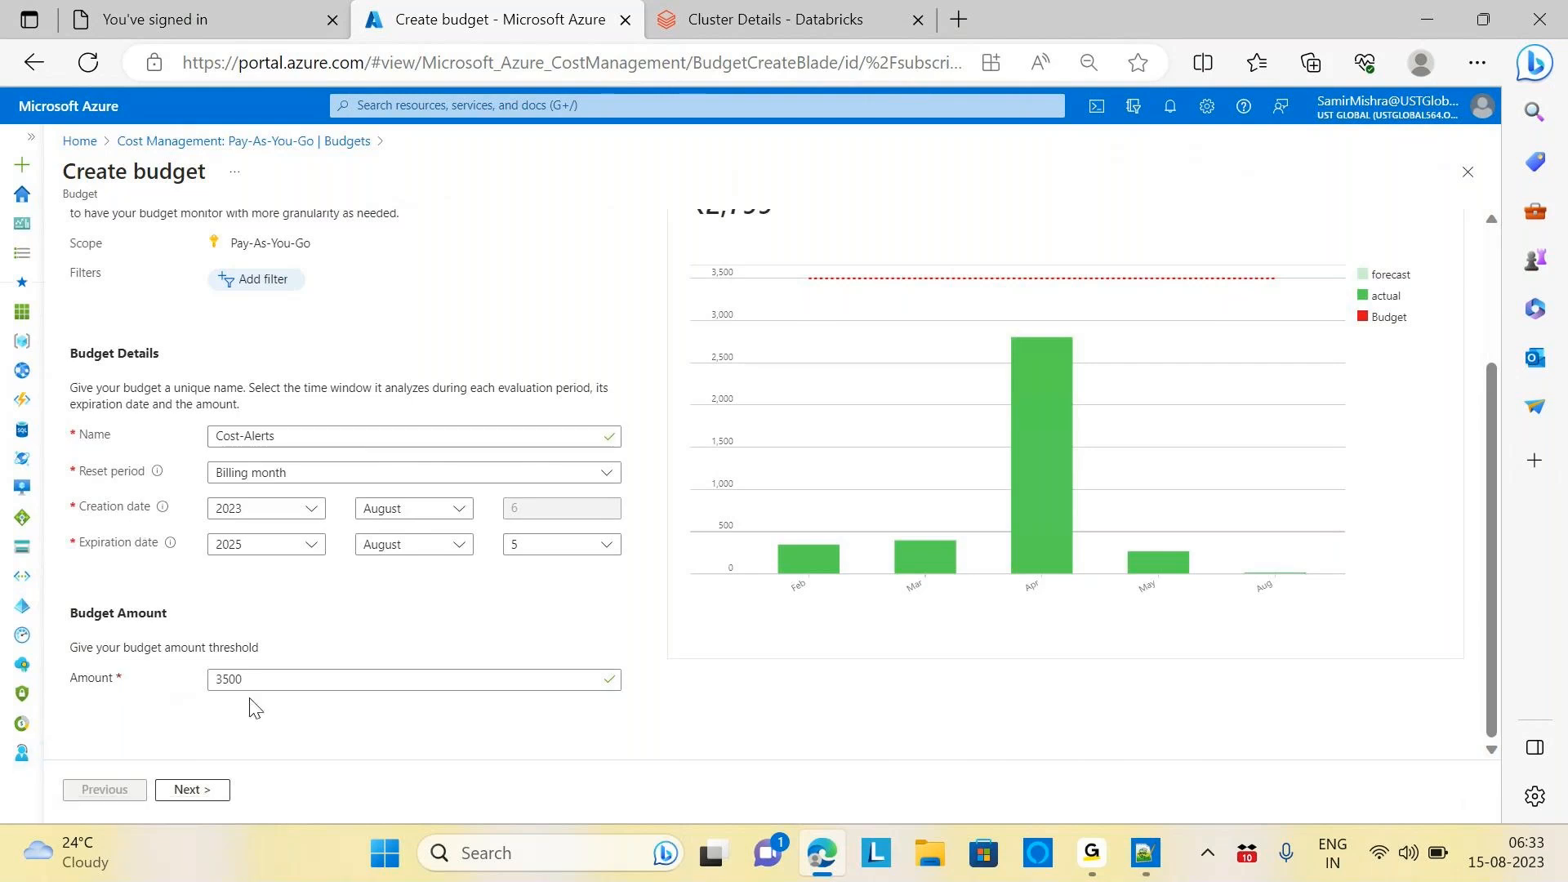
left_click(191, 789)
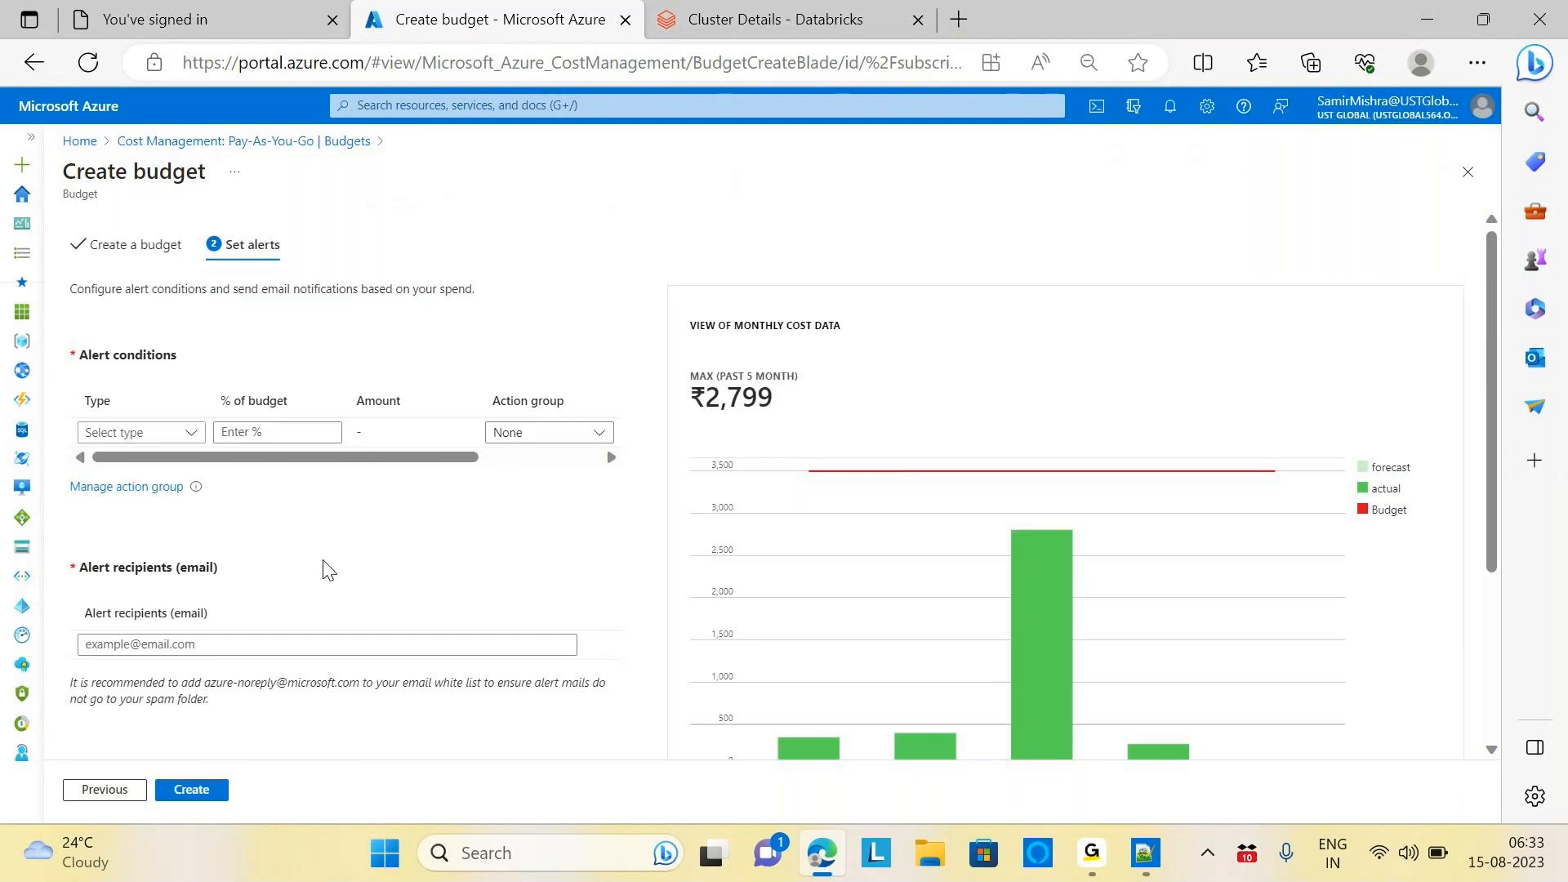
Add an Actual alert condition at 90% of budget, leaving Action group as None
left_click(190, 434)
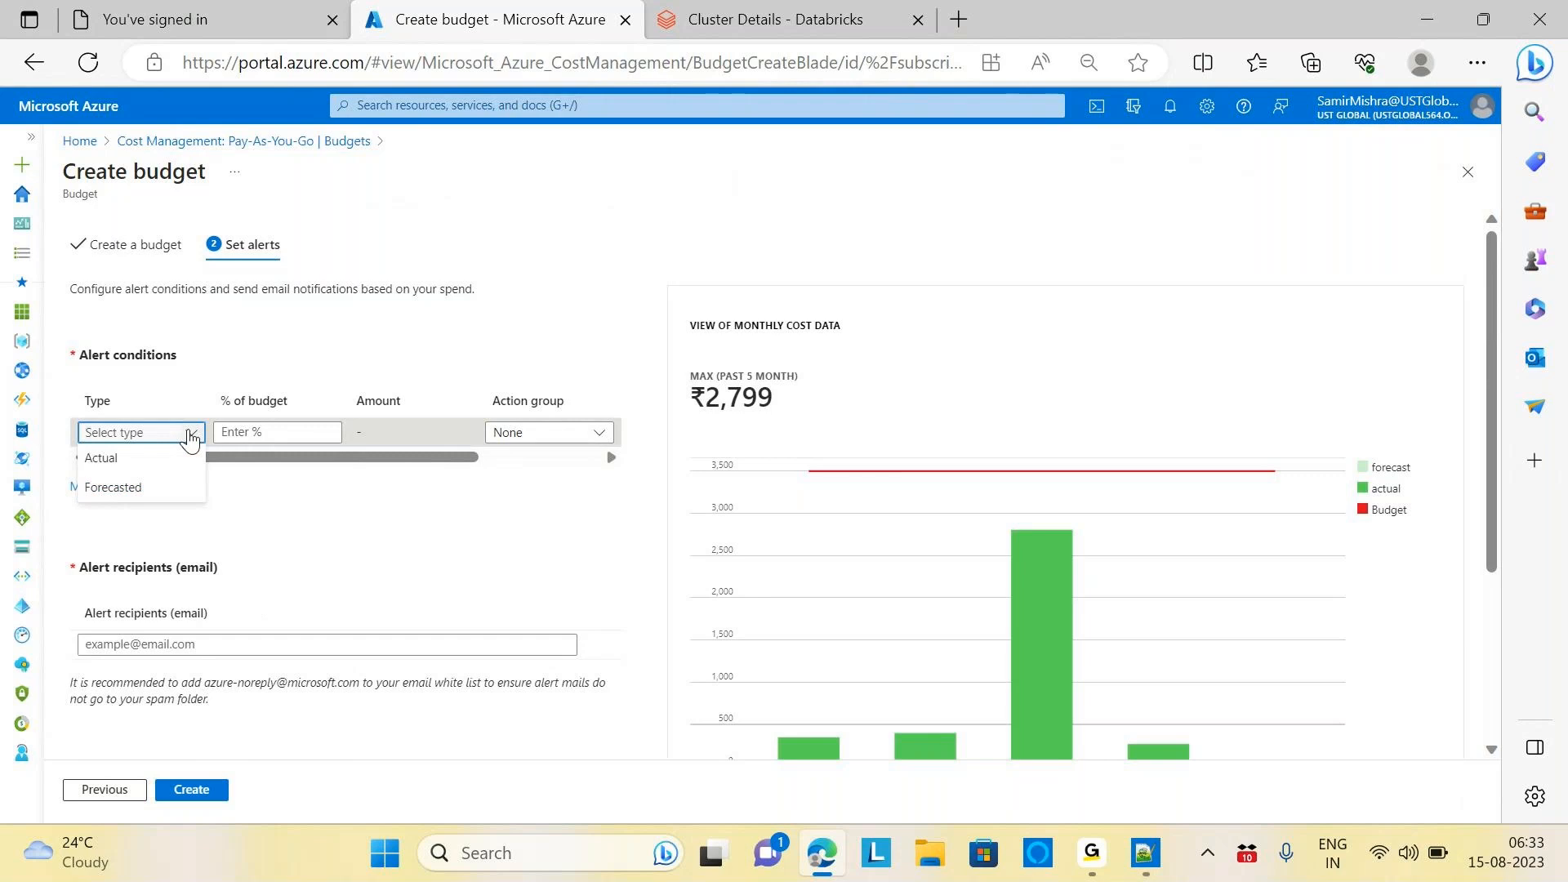
left_click(104, 458)
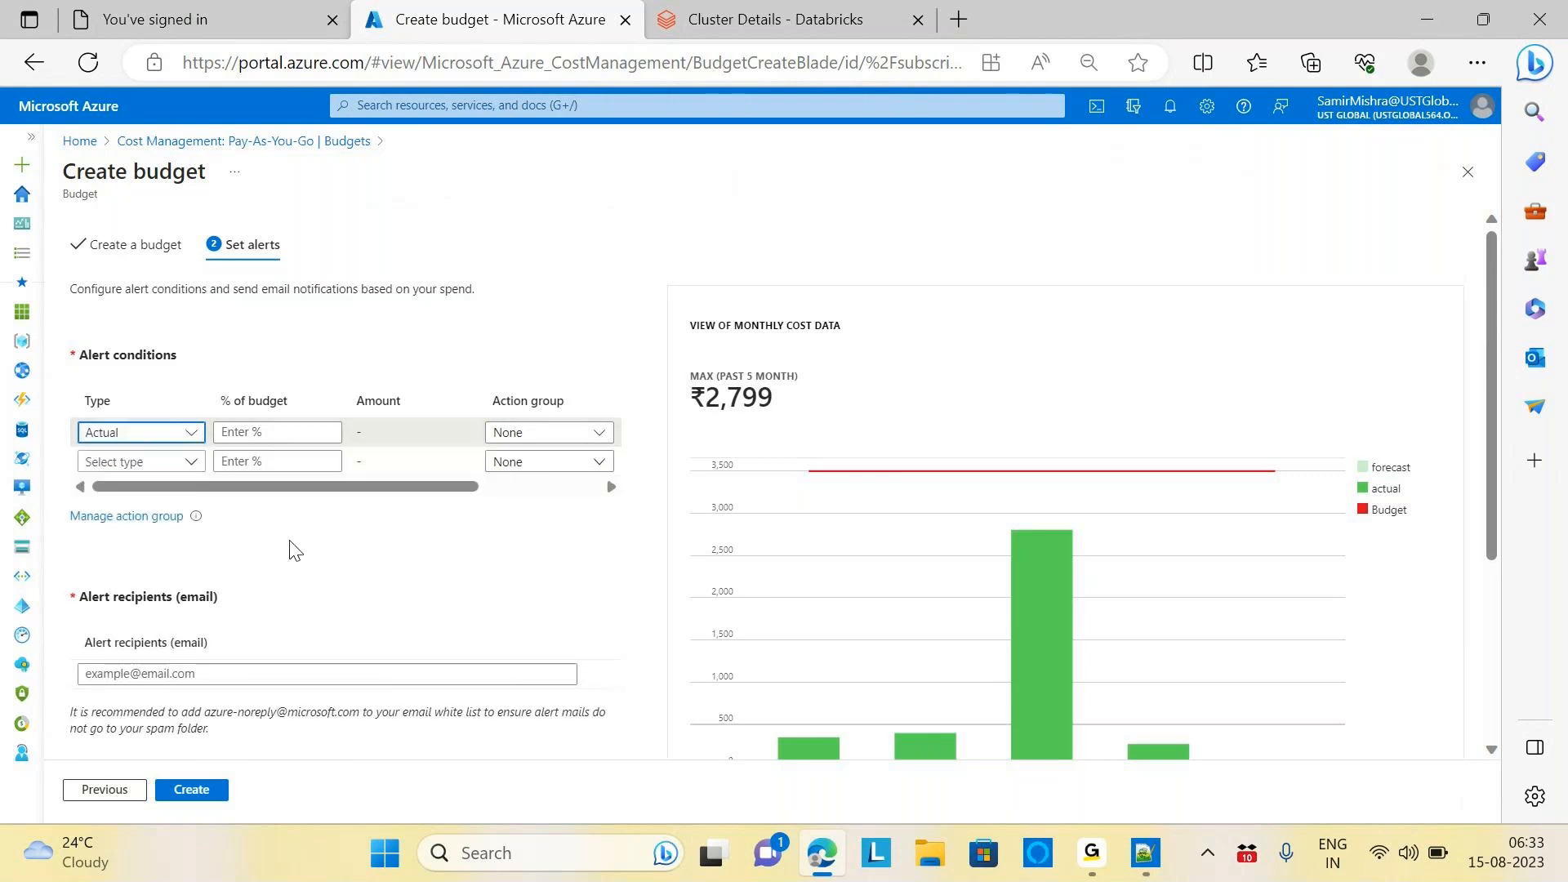
left_click(247, 436)
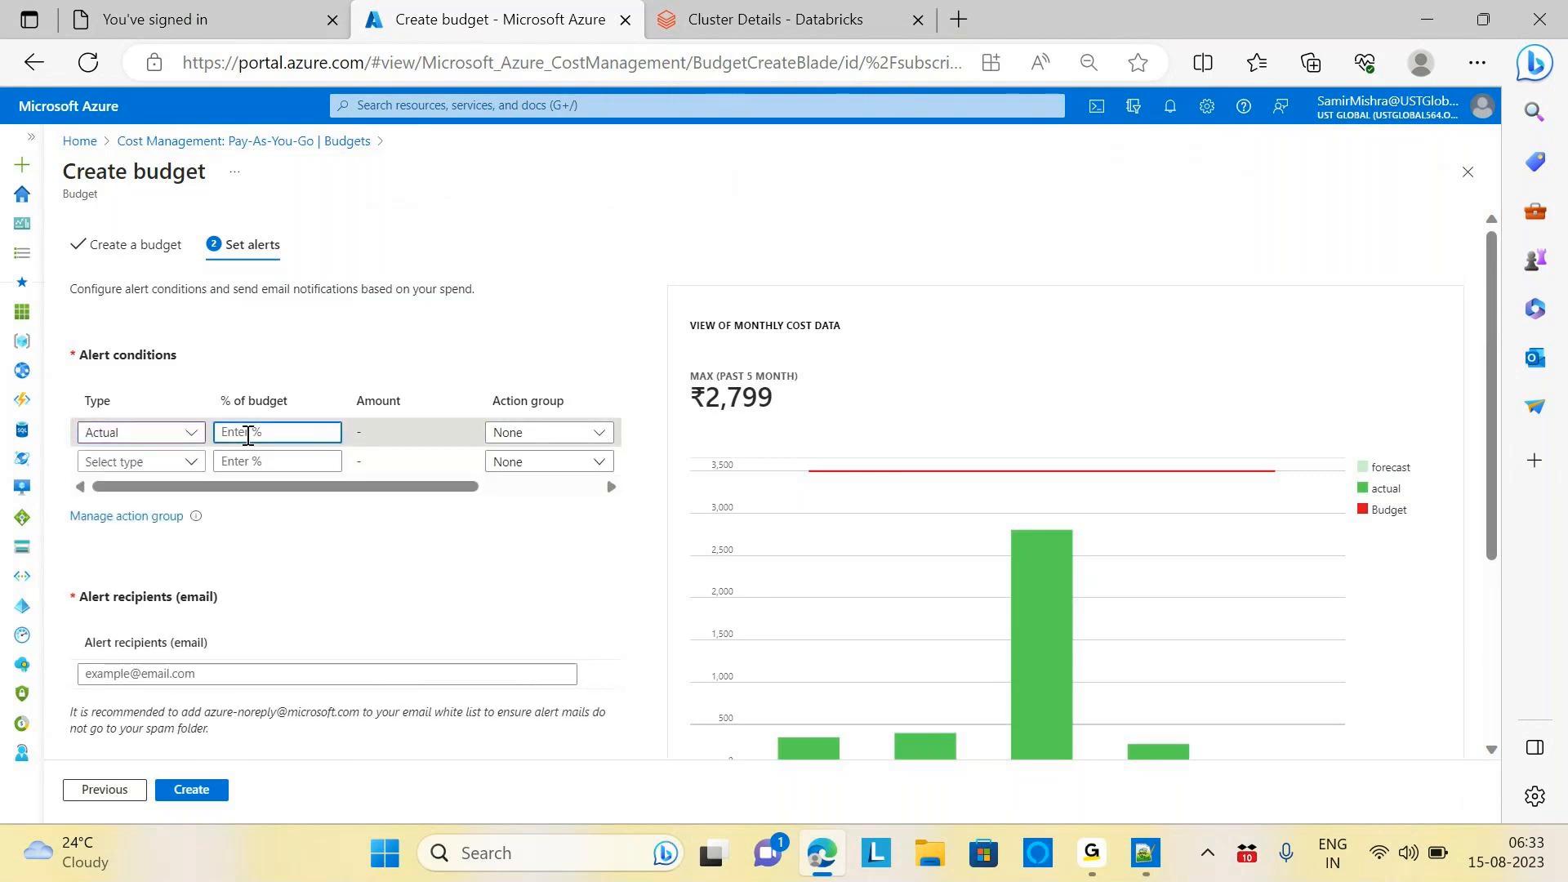
type("90")
left_click(597, 279)
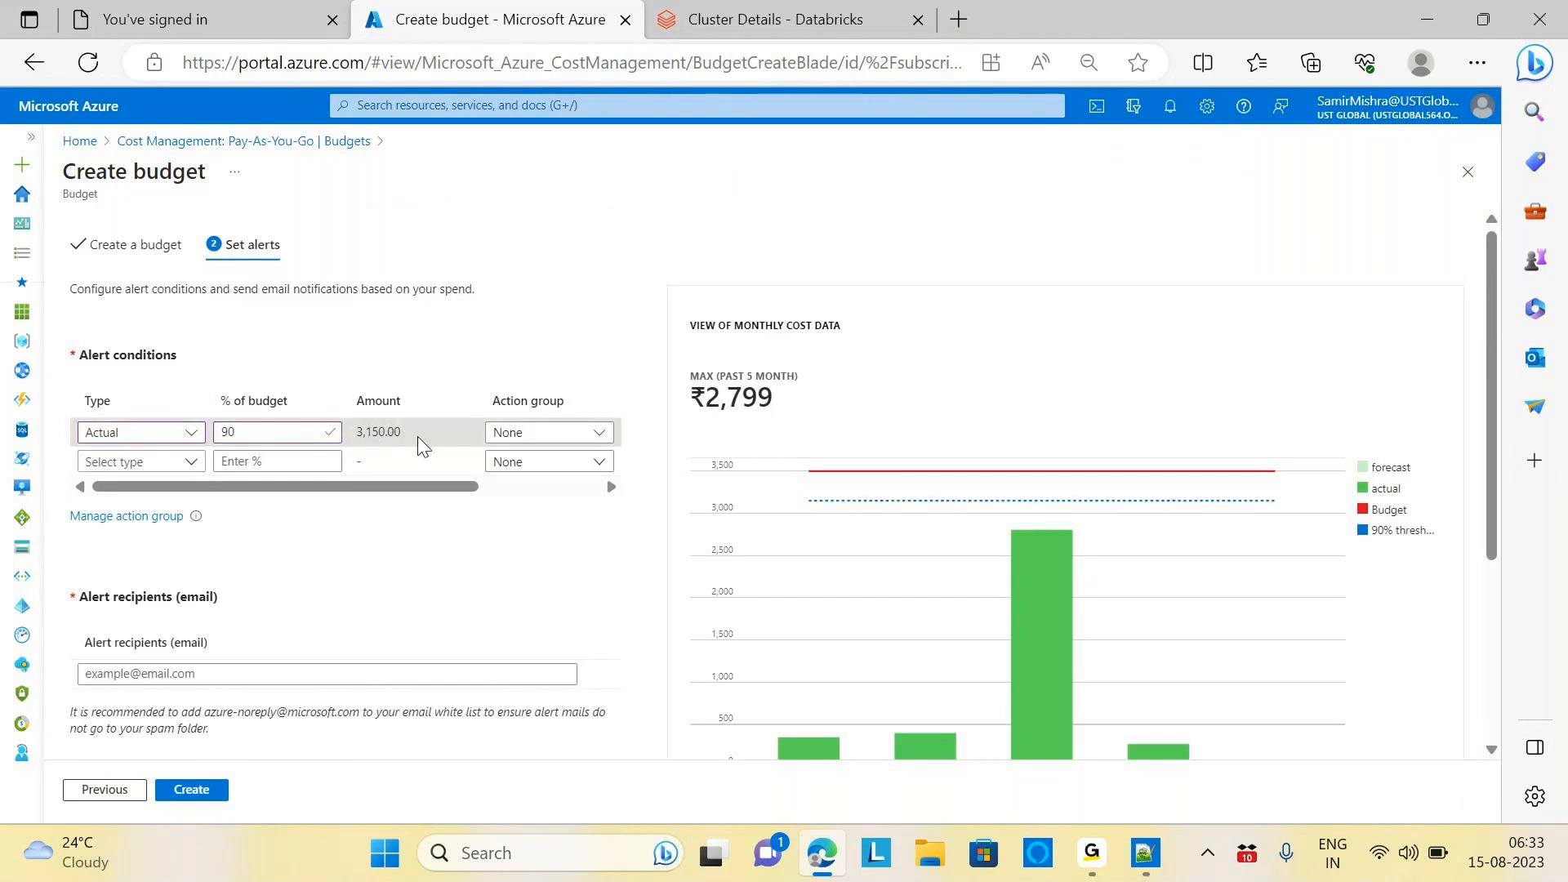
left_click(603, 435)
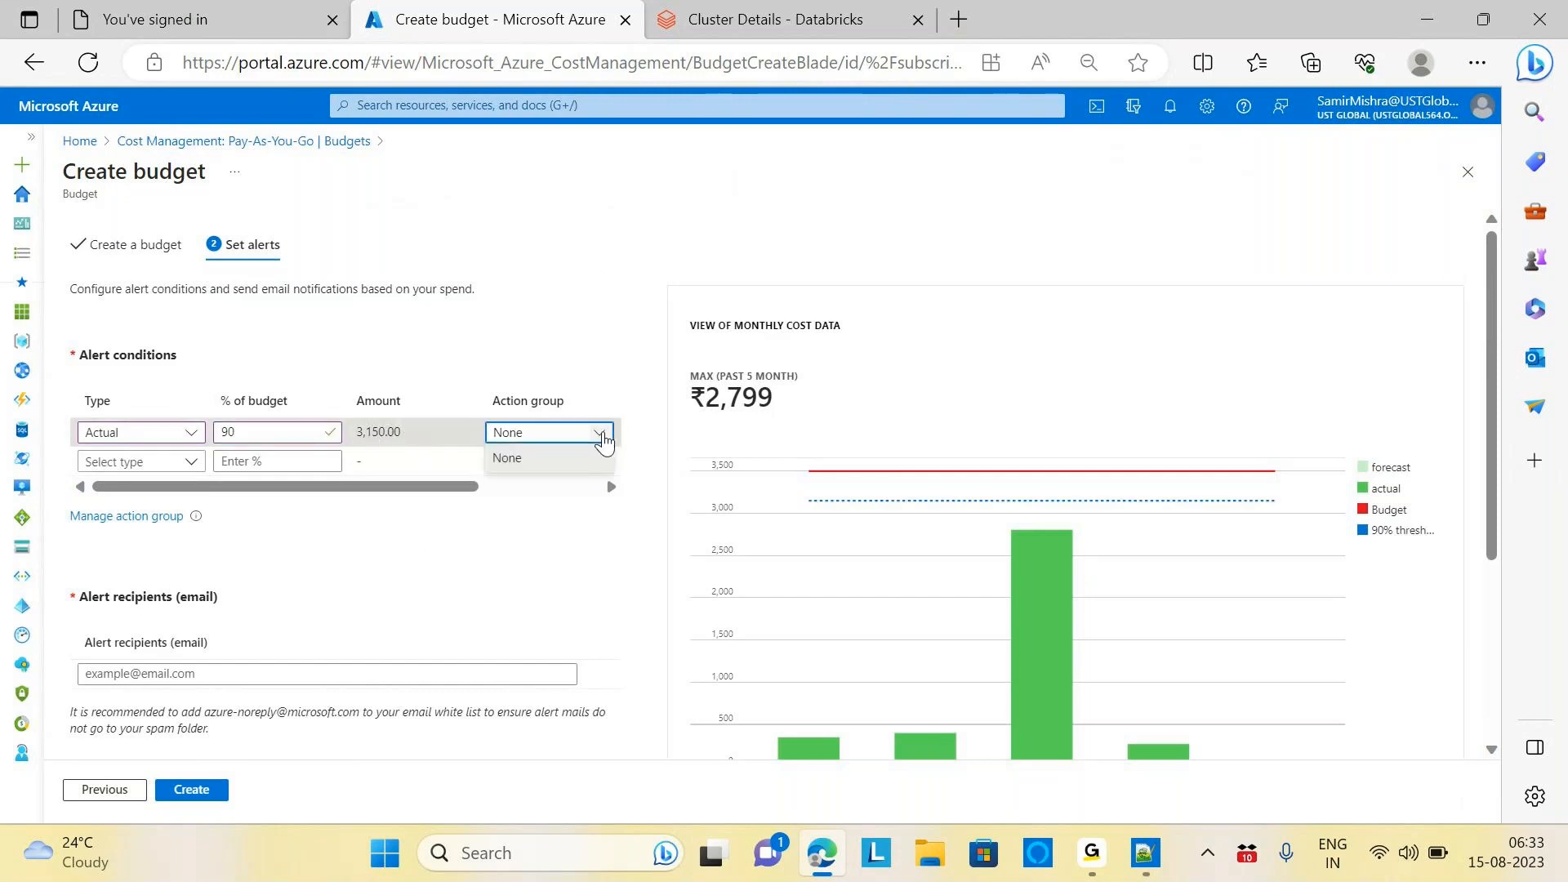
left_click(606, 439)
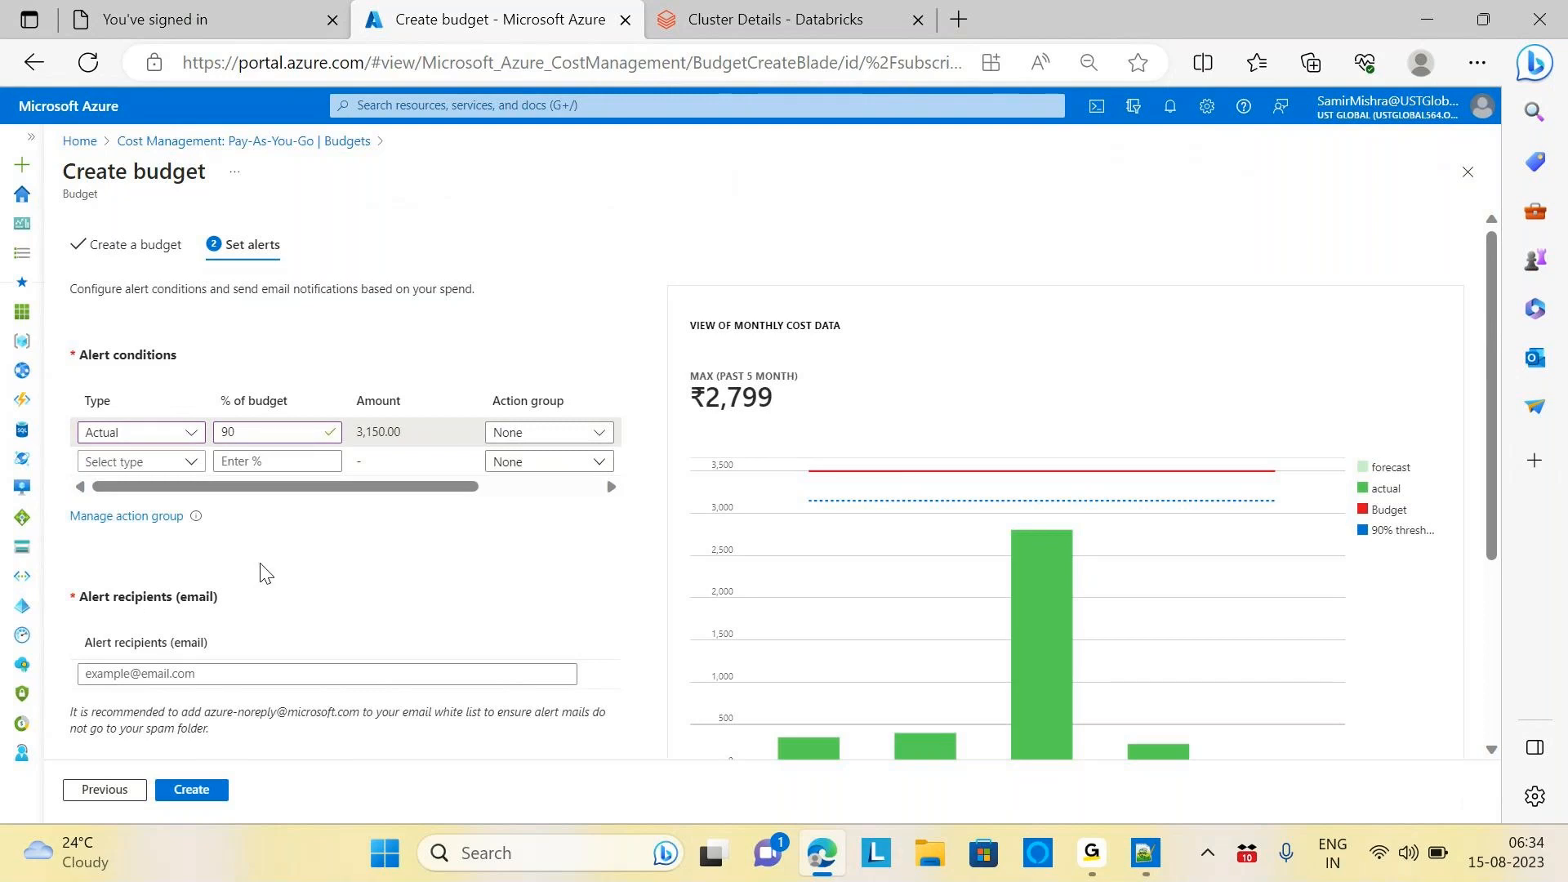
Fill a recipient from a saved address, then clear the first recipient field
left_click(198, 675)
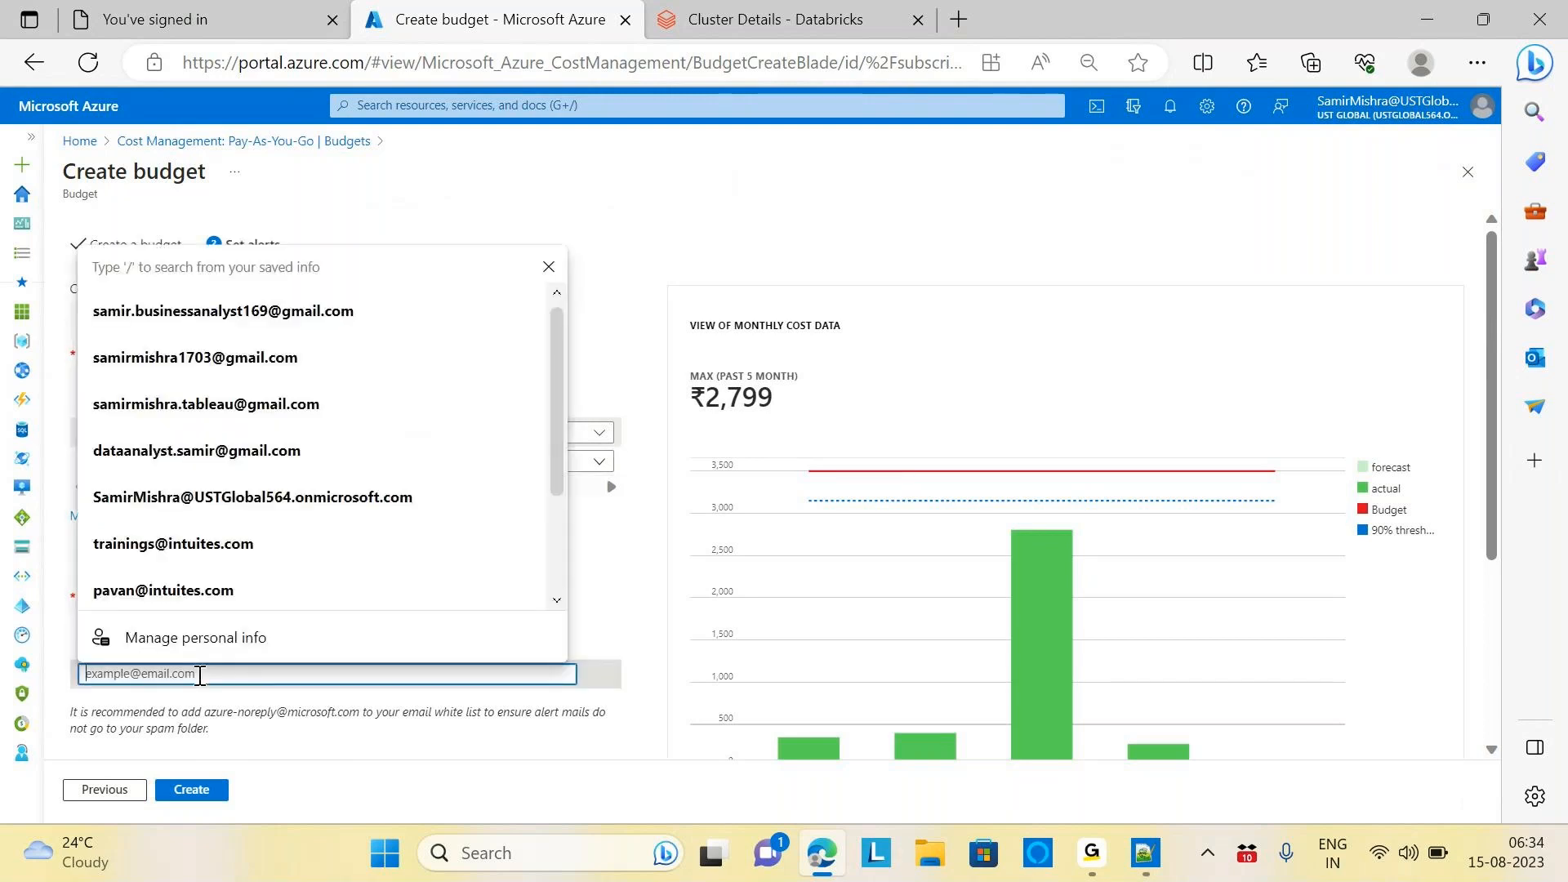
left_click(286, 357)
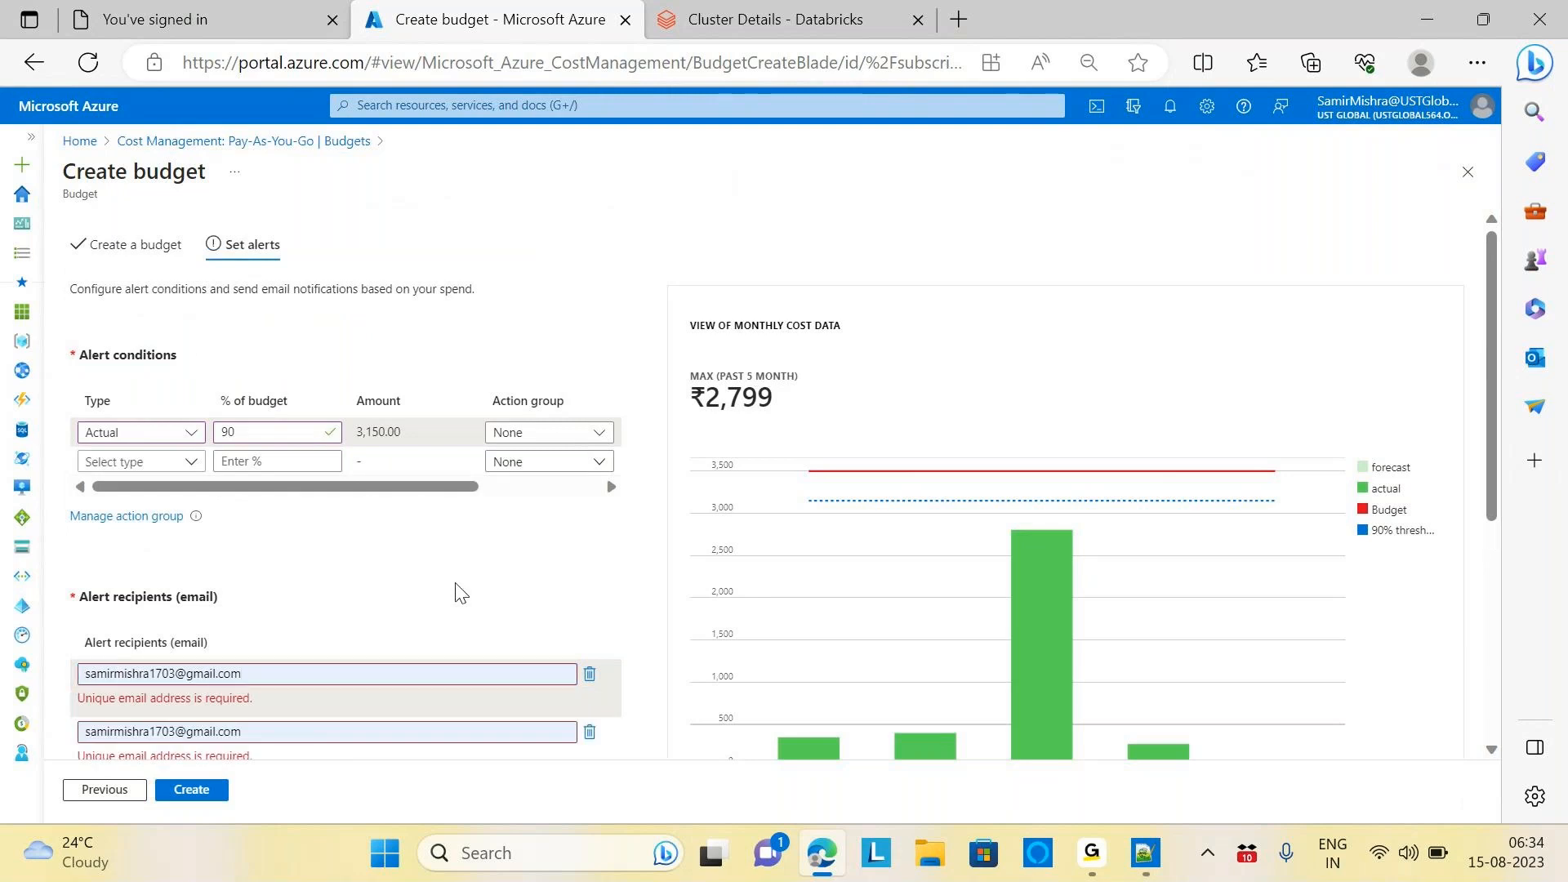
left_click(304, 670)
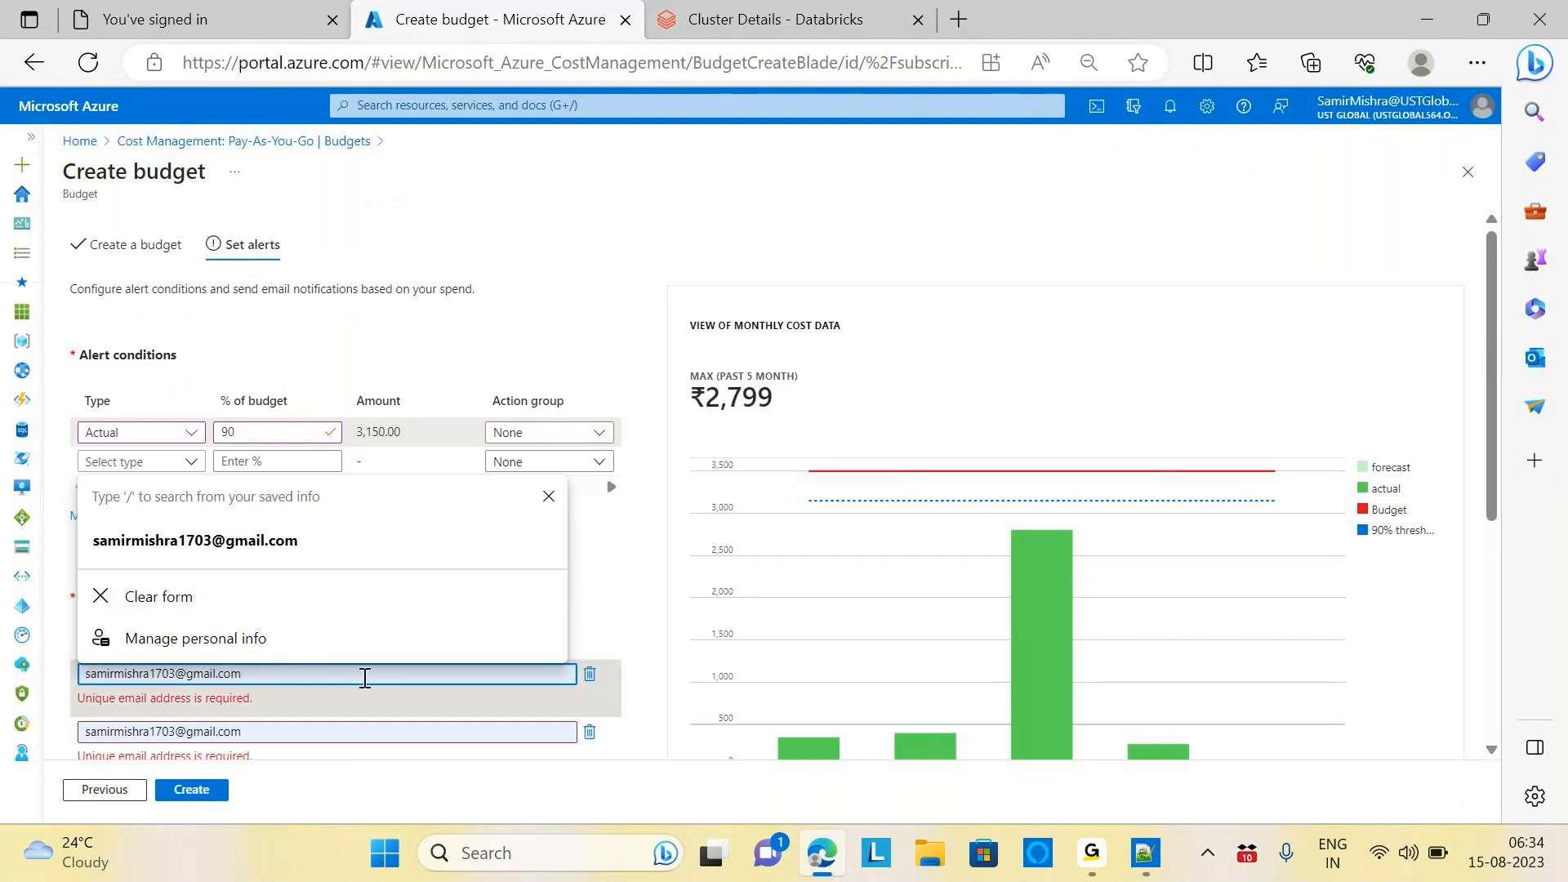
key("ctrl+a")
key("BackSpace")
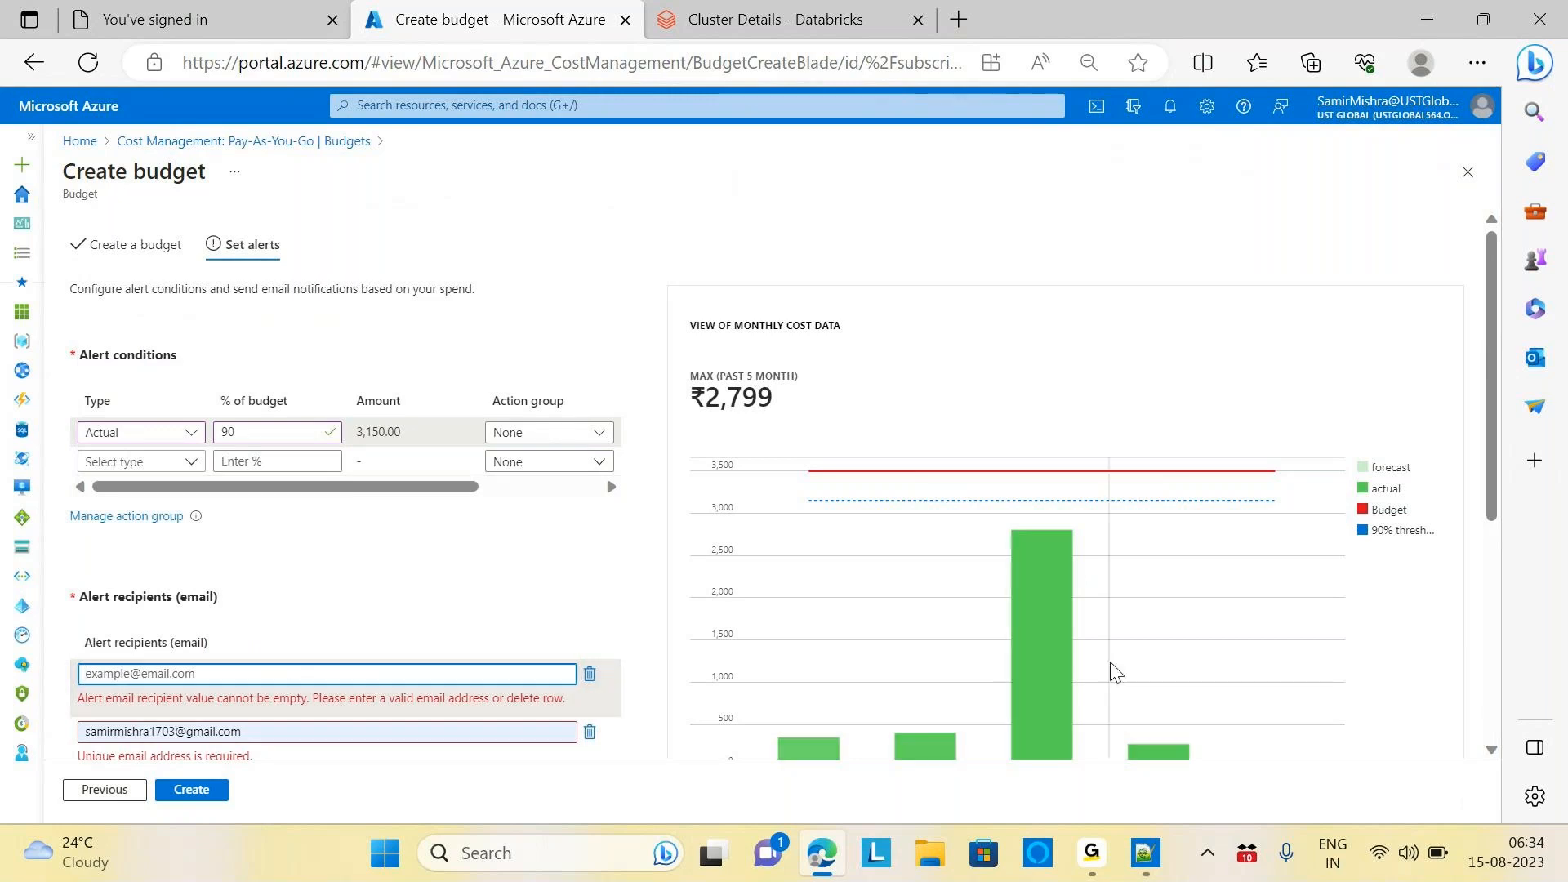
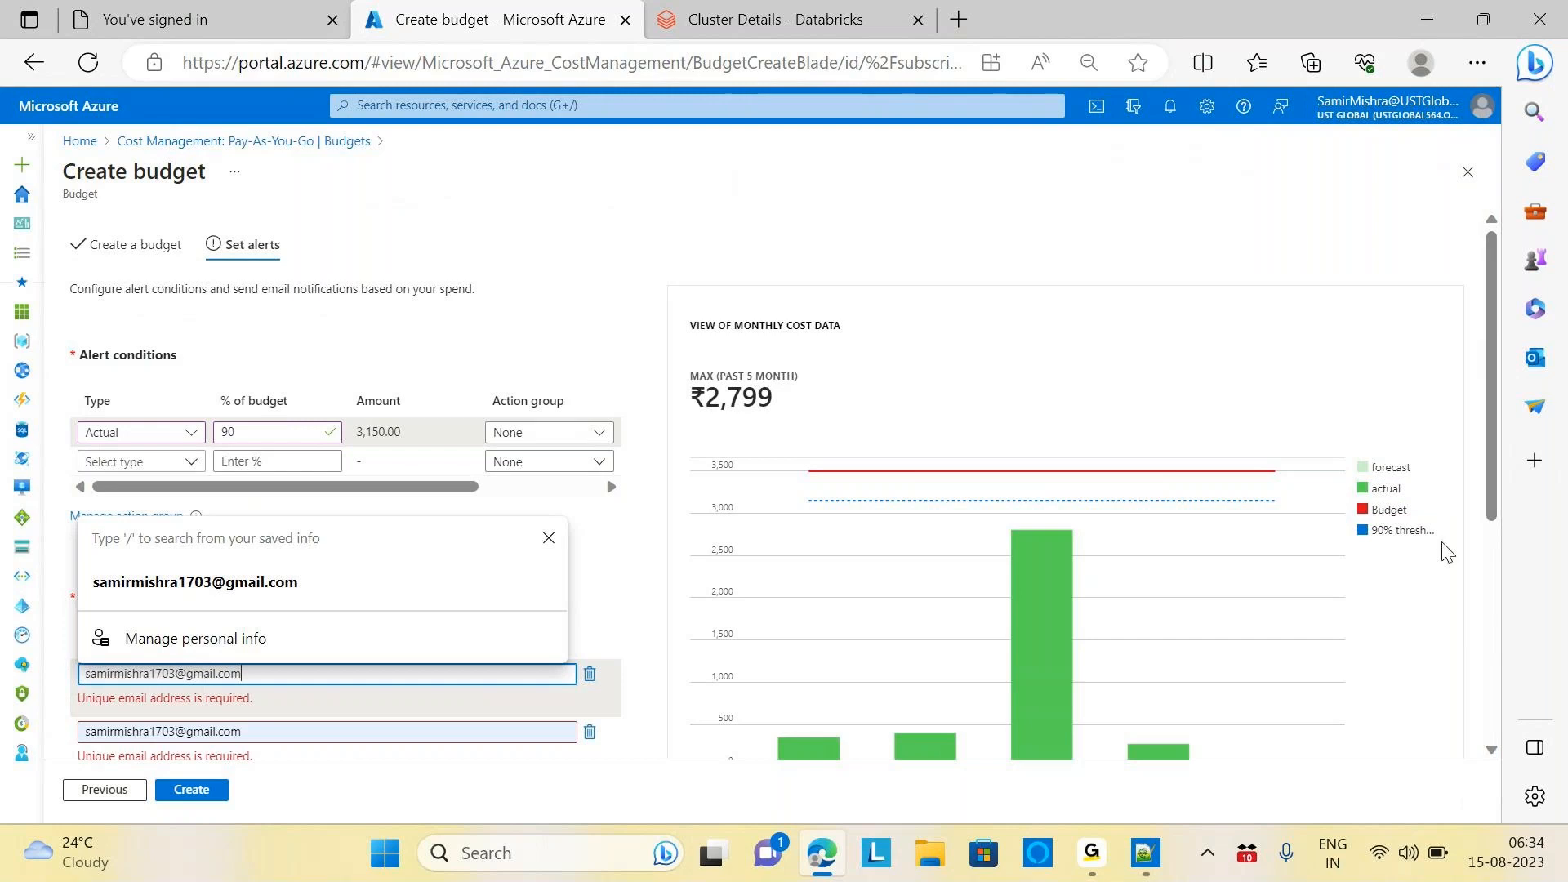
Type the personal e-mail address into both recipient rows and dismiss the suggestions
left_click(245, 729)
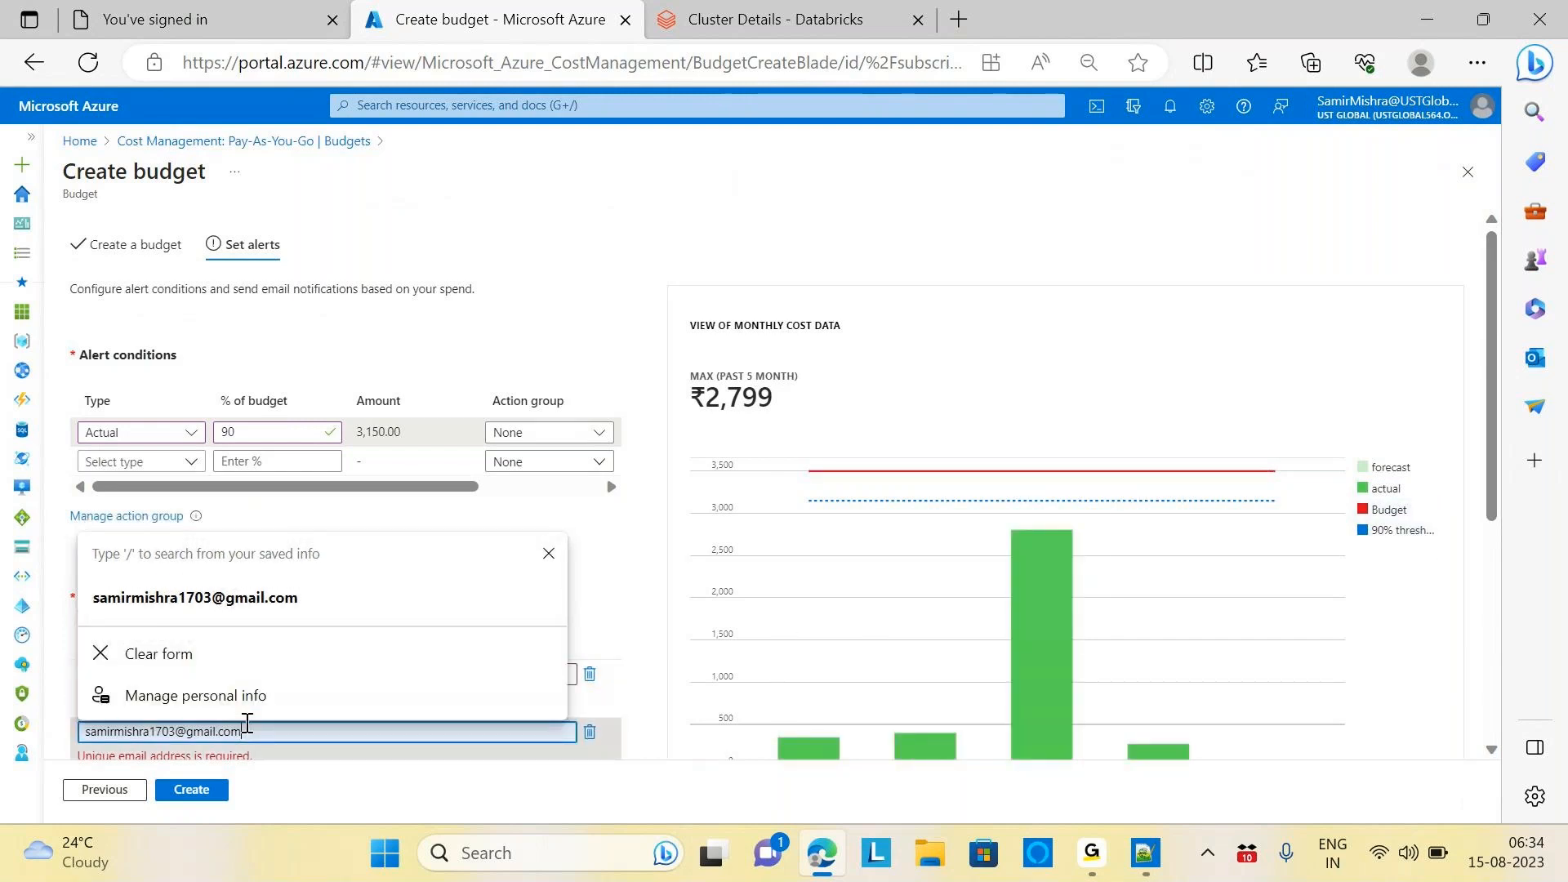
key("BackSpace")
key("BackSpace")
key("BackSpace")
key("BackSpace")
key("BackSpace")
key("BackSpace")
key("BackSpace")
key("BackSpace")
key("BackSpace")
key("BackSpace")
key("BackSpace")
key("BackSpace")
key("BackSpace")
key("BackSpace")
key("BackSpace")
key("BackSpace")
key("BackSpace")
key("BackSpace")
key("BackSpace")
key("BackSpace")
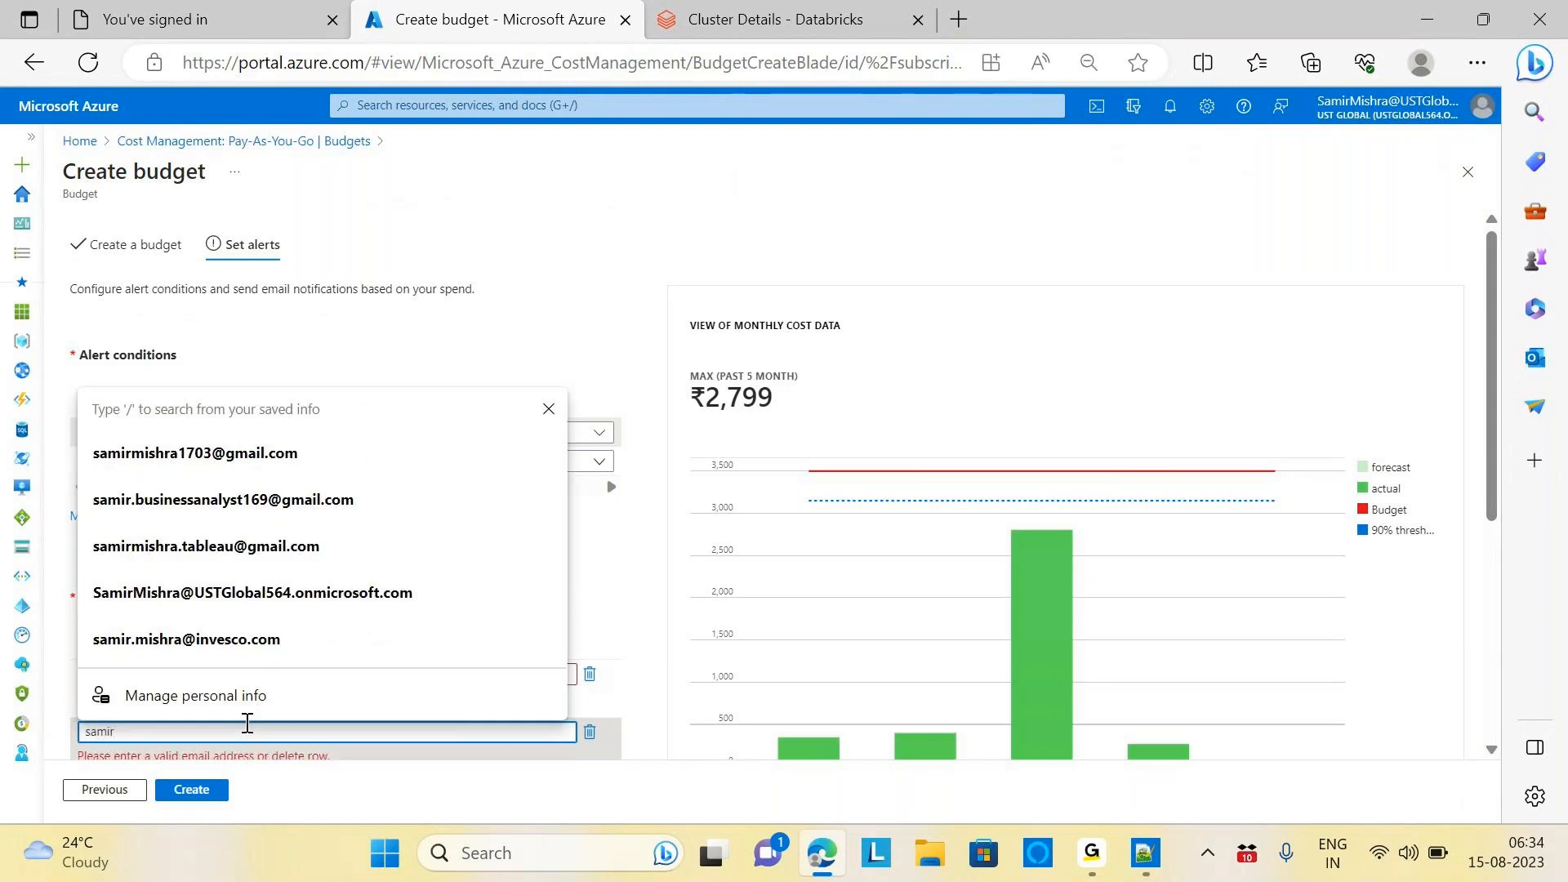
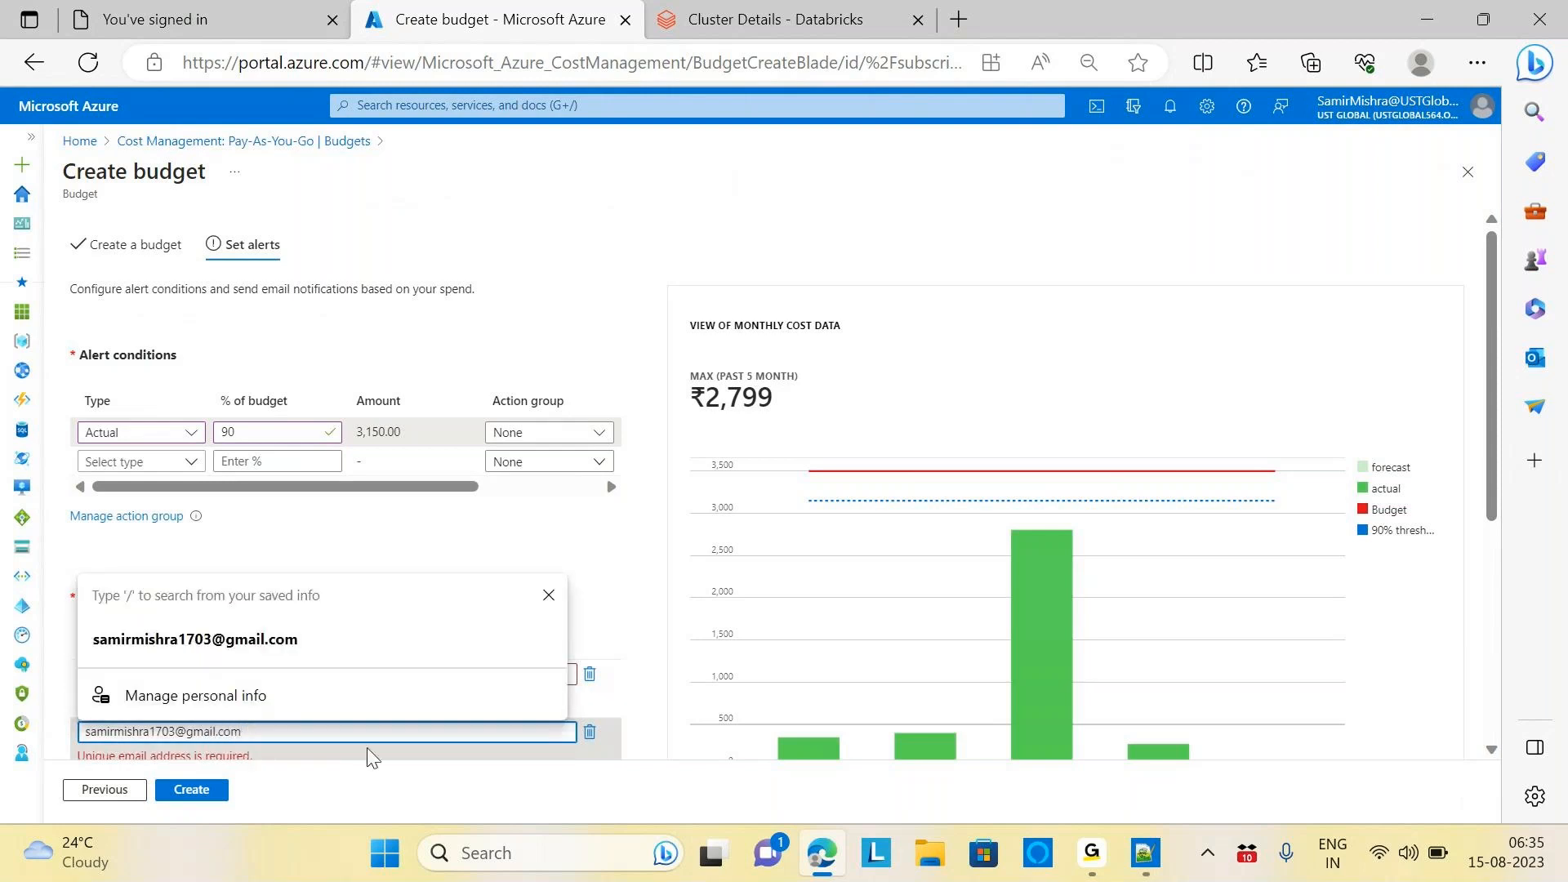
left_click(447, 785)
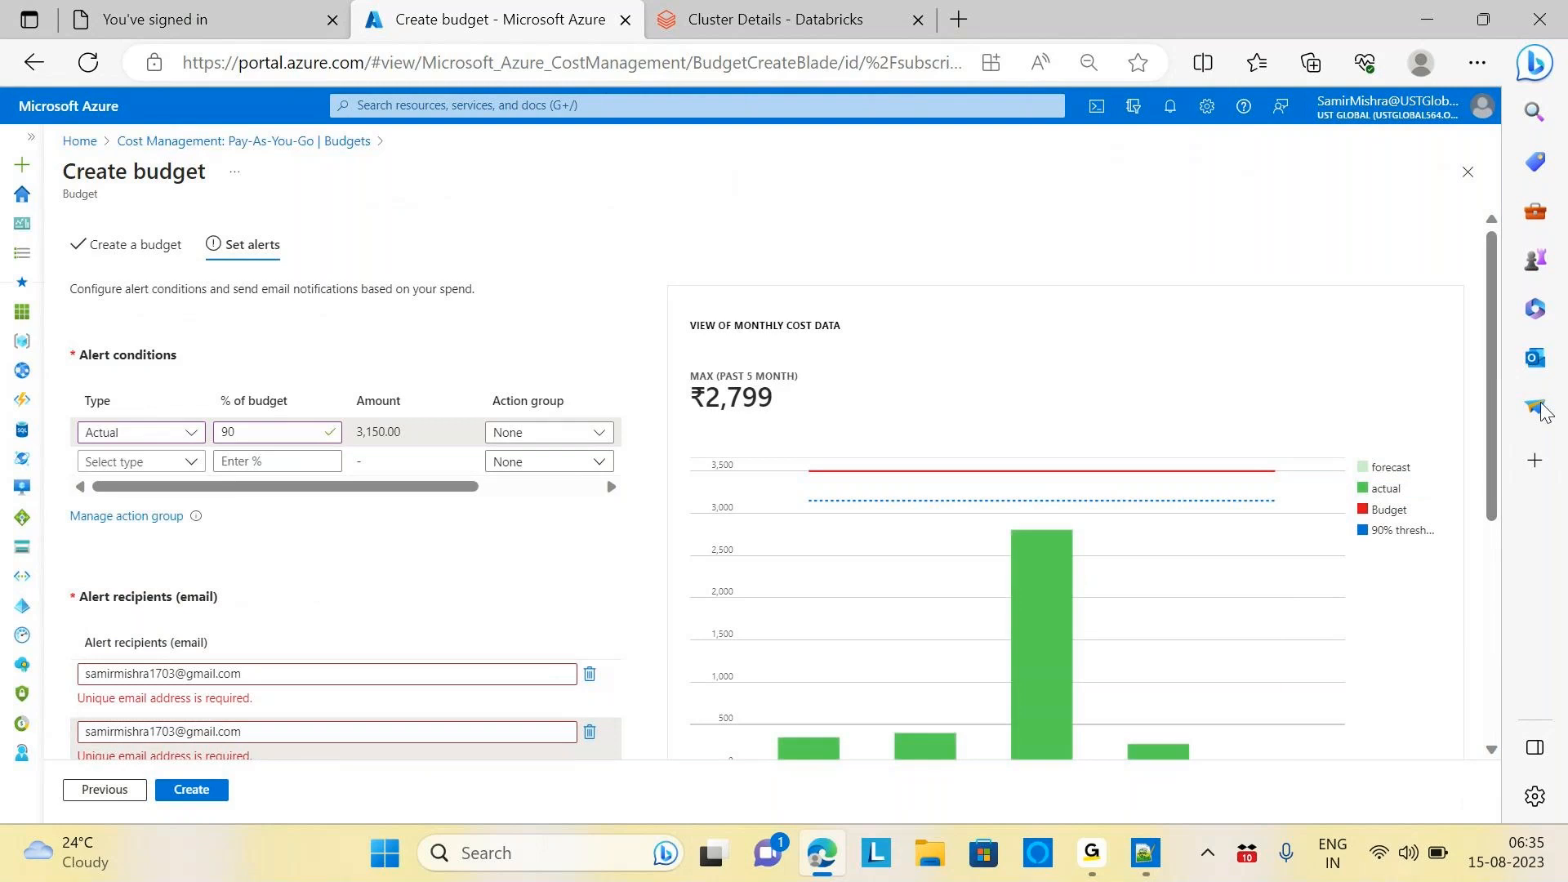
Clear the first alert recipient and refill it with the saved work address
left_click_drag(1487, 398, 1535, 591)
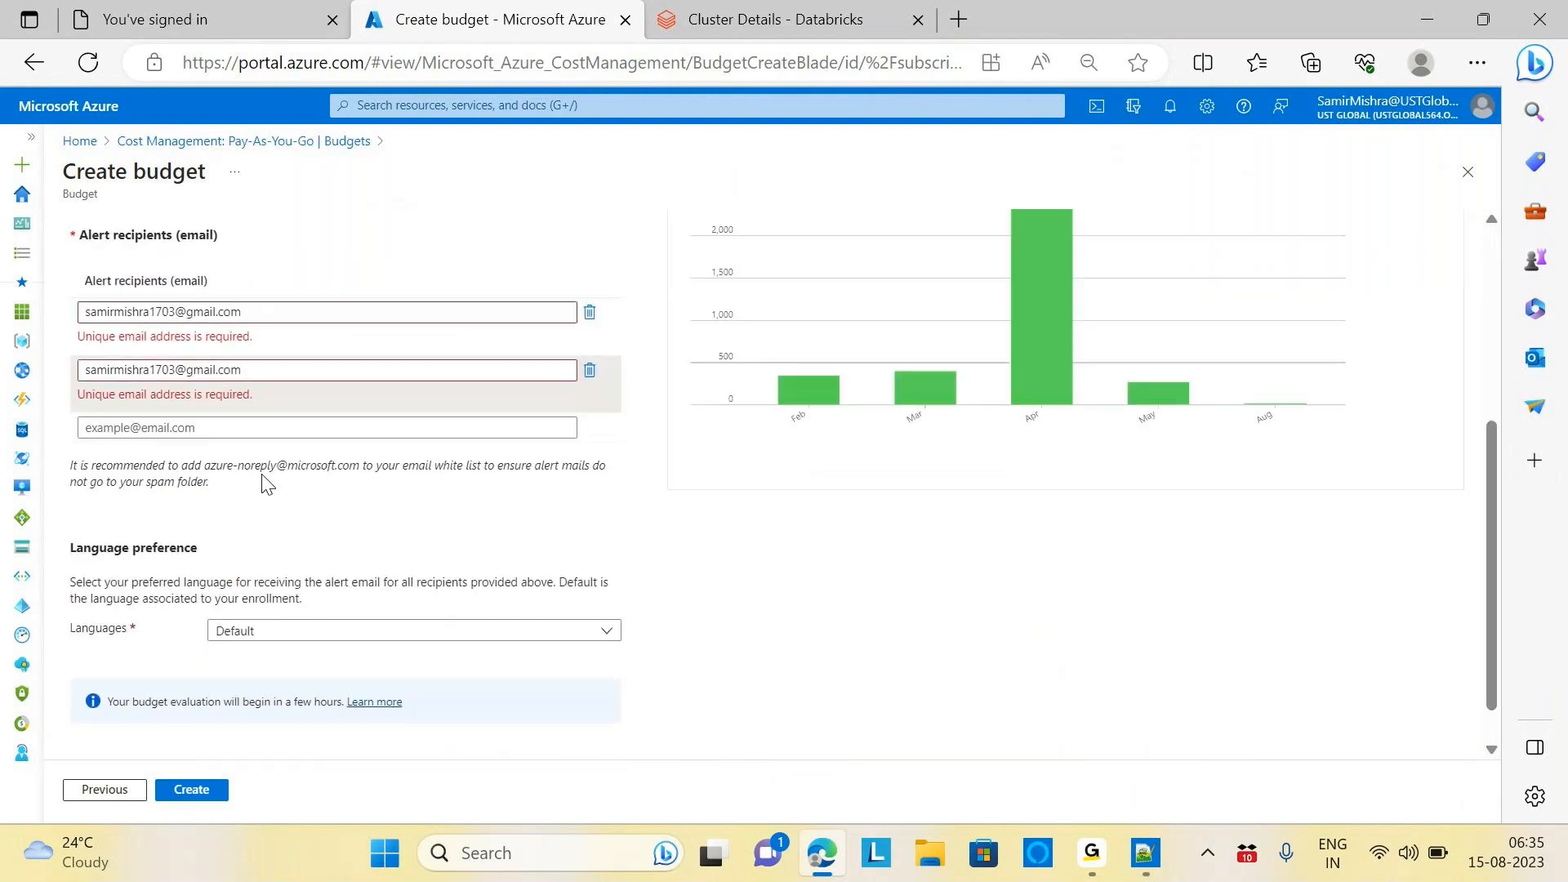
left_click(261, 311)
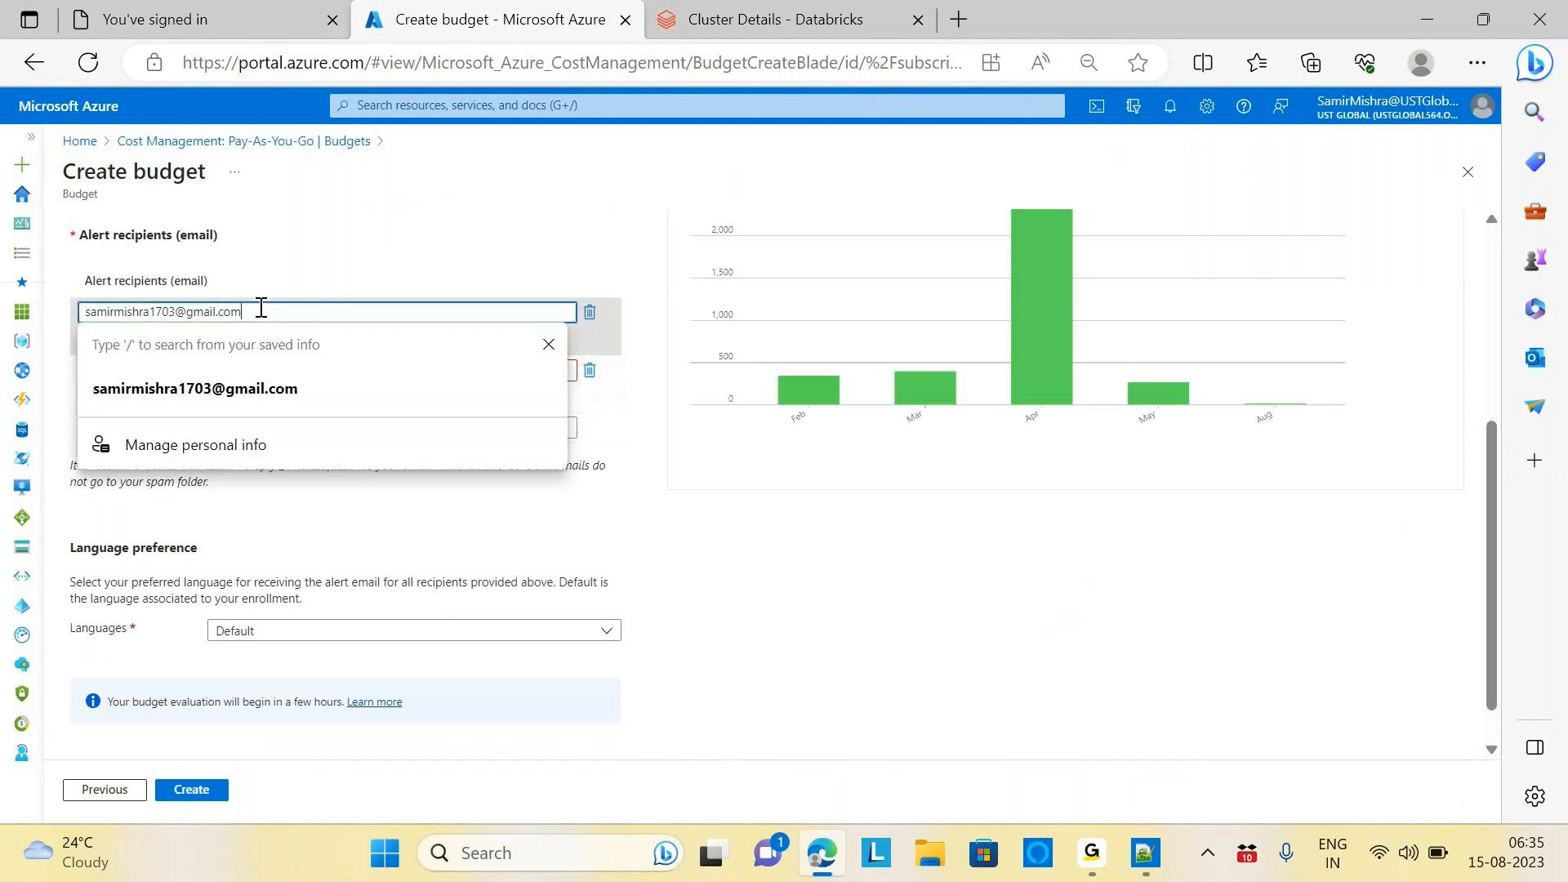
key("BackSpace")
key("BackSpace")
key("BackSpace")
key("BackSpace")
key("BackSpace")
key("BackSpace")
key("BackSpace")
key("BackSpace")
key("BackSpace")
key("BackSpace")
key("BackSpace")
key("BackSpace")
key("BackSpace")
key("BackSpace")
key("BackSpace")
key("BackSpace")
key("BackSpace")
key("BackSpace")
key("BackSpace")
key("BackSpace")
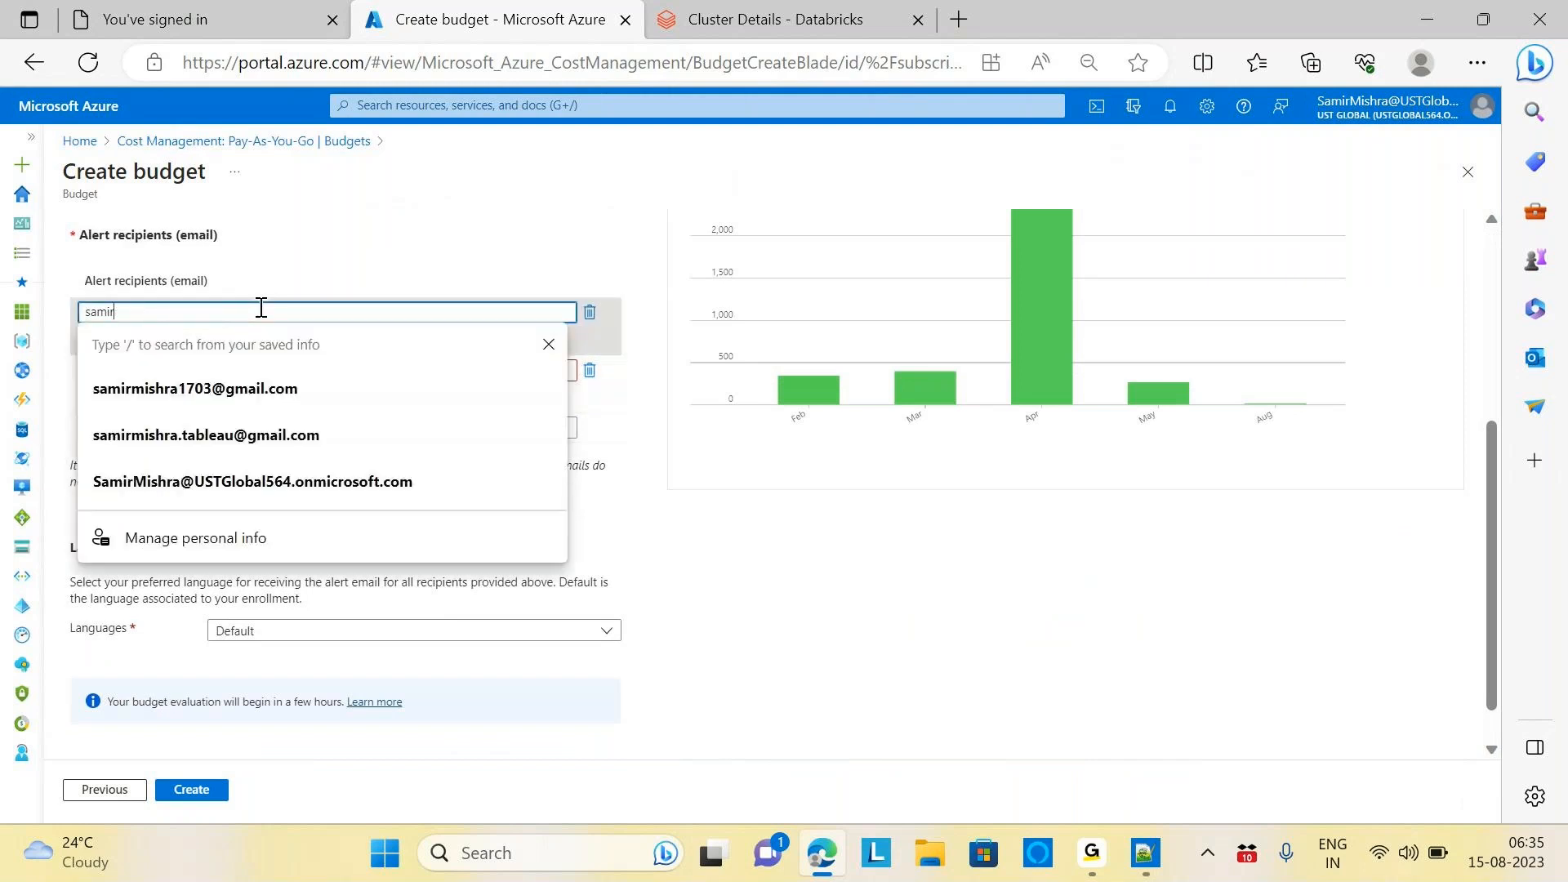
key("BackSpace")
key("BackSpace")
key("BackSpace")
key("BackSpace")
key("BackSpace")
key("Escape")
left_click(261, 310)
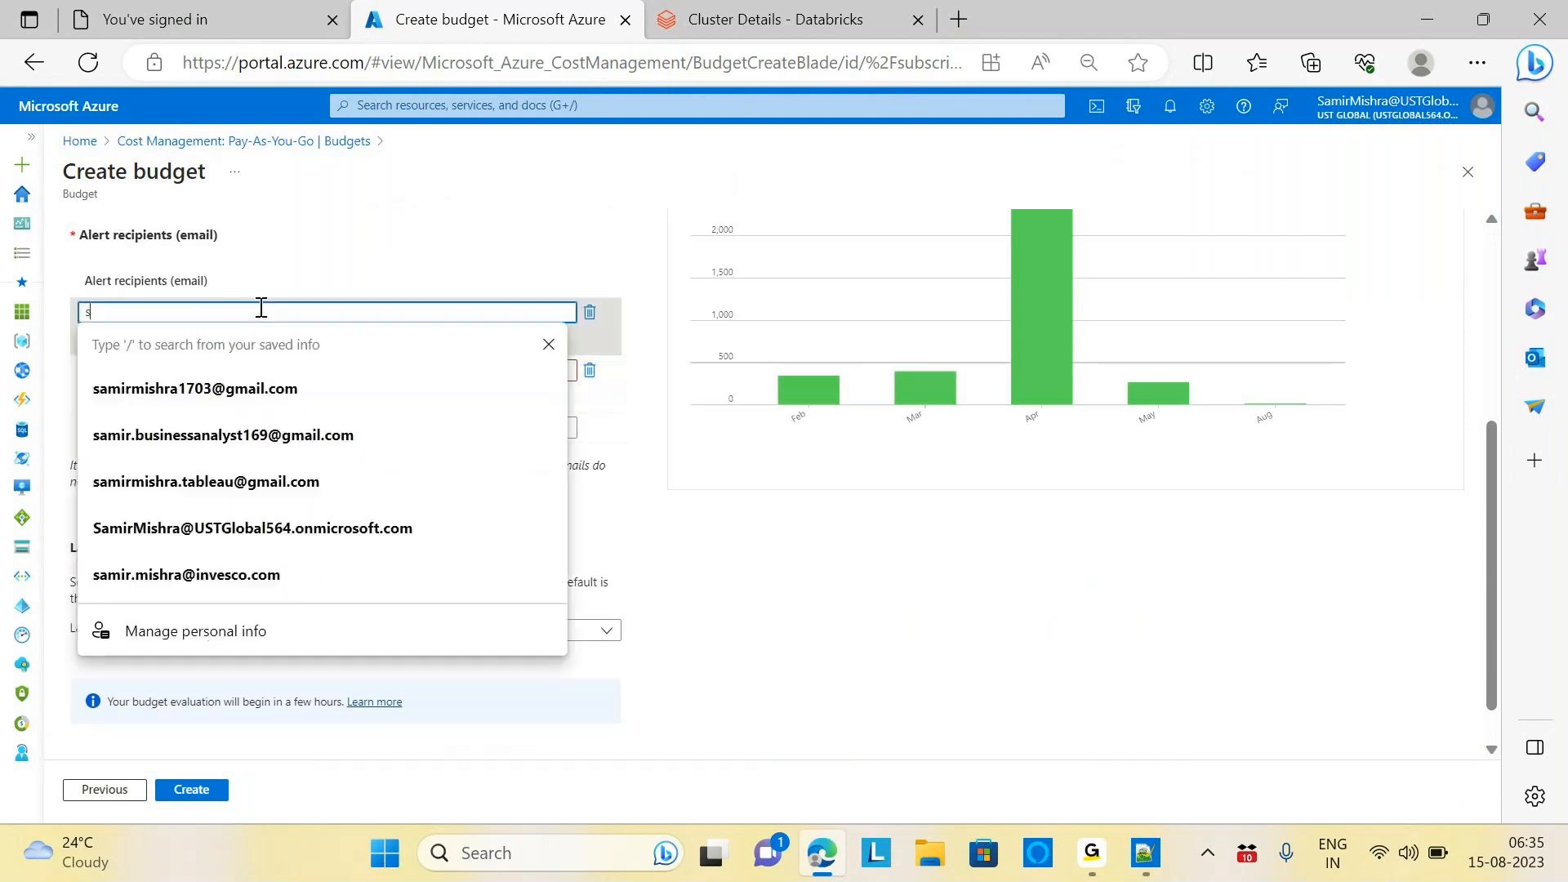
left_click(300, 534)
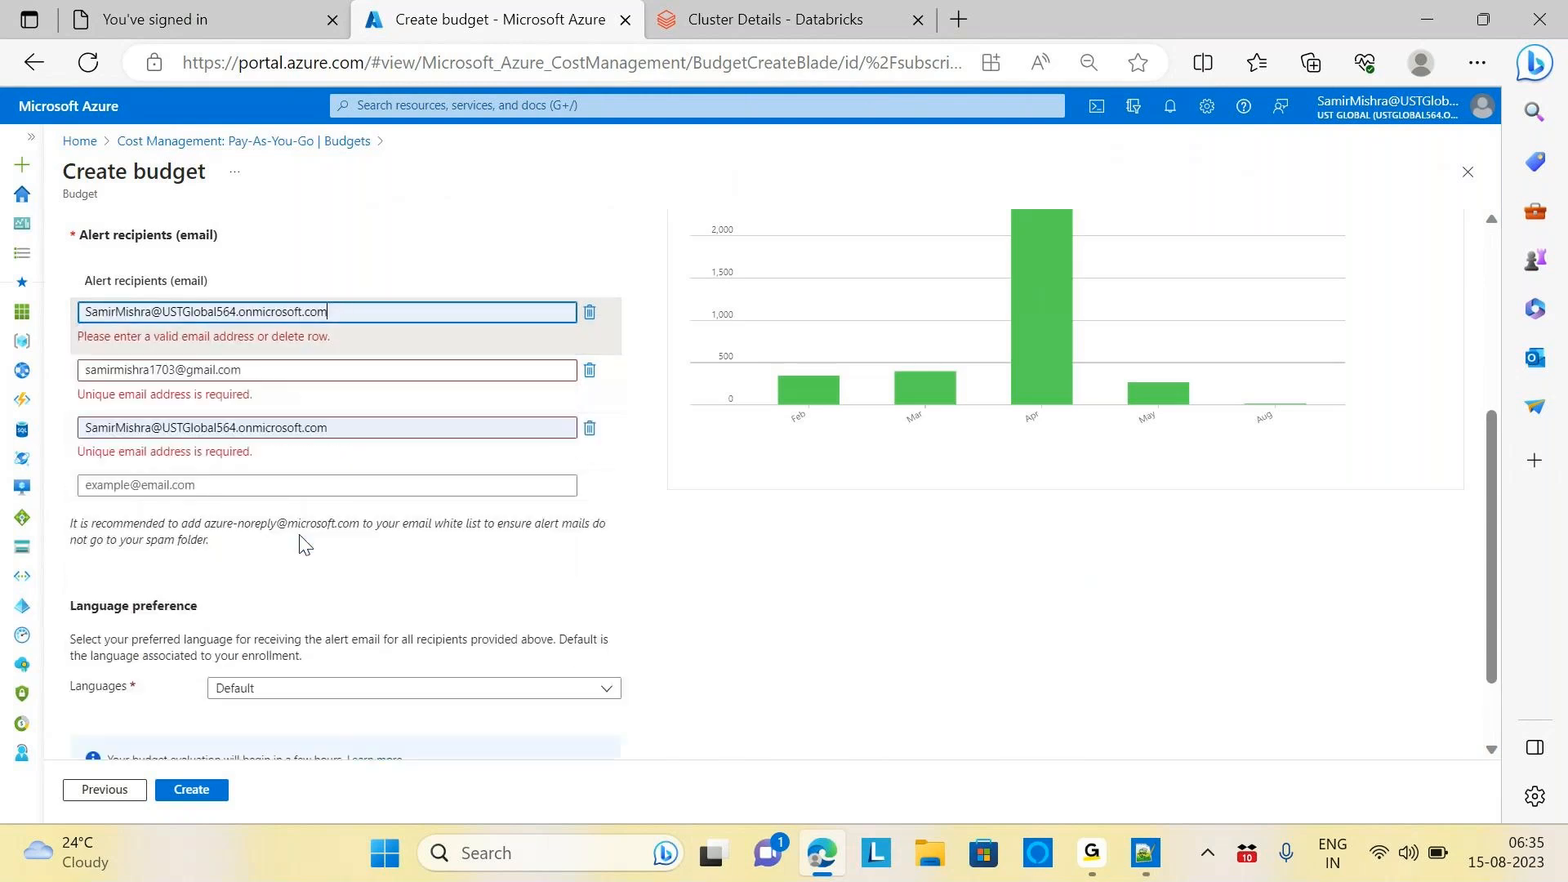
Edit the second and third recipients, keep Default language, and submit the budget
left_click(276, 372)
type("sam")
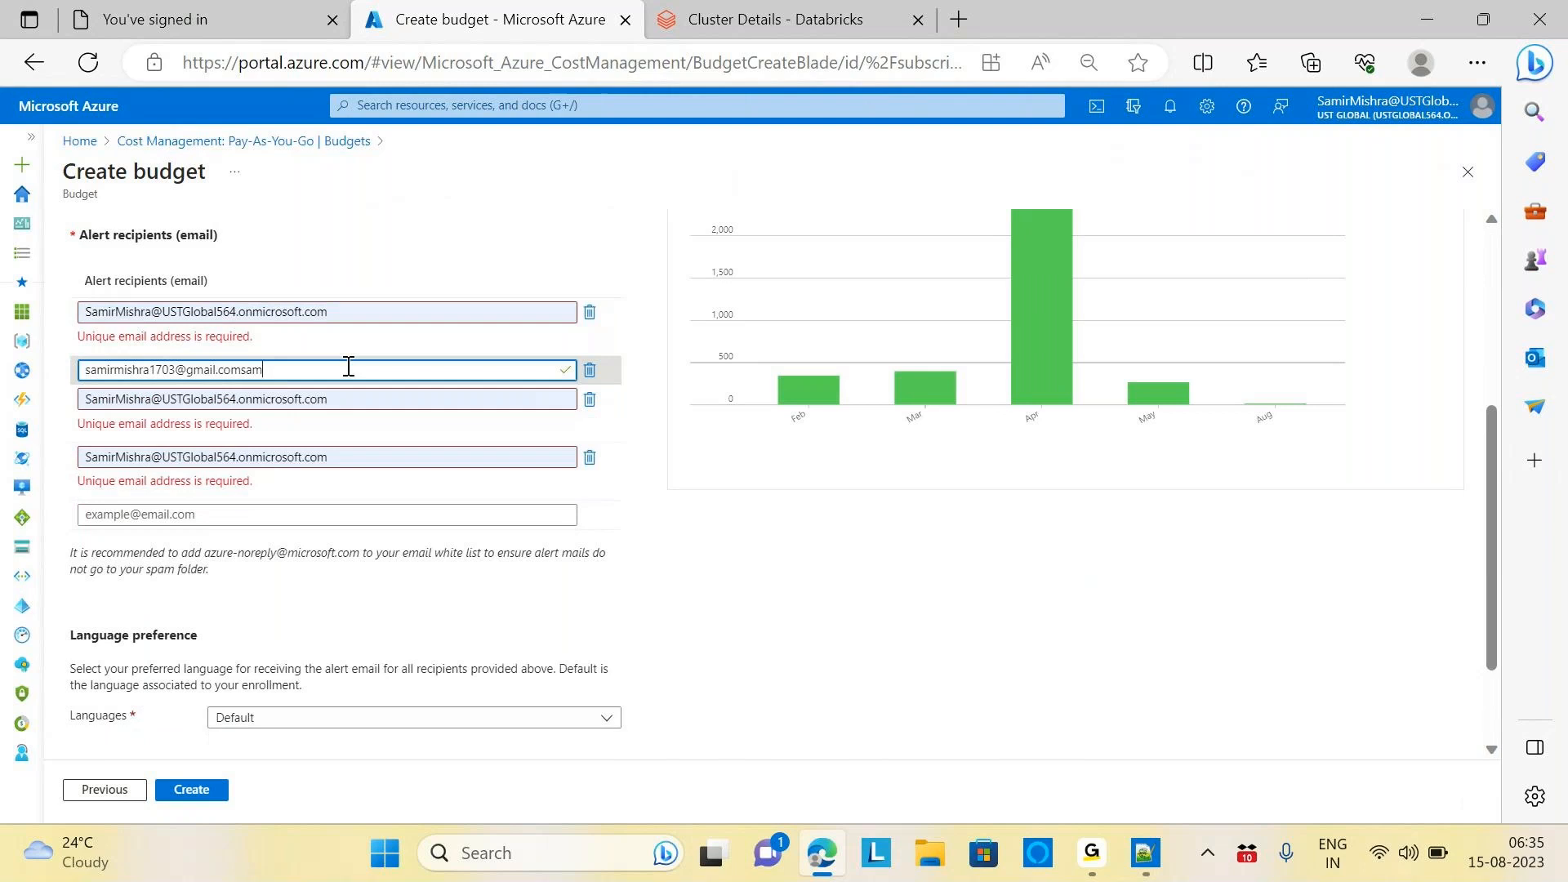
left_click(295, 400)
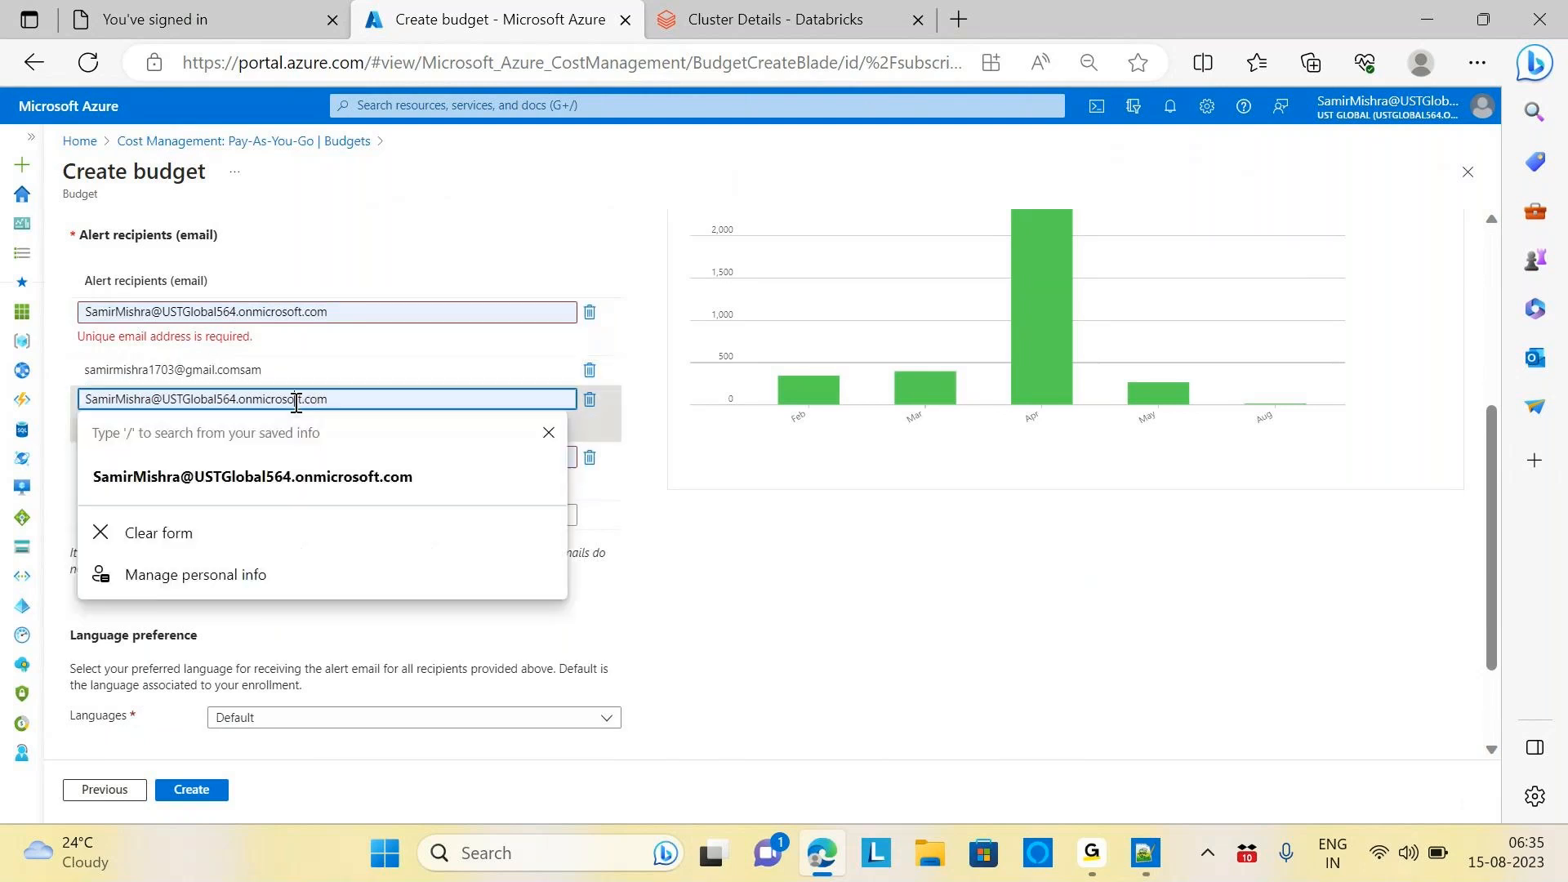
left_click(268, 473)
left_click(459, 592)
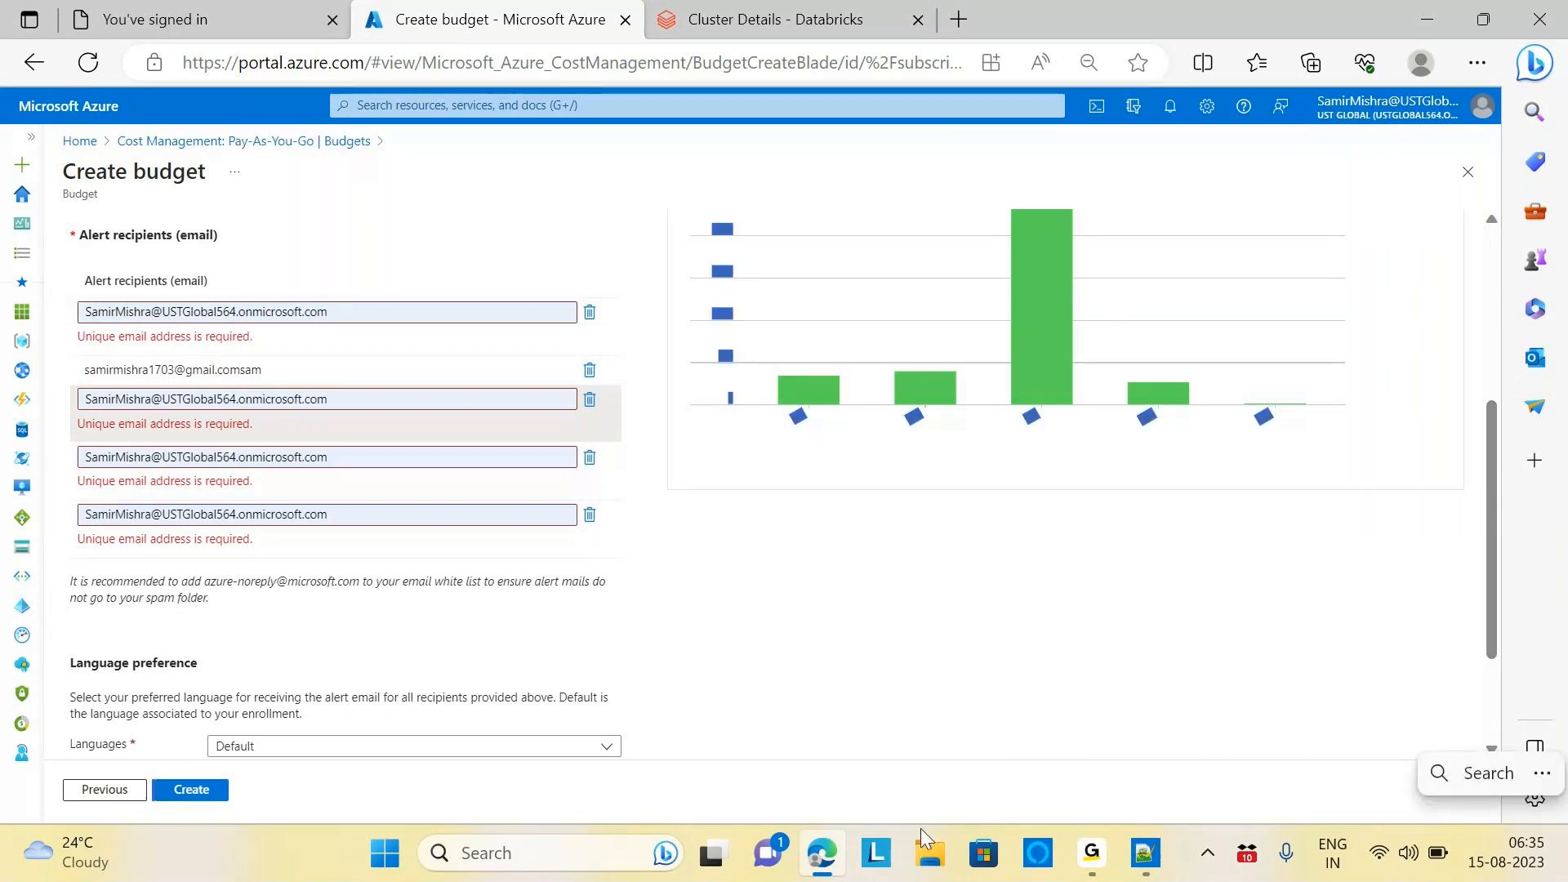
left_click(605, 745)
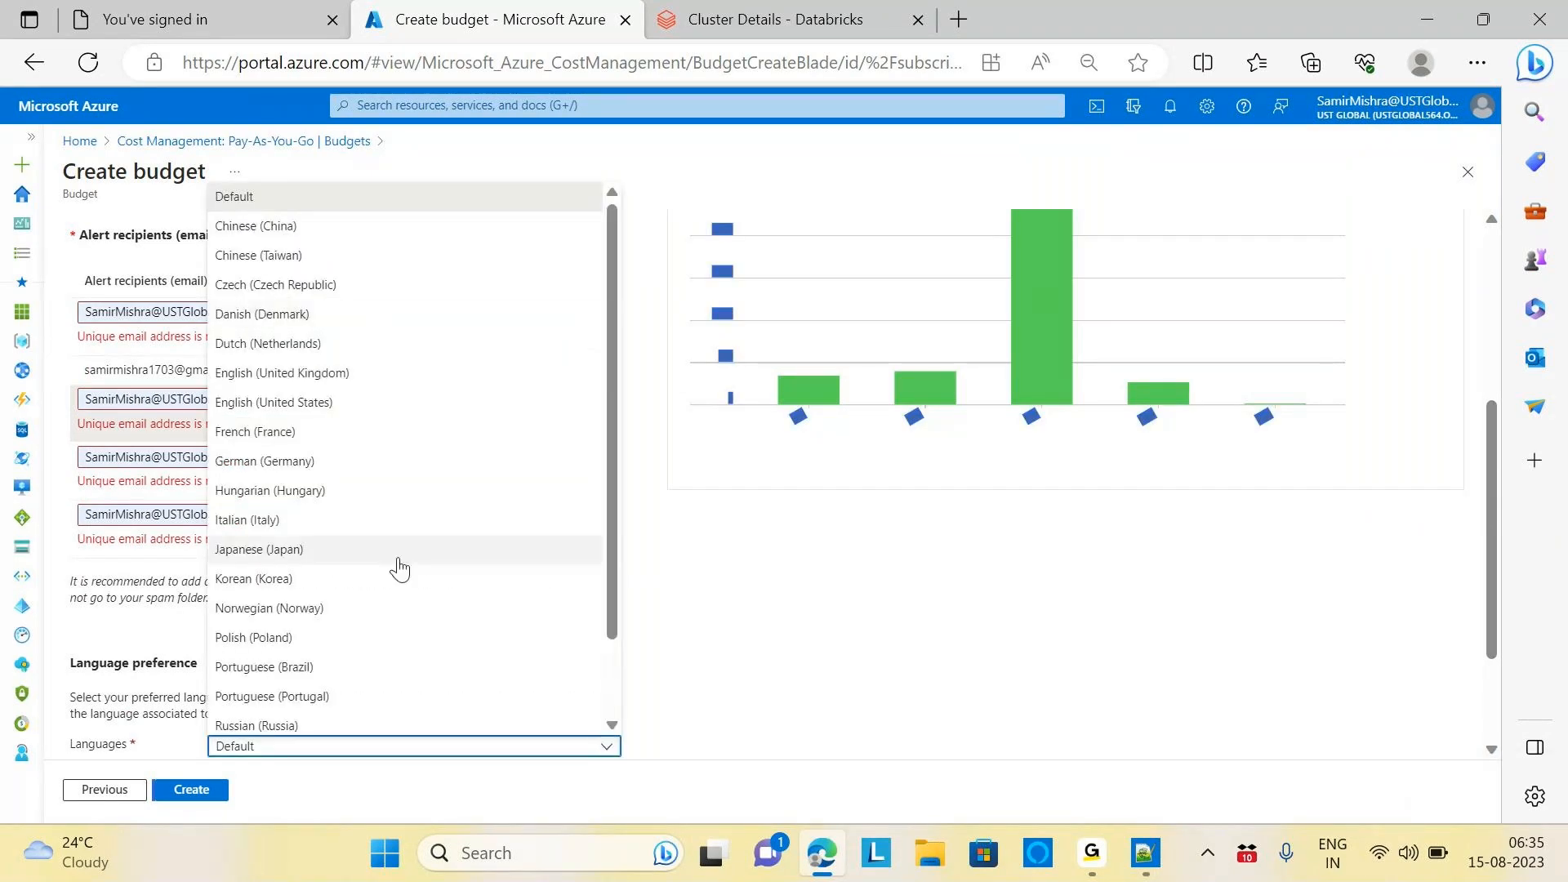
left_click(862, 623)
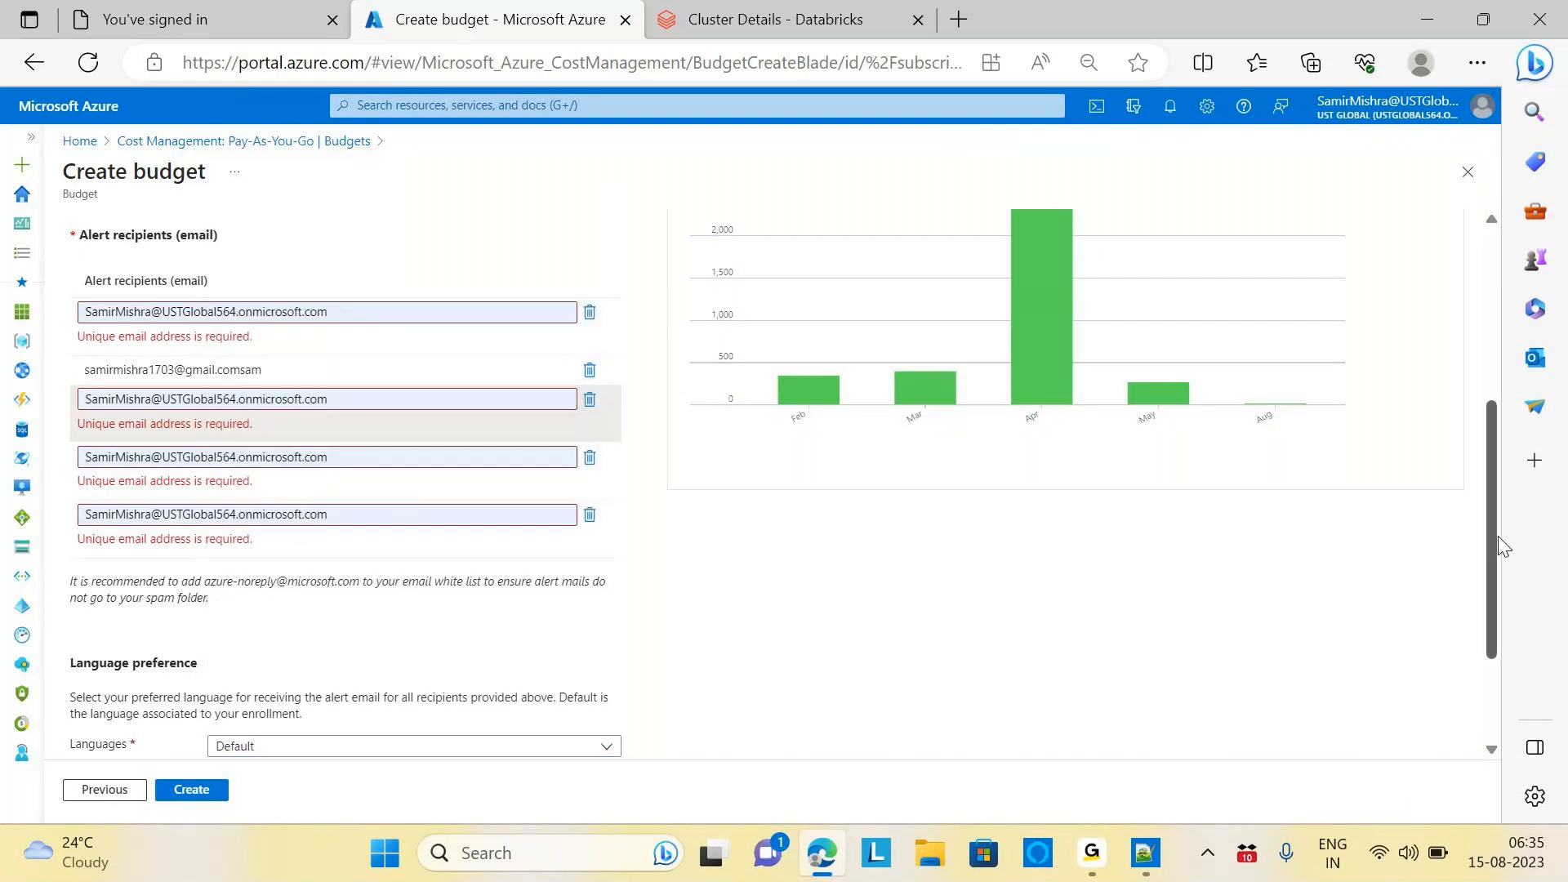
left_click(196, 799)
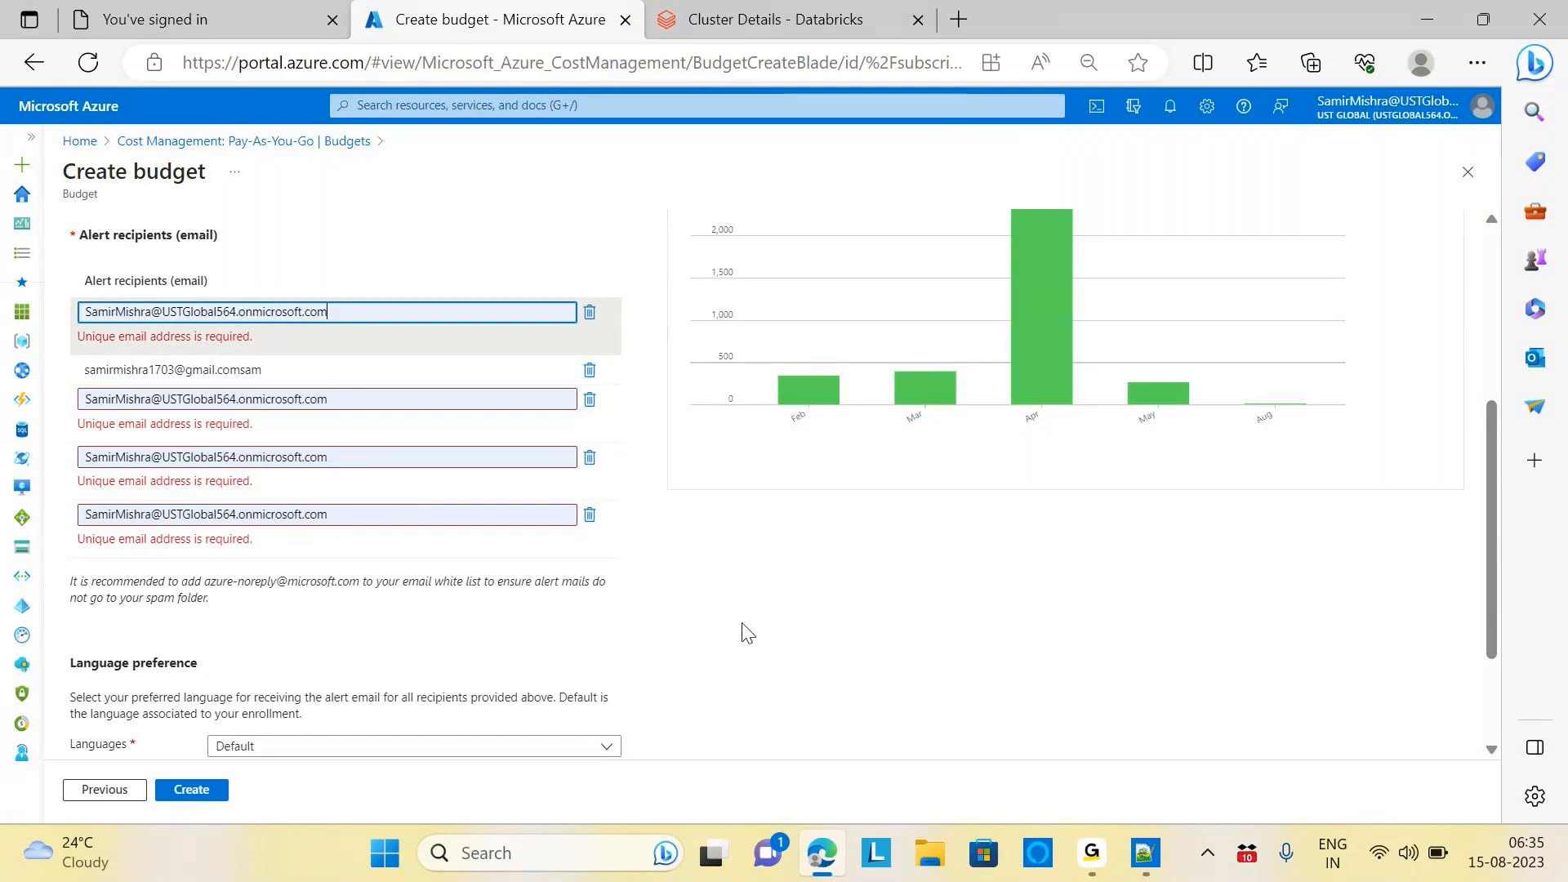
Delete four duplicate recipient rows and keep the alert language as Default
left_click(590, 315)
left_click(589, 343)
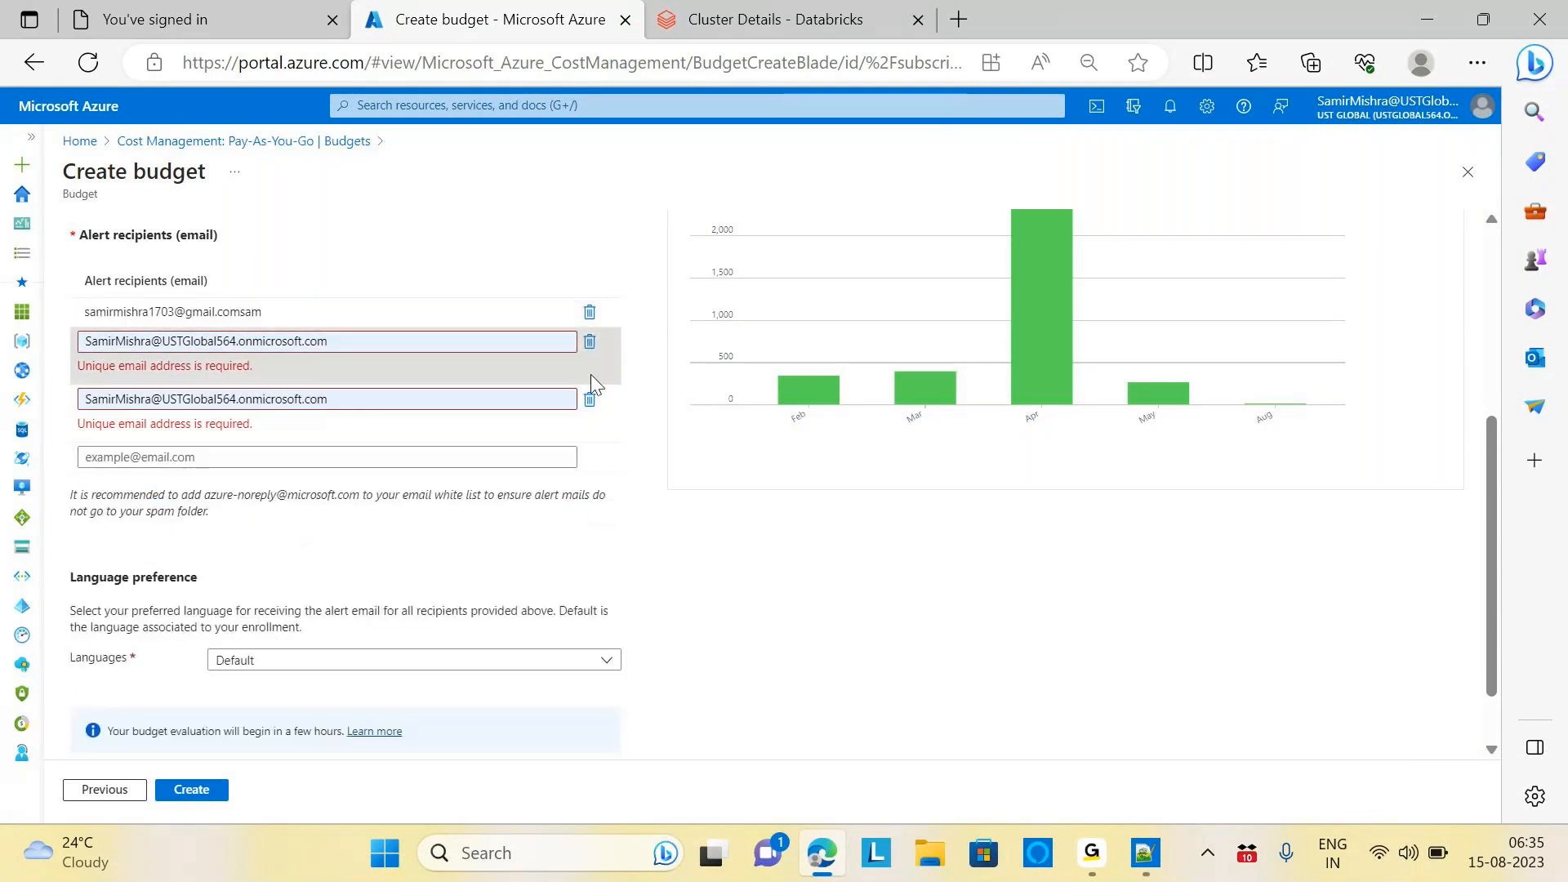
left_click(589, 398)
left_click(589, 342)
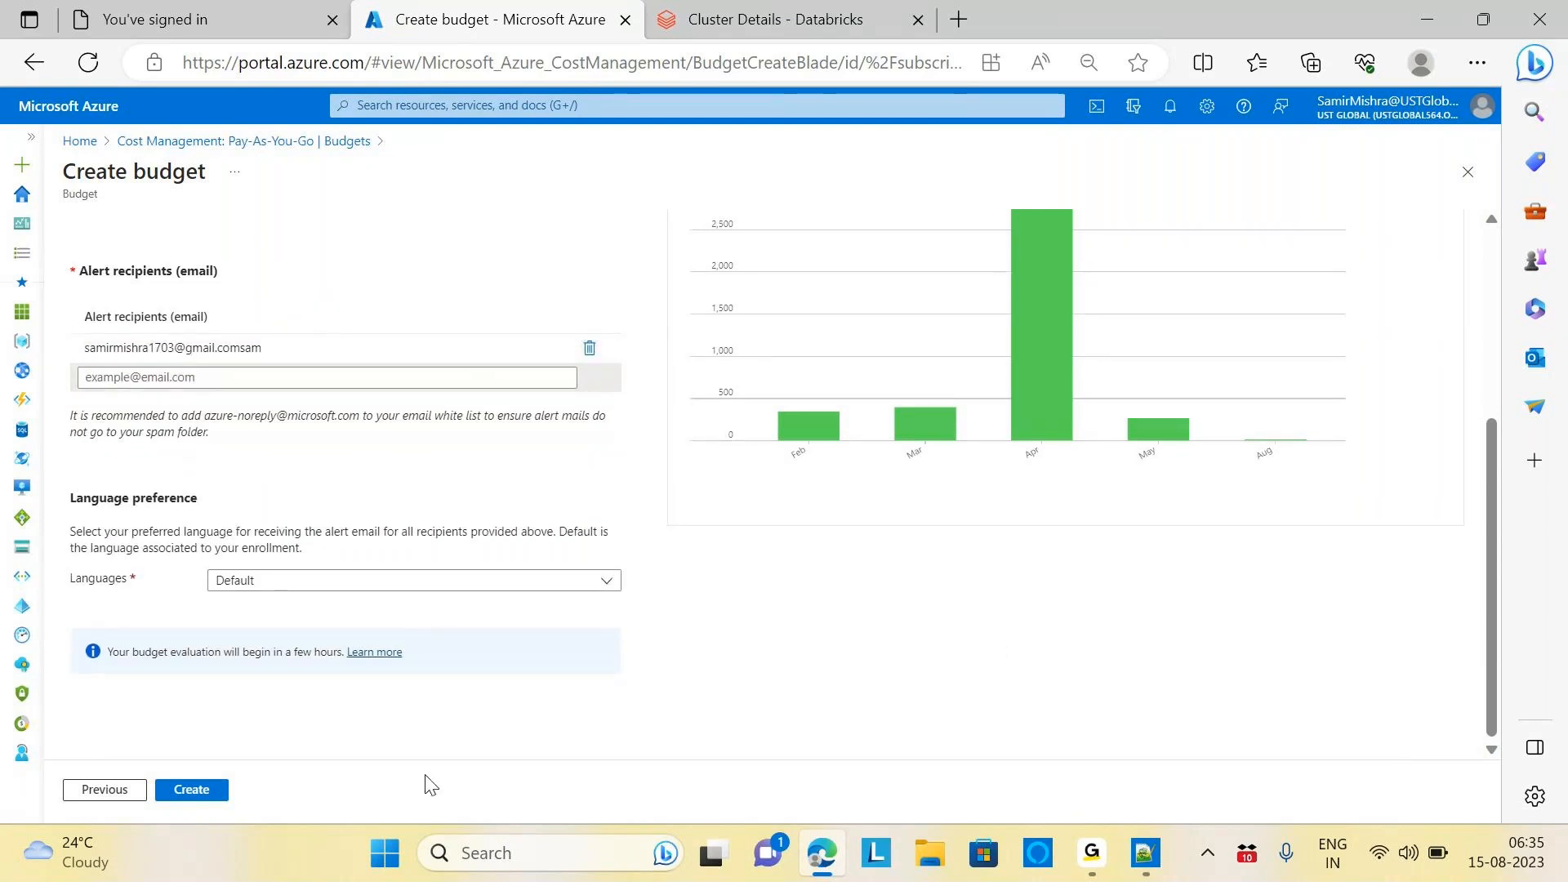
left_click(350, 590)
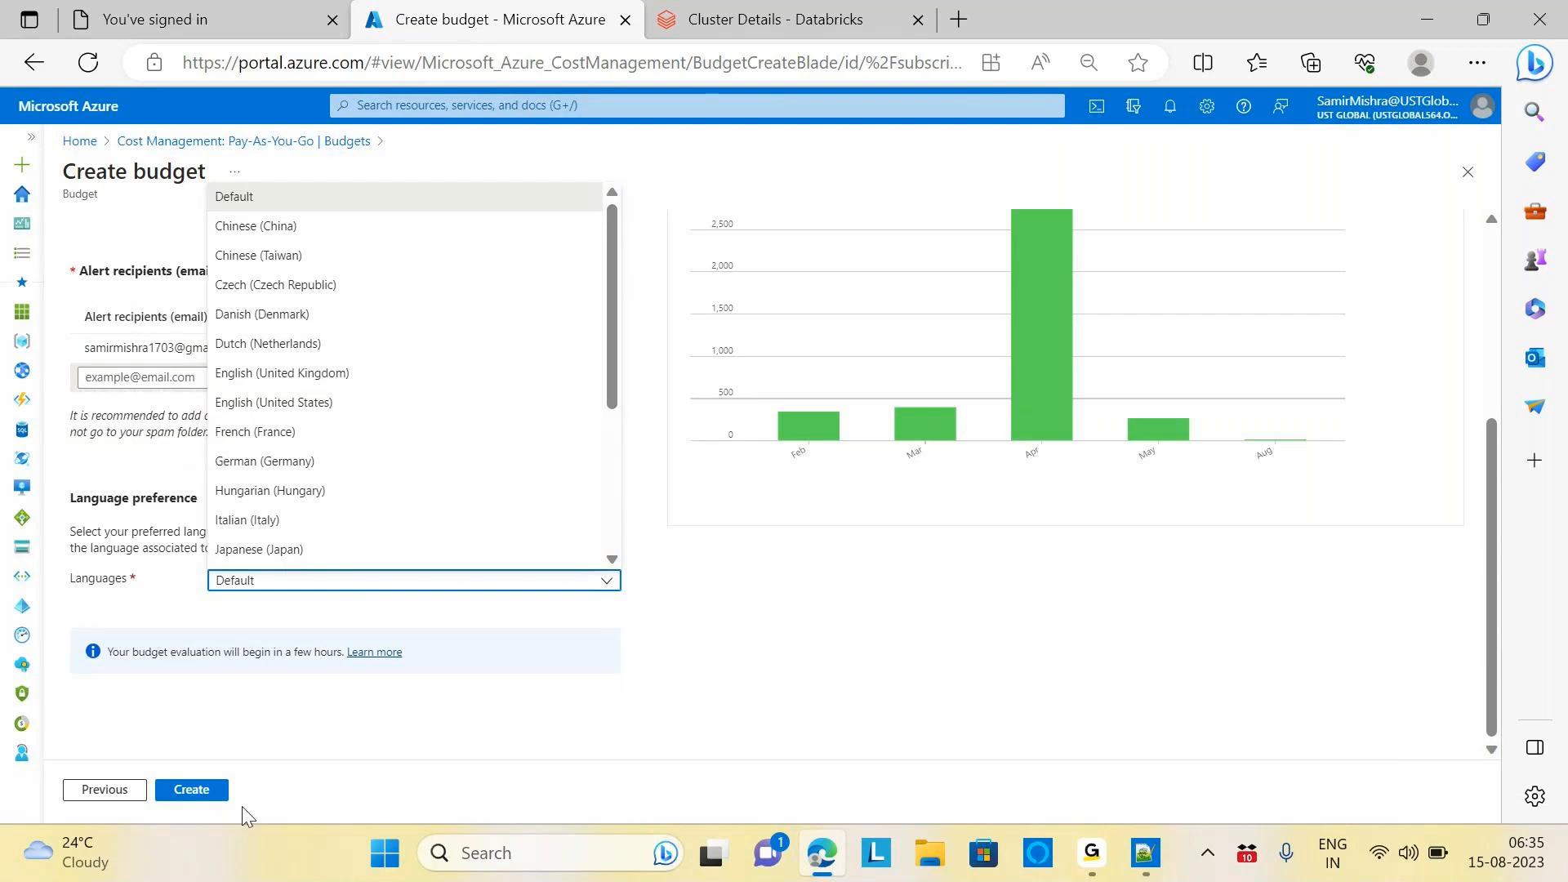
left_click(191, 790)
Create the budget and review Cost-Alerts at ₹3,500.00 with ₹0.00 evaluated spend
left_click(191, 791)
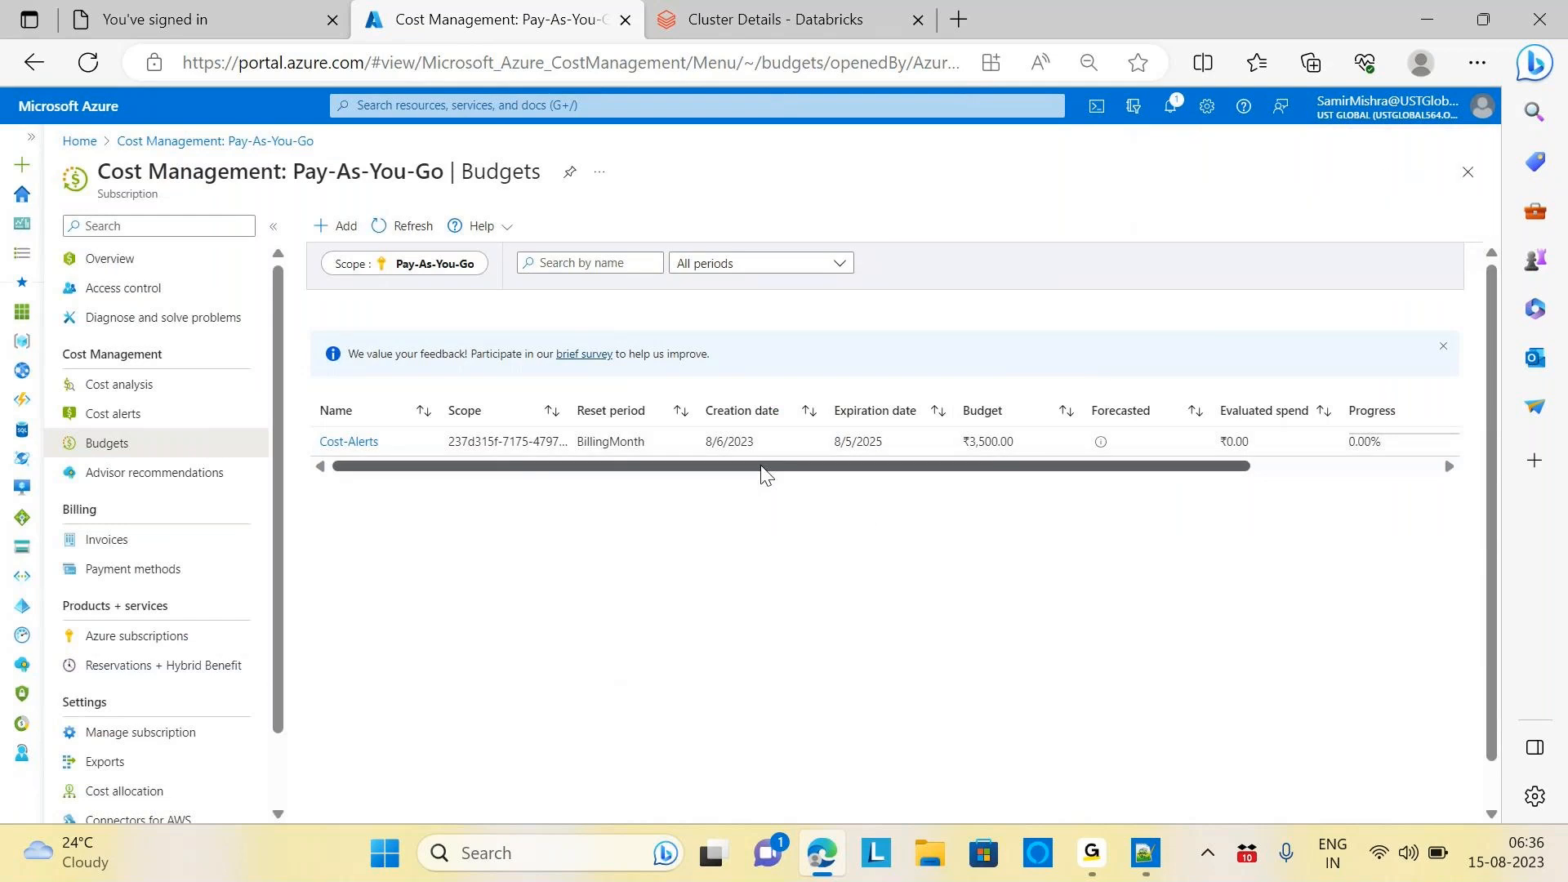
left_click_drag(764, 474, 695, 516)
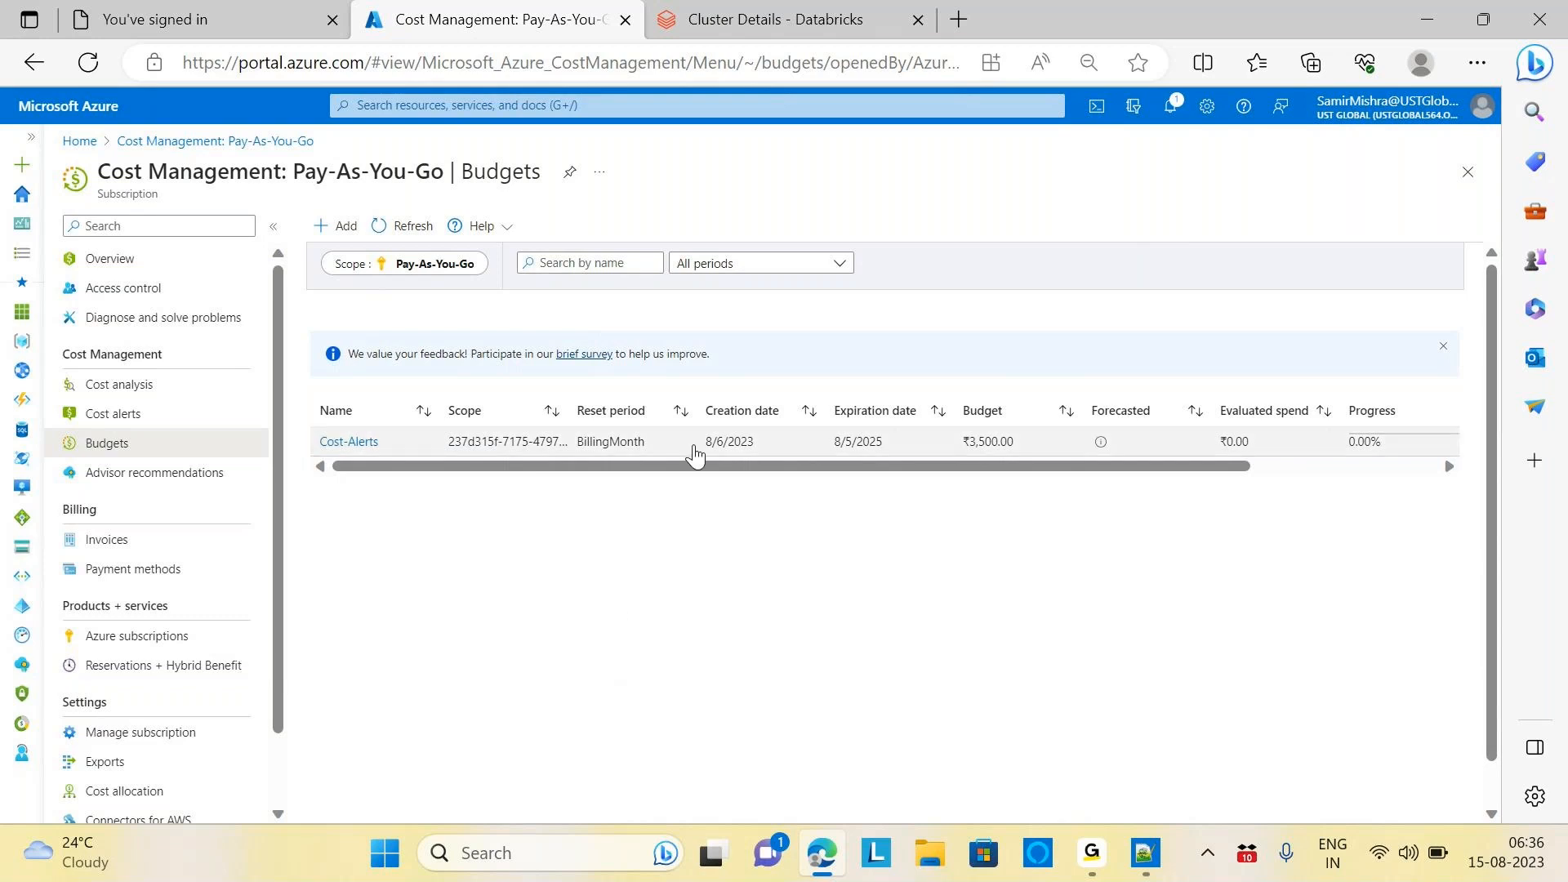
left_click_drag(707, 467, 674, 514)
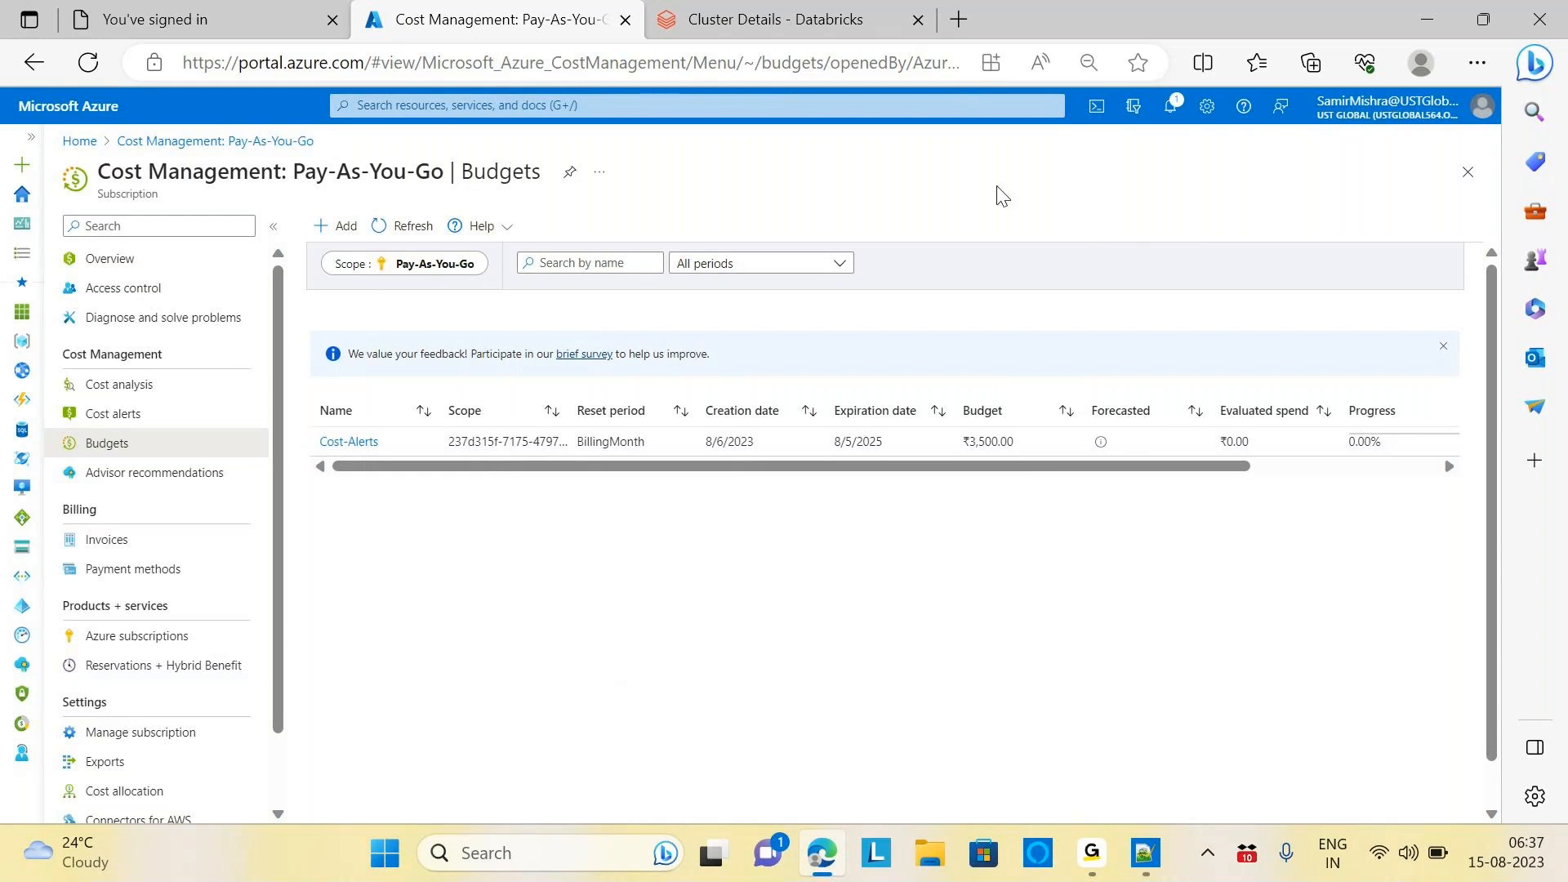
left_click_drag(977, 467, 773, 500)
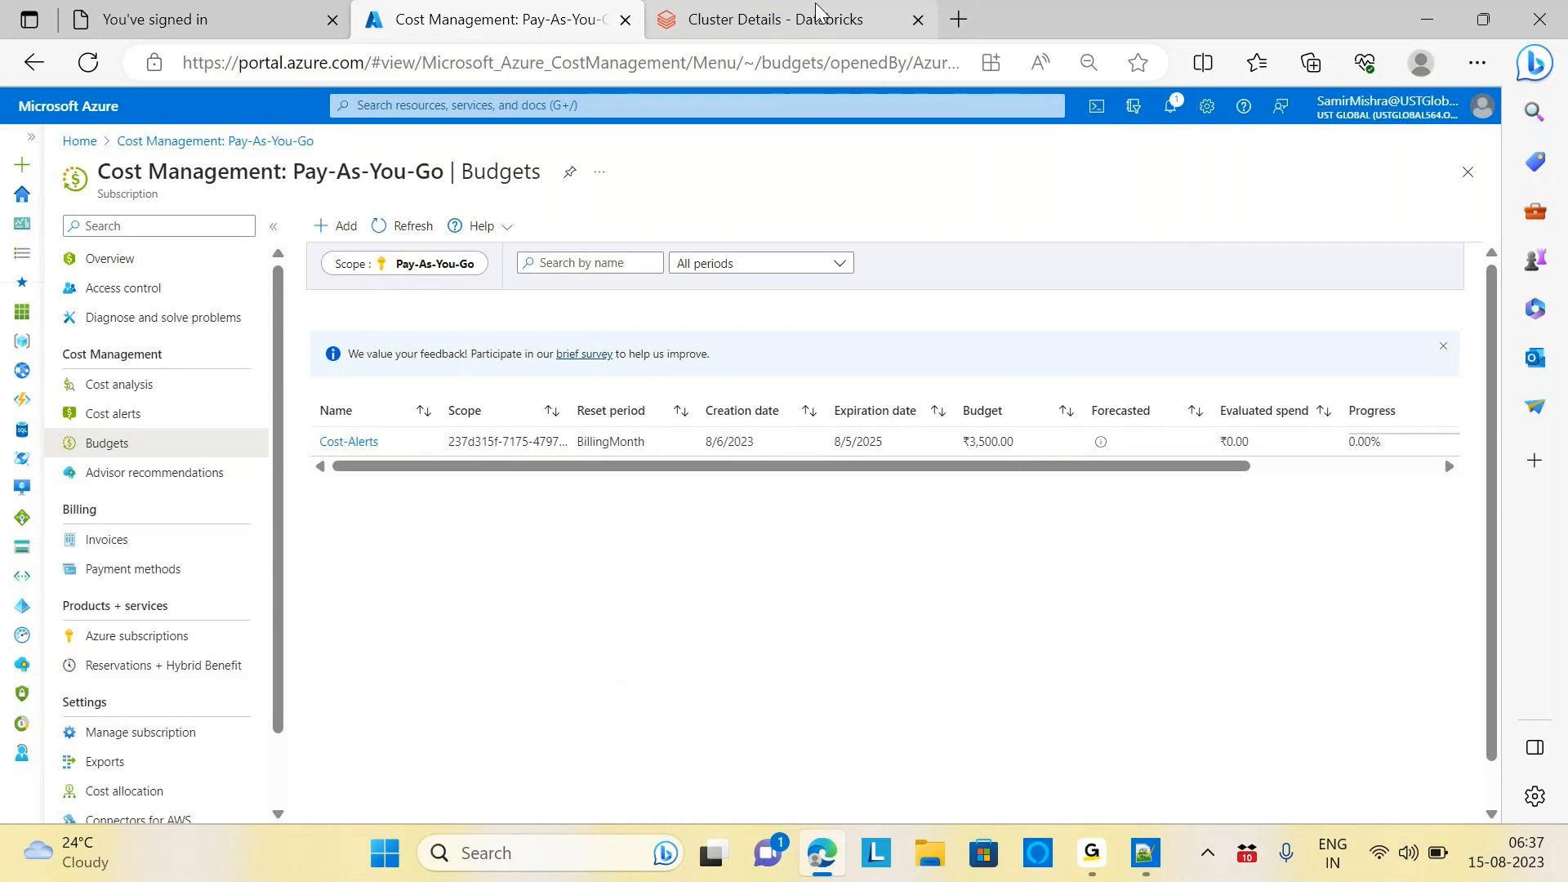
Switch to the Databricks cluster details tab and return to the Compute list
mouse_move(816, 10)
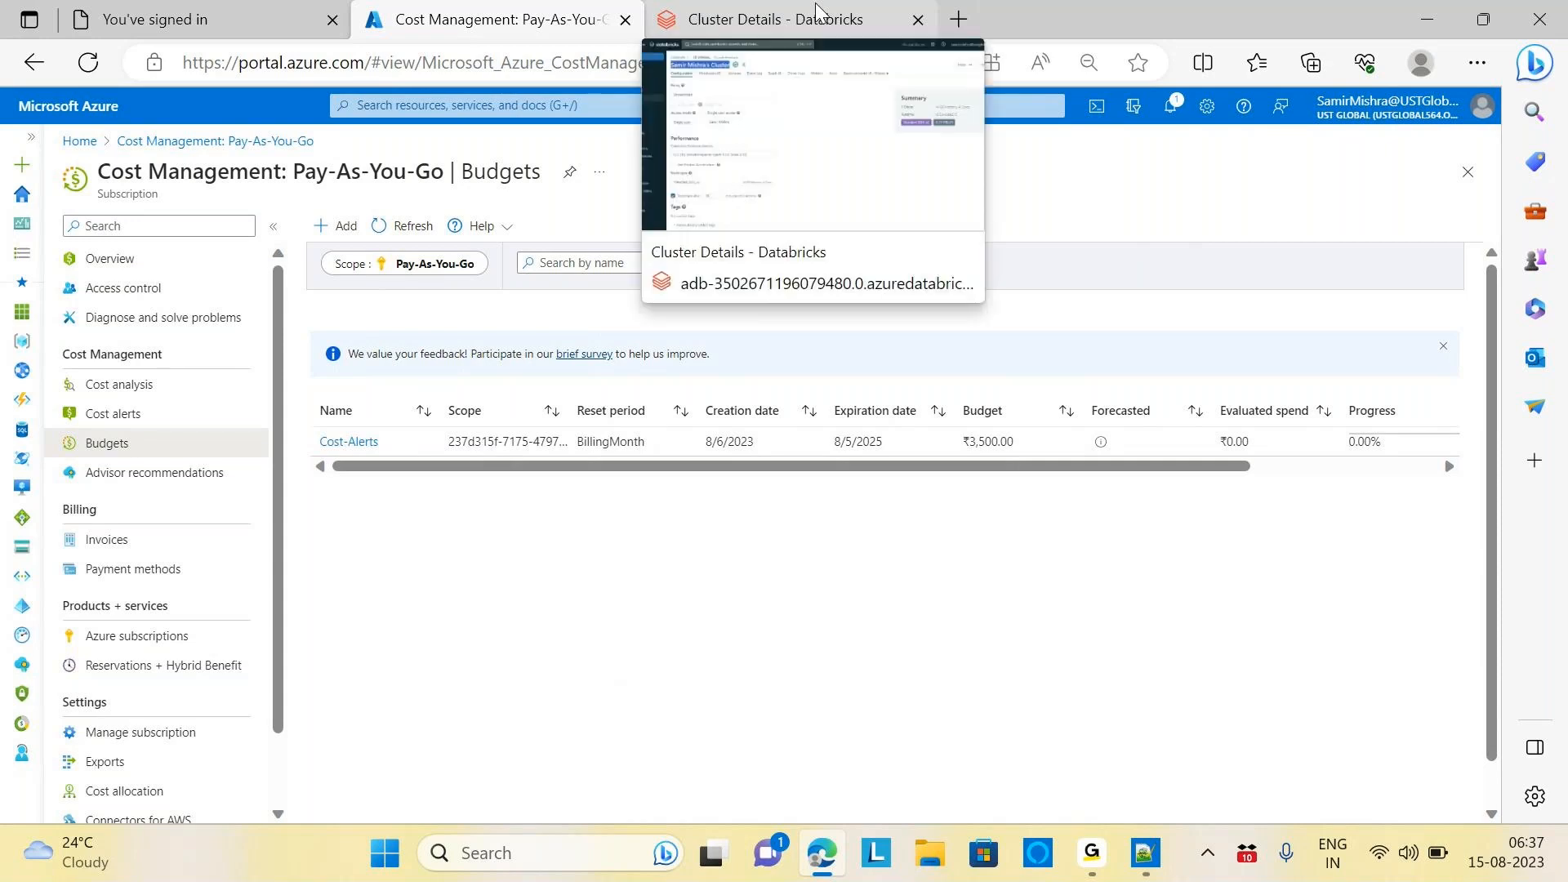
left_click(793, 18)
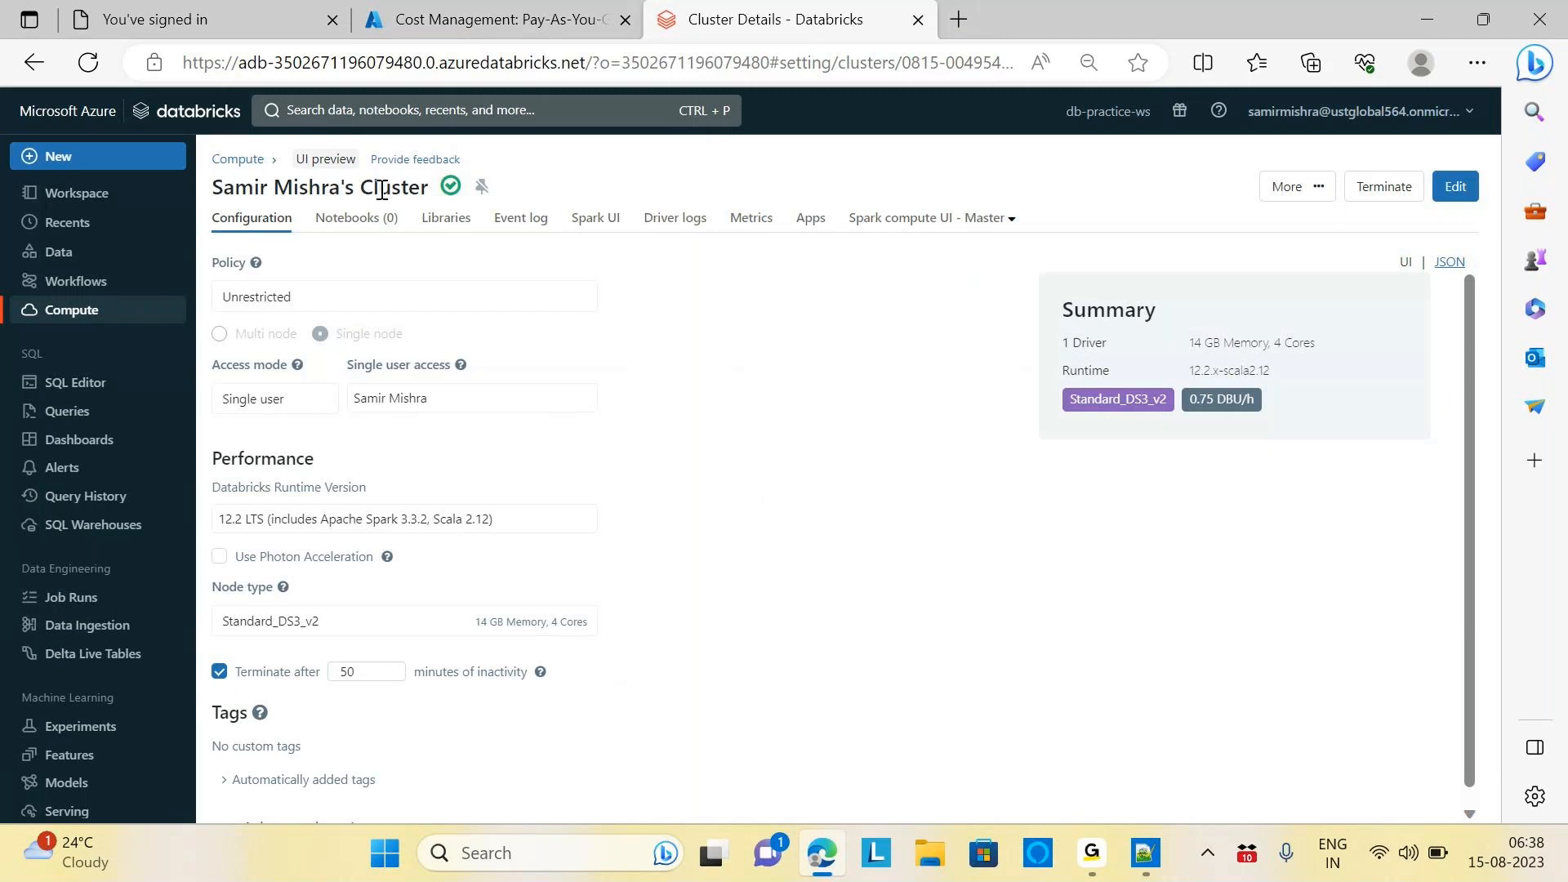
left_click(239, 159)
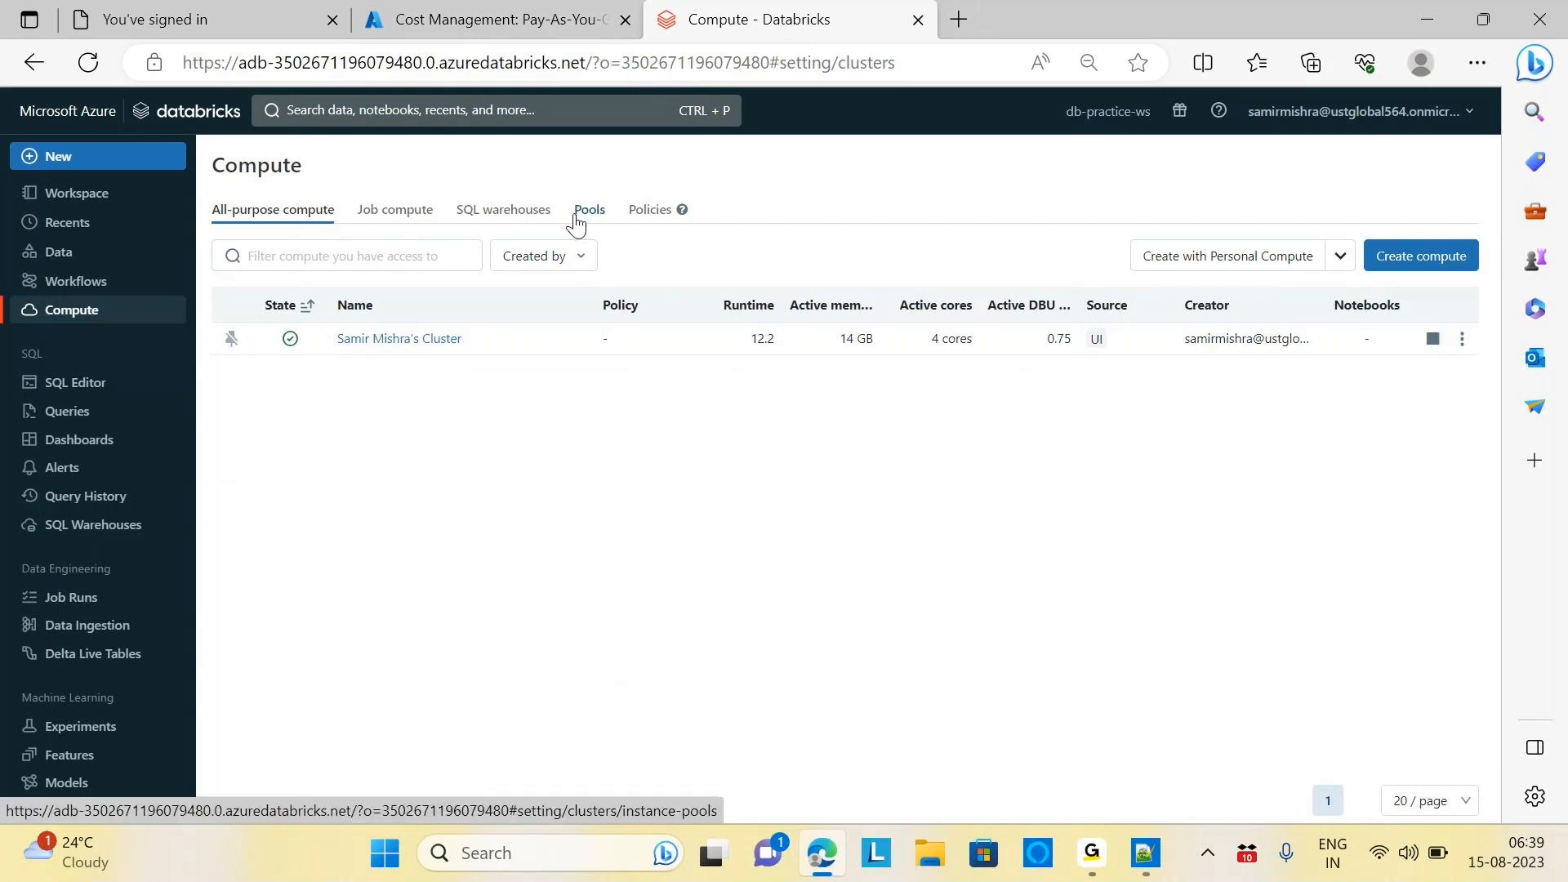
Delete the existing all-purpose cluster and dismiss the deletion notice
mouse_move(674, 230)
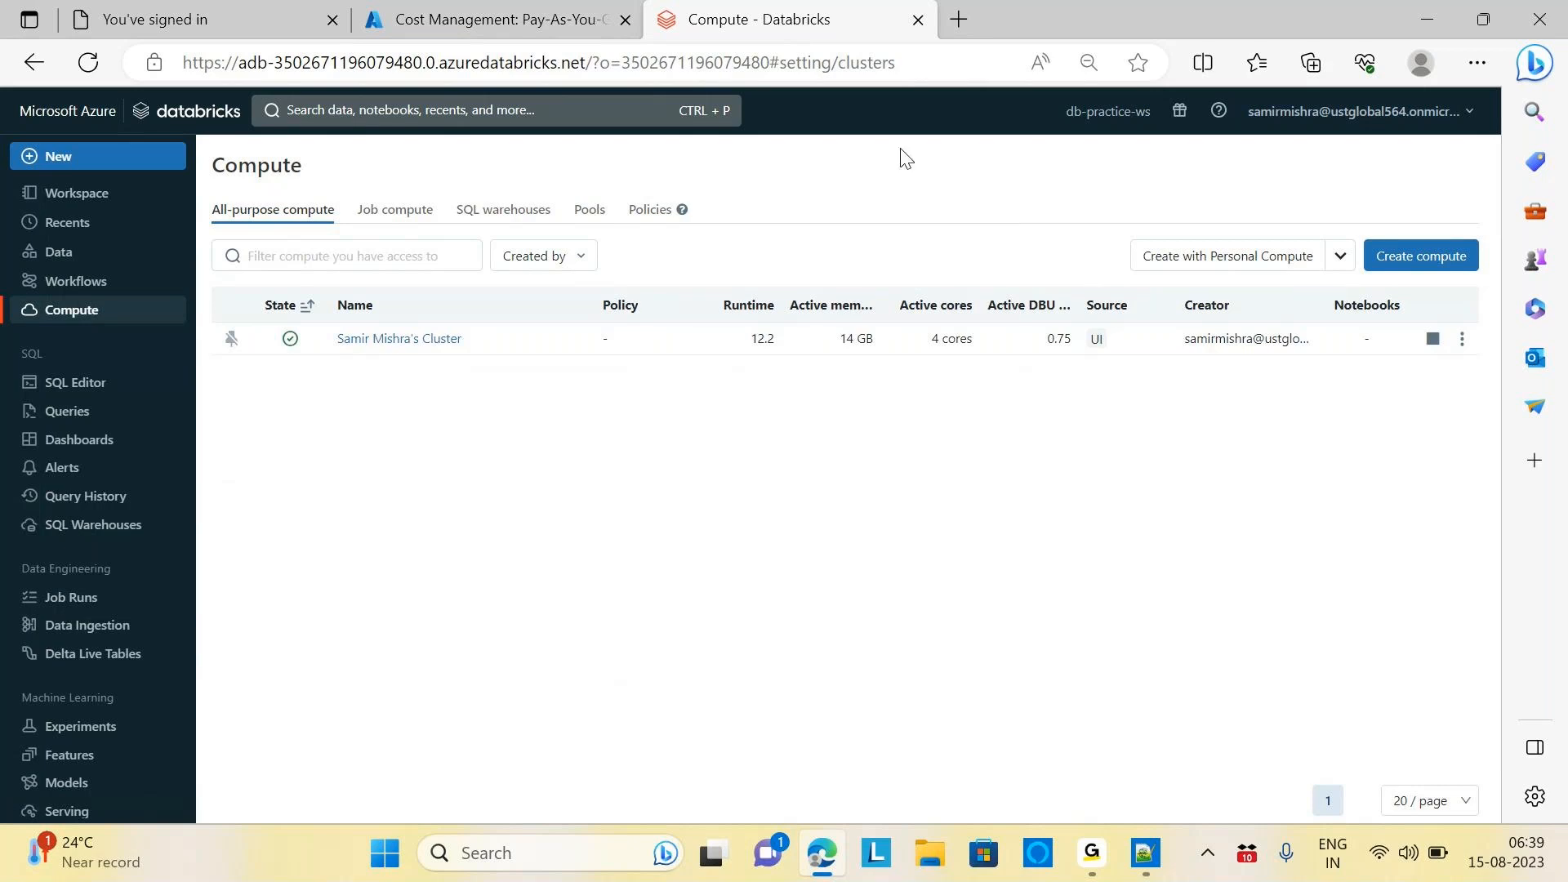
left_click(1461, 338)
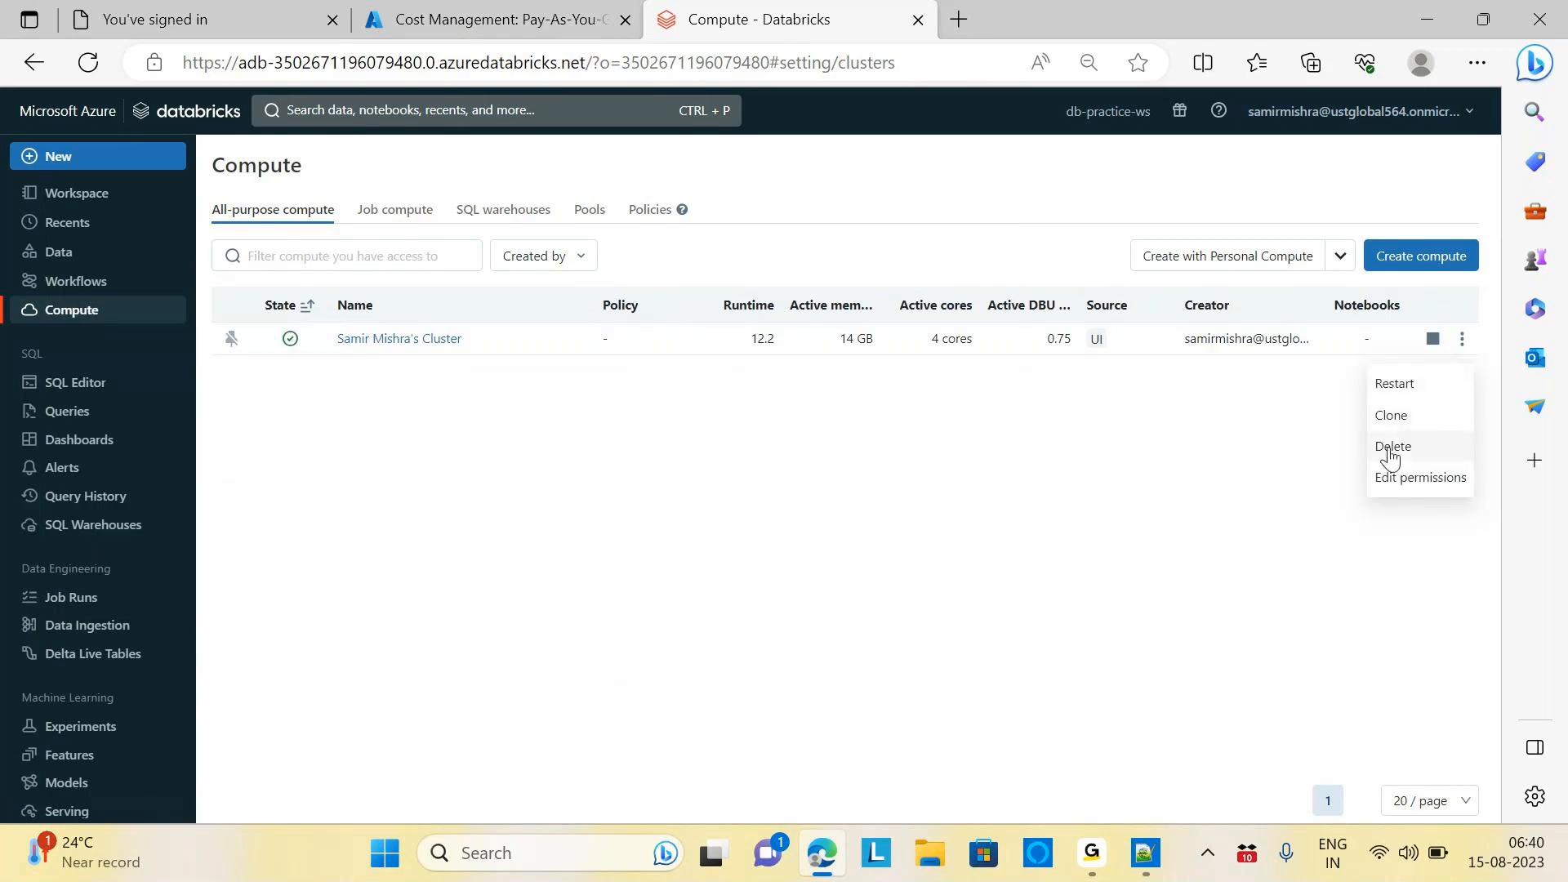
left_click(1391, 448)
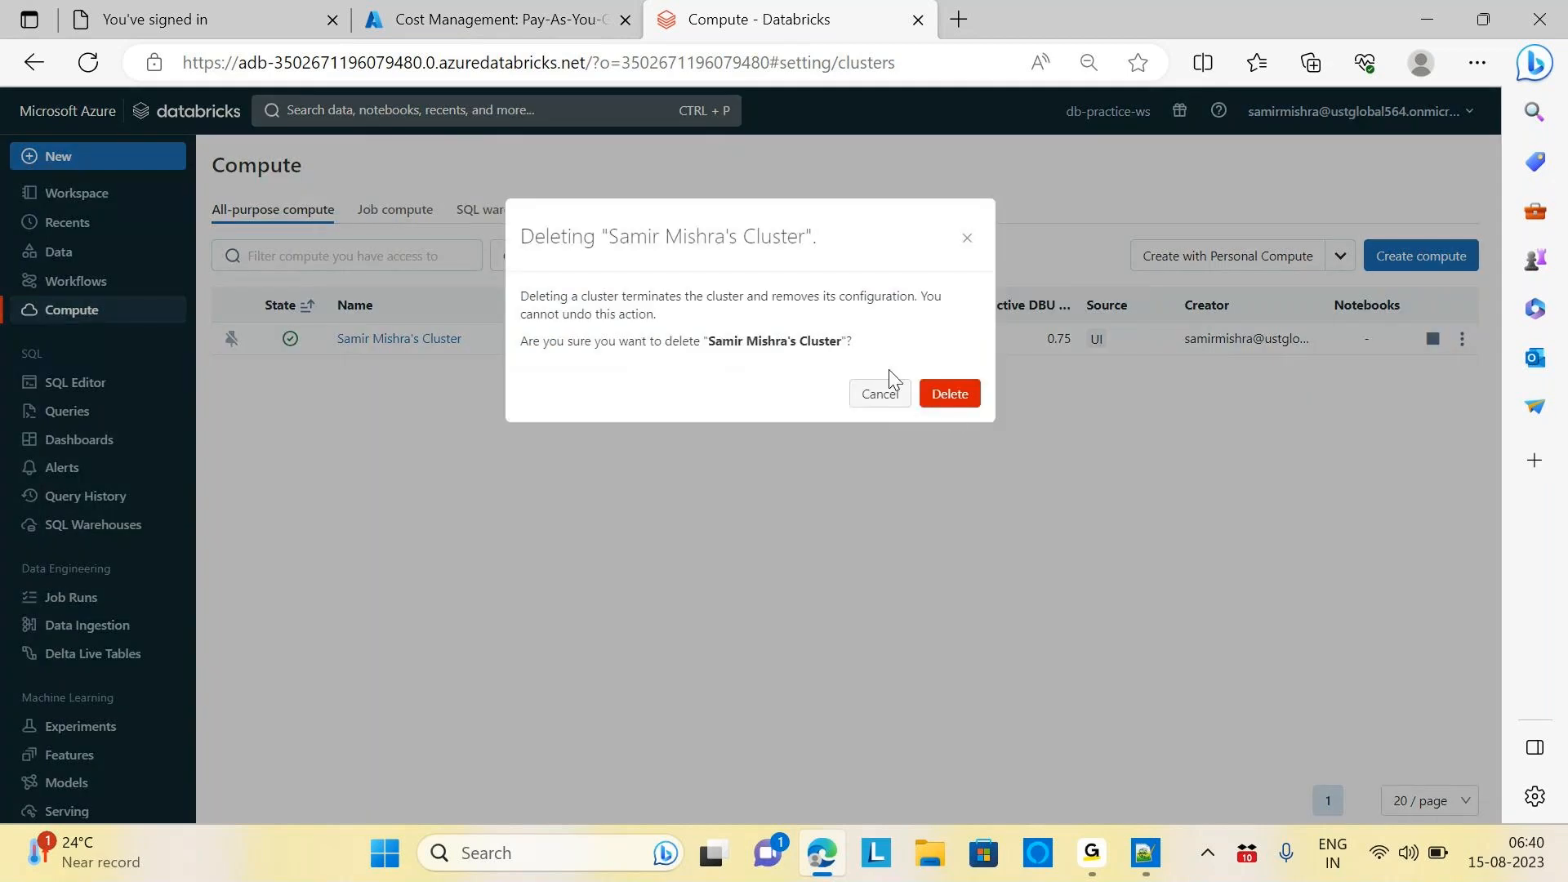
left_click(951, 407)
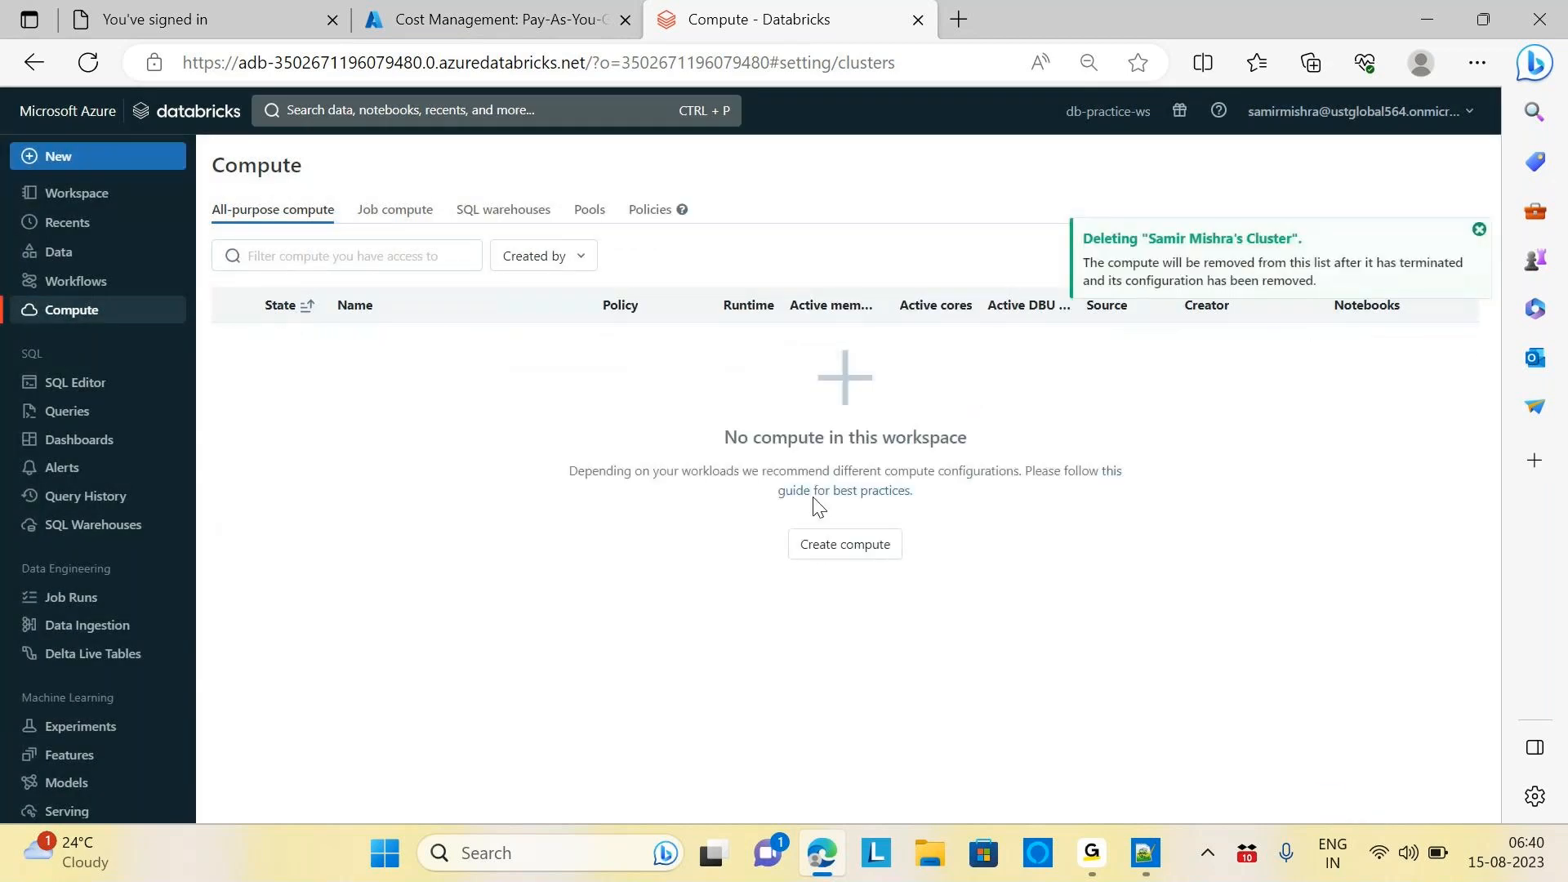
left_click(1479, 229)
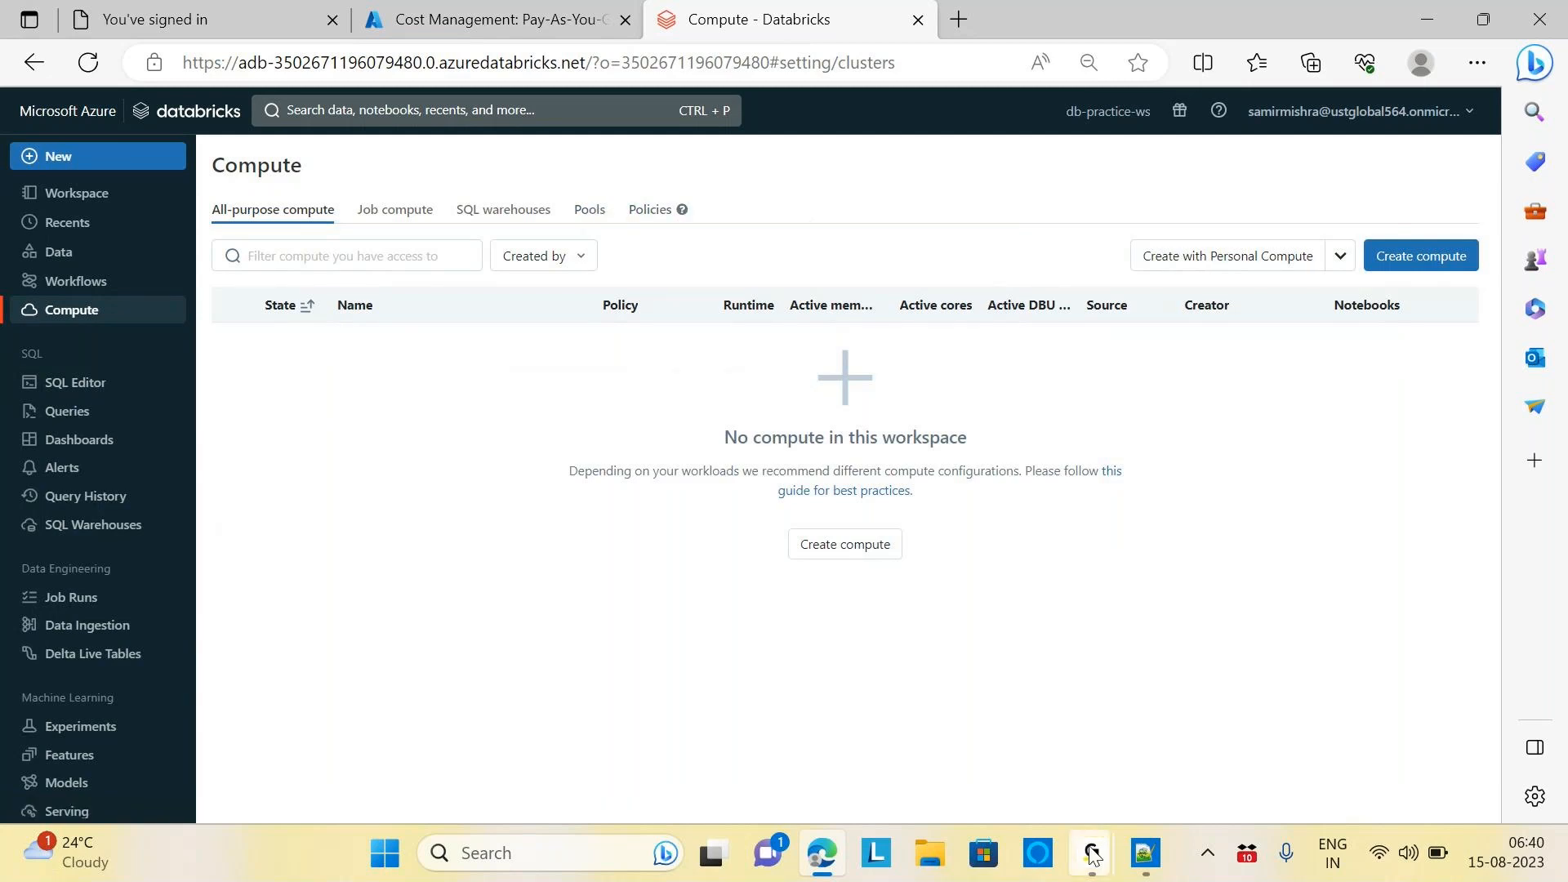
mouse_move(1093, 854)
left_click(1203, 751)
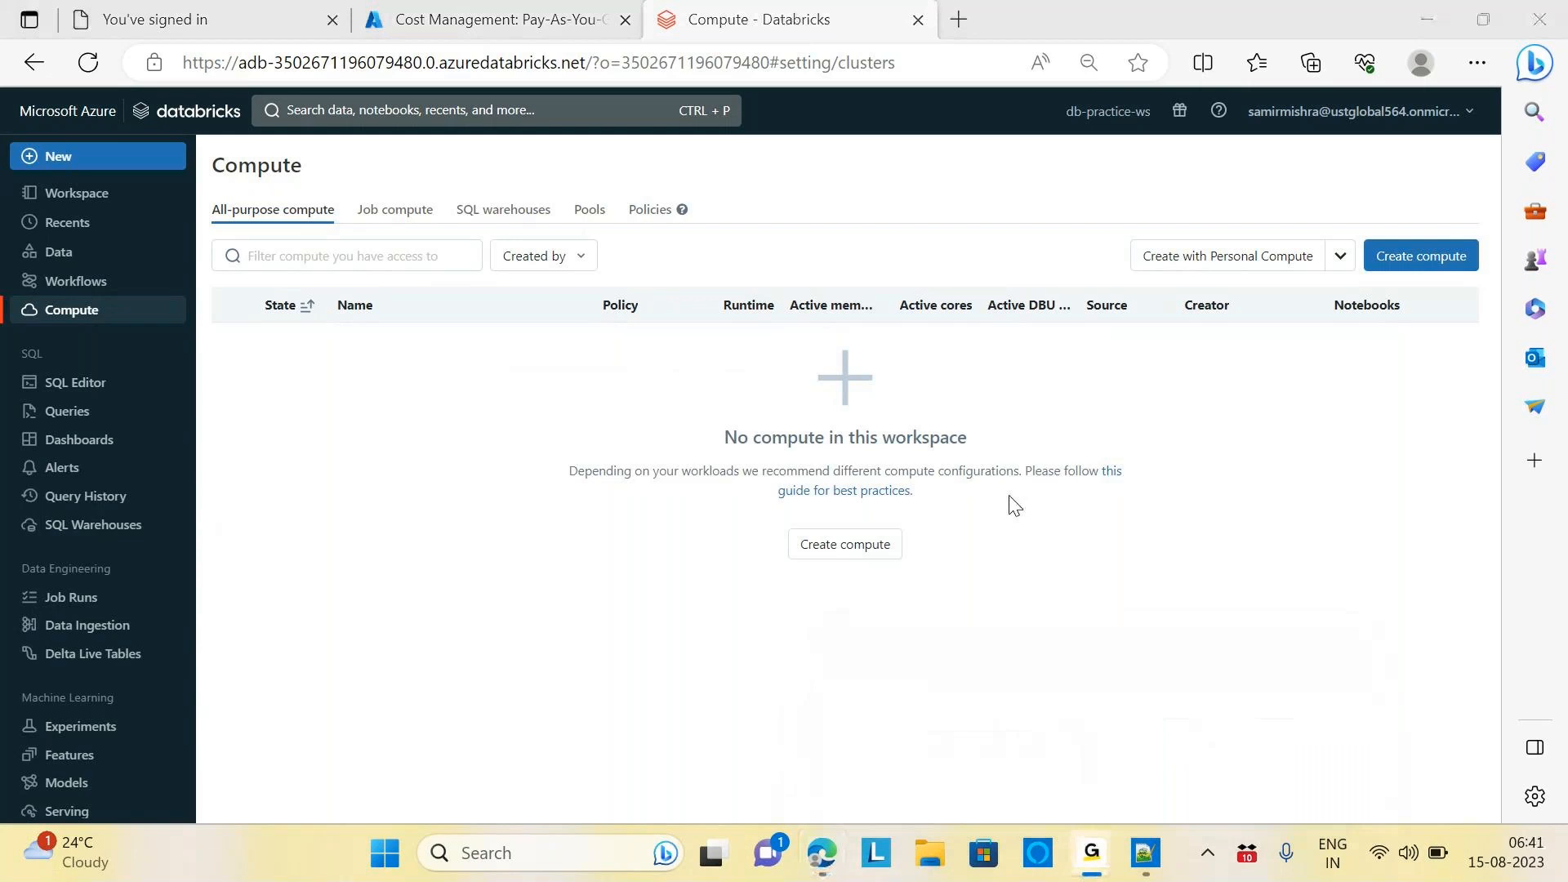
key("alt+Tab")
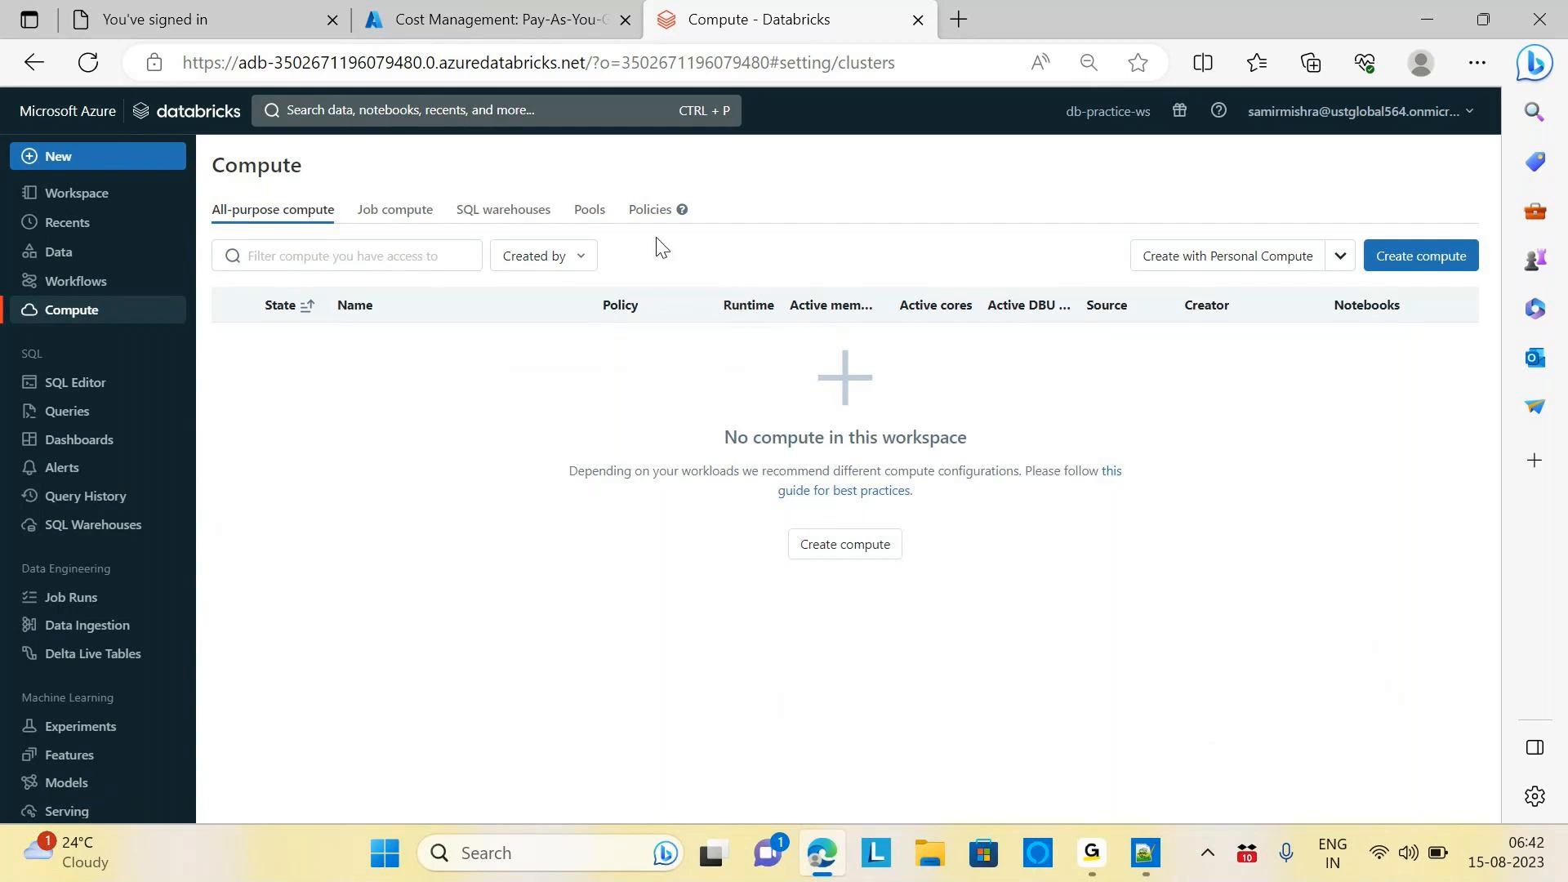
Start a new instance pool from the Pools list and name it demo-pool
left_click(591, 216)
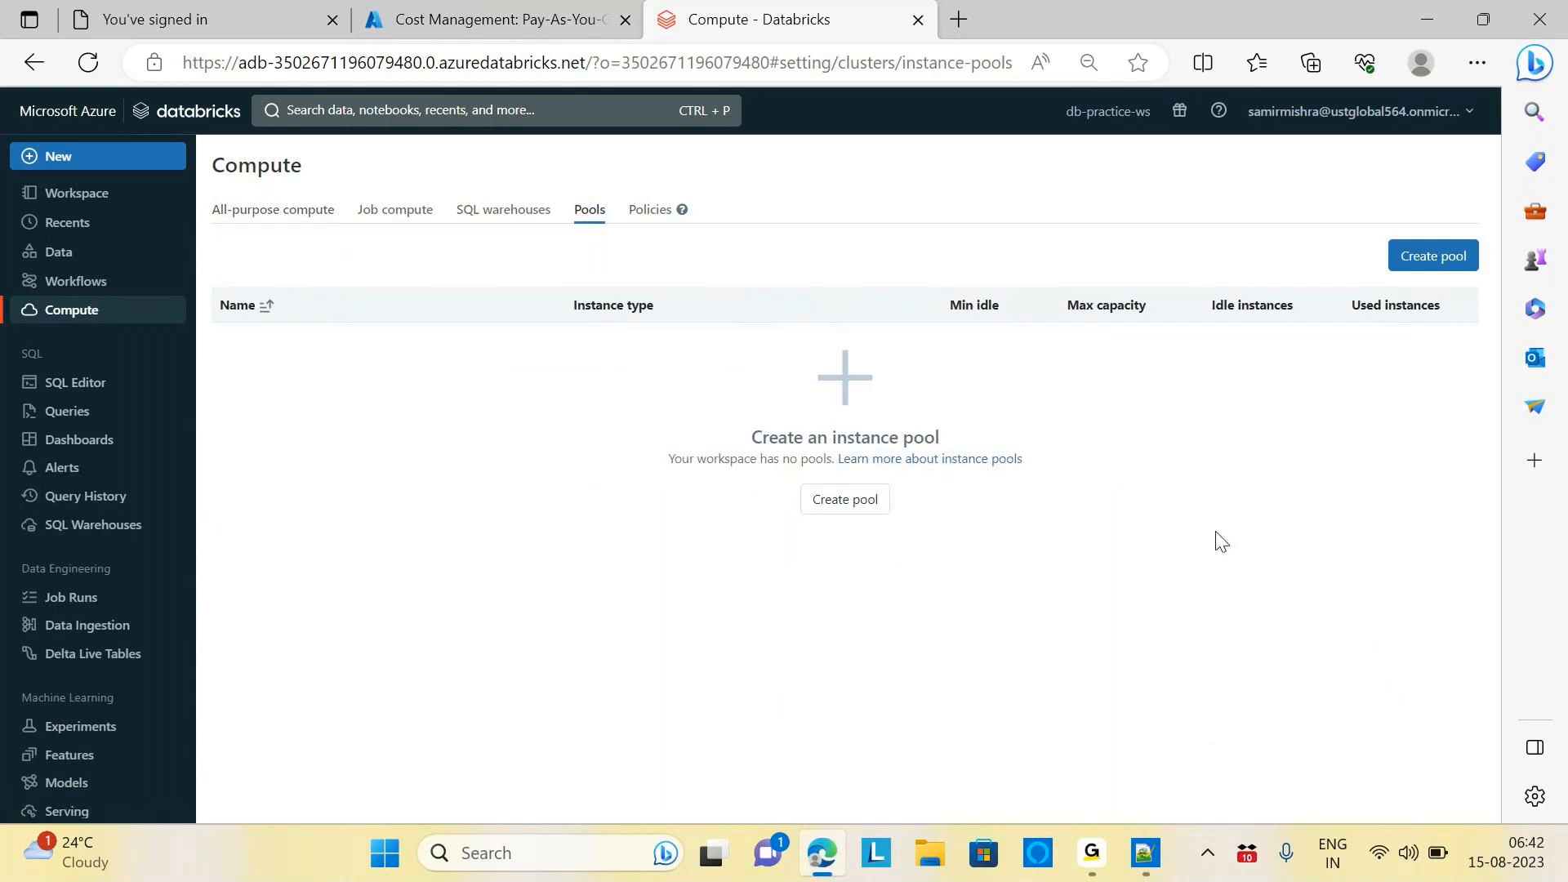
left_click(1439, 262)
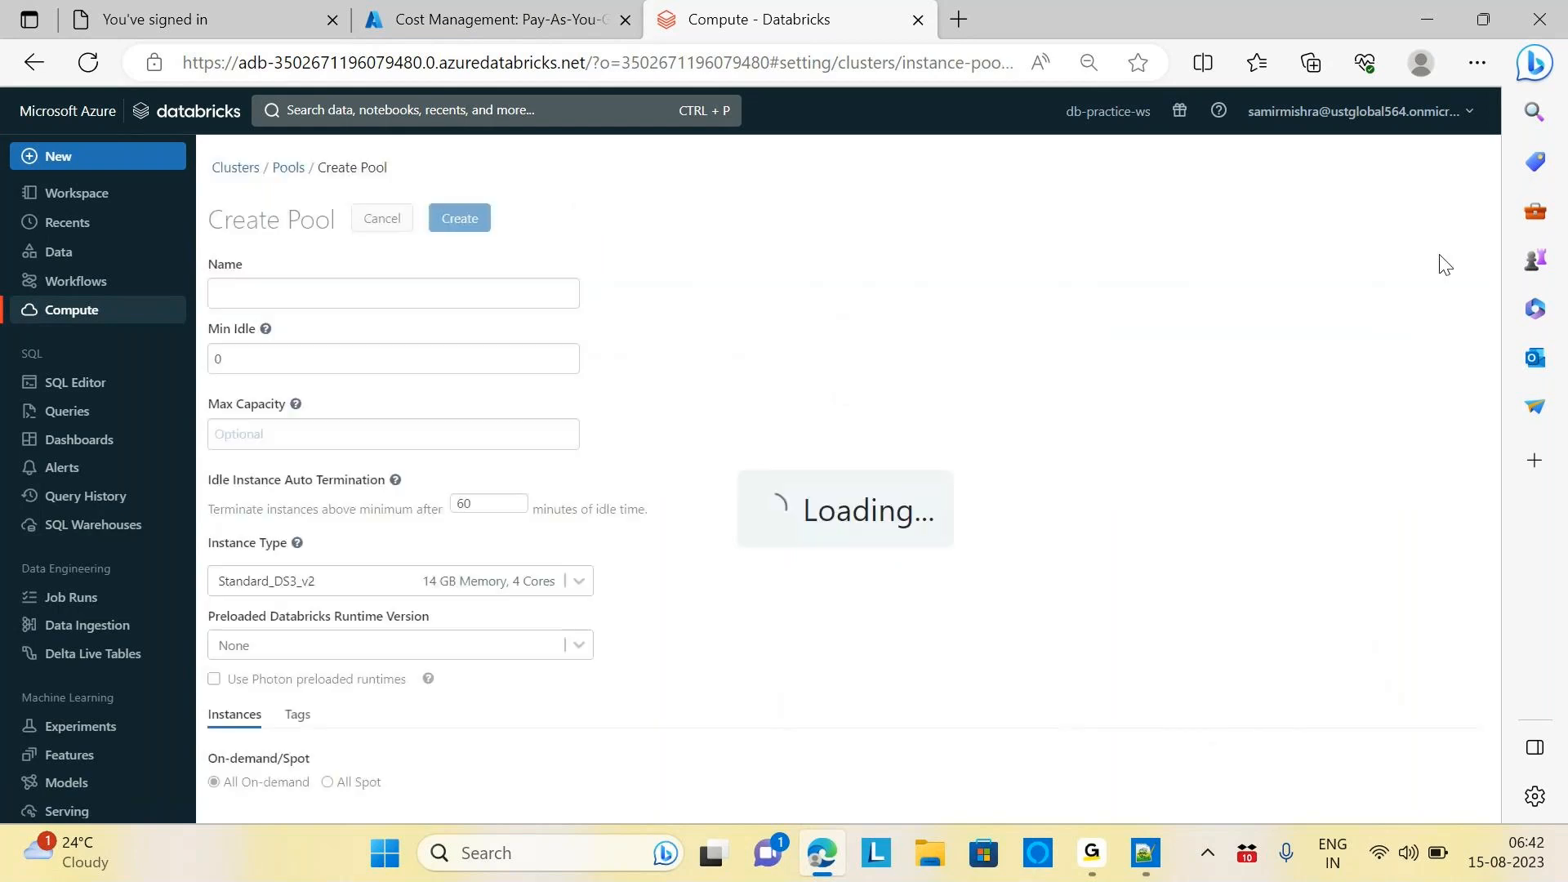
left_click(302, 298)
type("demo")
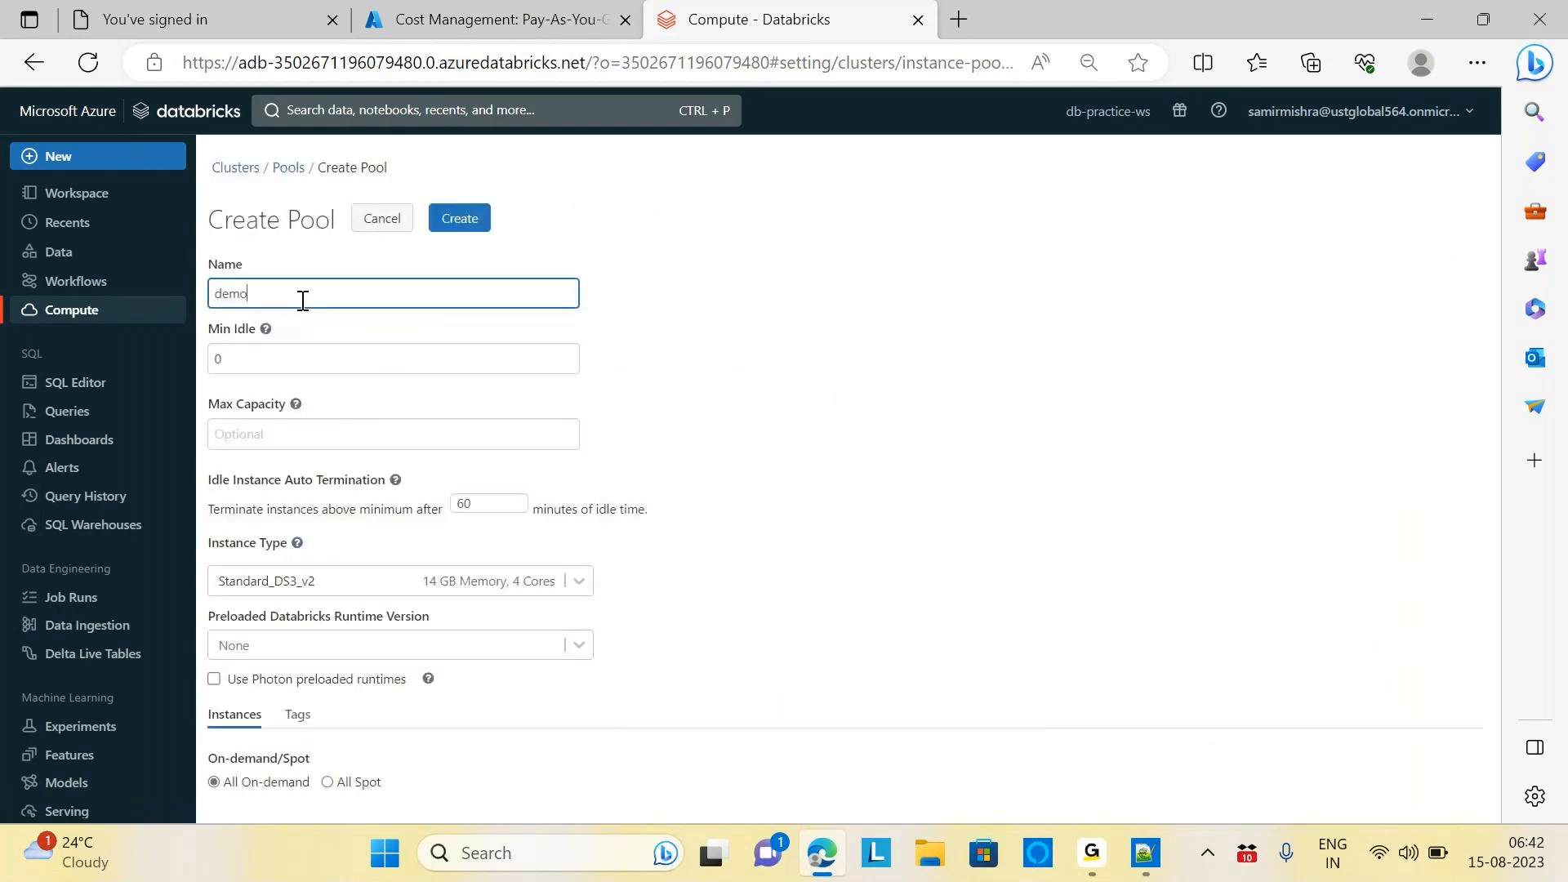
type("-pool")
Set the pool's minimum idle instances to 1 and maximum capacity to 3
left_click(231, 357)
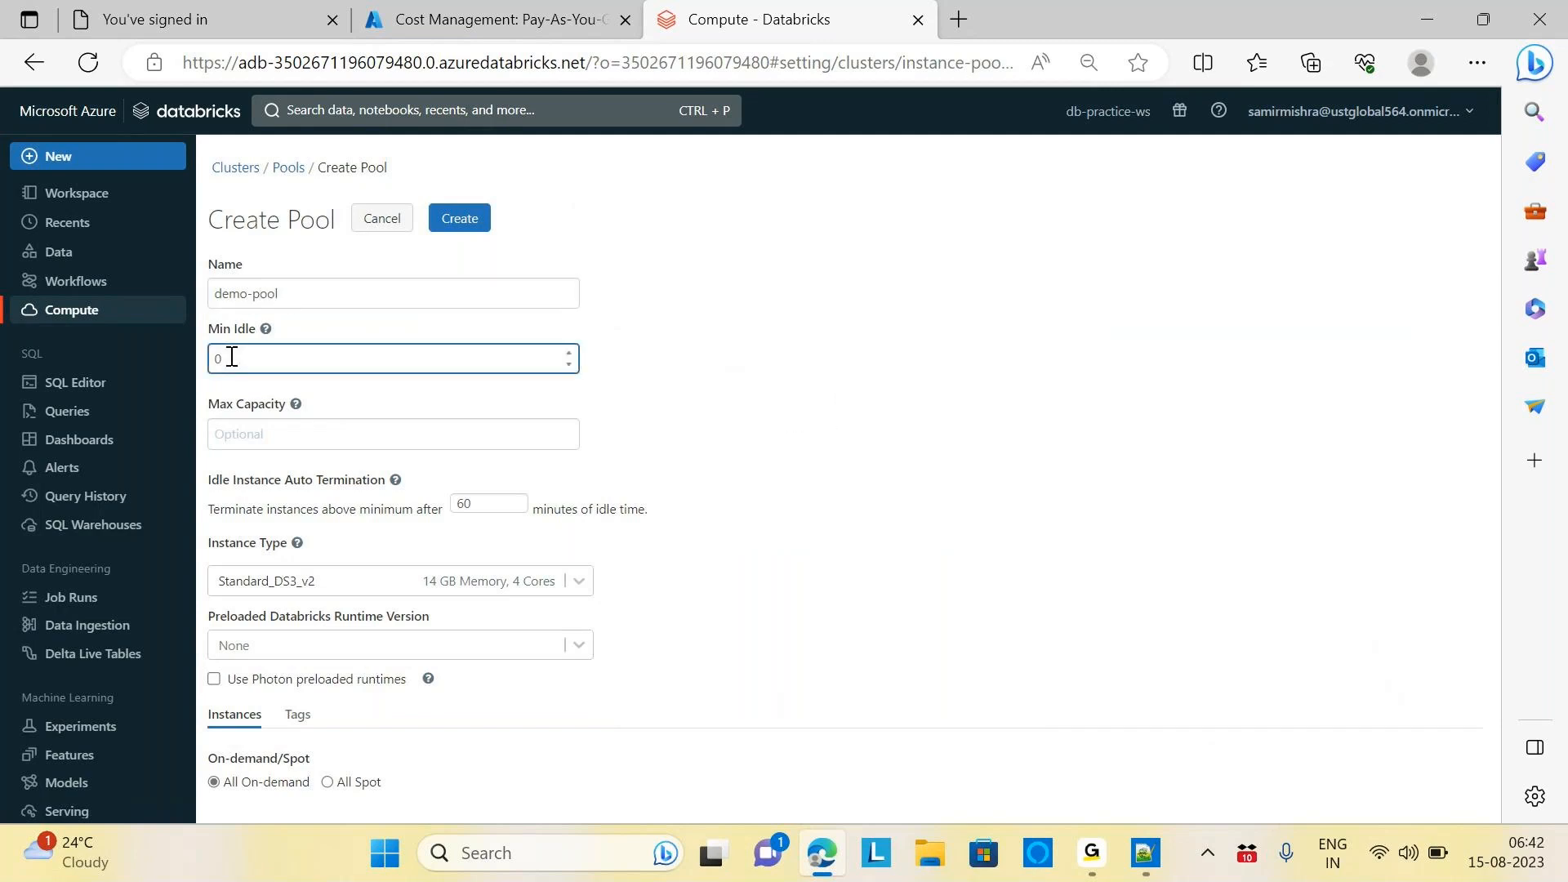
key("BackSpace")
type("1")
left_click(272, 438)
type("3")
left_click(719, 398)
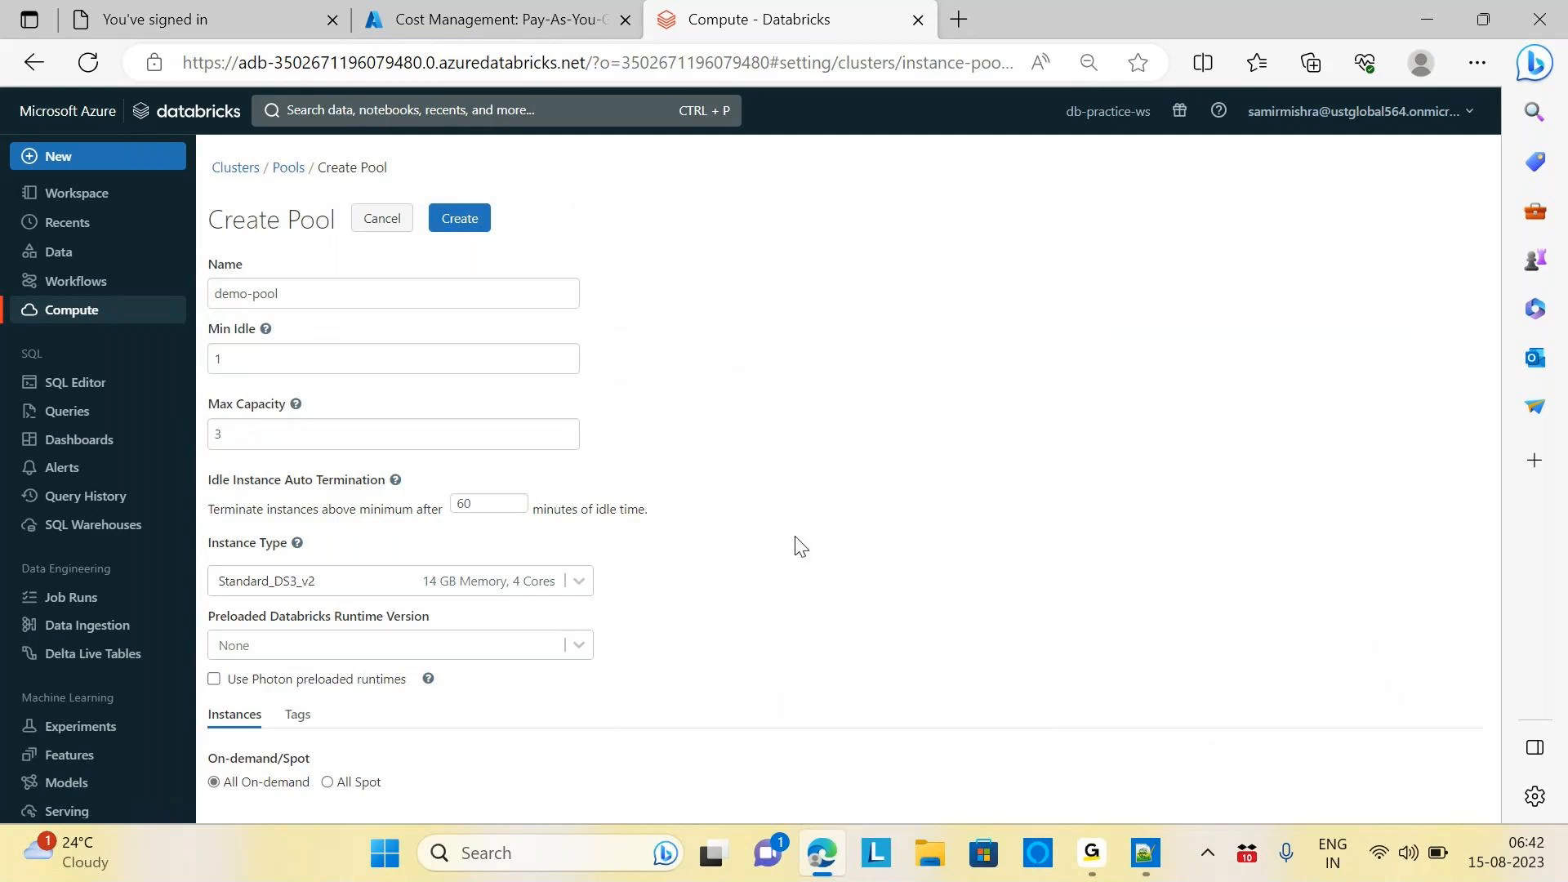
Change the idle instance auto termination from 60 to 20 minutes
left_click(472, 505)
key("BackSpace")
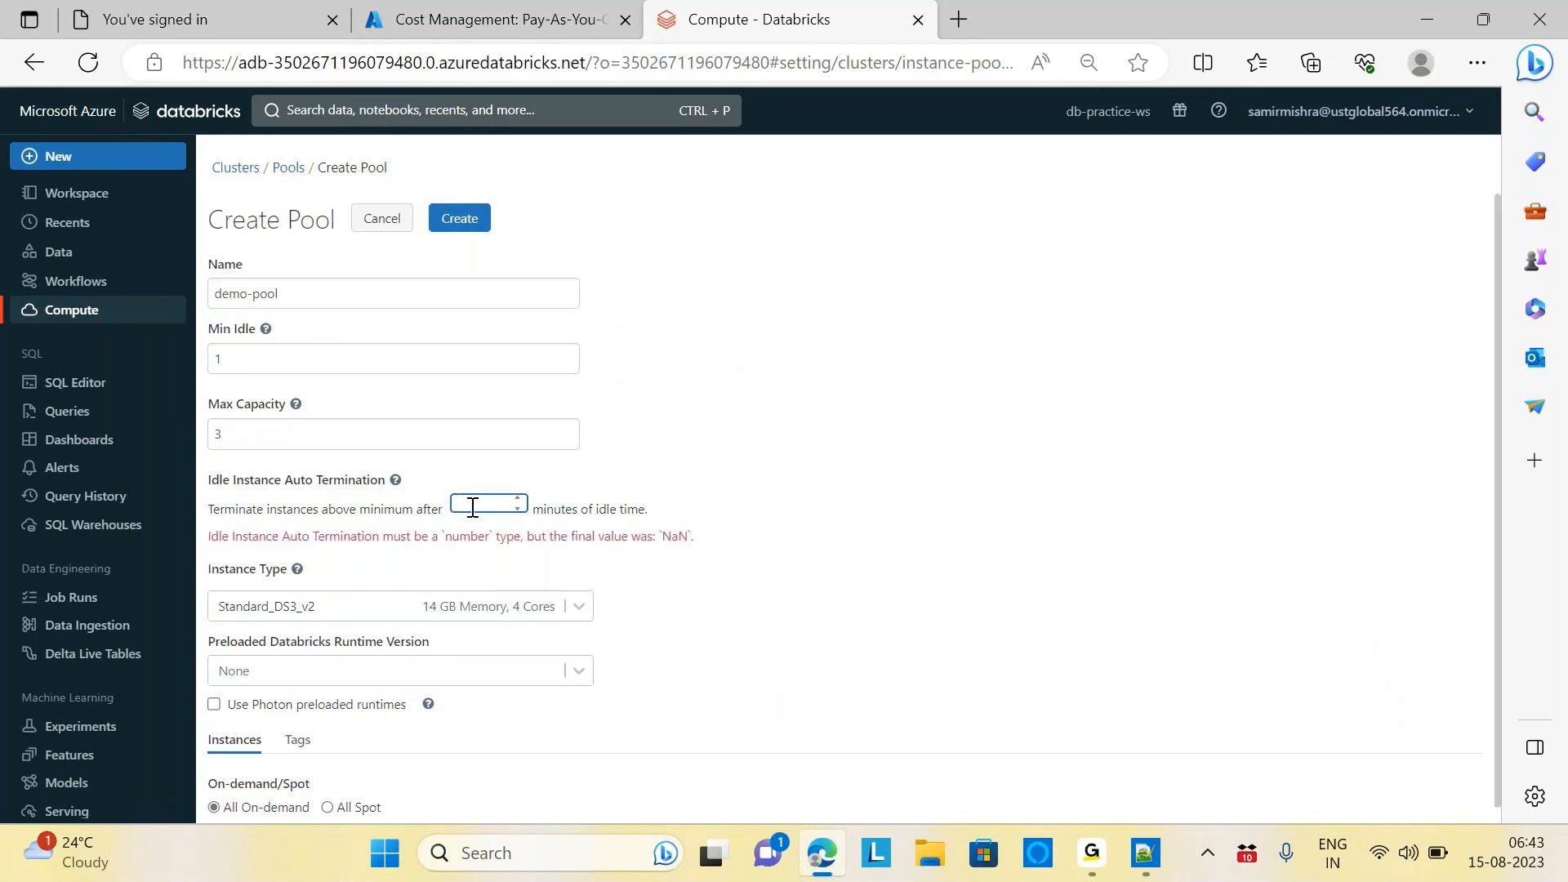
type("20")
left_click(762, 580)
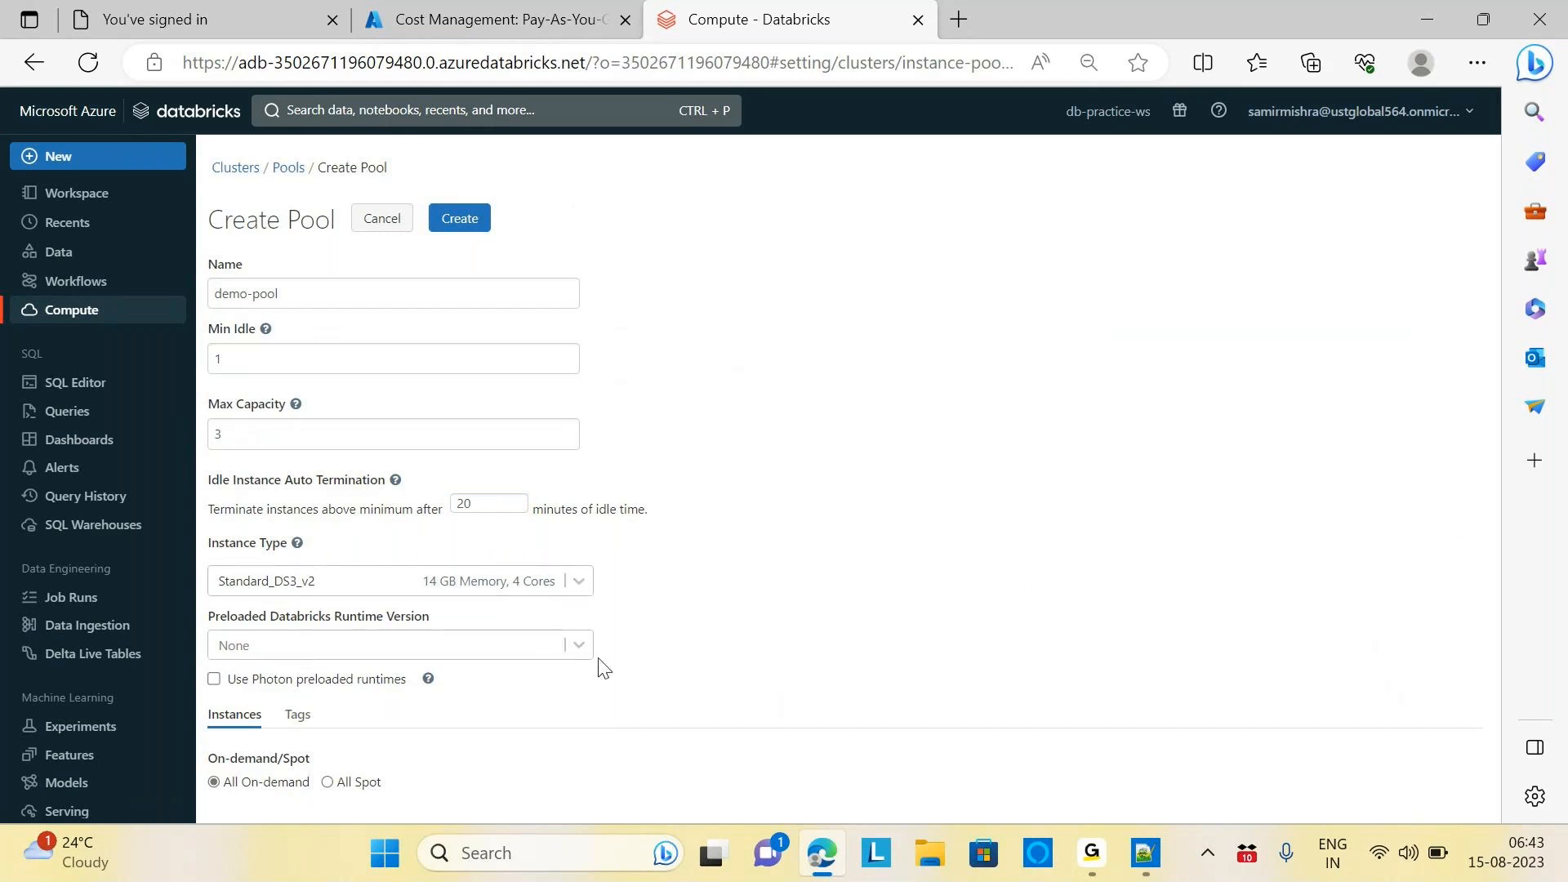
Preload the Standard 12.2 LTS runtime and recheck the minimum idle value of 1
left_click(579, 647)
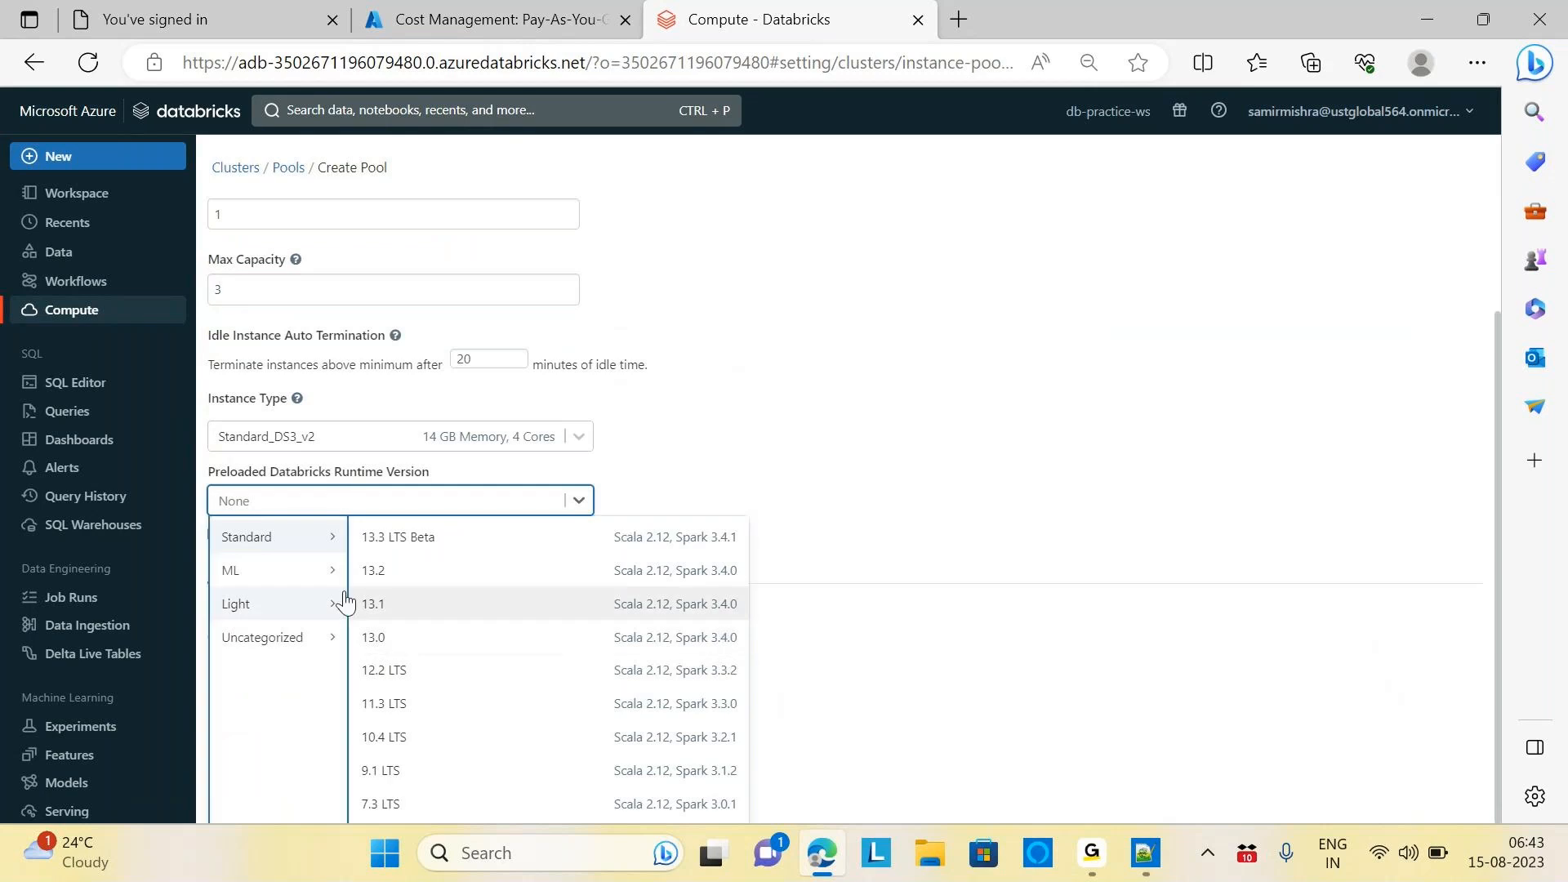
left_click(385, 671)
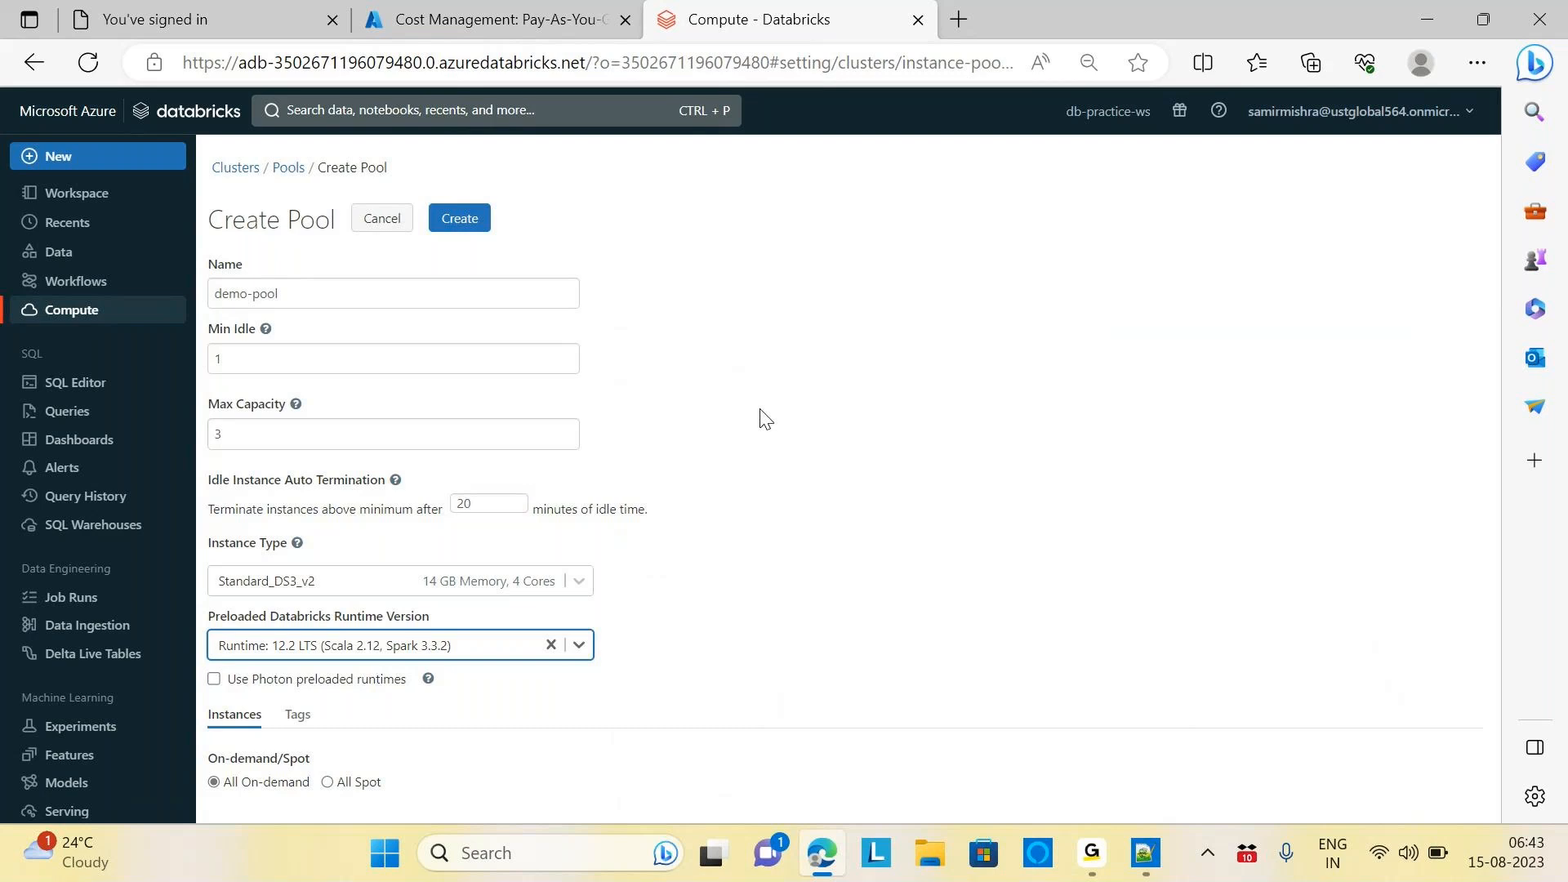
left_click(216, 358)
double_click(217, 358)
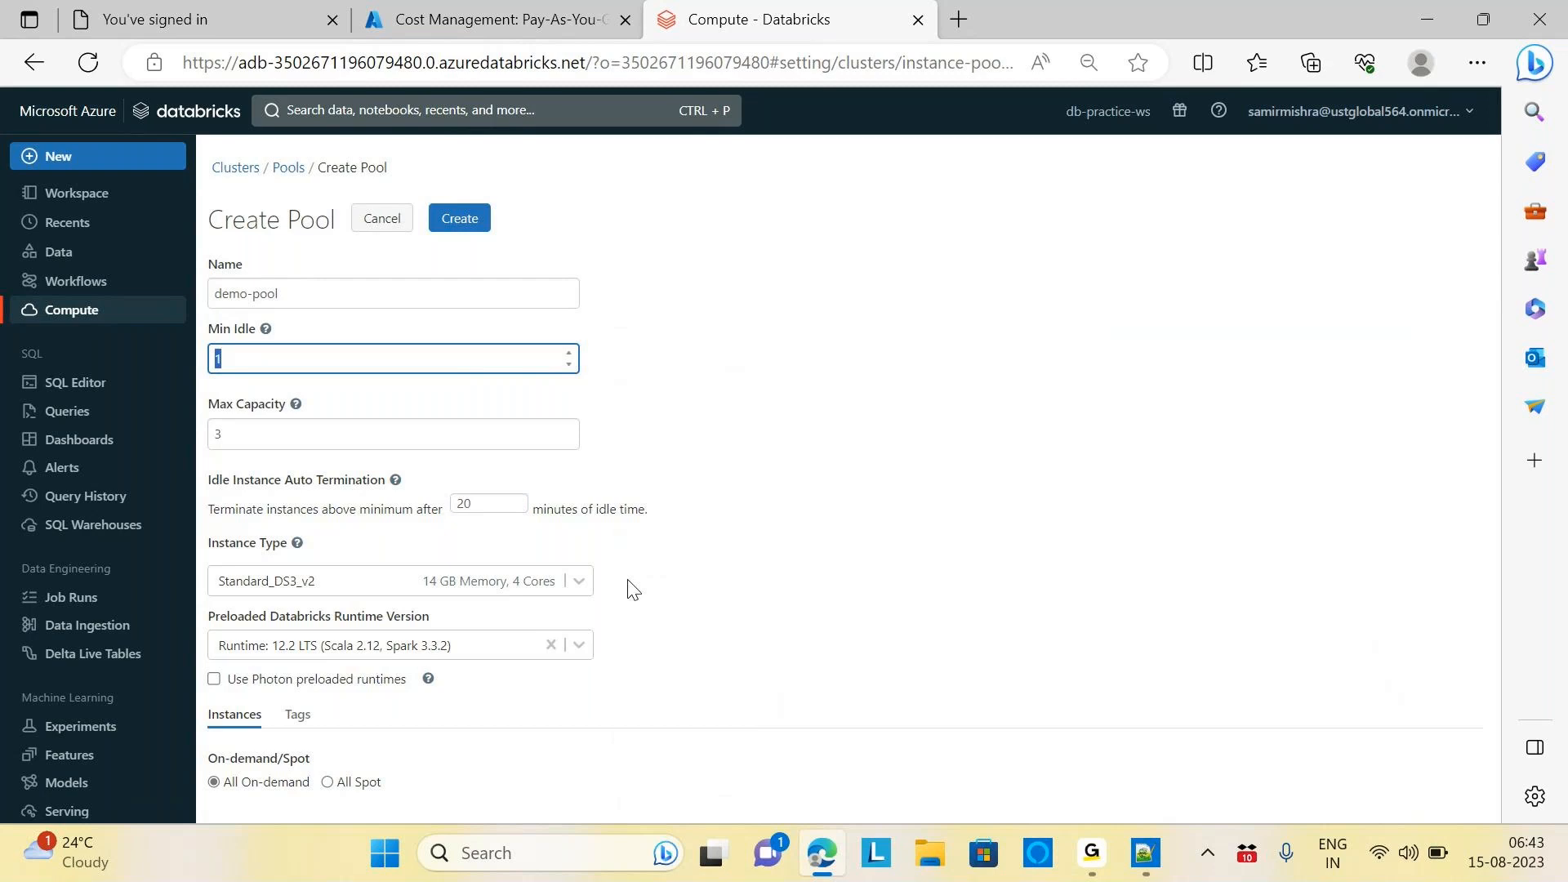
Create the demo-pool instance pool and review its Pool Details page
left_click(459, 222)
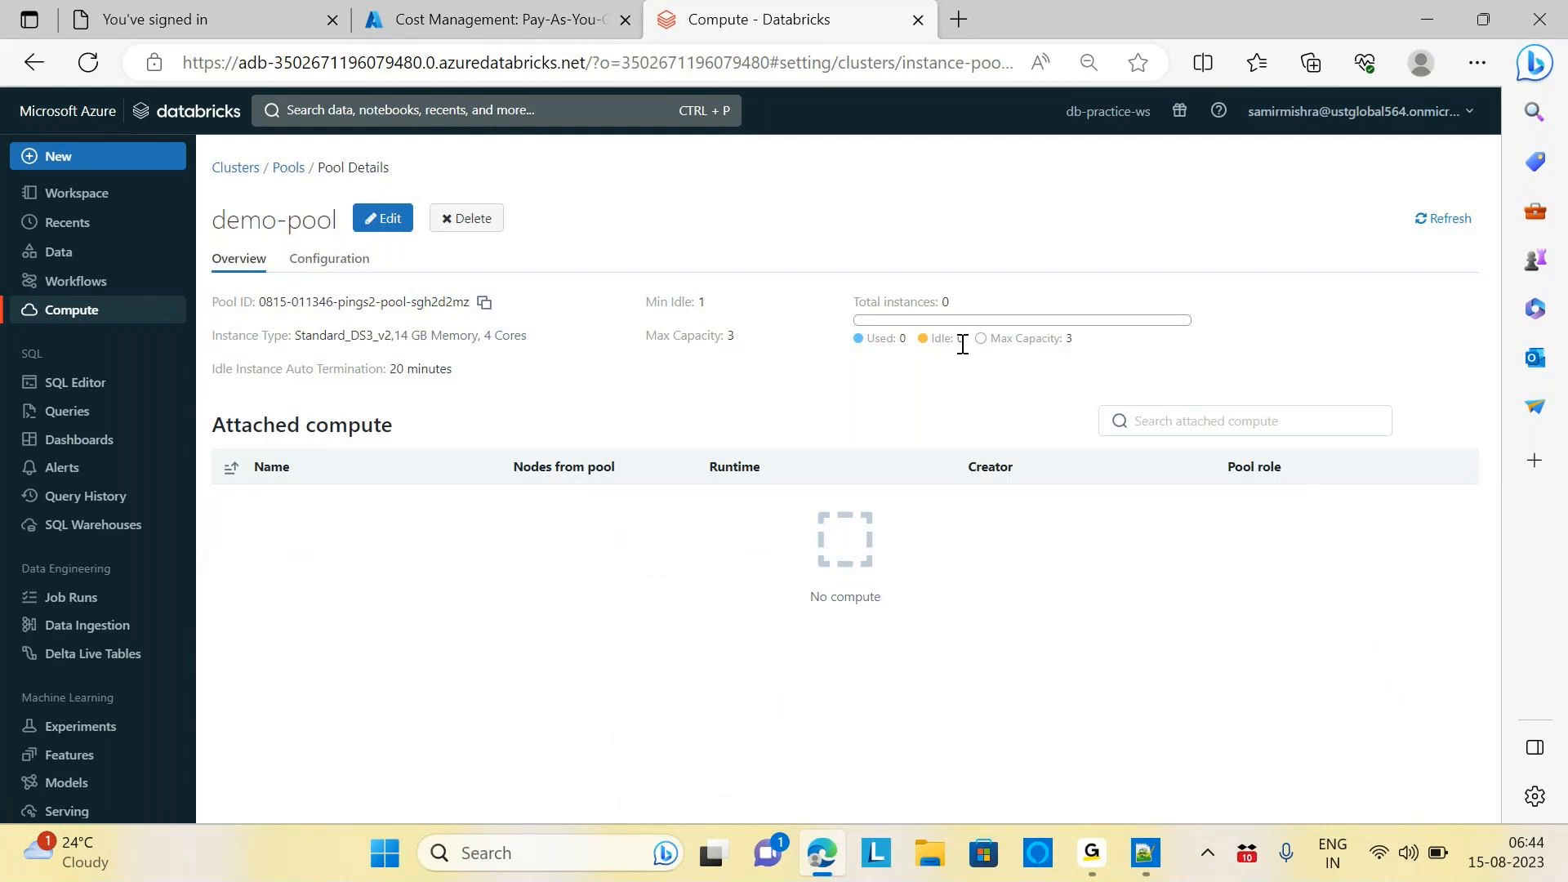
Start a new compute resource in Single node mode with Use Photon Acceleration unticked
left_click(95, 323)
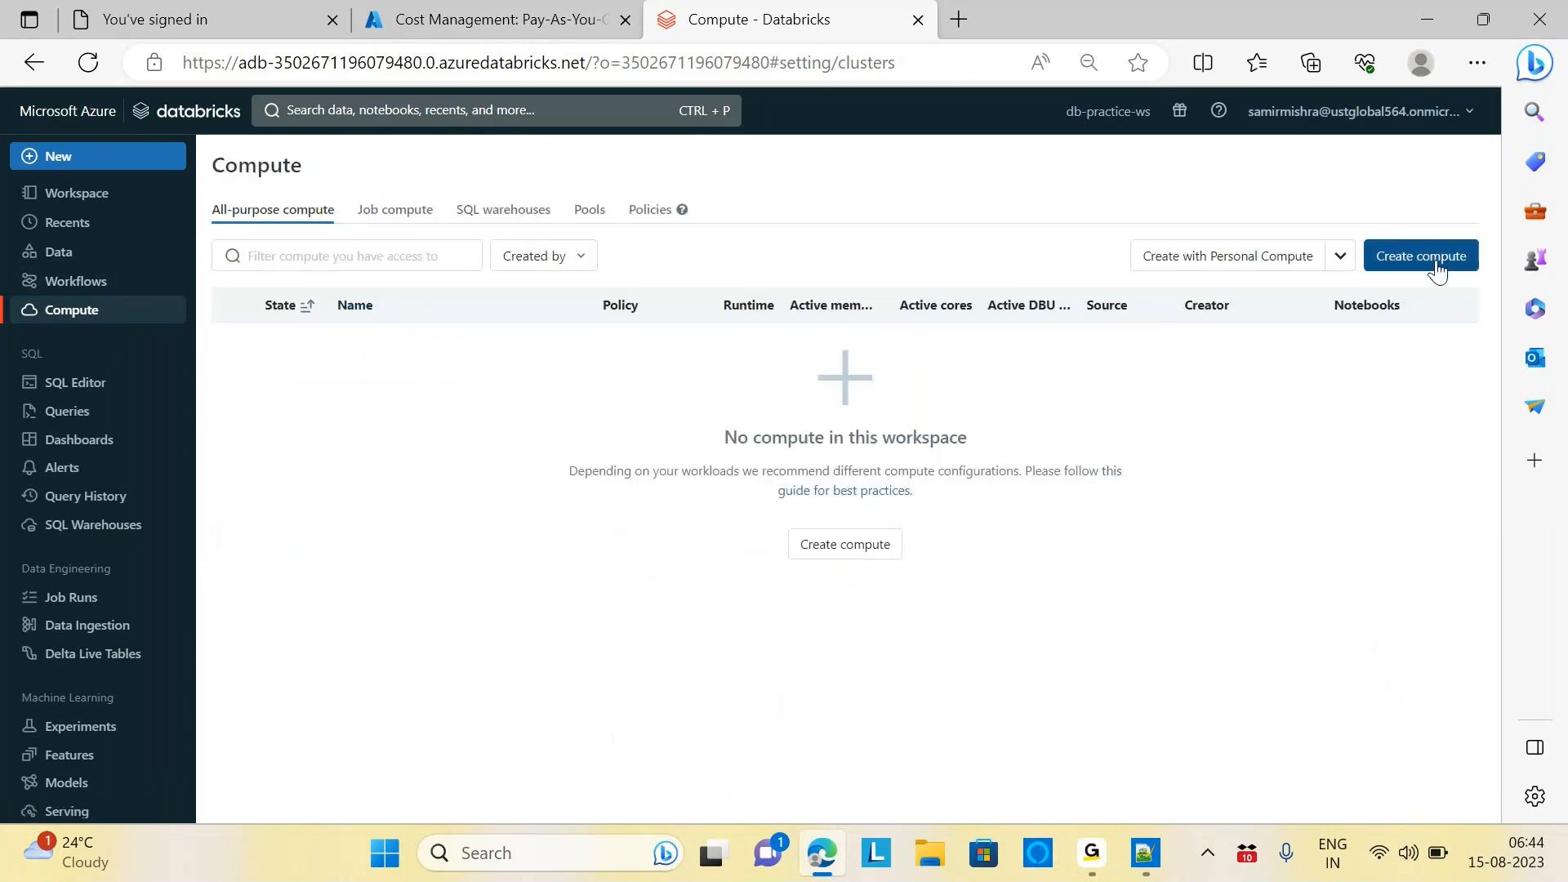
left_click(1435, 259)
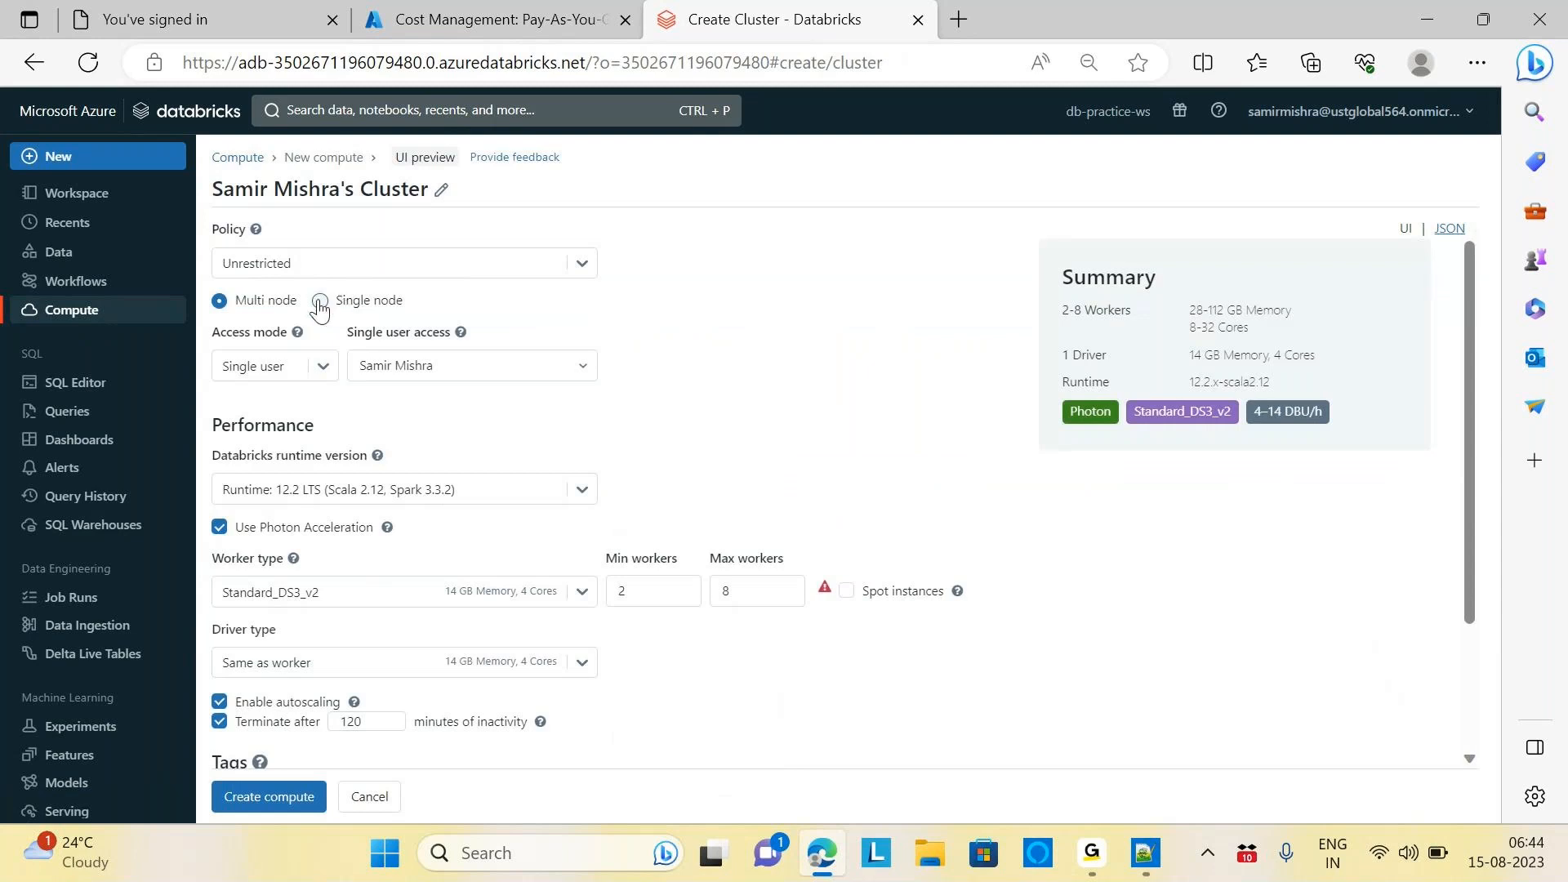
left_click(319, 302)
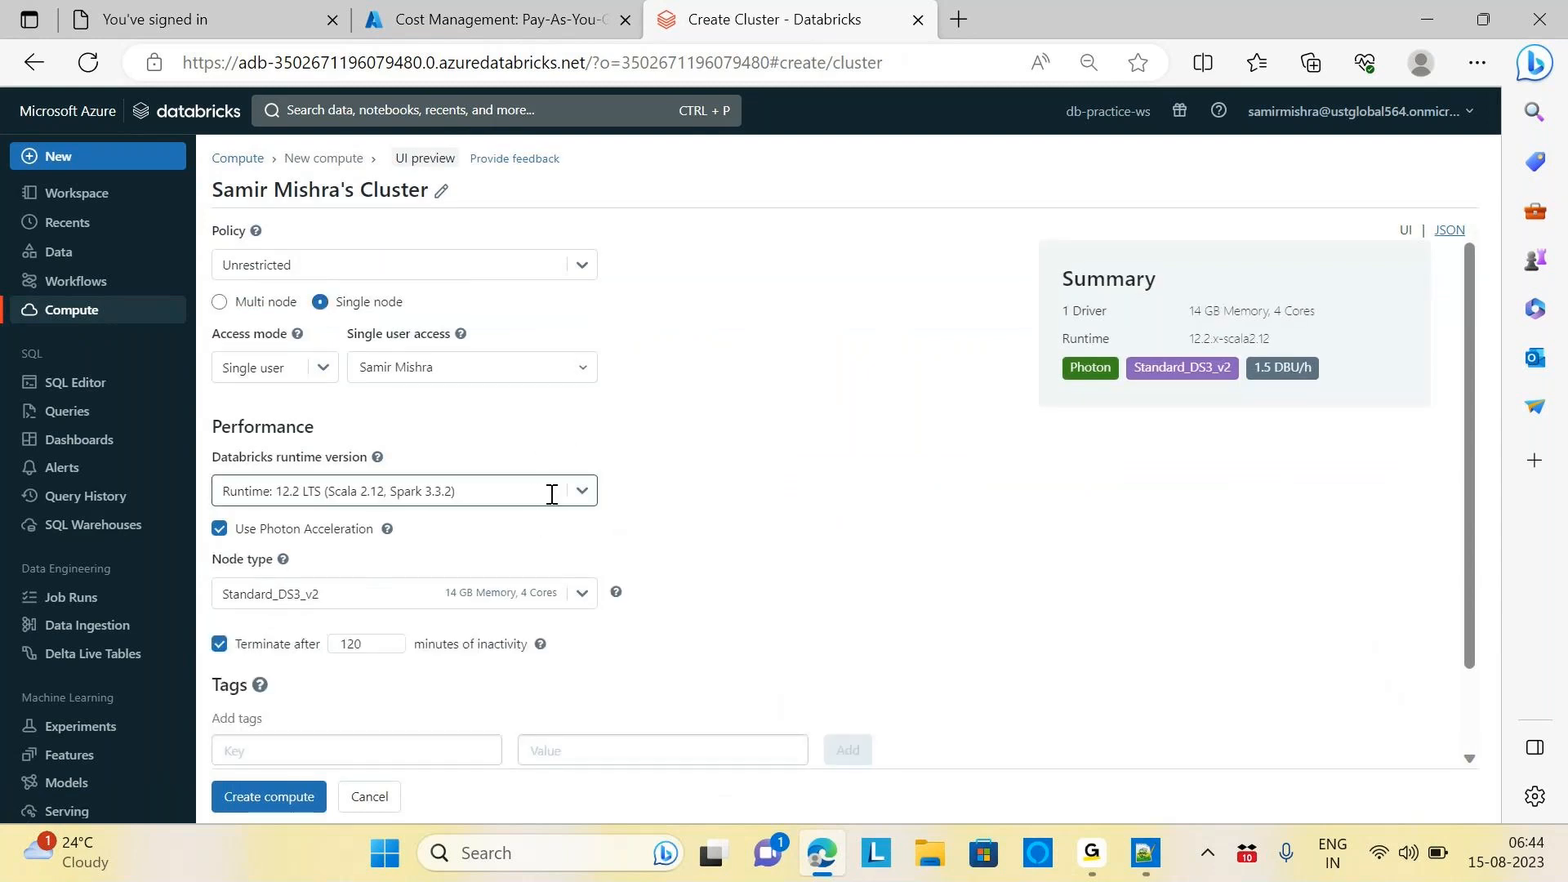
left_click(219, 528)
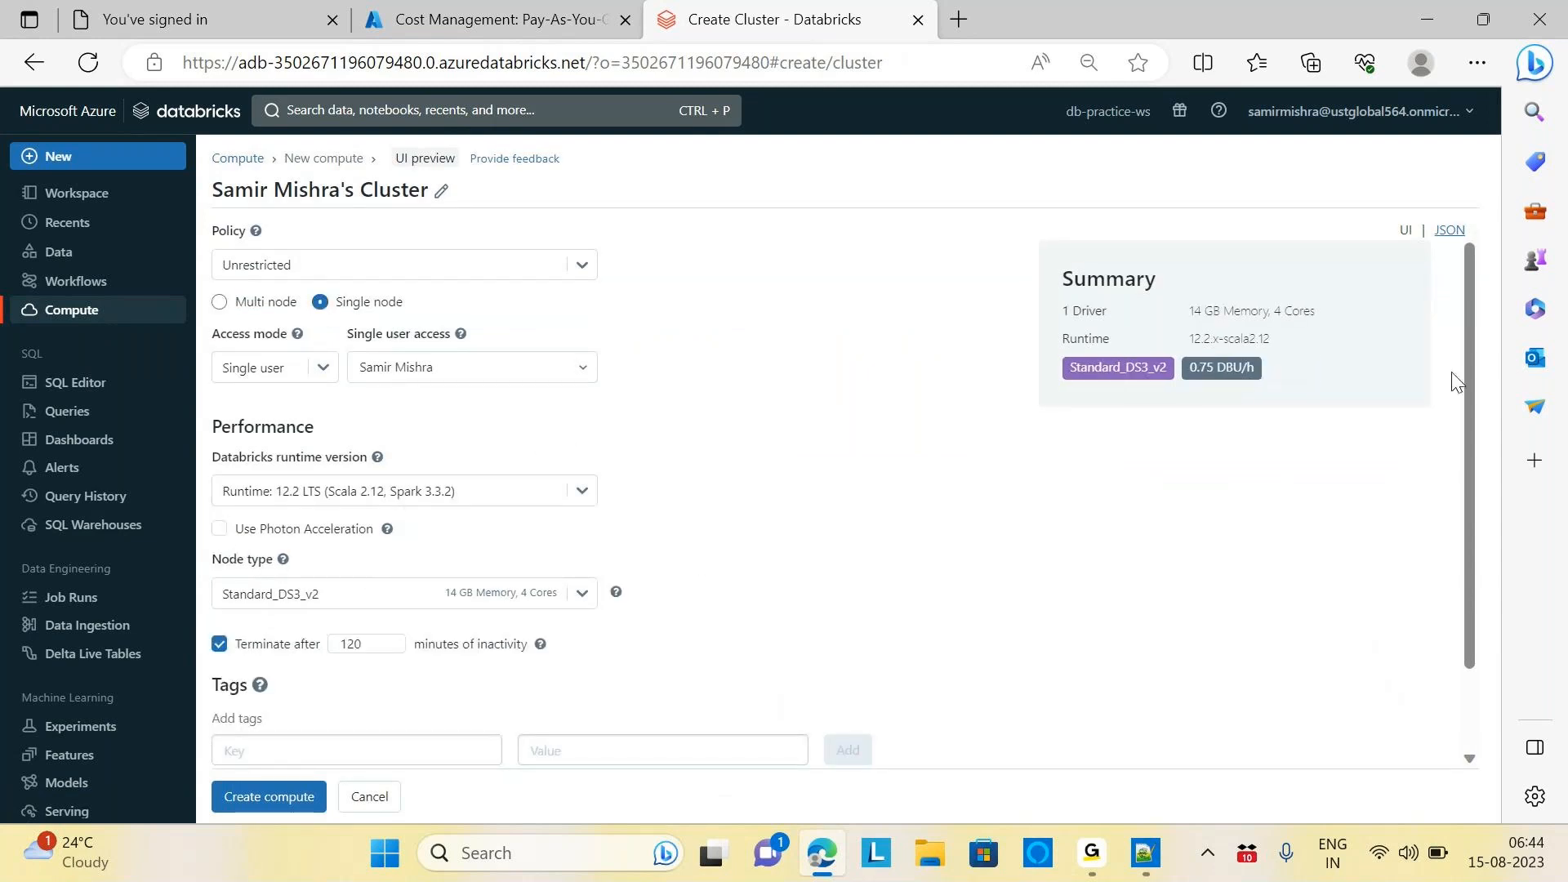
left_click_drag(1476, 400, 1491, 479)
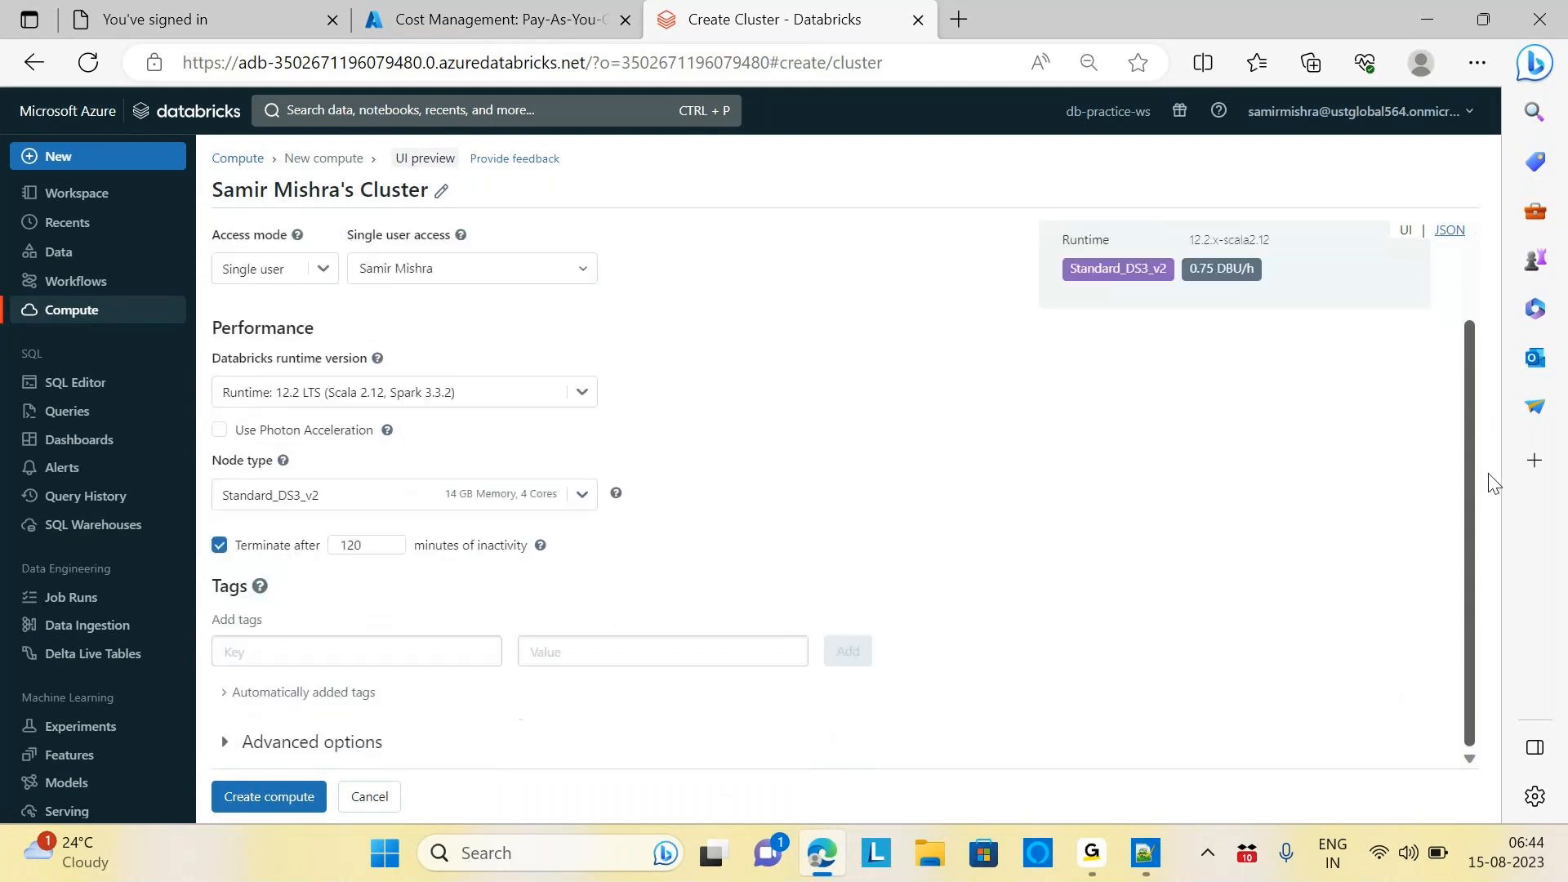
left_click(584, 498)
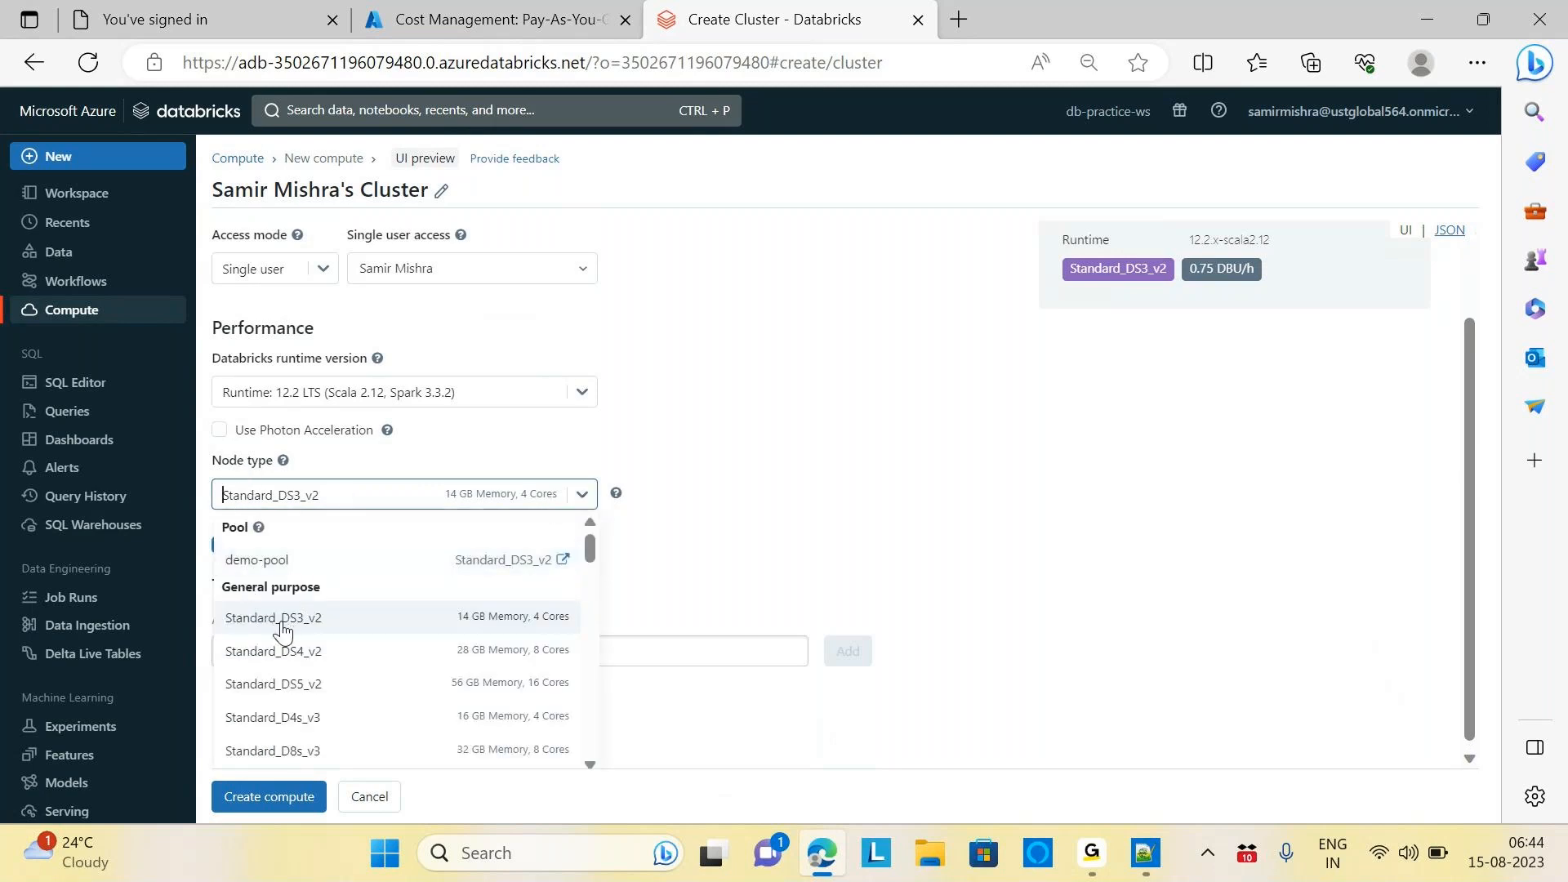
Set demo-pool as node type, change termination from 120 to 20 minutes, and create the cluster
left_click(282, 566)
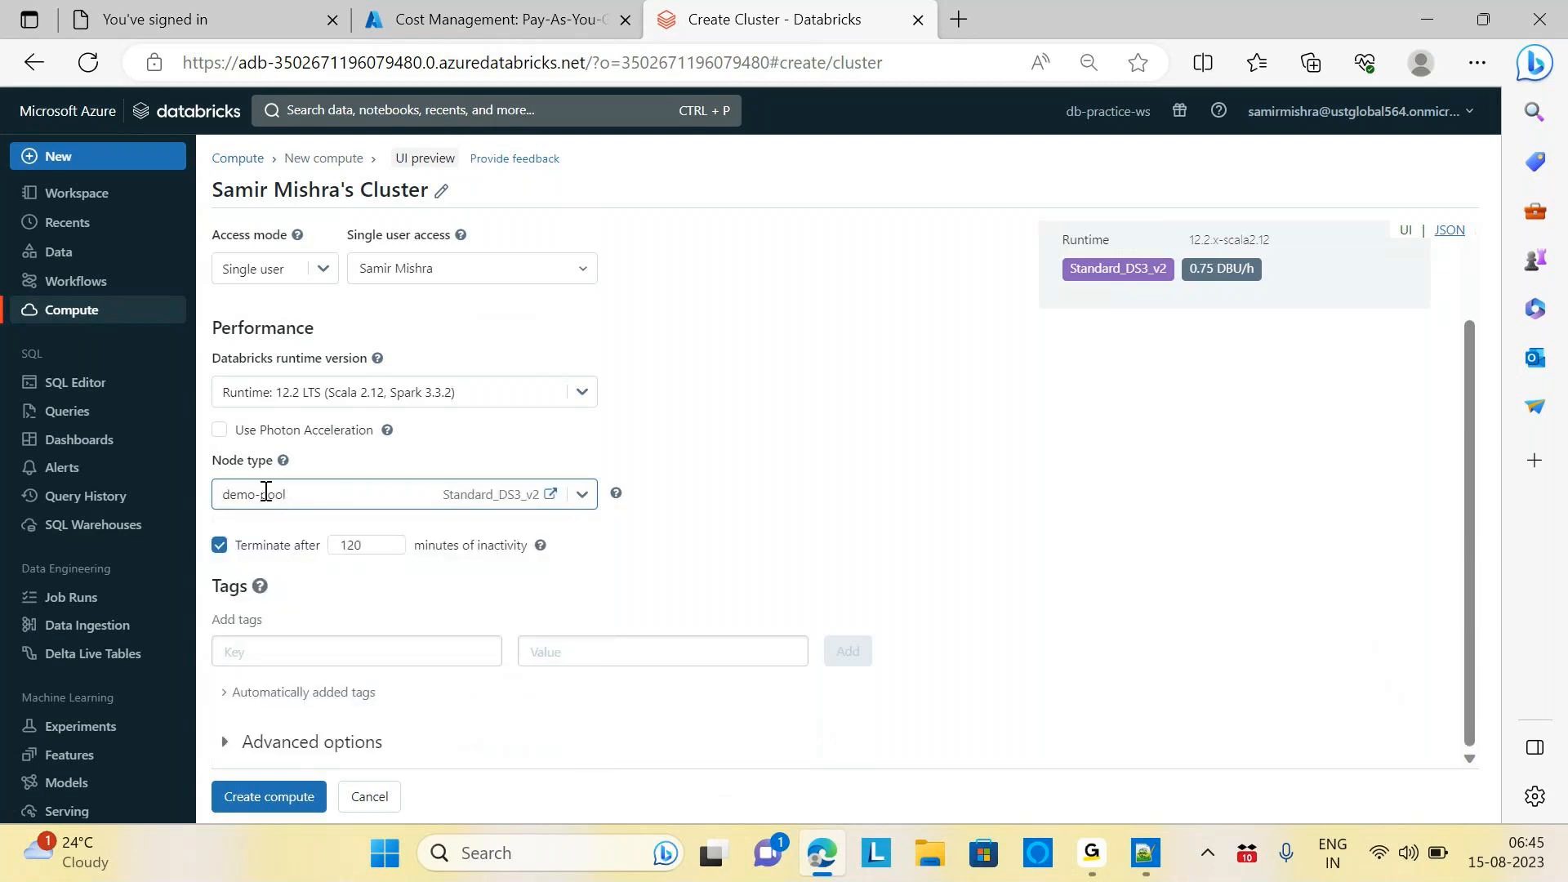
left_click(377, 546)
key("BackSpace")
key("BackSpace")
key("BackSpace")
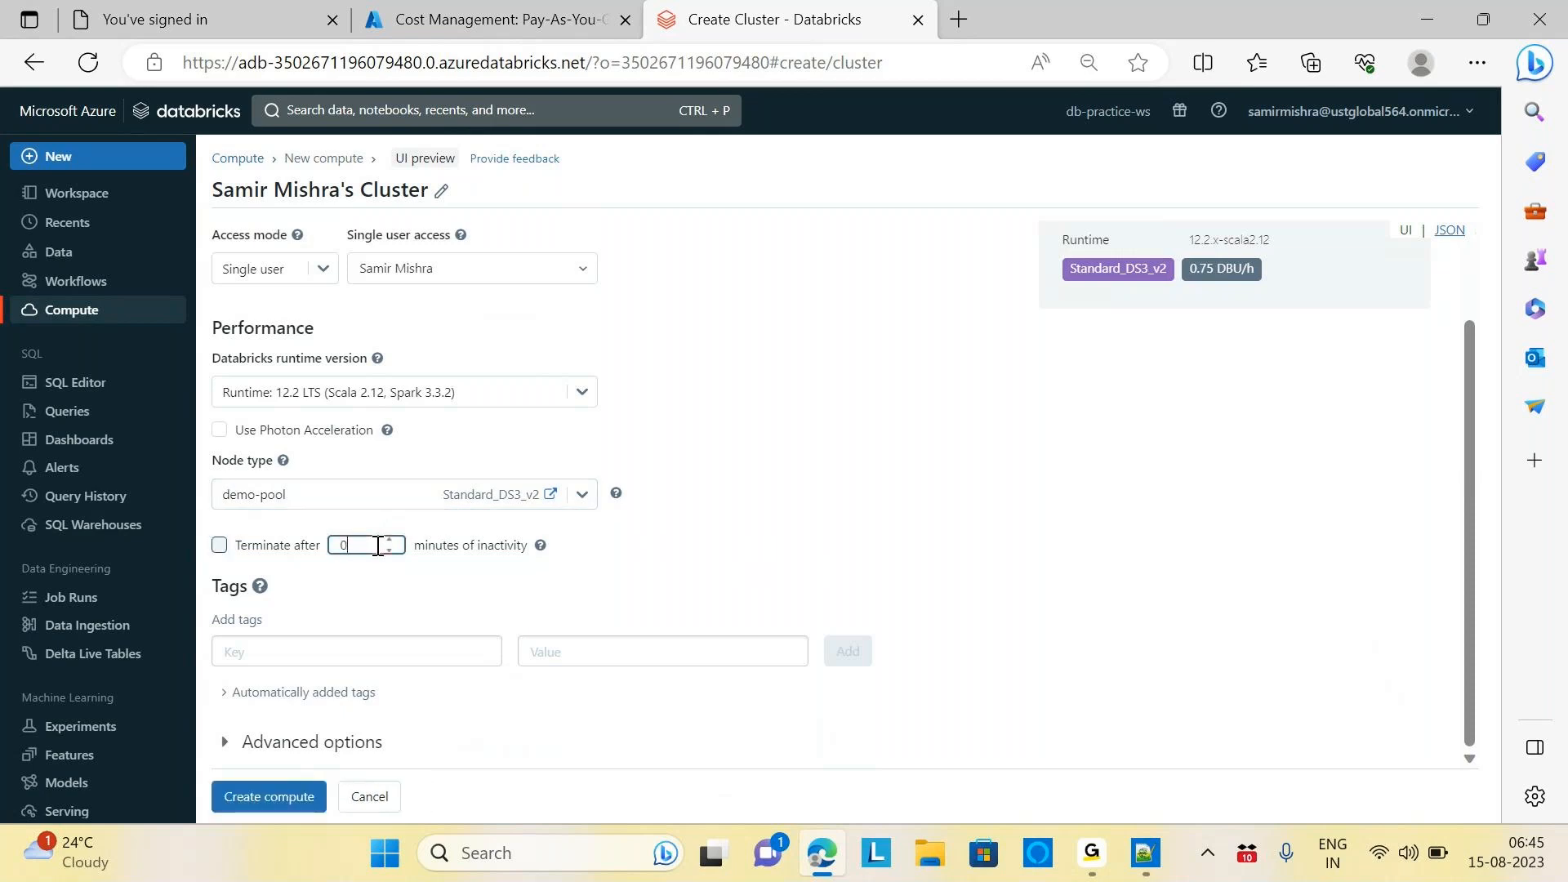
type("20")
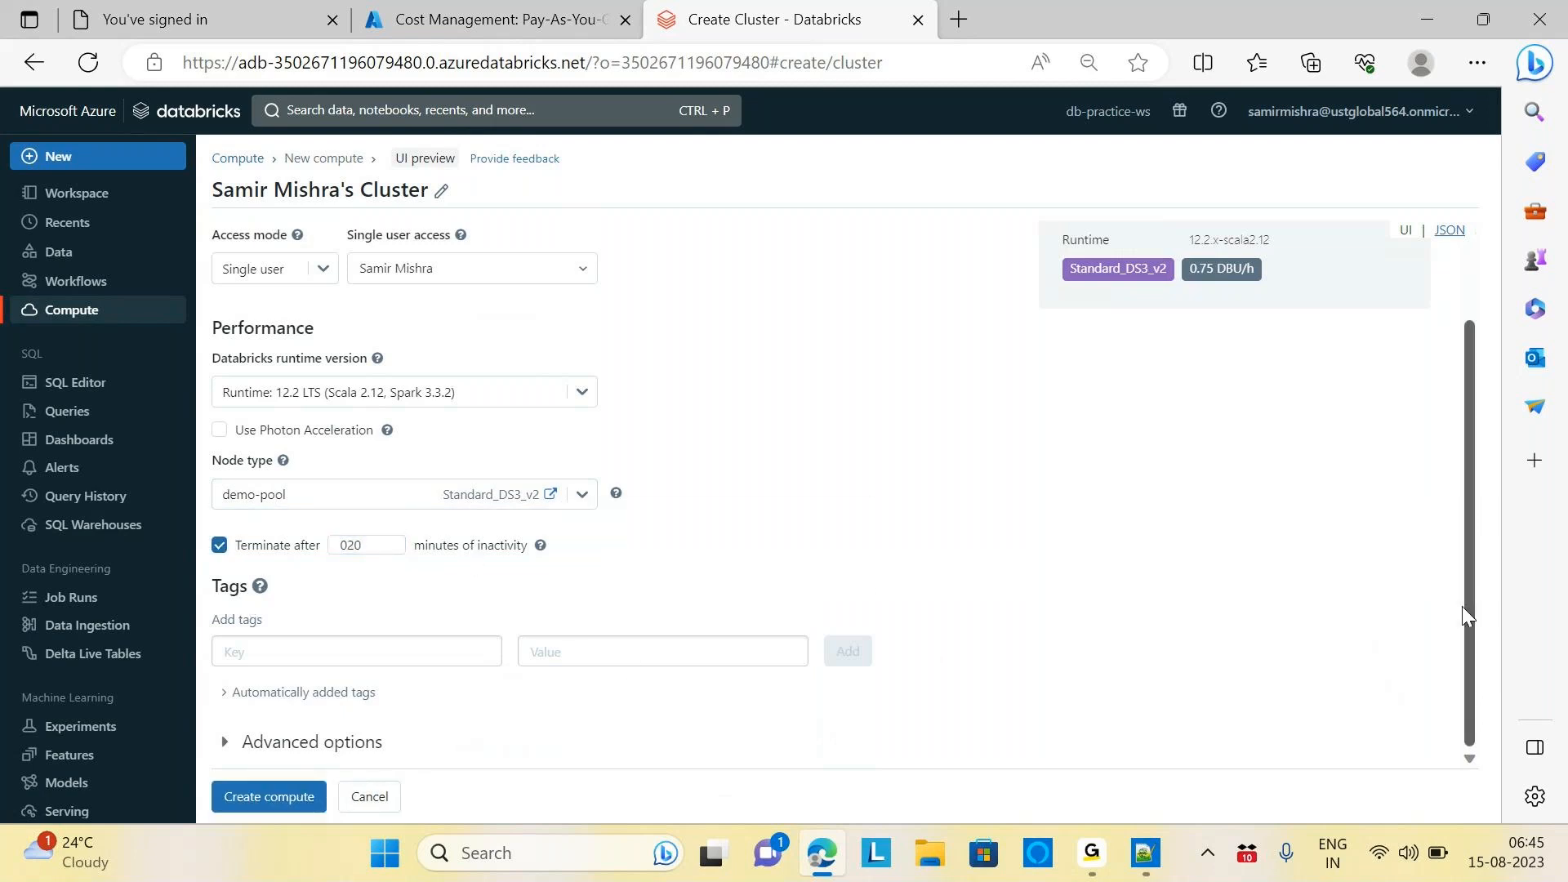
left_click_drag(1458, 591, 1487, 640)
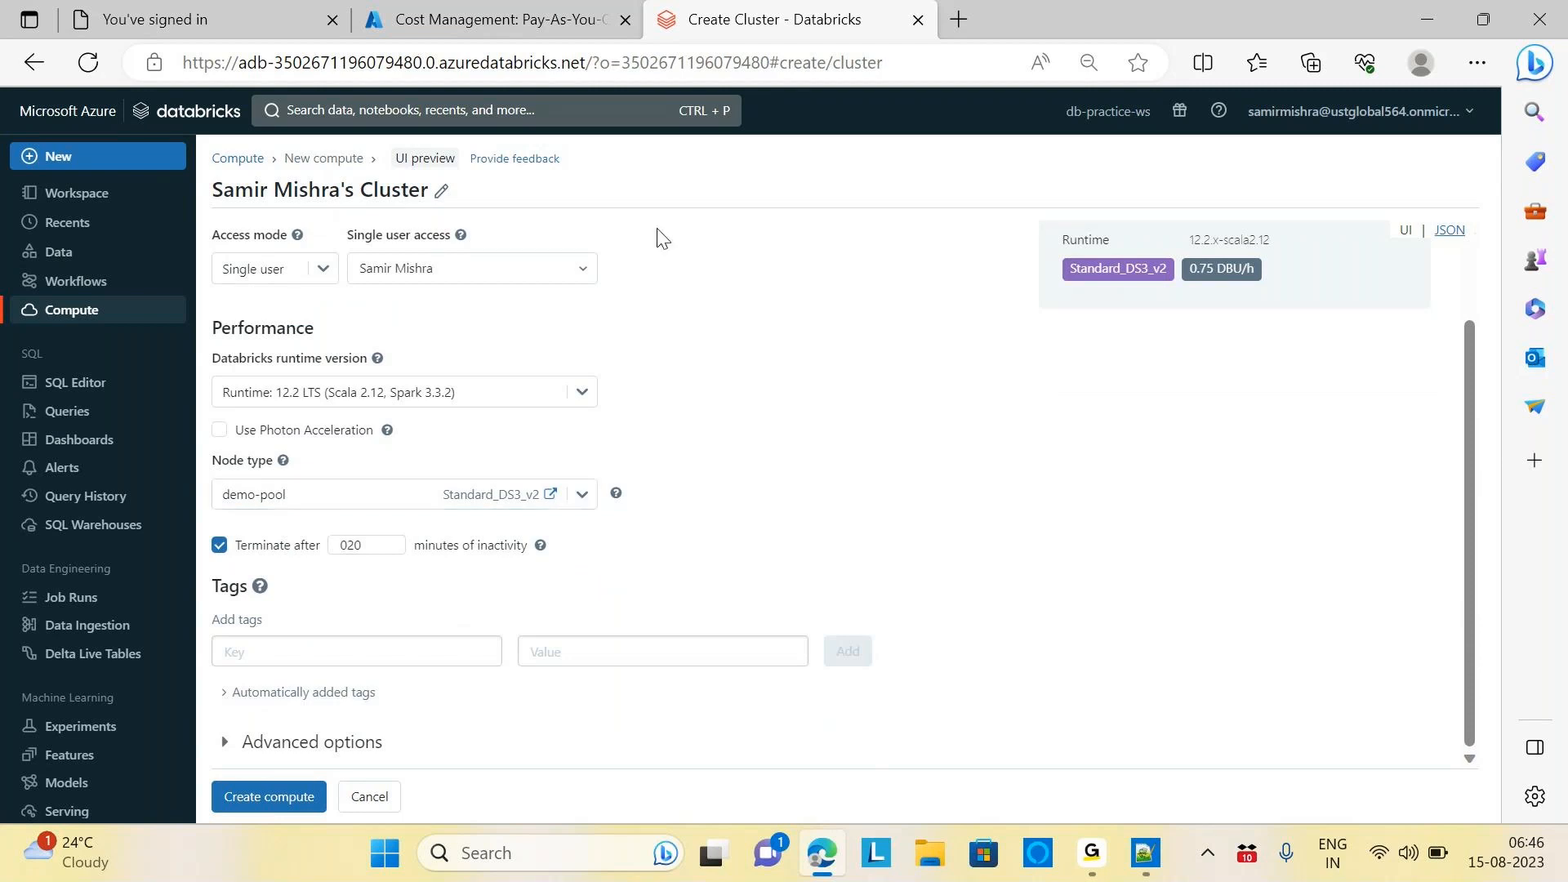
left_click(279, 804)
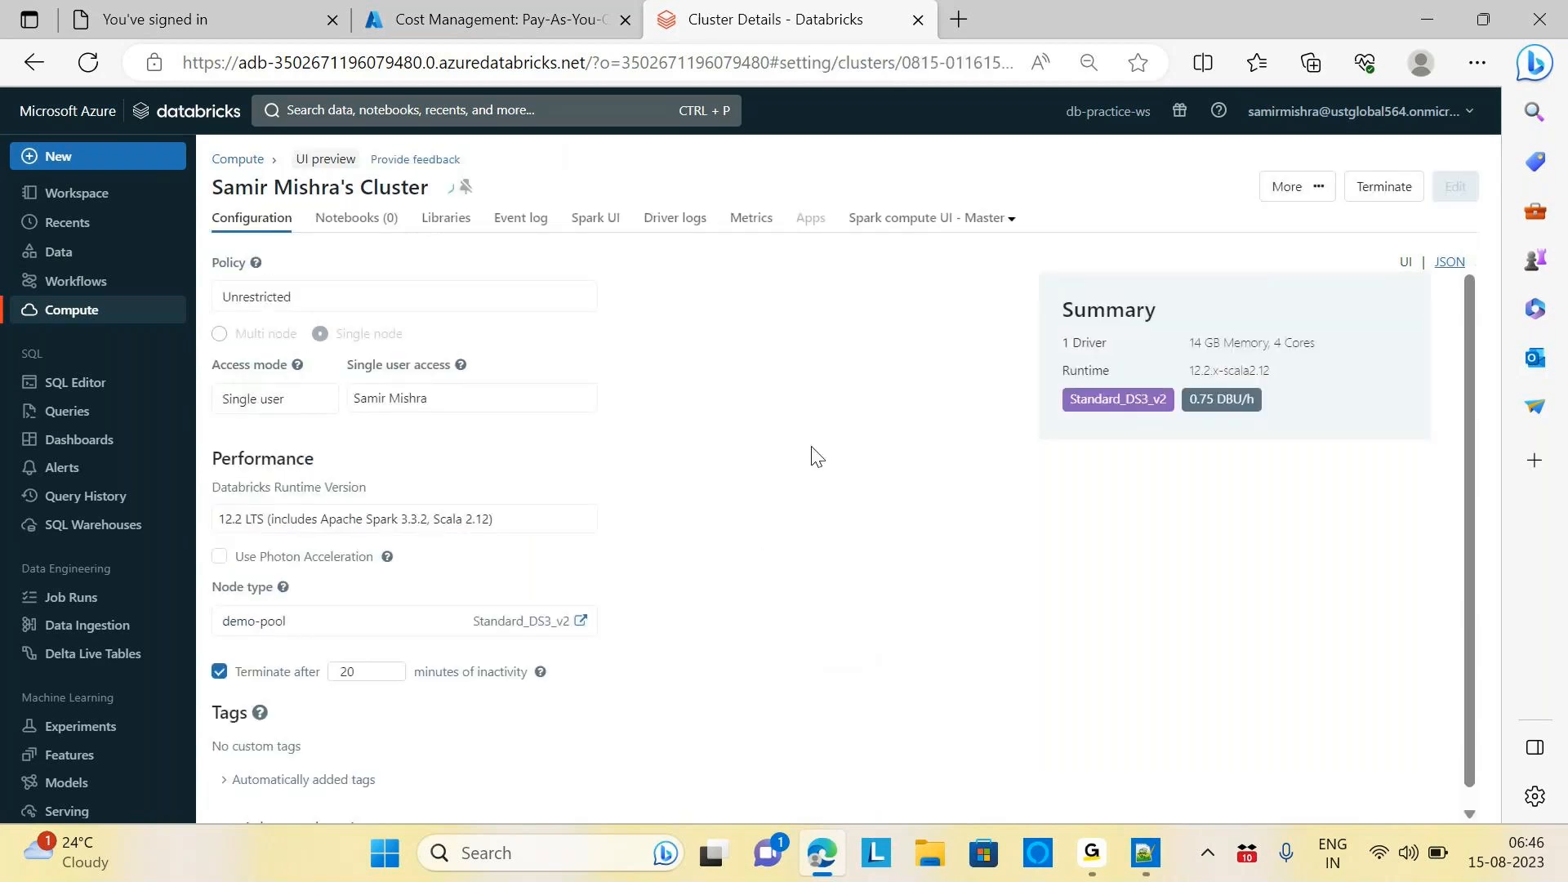
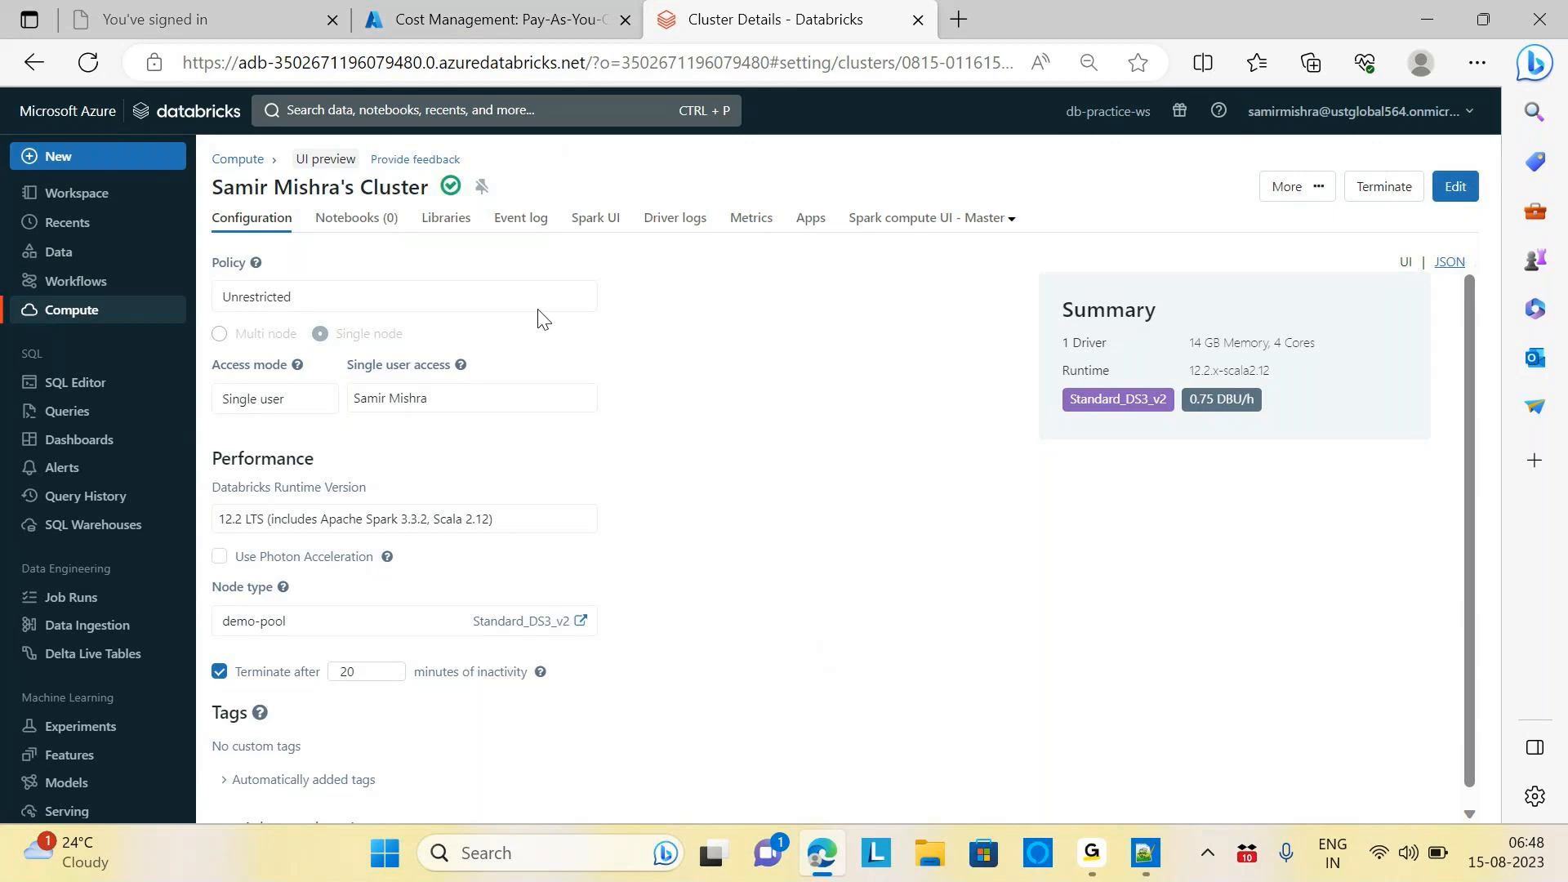
Delete the existing cluster from the All-purpose compute list
left_click(253, 165)
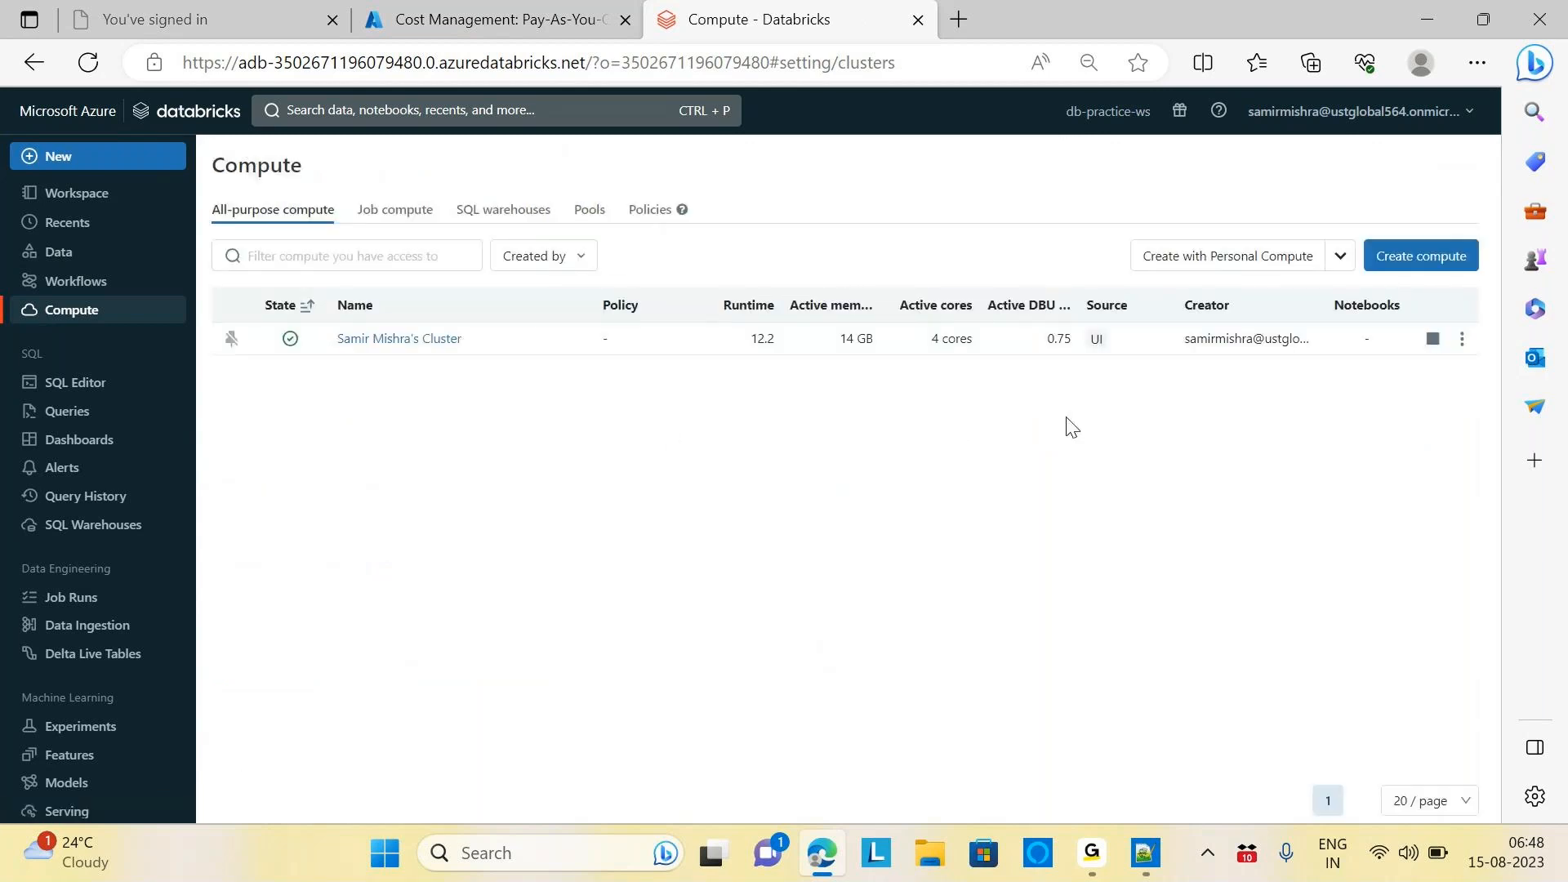
left_click(1462, 339)
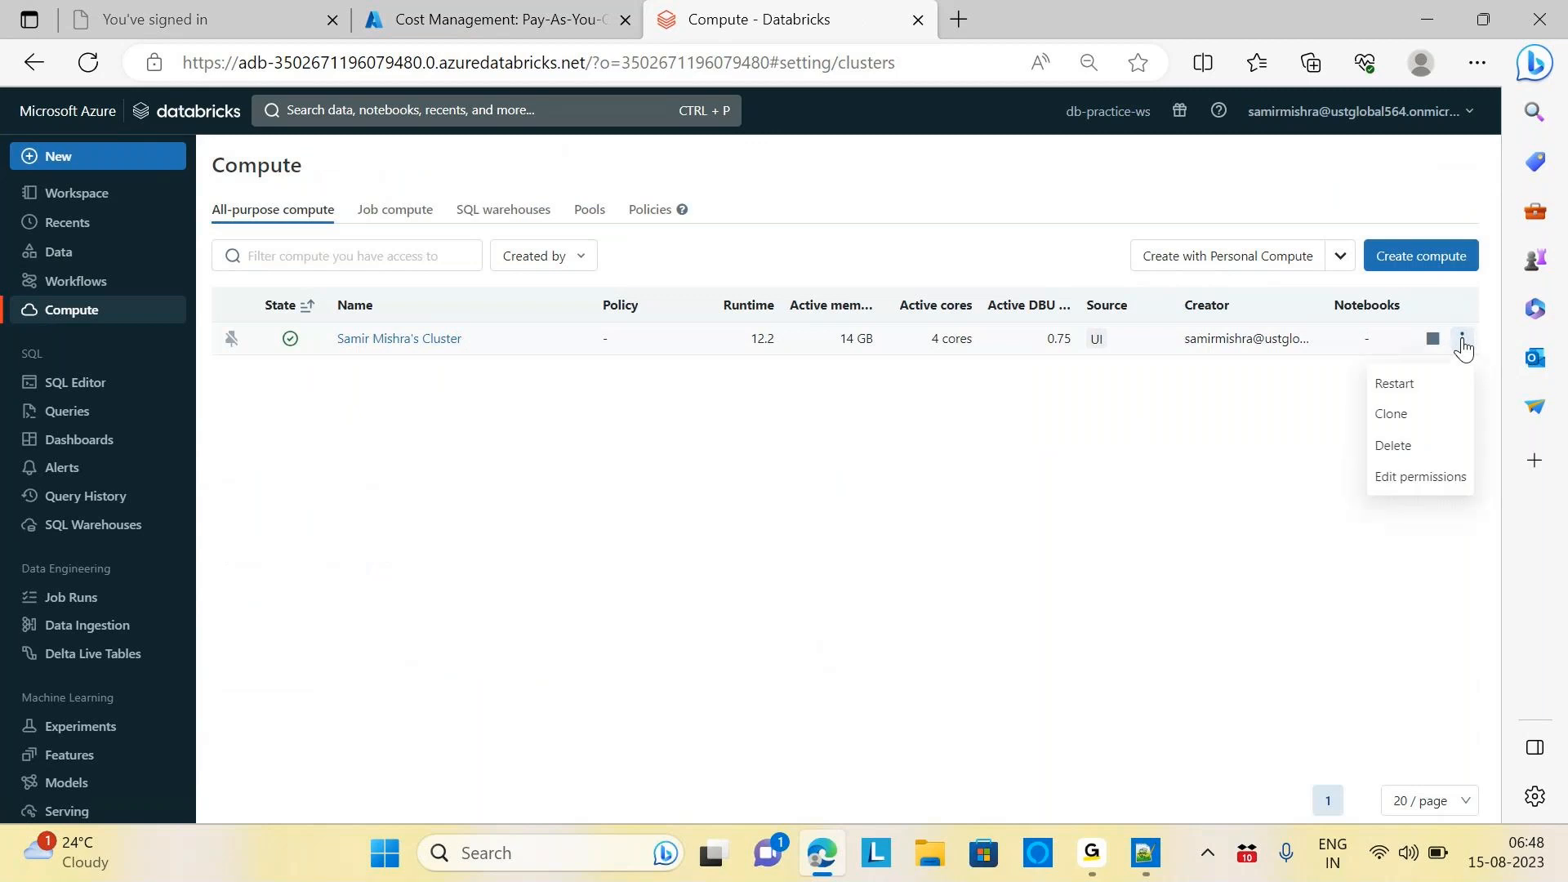
left_click(1393, 446)
left_click(949, 395)
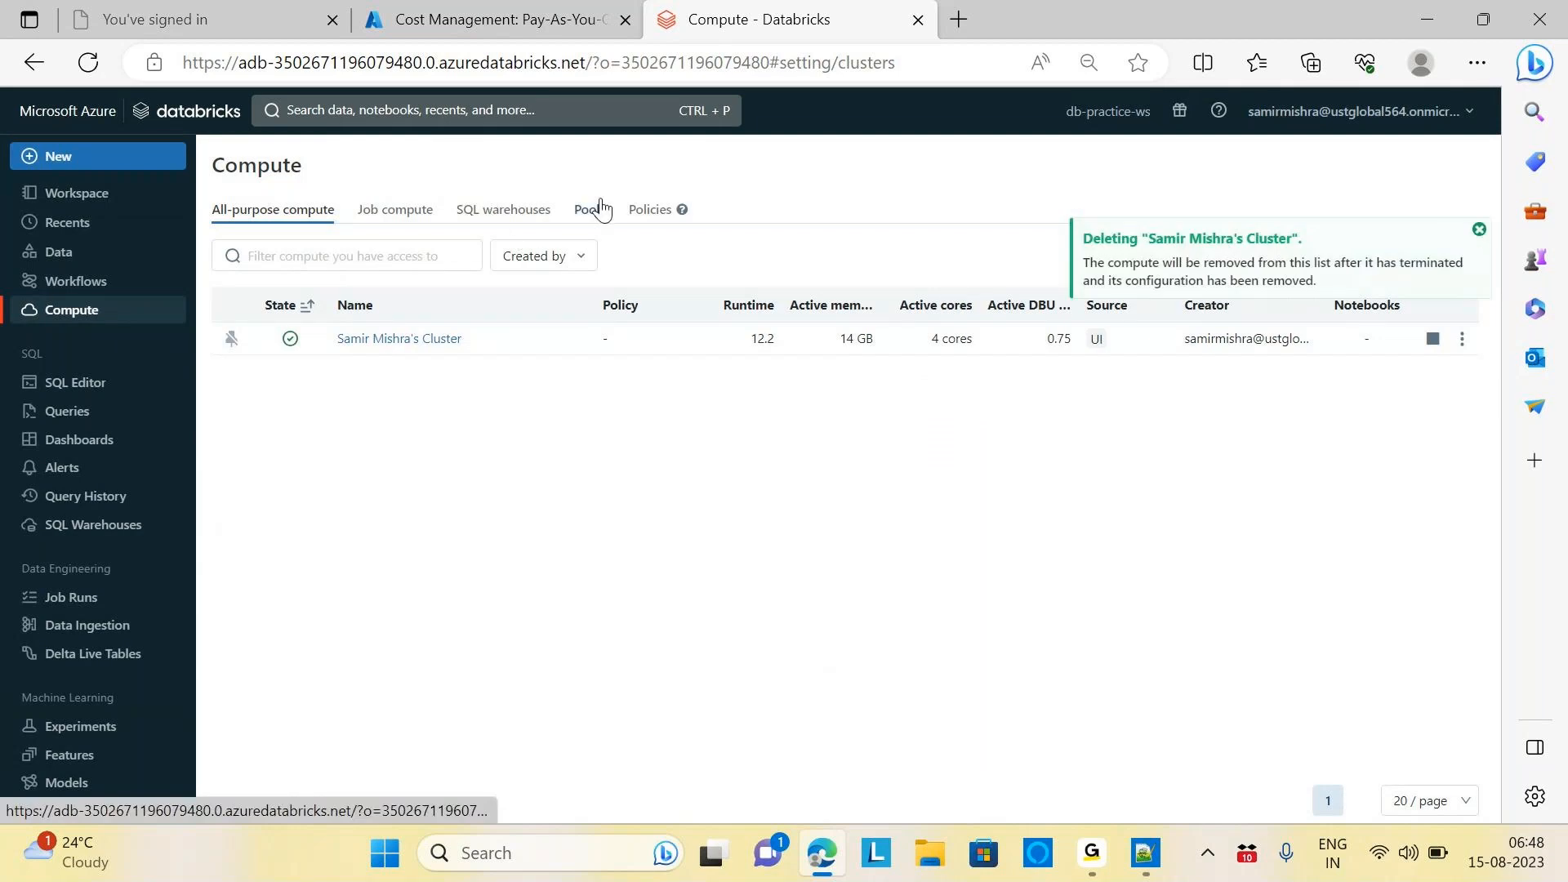
Delete the demo-pool instance pool, then return to All-purpose compute
left_click(590, 210)
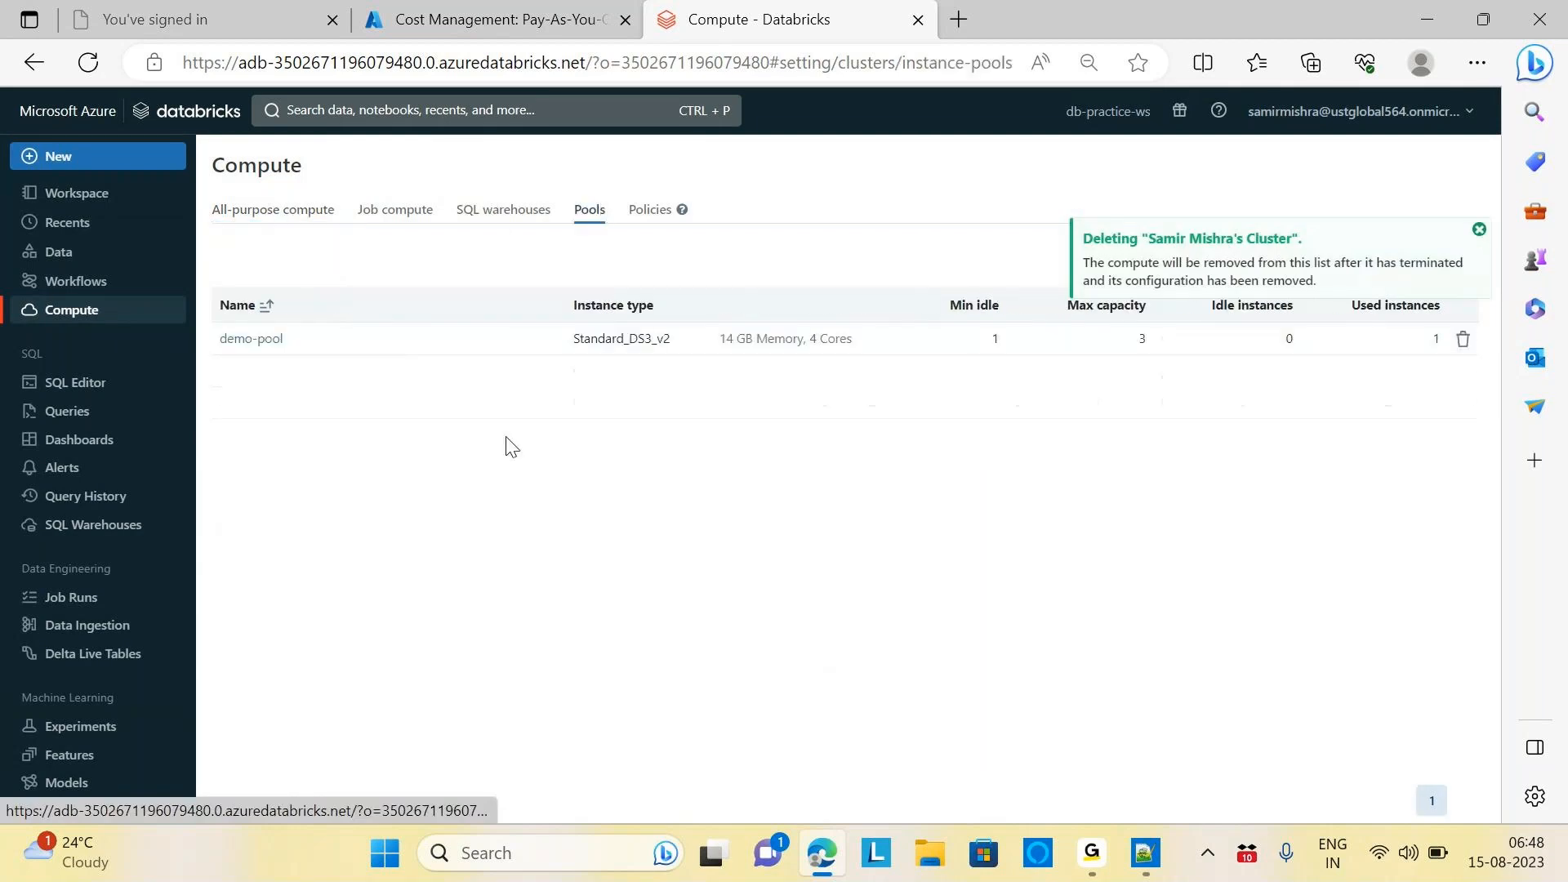
left_click(1461, 340)
left_click(948, 335)
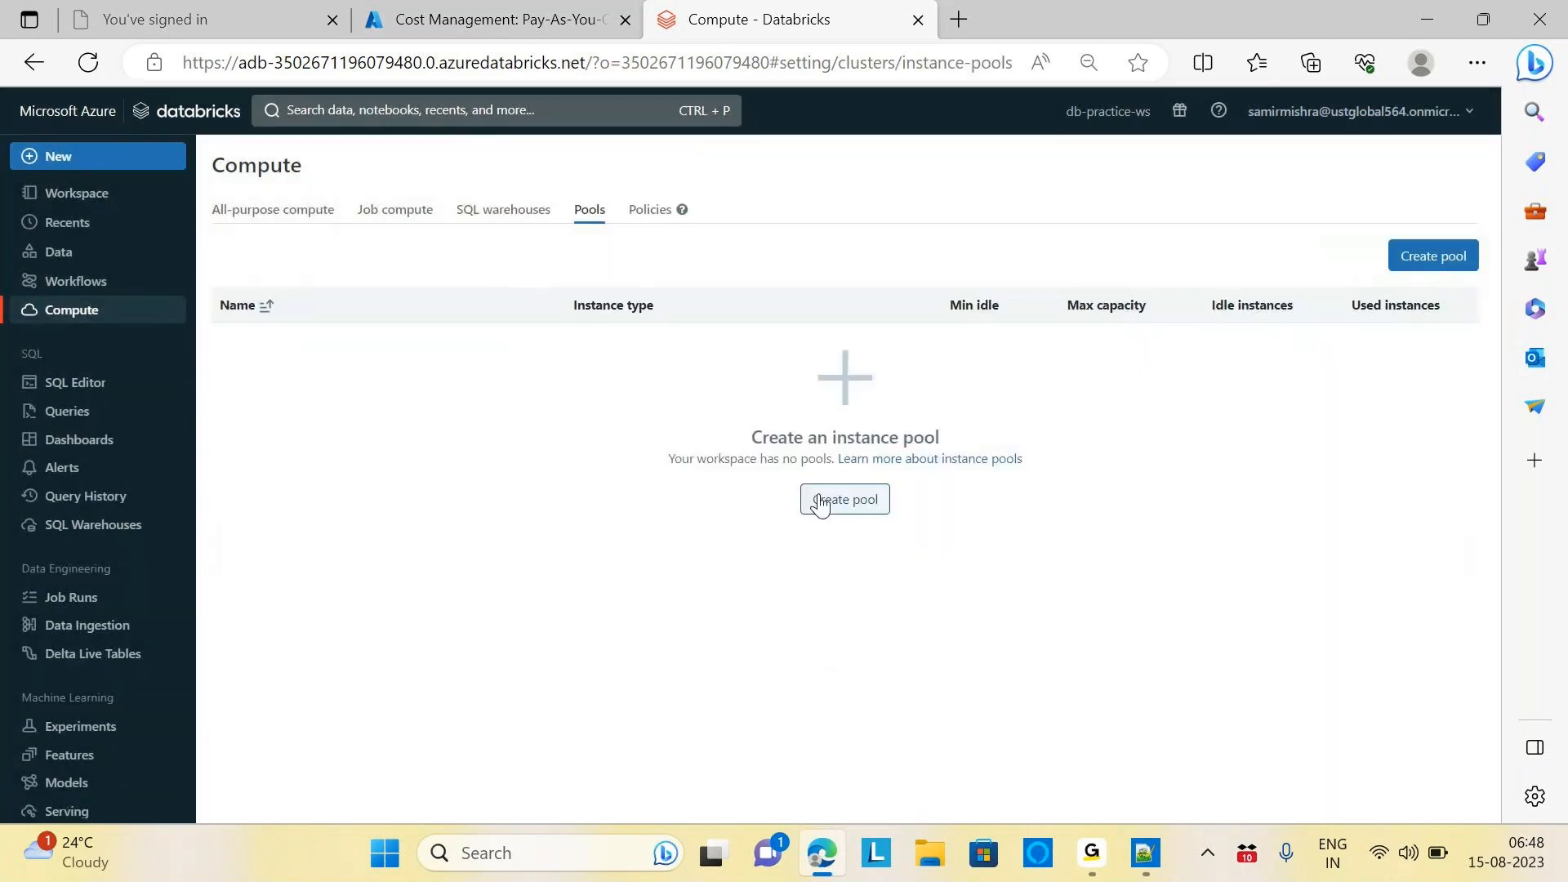
mouse_move(681, 209)
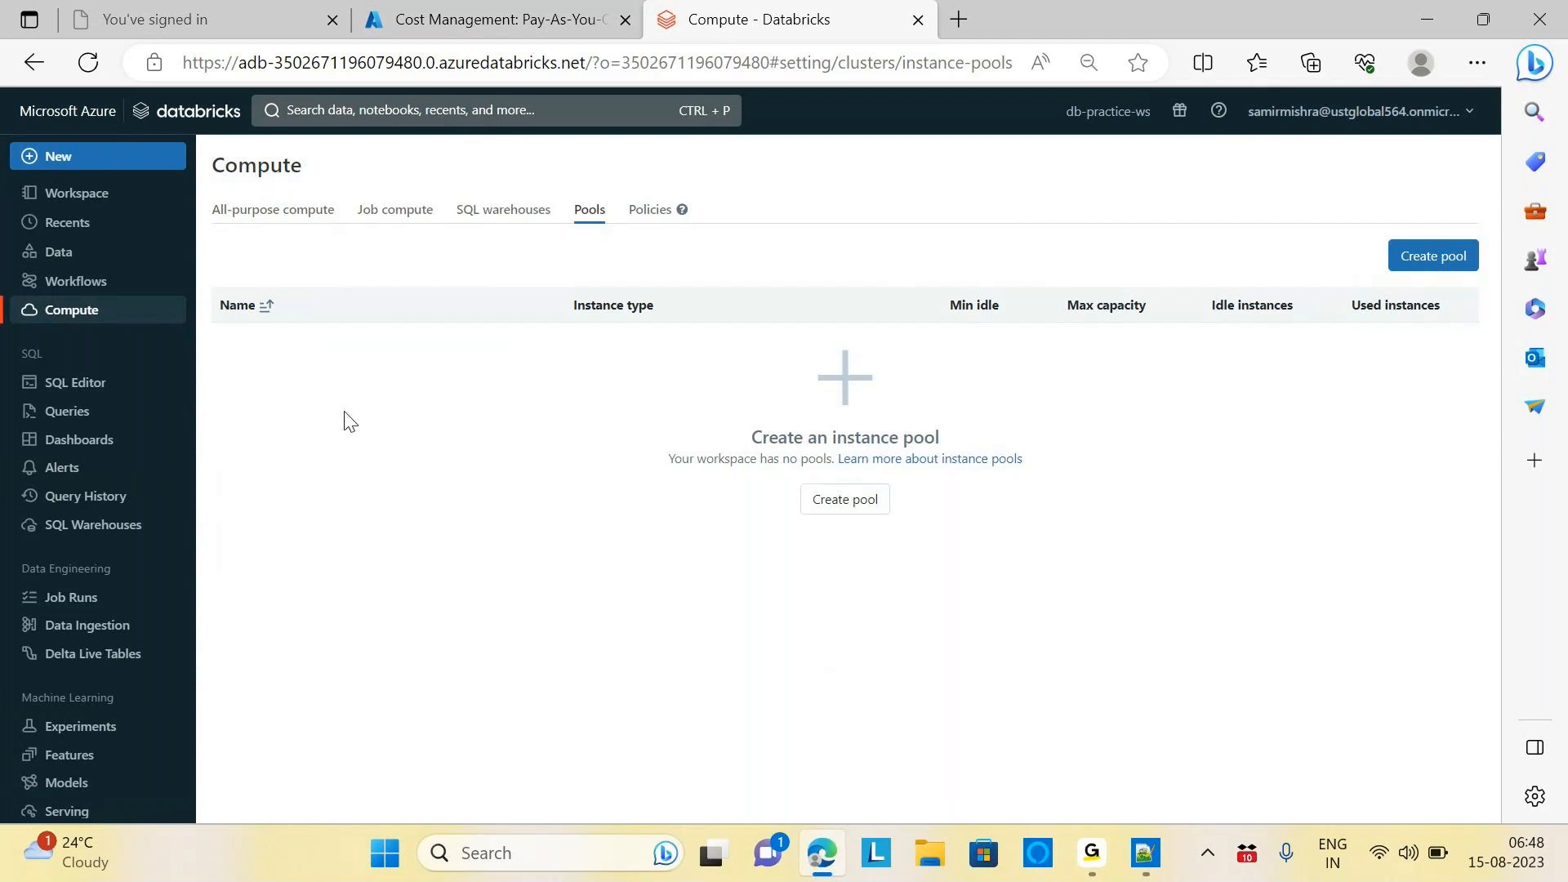
left_click(278, 213)
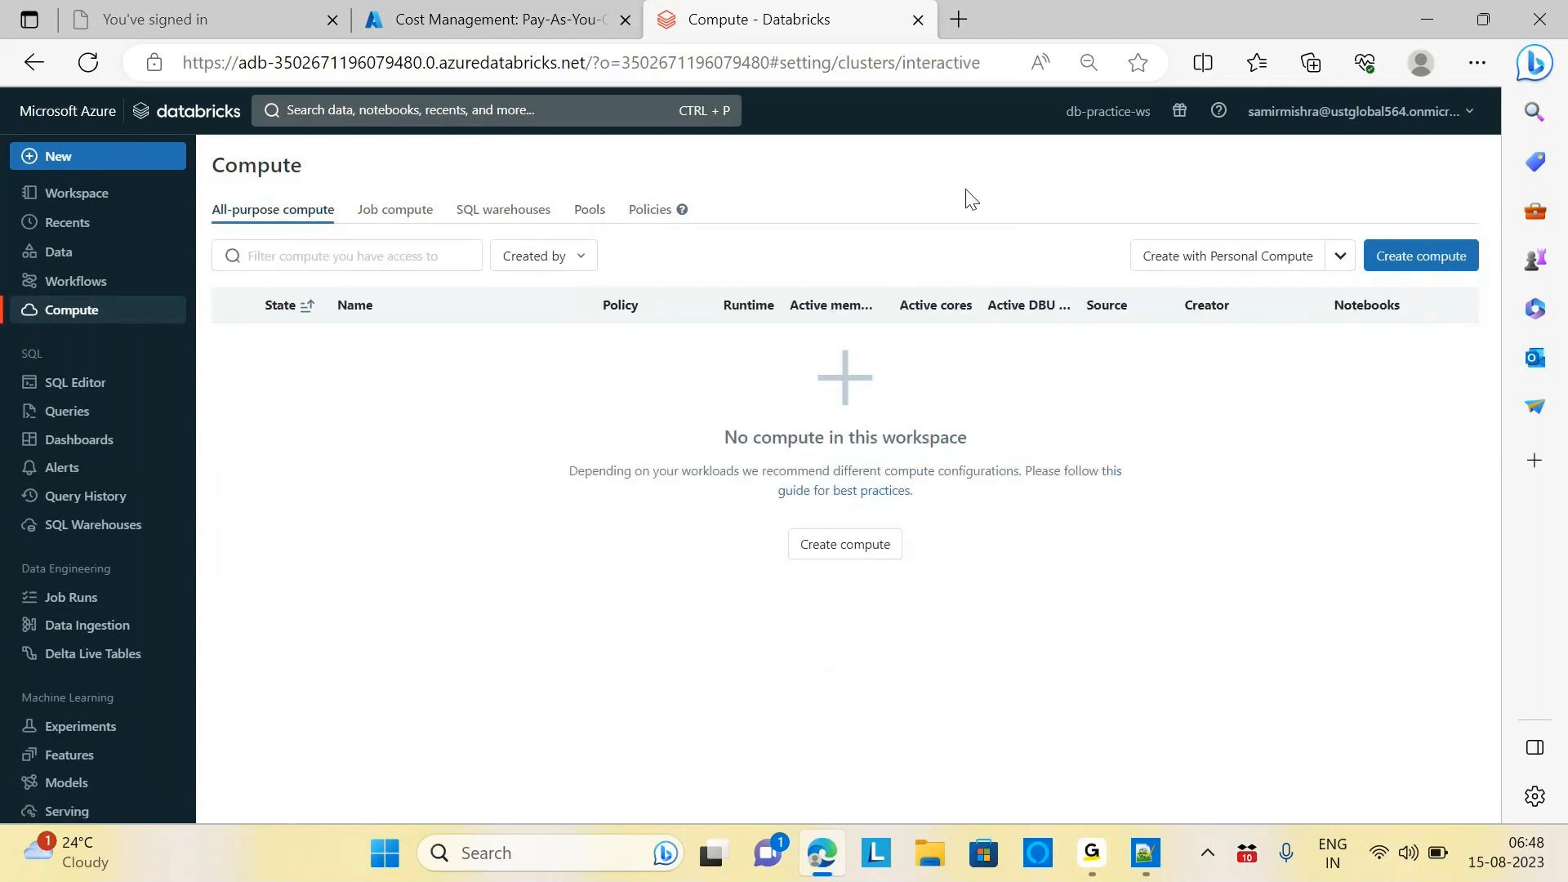
Start a new compute resource and switch its policy to Personal Compute
left_click(1420, 258)
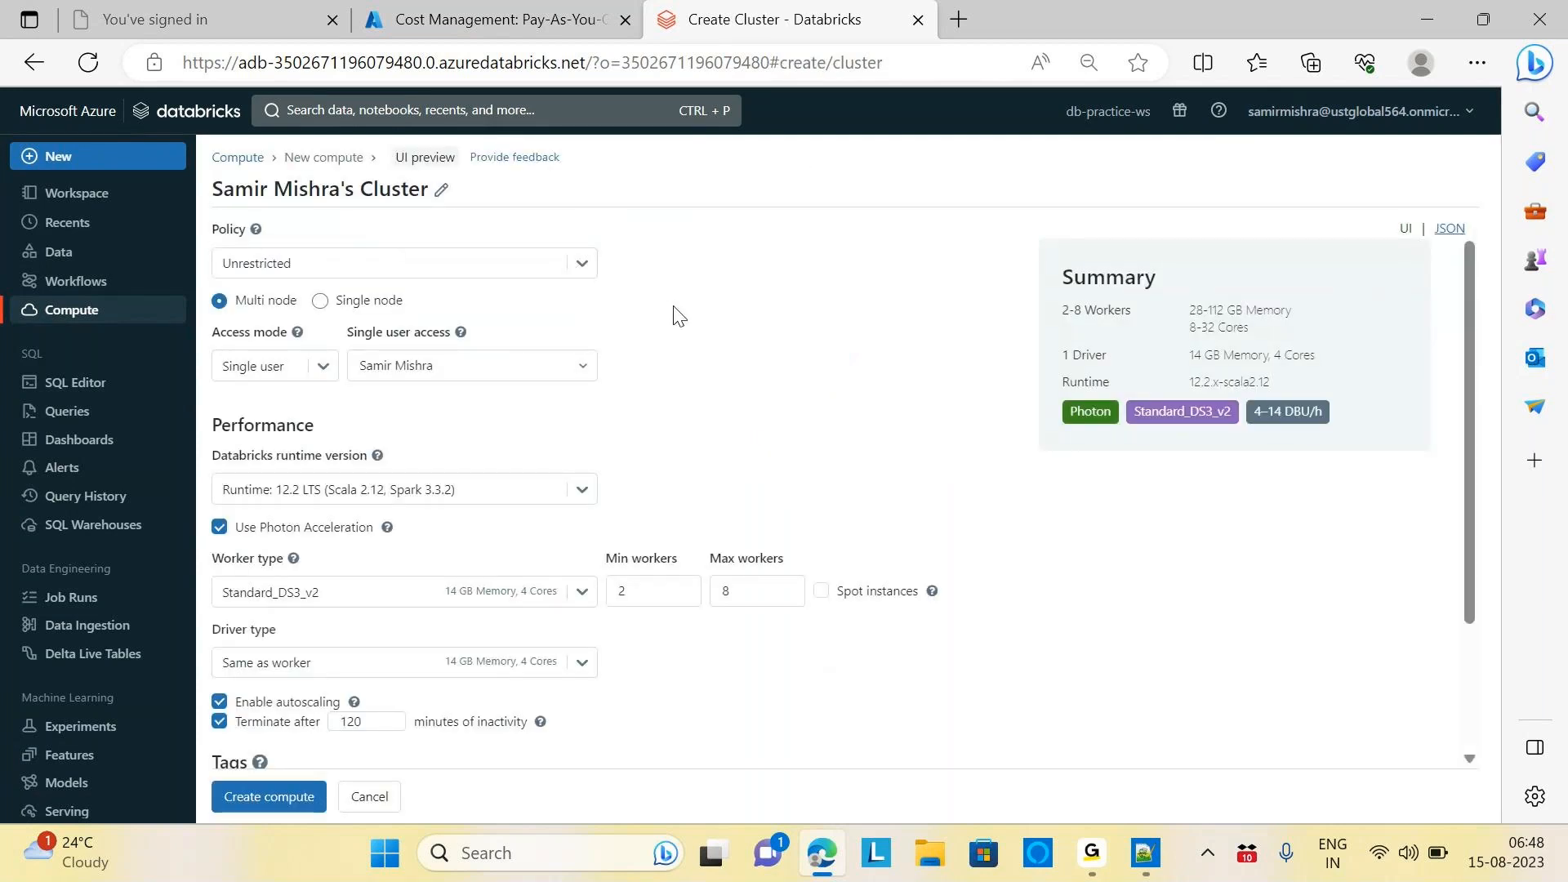
left_click(585, 265)
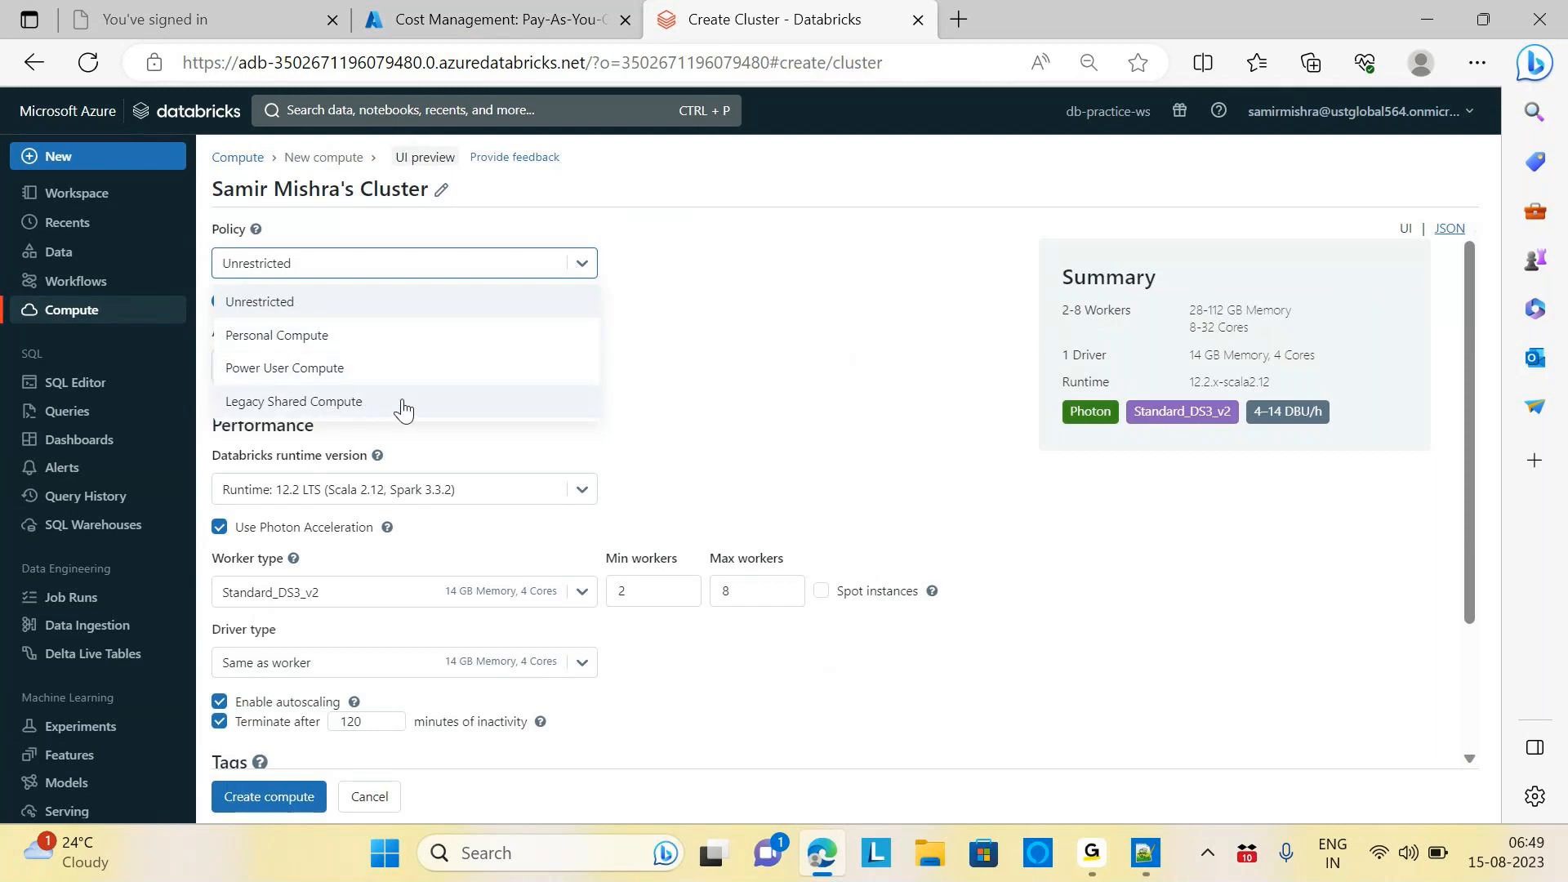
left_click(769, 317)
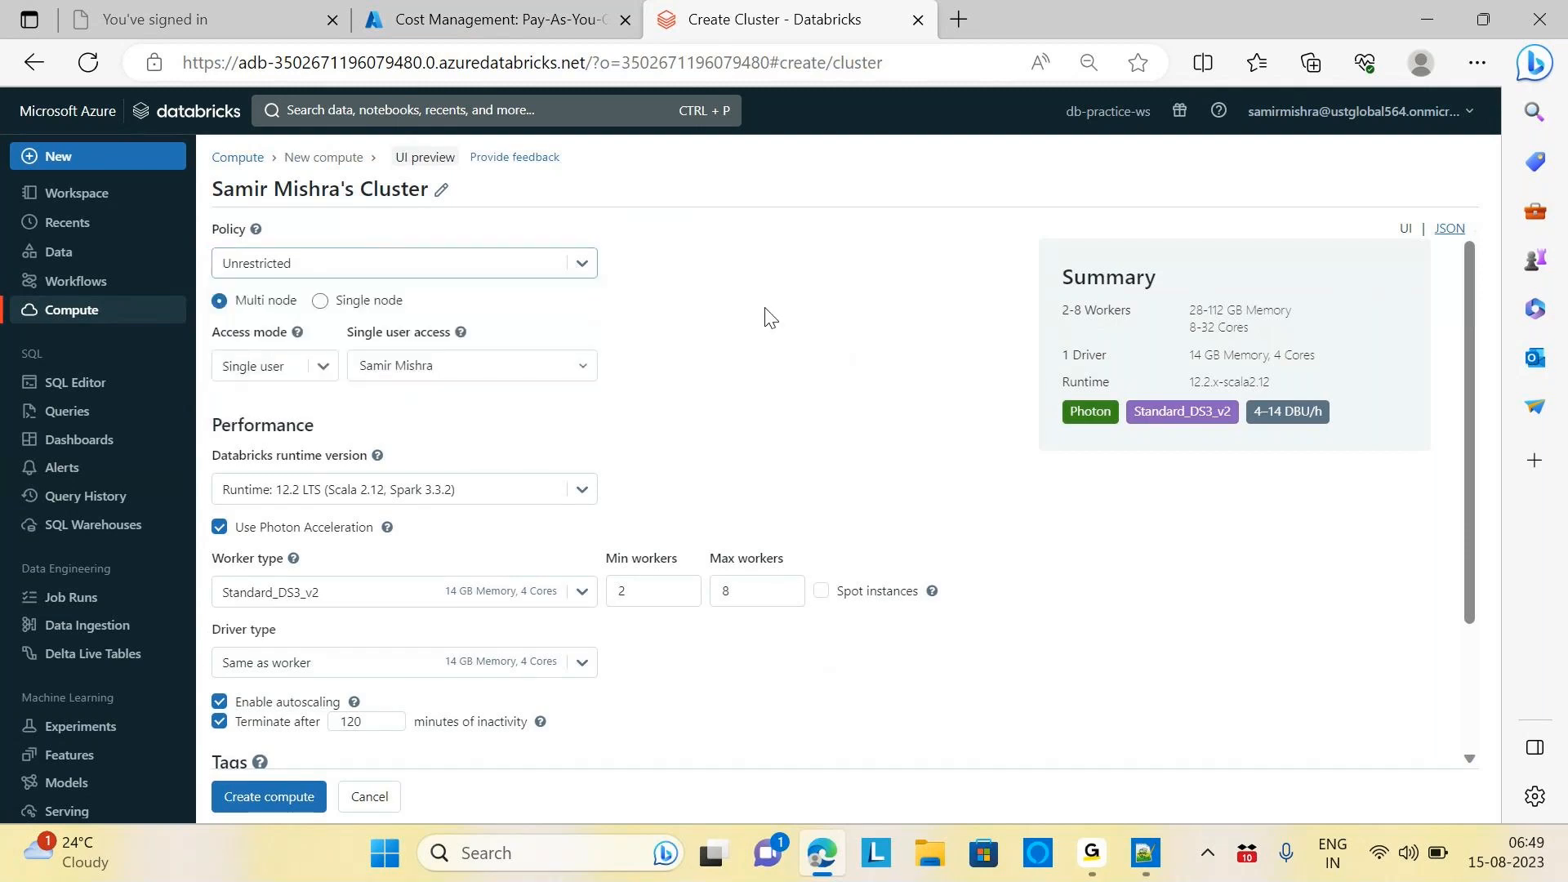
left_click(581, 263)
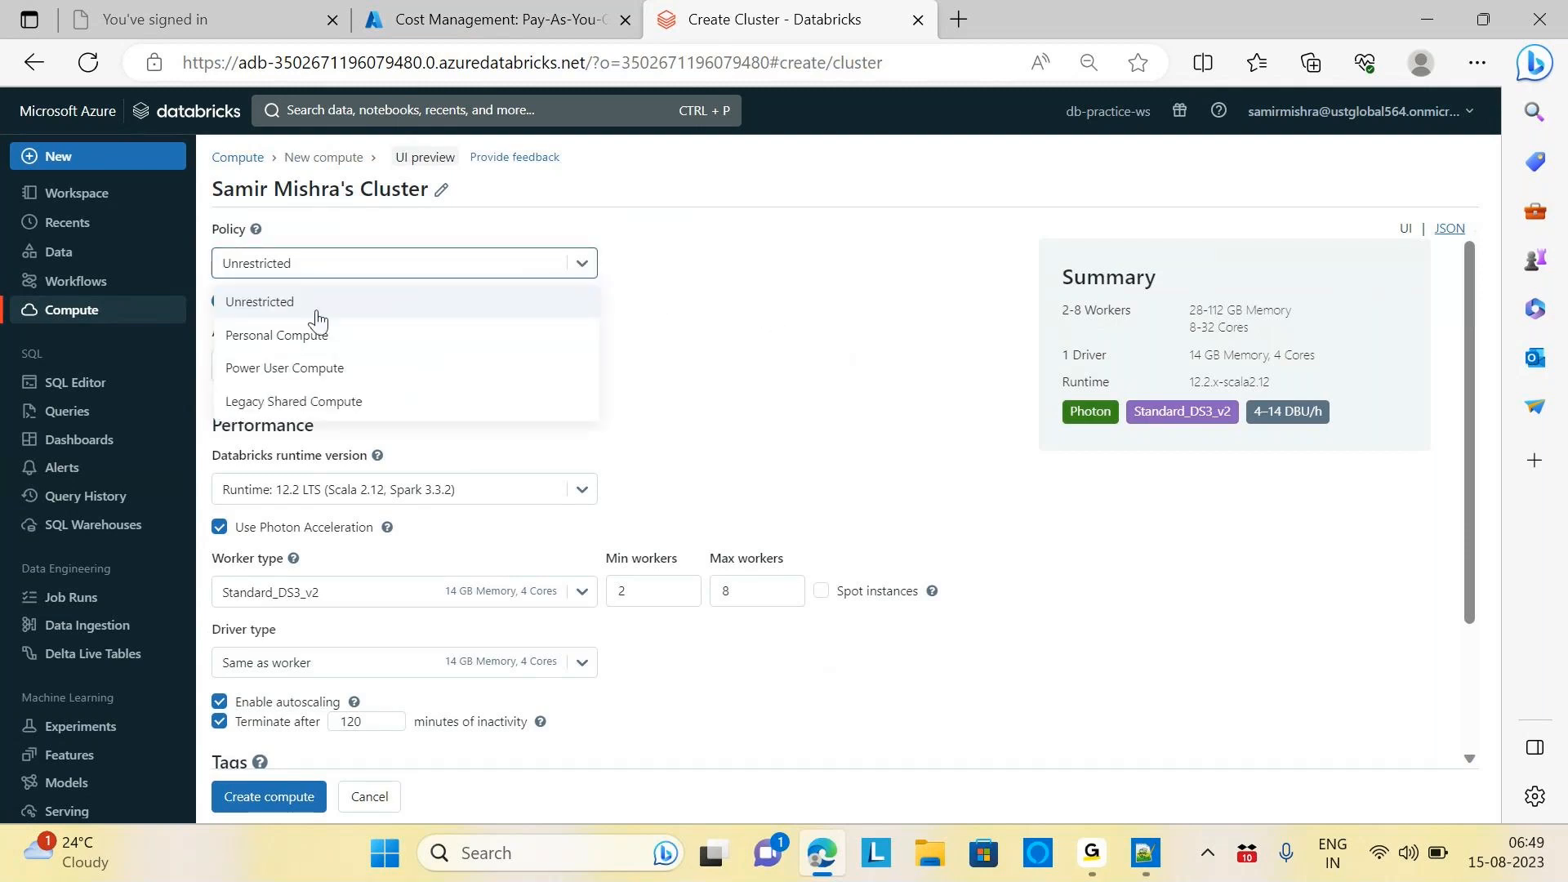
left_click(290, 338)
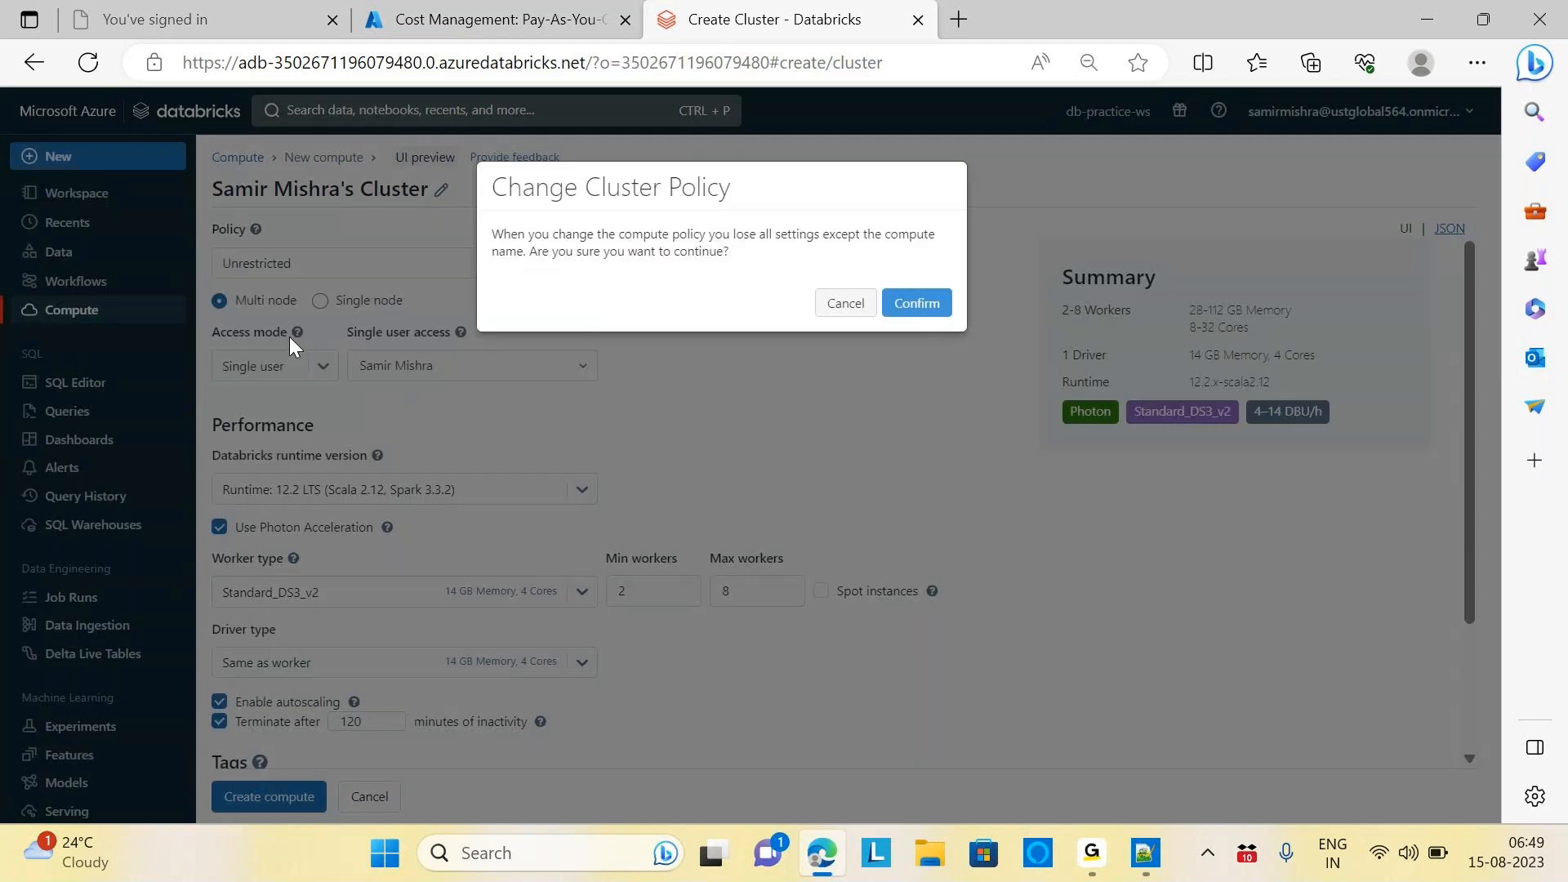
left_click(913, 308)
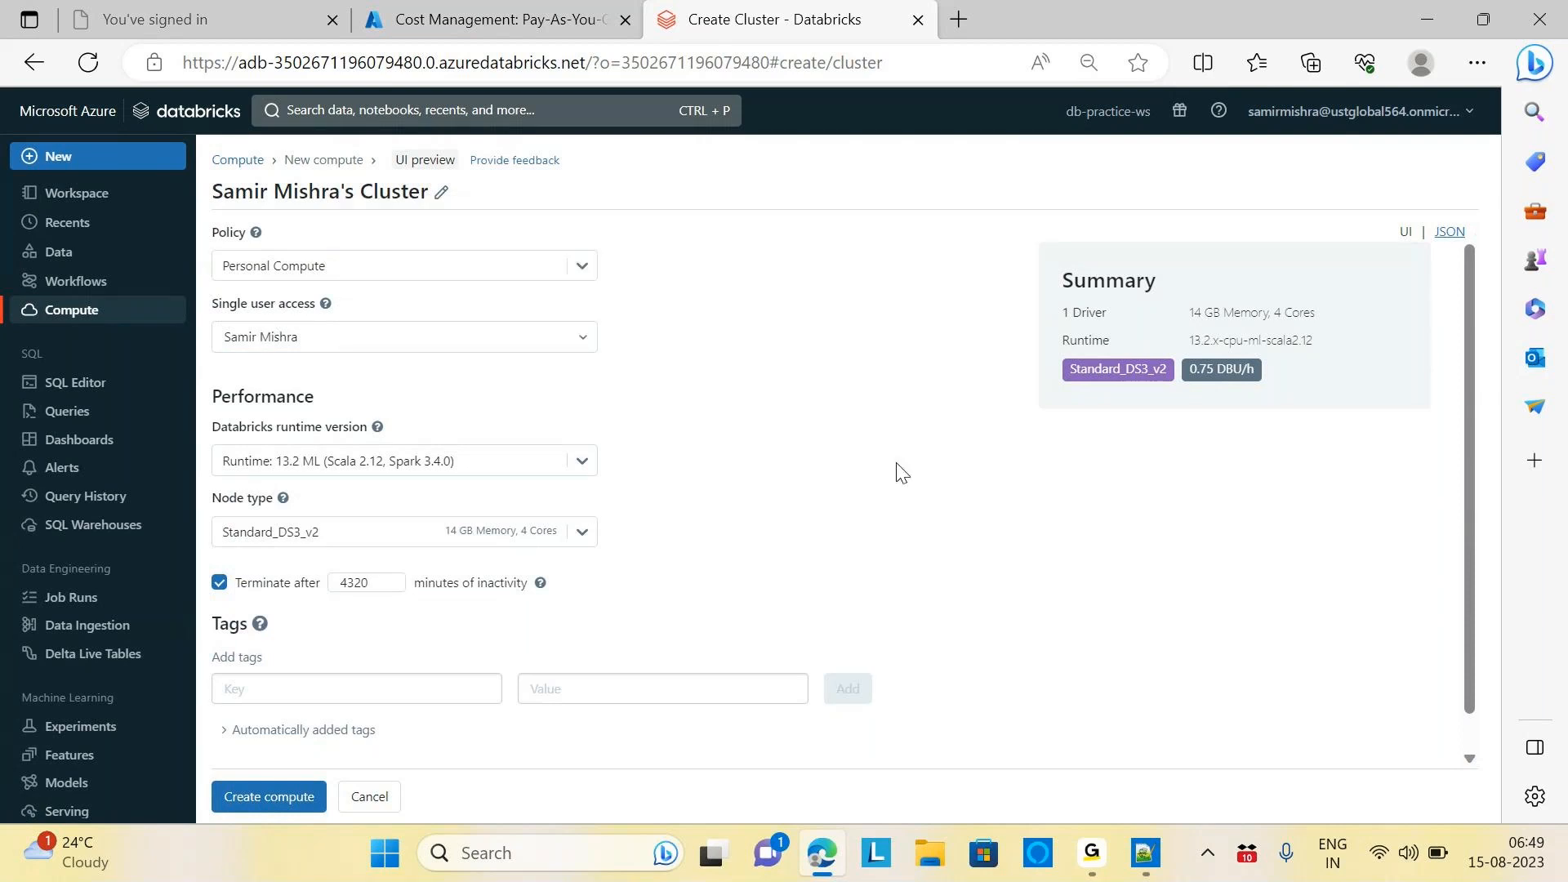
Toggle the policy between Unrestricted and Personal Compute, ending on Unrestricted
left_click(581, 265)
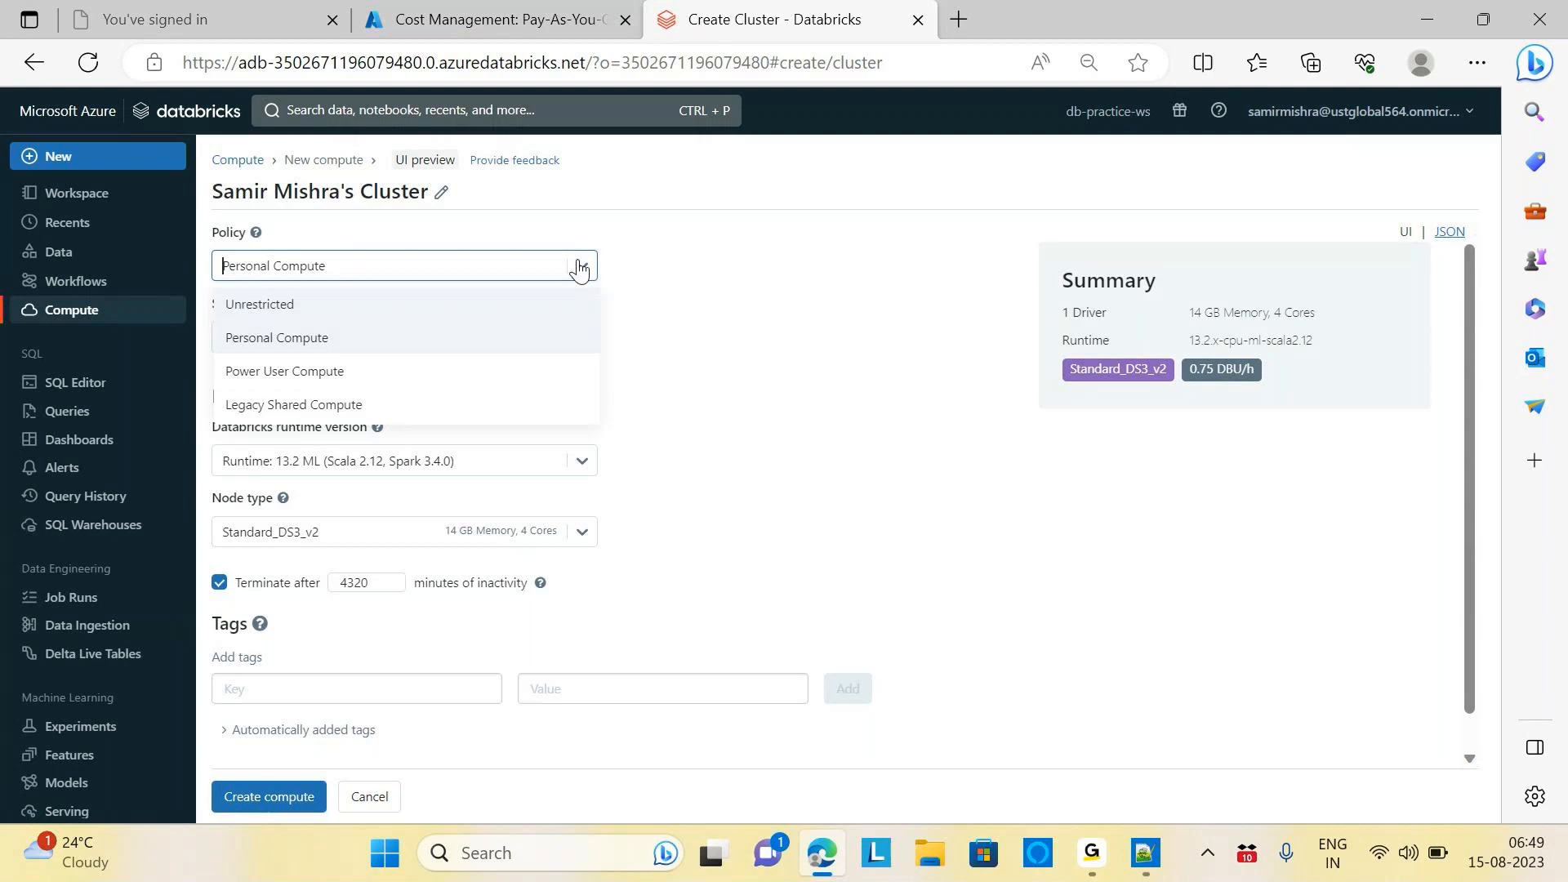
left_click(278, 303)
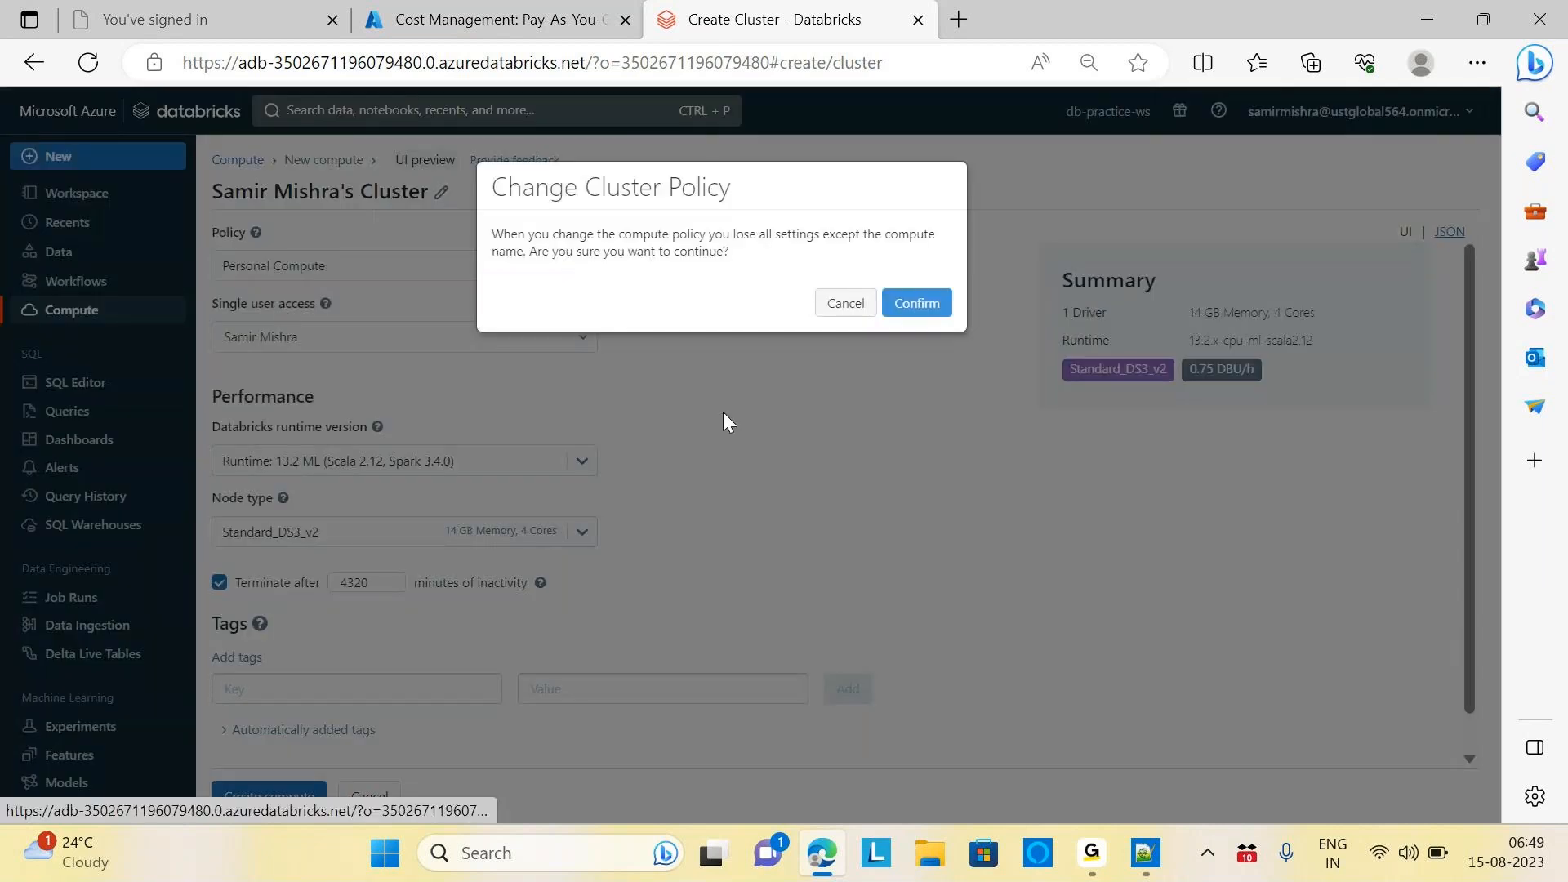
left_click(916, 303)
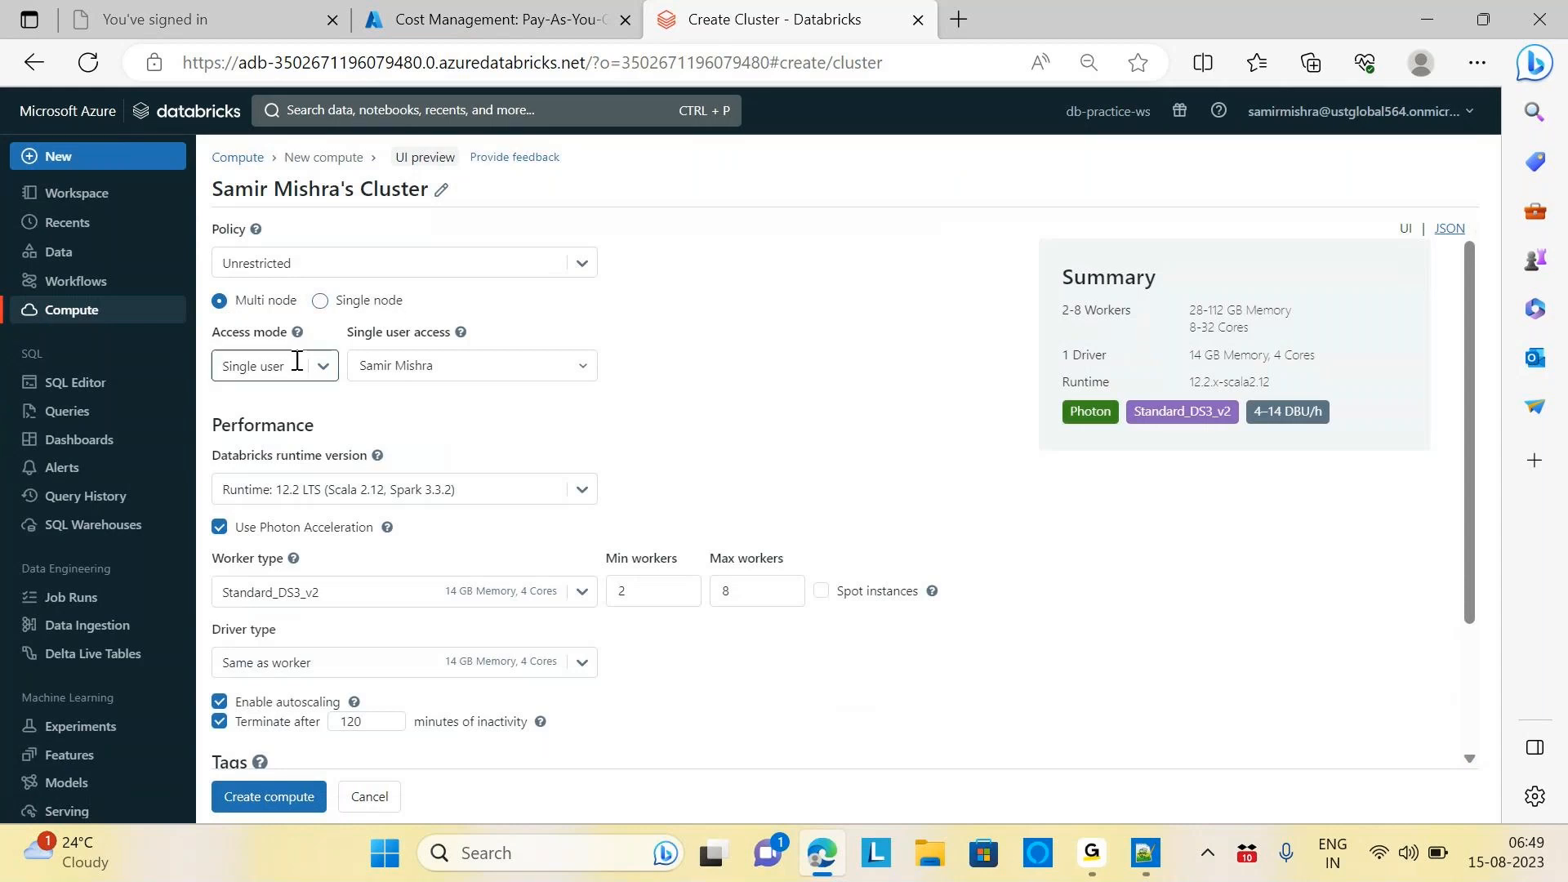
left_click(580, 272)
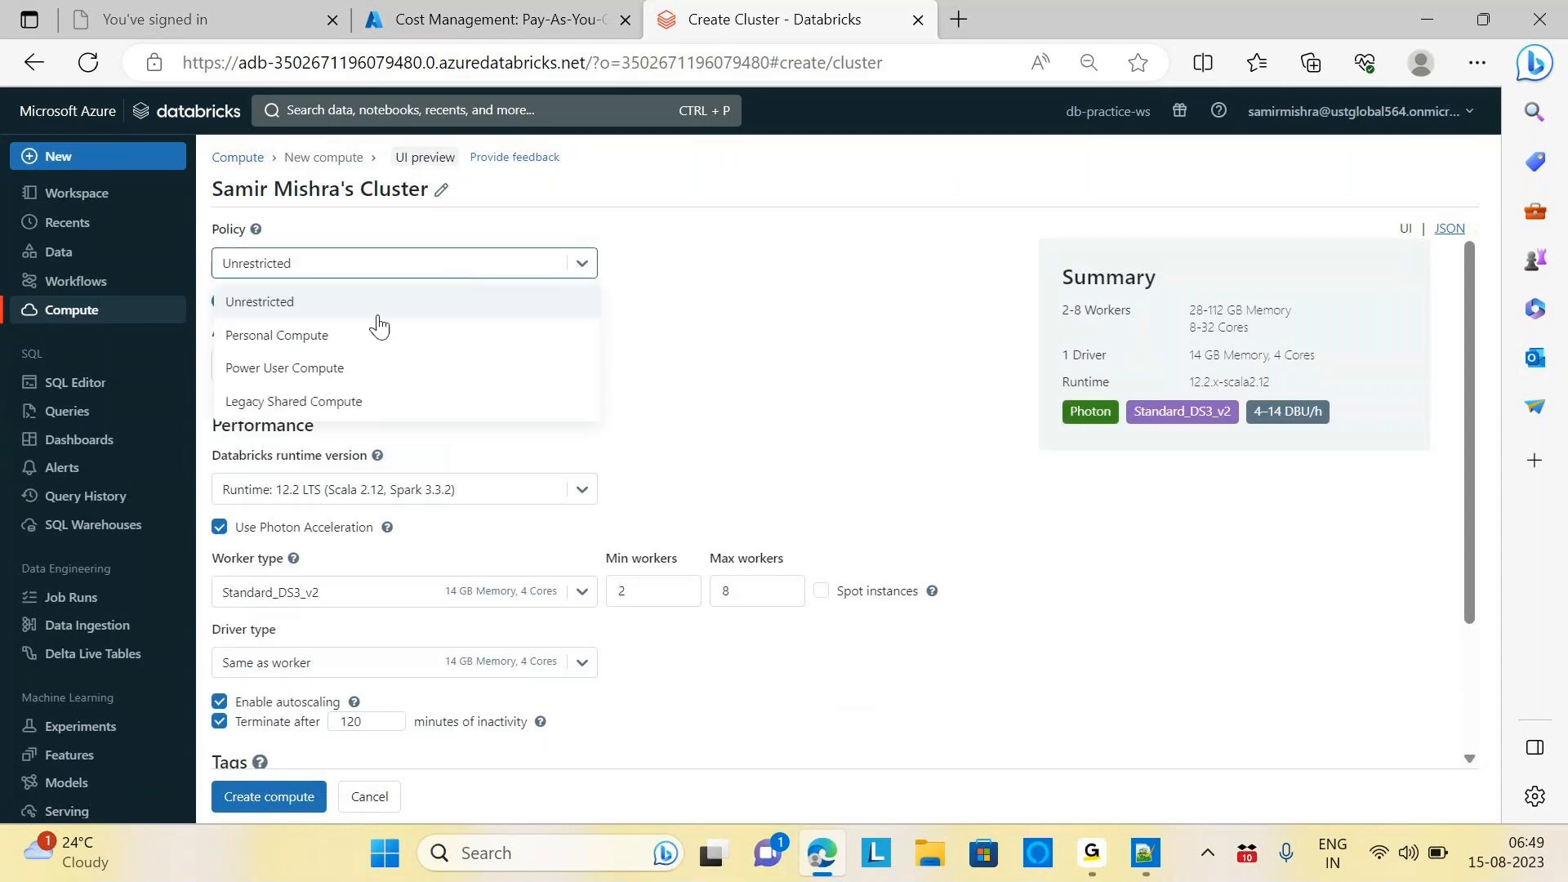
left_click(329, 347)
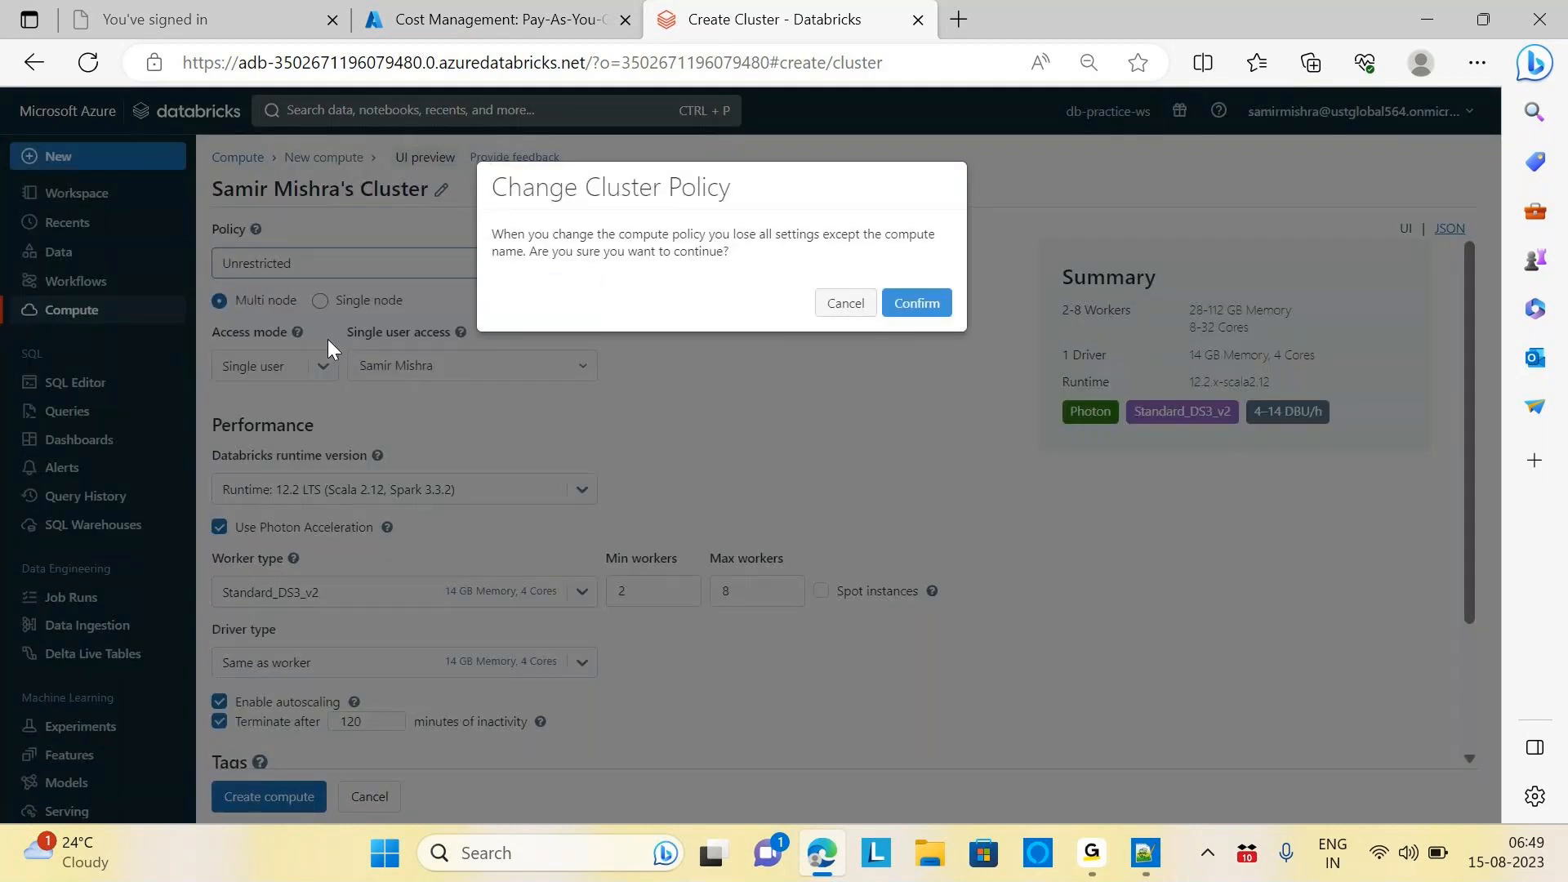
left_click(927, 307)
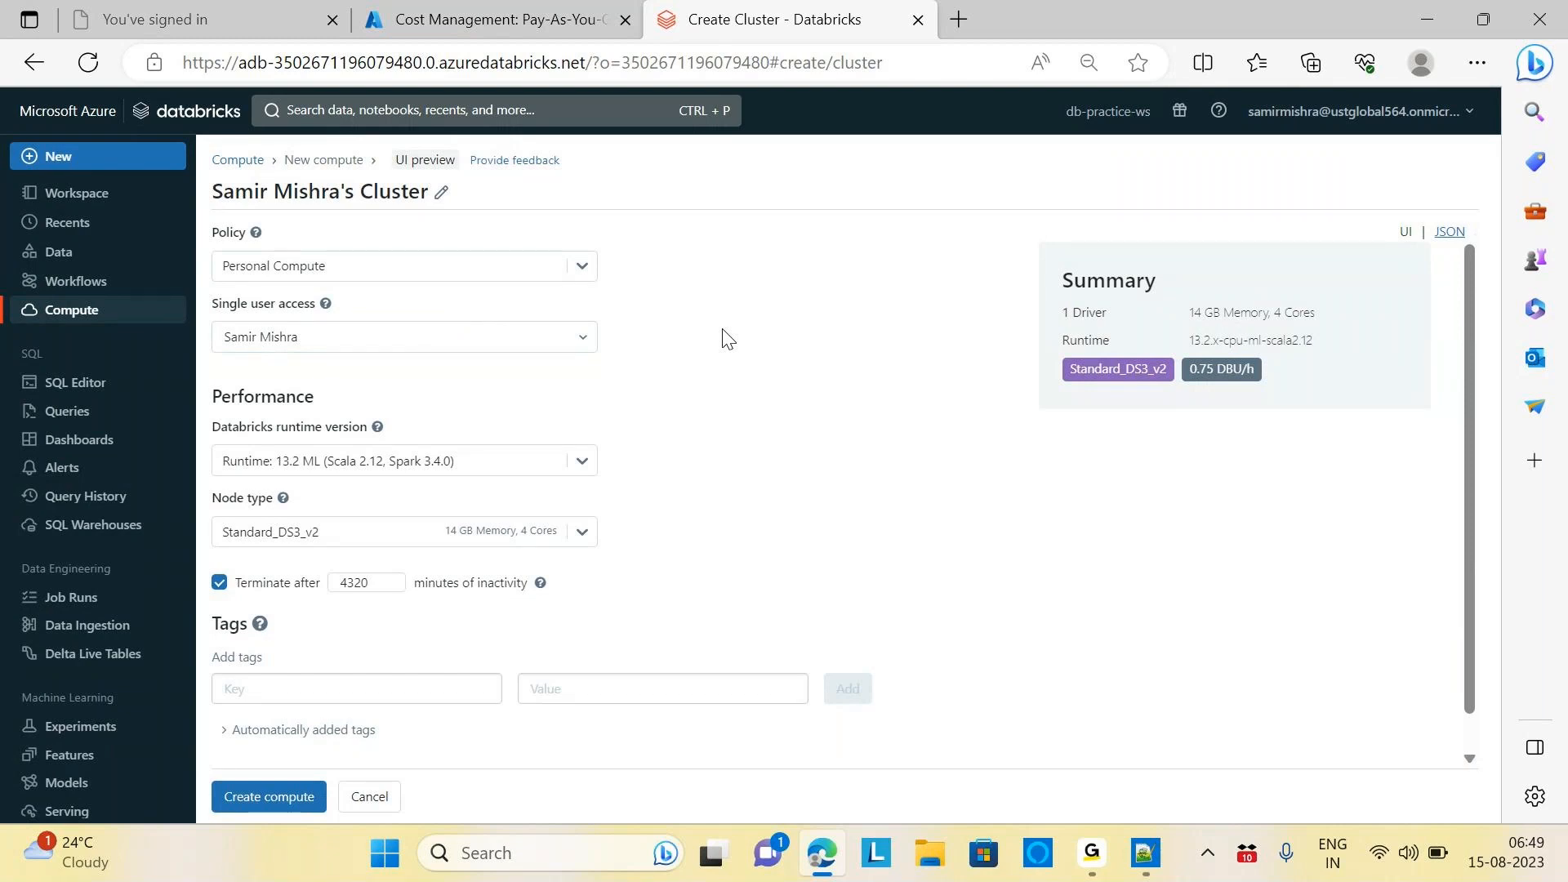
left_click(589, 274)
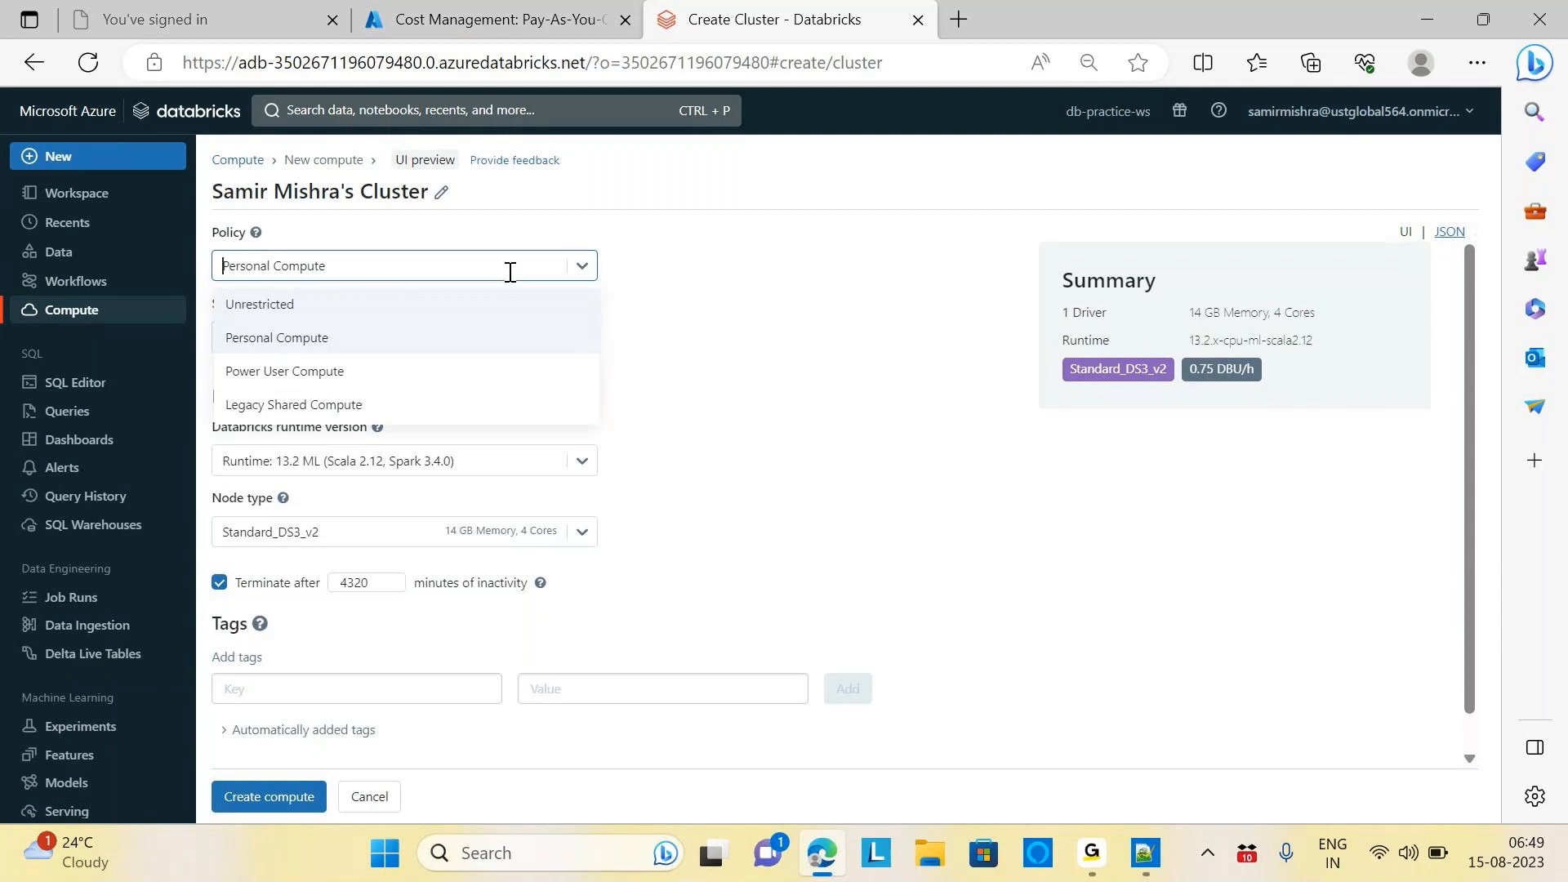
left_click(306, 309)
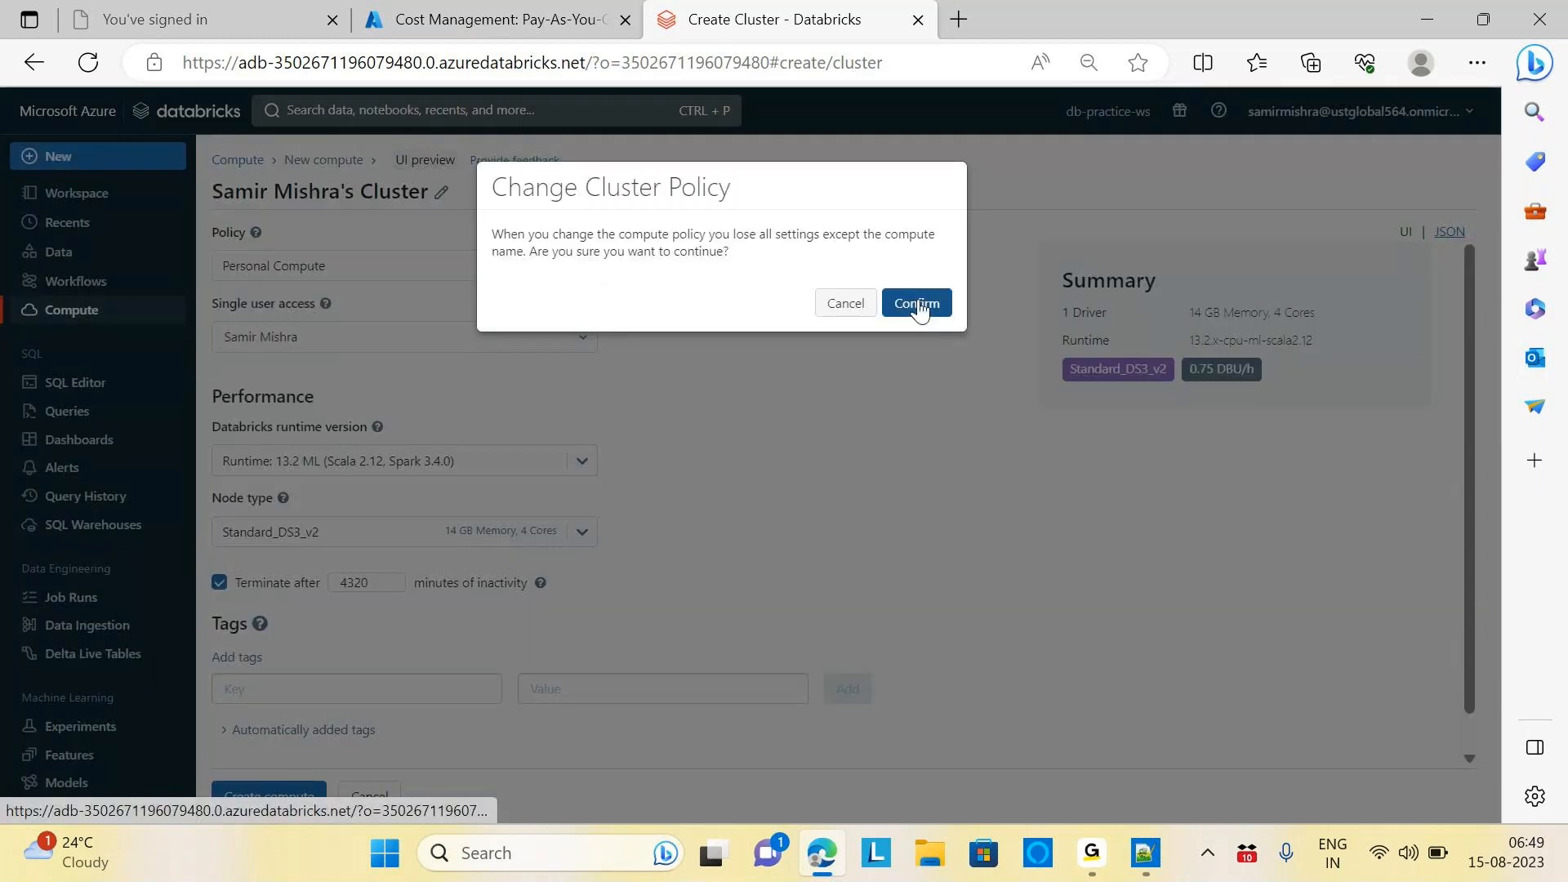
left_click(917, 305)
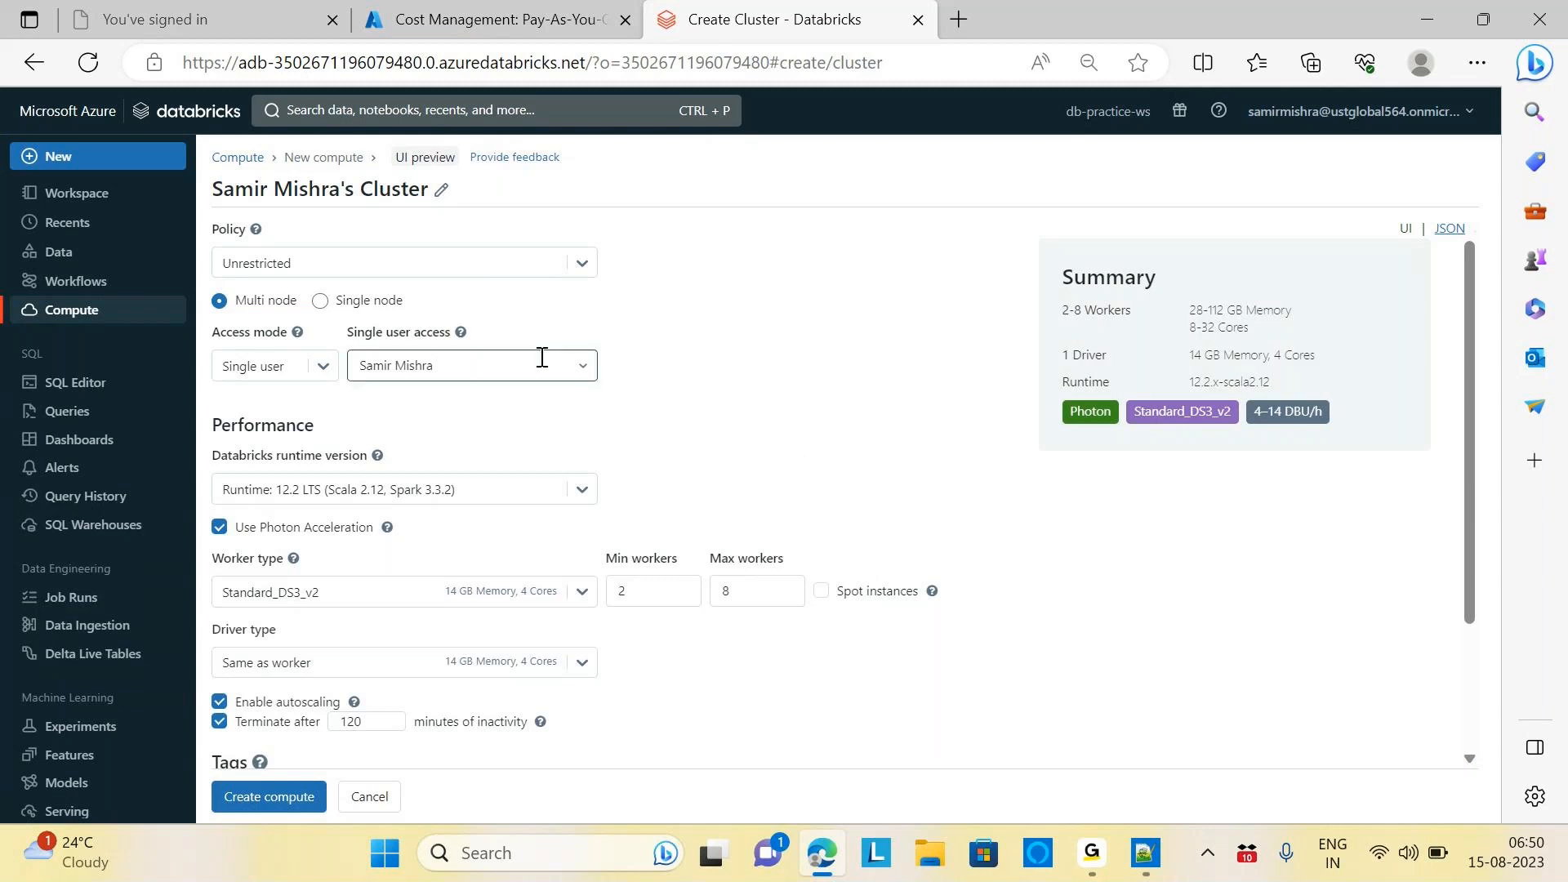
Choose Single node, keep runtime 12.2 LTS, and untick Use Photon Acceleration for 0.75 DBU/h
left_click(320, 302)
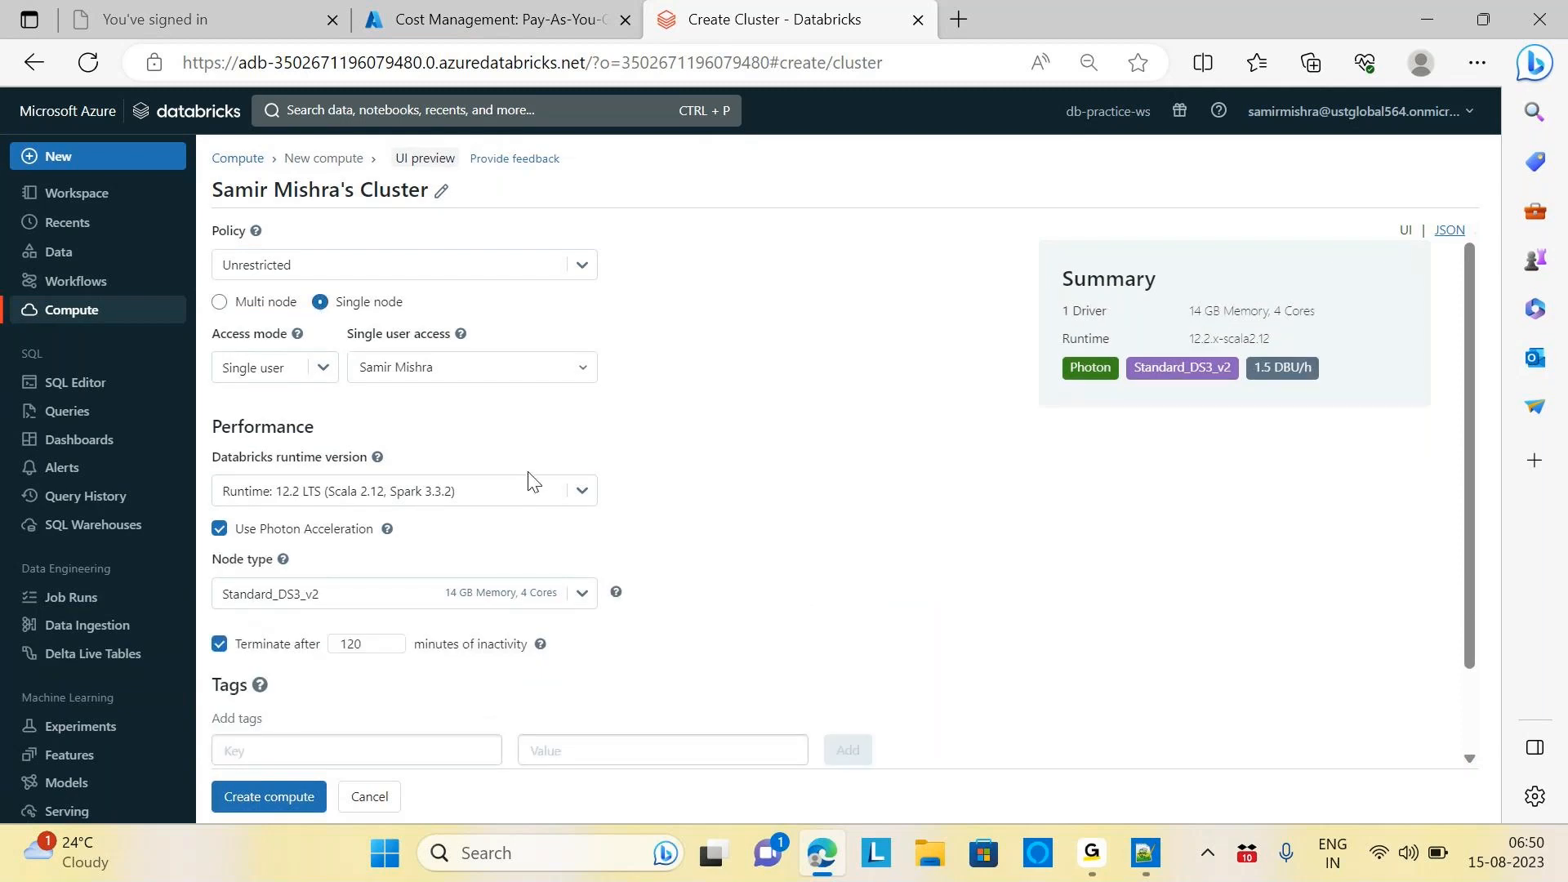
left_click(578, 493)
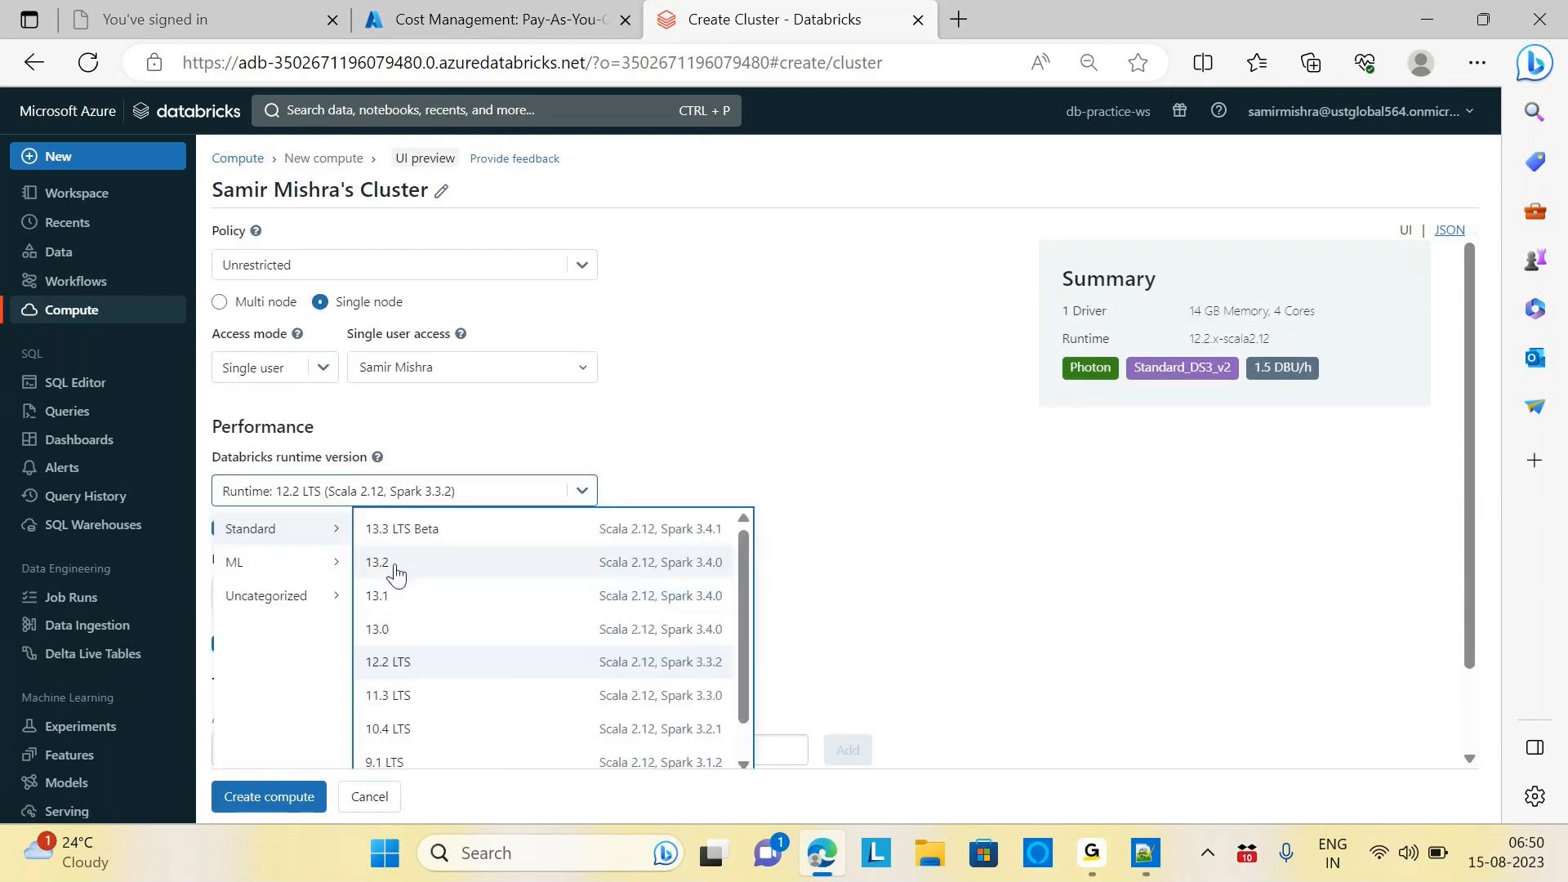
left_click(402, 661)
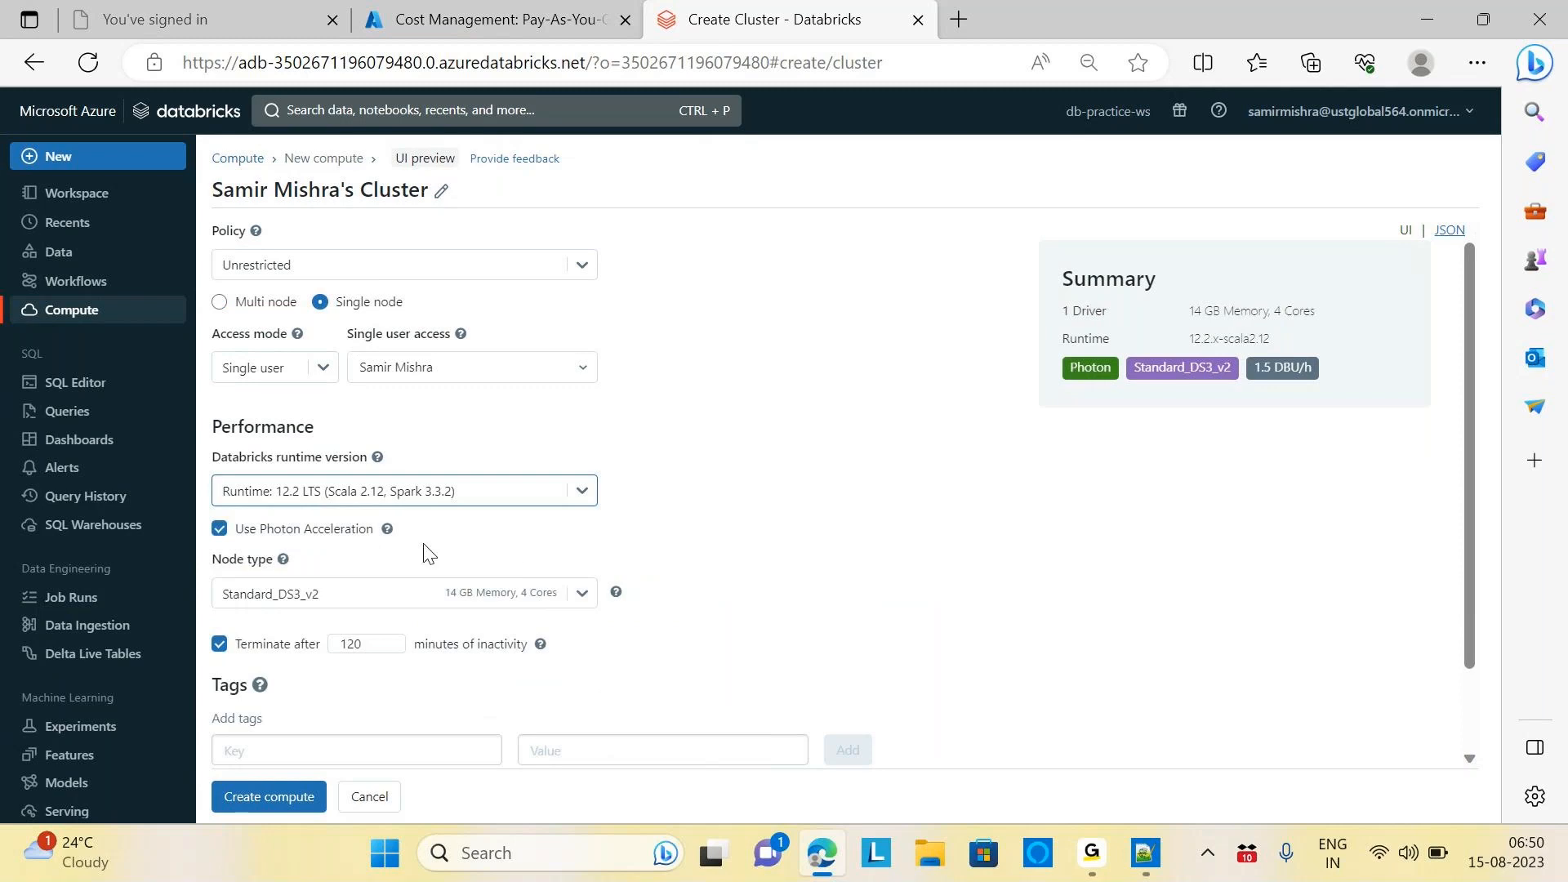
left_click(292, 541)
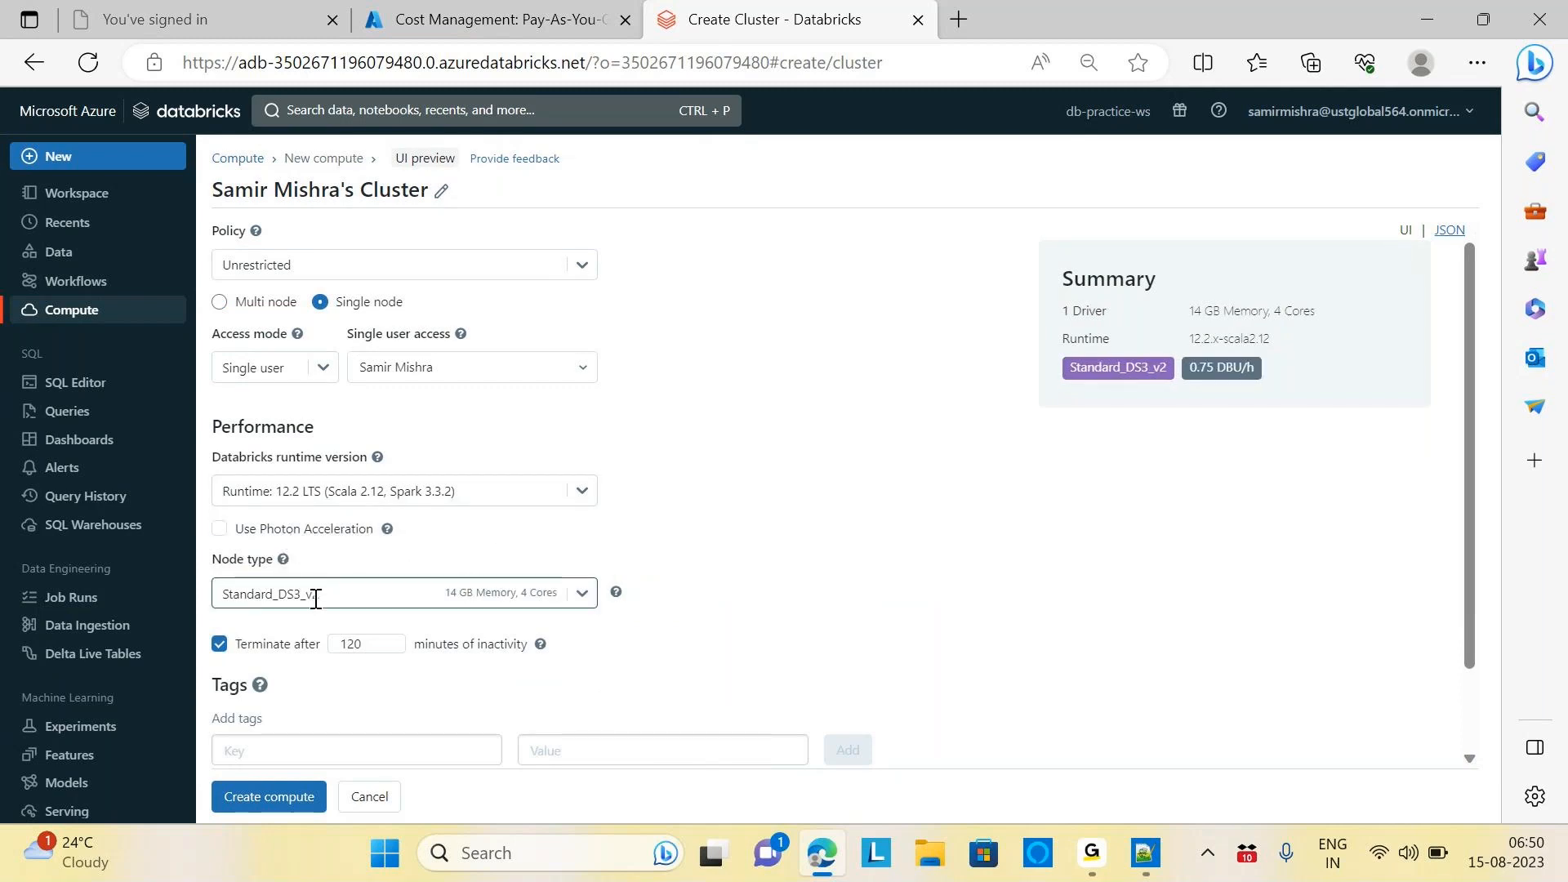
mouse_move(615, 591)
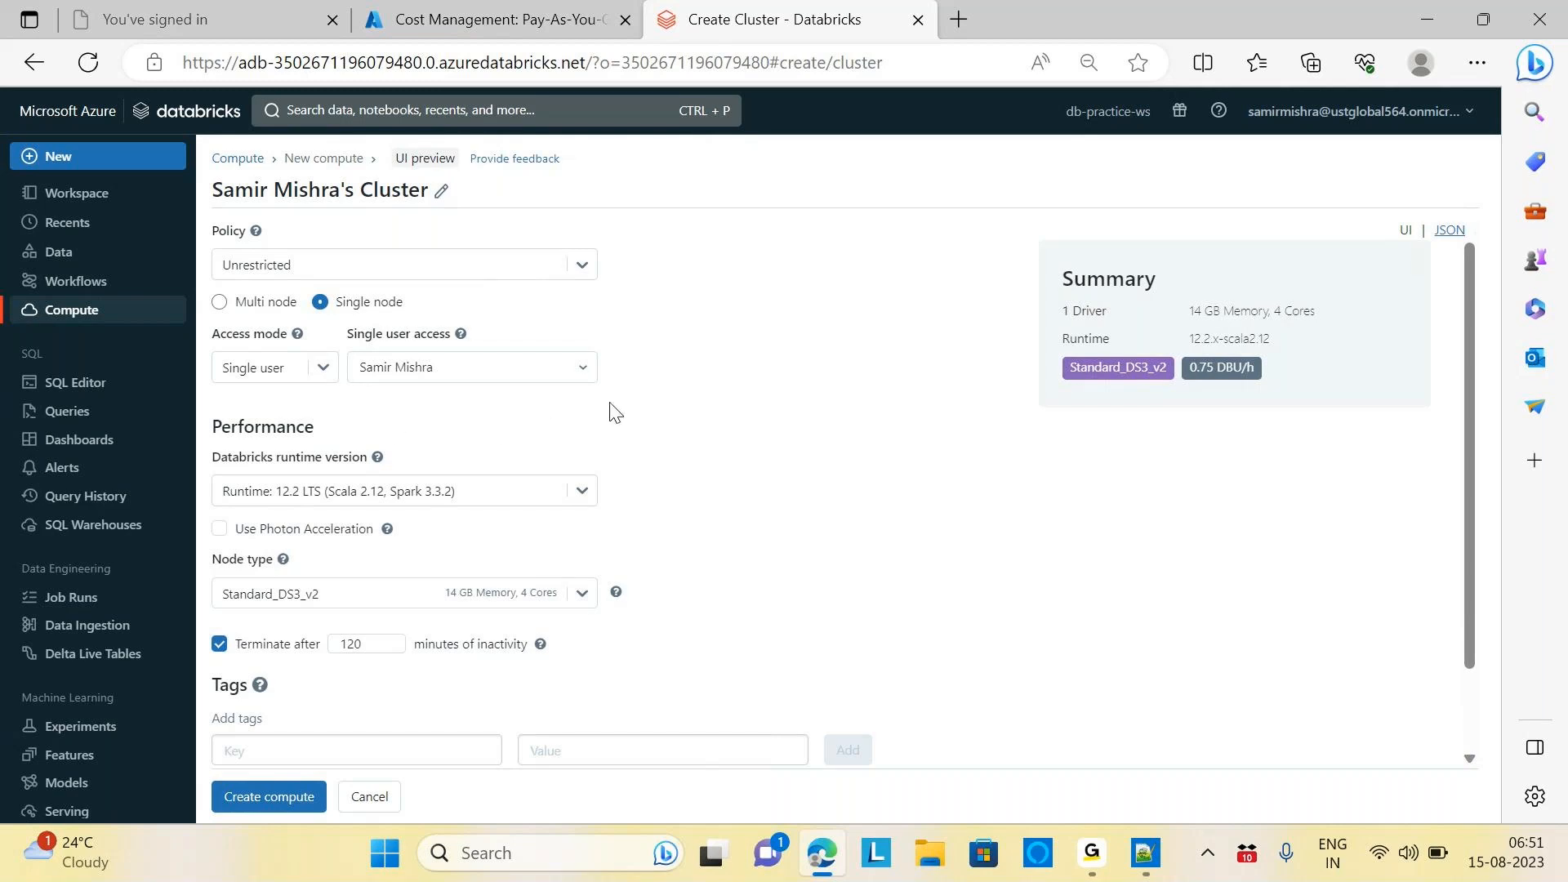
Change the Databricks runtime version to 13.2 (Scala 2.12, Spark 3.4.0)
left_click(582, 495)
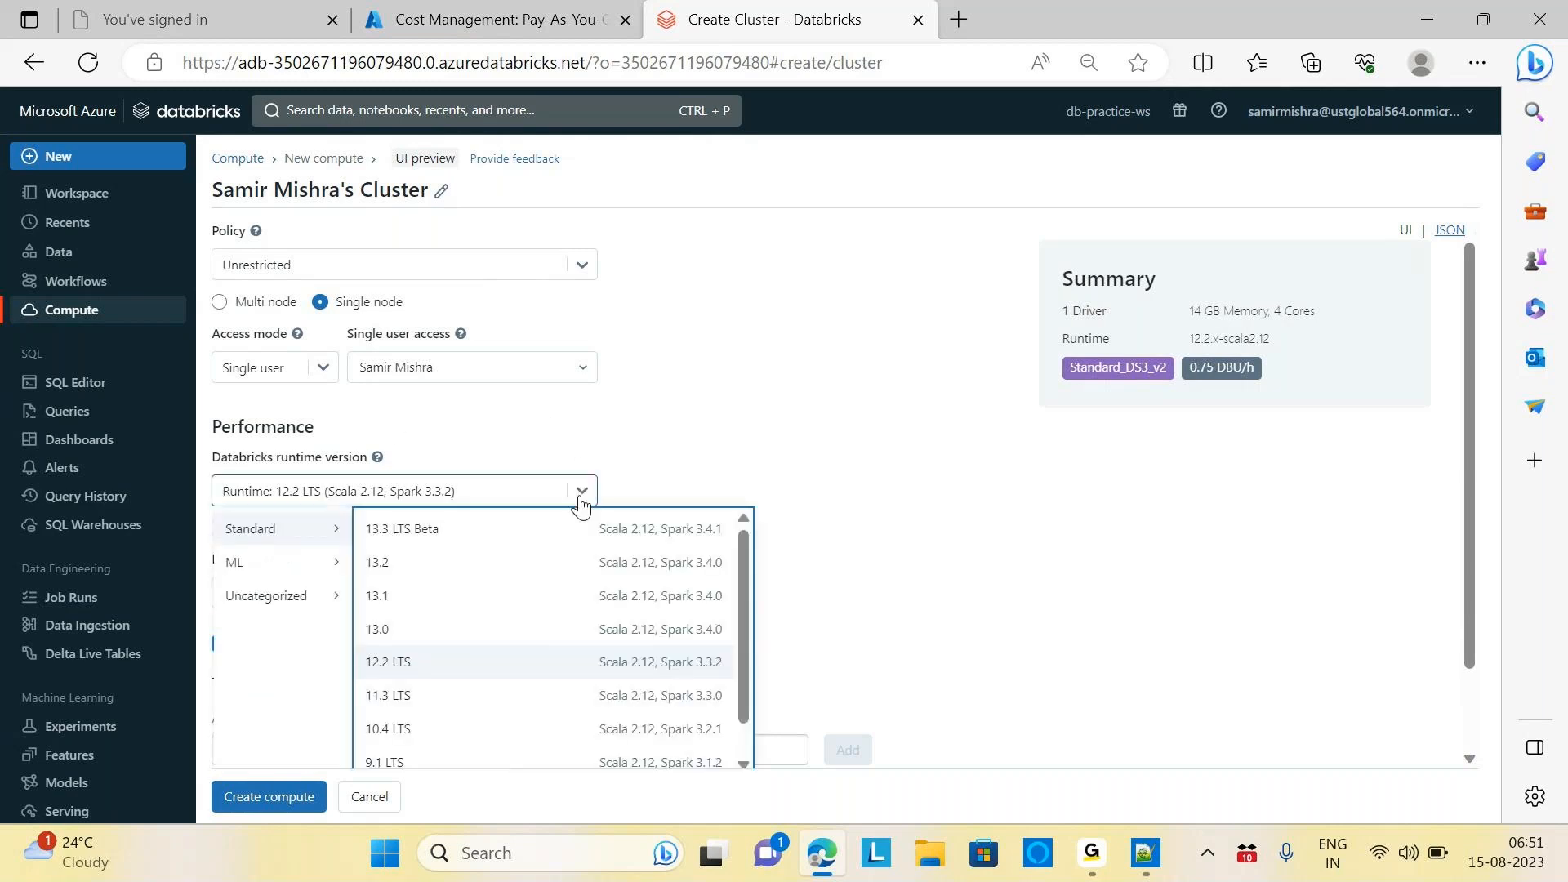
left_click(381, 566)
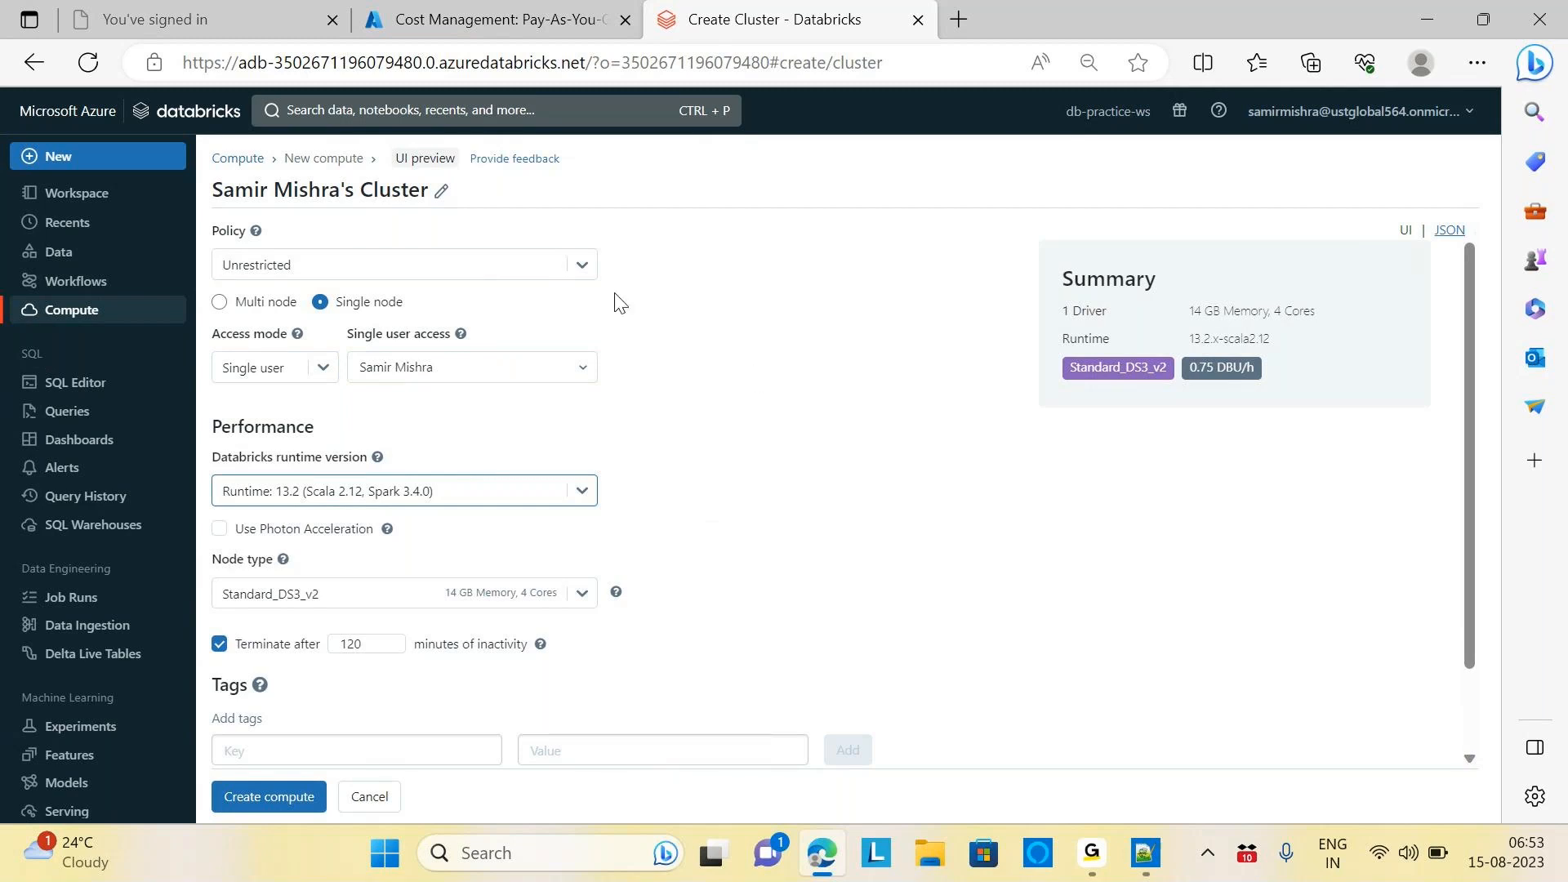
left_click(583, 267)
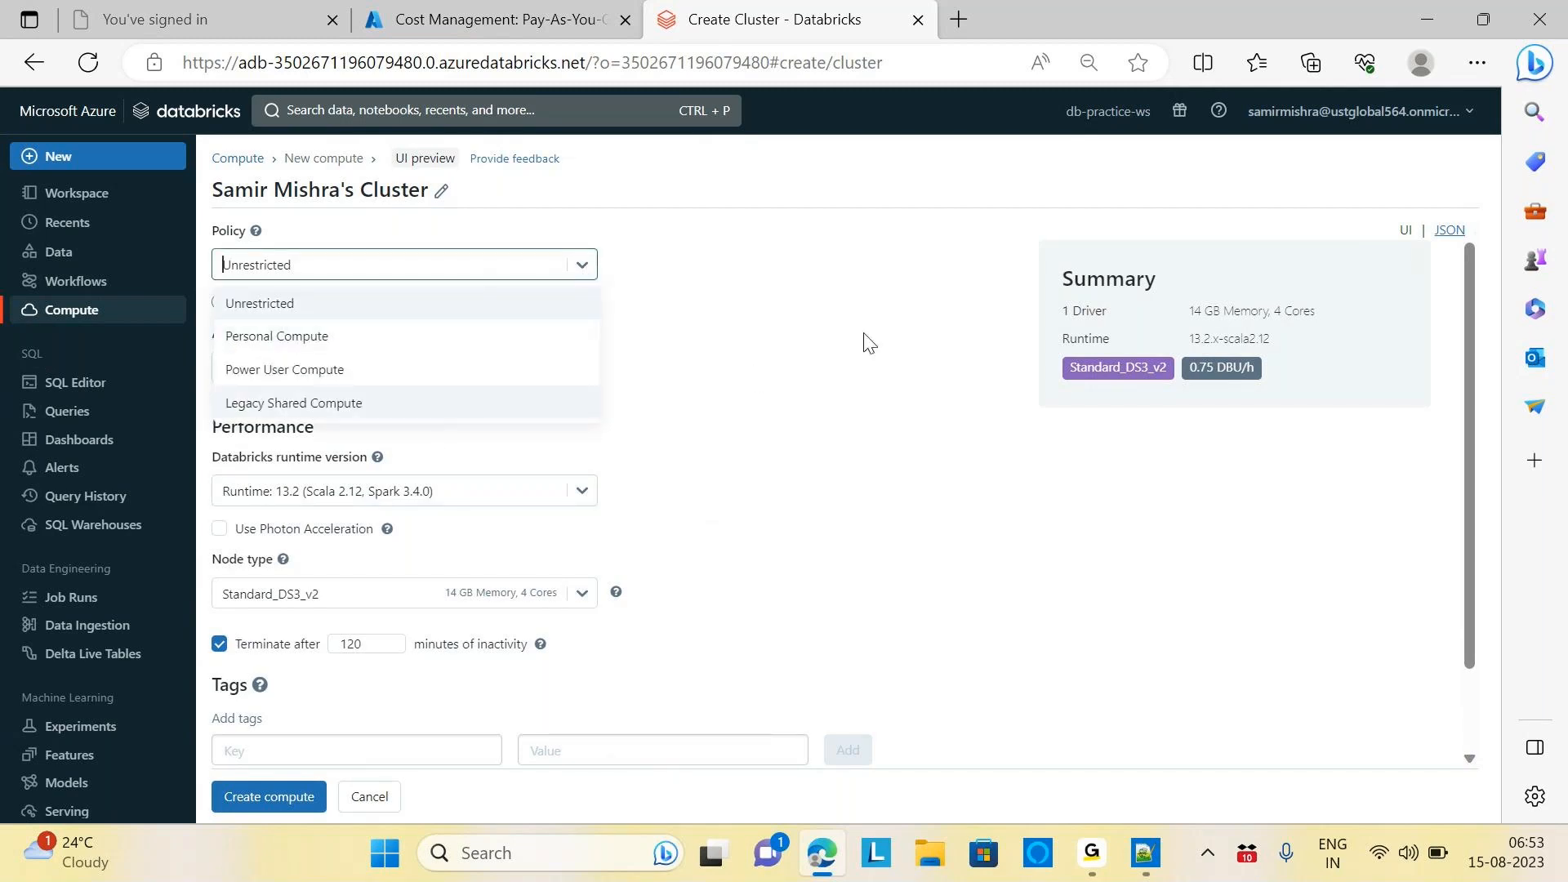
Keep the Unrestricted policy and review access modes, leaving Single user selected
left_click(294, 302)
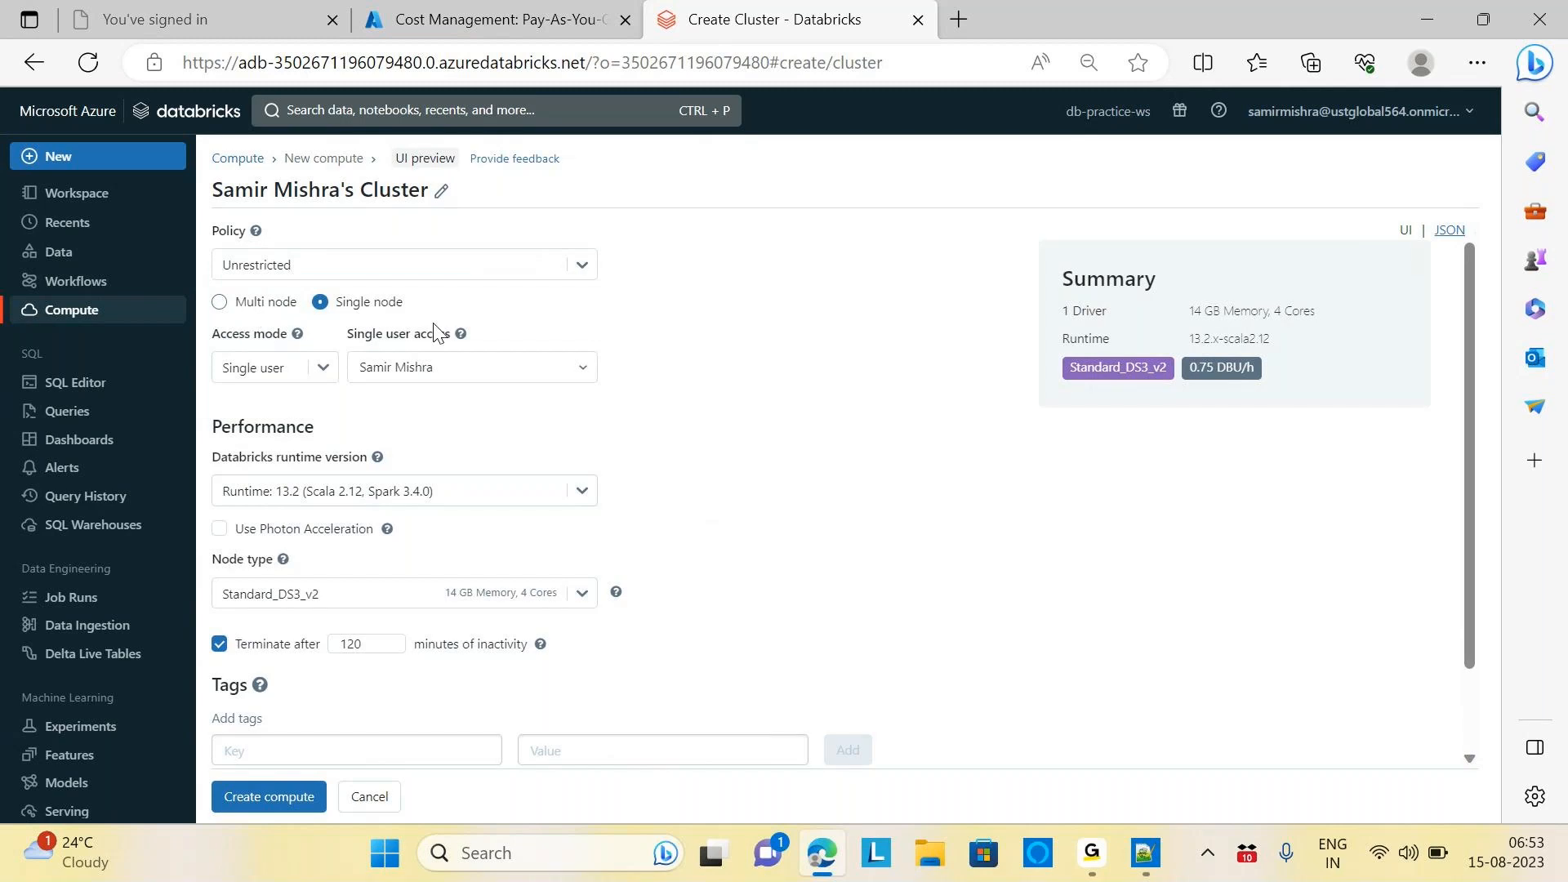
mouse_move(461, 333)
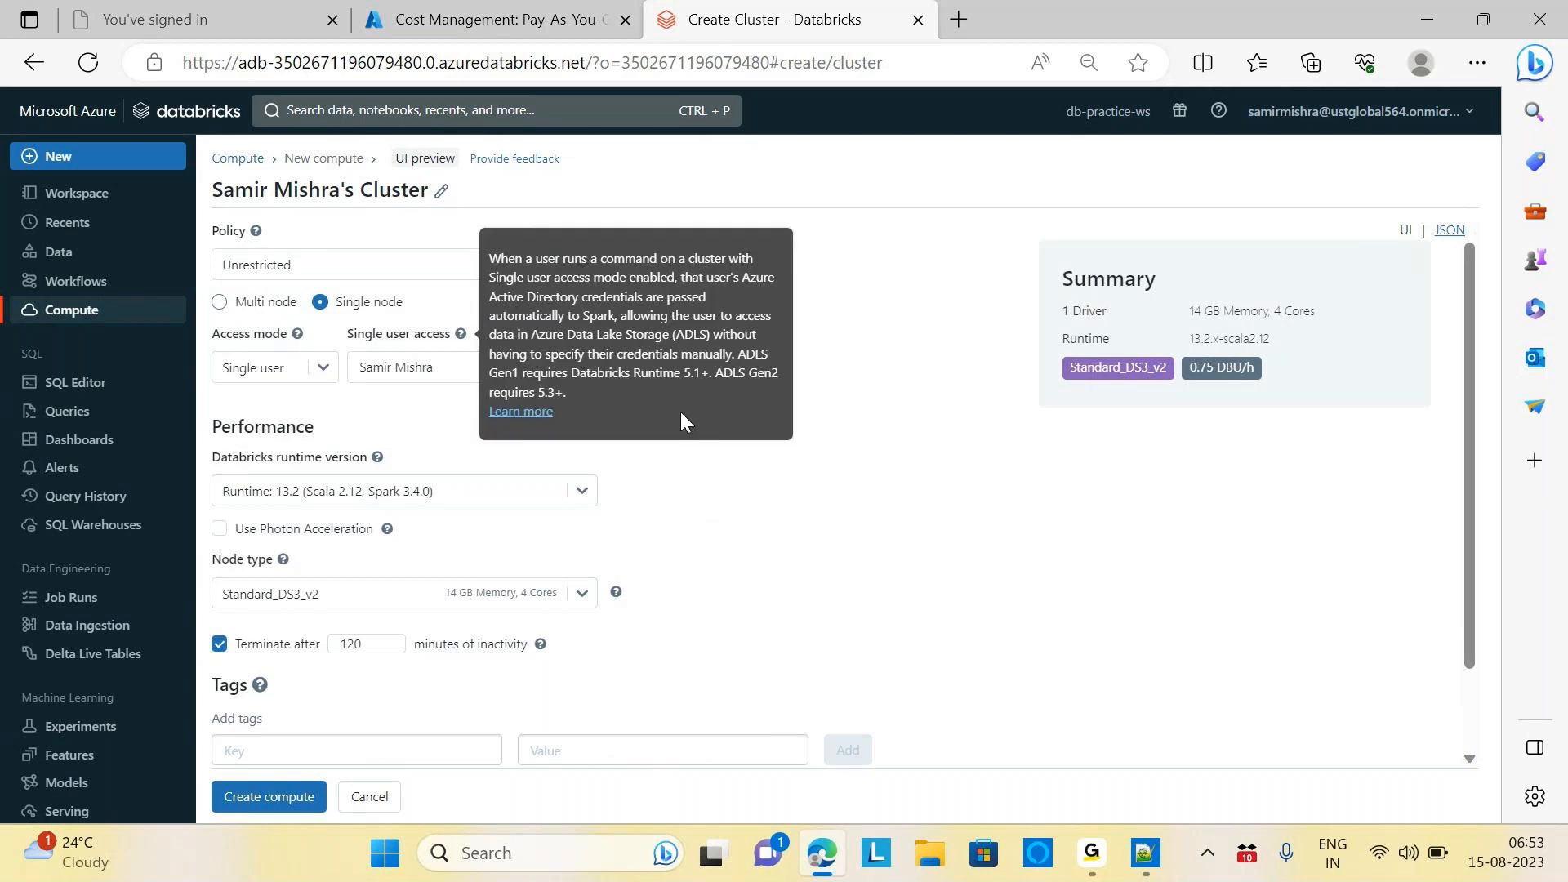
left_click(320, 369)
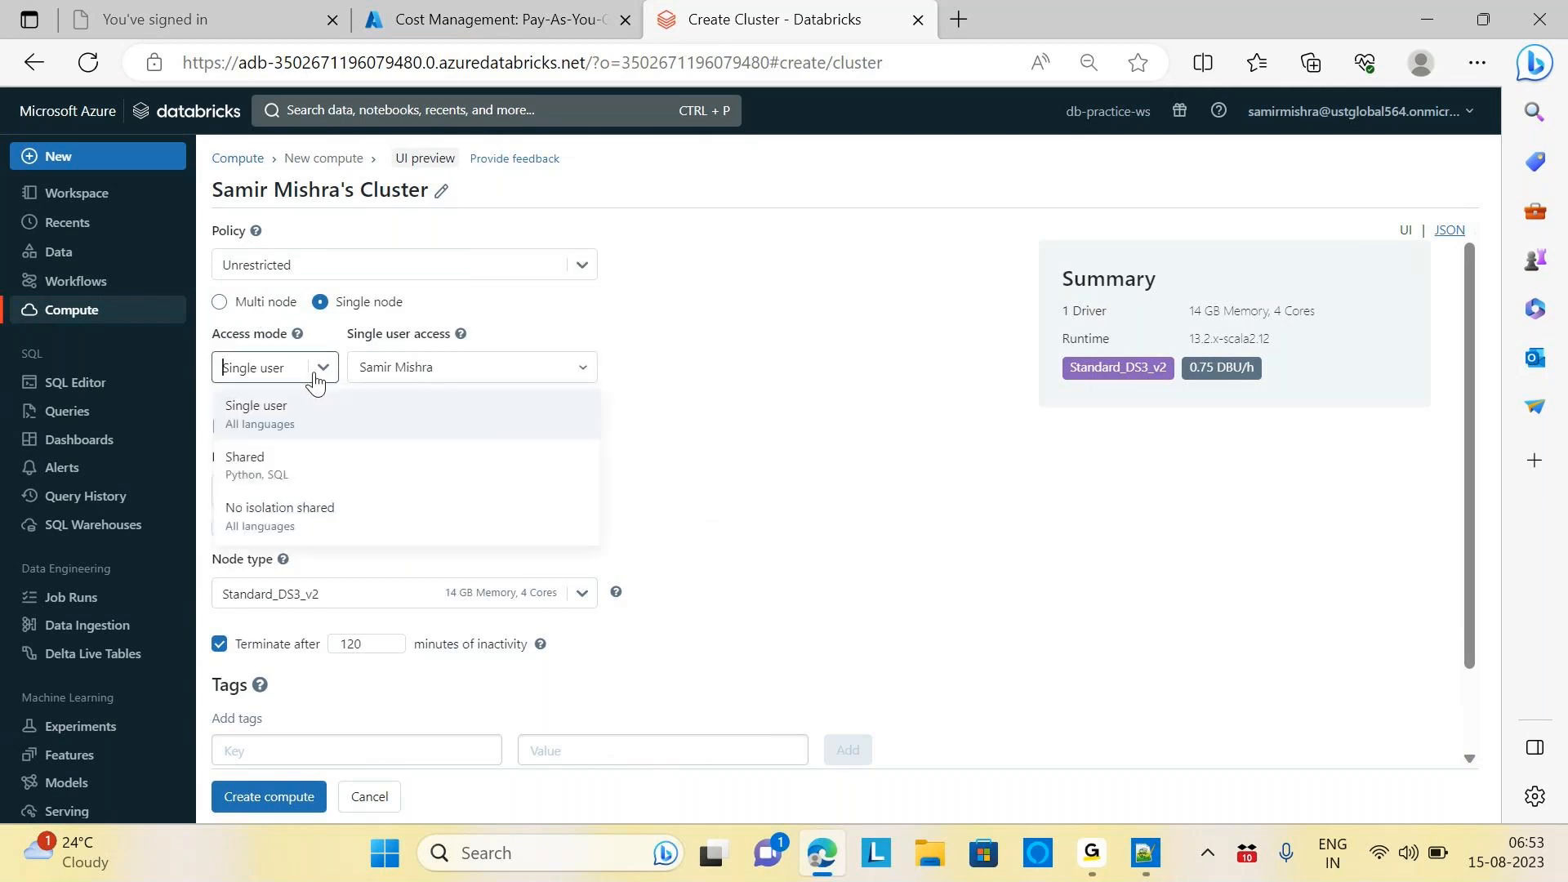
left_click(780, 444)
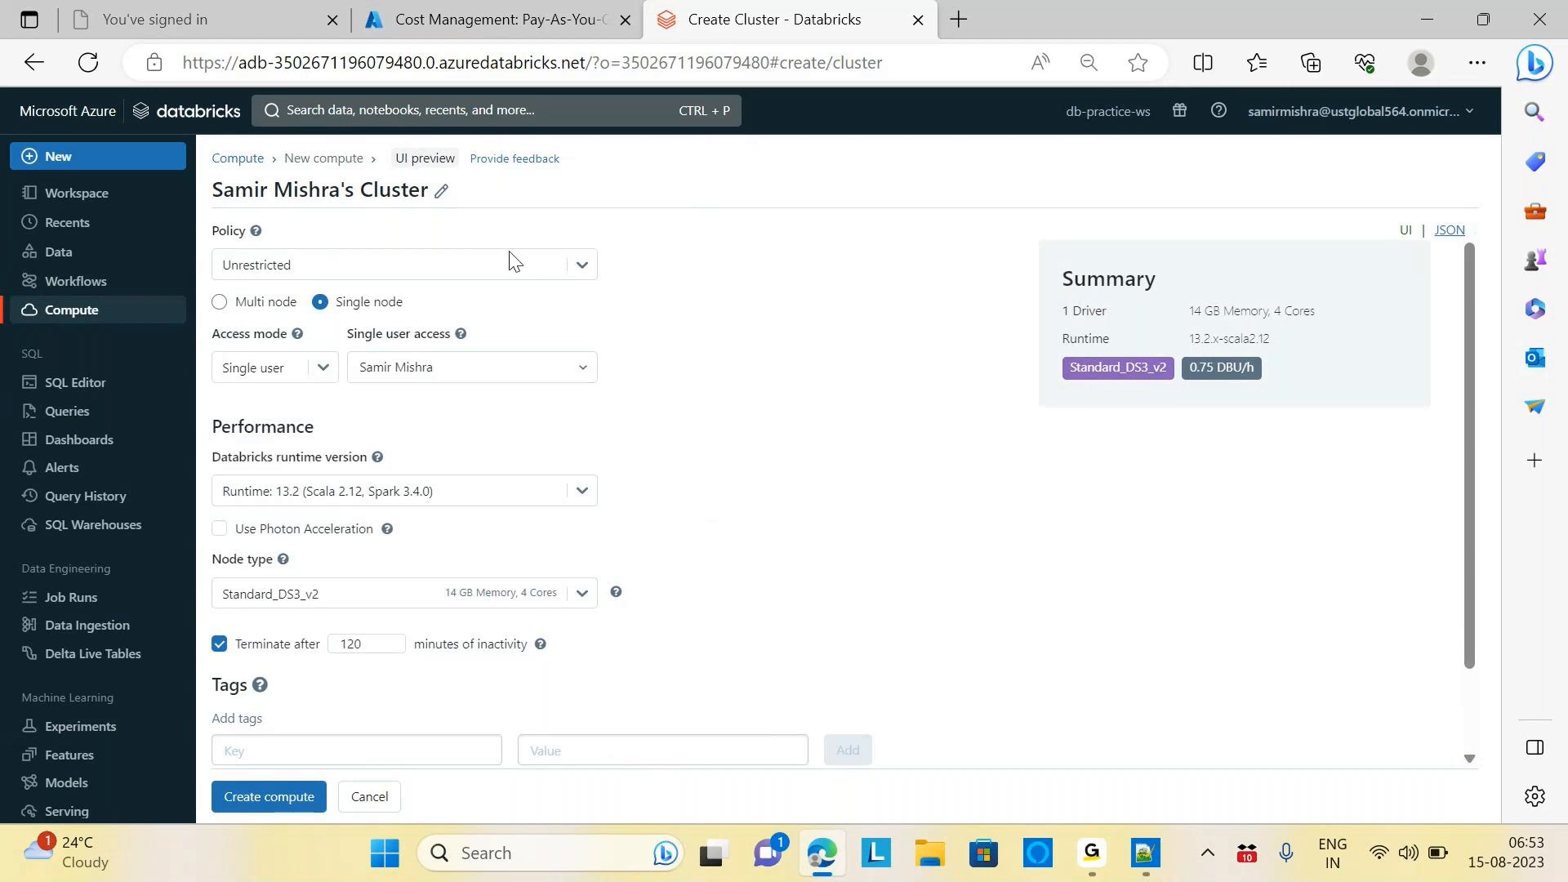
Switch to Personal Compute, giving runtime 13.2 ML and 4320-minute auto-termination
left_click(583, 276)
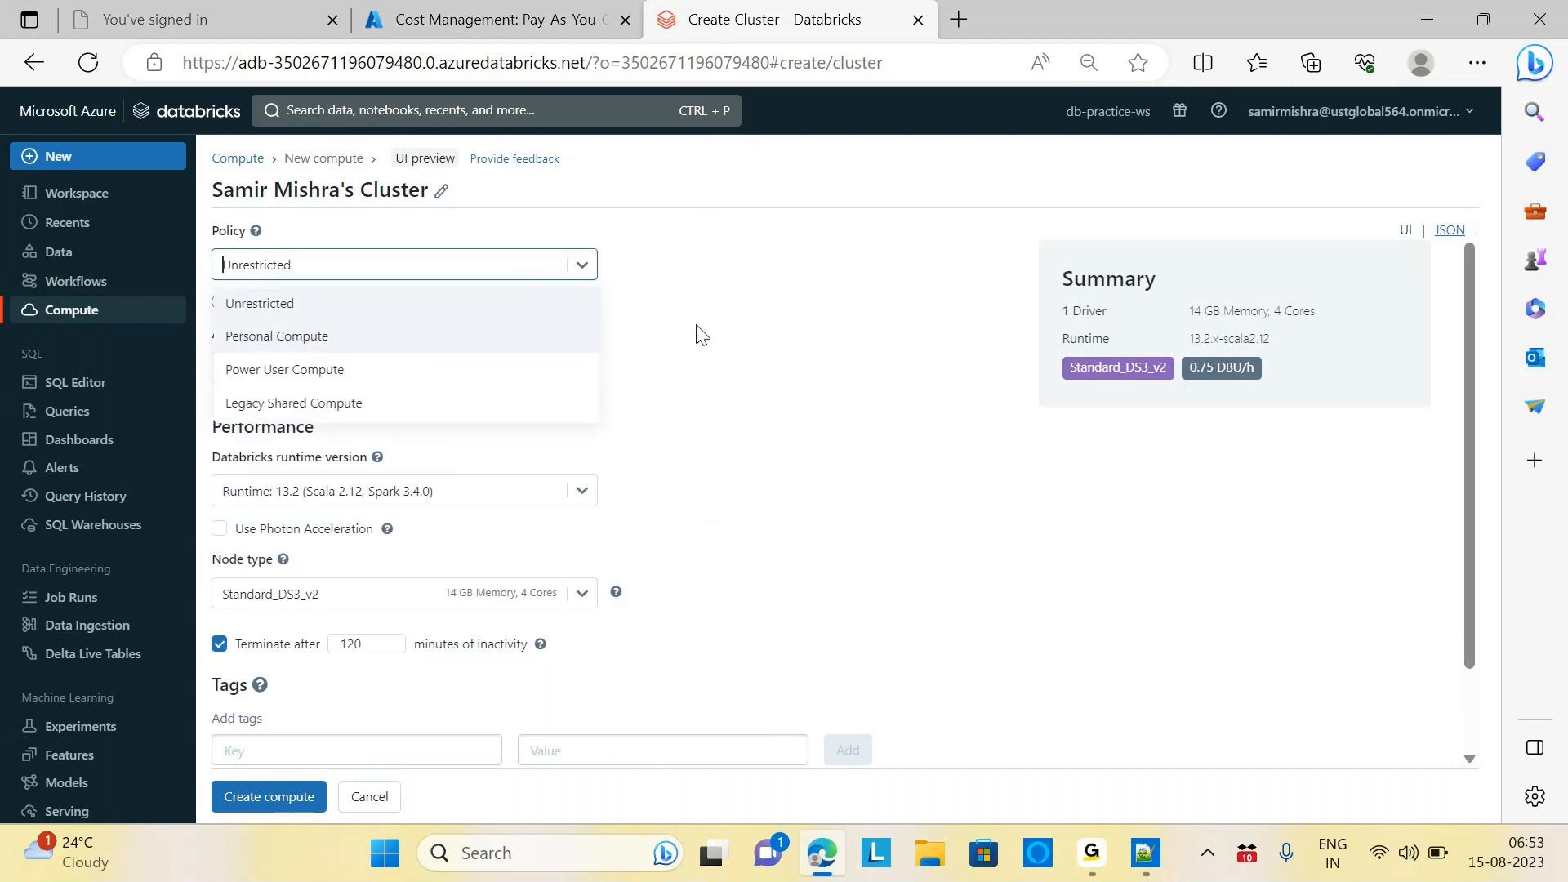
left_click(271, 339)
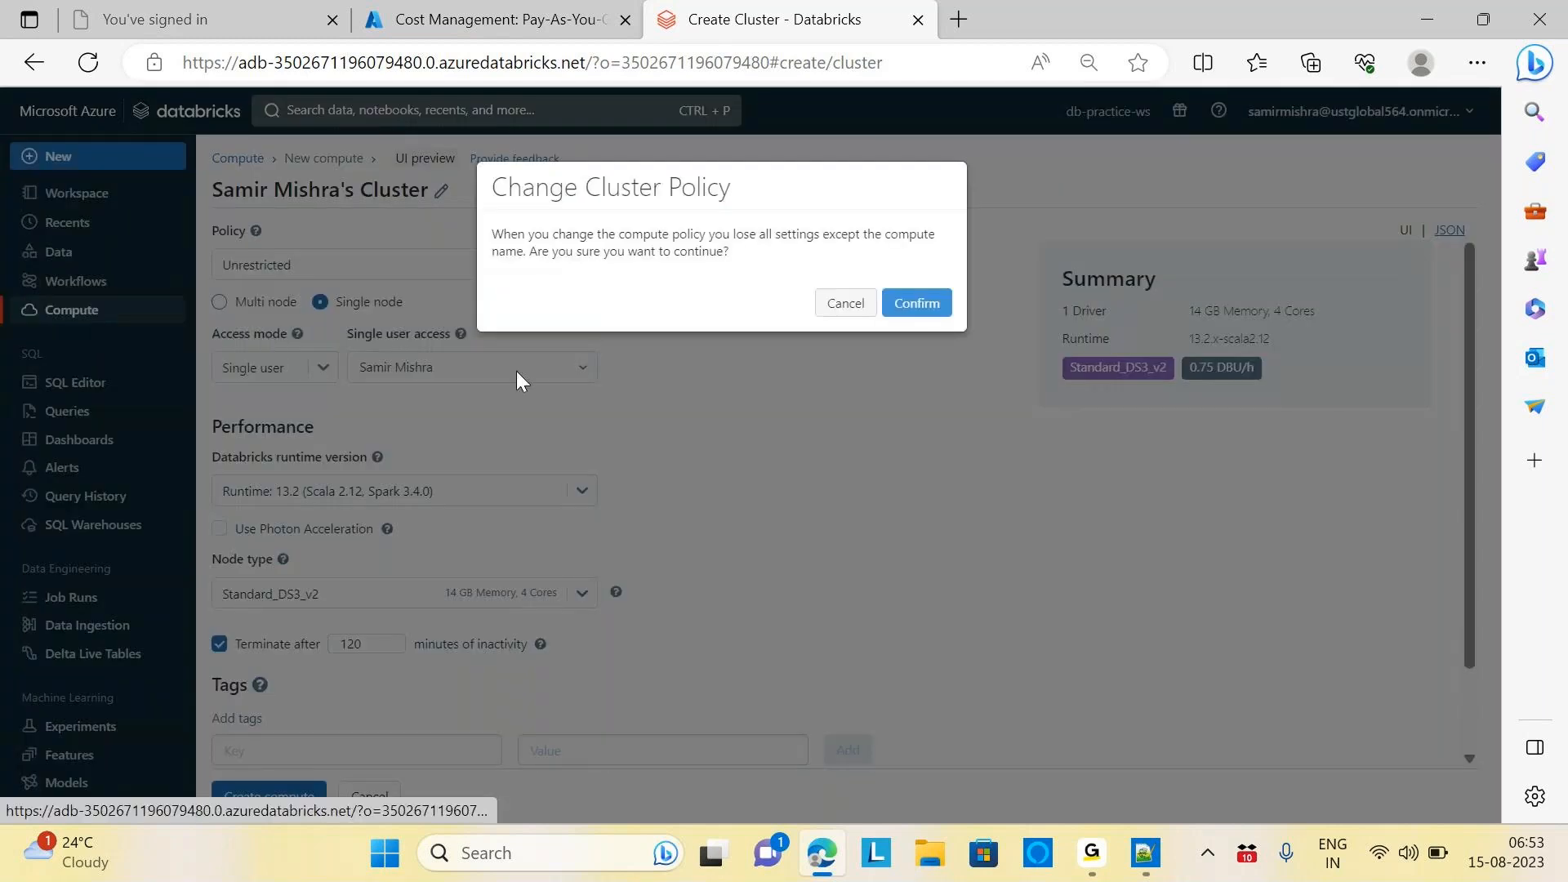
left_click(921, 306)
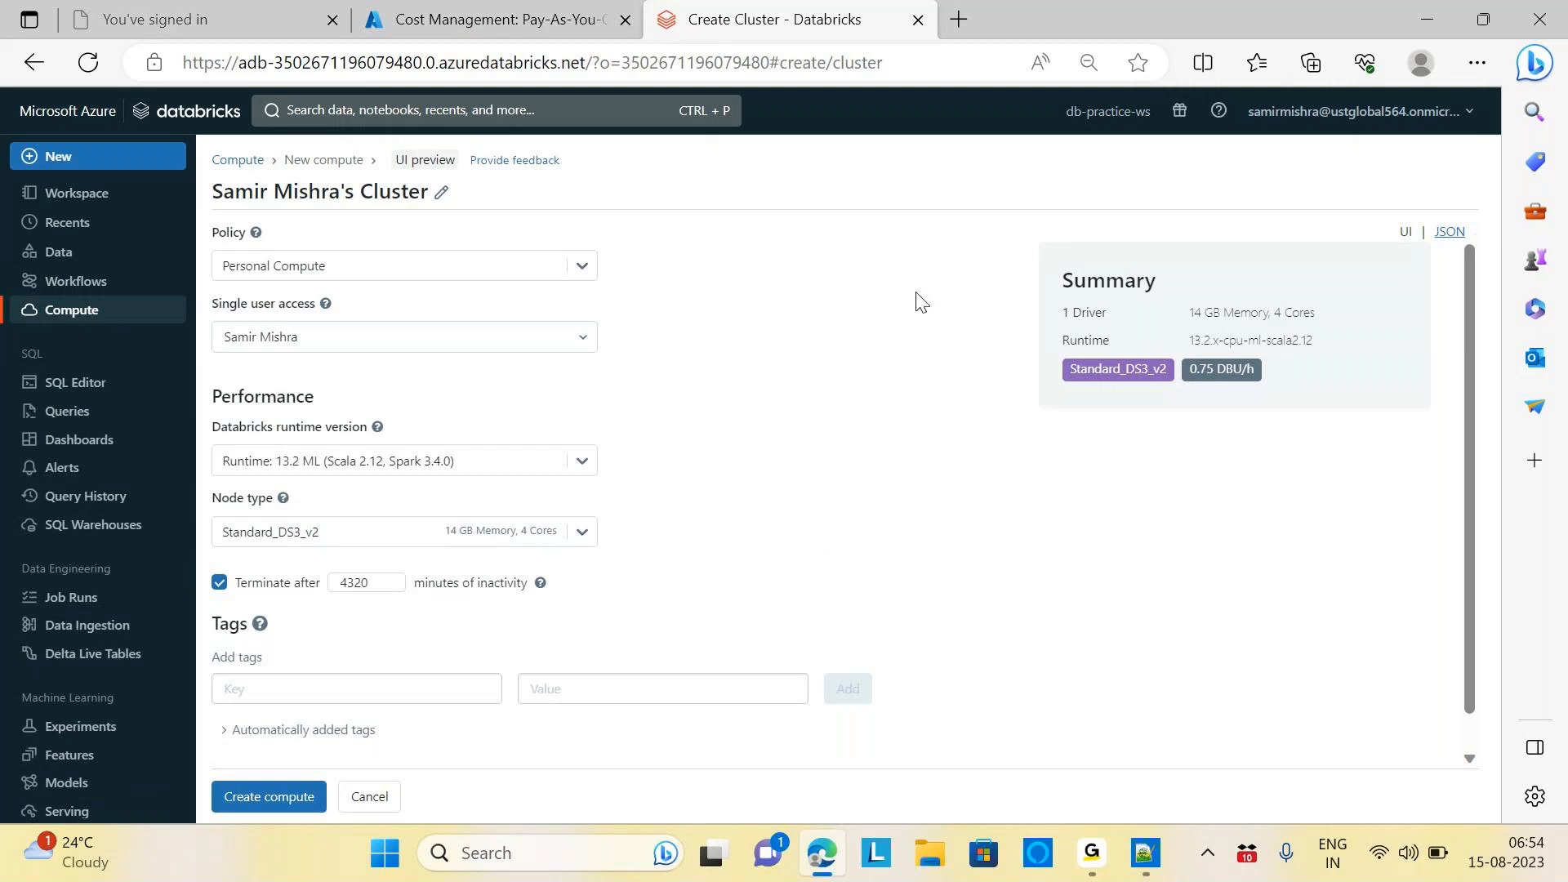
Duplicate the Create Cluster tab and show the Compute Policies list in the copy
right_click(824, 20)
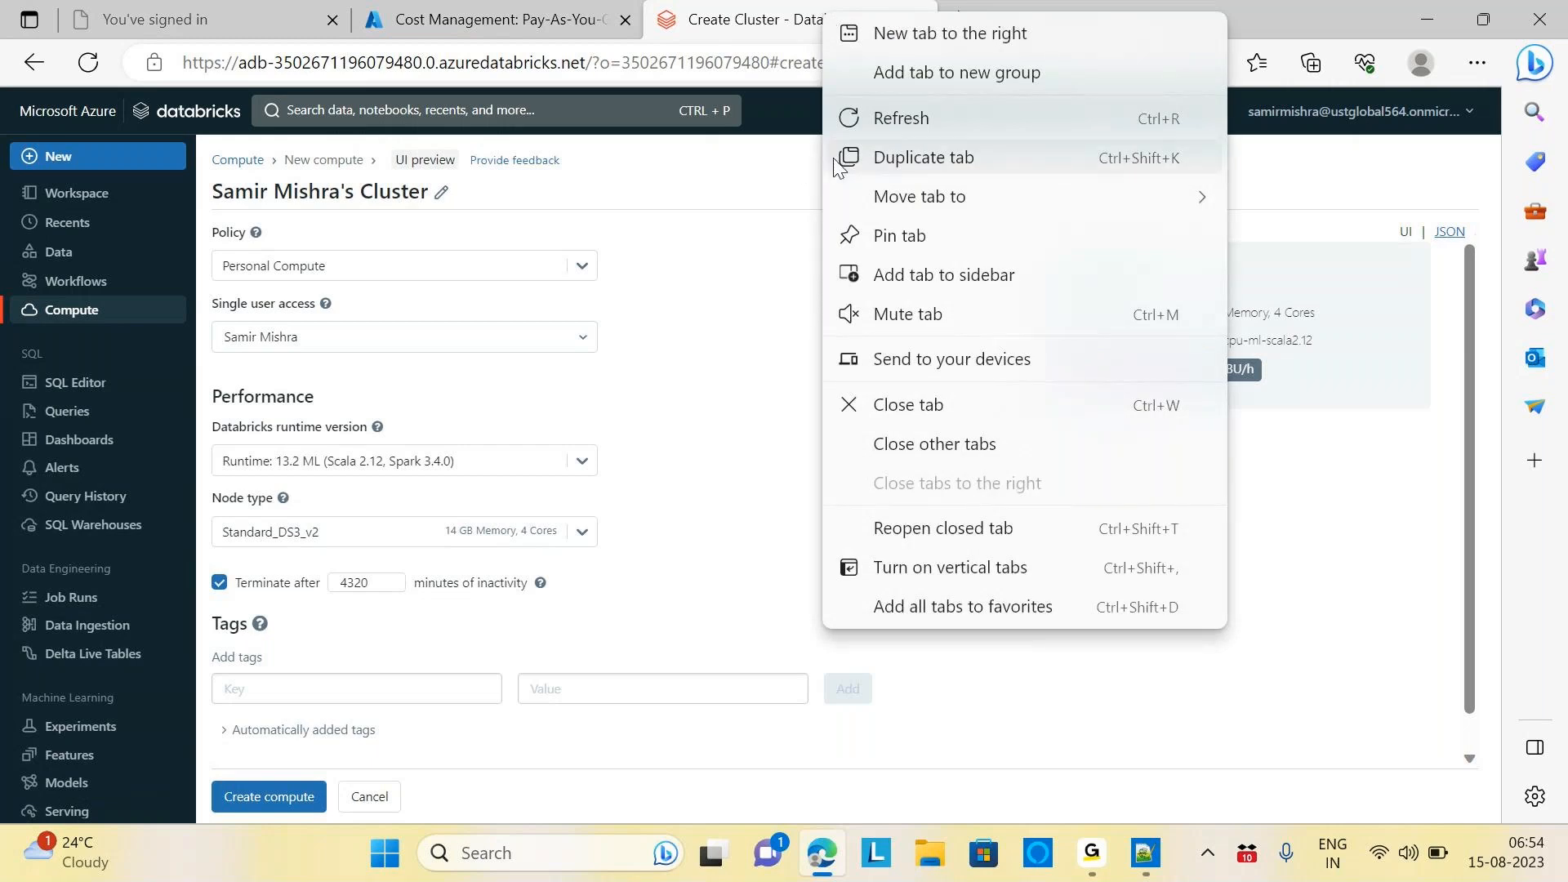
left_click(939, 164)
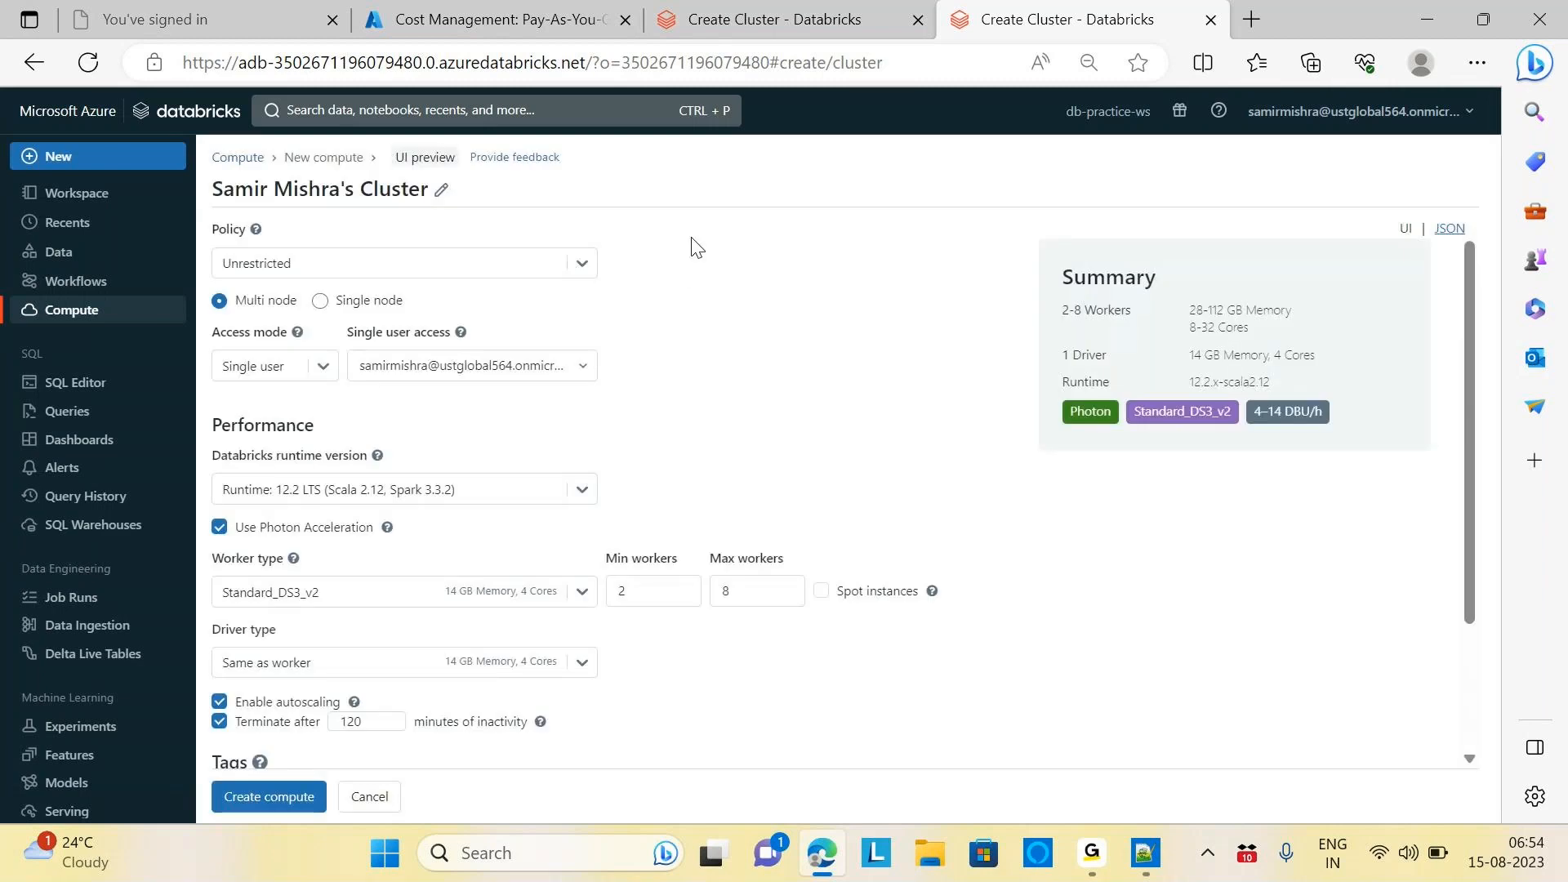
left_click(91, 310)
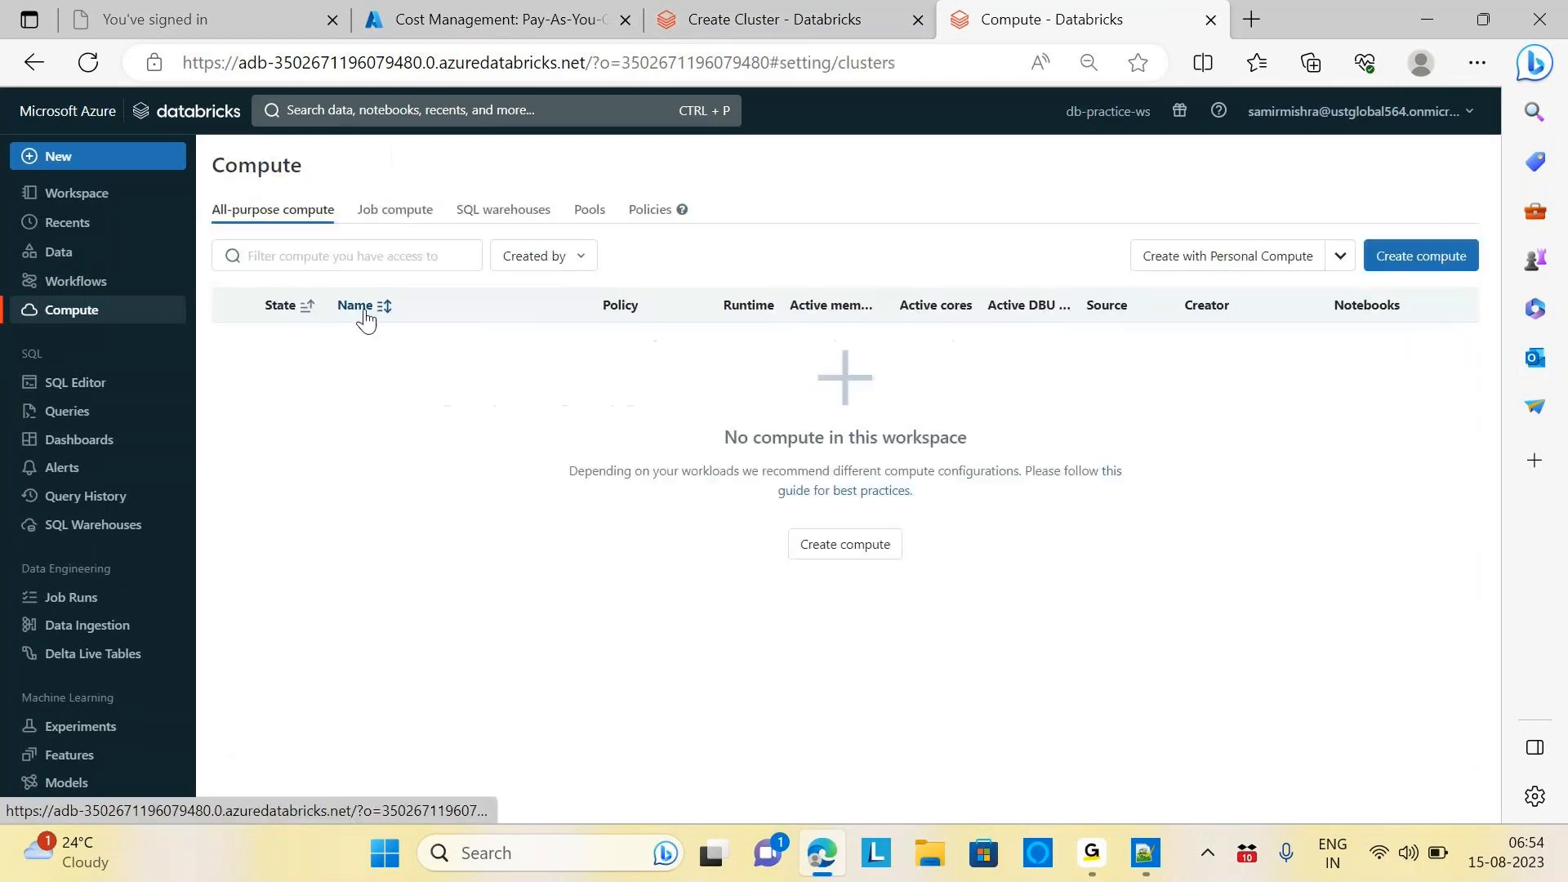
left_click(653, 213)
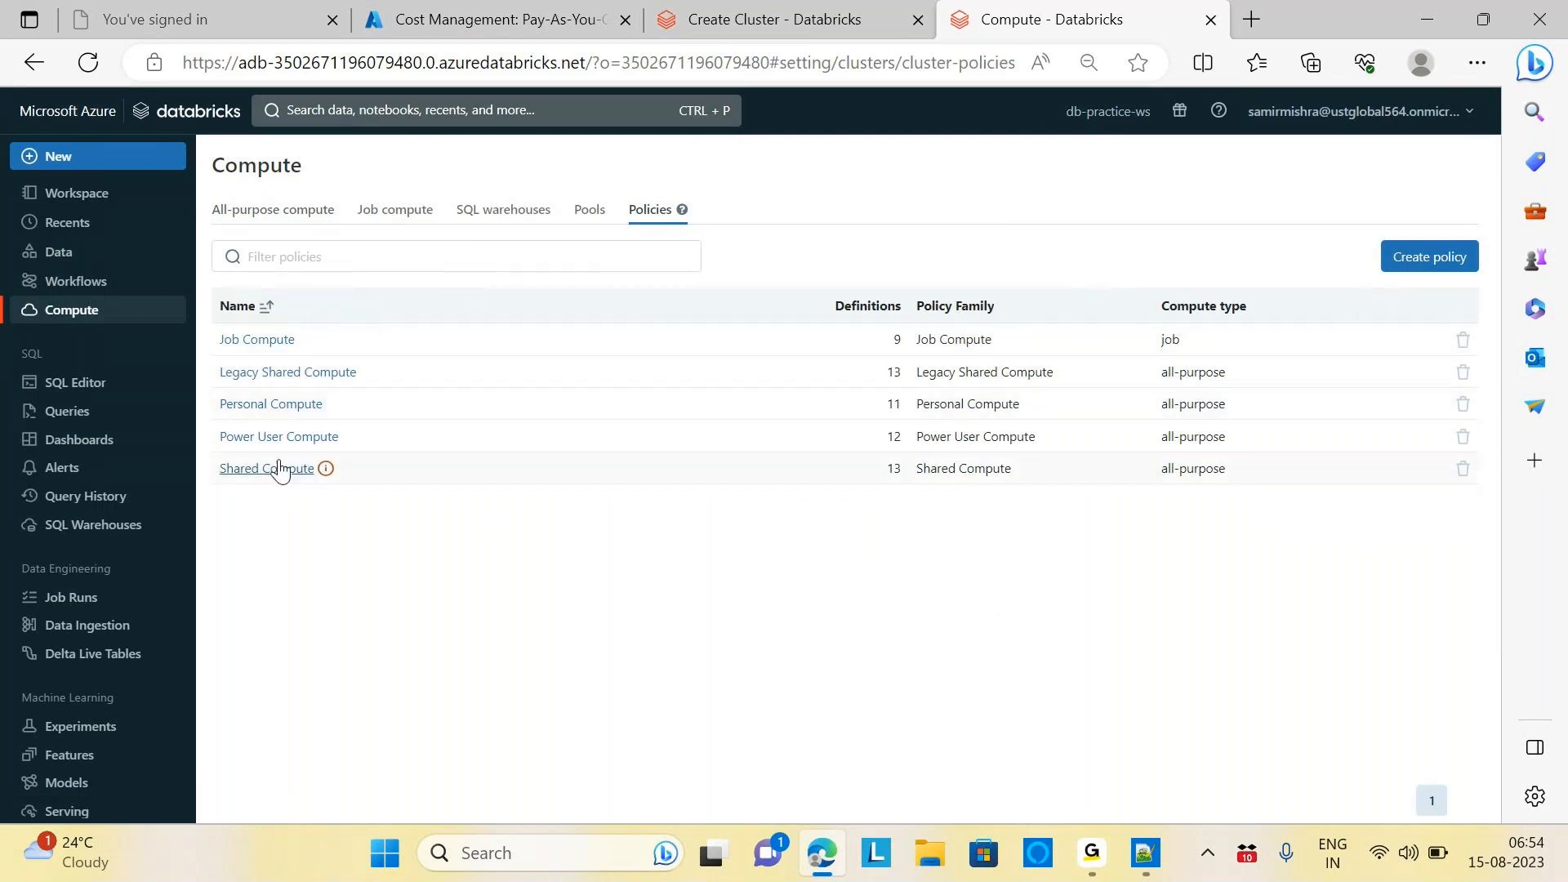
left_click(794, 22)
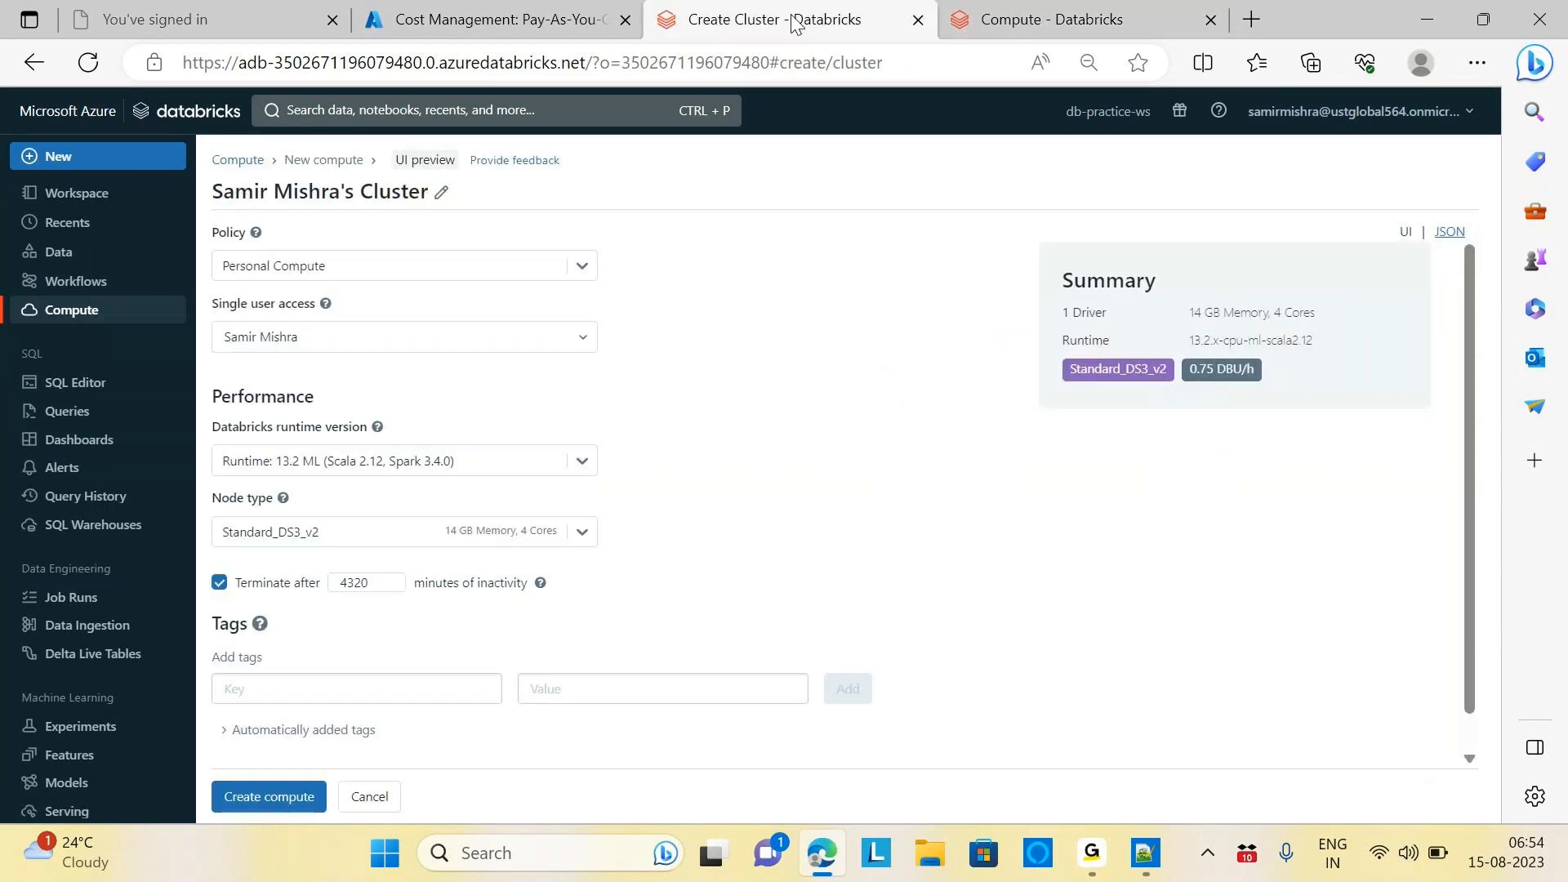
left_click(1050, 19)
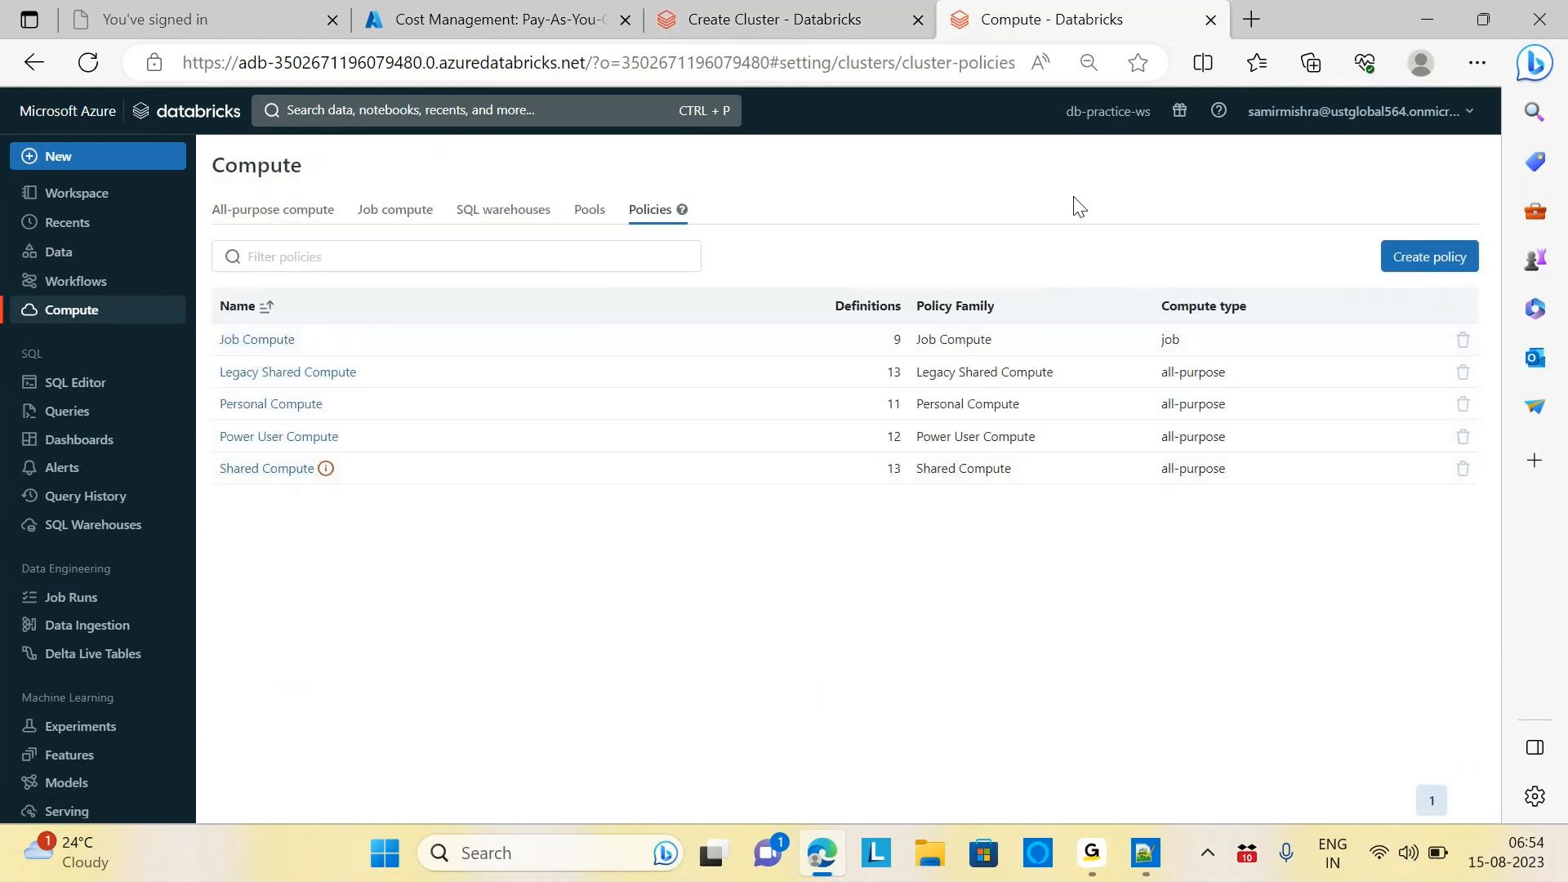
Start a new cluster policy and name it PracticePolicy
left_click(1423, 258)
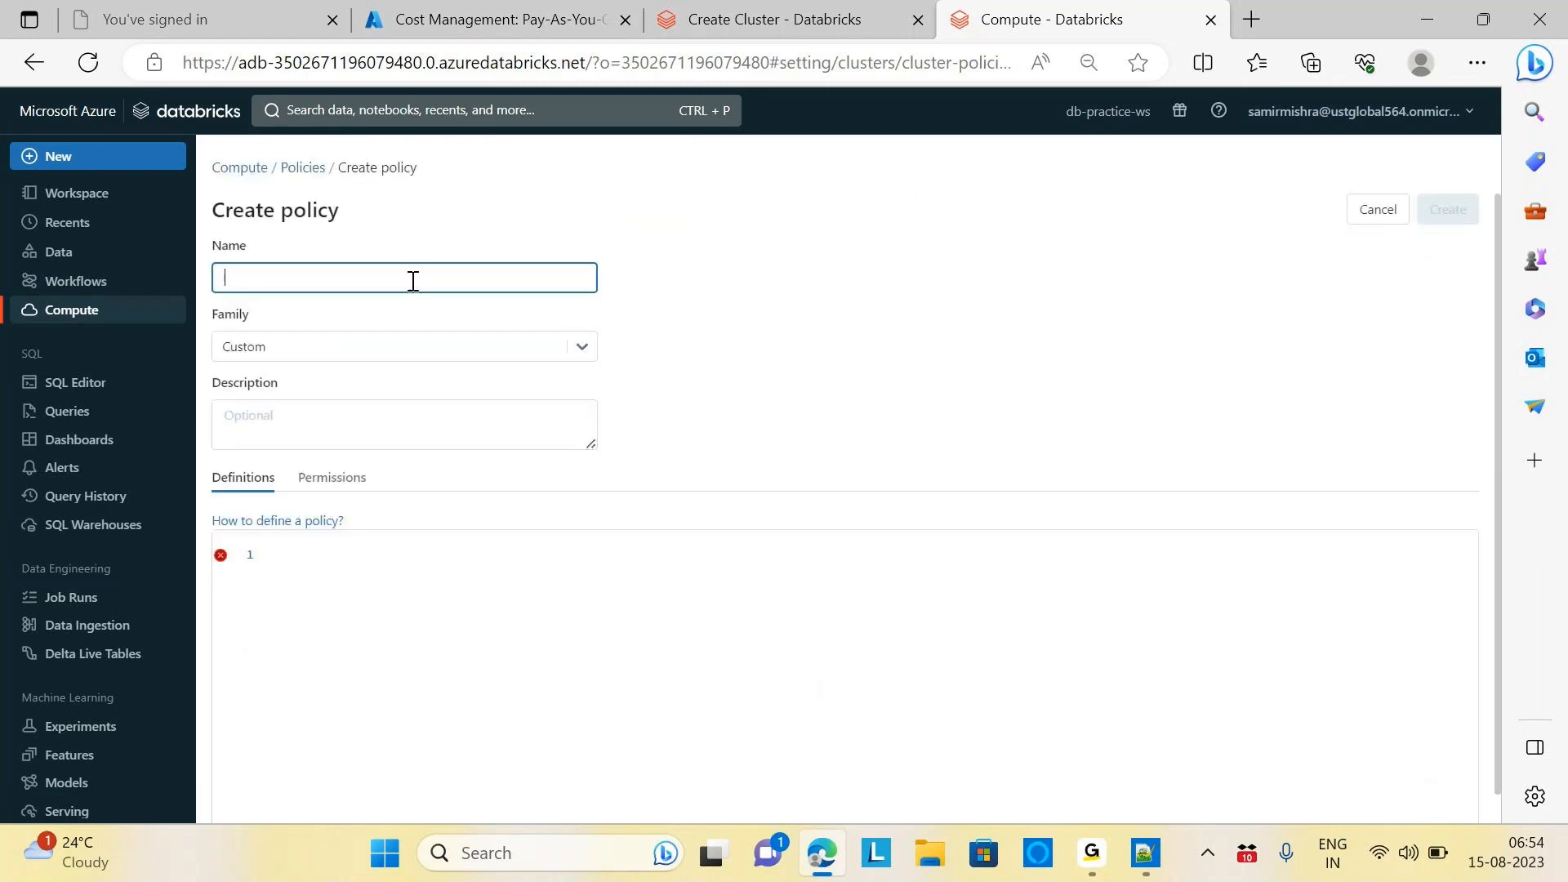
left_click(412, 280)
left_click(824, 360)
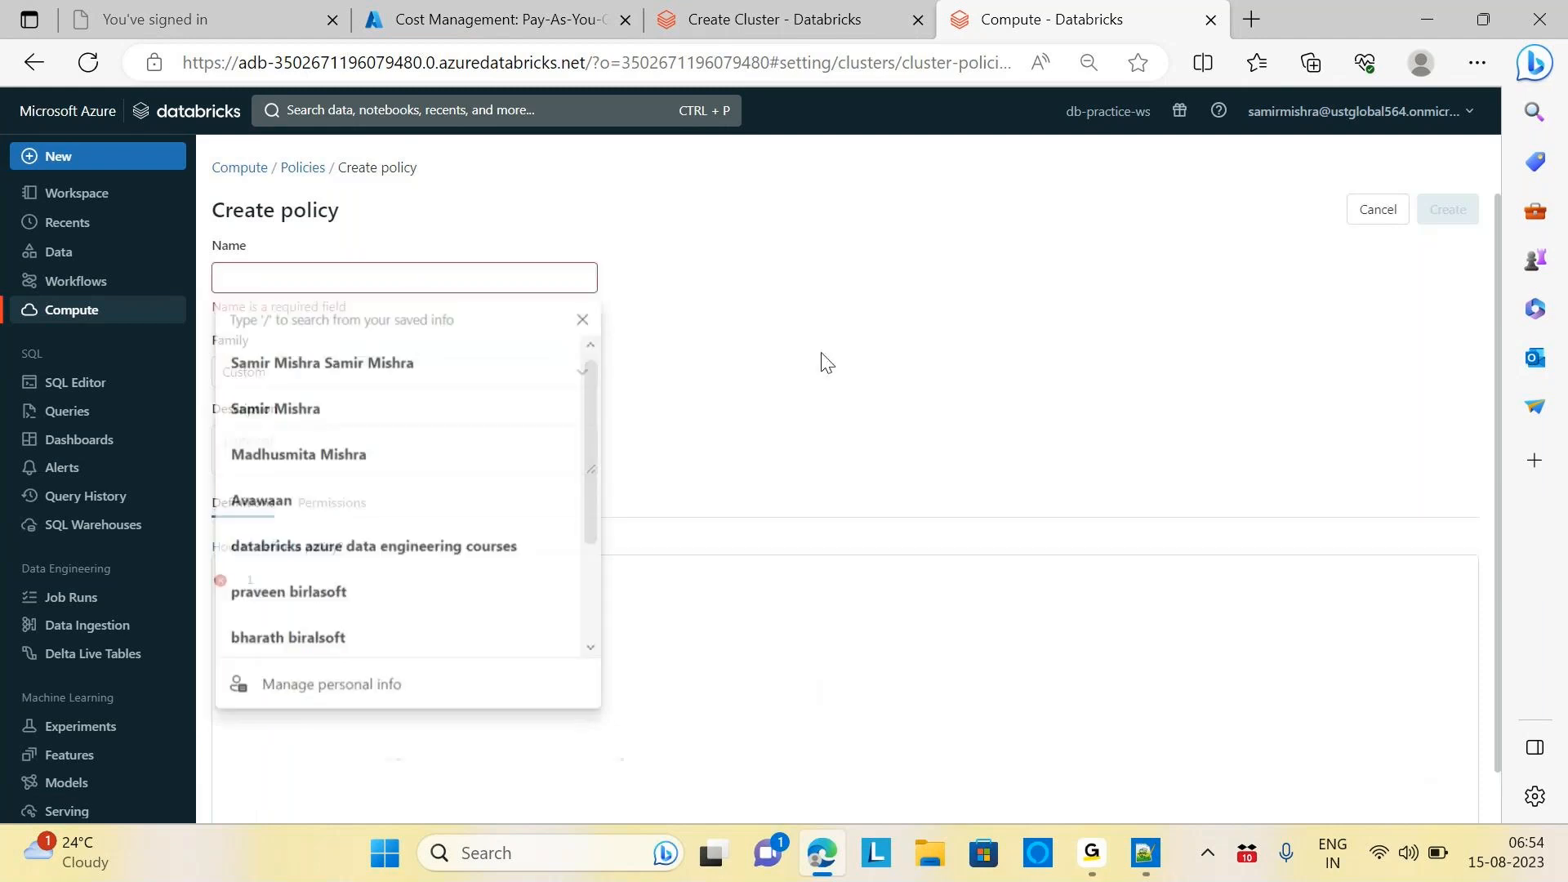
left_click(368, 281)
type("P")
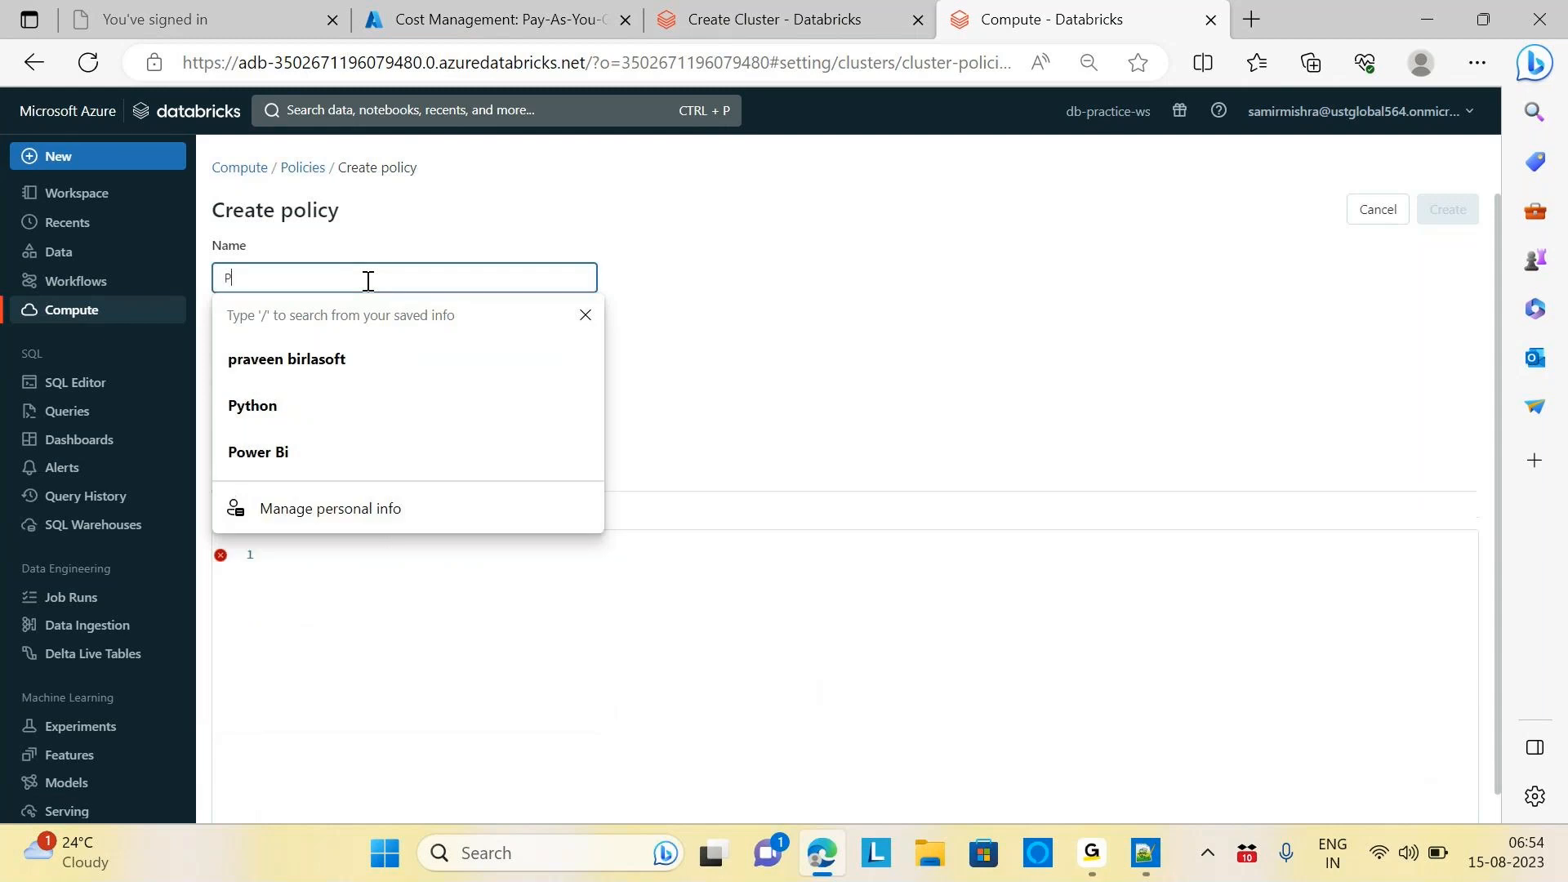
type("ractice")
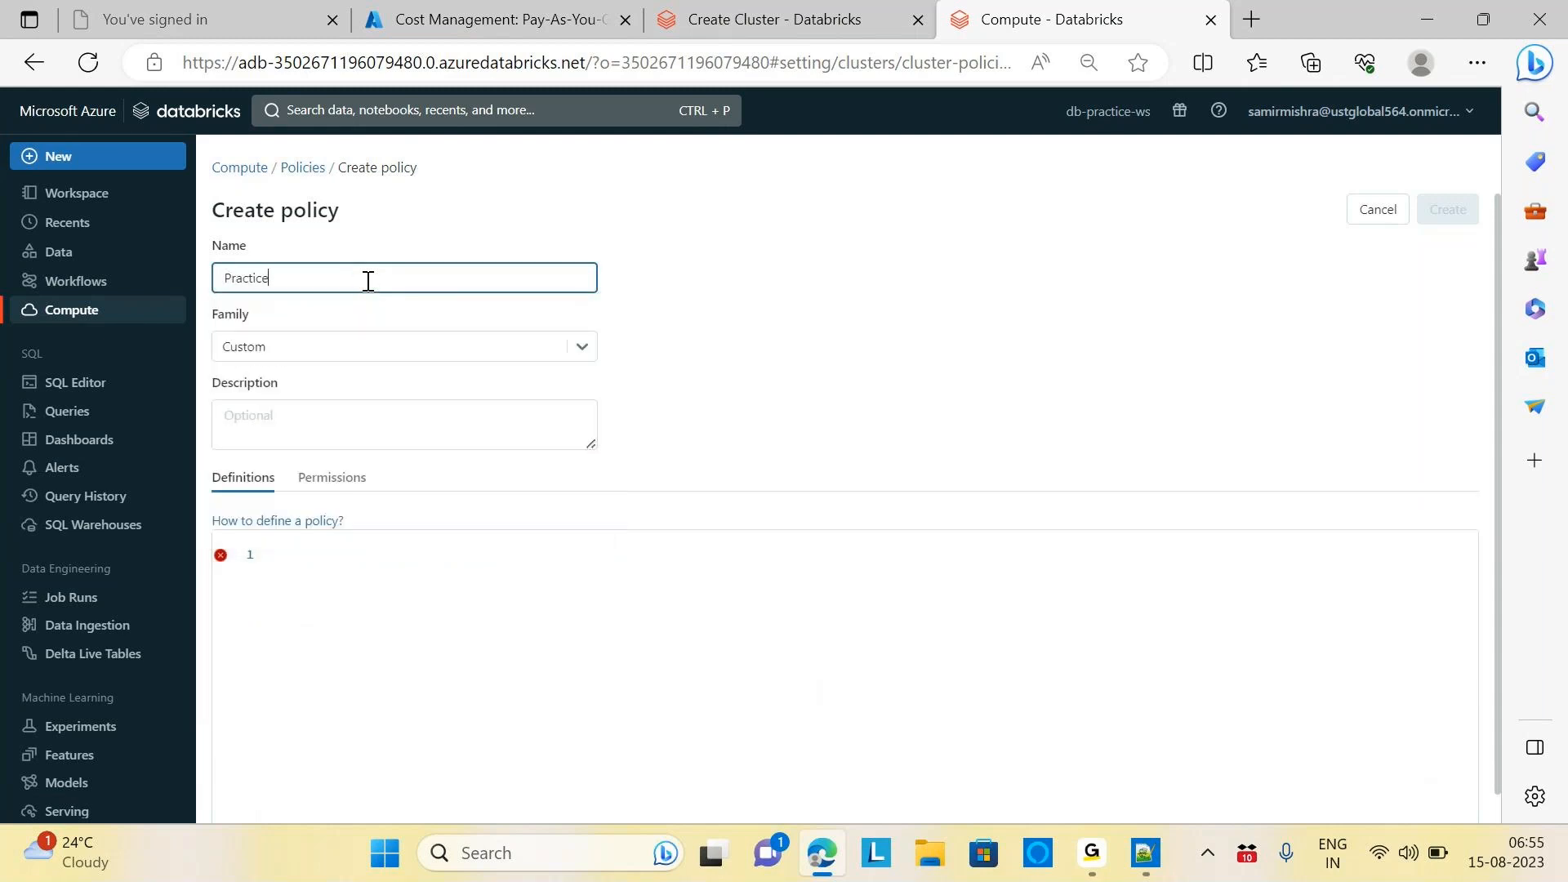
type("Policy")
left_click(796, 314)
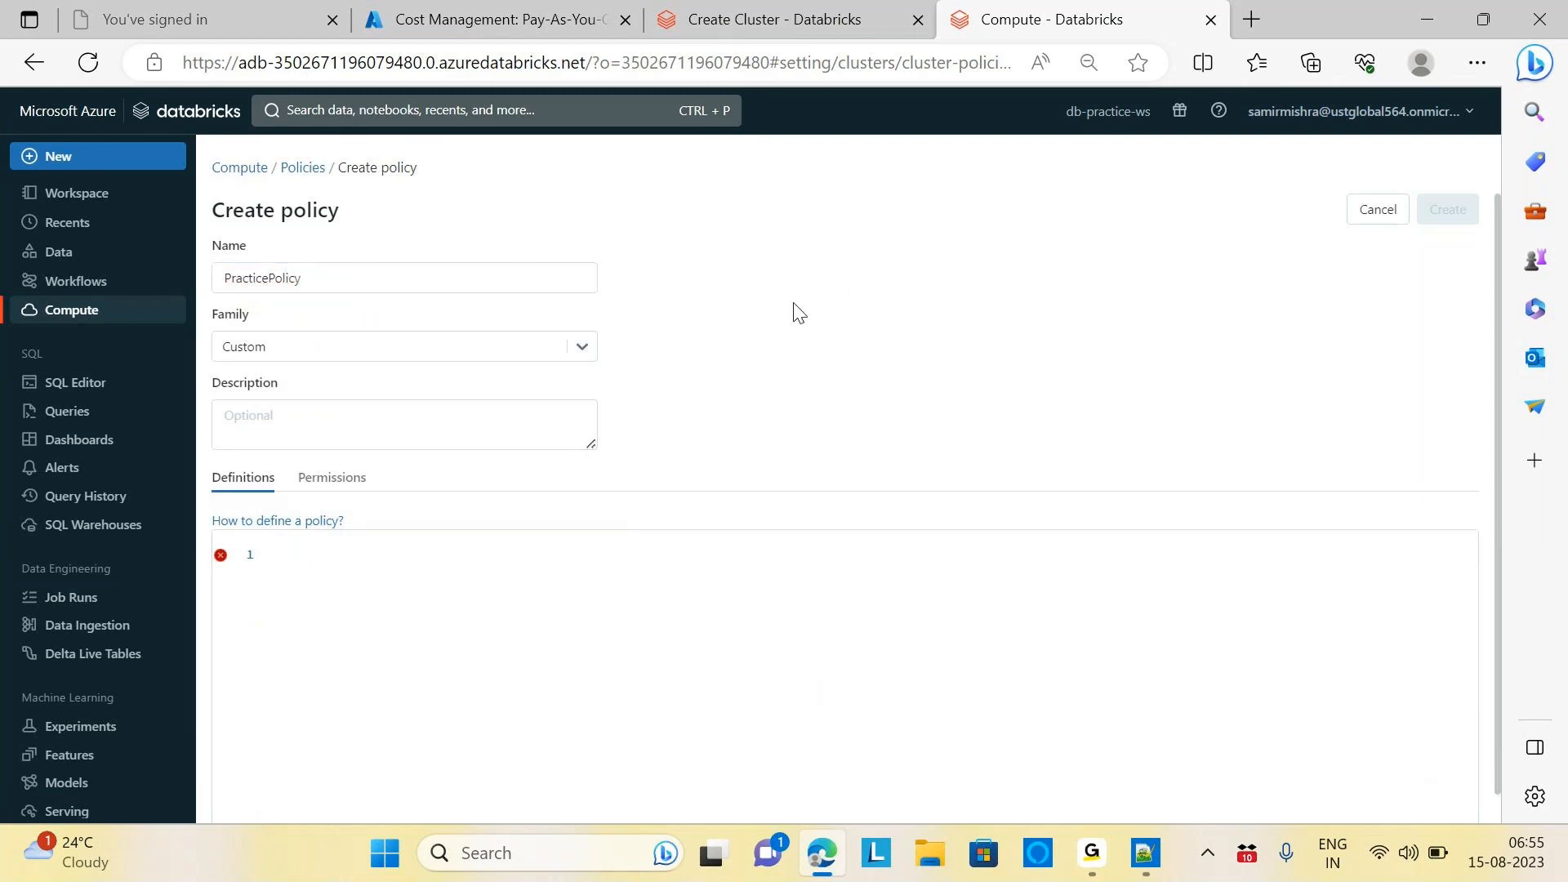
Keep the Custom policy family and view the policy's Permissions settings
left_click(578, 354)
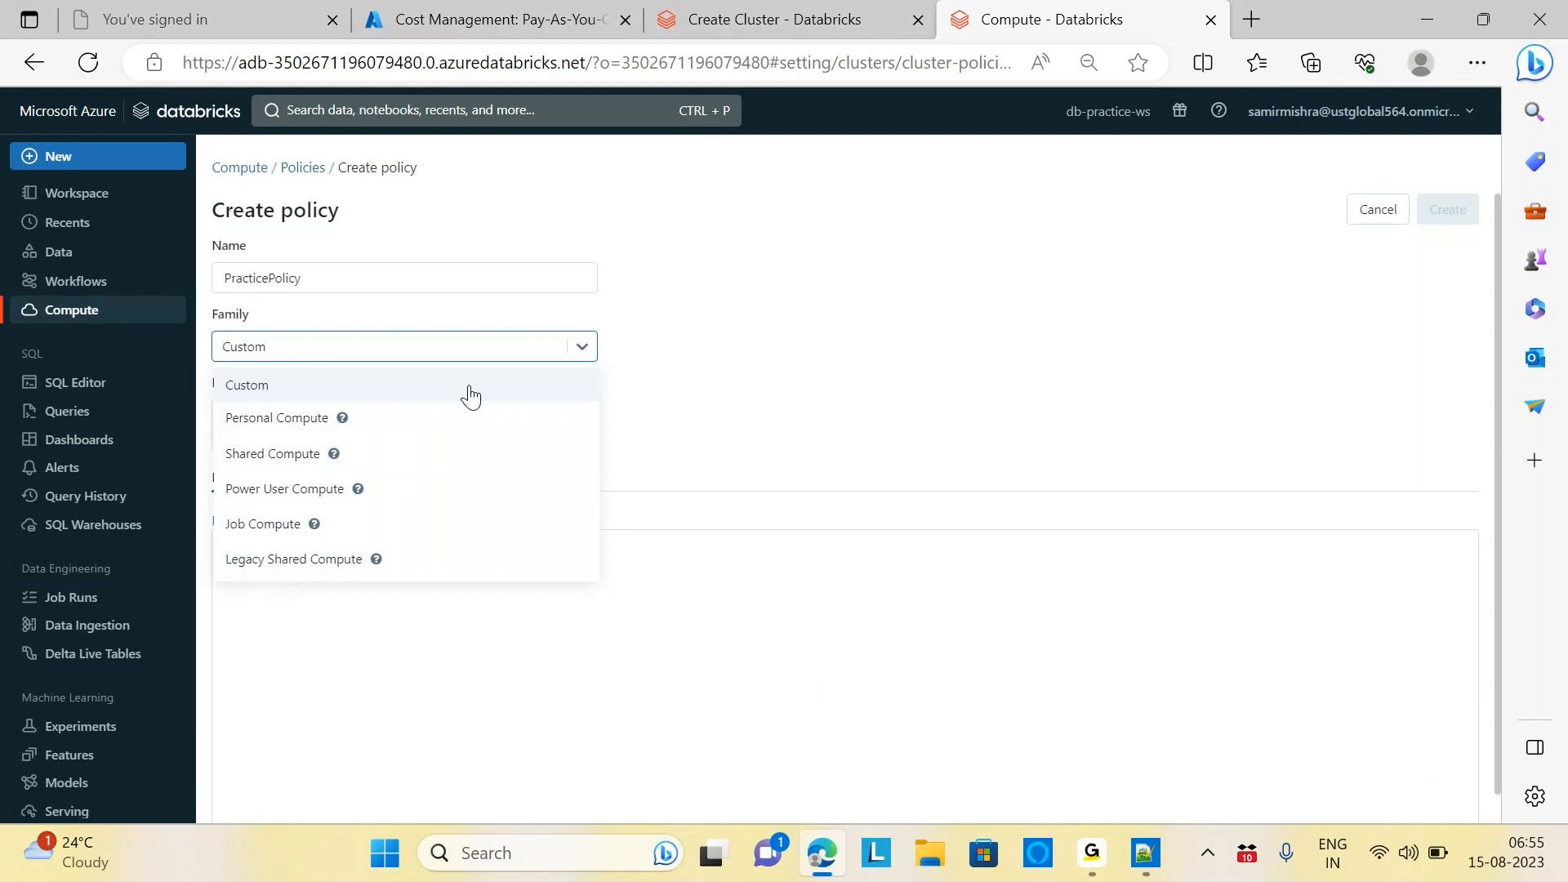
left_click(253, 390)
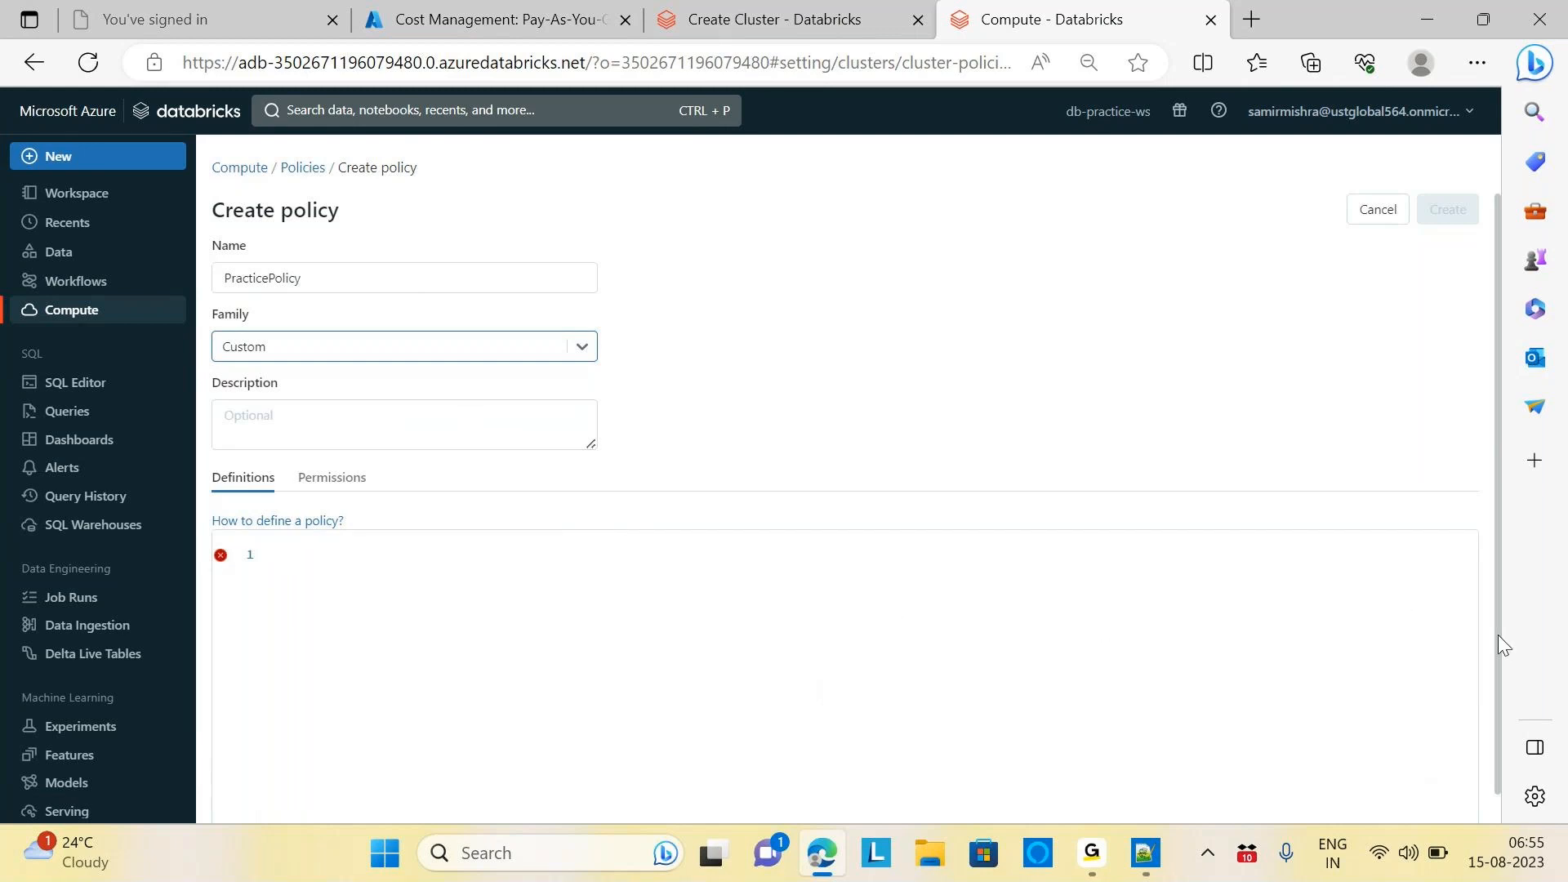
scroll(1496, 635, "down", 1)
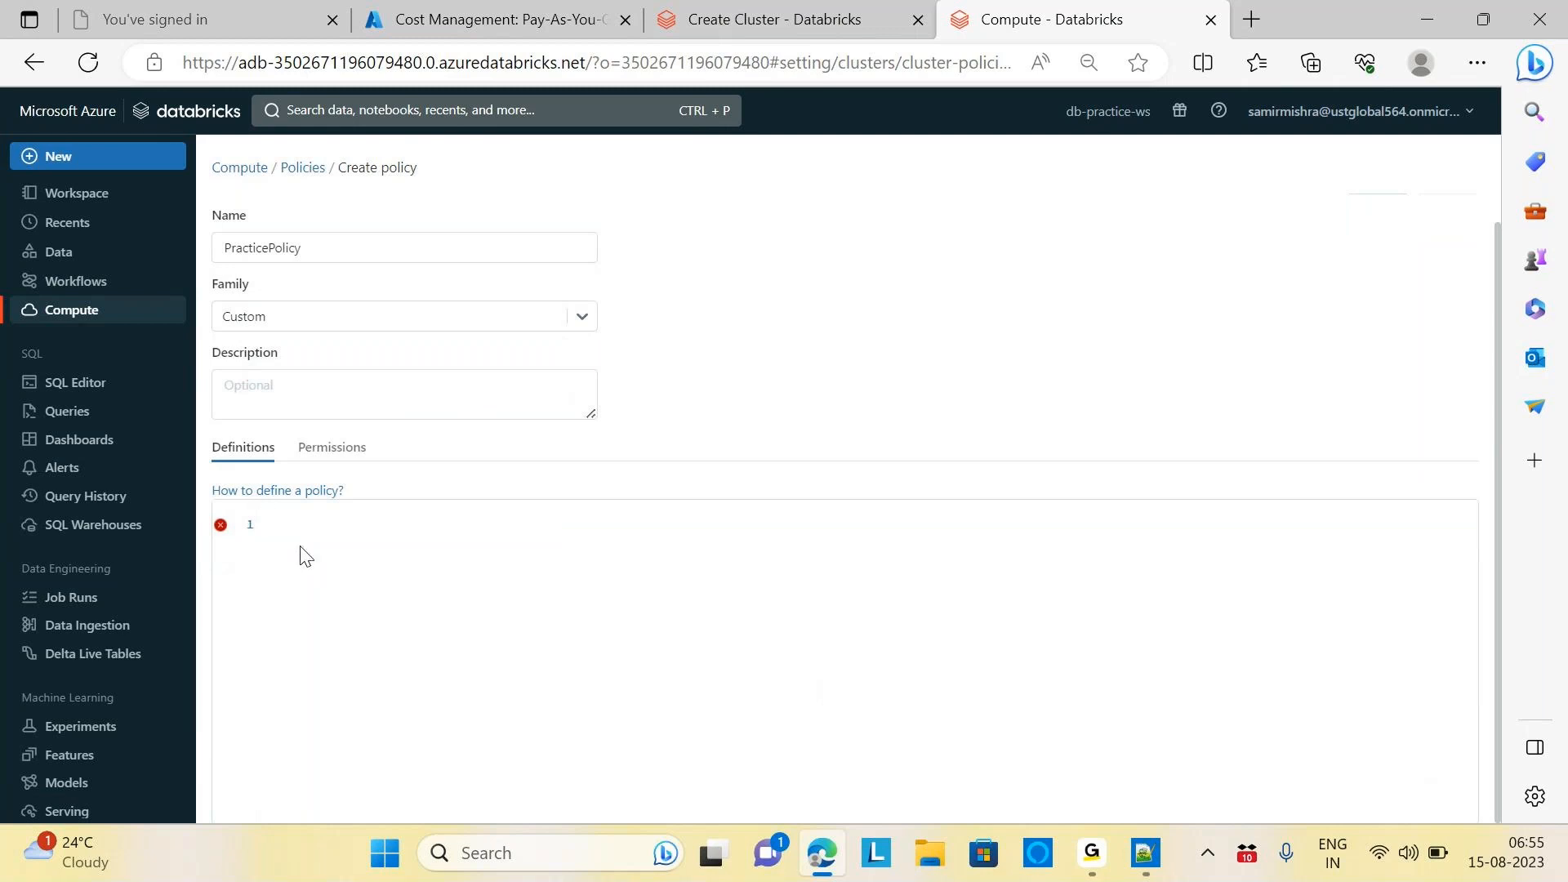
left_click(344, 458)
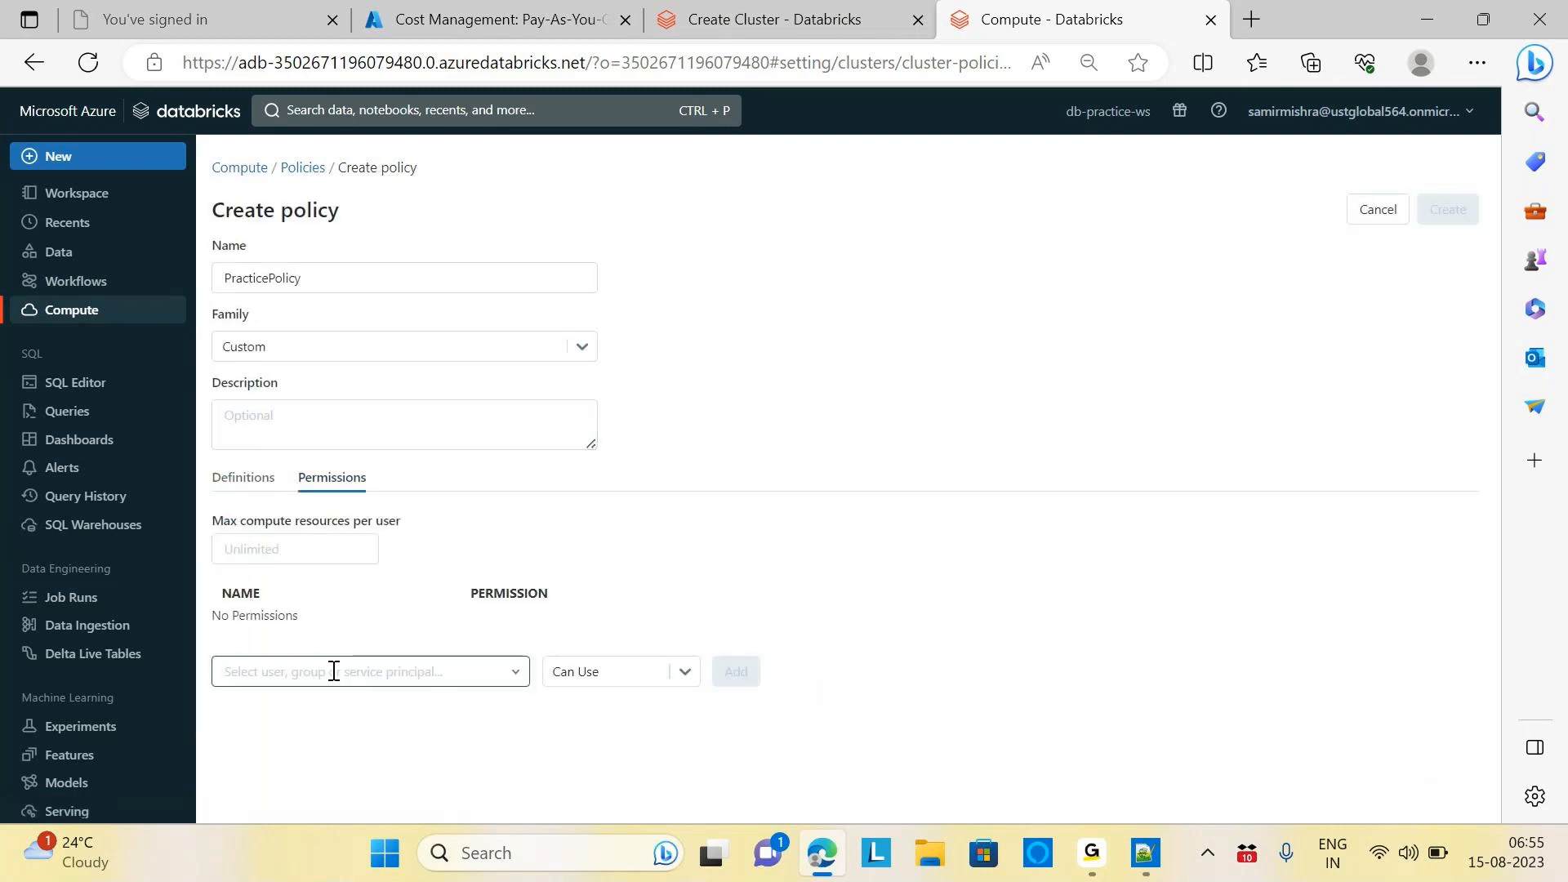
Leave the Can Use permission level unchanged and go back to the Definitions editor
left_click(674, 671)
left_click(674, 670)
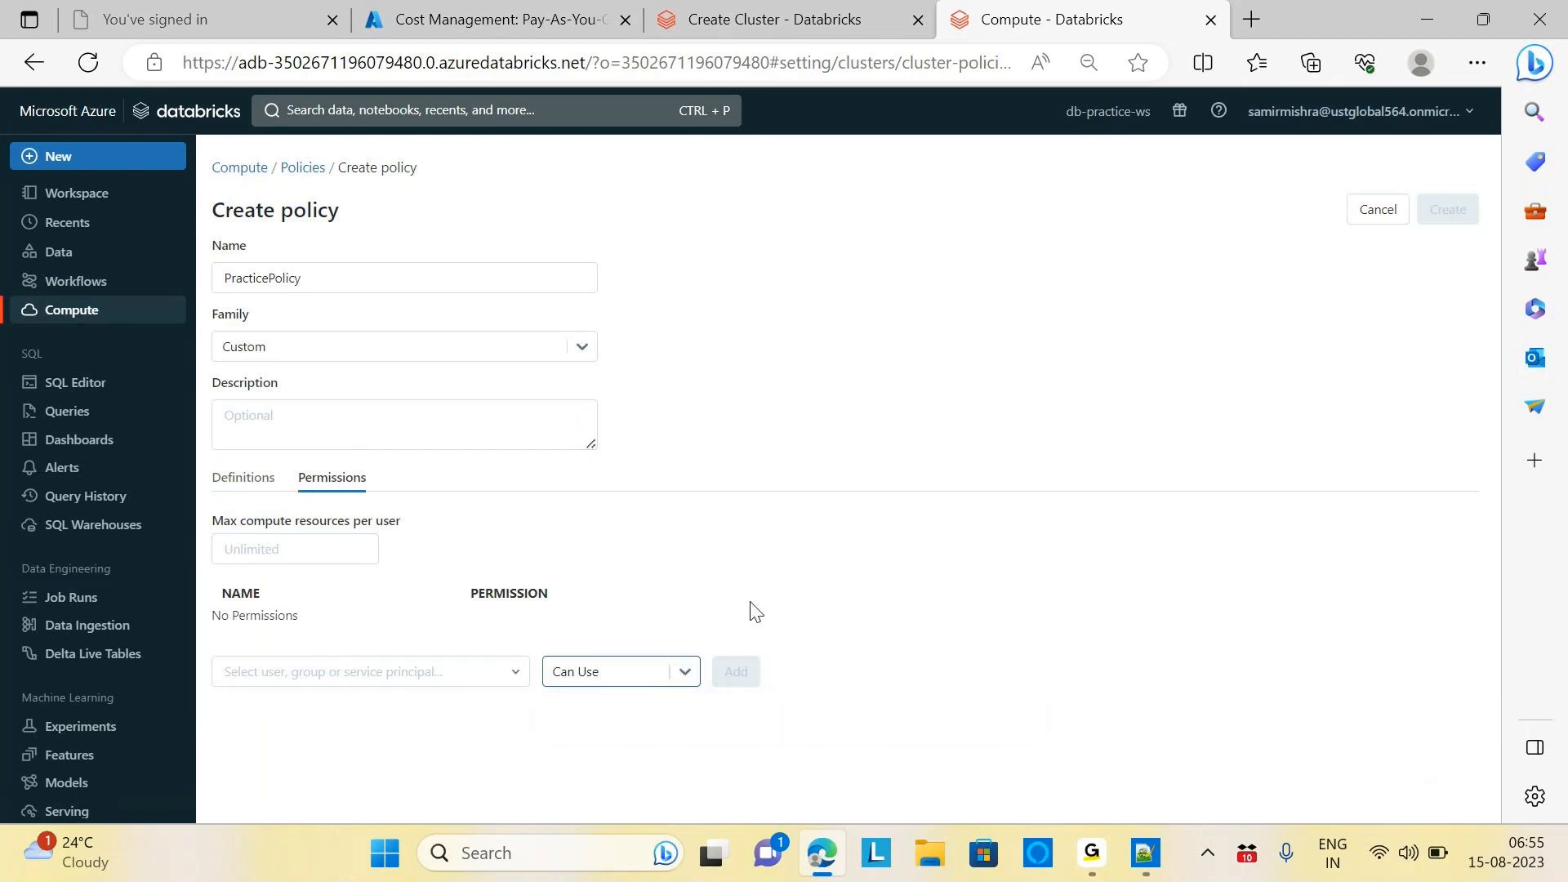
left_click(239, 484)
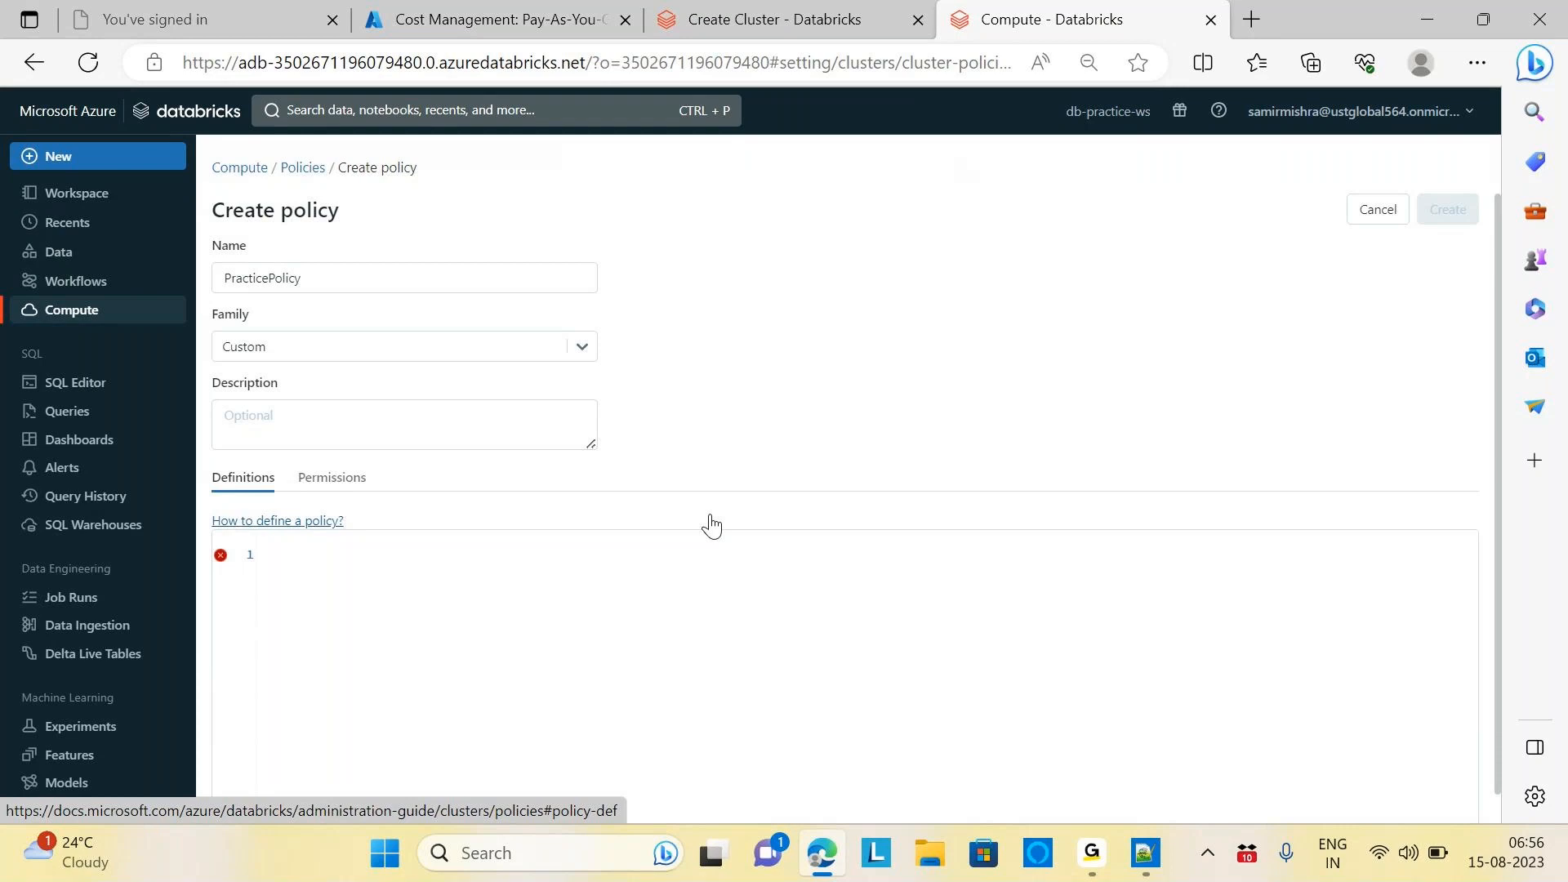
Open the Manage cluster policies guide and scroll to the Fixed policy spark_version JSON example
left_click(296, 523)
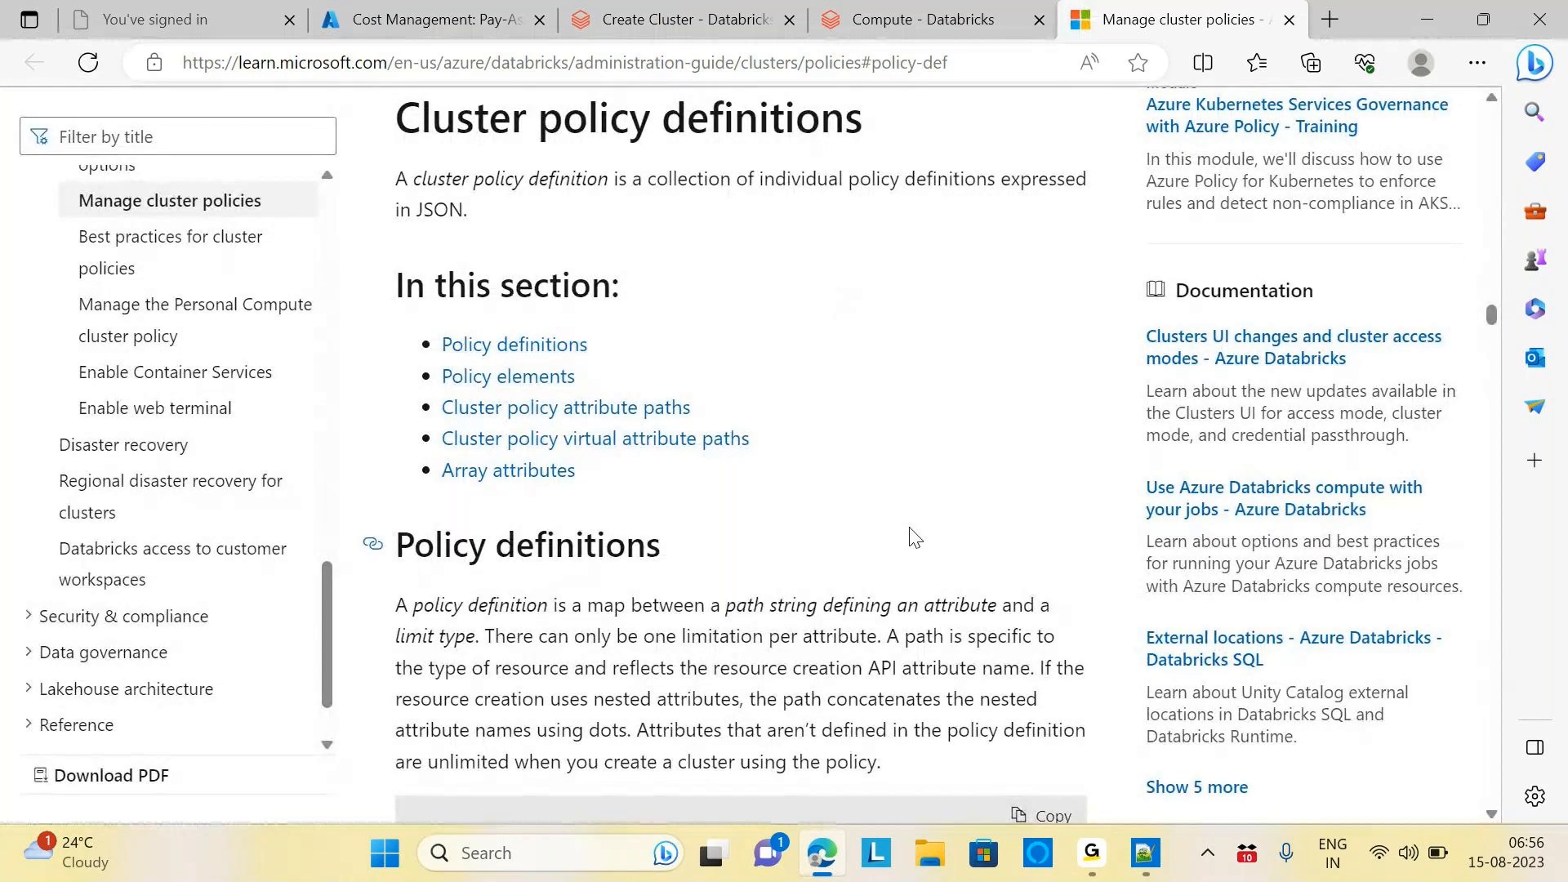
scroll(914, 536, "down", 6)
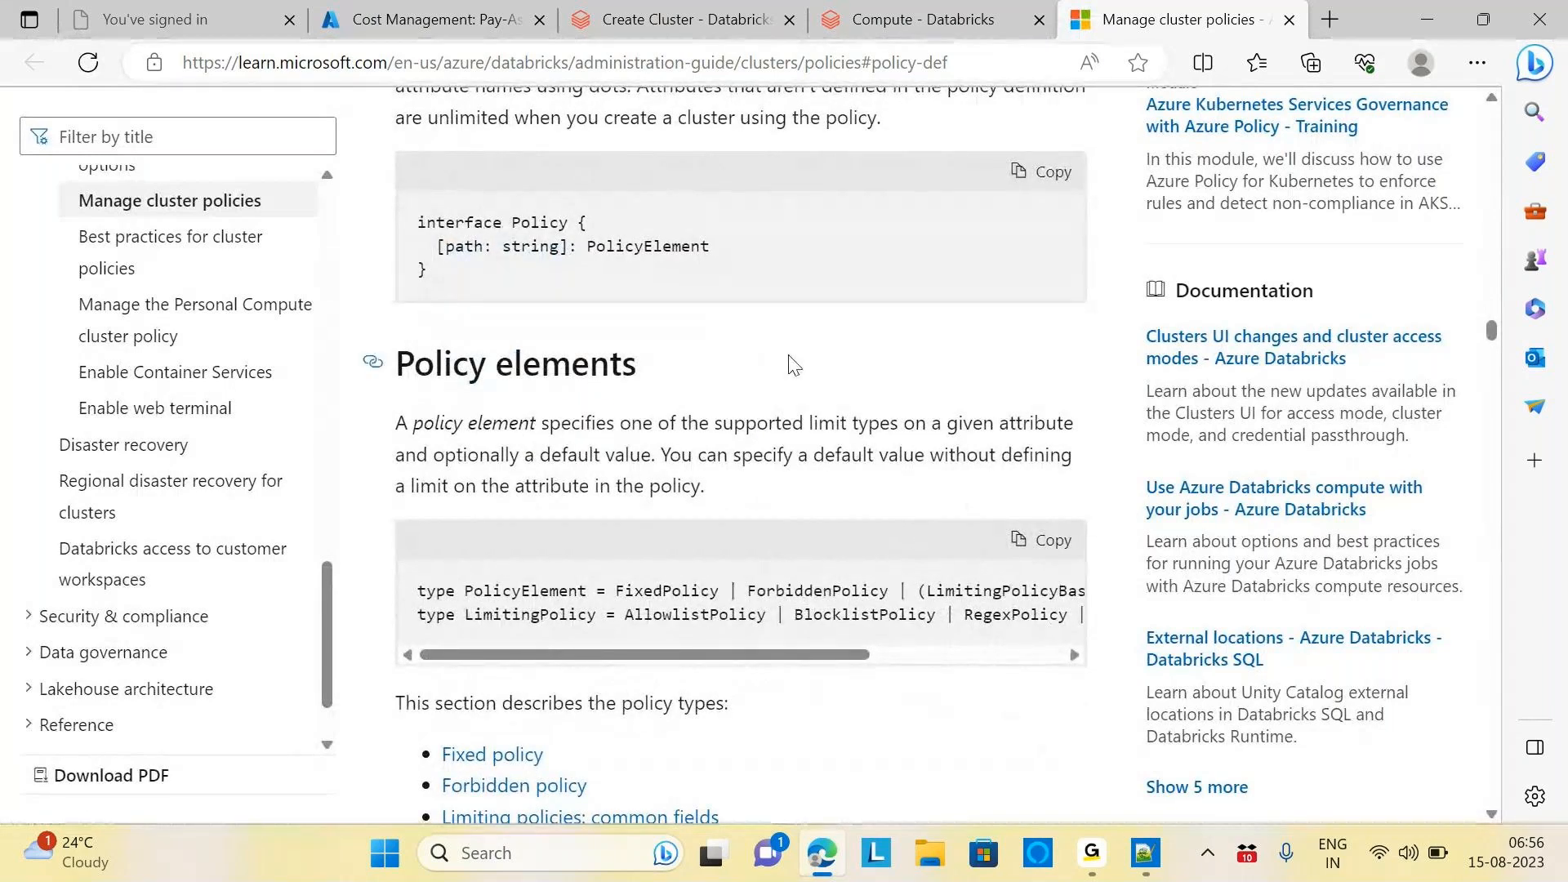
scroll(794, 365, "down", 1)
scroll(791, 356, "down", 4)
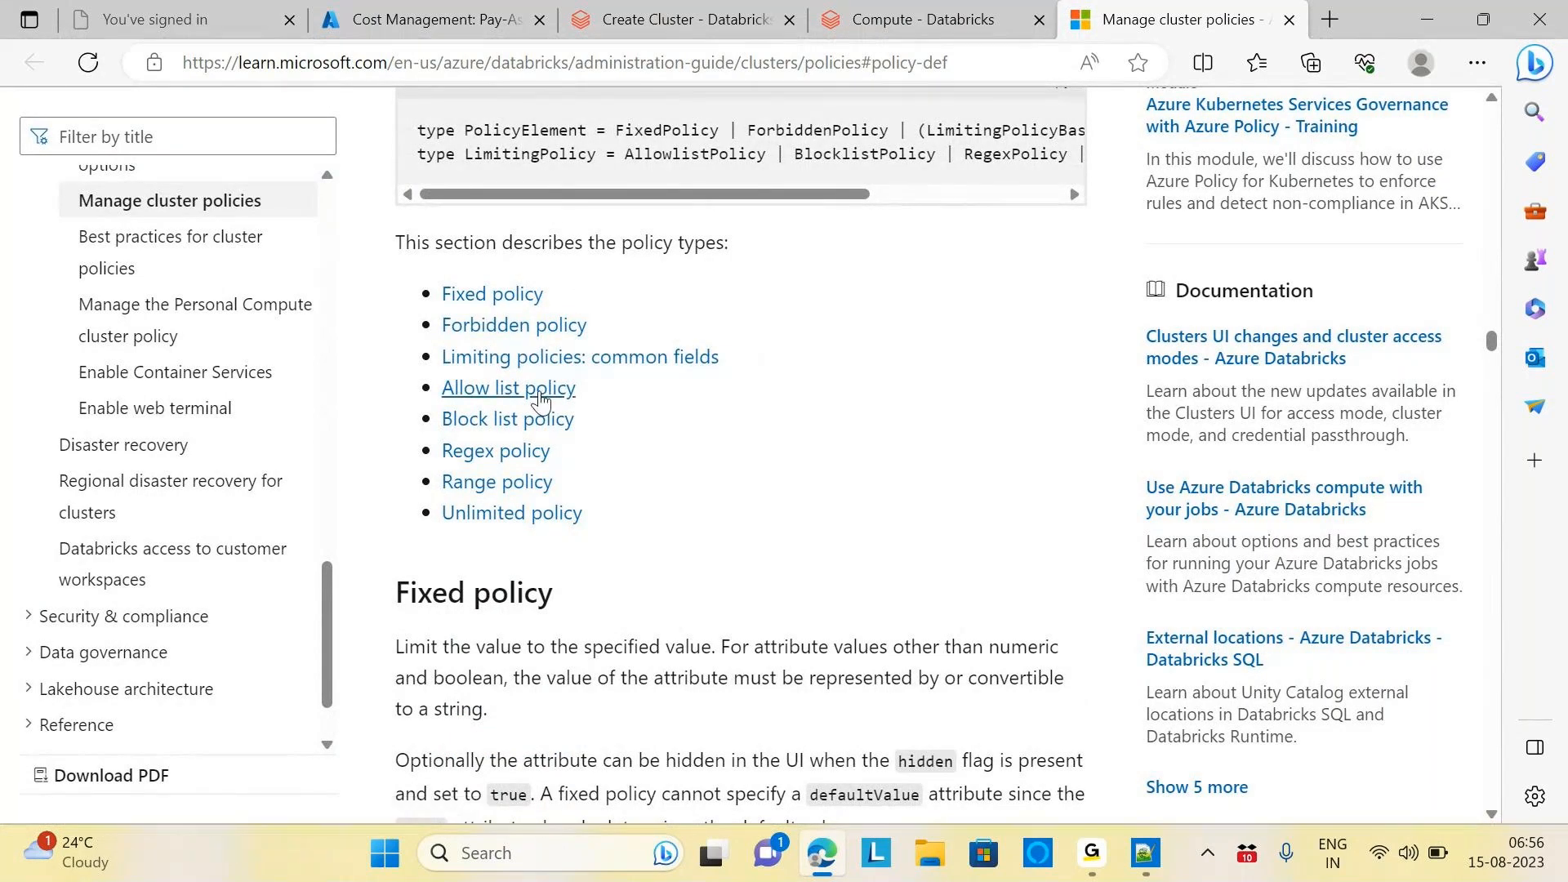
scroll(753, 537, "down", 1)
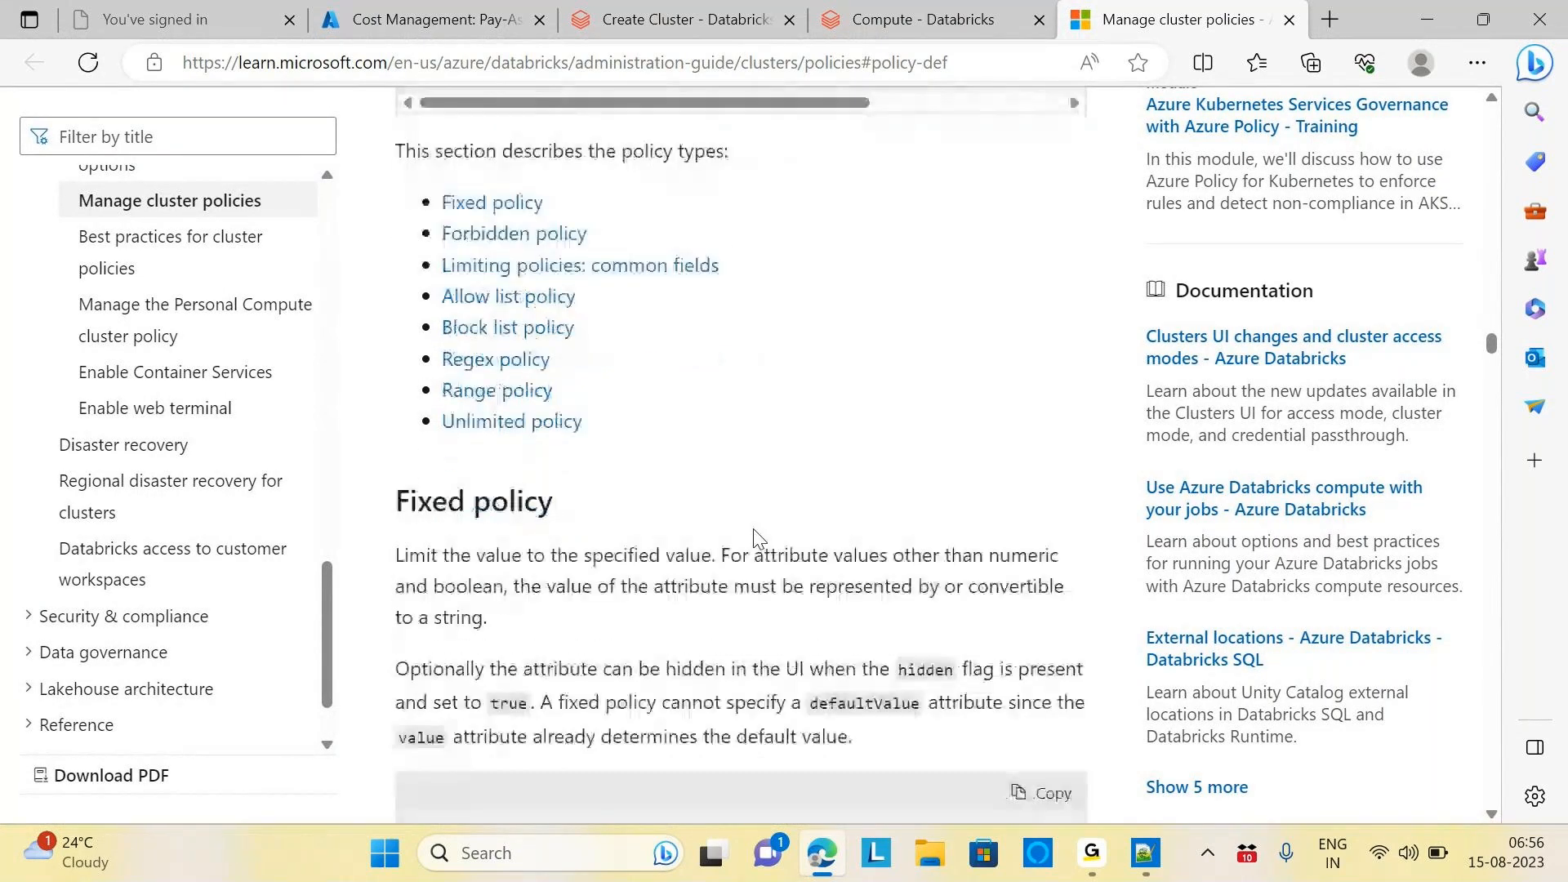
scroll(754, 537, "down", 5)
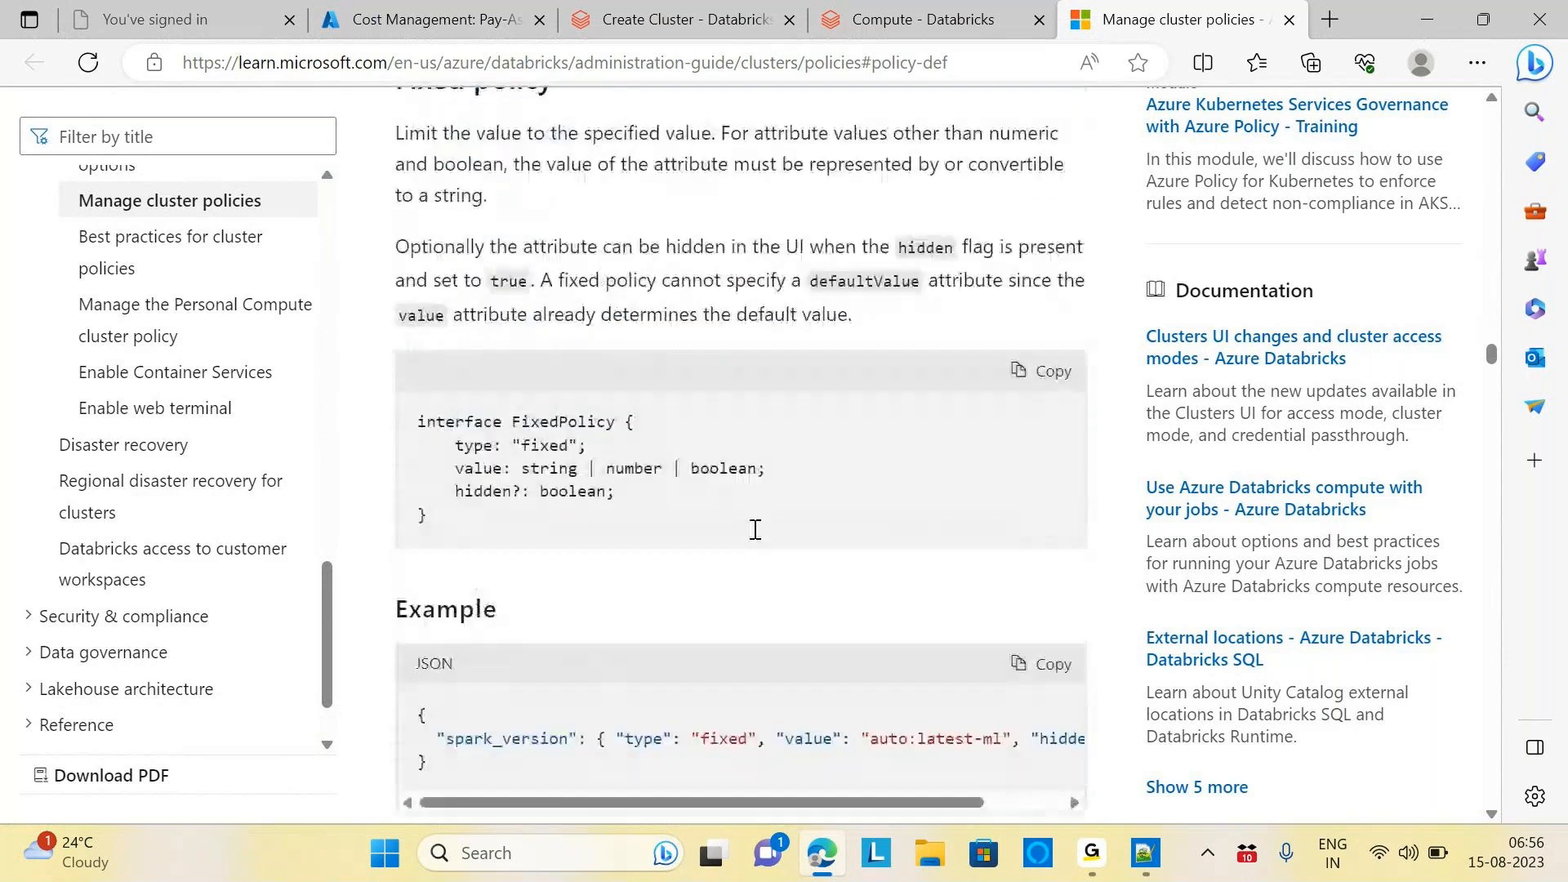
scroll(754, 529, "down", 4)
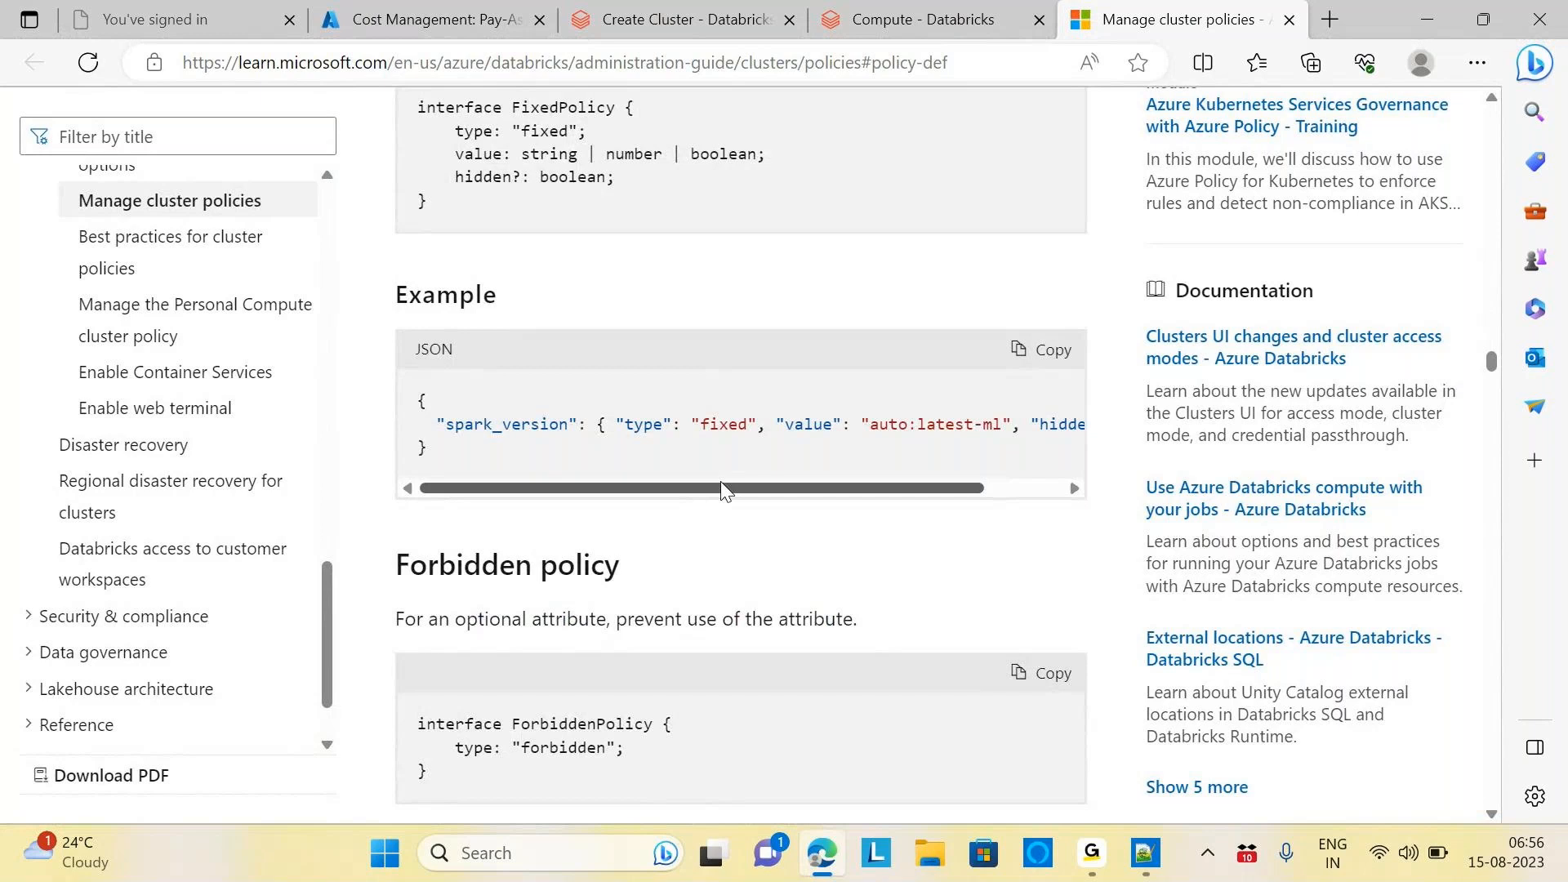
left_click_drag(725, 491, 889, 496)
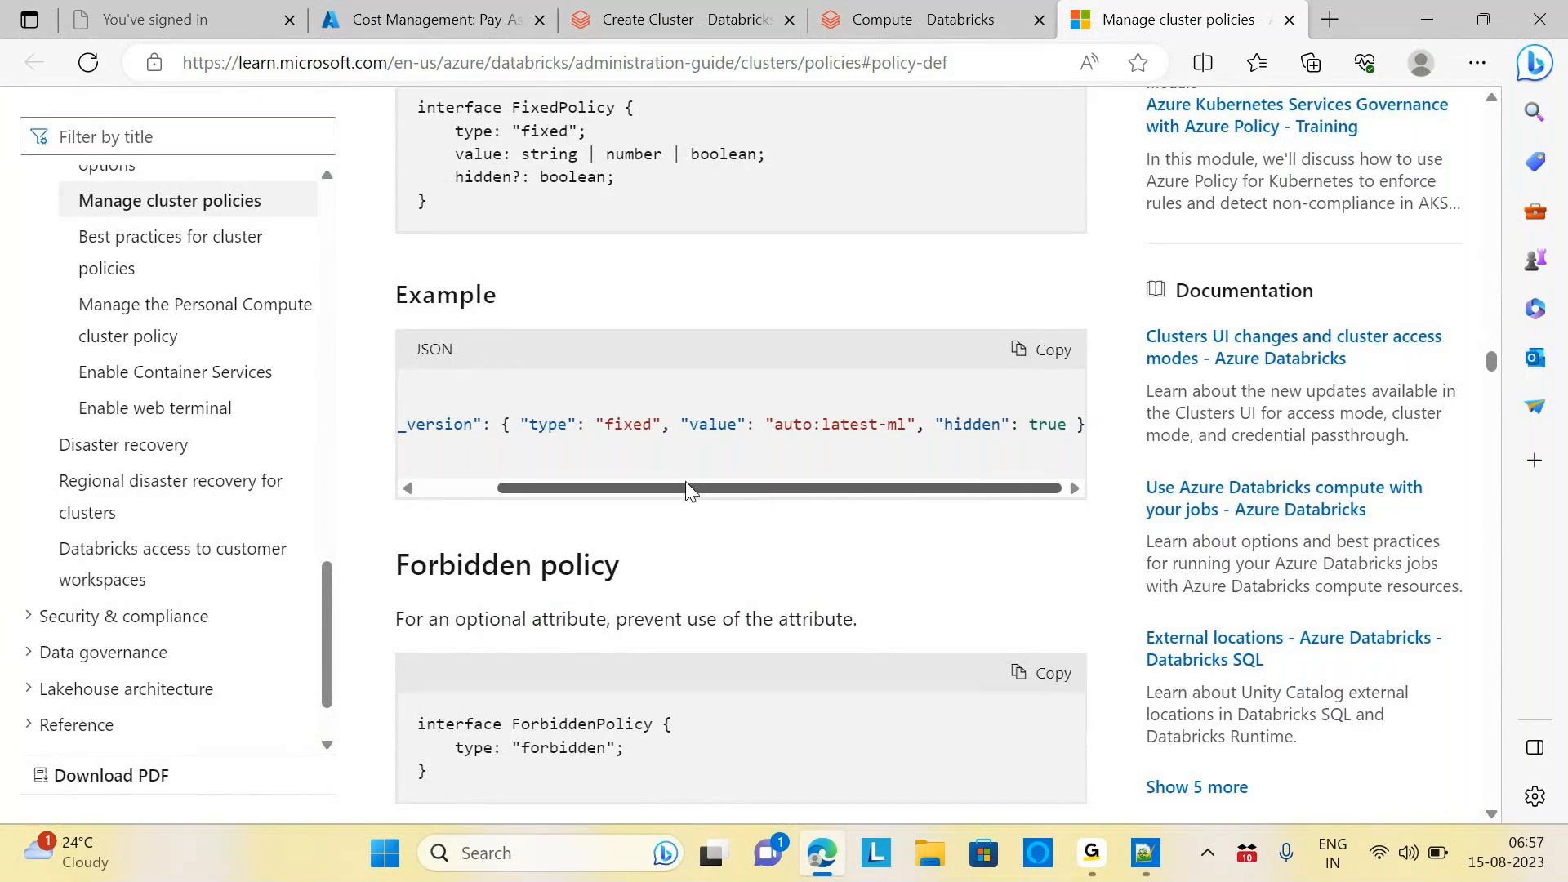
left_click_drag(693, 488, 573, 498)
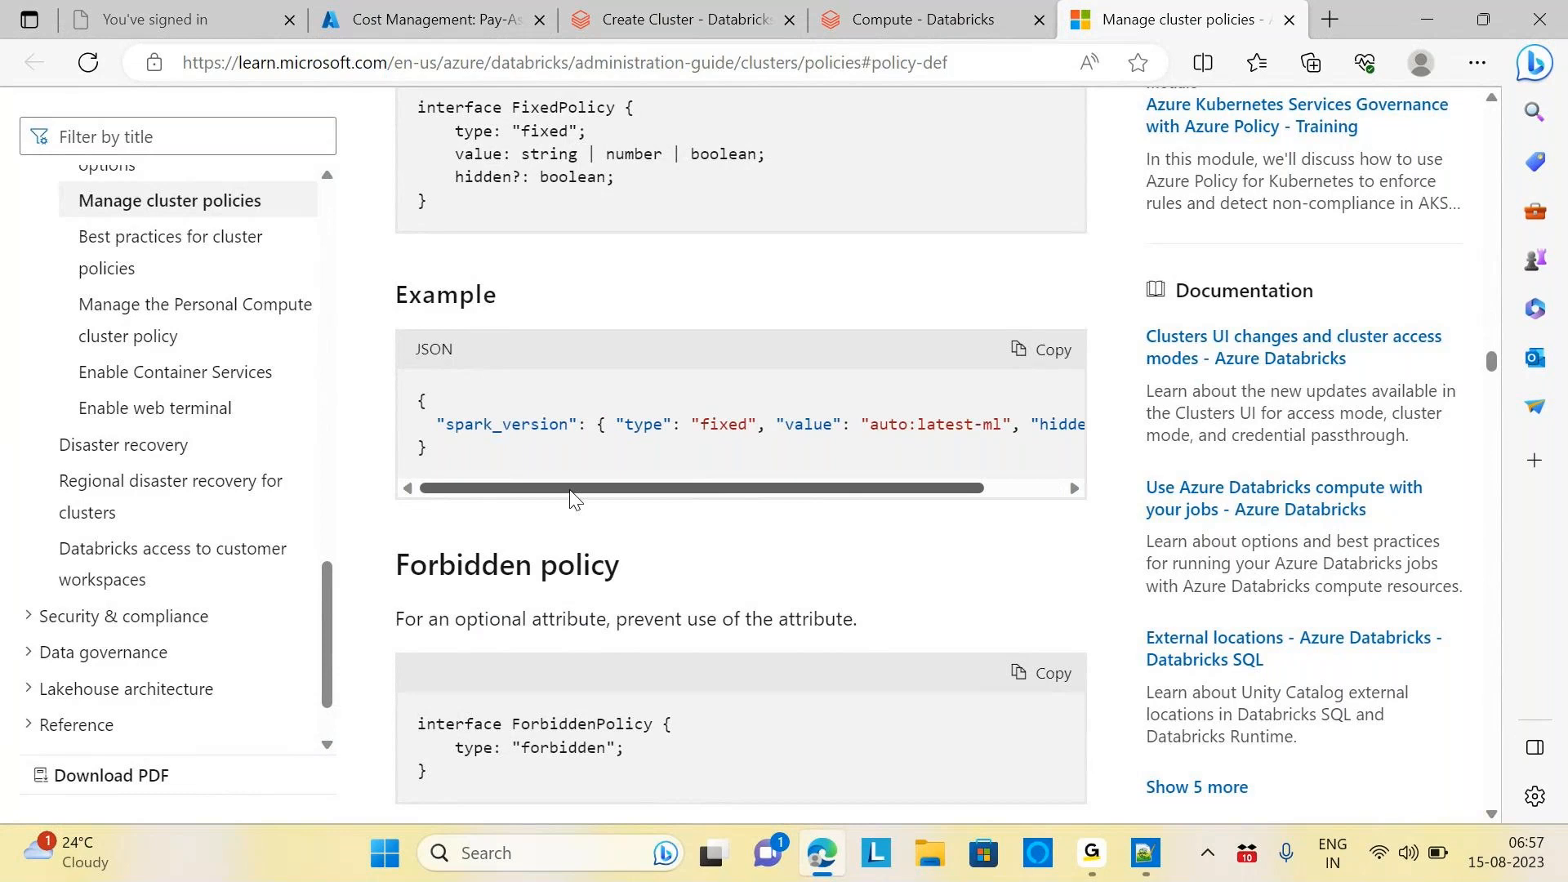
Set the cluster form's policy to Unrestricted, check the runtime list, then return to the docs
left_click(682, 24)
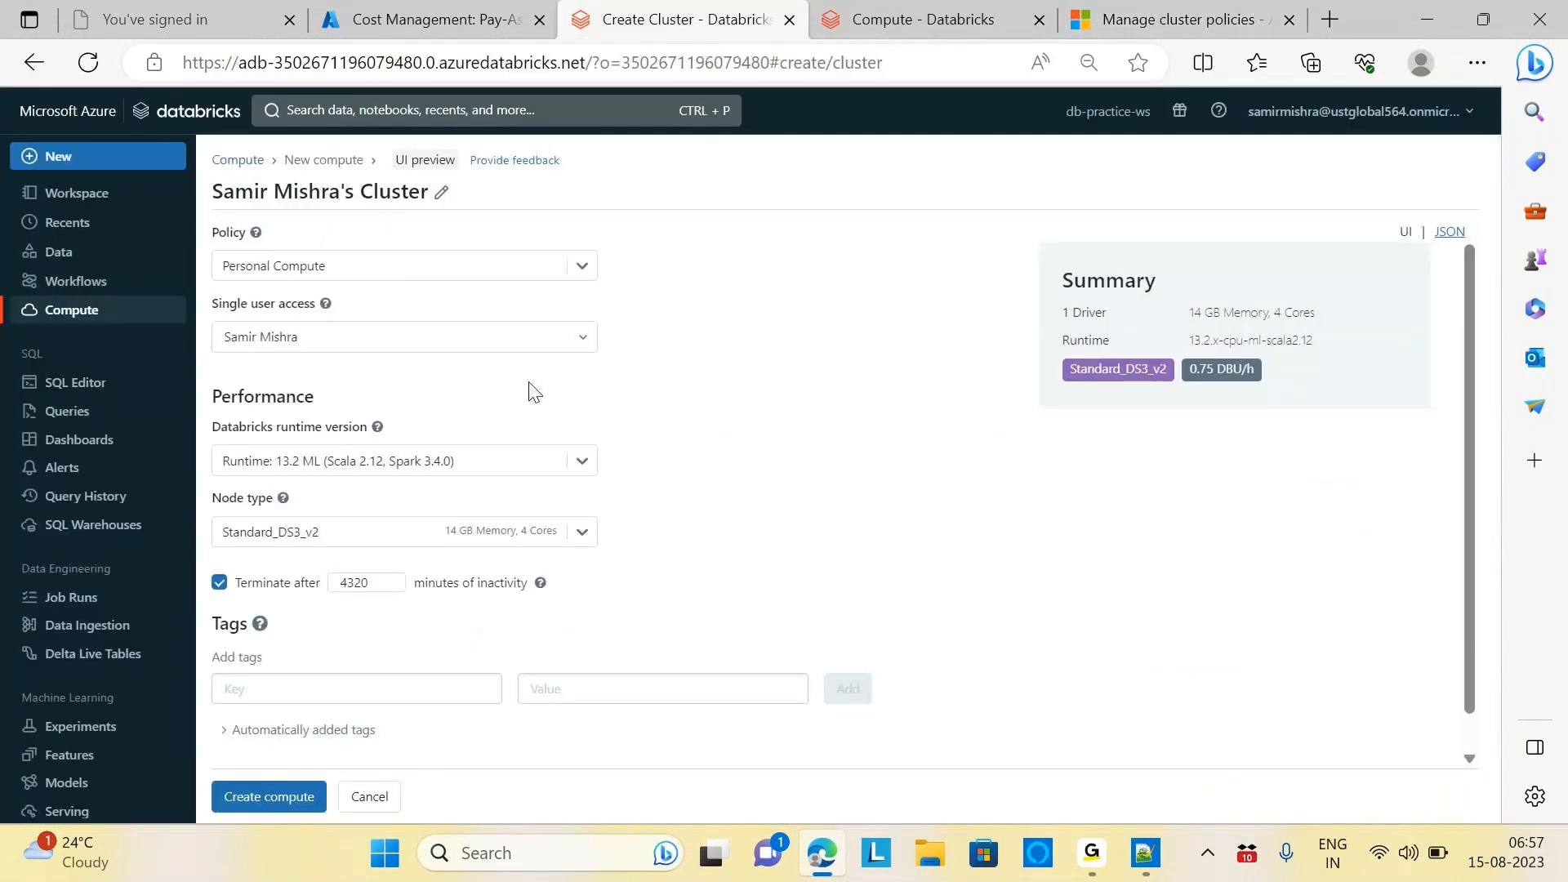
left_click(580, 271)
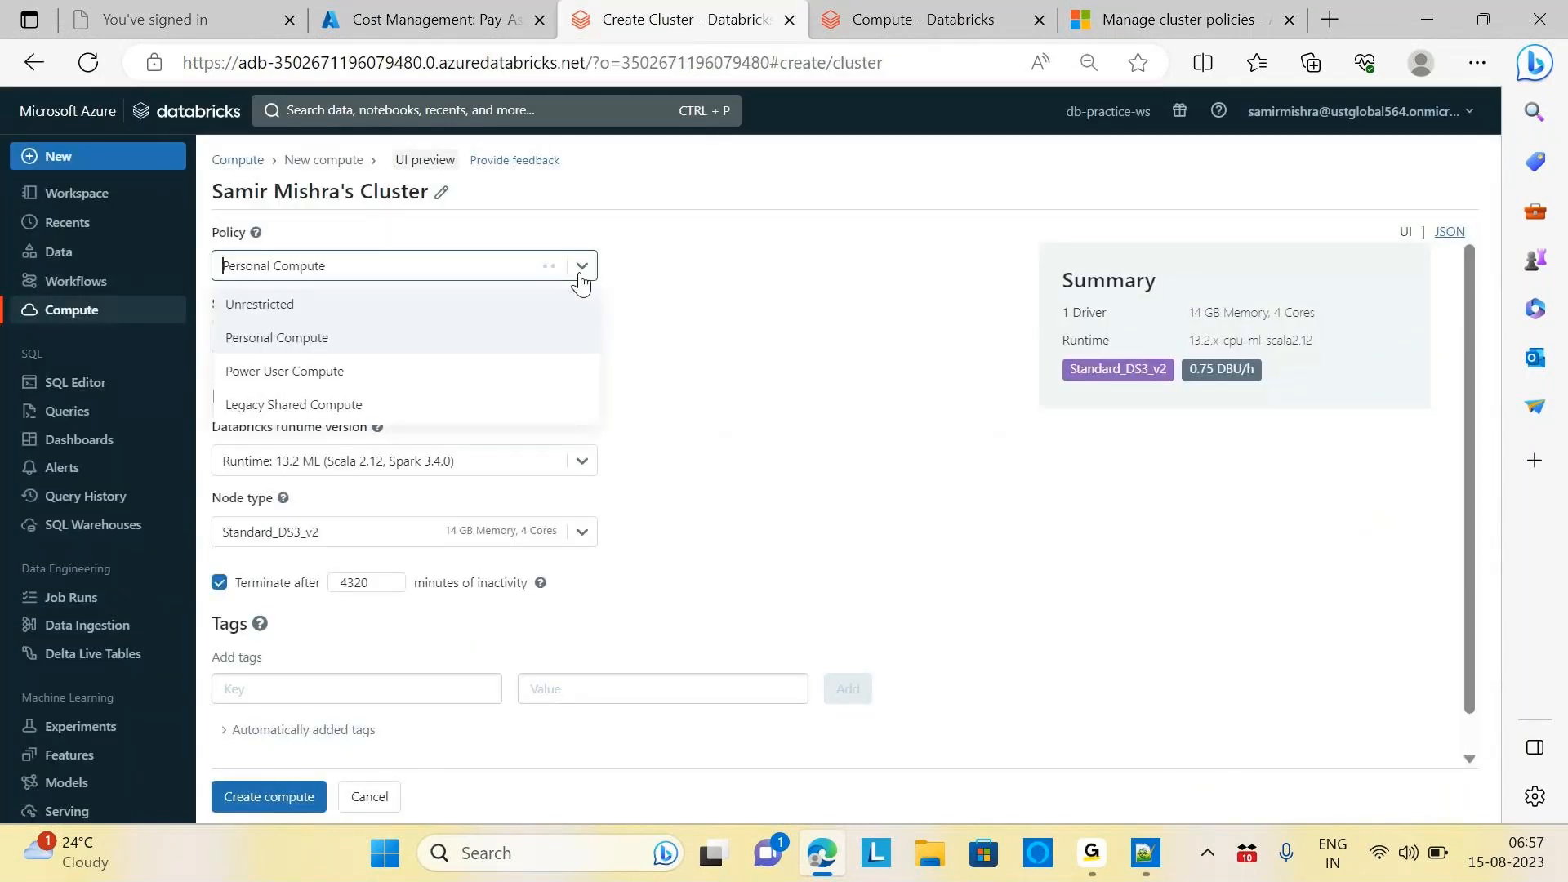
left_click(300, 310)
left_click(917, 300)
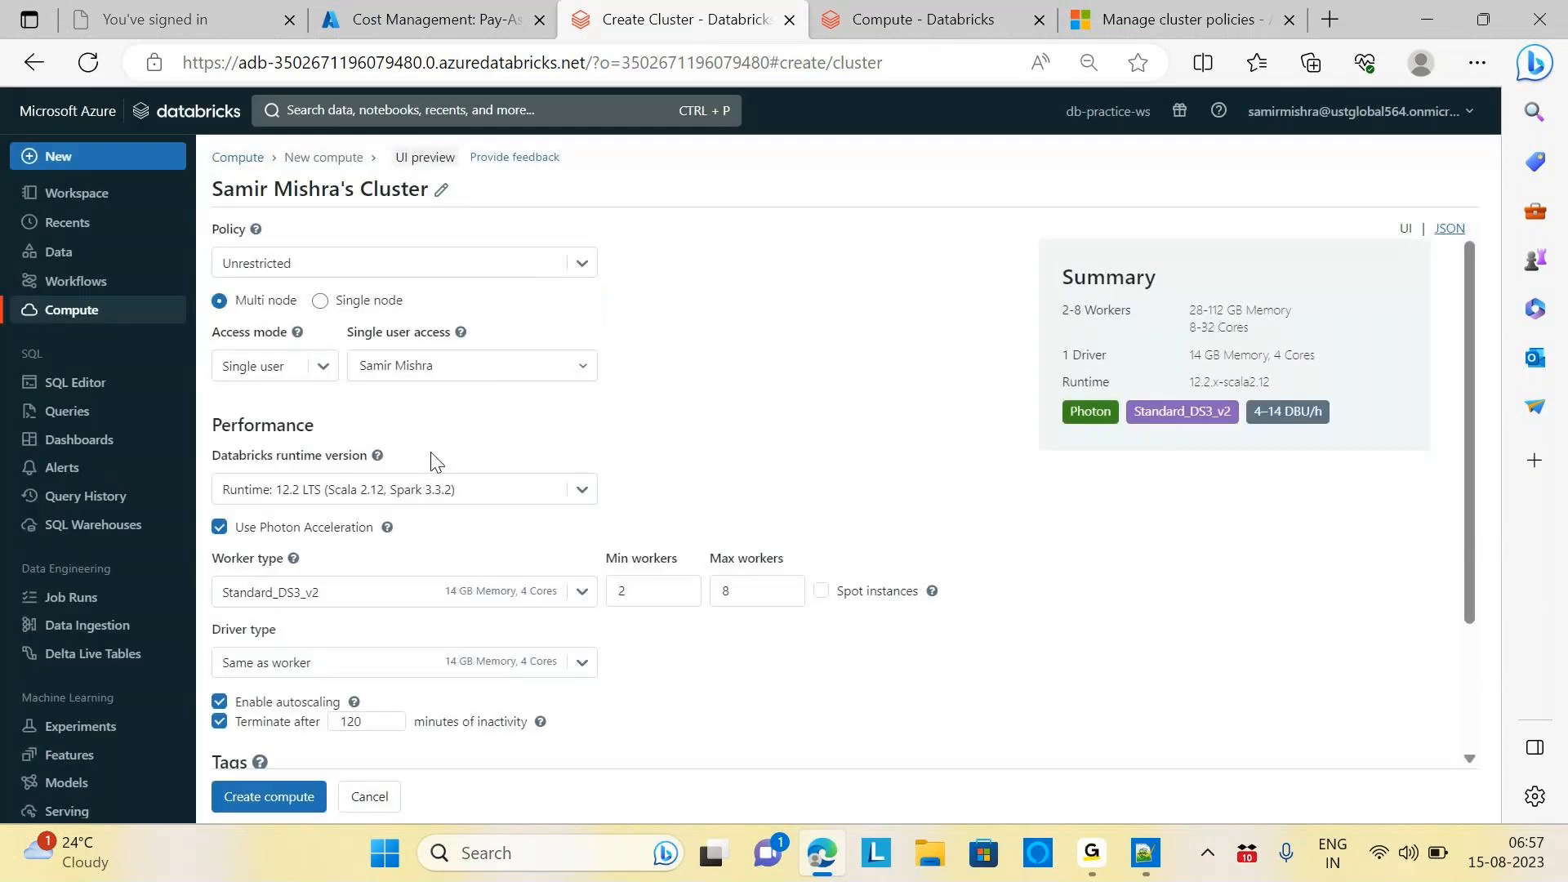
left_click(582, 489)
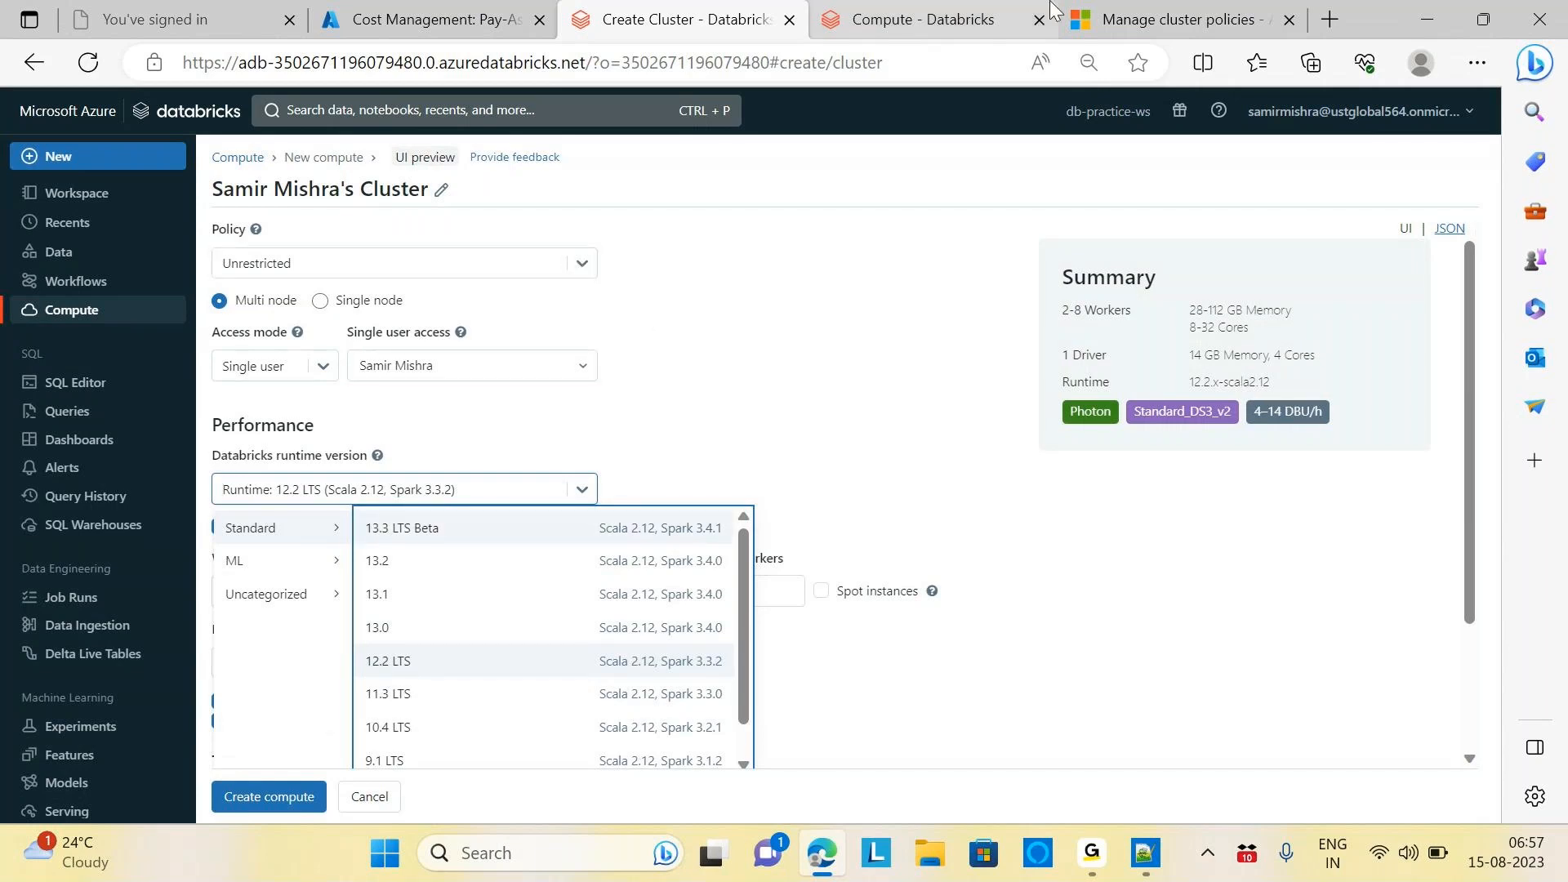
left_click(1174, 11)
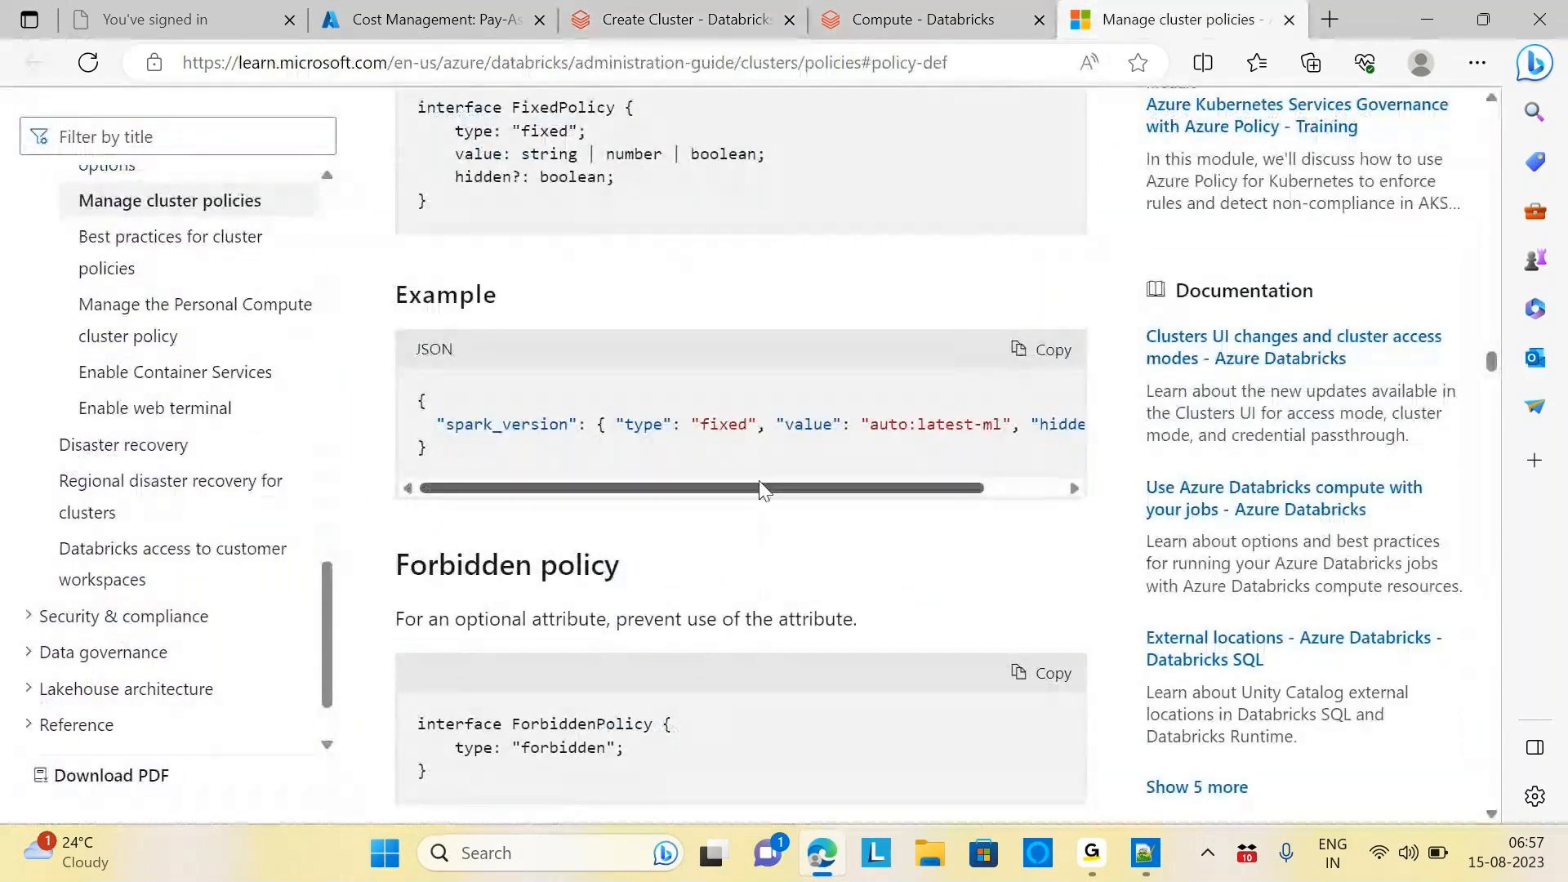
Copy the docs' fixed-policy JSON example and start the definition as { } with a blank inner line
left_click_drag(776, 488, 660, 498)
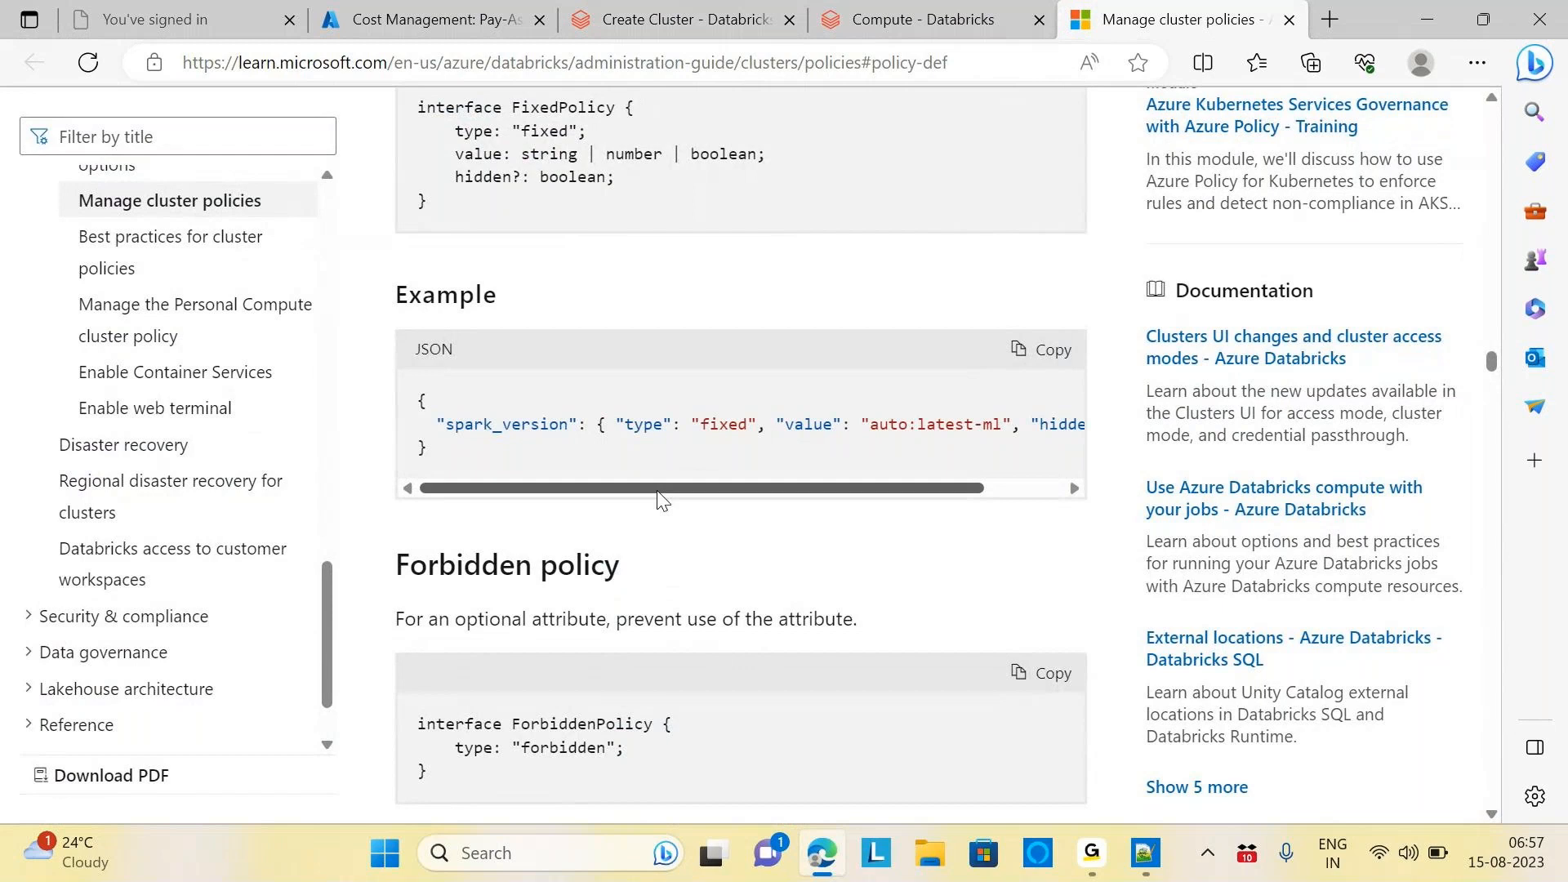
left_click(1053, 349)
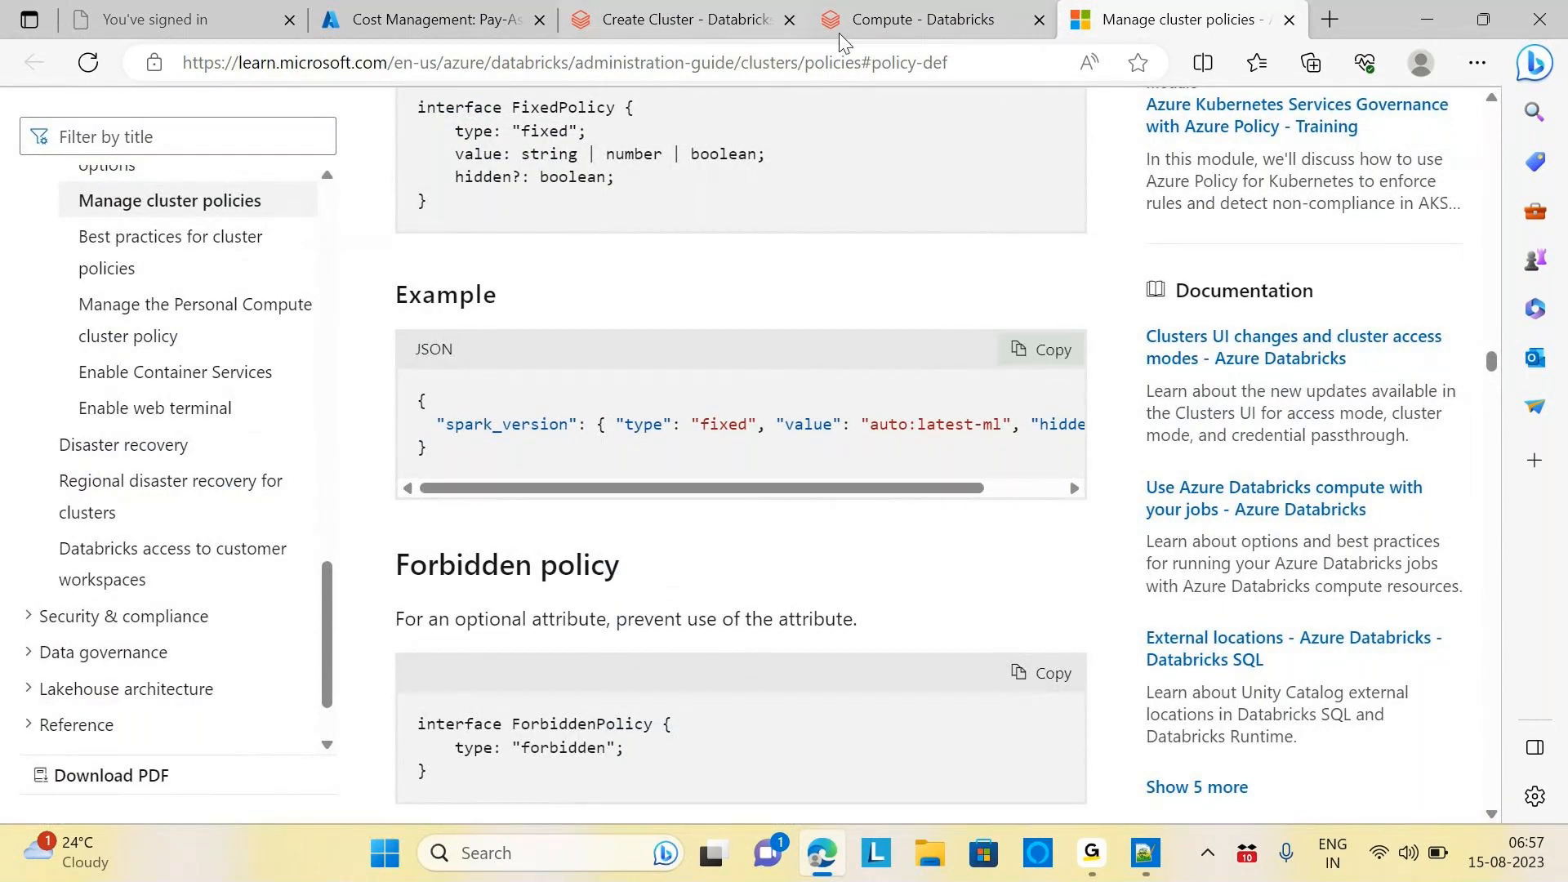
left_click(885, 24)
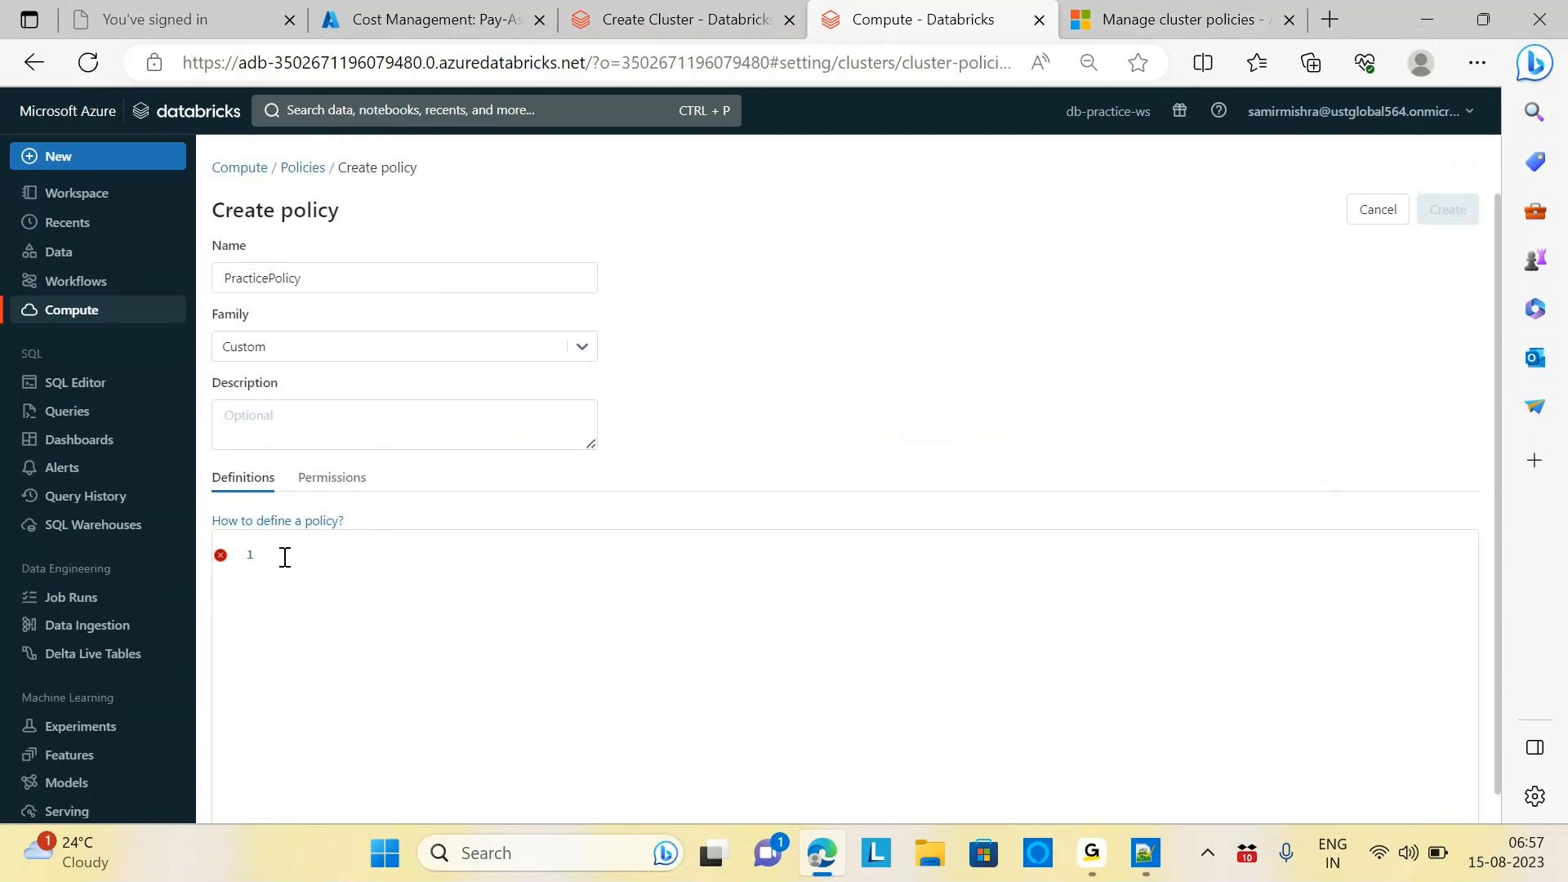
type("{ ")
type("}")
left_click(301, 558)
key("Return")
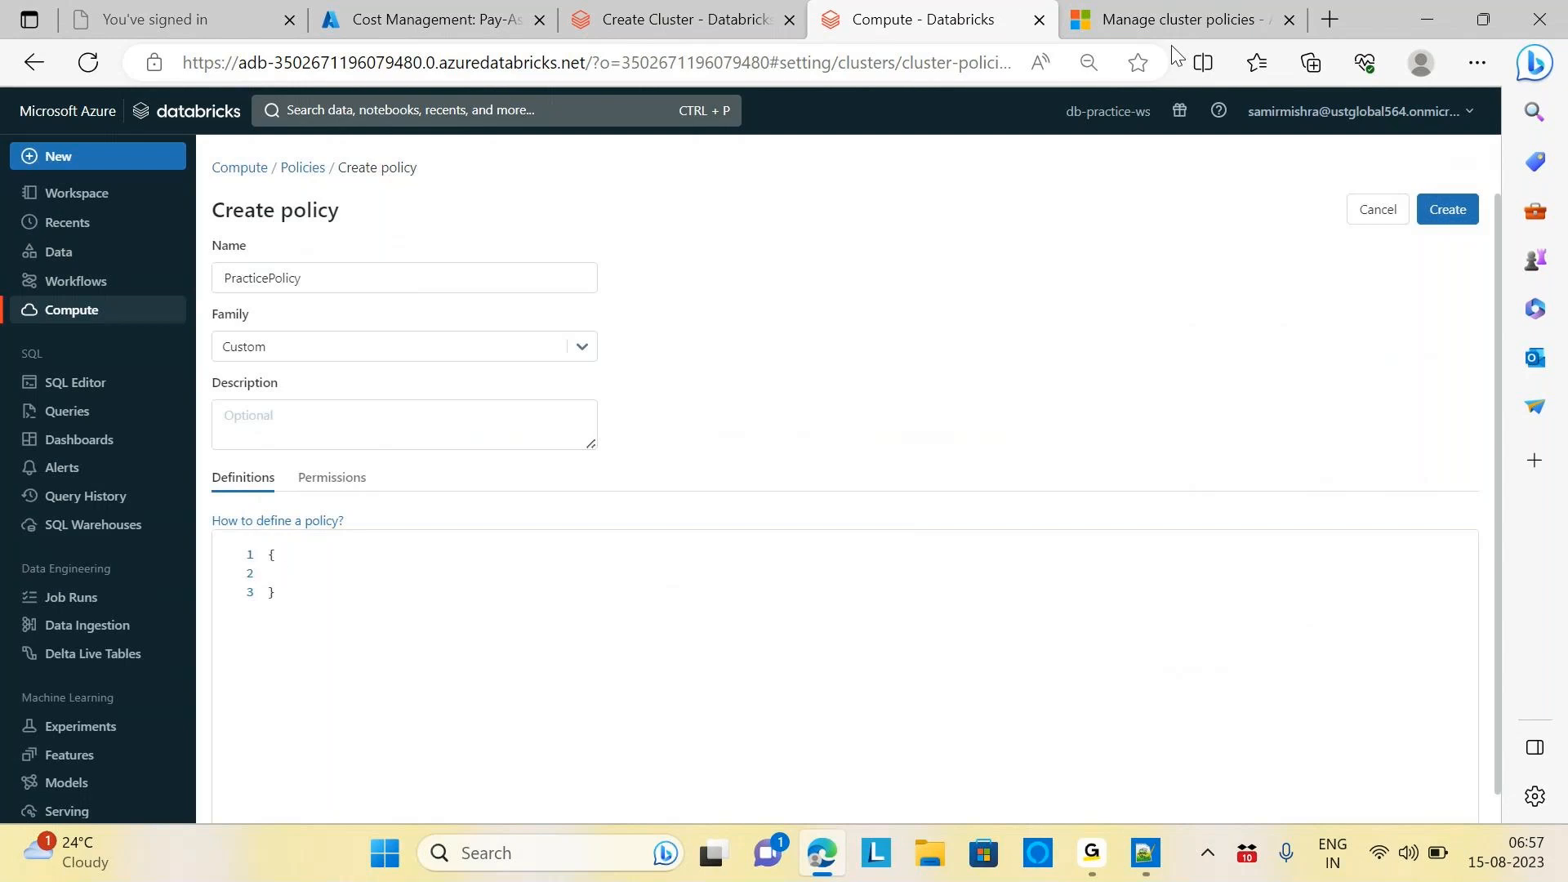
left_click(1162, 17)
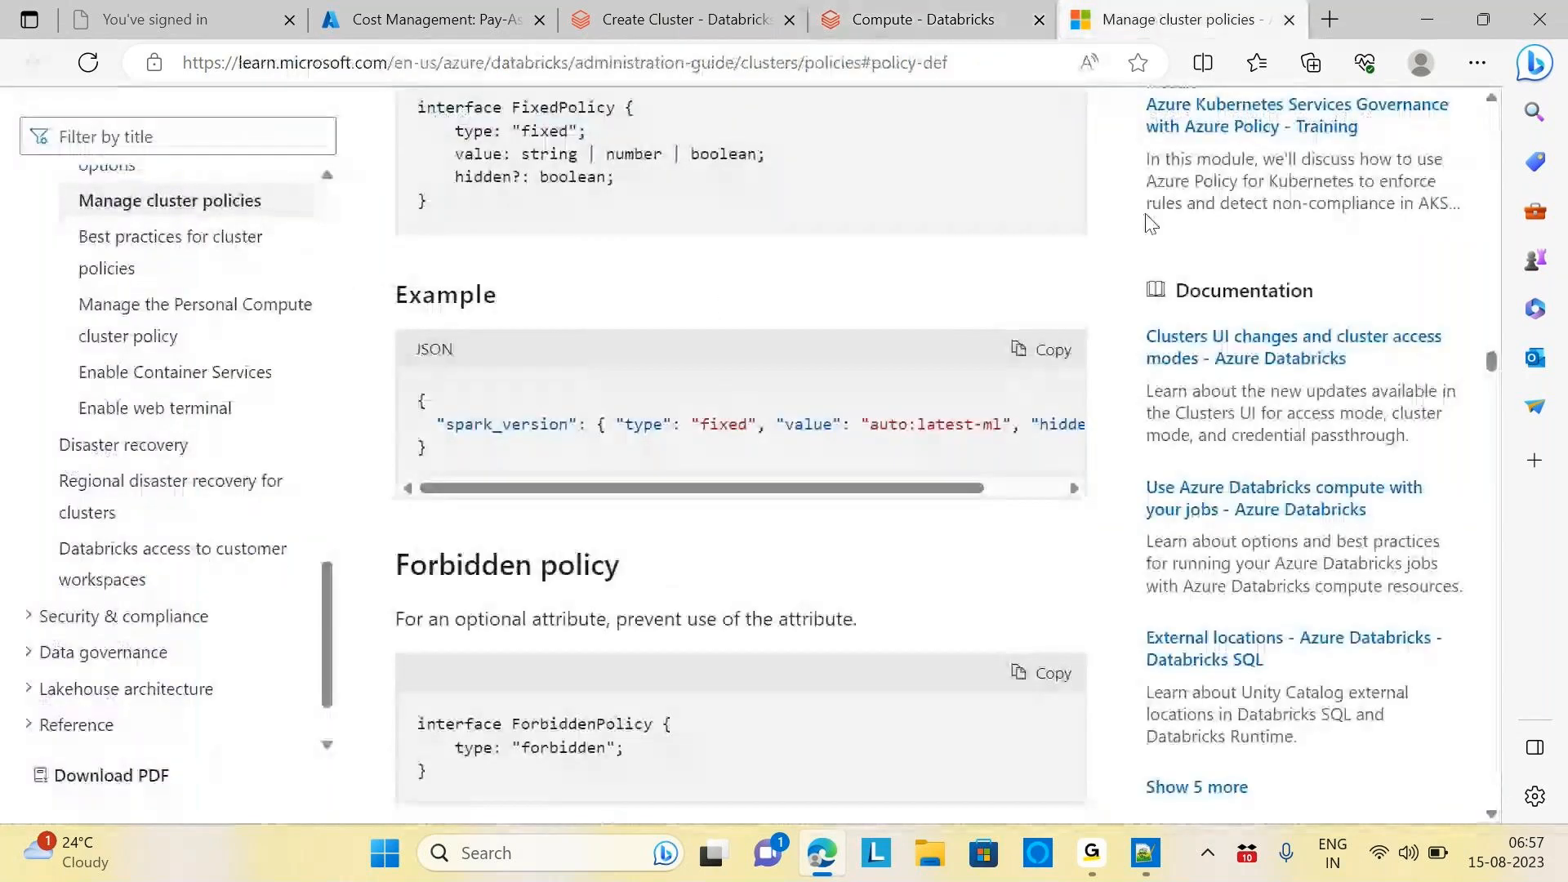
left_click(922, 18)
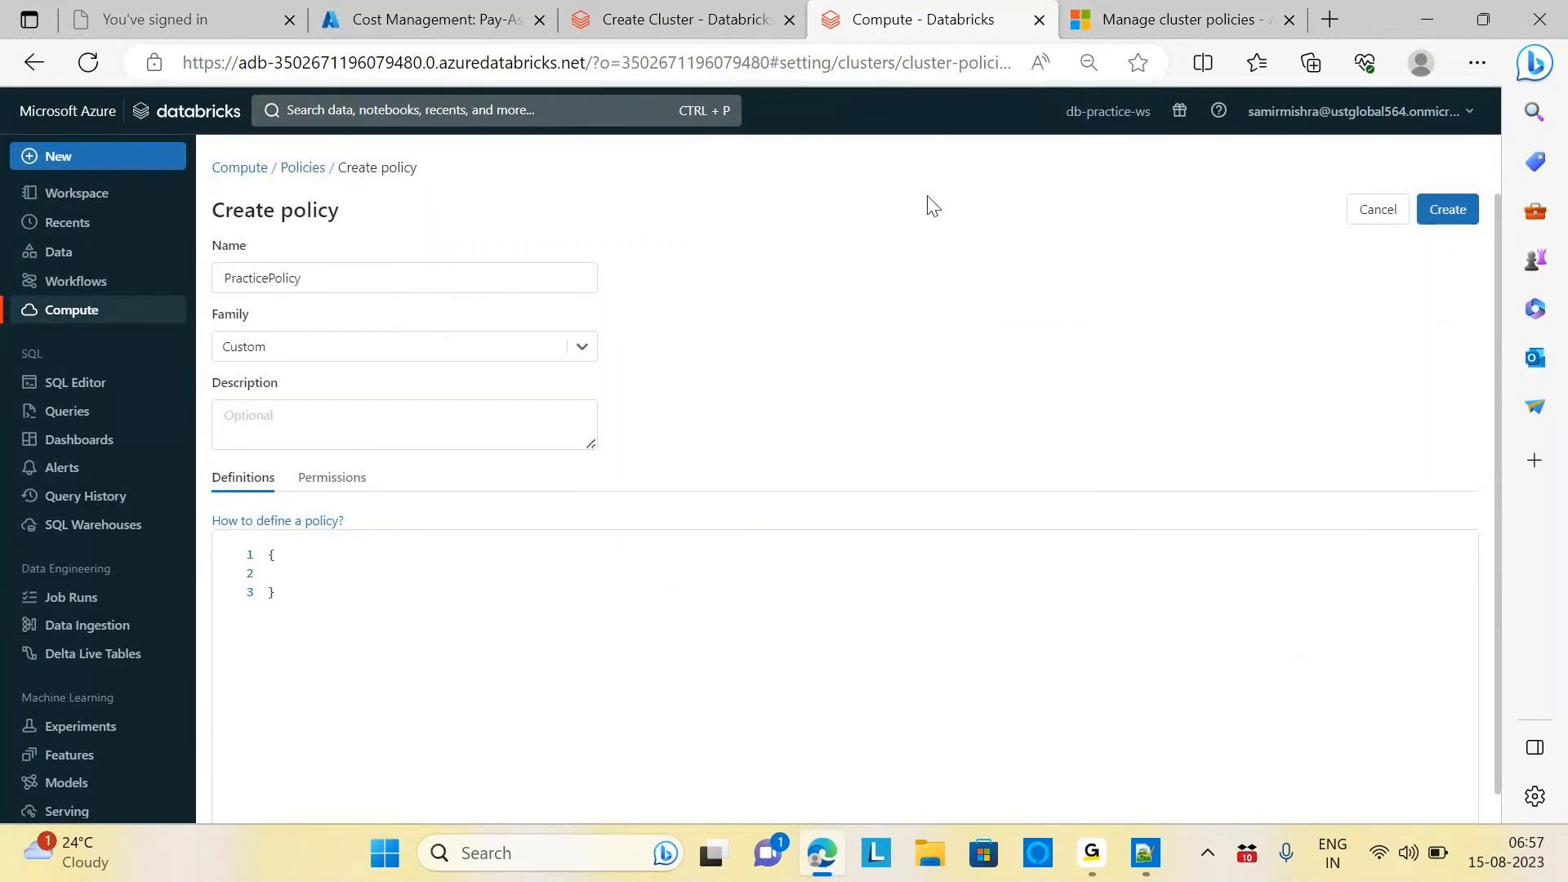
Add a "spark-version": key followed by an empty { } object in the definition
type("spar")
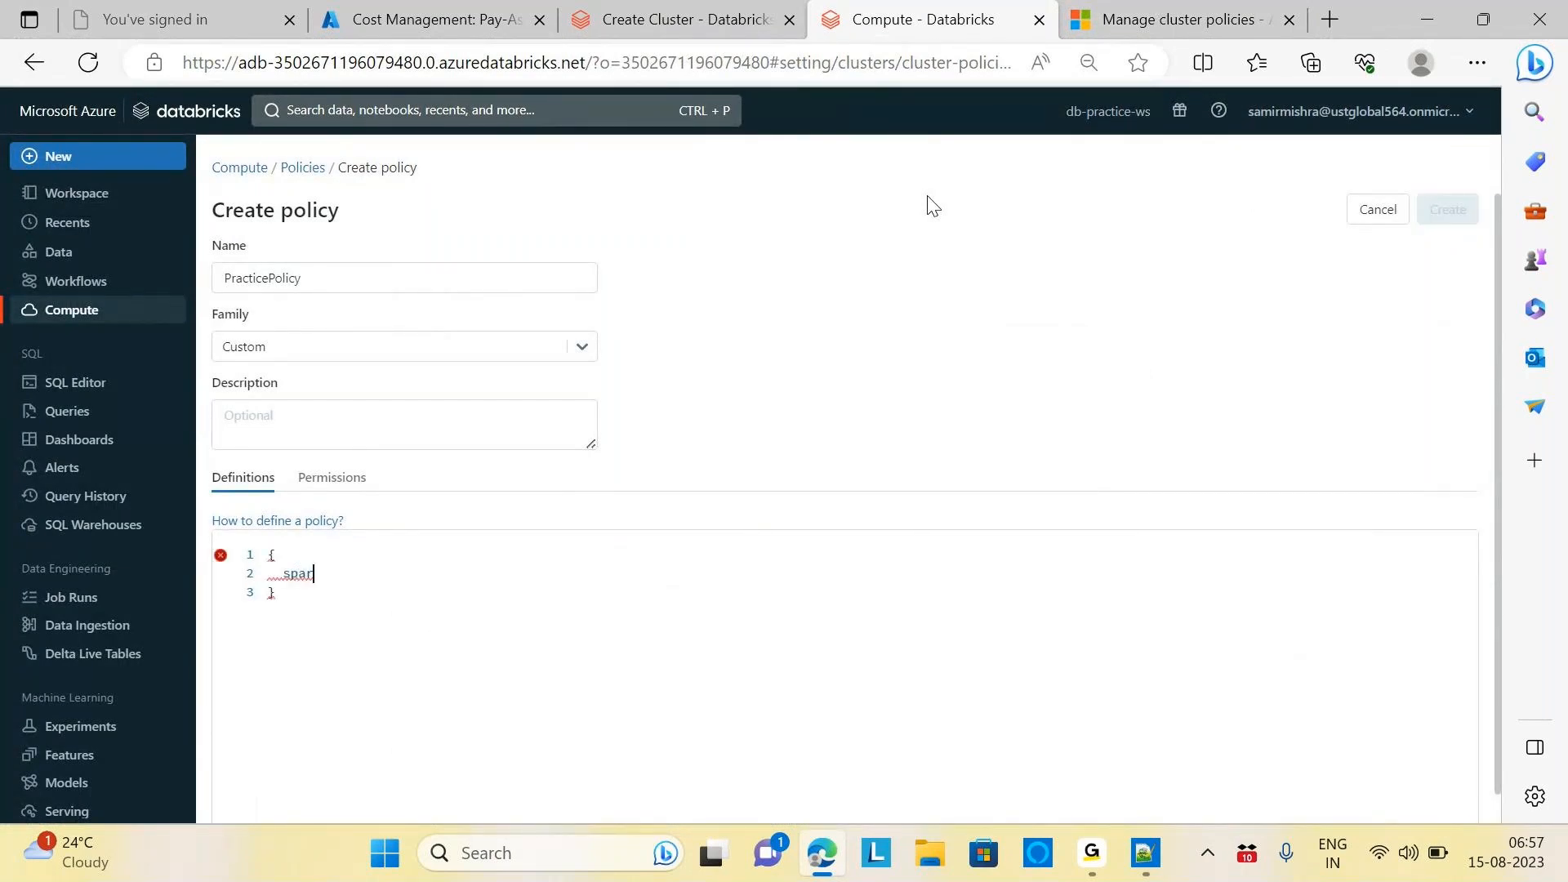
key("BackSpace")
key("BackSpace")
type("\"spark-version\":")
key("Return")
type("{")
key("Return")
type("}")
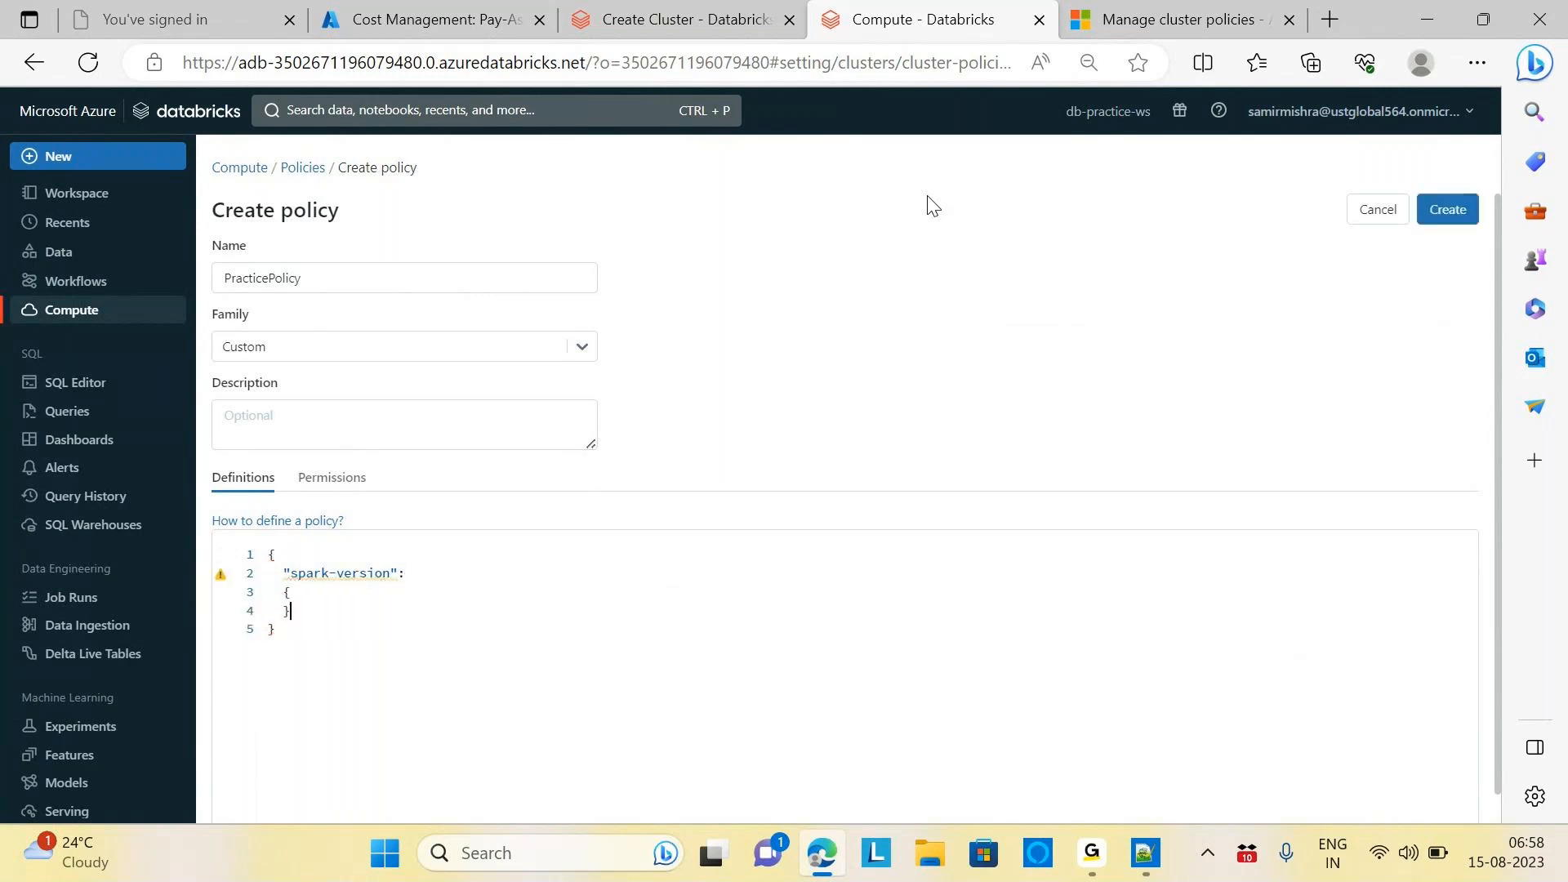
Fill the spark-version object with "type":"fixed", and an empty "value": entry
left_click(292, 598)
key("Return")
type("\"type")
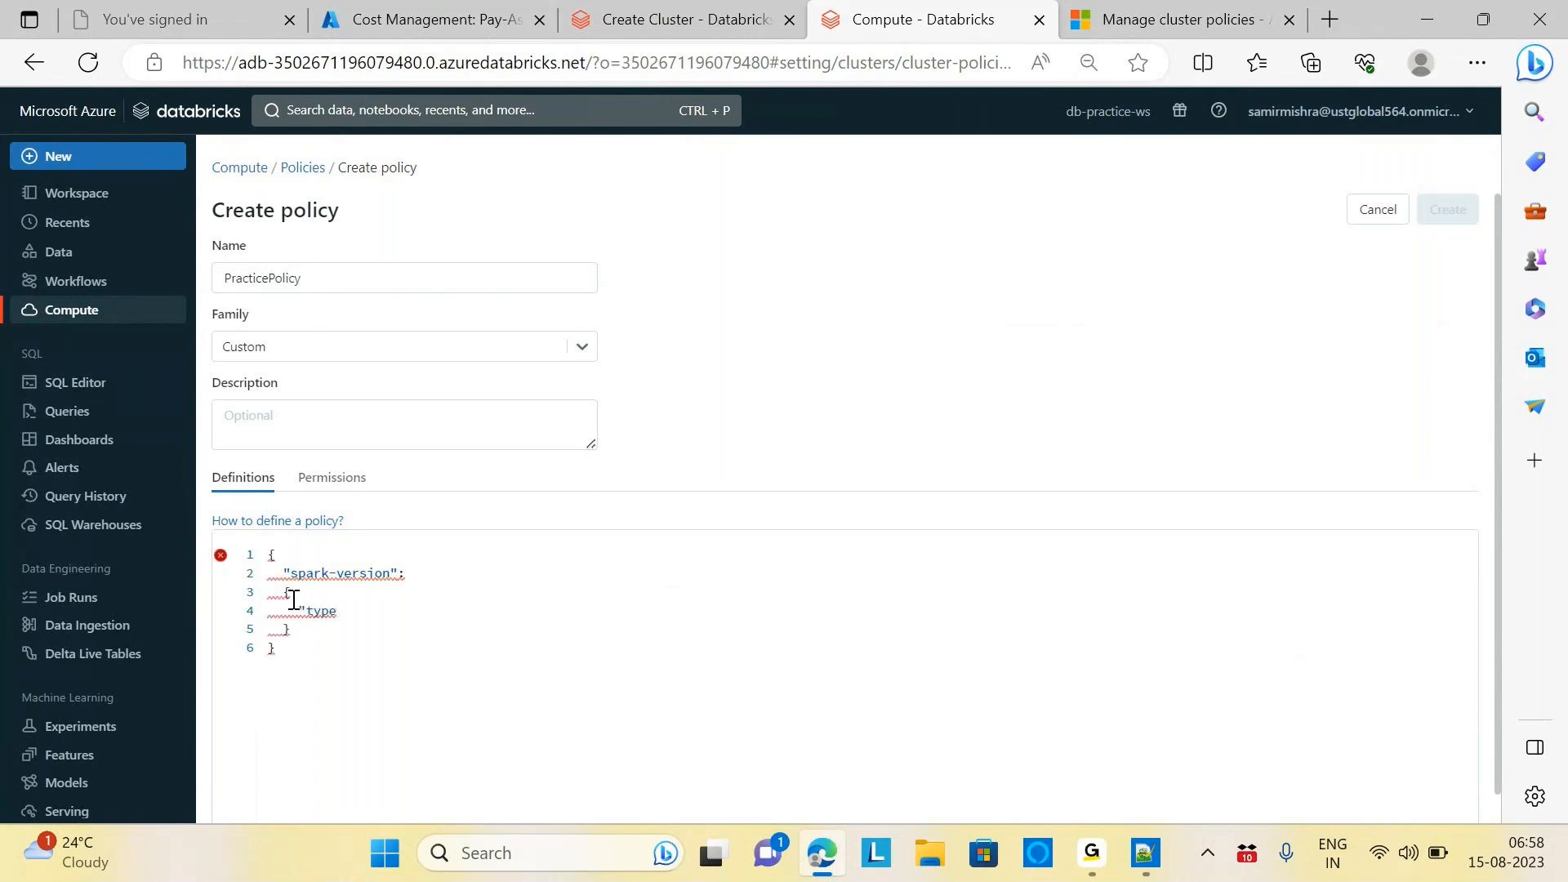
type("\":\"fixed\"")
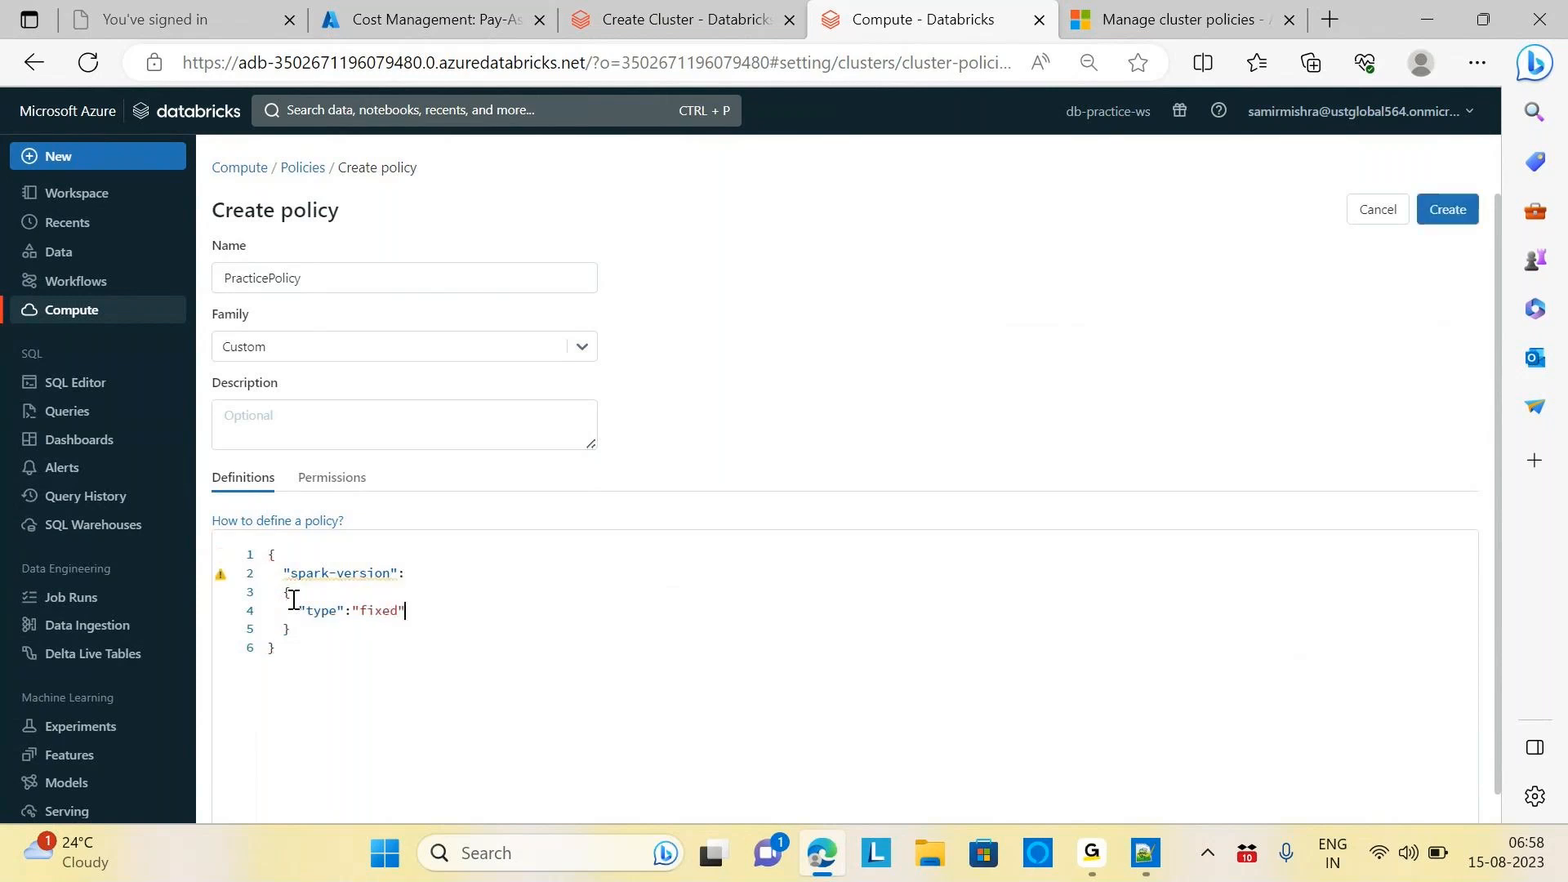
type(",")
key("Return")
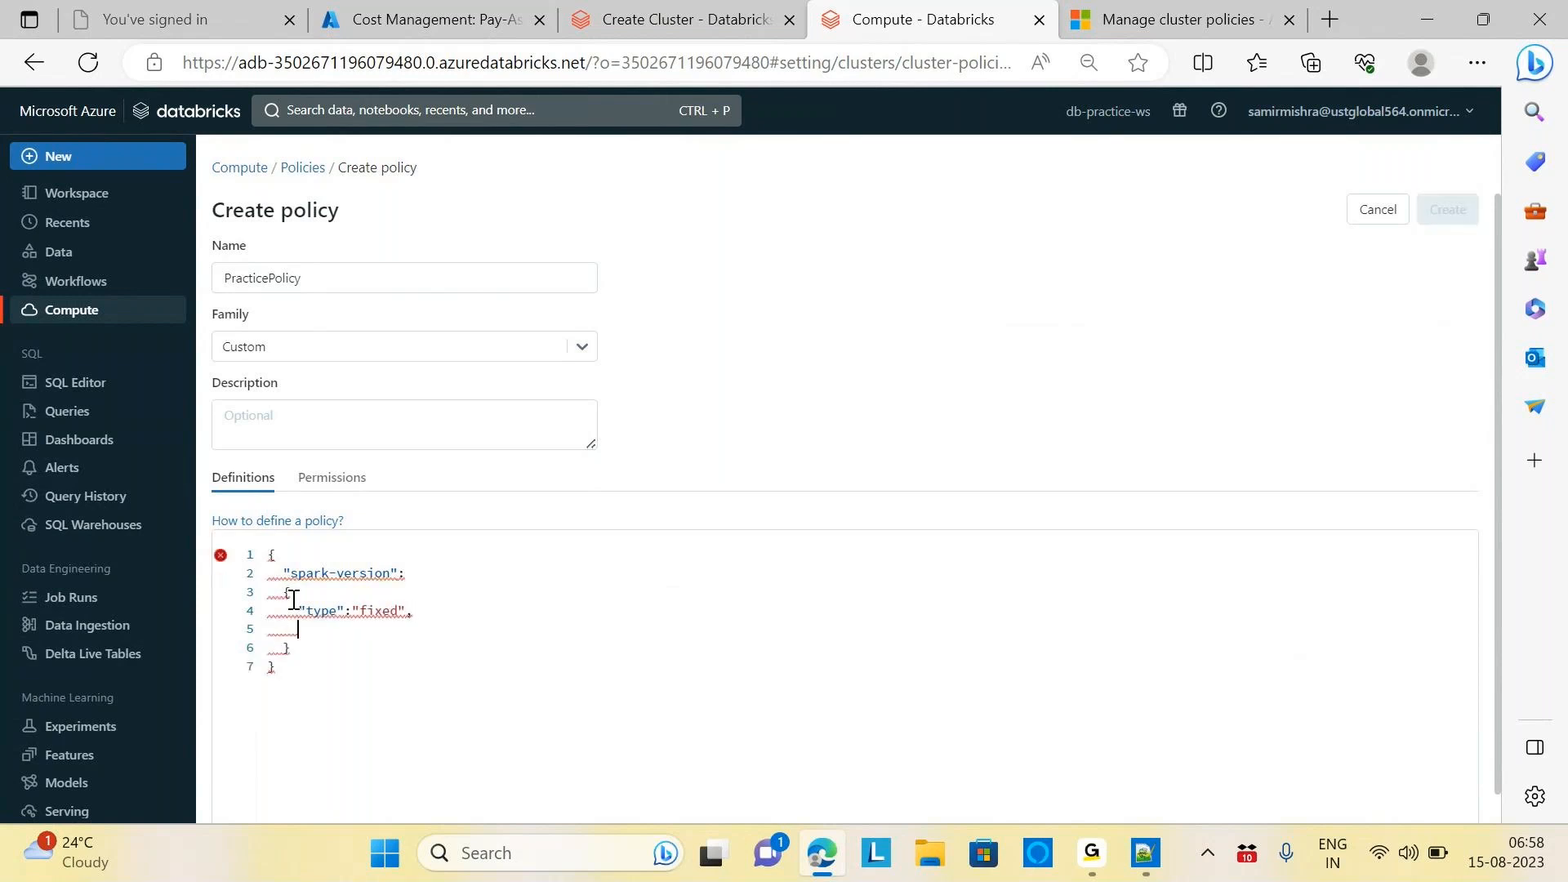
type("\"value\":")
Compare the docs' auto:latest-ml example with the cluster form's runtime version list
left_click(1209, 23)
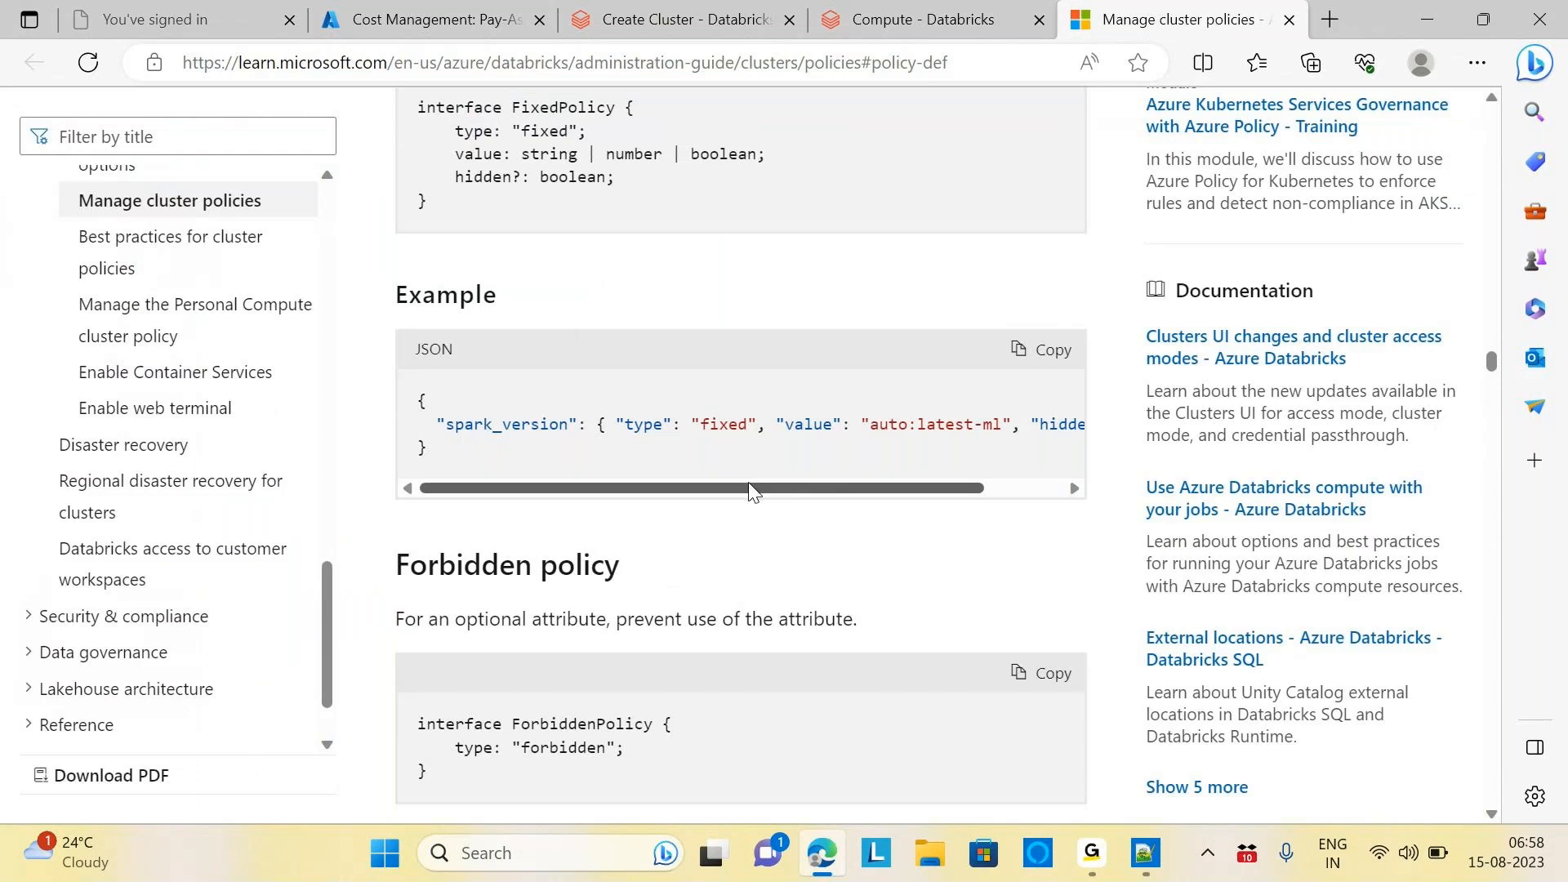
scroll(624, 476, "right", 2)
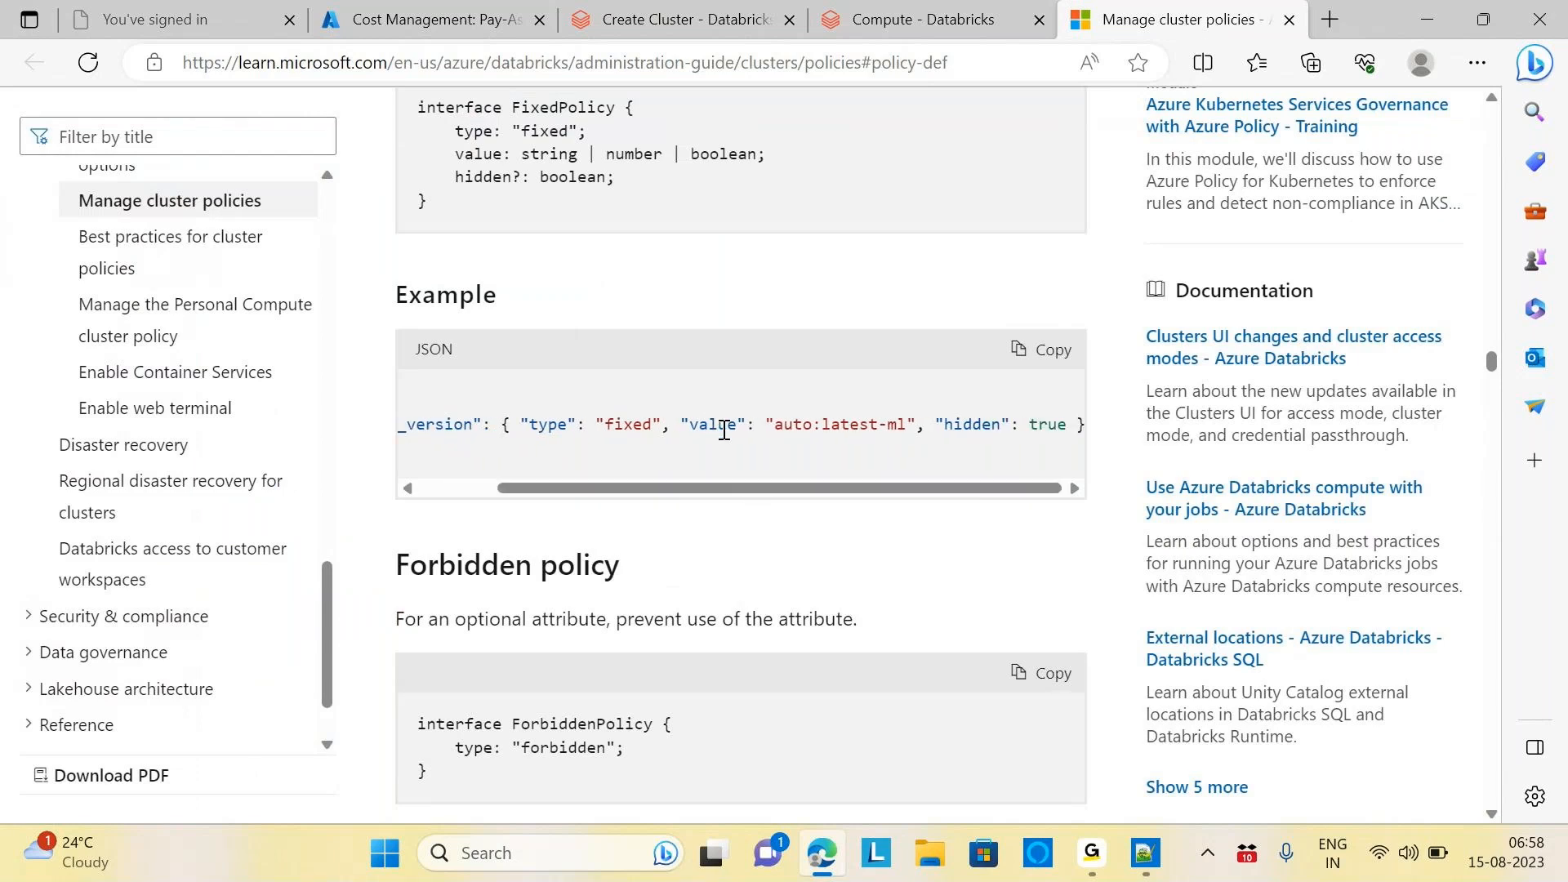
left_click_drag(773, 425, 908, 442)
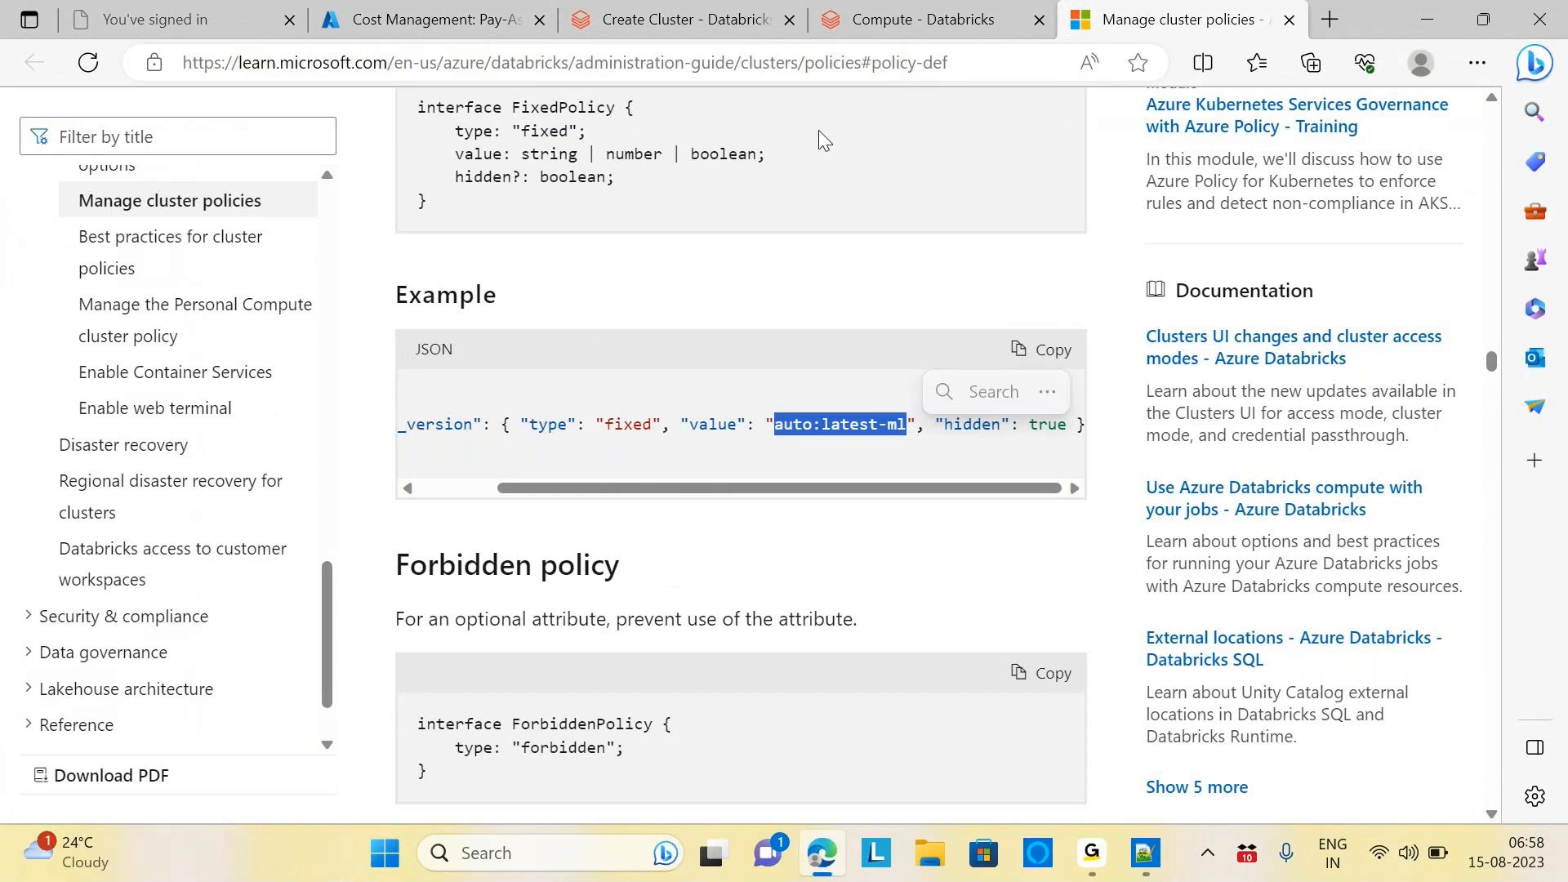
left_click(682, 20)
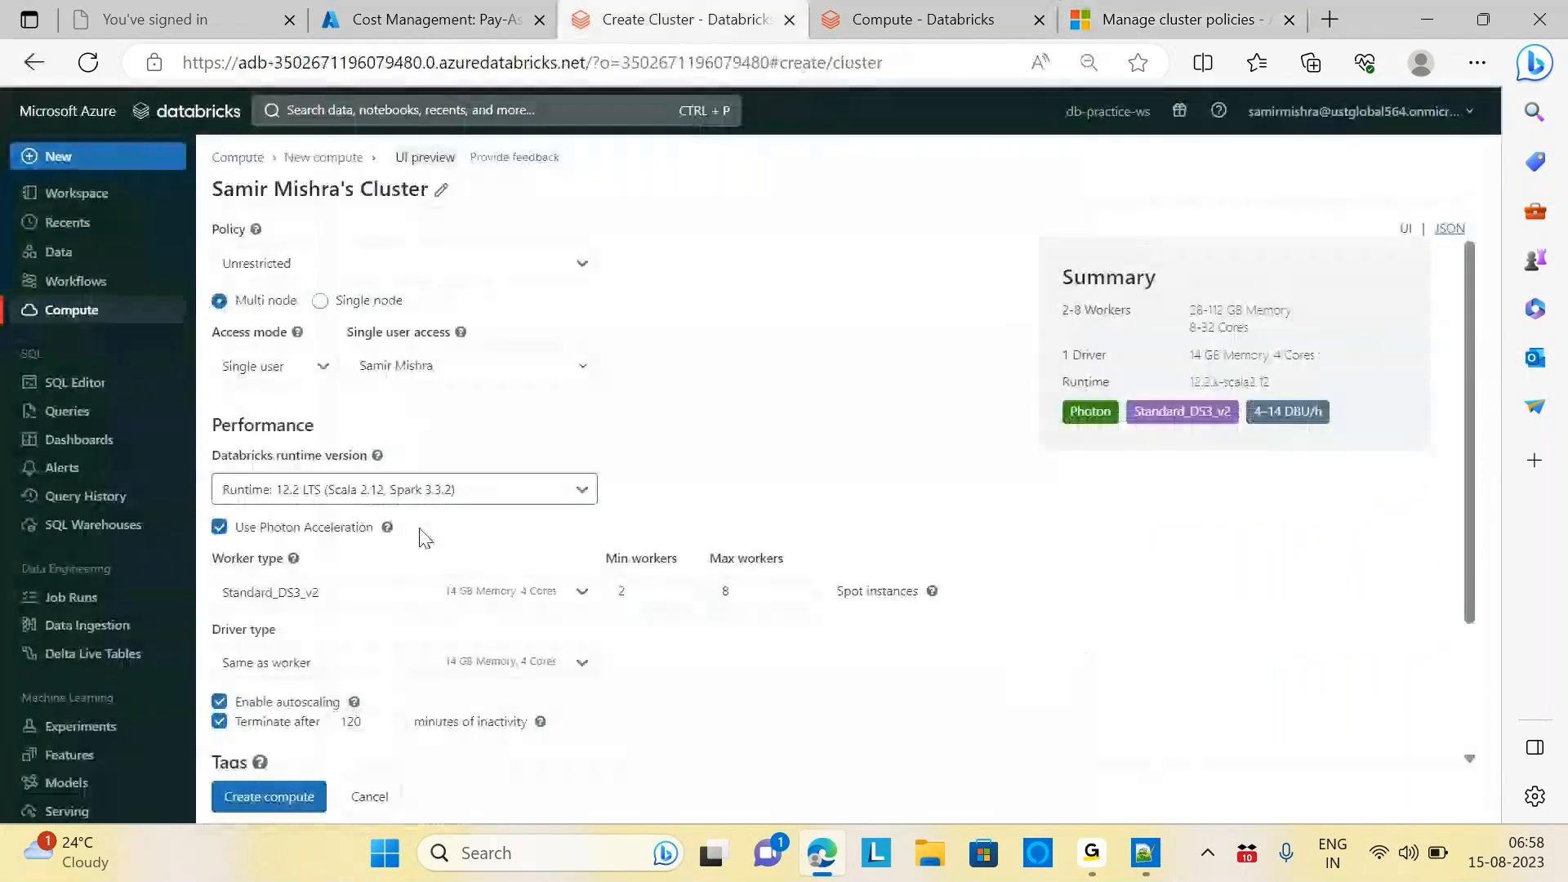
left_click(570, 494)
mouse_move(282, 560)
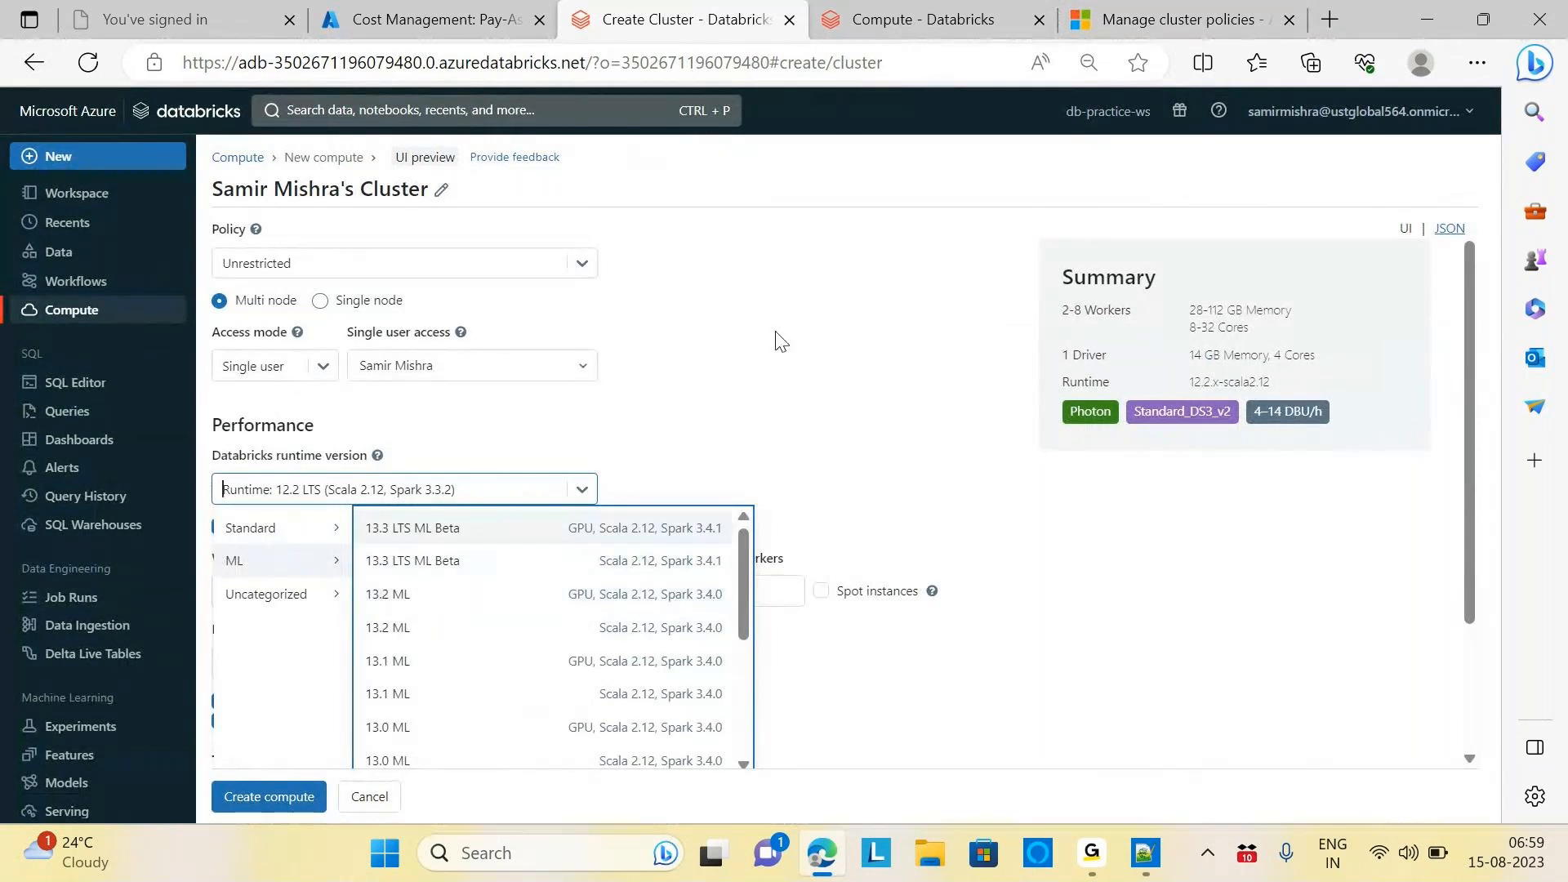
left_click(919, 14)
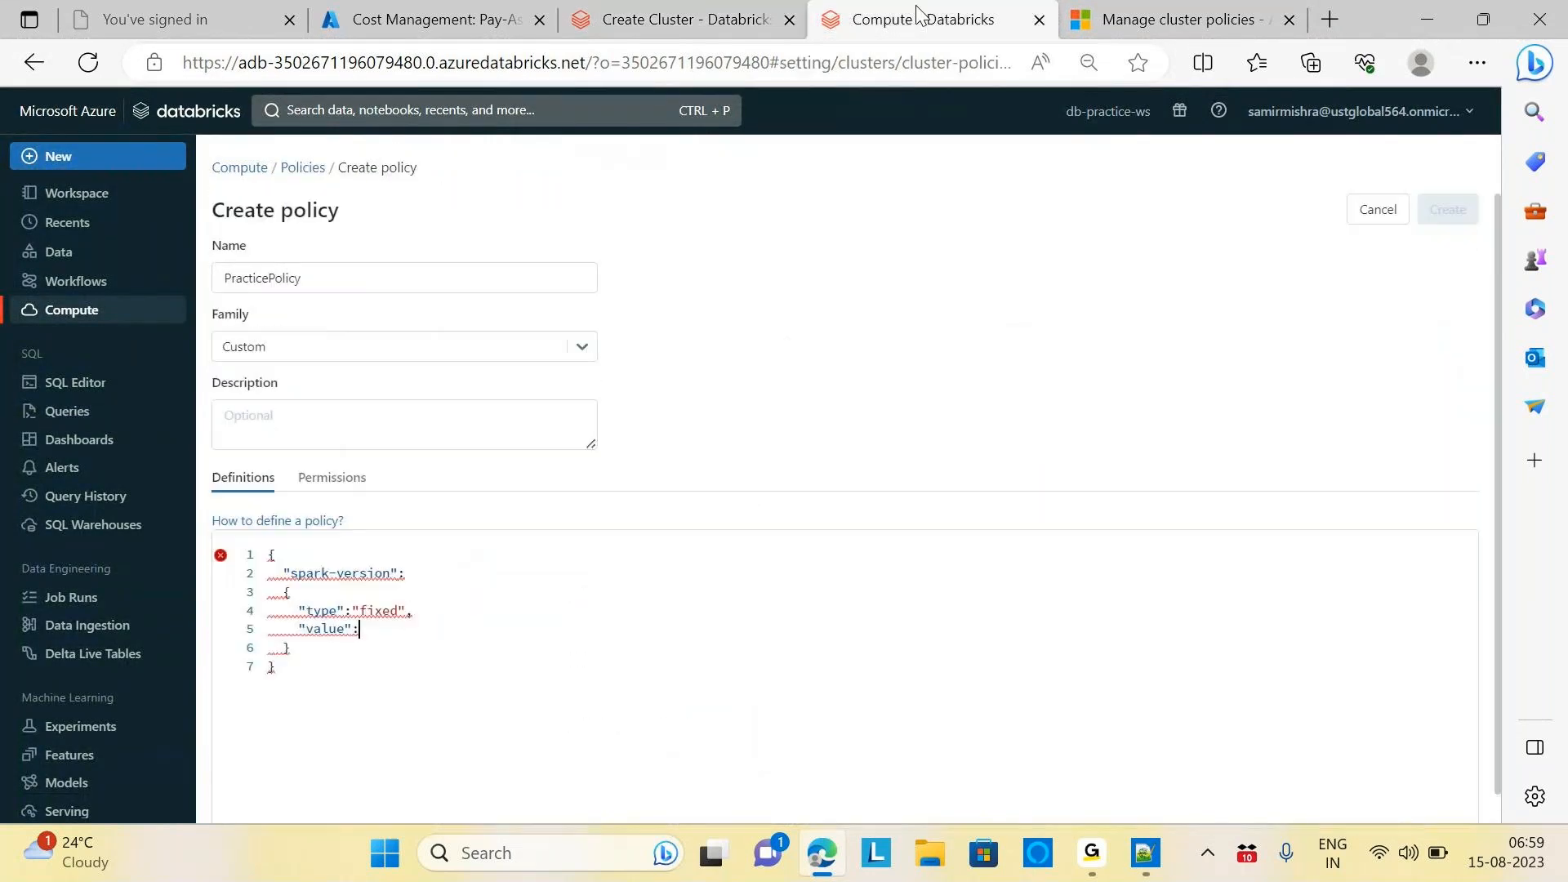
left_click(727, 14)
left_click(582, 489)
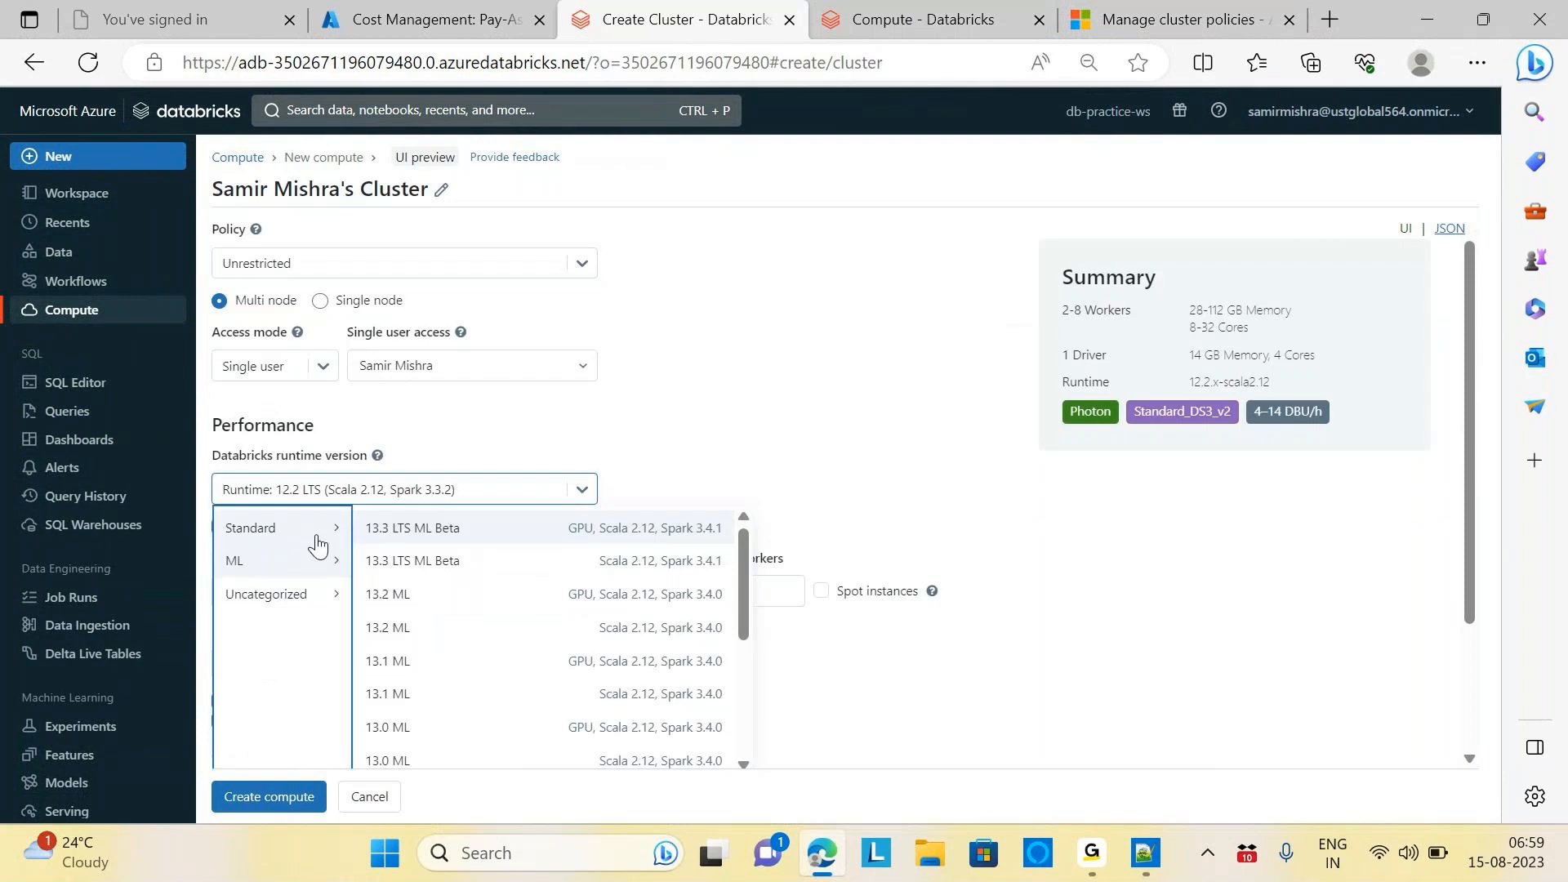
mouse_move(302, 539)
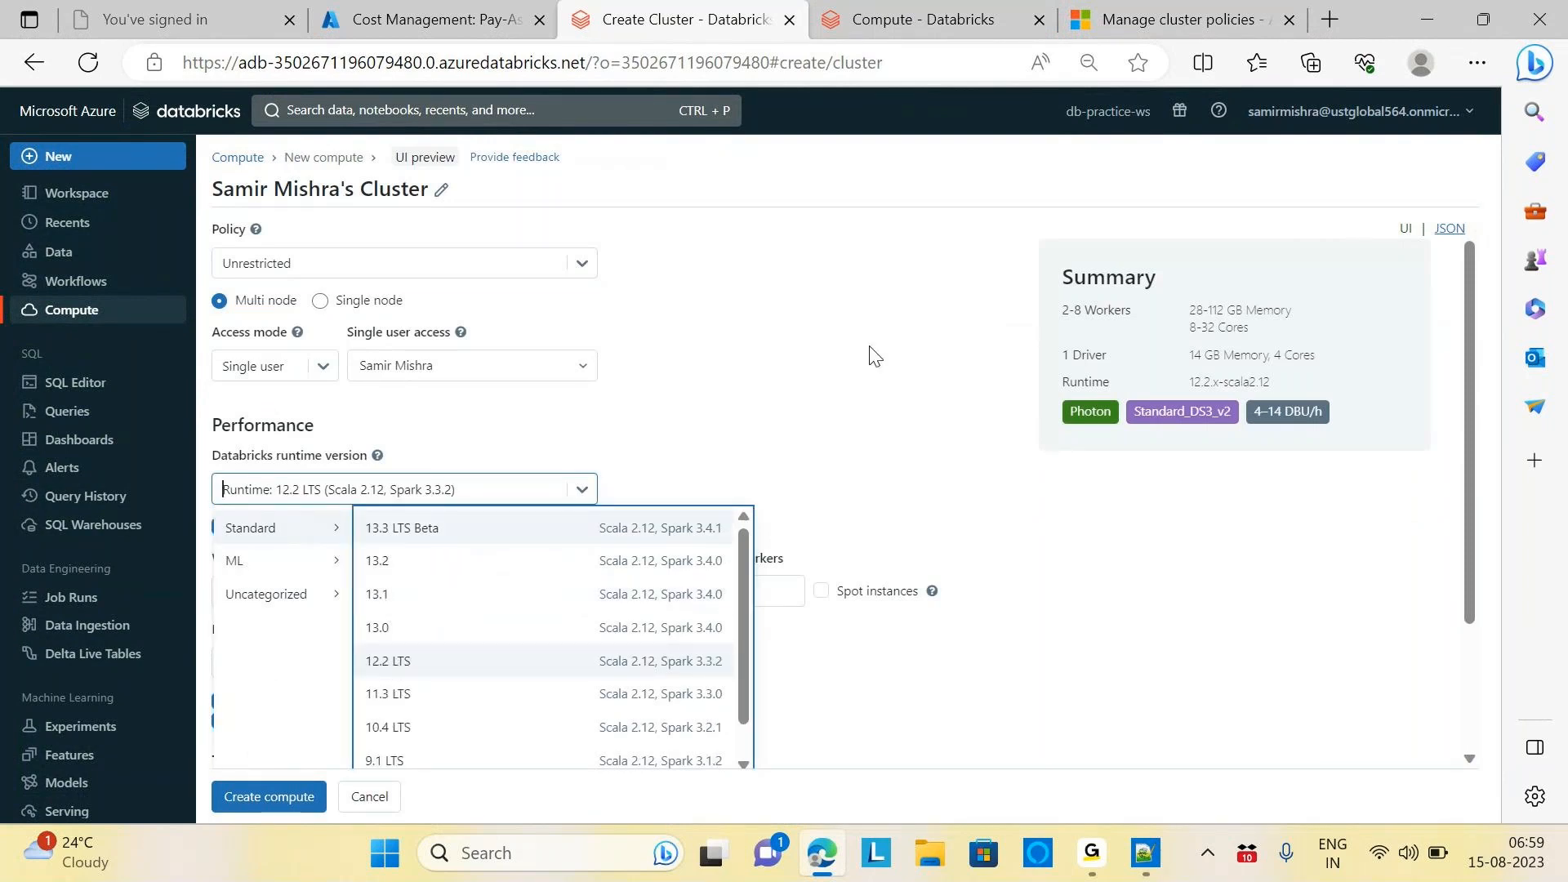
left_click(922, 18)
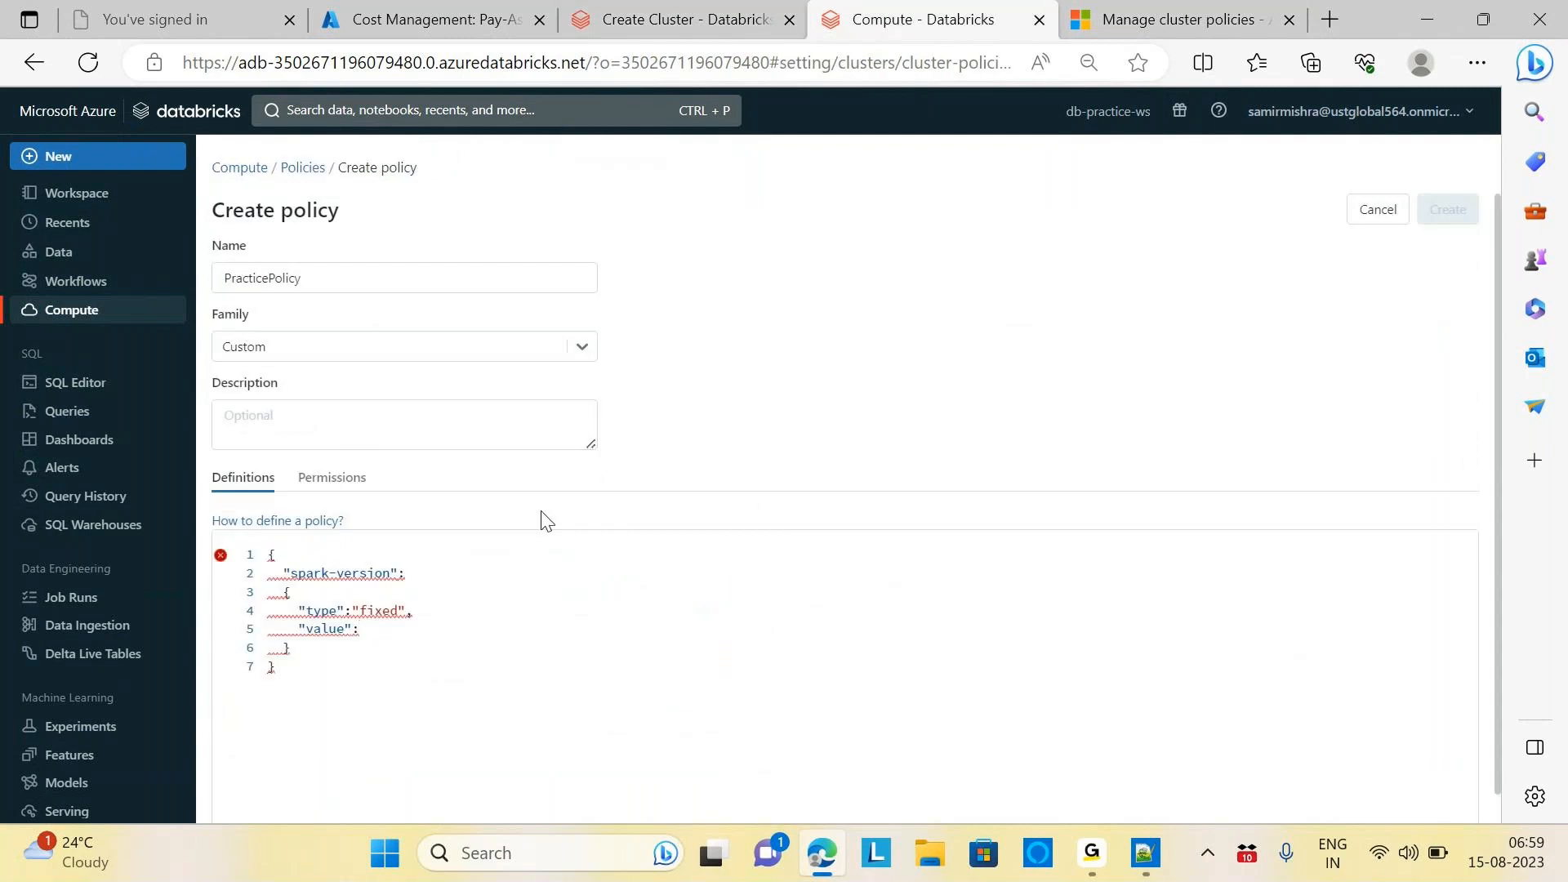
Set the spark-version value to "auto:latest-lts", checking it against the documentation
type("\"auto")
type(":latest-lts\"")
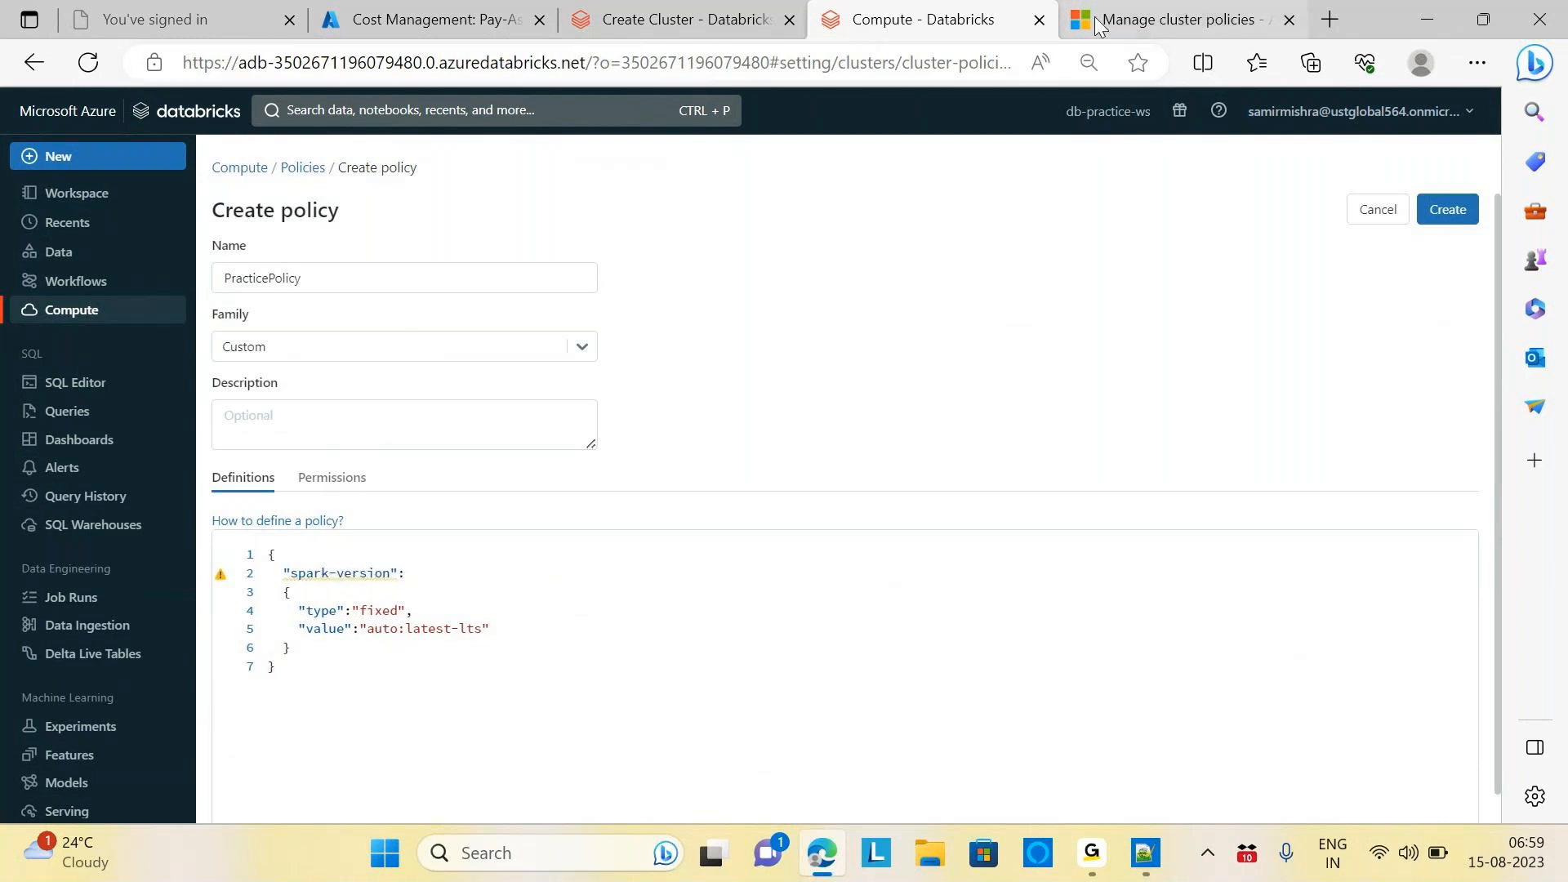
left_click(1133, 17)
left_click_drag(635, 492, 556, 490)
left_click(951, 21)
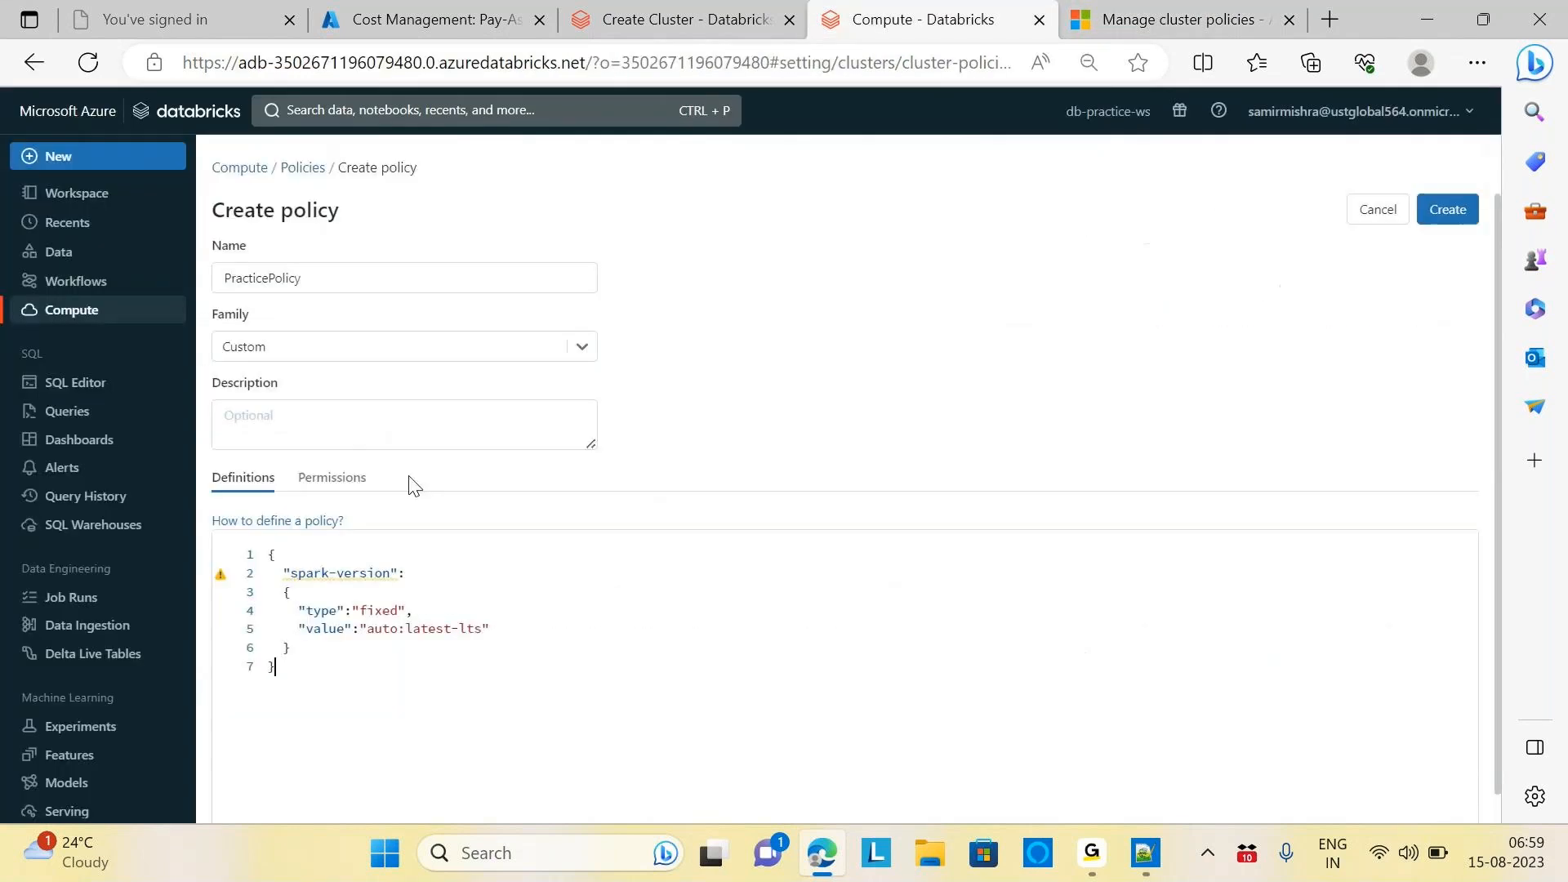
Review the runtime value on line 5 and save PracticePolicy
mouse_move(338, 576)
left_click(249, 284)
left_click_drag(367, 628, 476, 630)
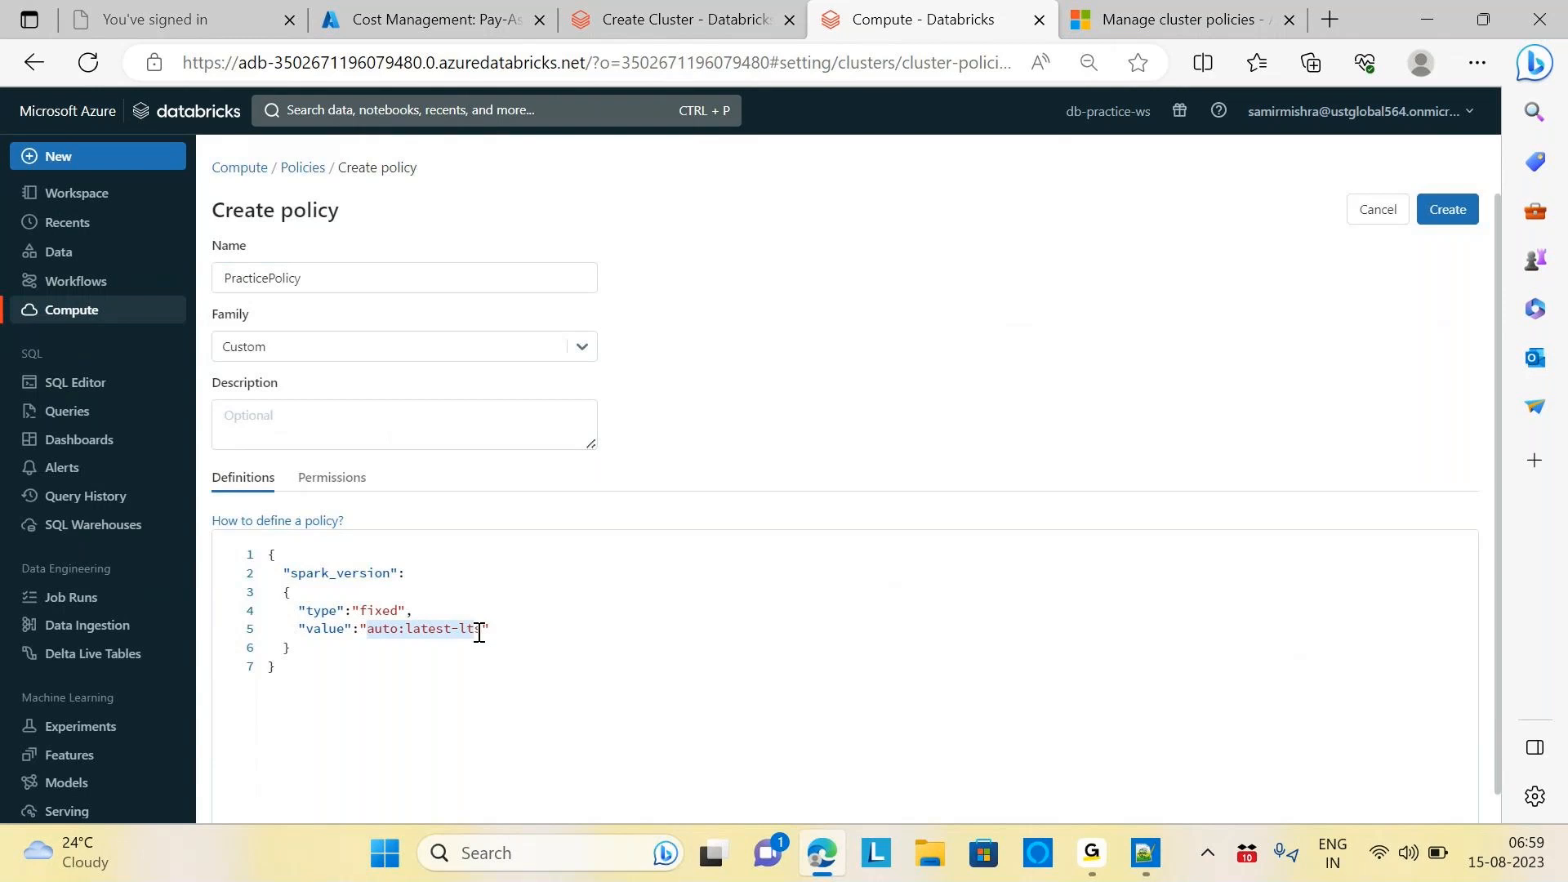
left_click(588, 652)
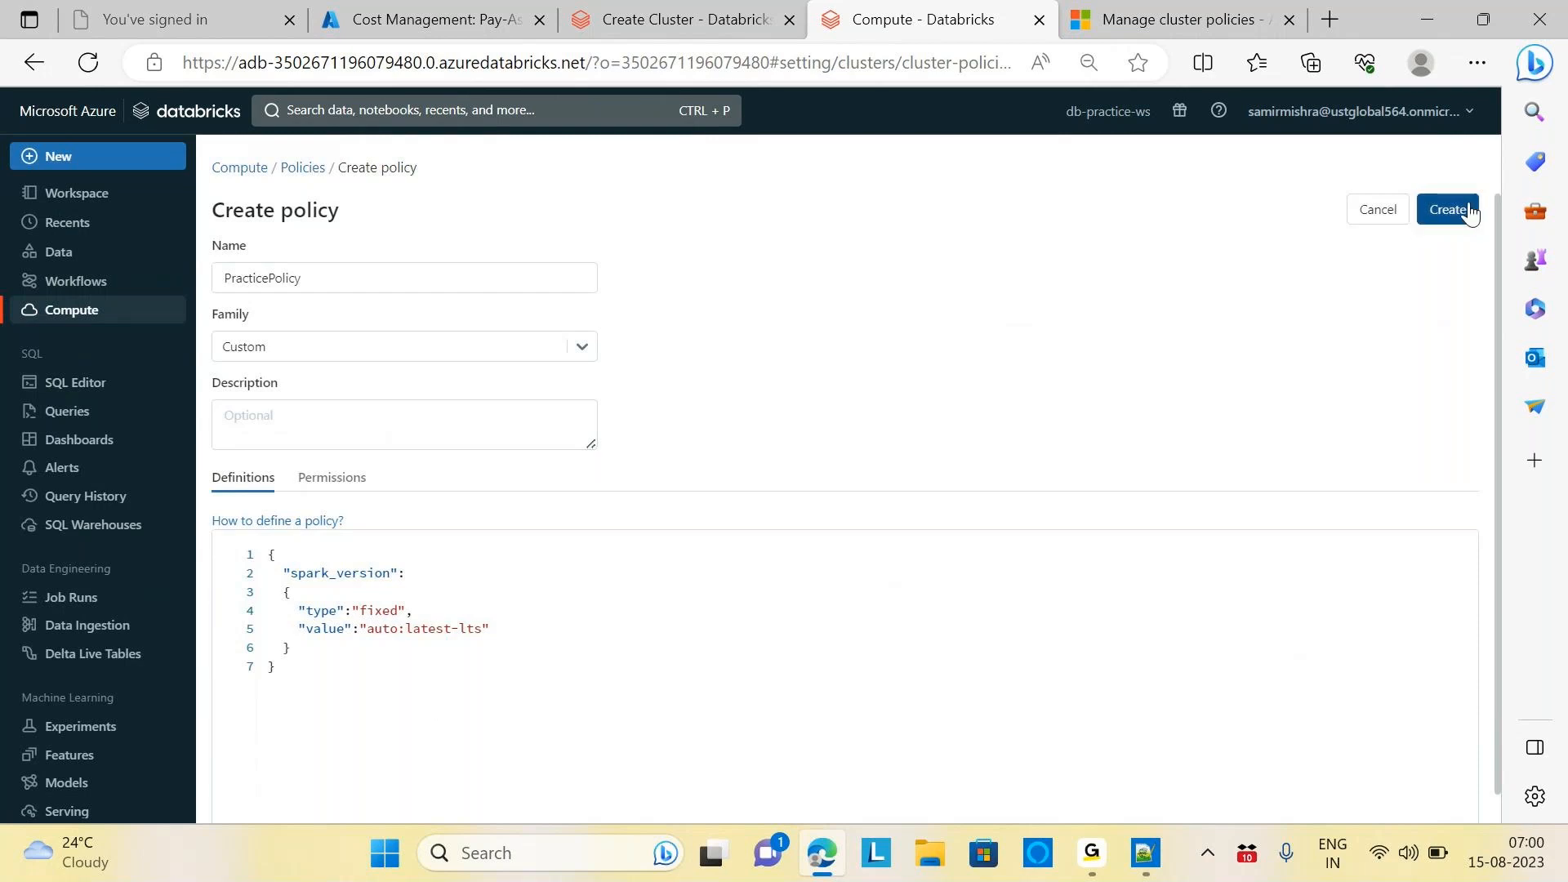
left_click(1445, 218)
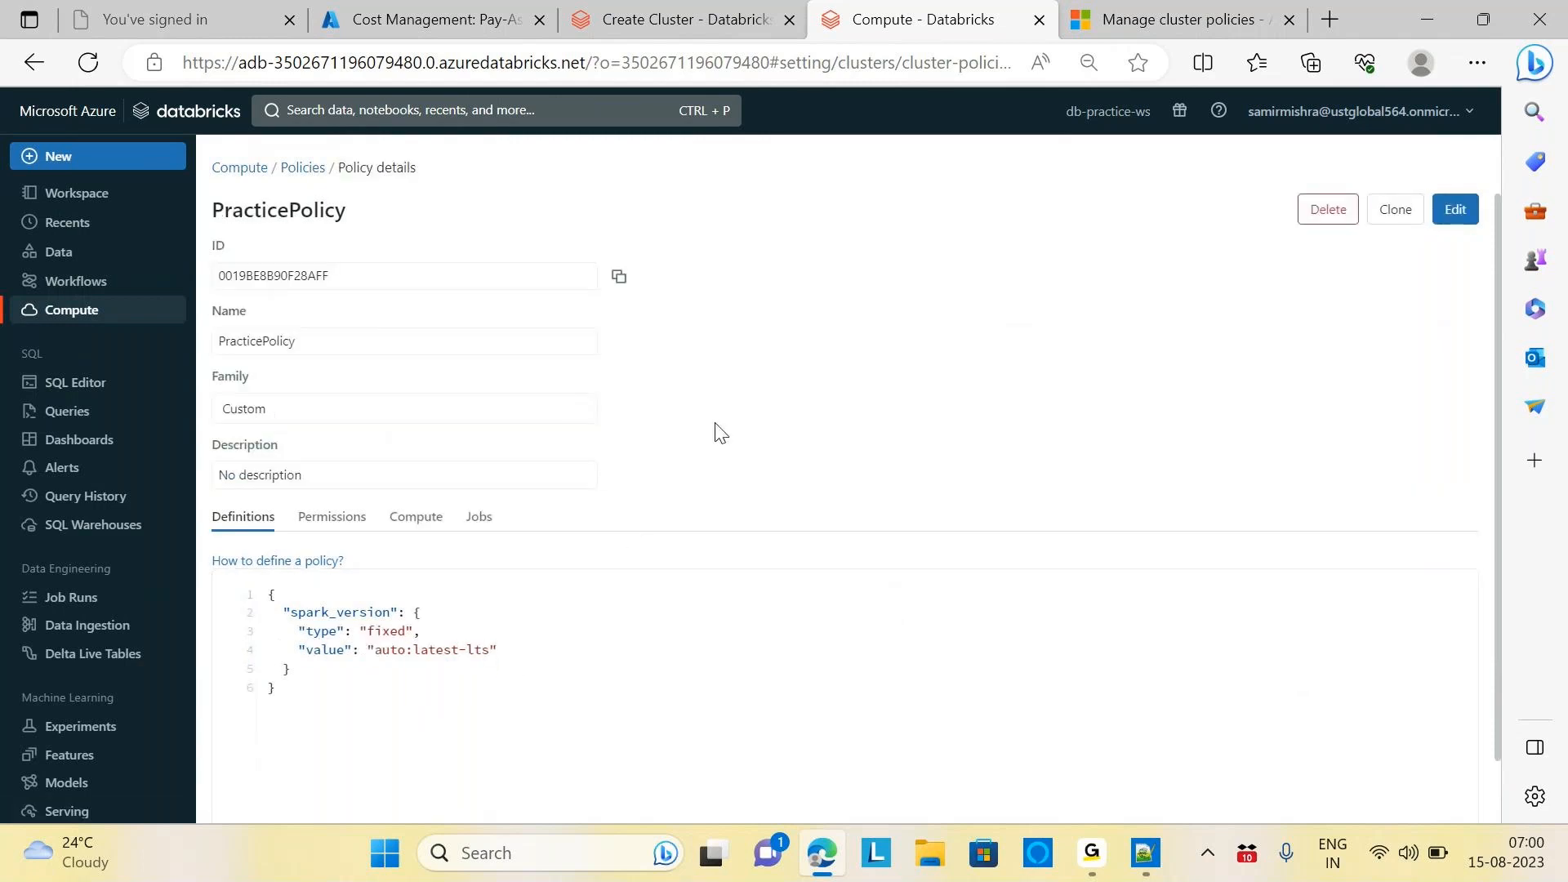
Reload the cluster creation form and apply PracticePolicy as its policy
left_click(679, 19)
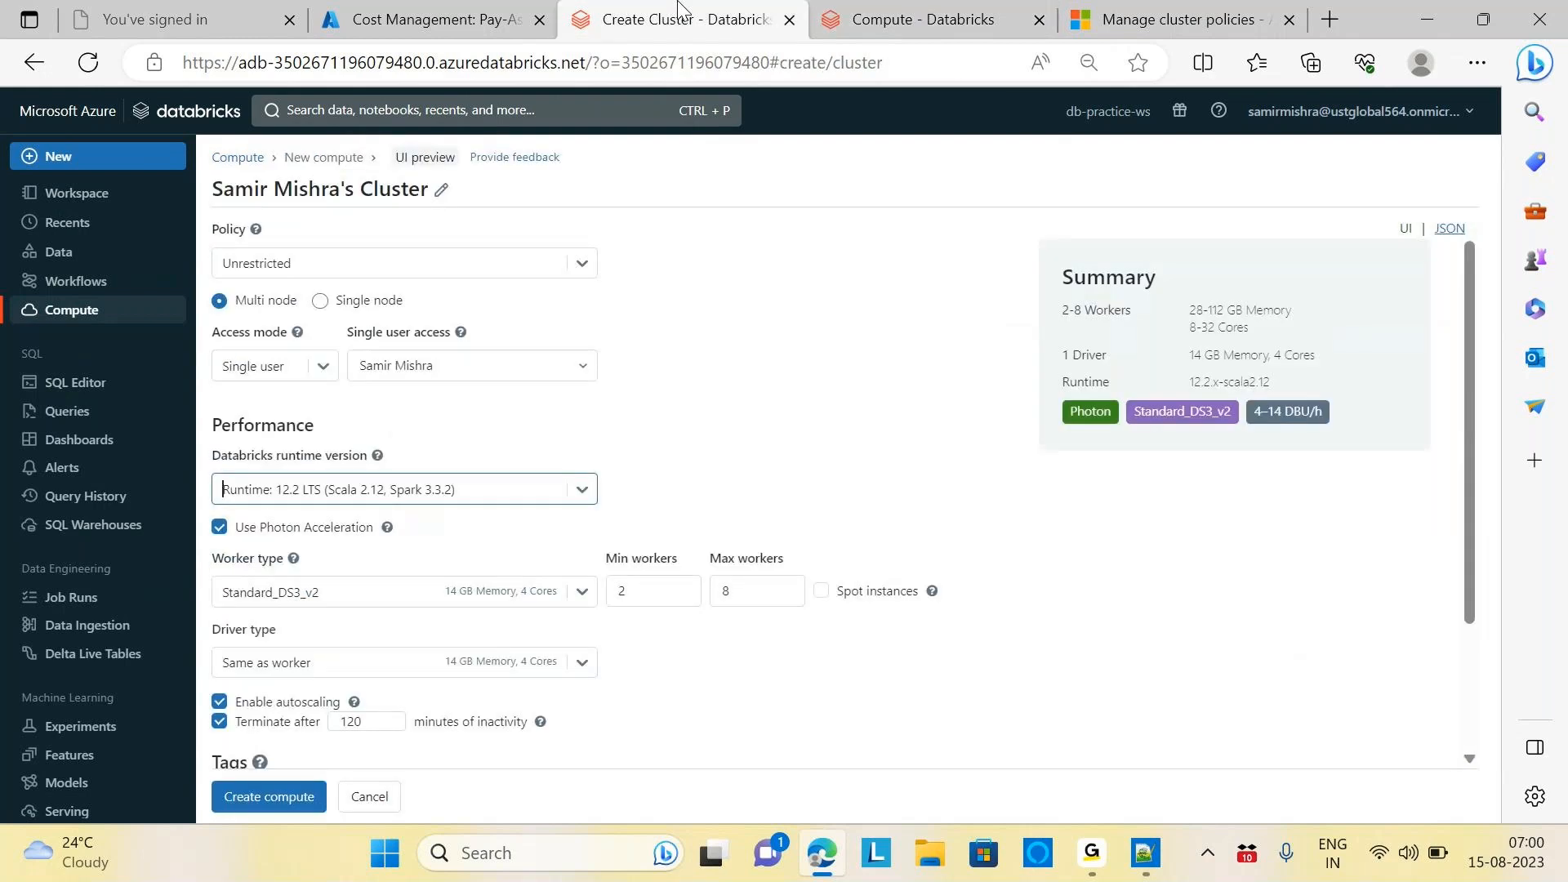
left_click(89, 62)
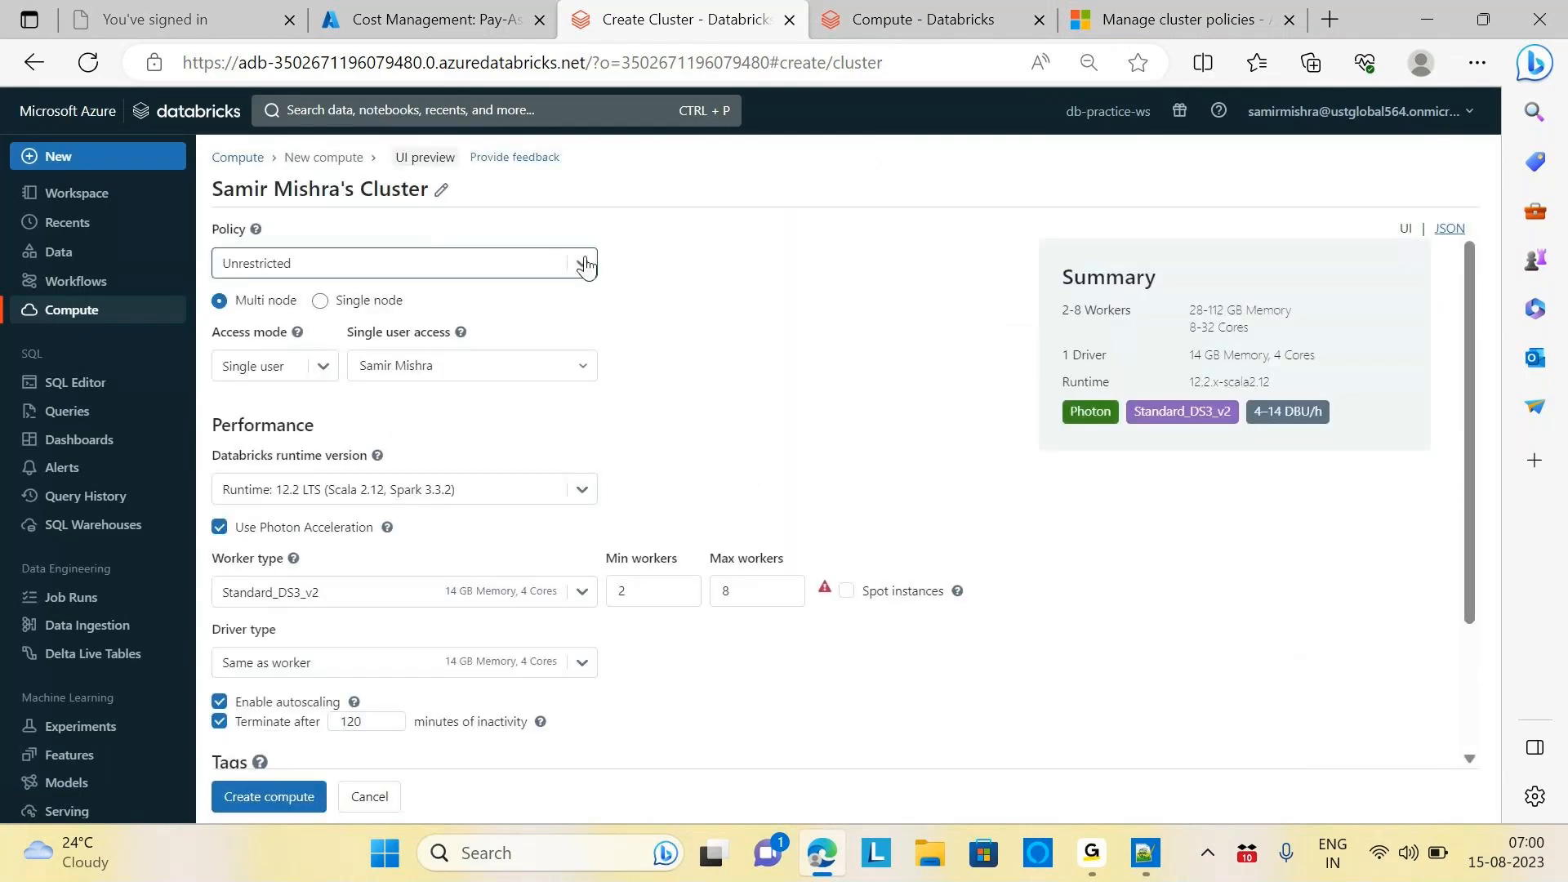
left_click(585, 265)
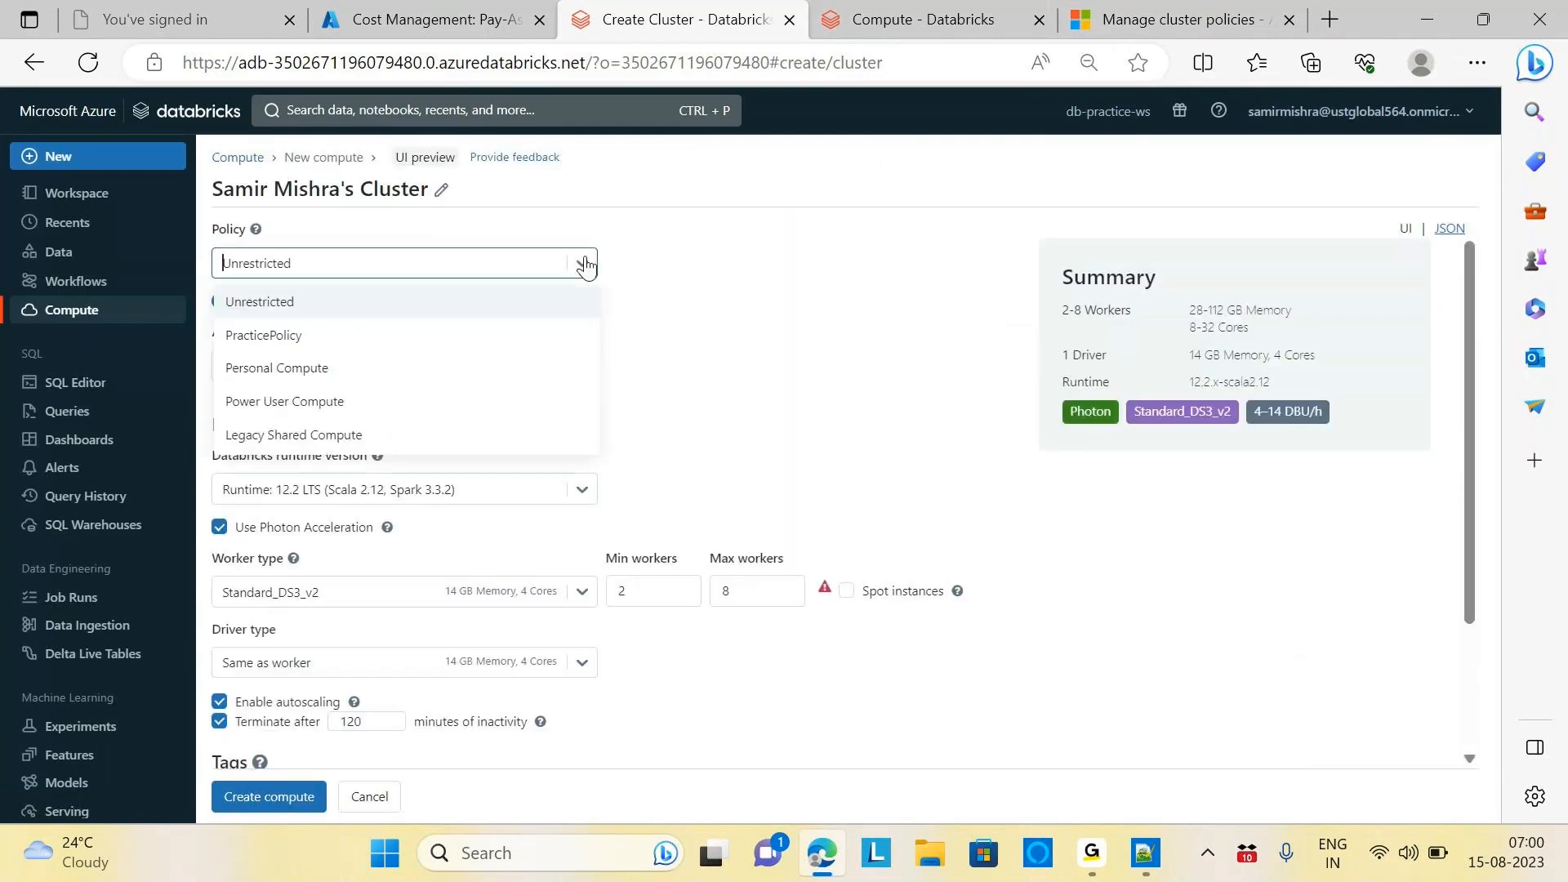
left_click(285, 339)
left_click(933, 315)
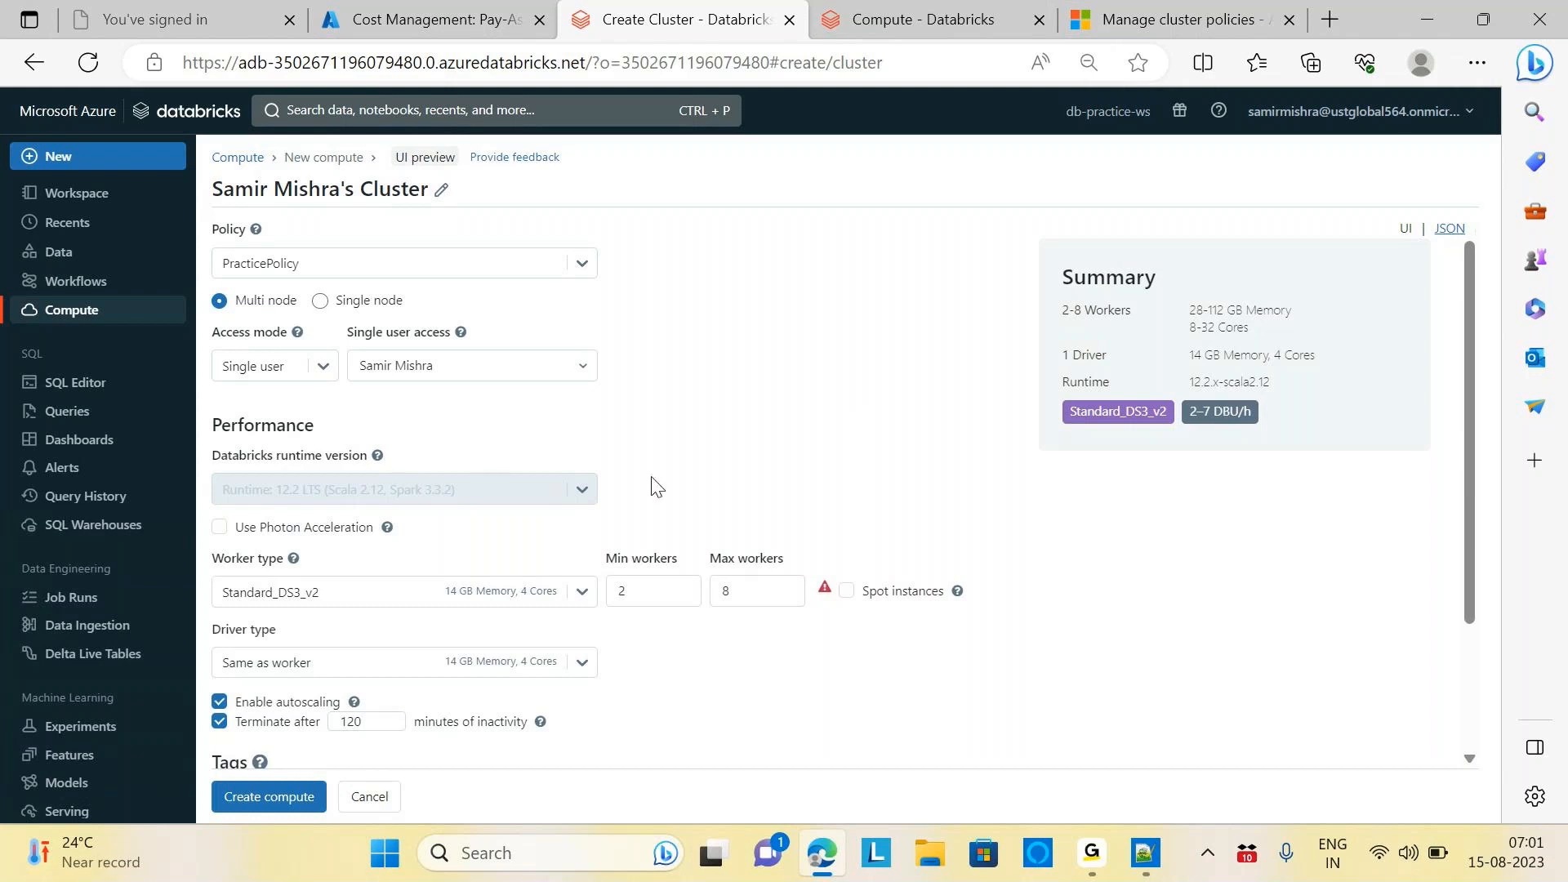
Switch the cluster policy back to Unrestricted
left_click(594, 277)
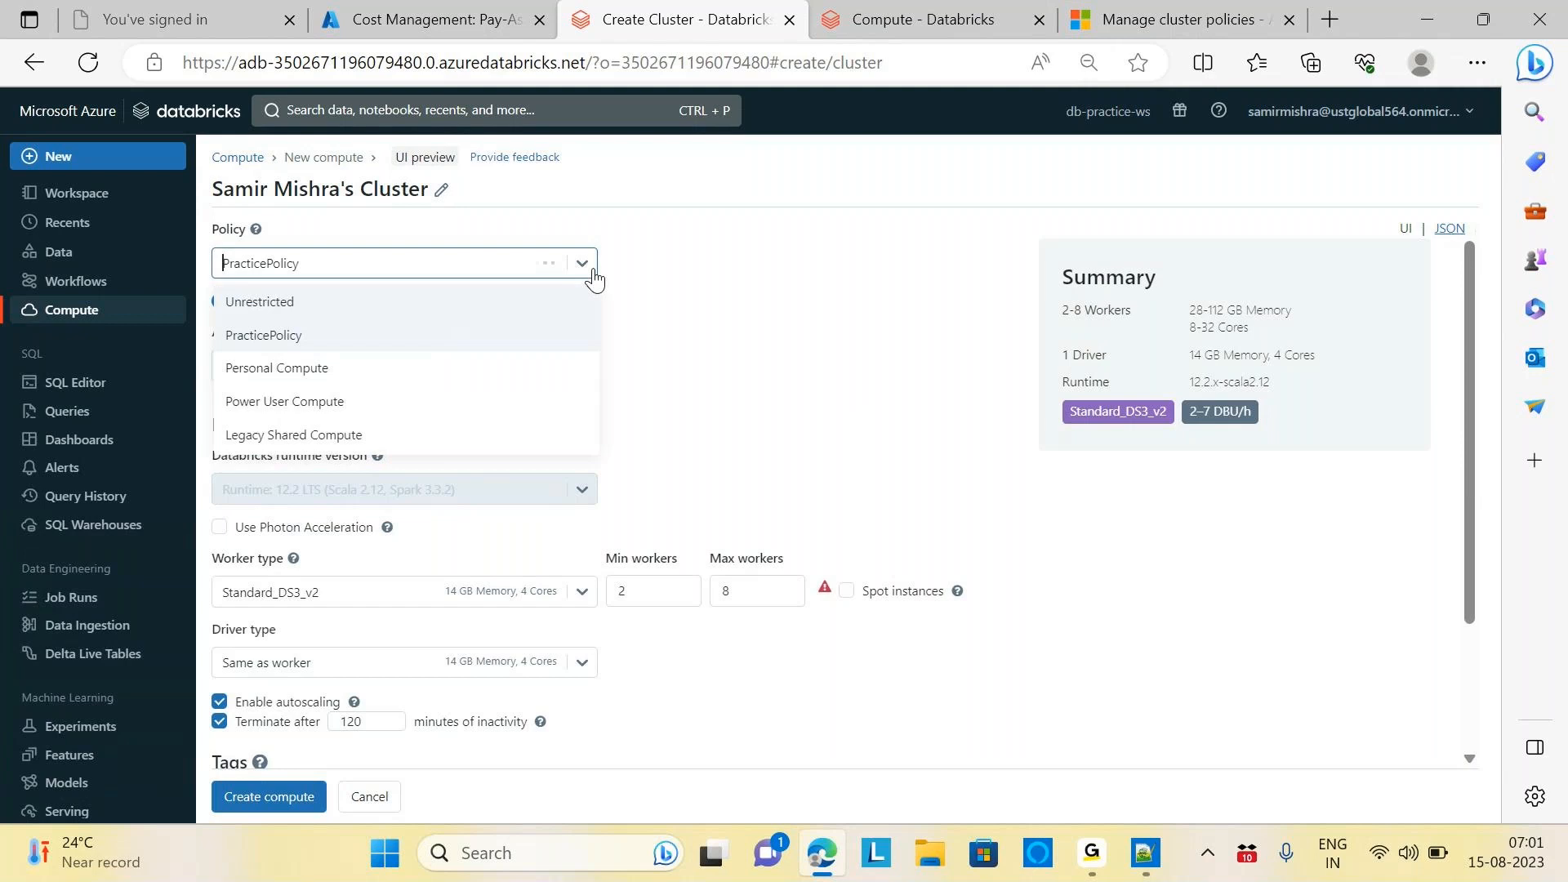
left_click(288, 303)
left_click(931, 302)
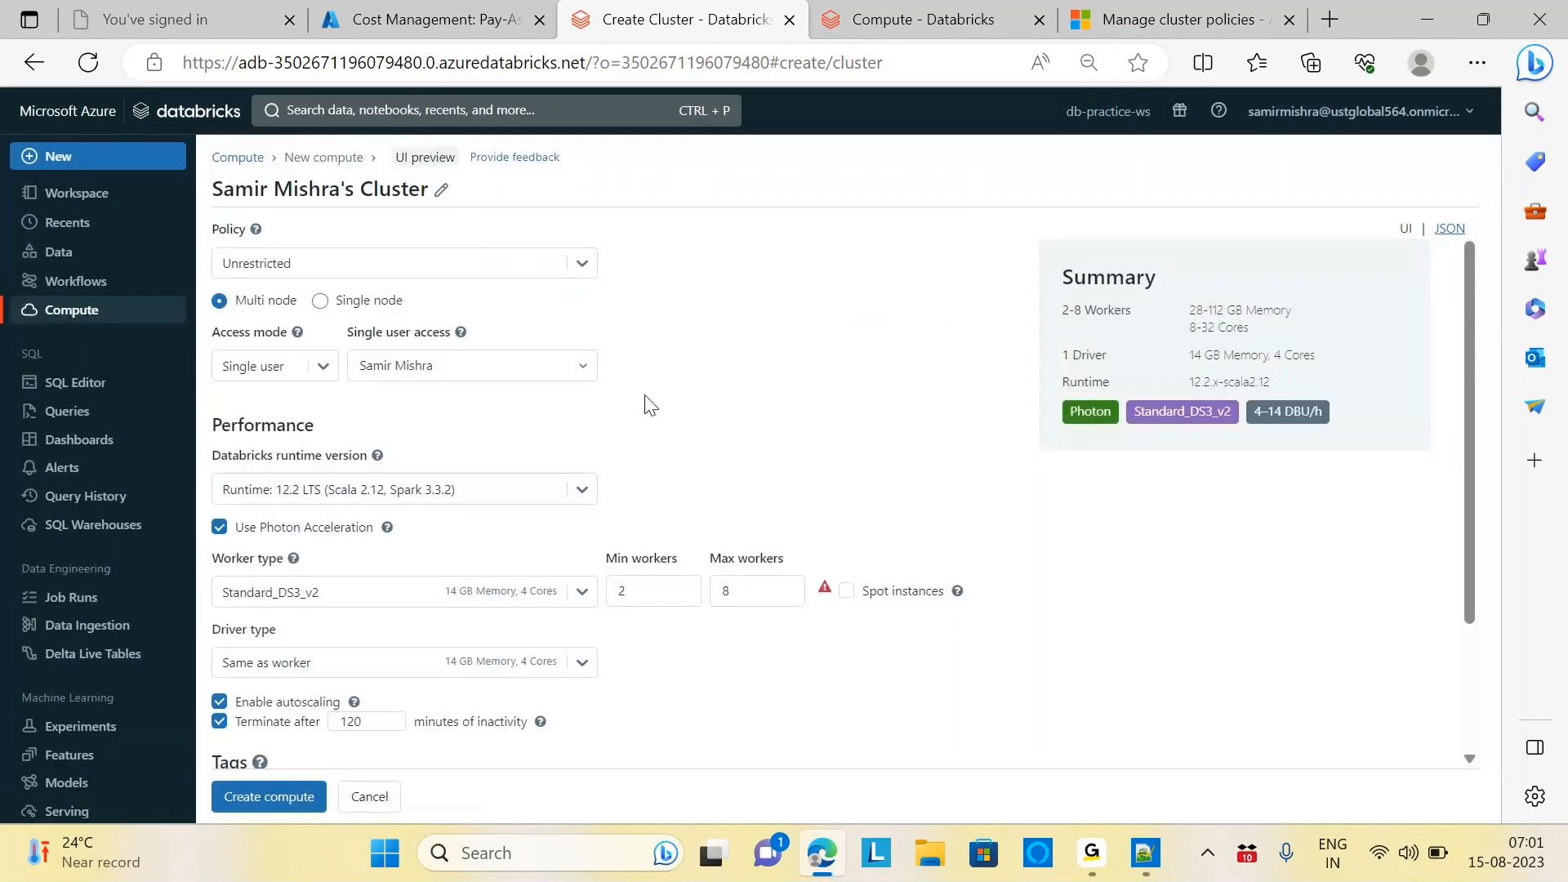
left_click(583, 488)
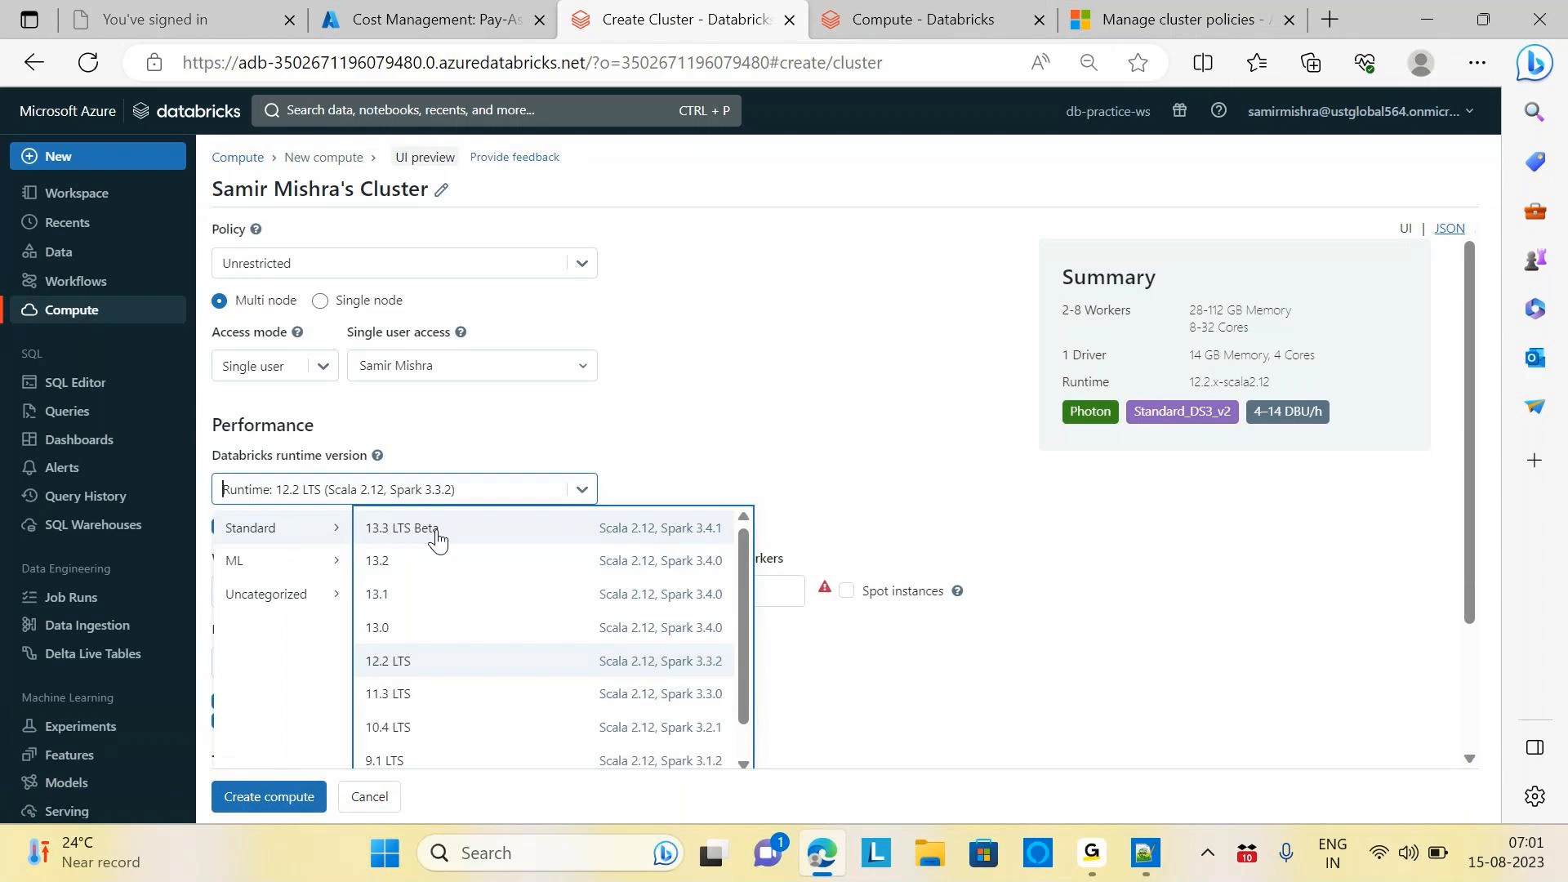
left_click(409, 678)
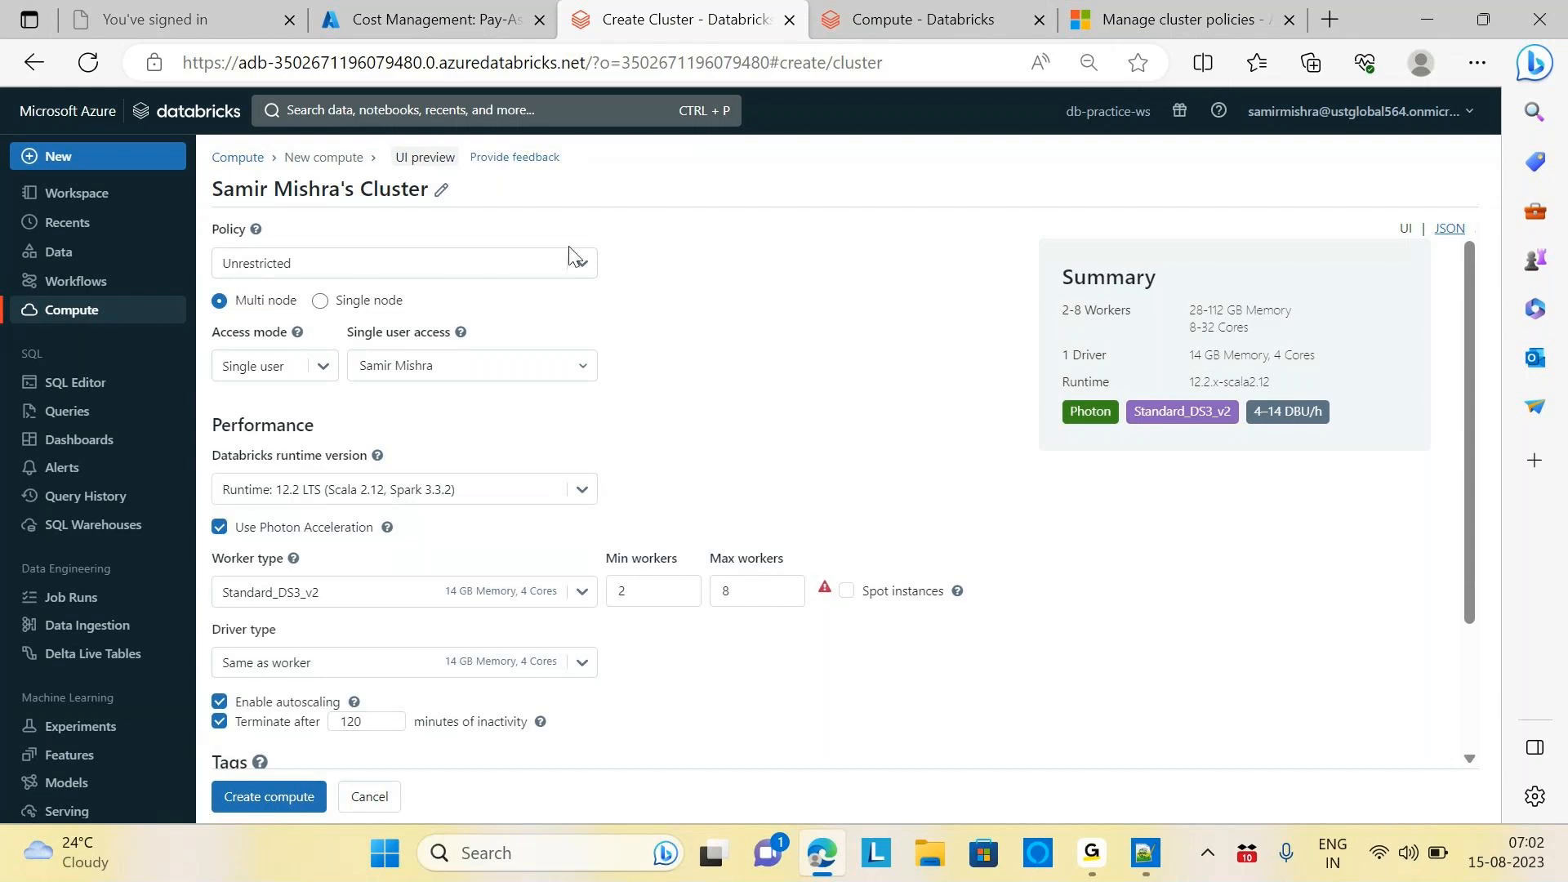
left_click(579, 265)
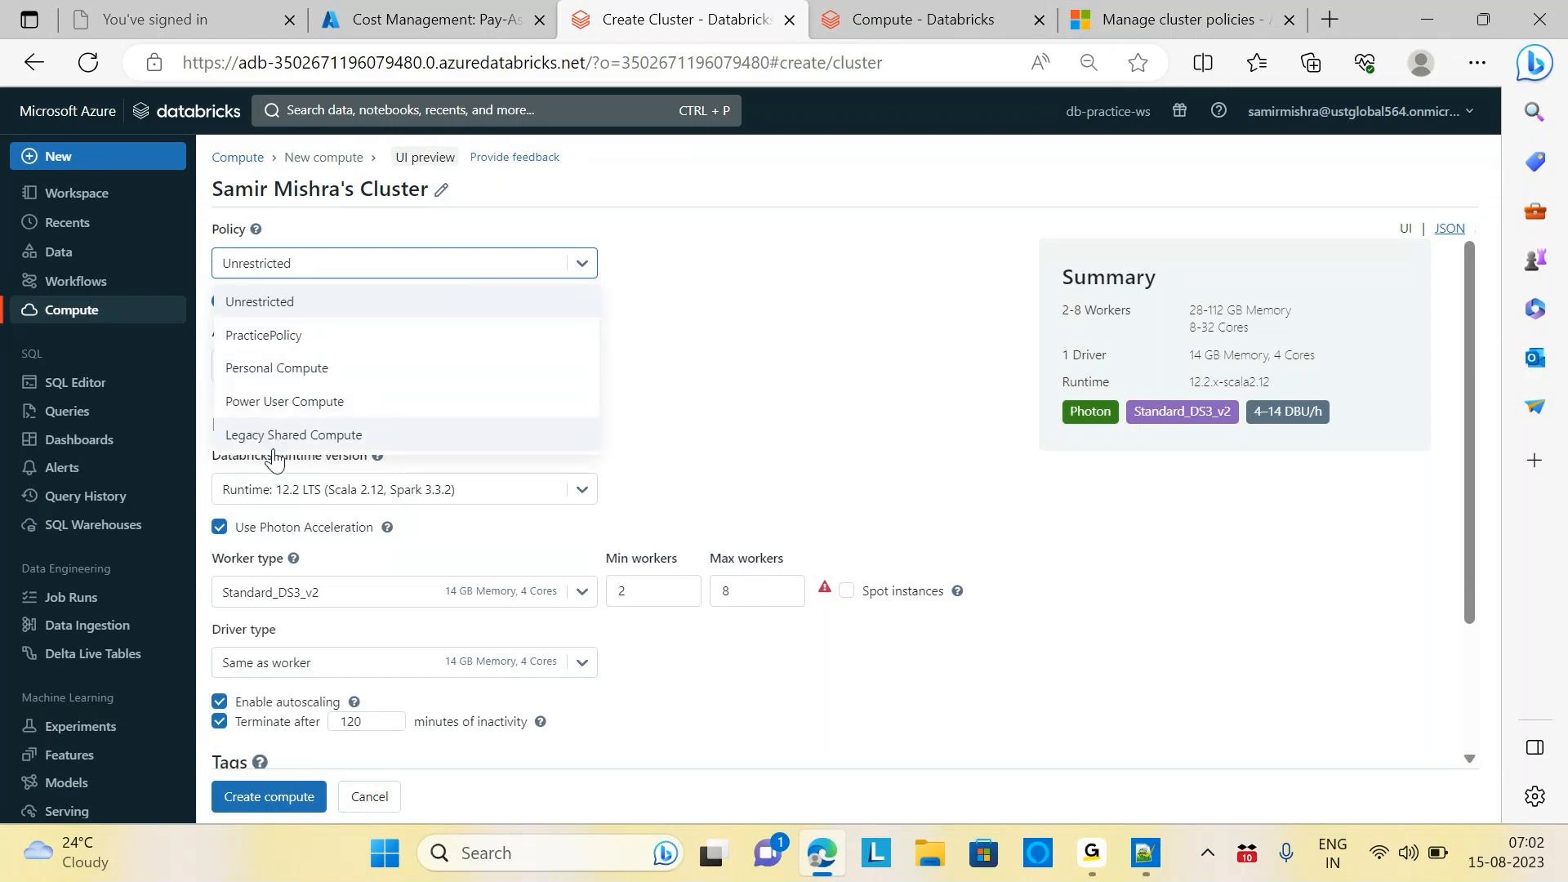
Apply PracticePolicy to lock runtime 12.2 LTS without Photon, then check its definition
left_click(273, 341)
left_click(931, 312)
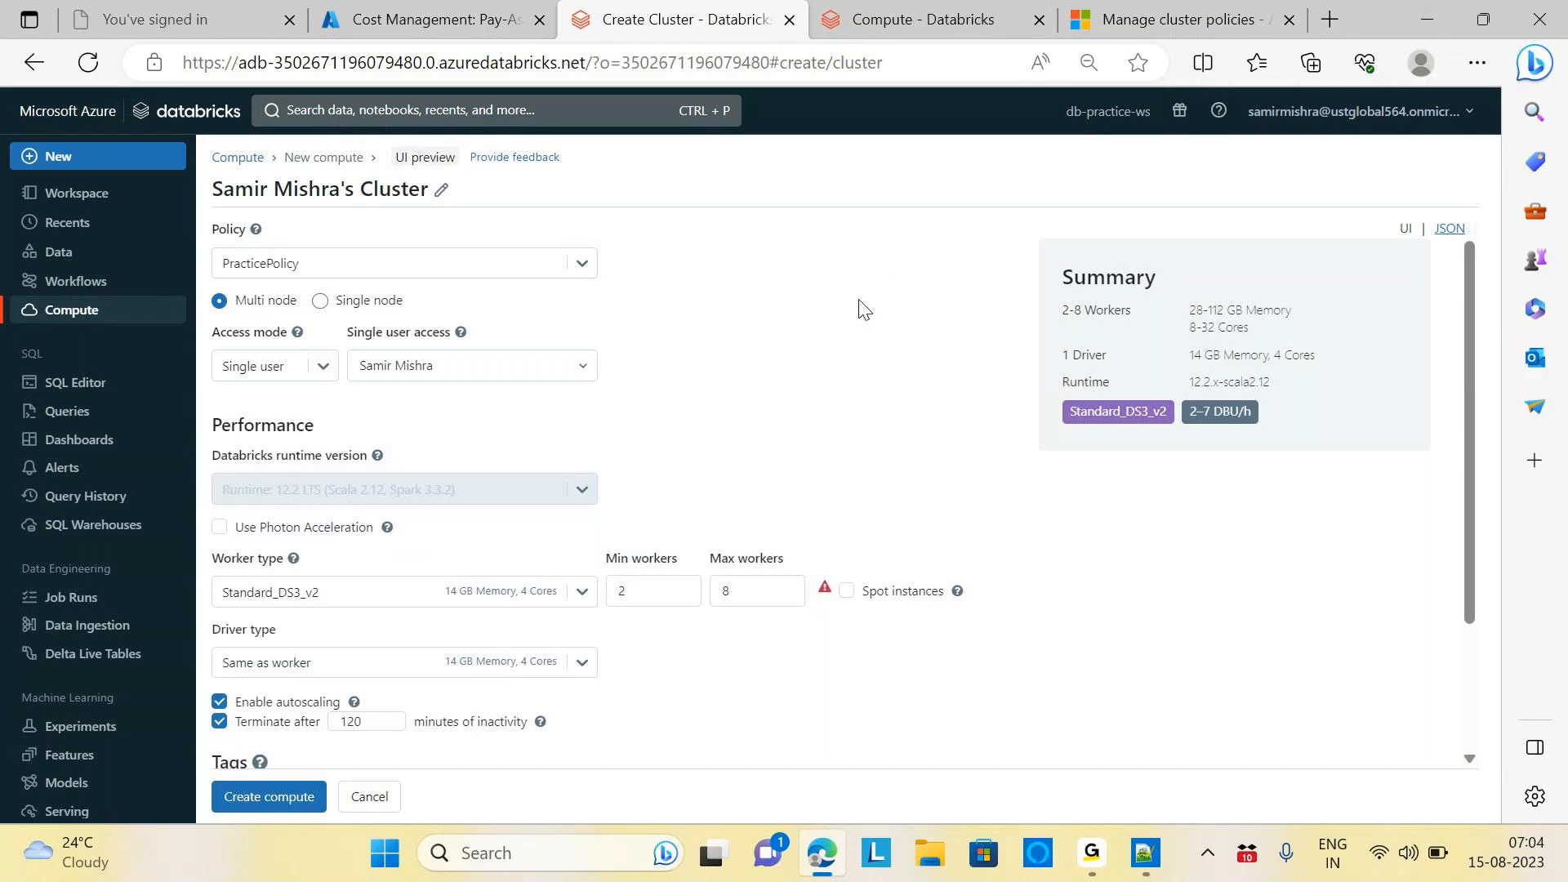
left_click(913, 19)
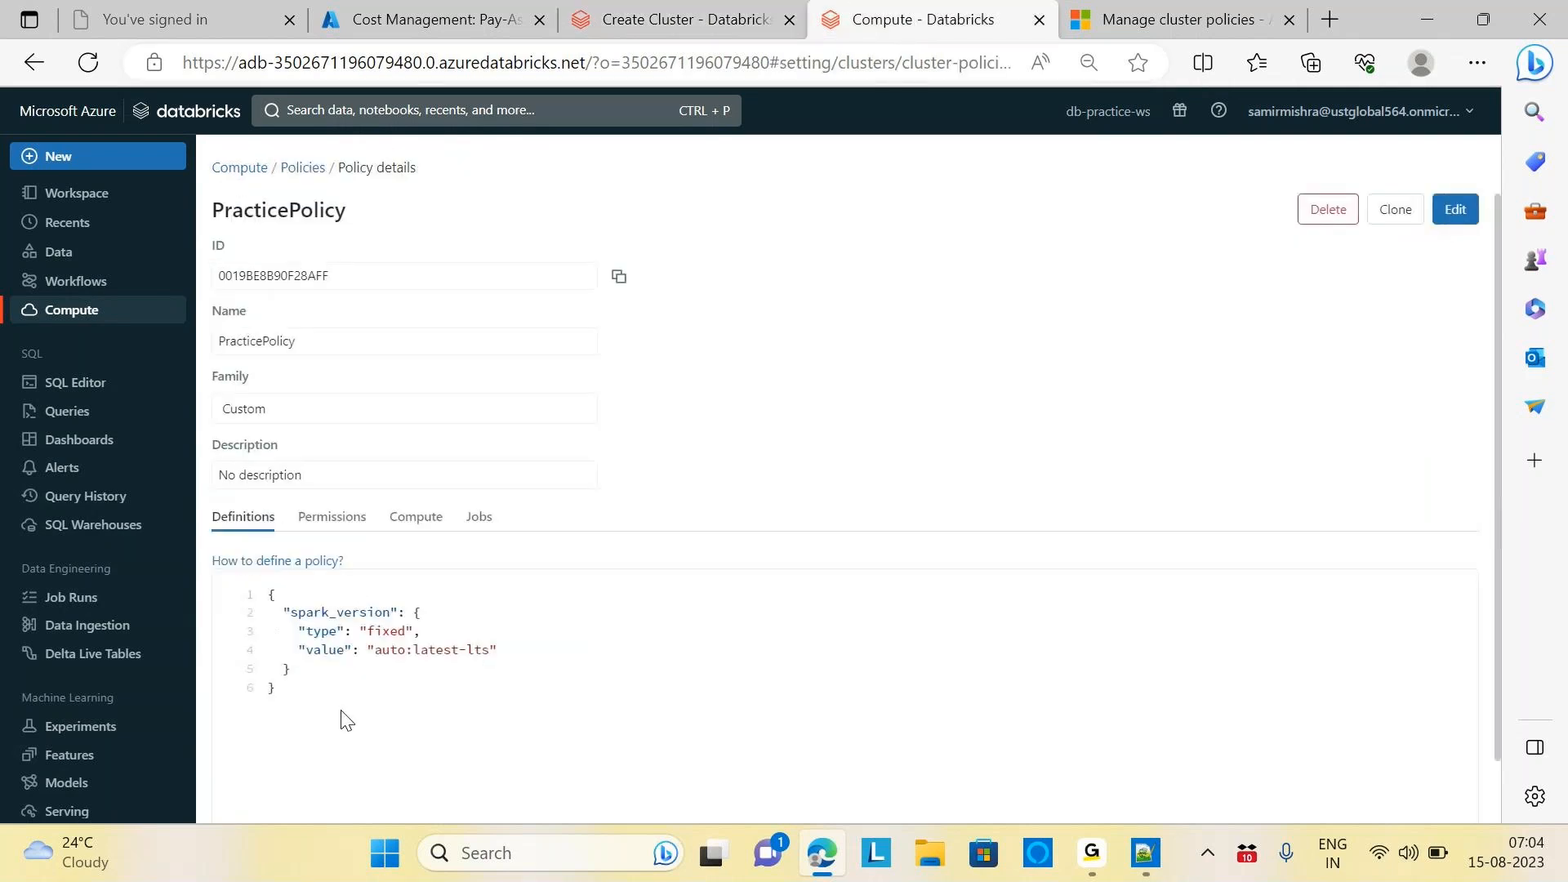
left_click(664, 22)
left_click(584, 270)
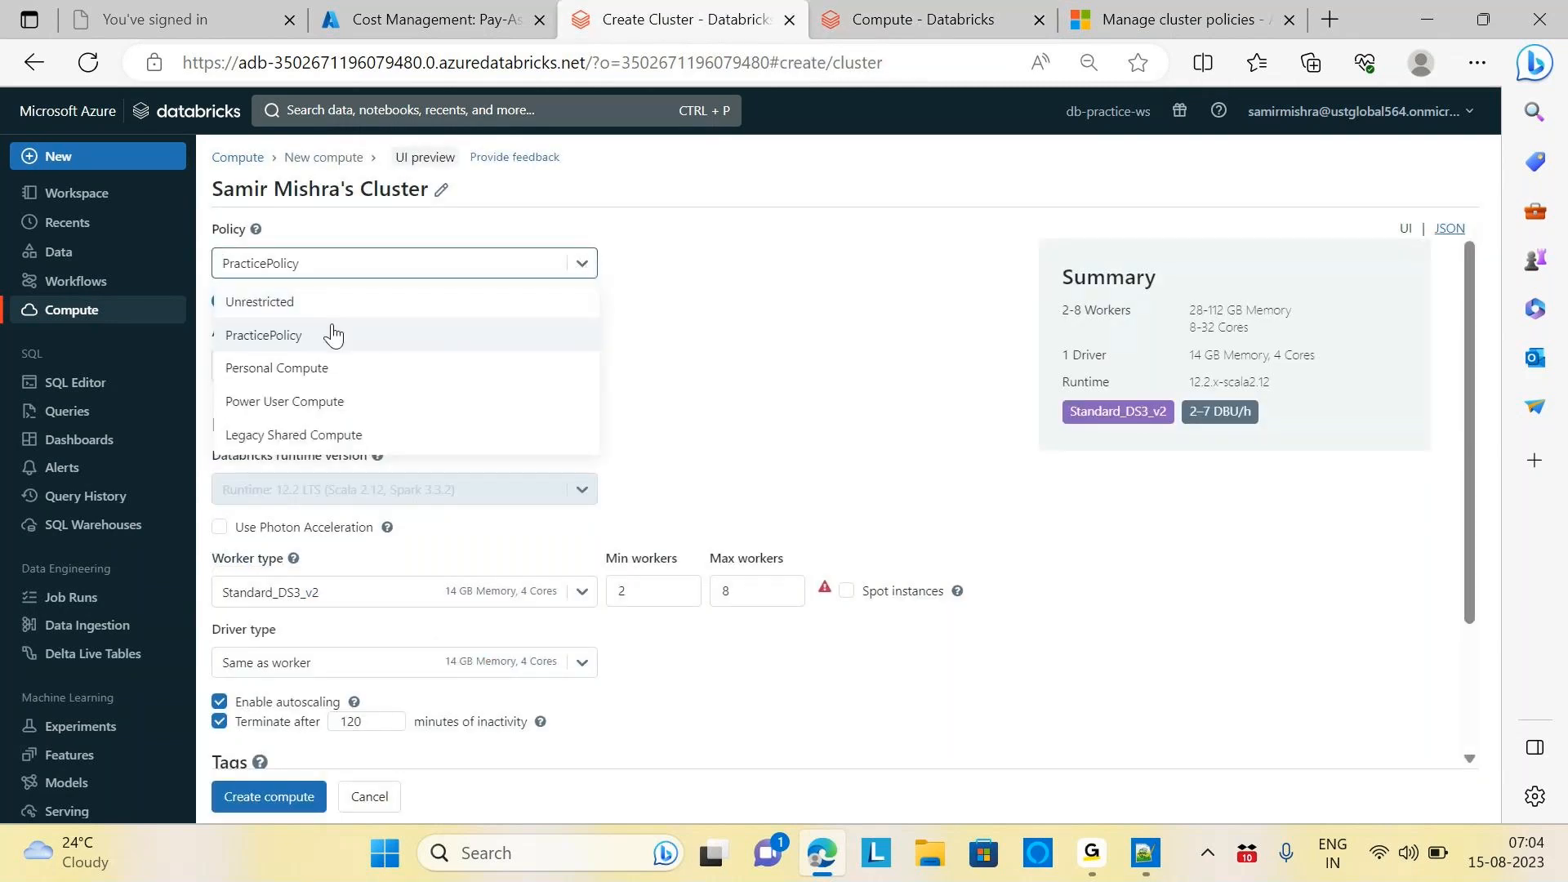
Switch to the Personal Compute policy and inspect its 4320-minute termination value
left_click(280, 376)
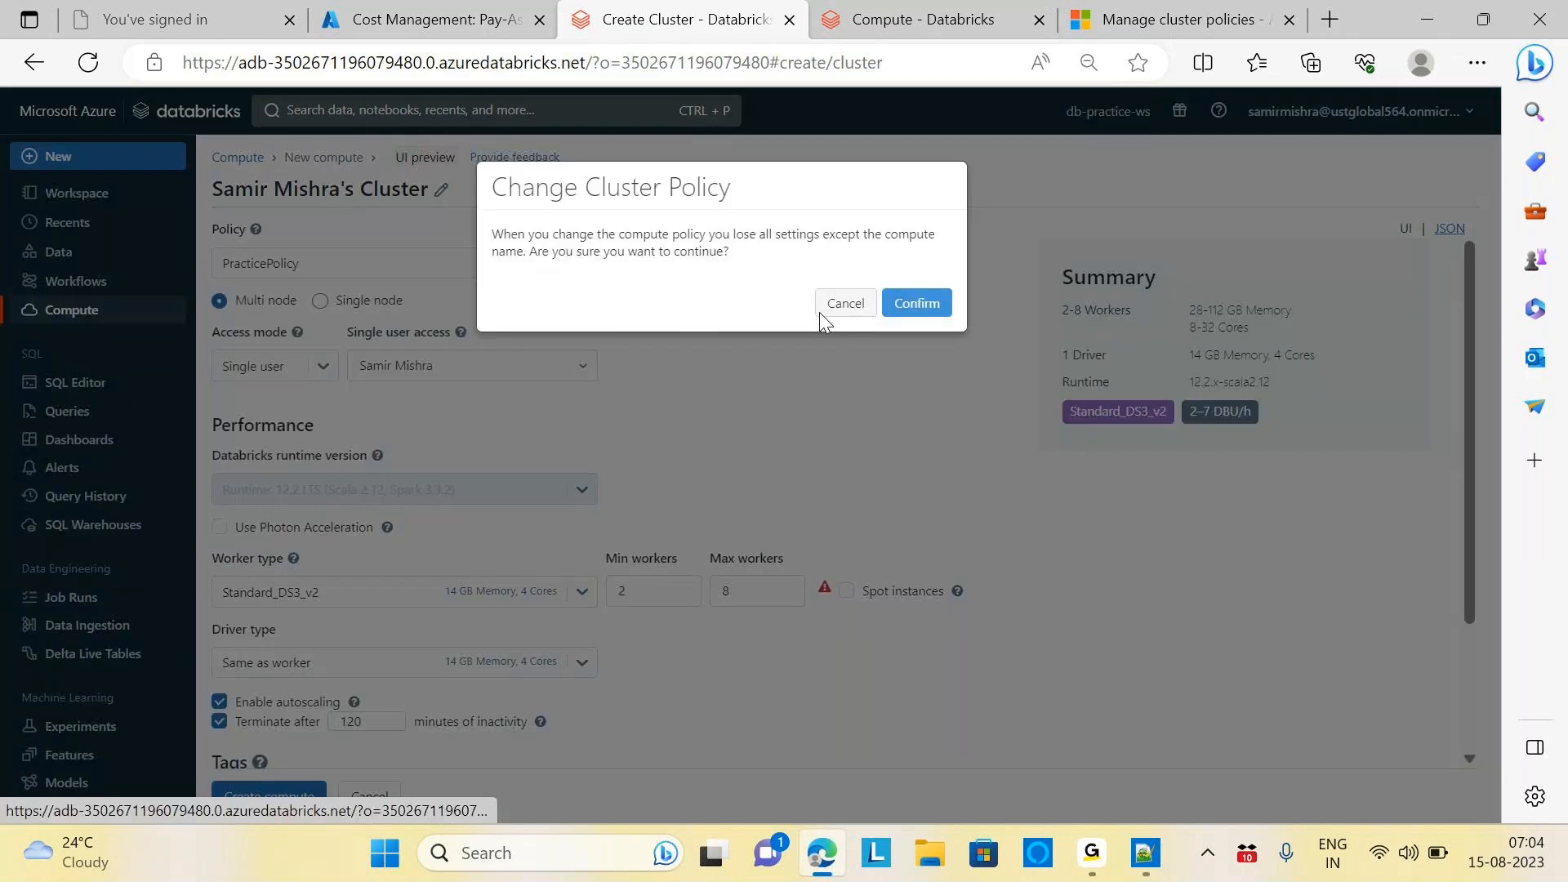
left_click(923, 300)
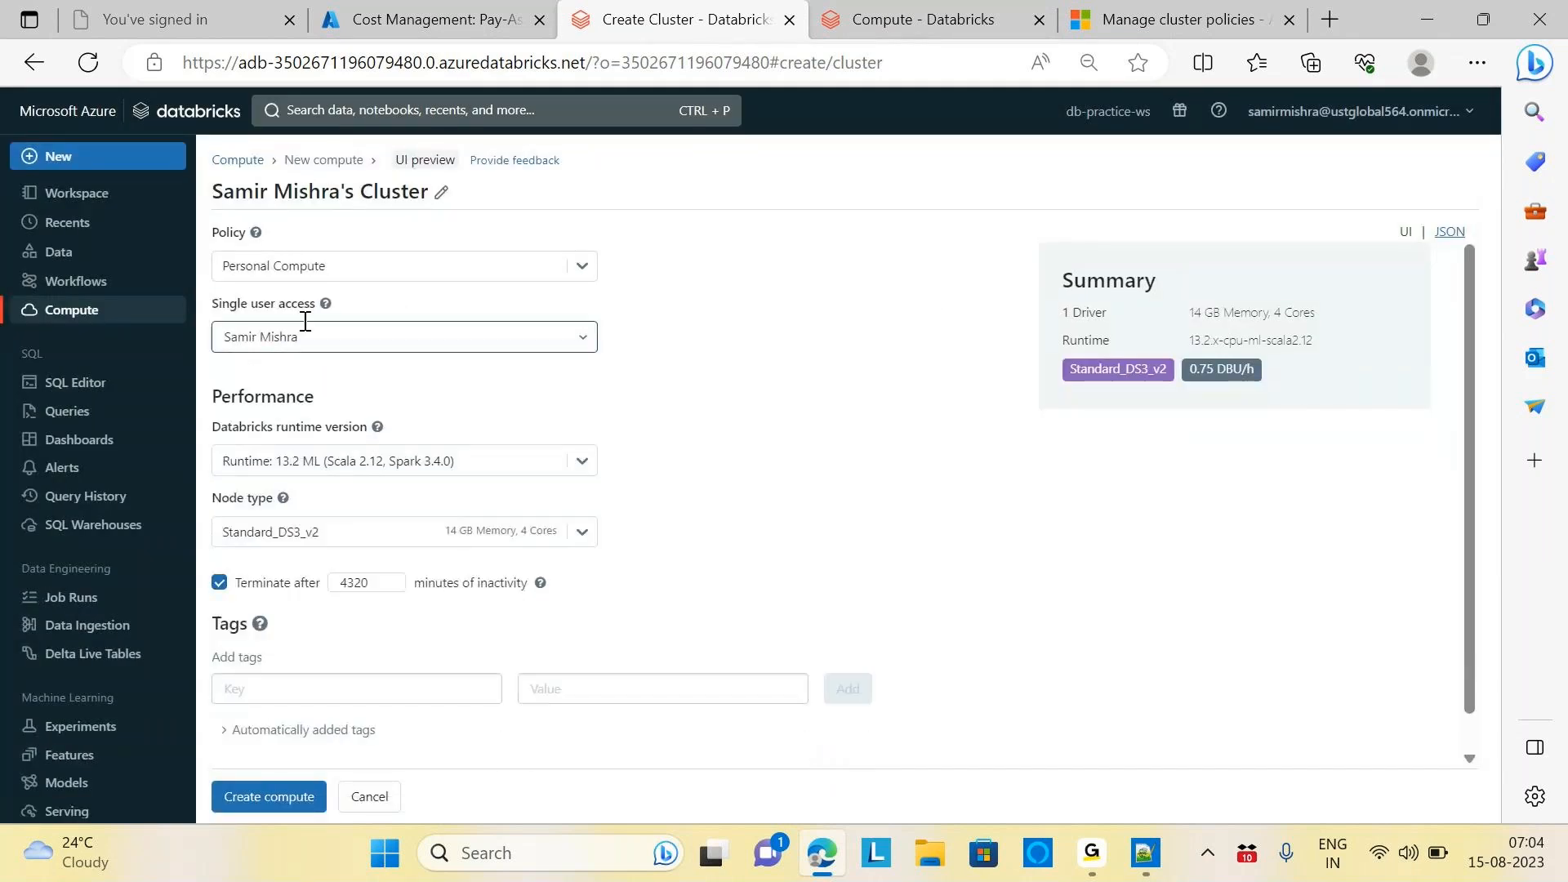
left_click(373, 582)
left_click_drag(373, 582, 325, 588)
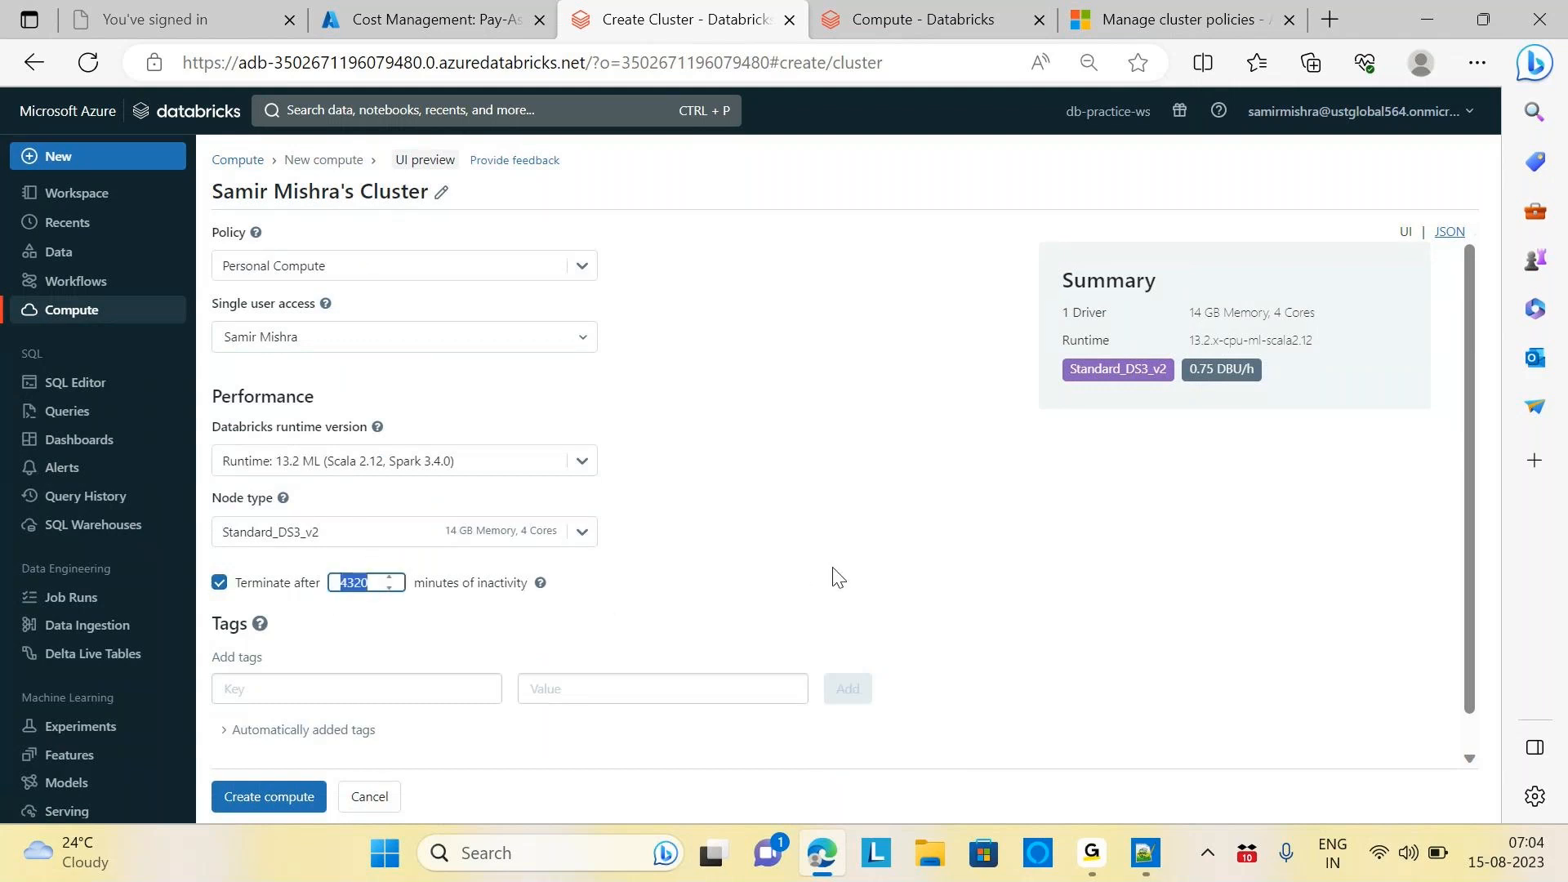
left_click(589, 627)
Delete the PracticePolicy cluster policy
left_click(900, 25)
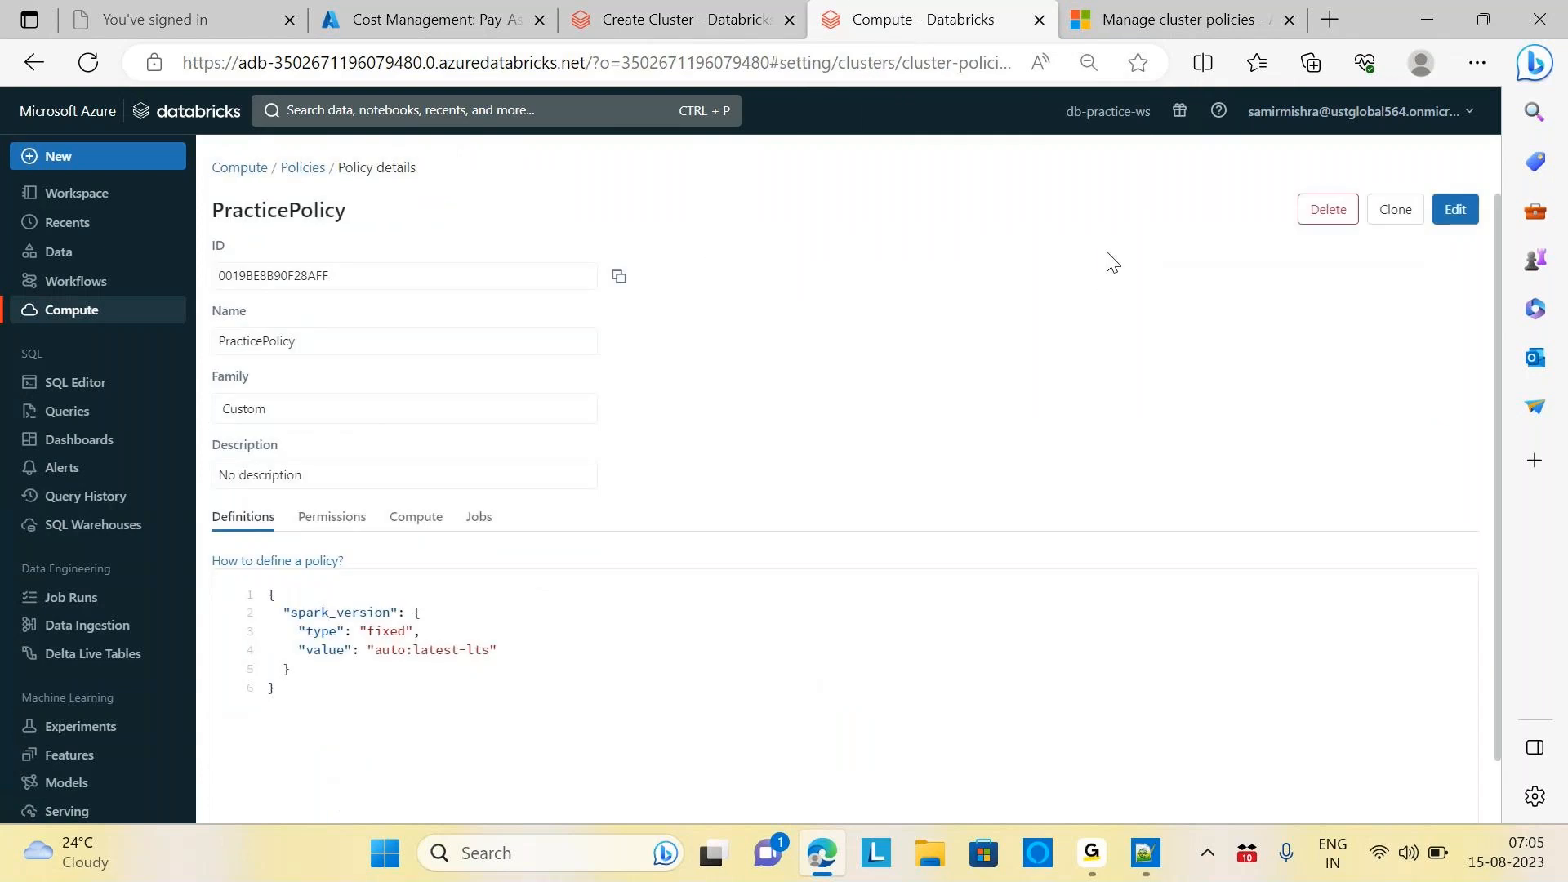
left_click(1329, 214)
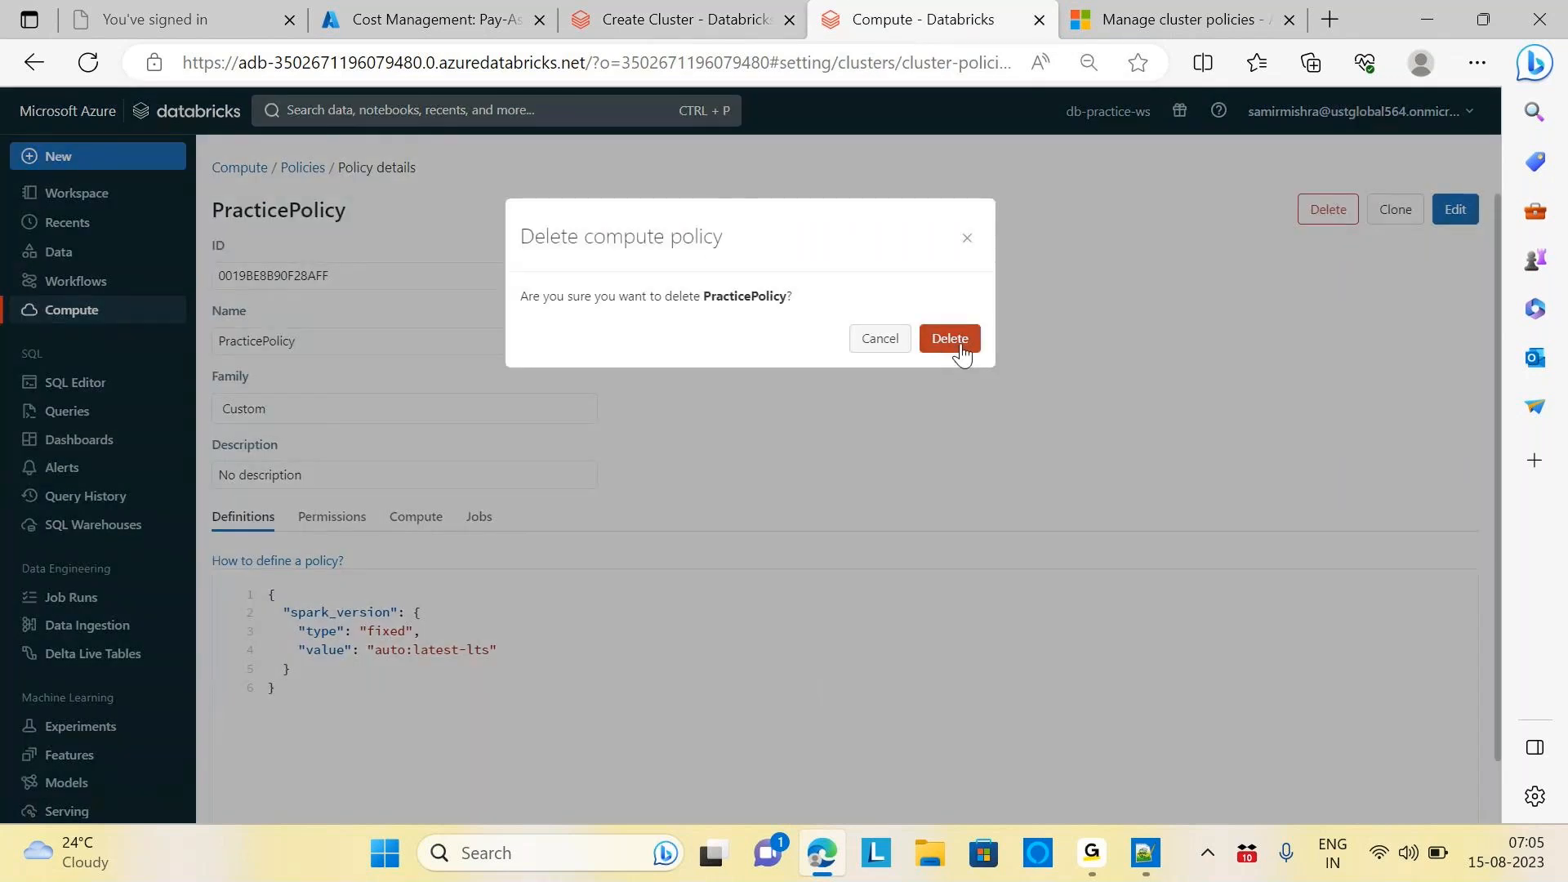
left_click(957, 345)
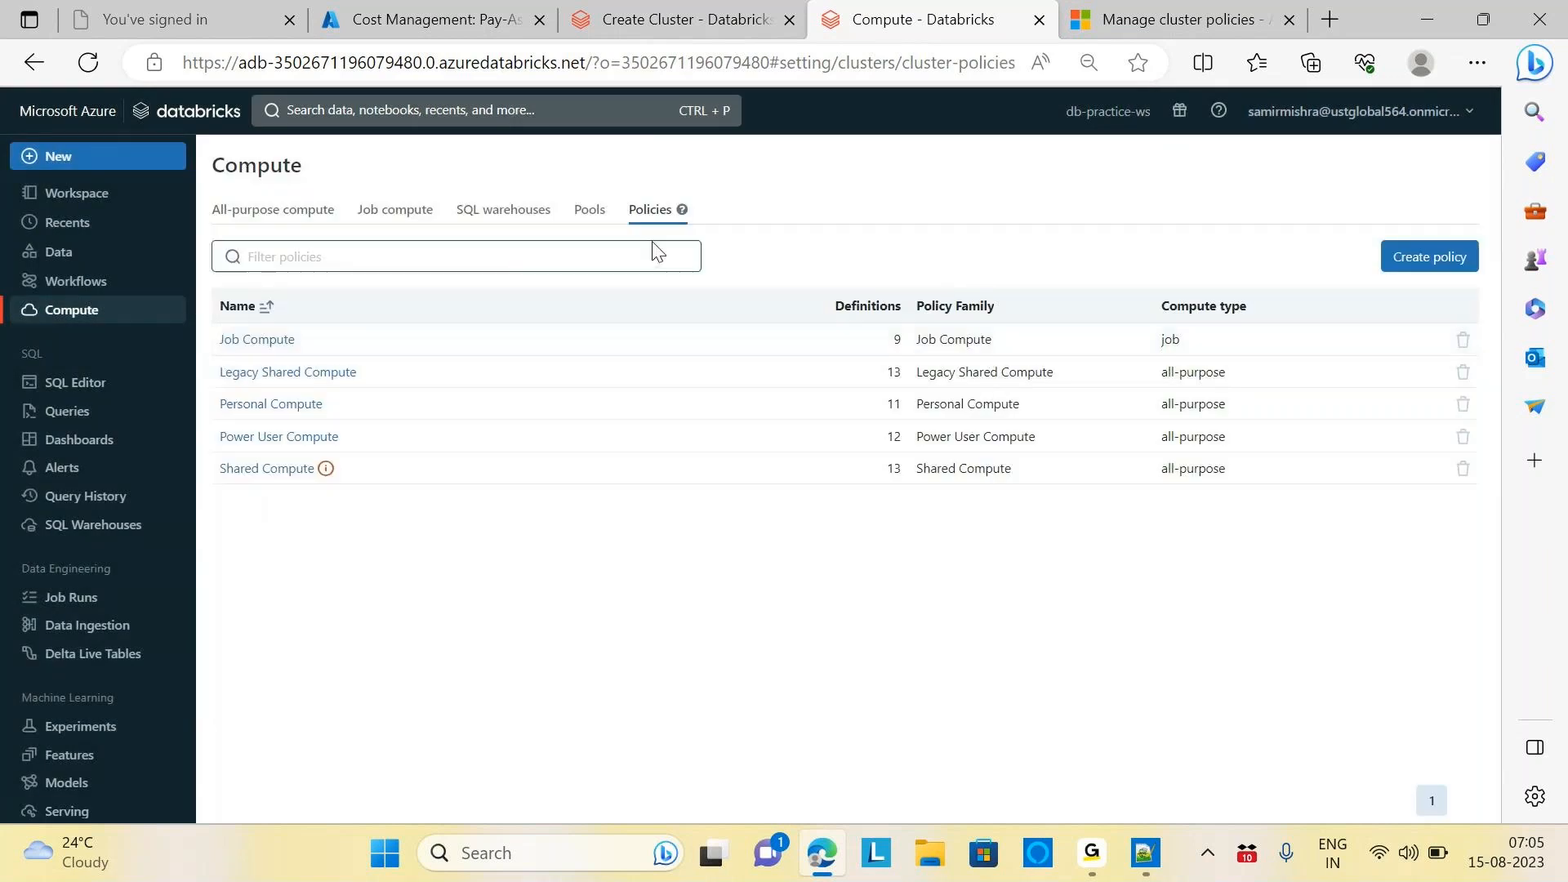
Review Personal Compute's autotermination_minutes rule against the cluster form, then start a new policy
left_click(277, 406)
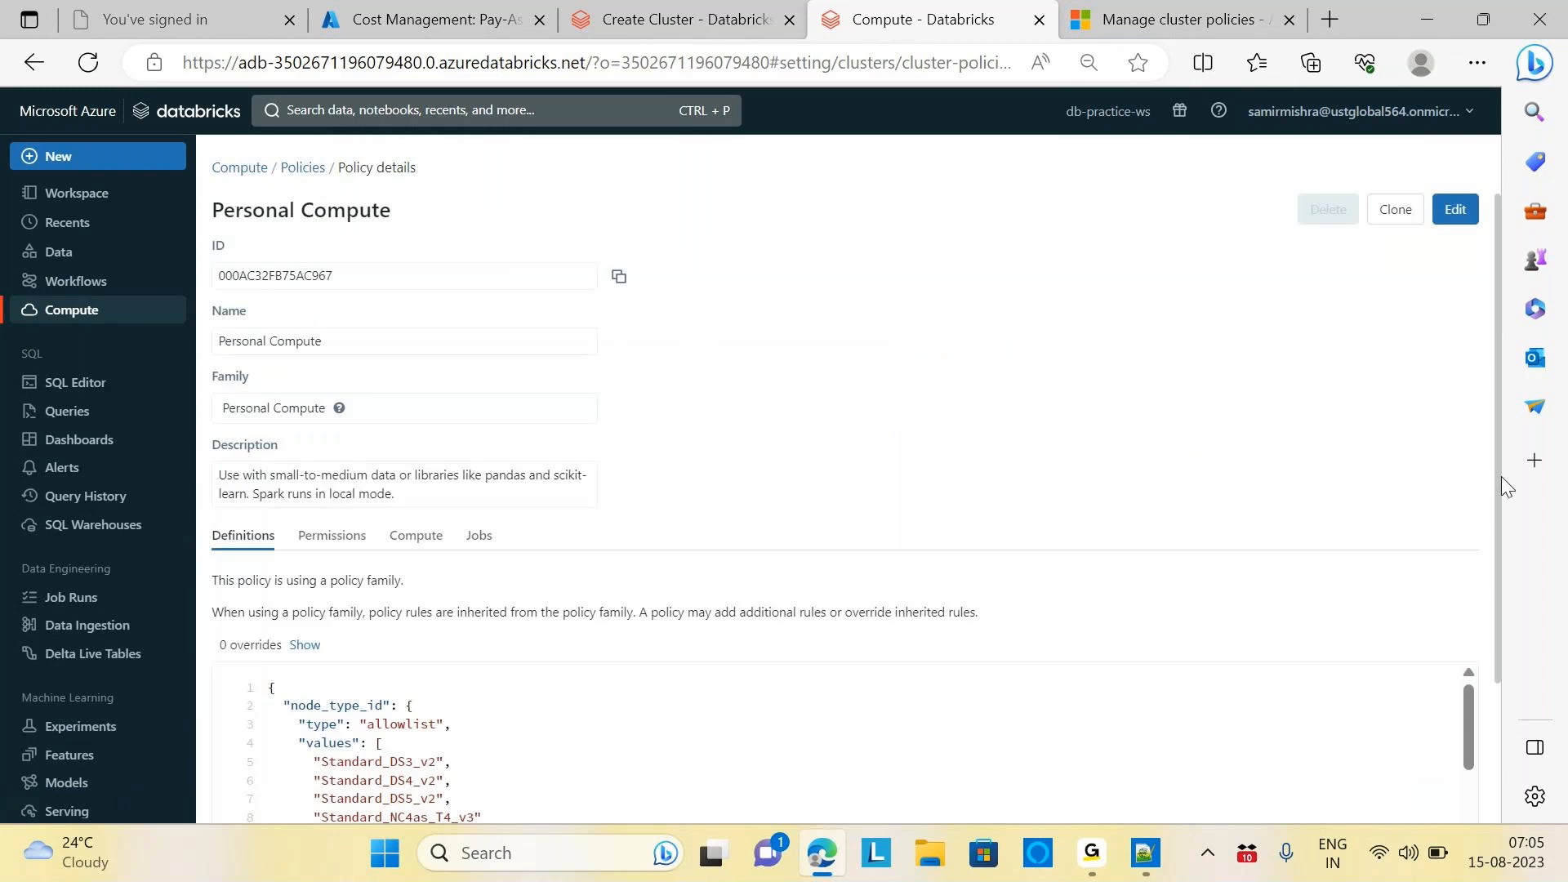
left_click_drag(1492, 433, 1510, 598)
left_click(1207, 479)
scroll(1501, 454, "down", 2)
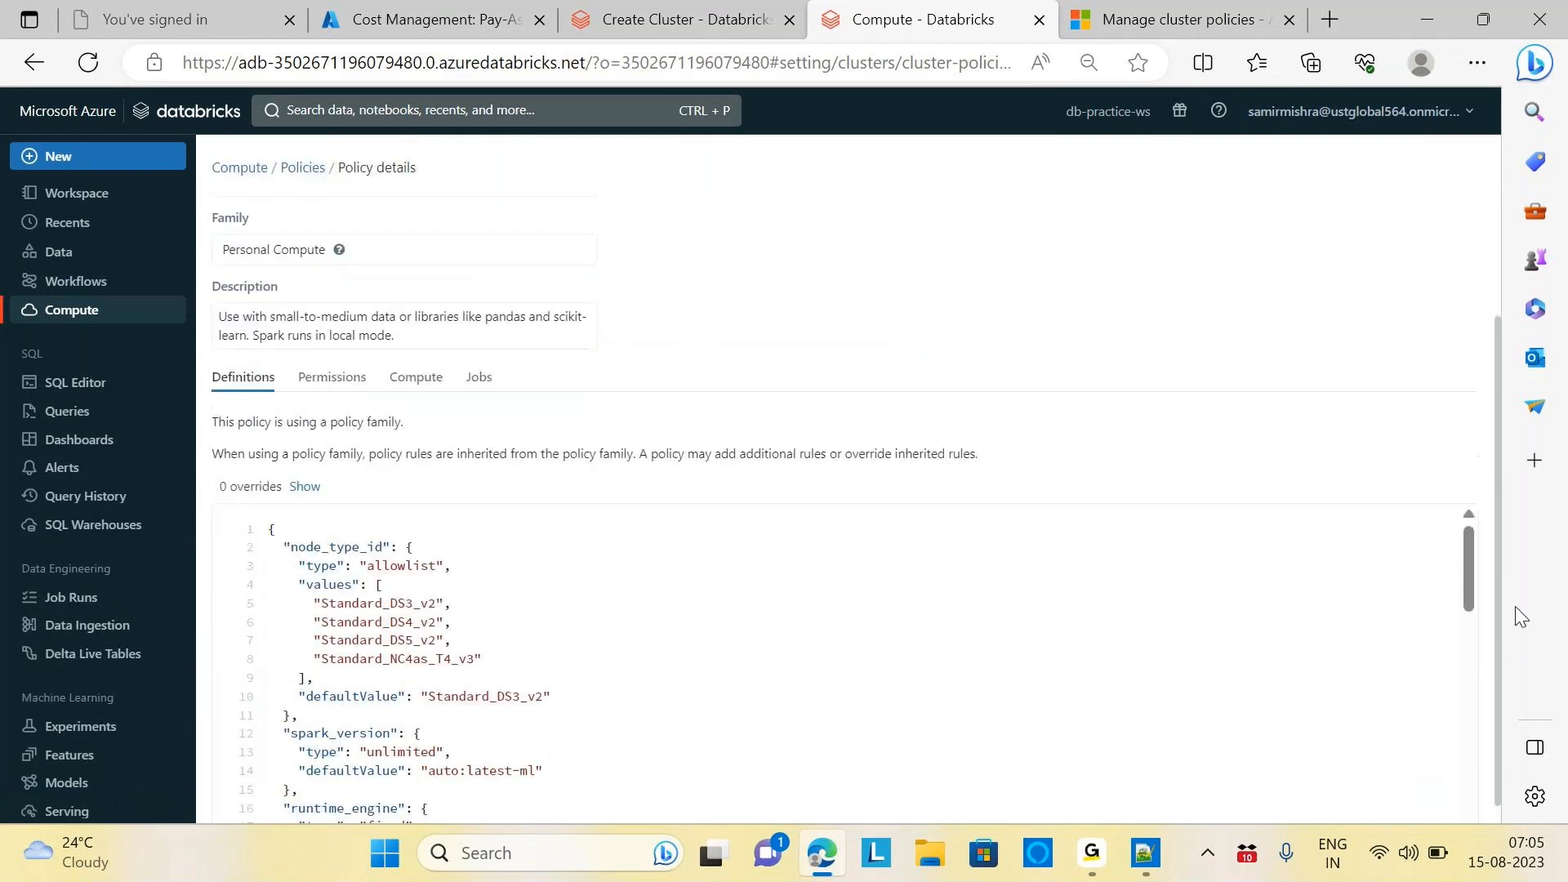
left_click_drag(1466, 537, 1546, 771)
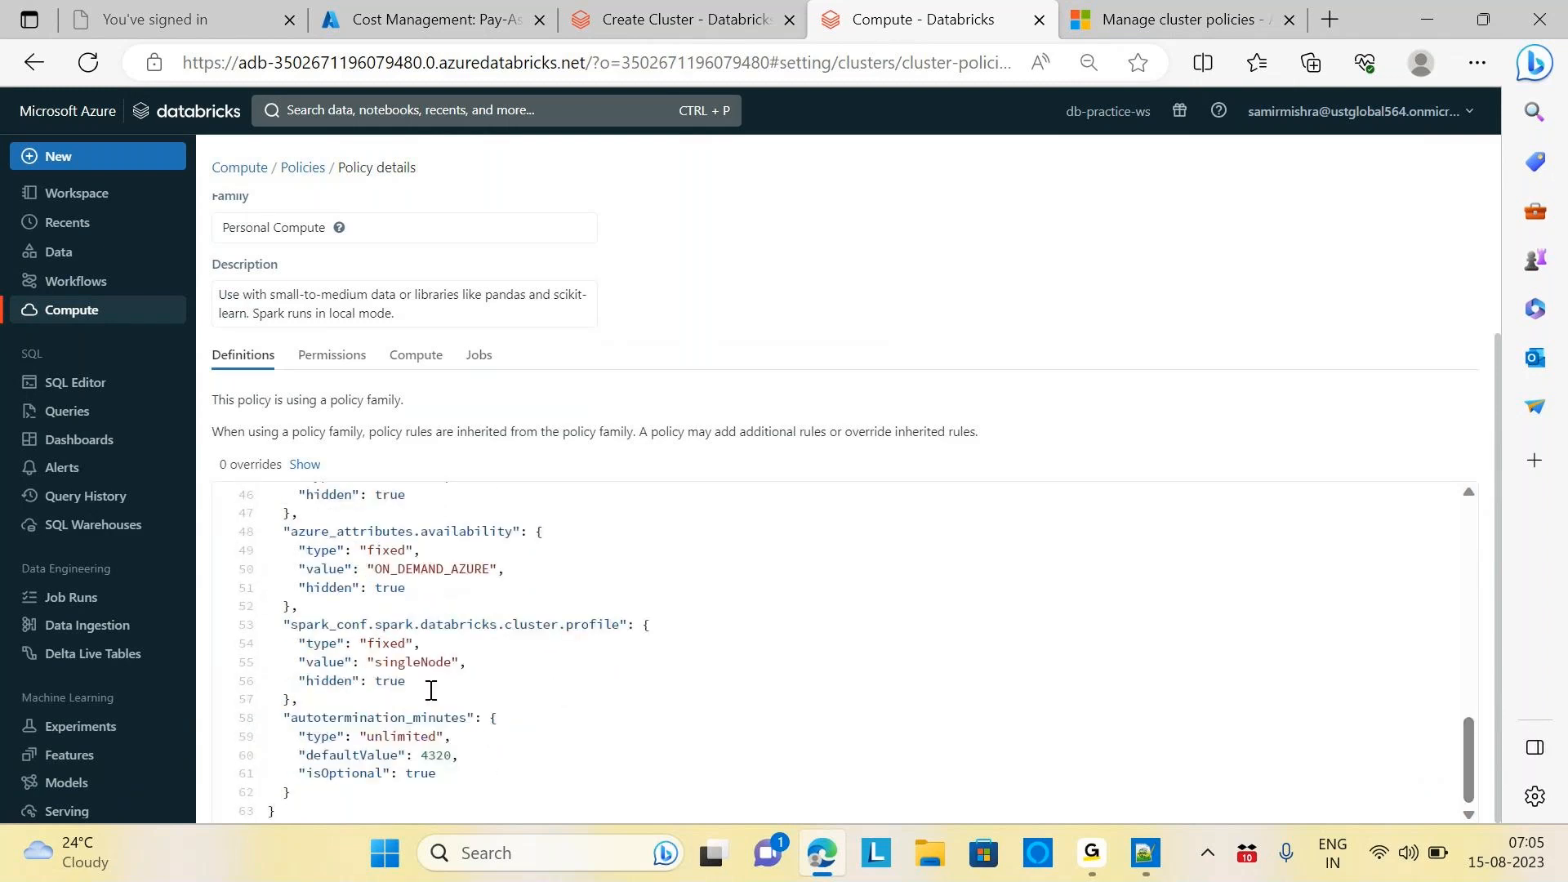
left_click_drag(280, 718, 290, 792)
key("ctrl+c")
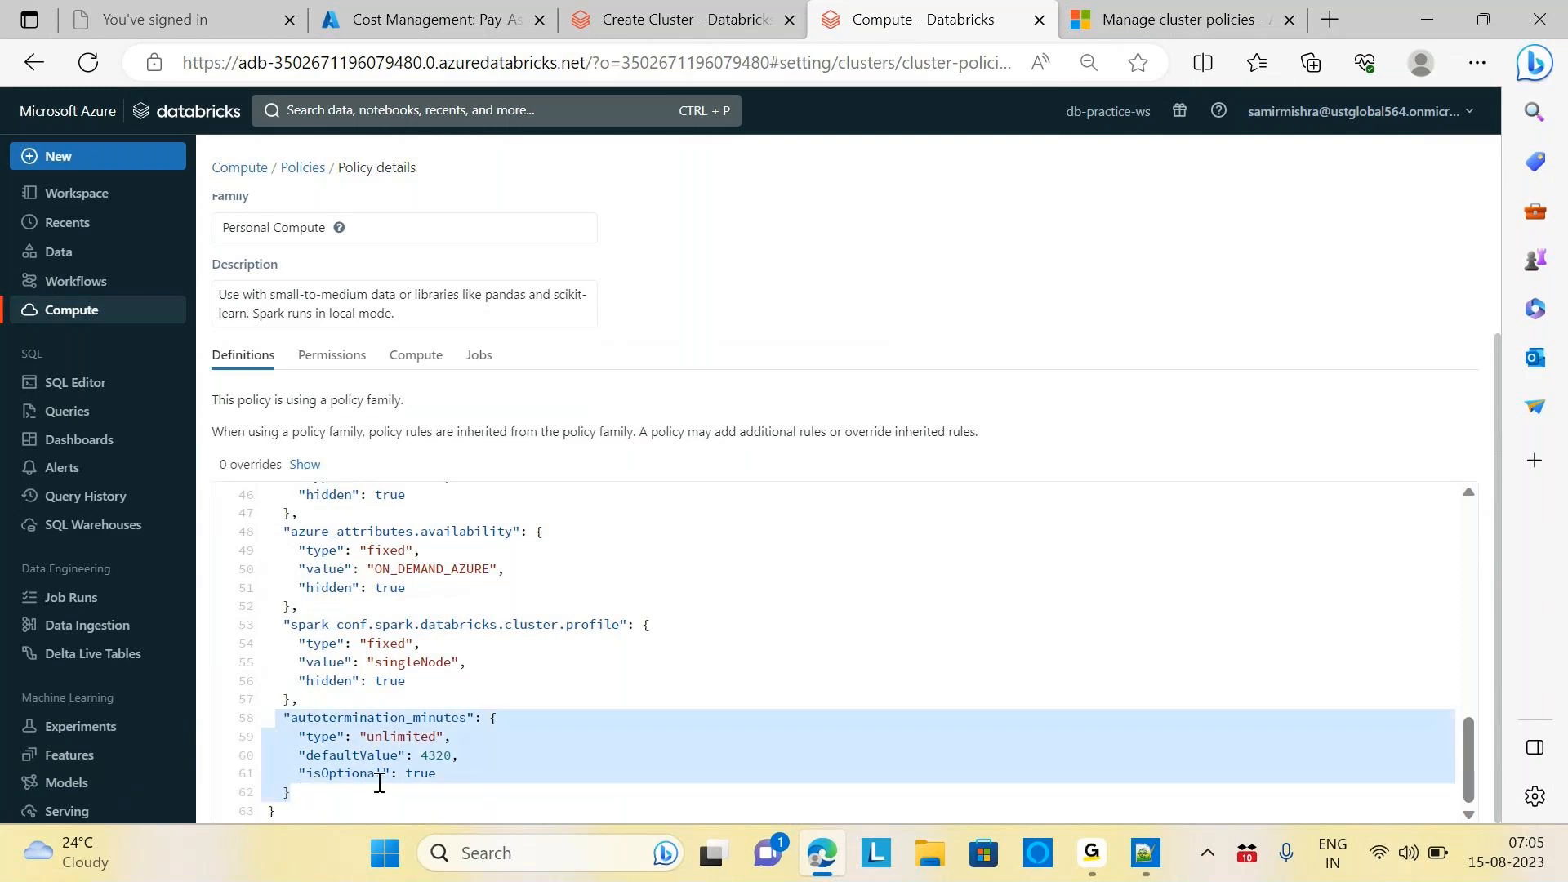
left_click(690, 19)
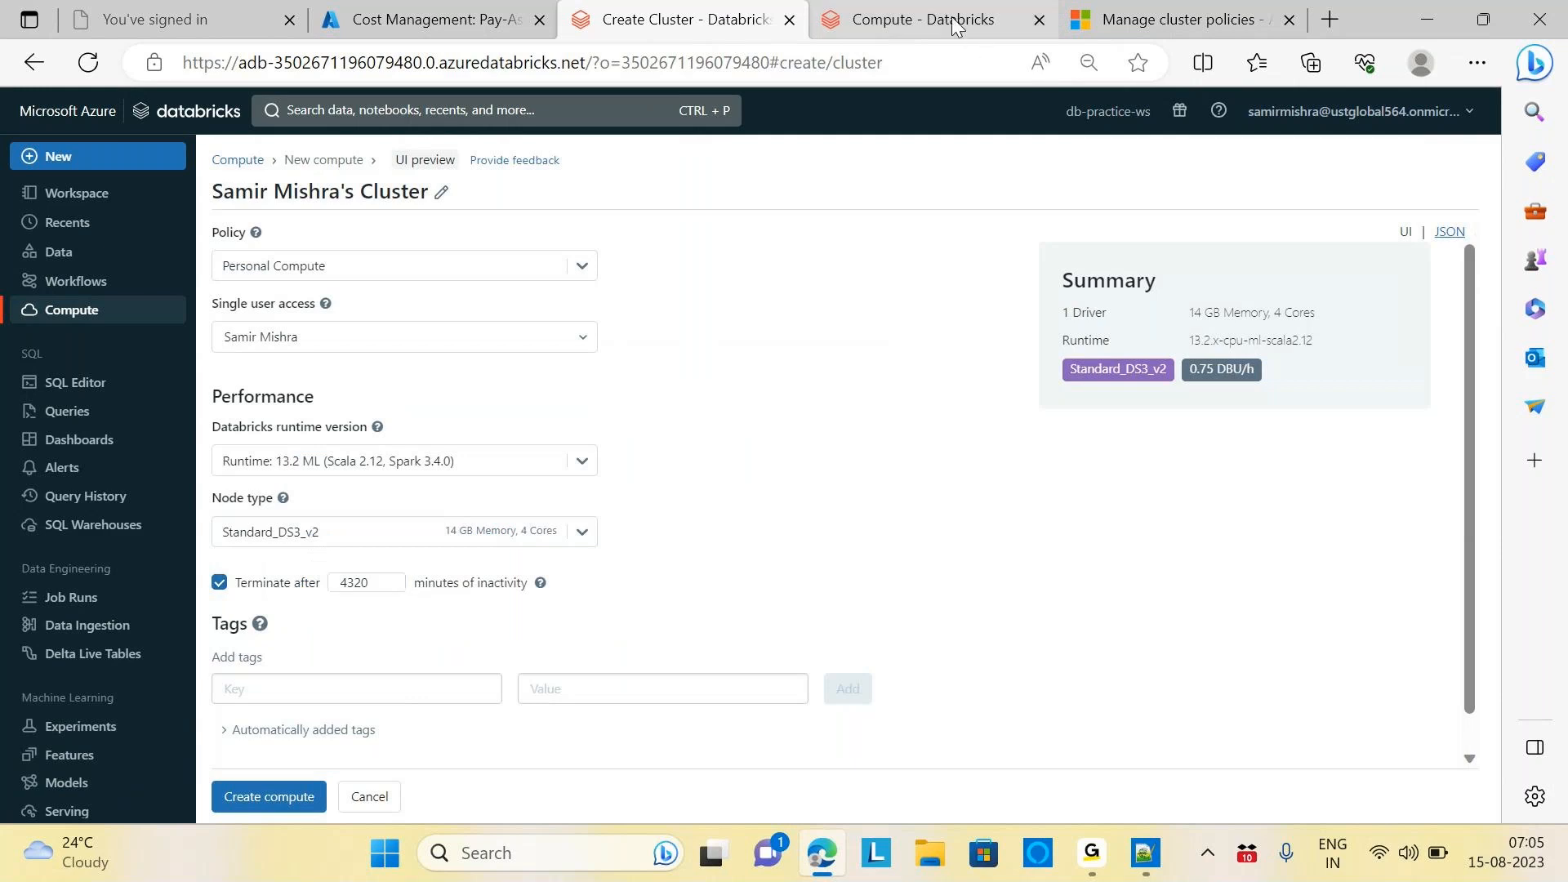
left_click(923, 19)
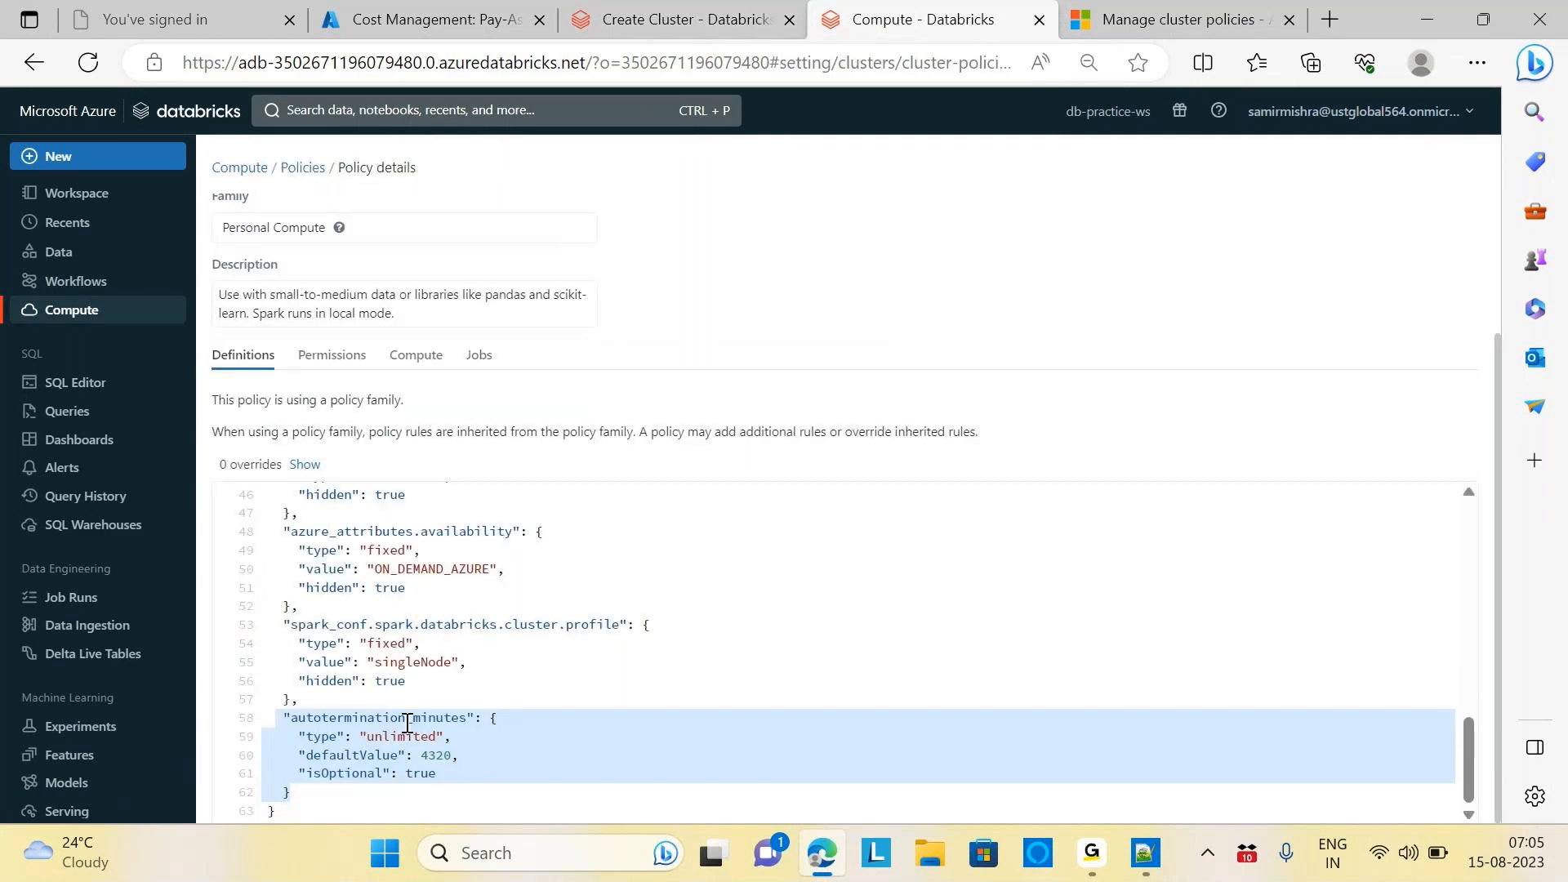
left_click_drag(1498, 558, 1491, 297)
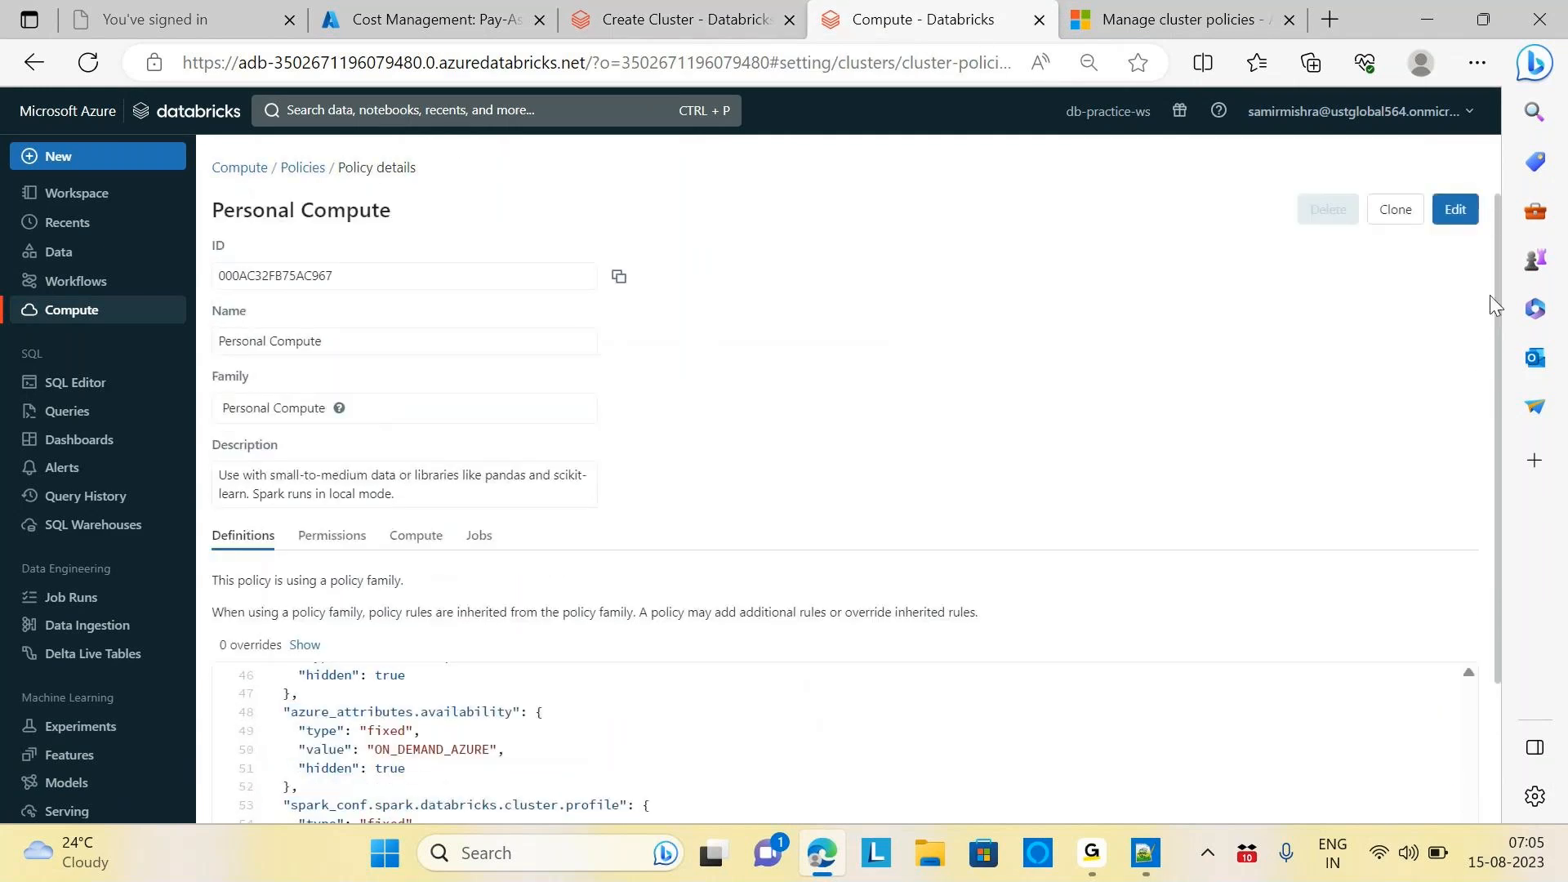
left_click(299, 168)
left_click(1433, 258)
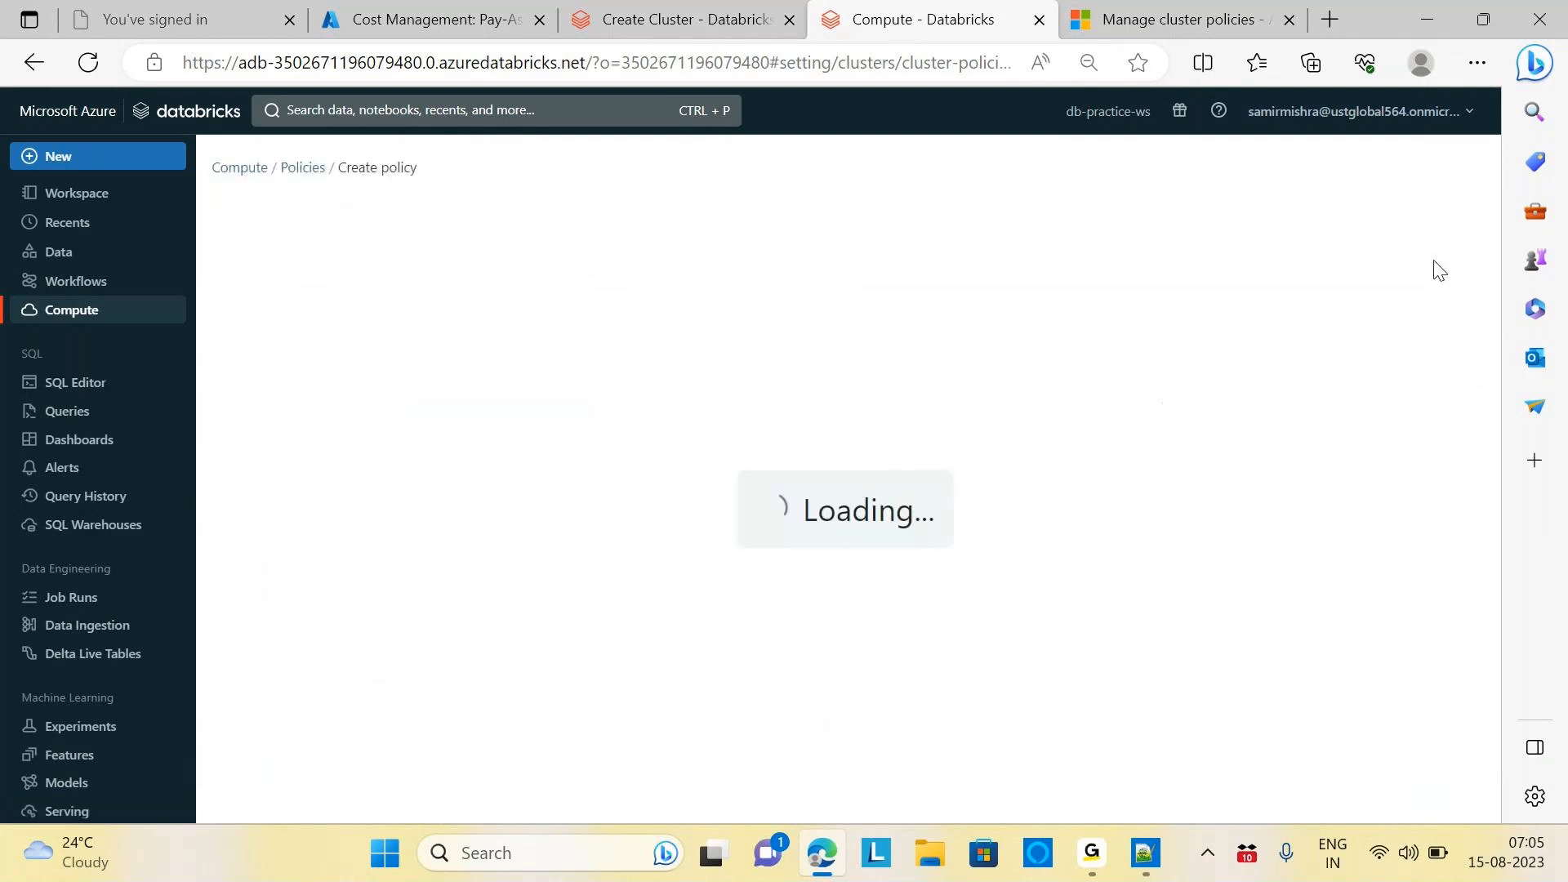
Name the new policy 'Personal Compute Demo' and show the policy family options
left_click(515, 275)
type("P")
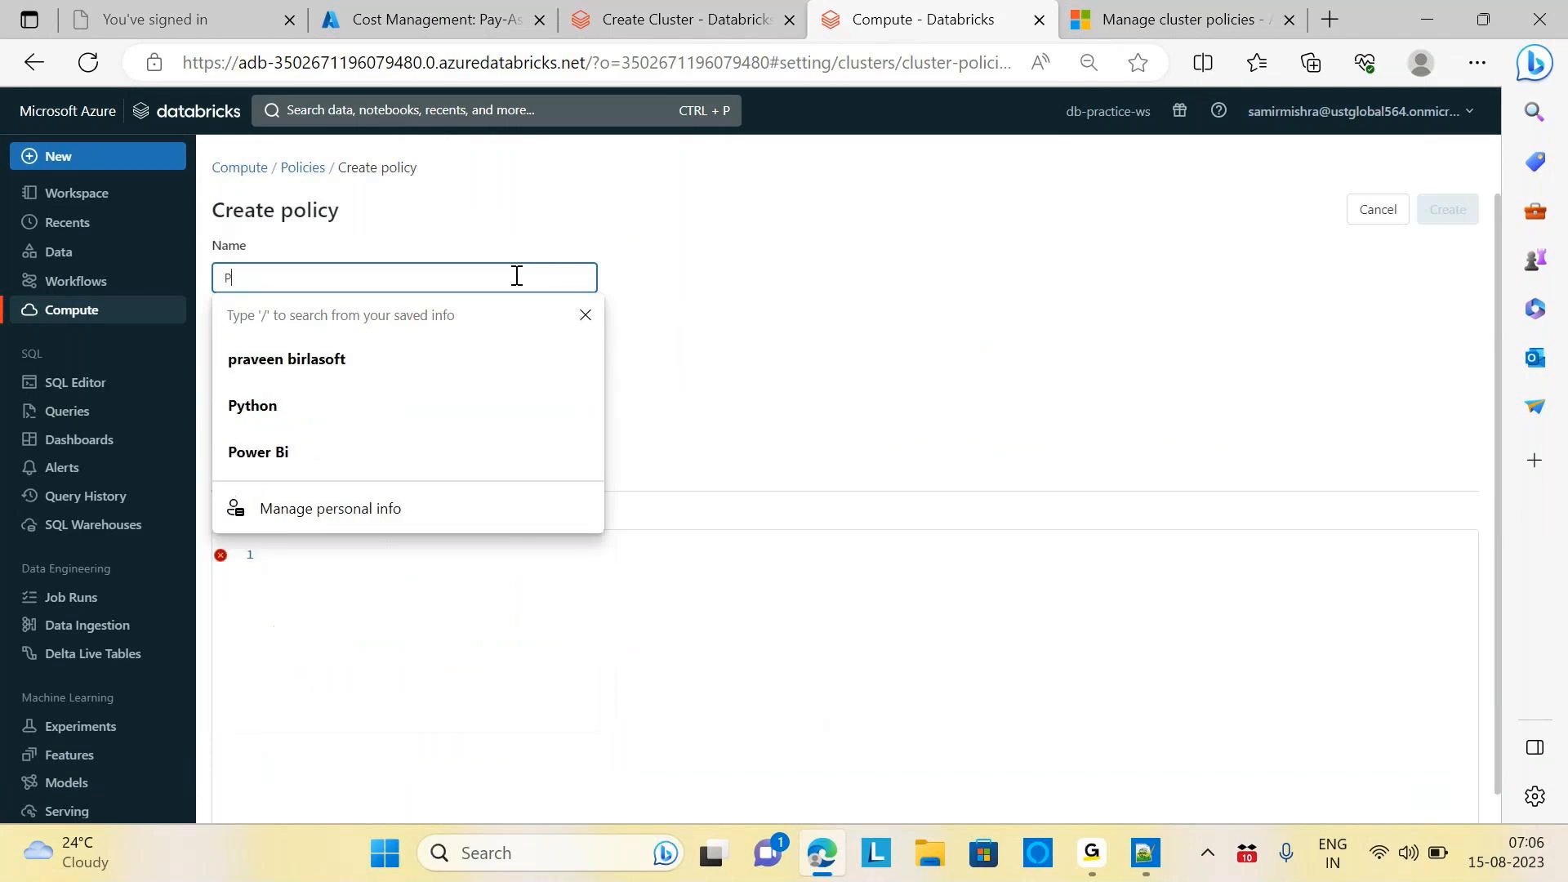
type("ersonal")
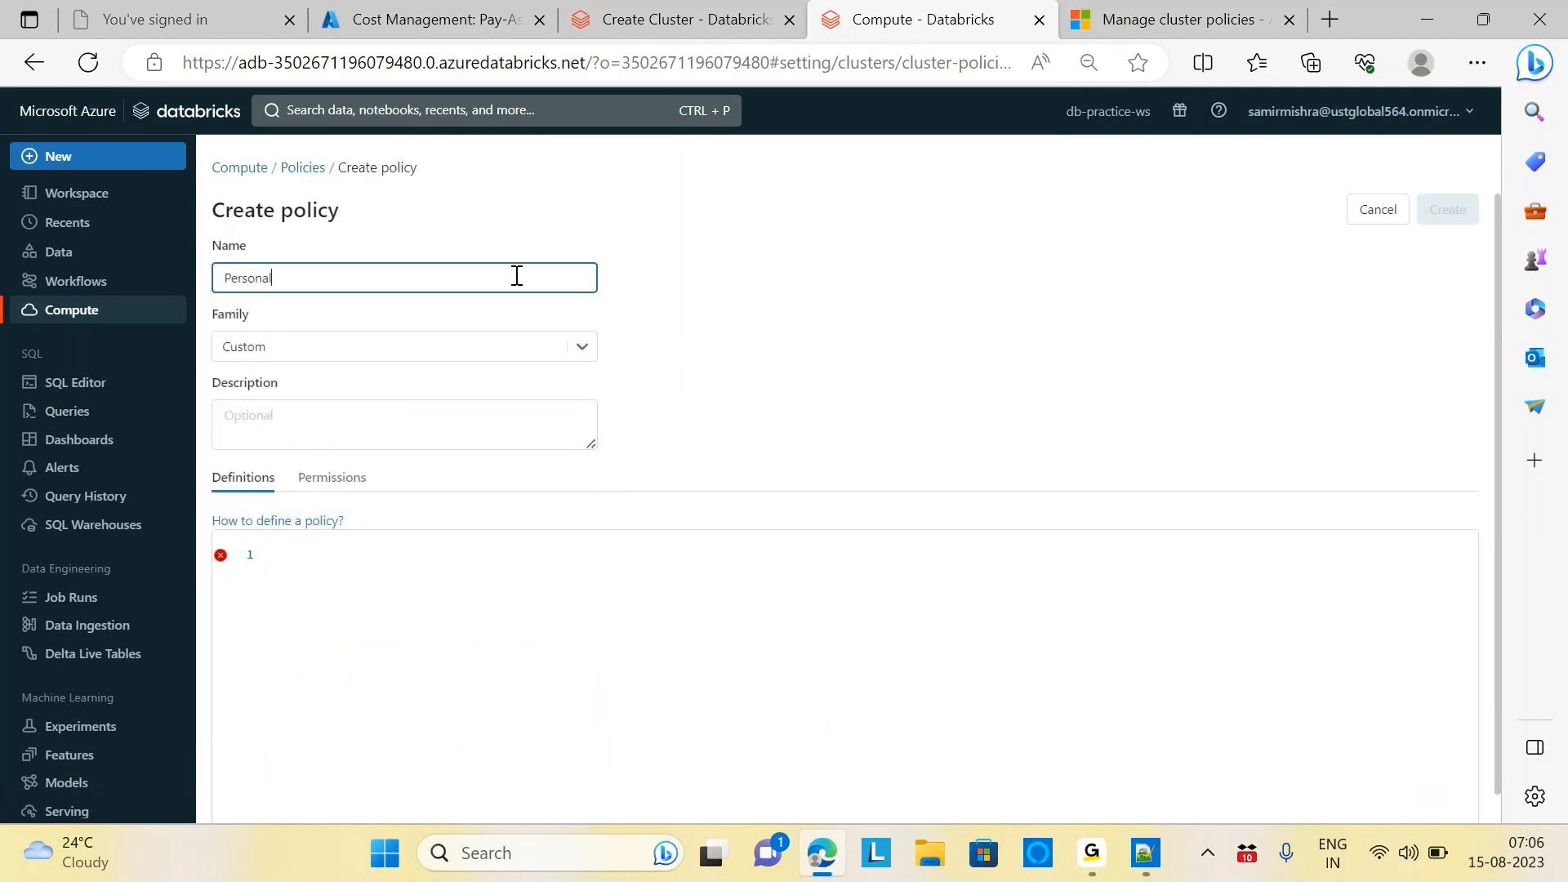
type(" Compurte Demo")
left_click(882, 353)
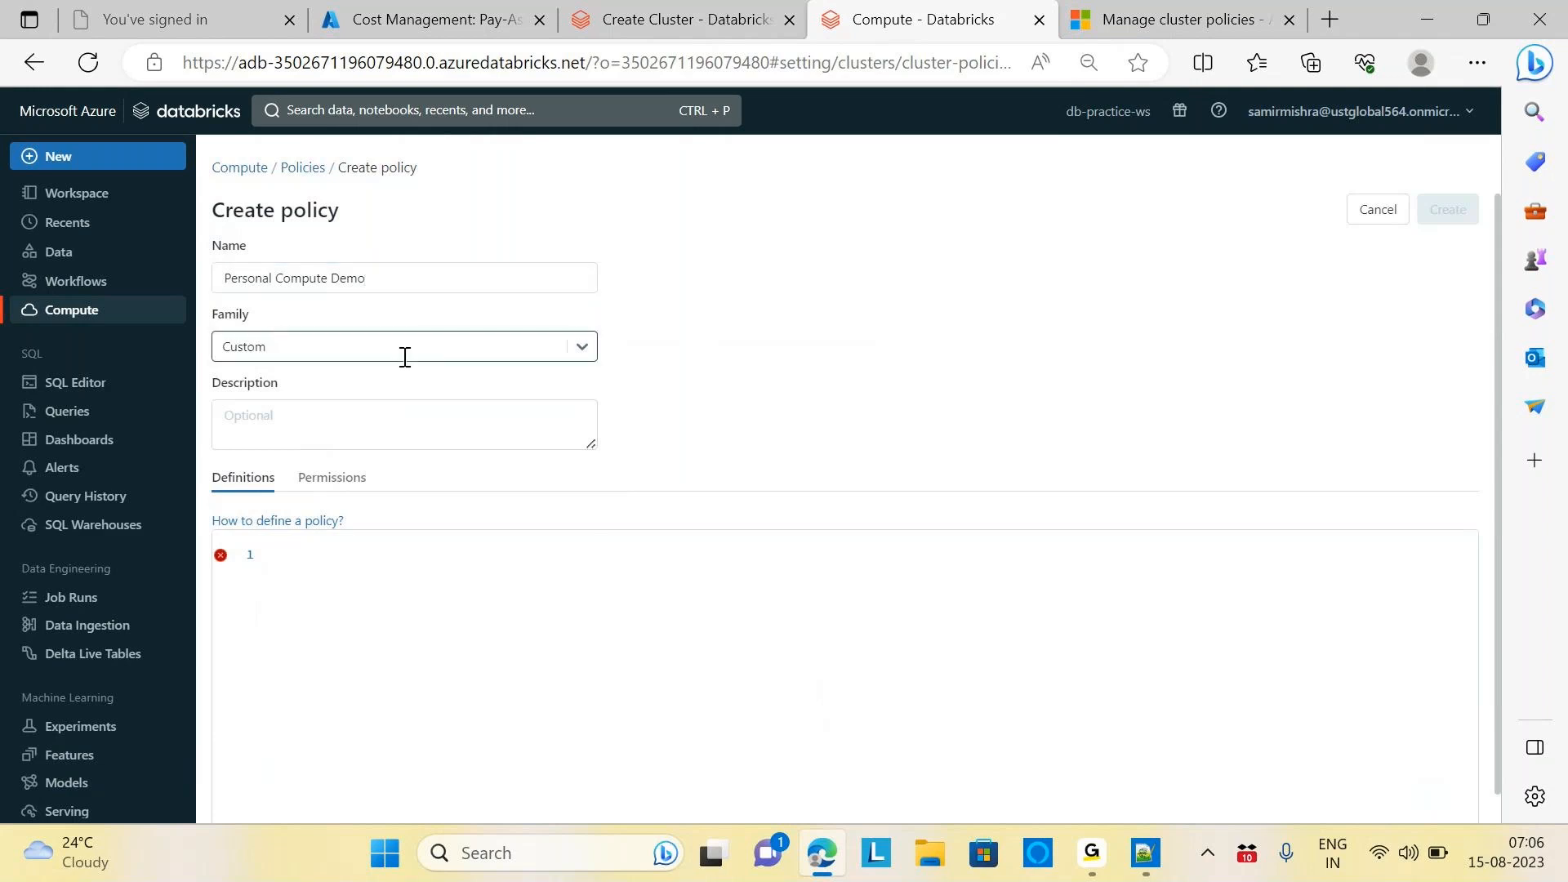
left_click(581, 350)
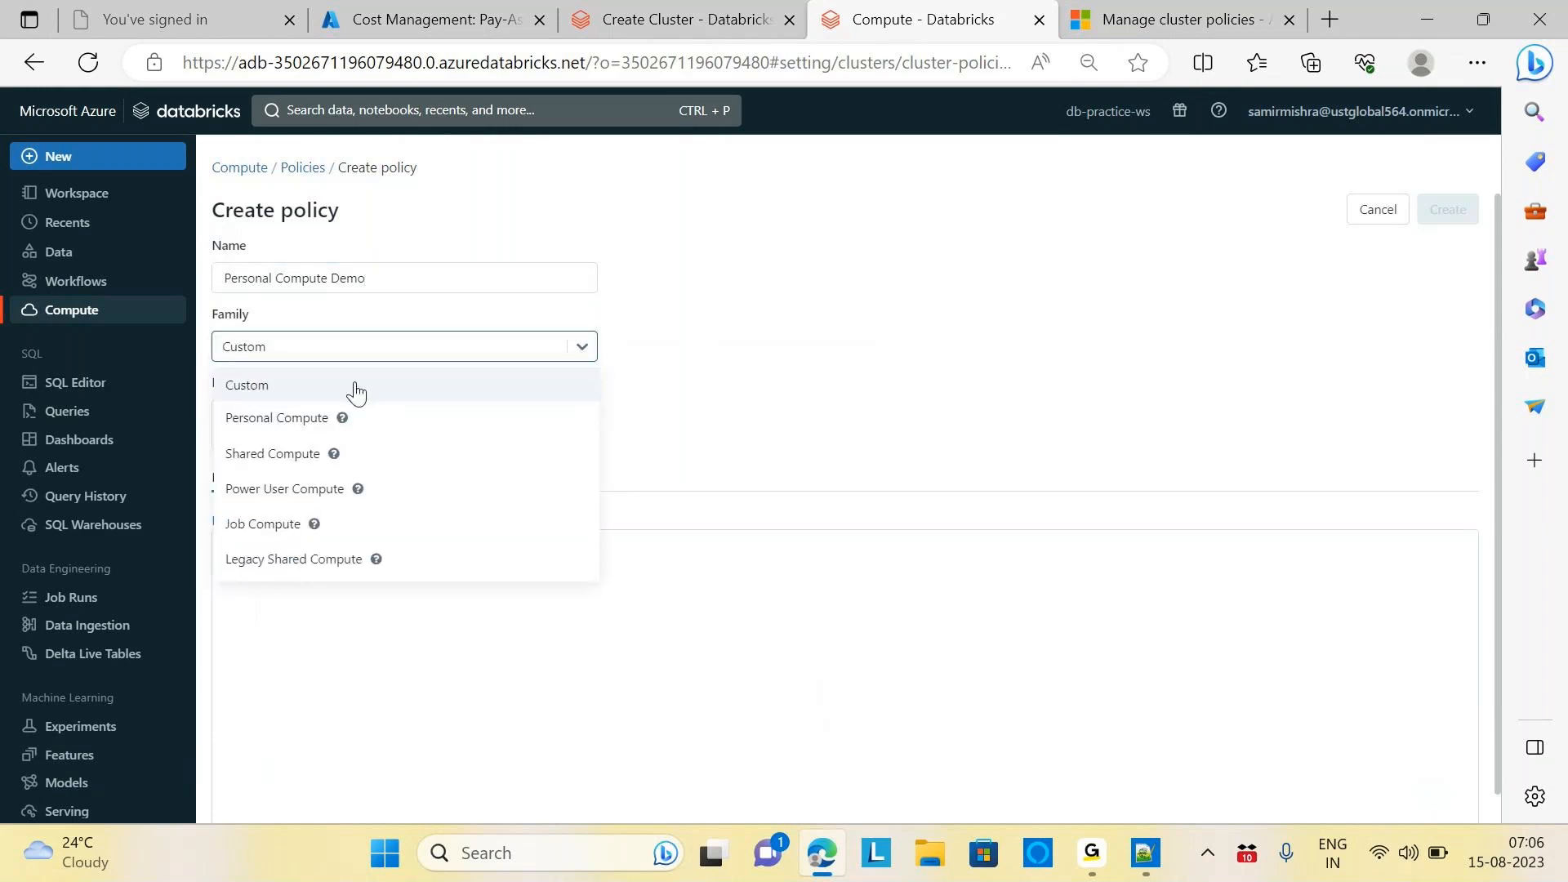
Choose the Personal Compute family and look through its inherited JSON definition
left_click(270, 424)
left_click(271, 422)
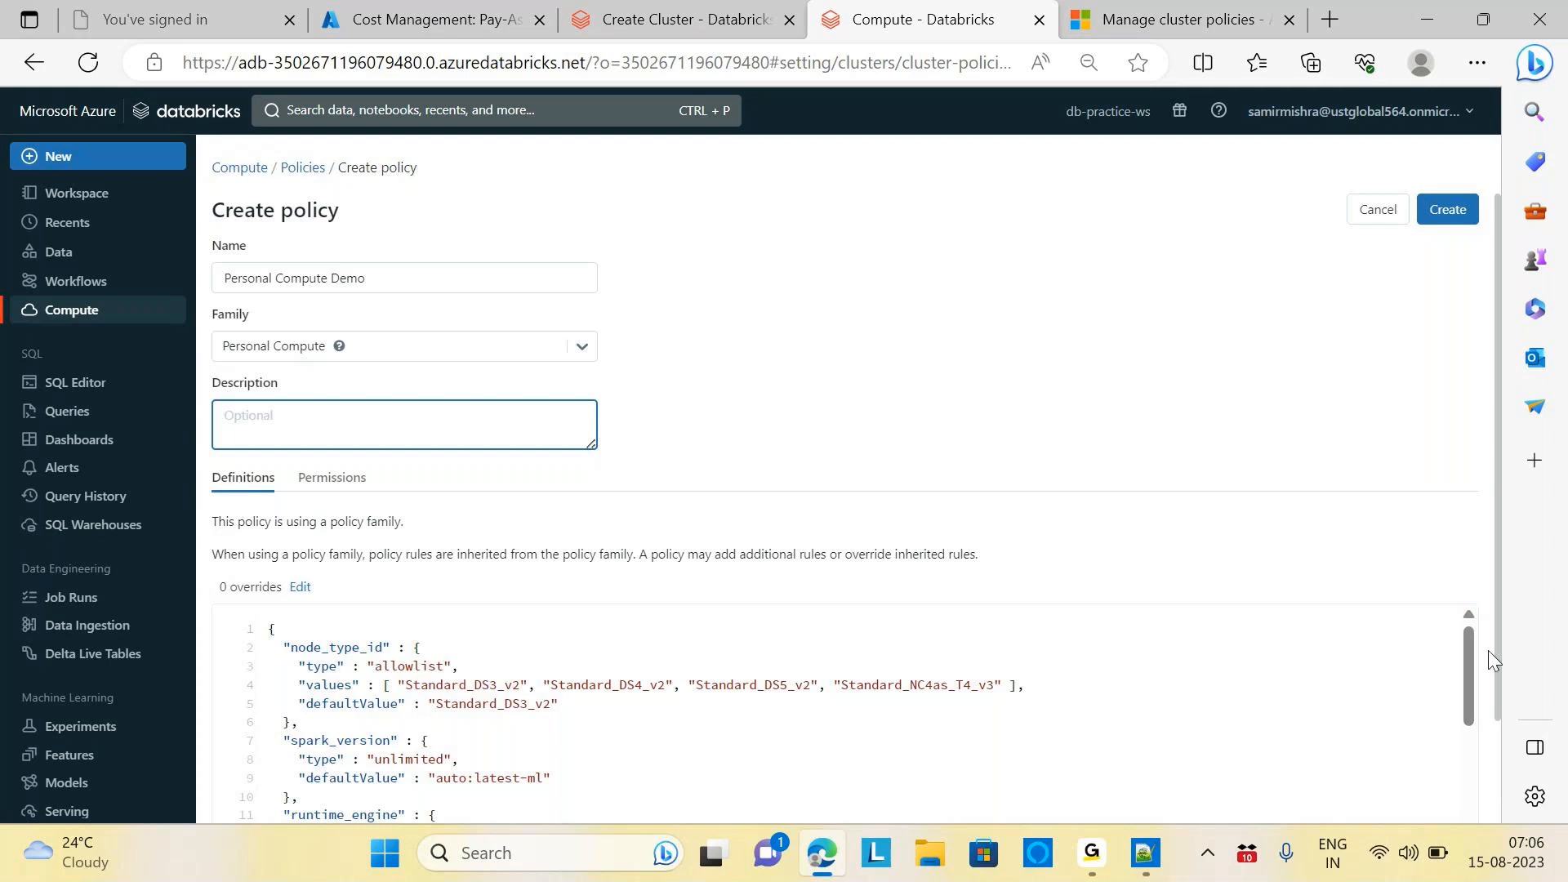
left_click_drag(1495, 440, 1523, 627)
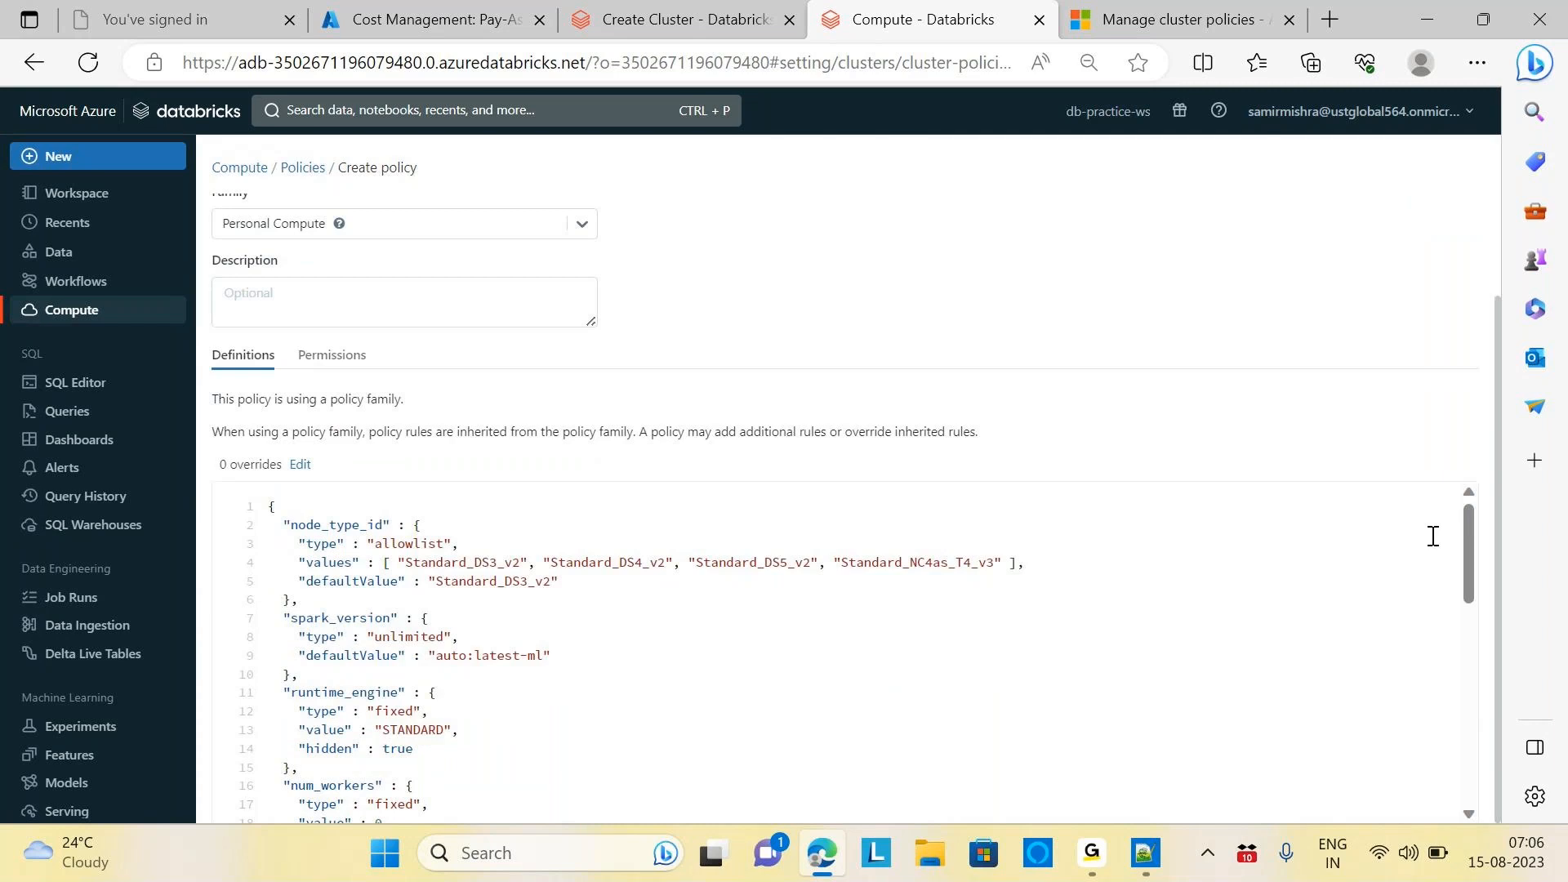
key("ctrl+a")
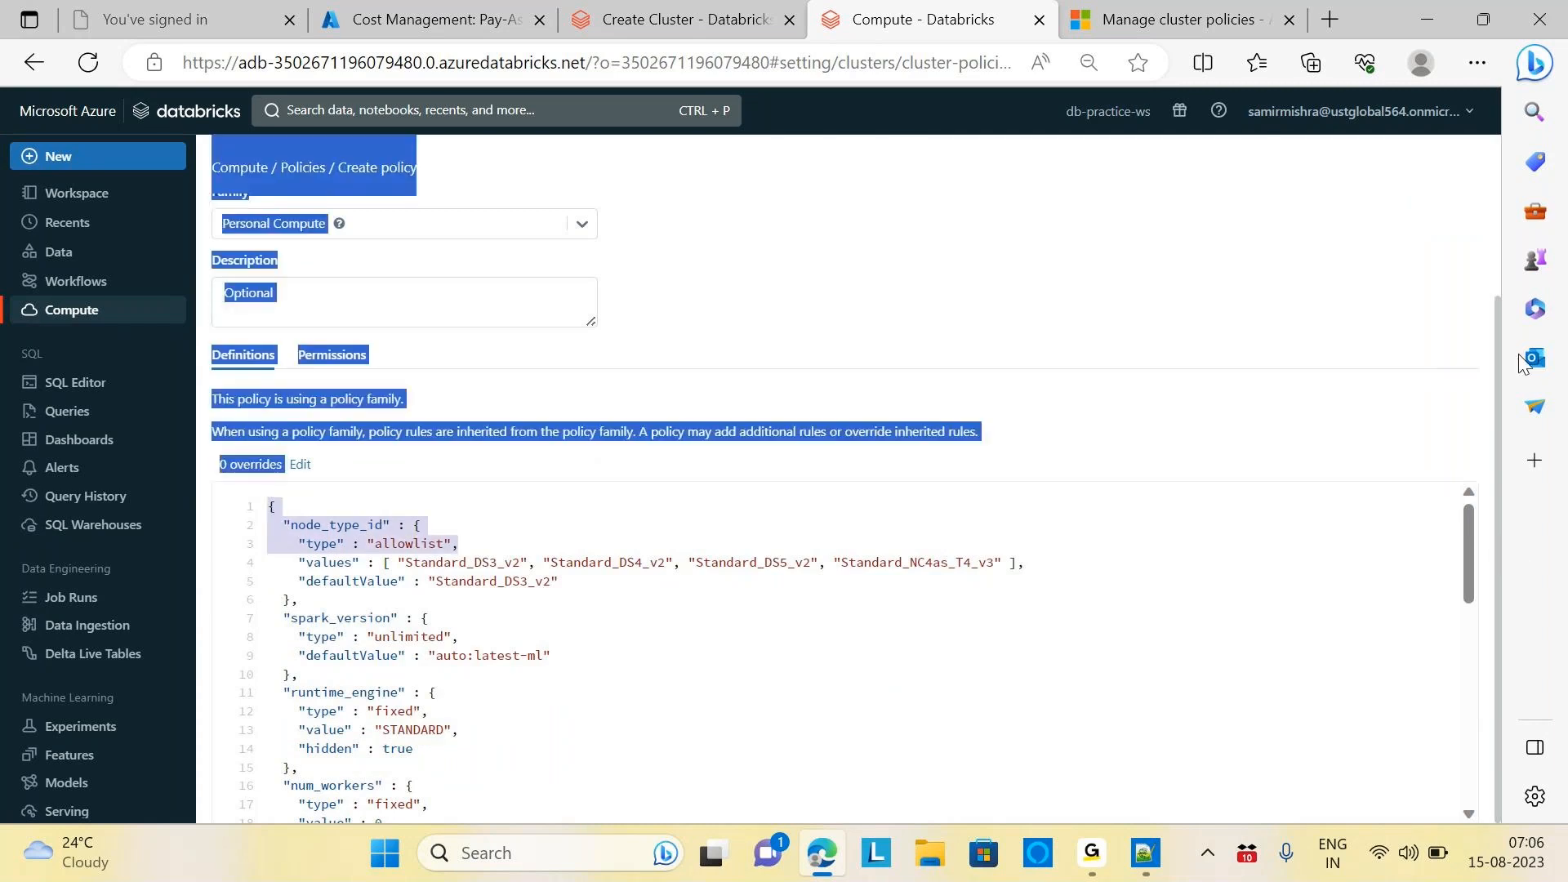
left_click(1311, 333)
left_click_drag(1496, 400, 1501, 275)
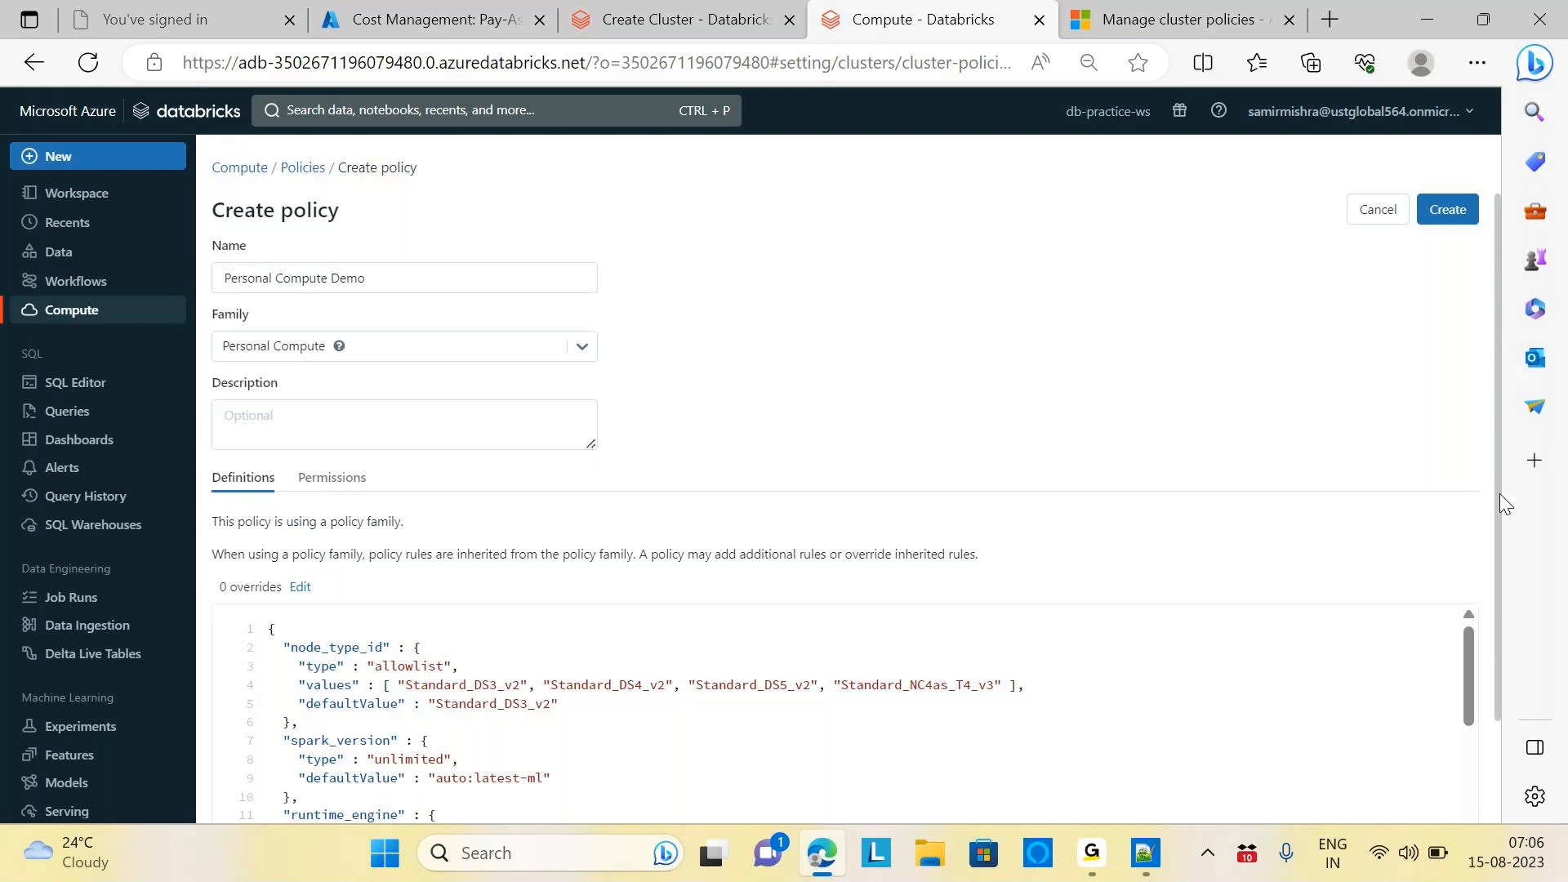
left_click_drag(1499, 493, 1515, 613)
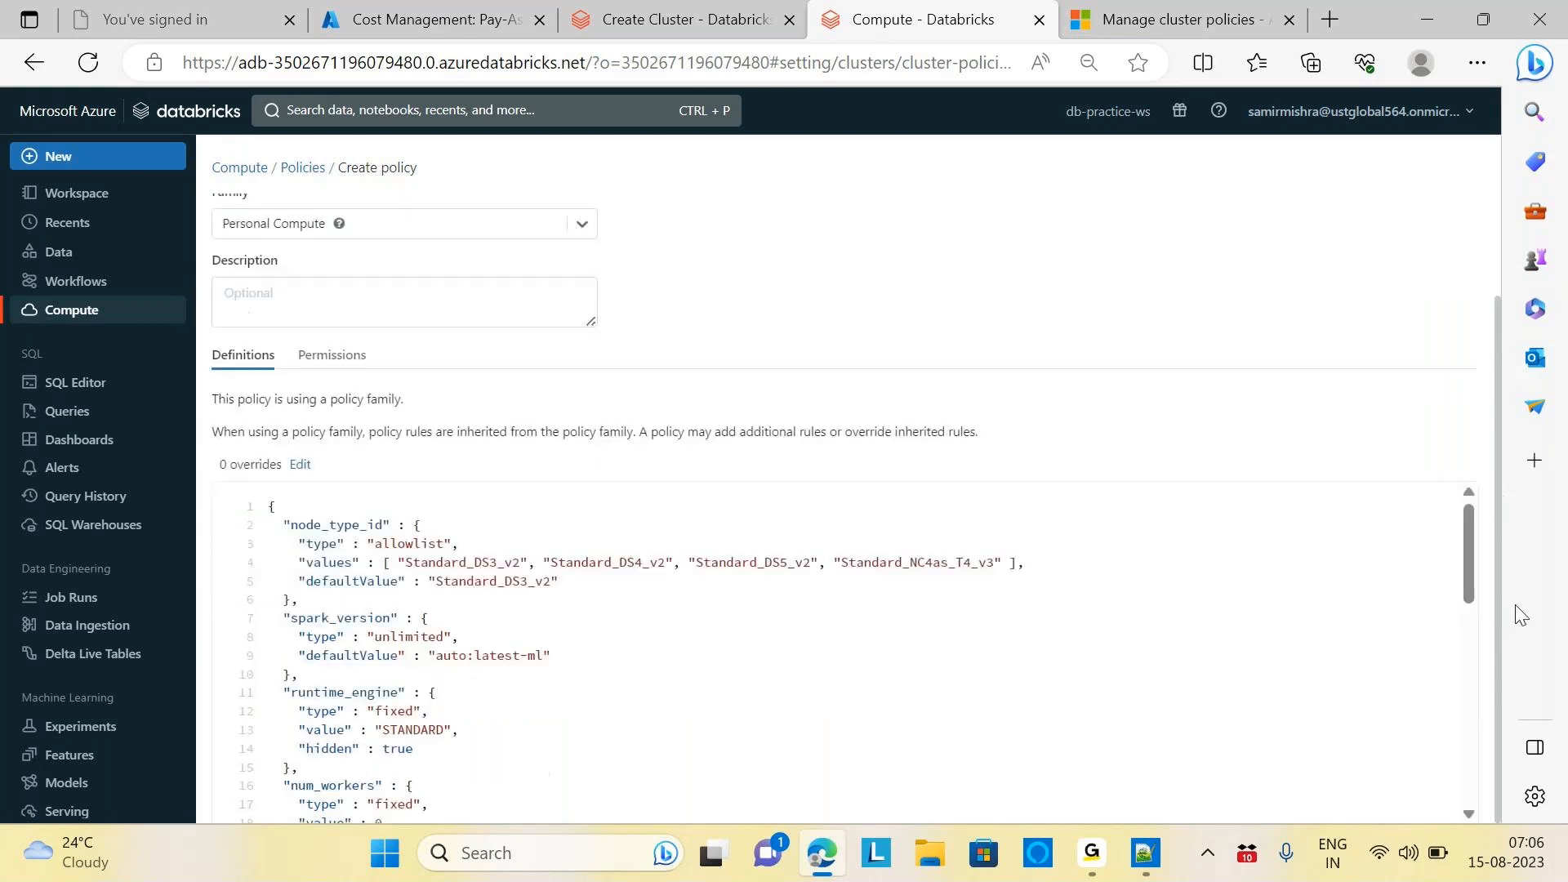
left_click(301, 465)
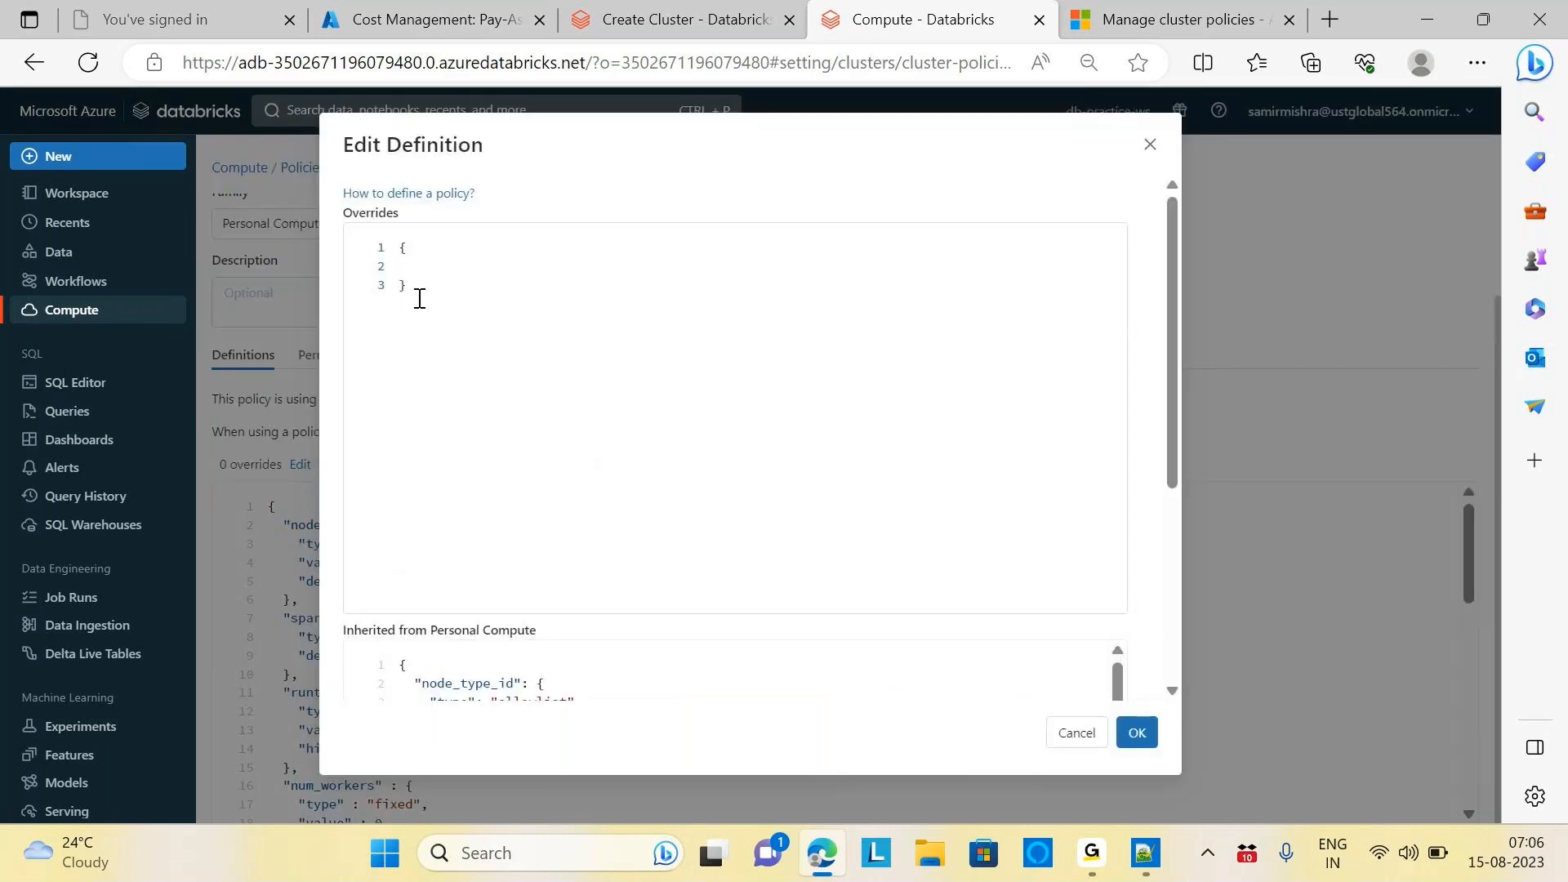
left_click_drag(420, 293, 395, 245)
key("BackSpace")
key("ctrl+v")
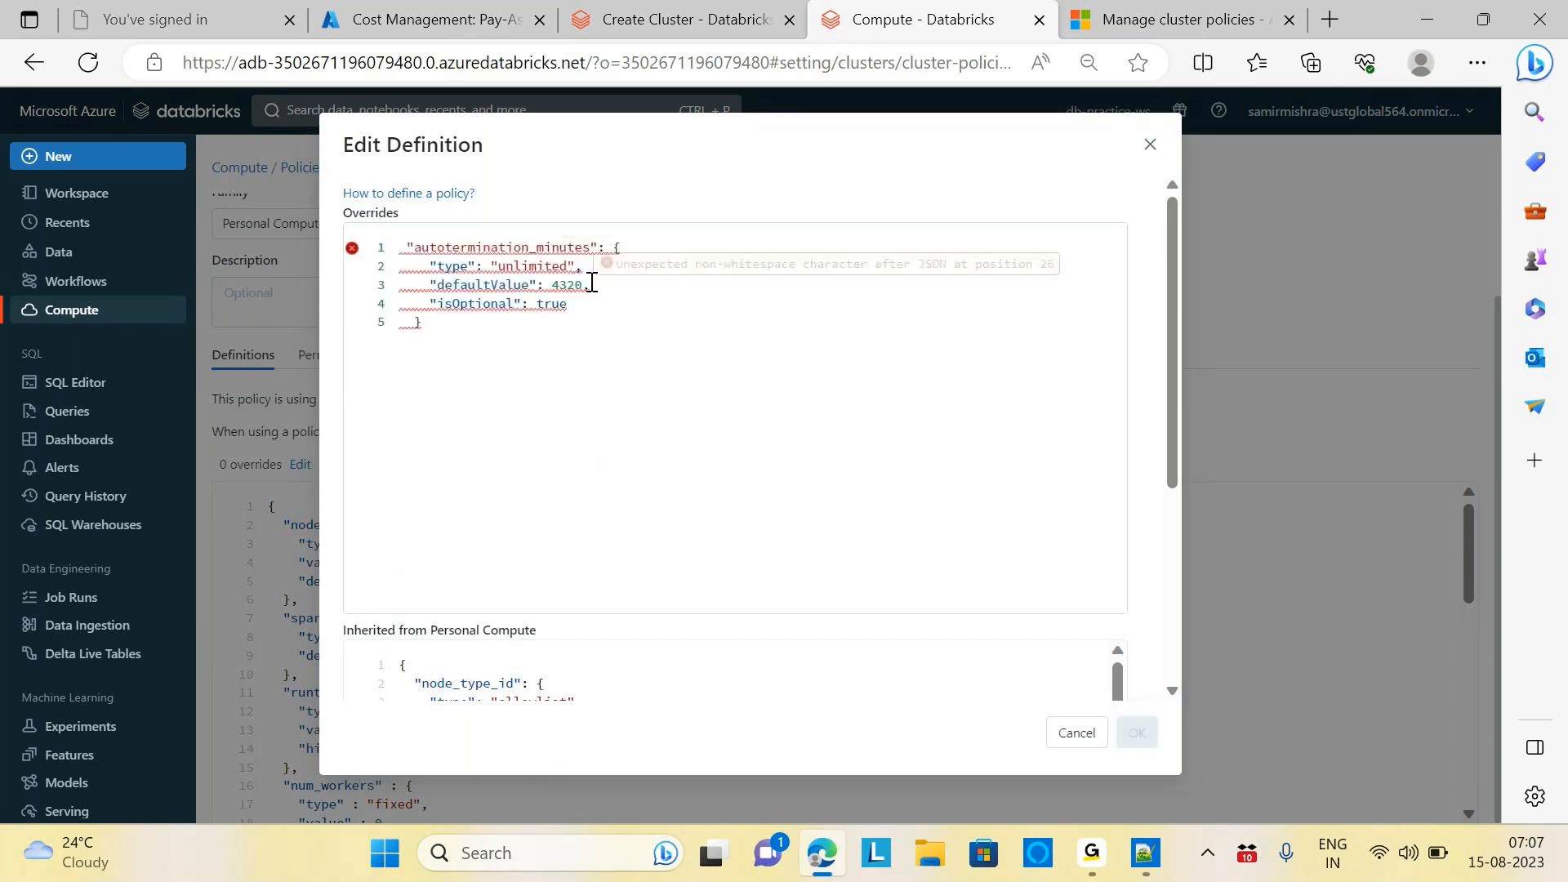
left_click(583, 291)
key("BackSpace")
key("BackSpace")
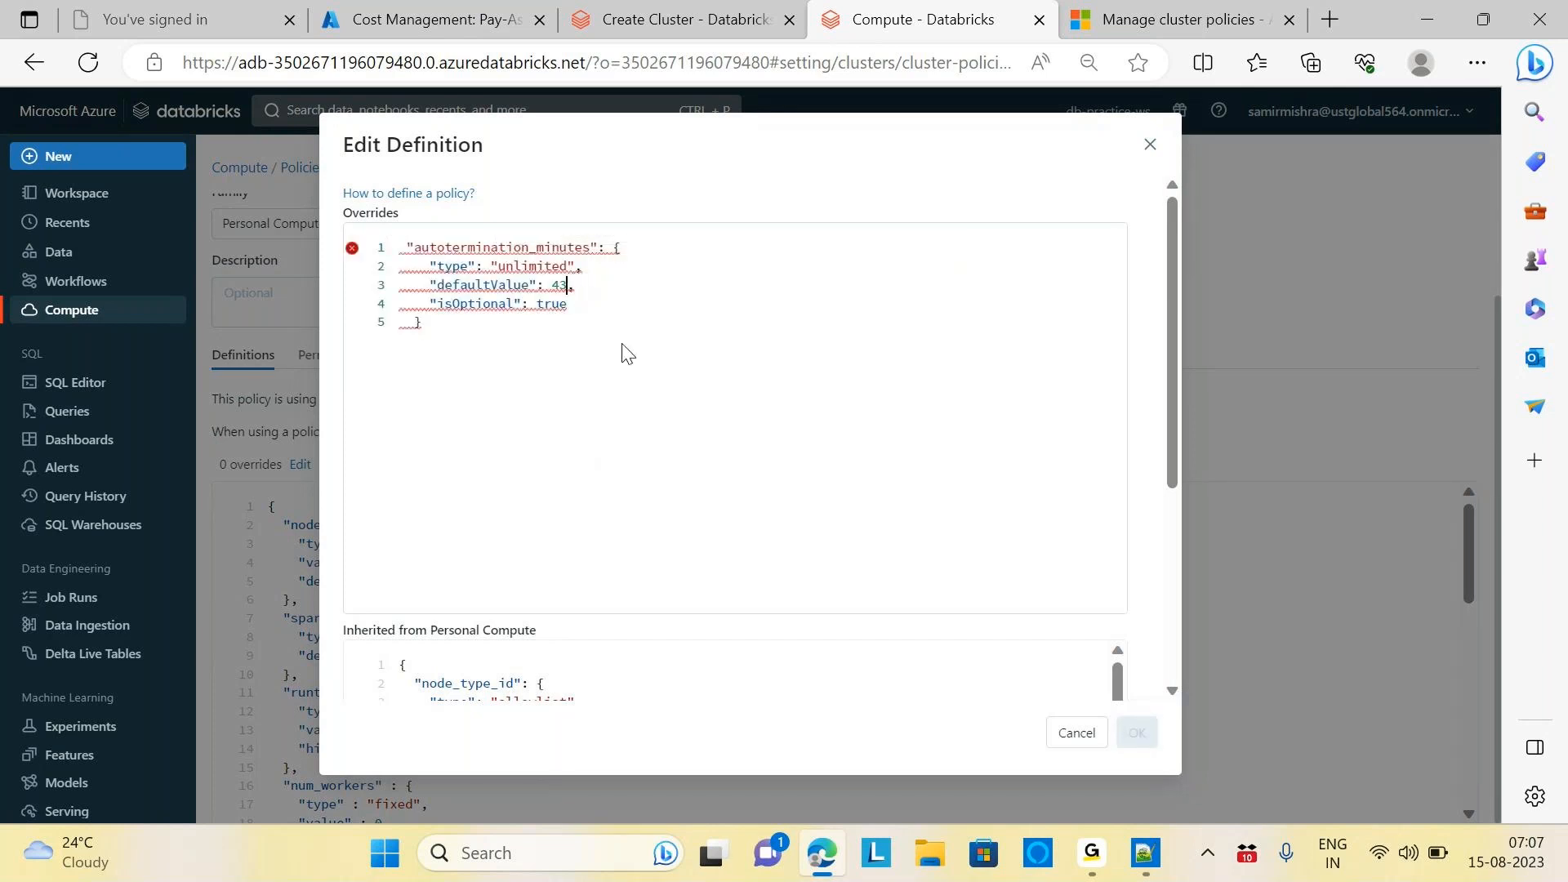
key("BackSpace")
key("BackSpace")
type("20")
left_click(408, 249)
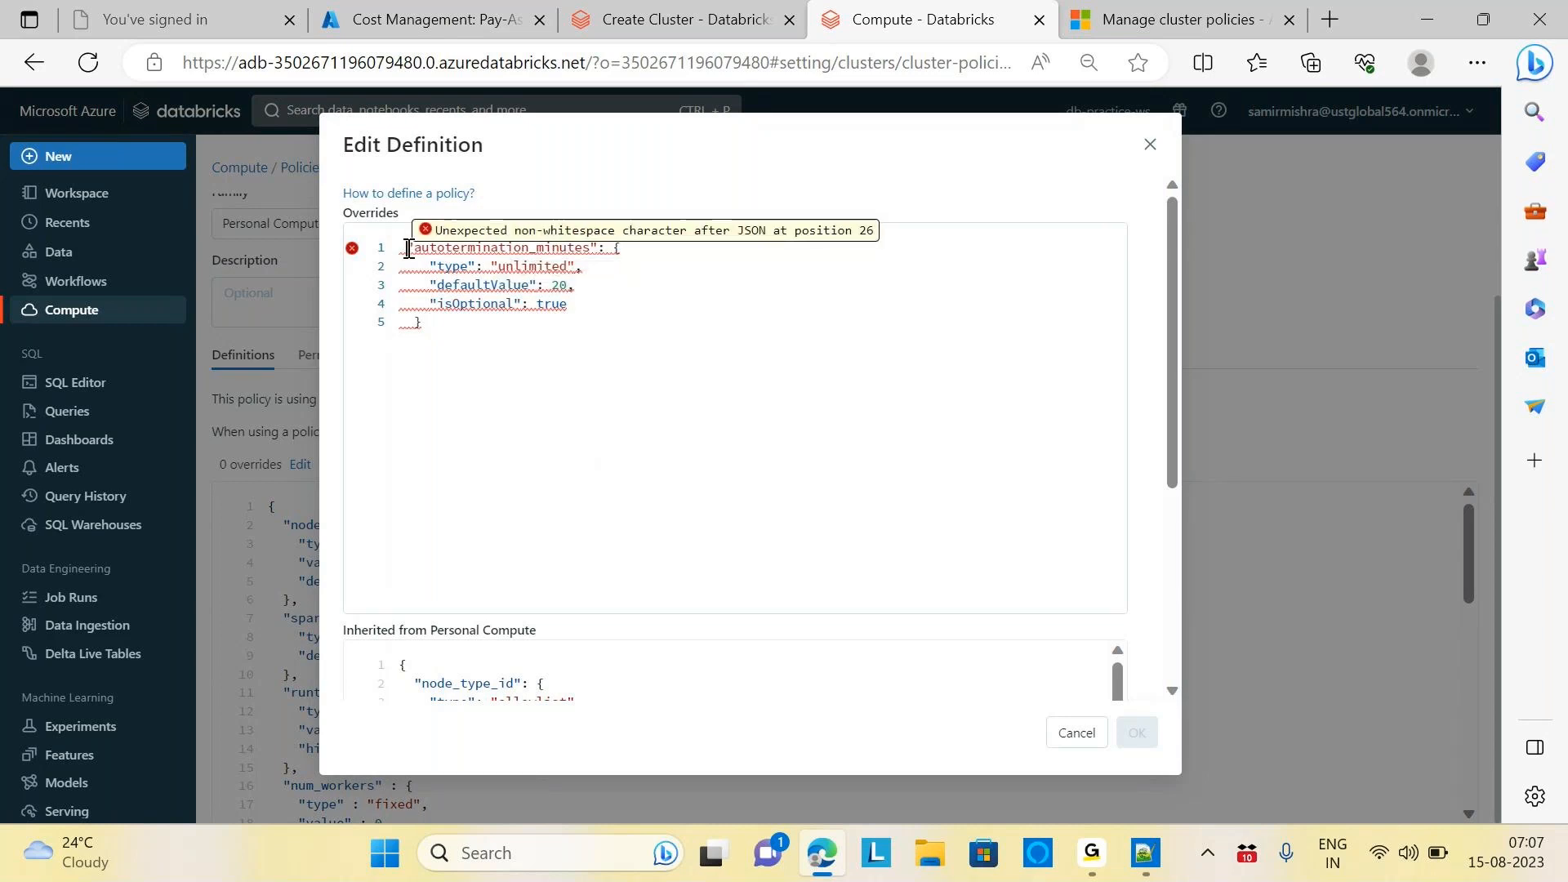
type("{")
left_click(813, 472)
left_click_drag(1177, 336, 1208, 624)
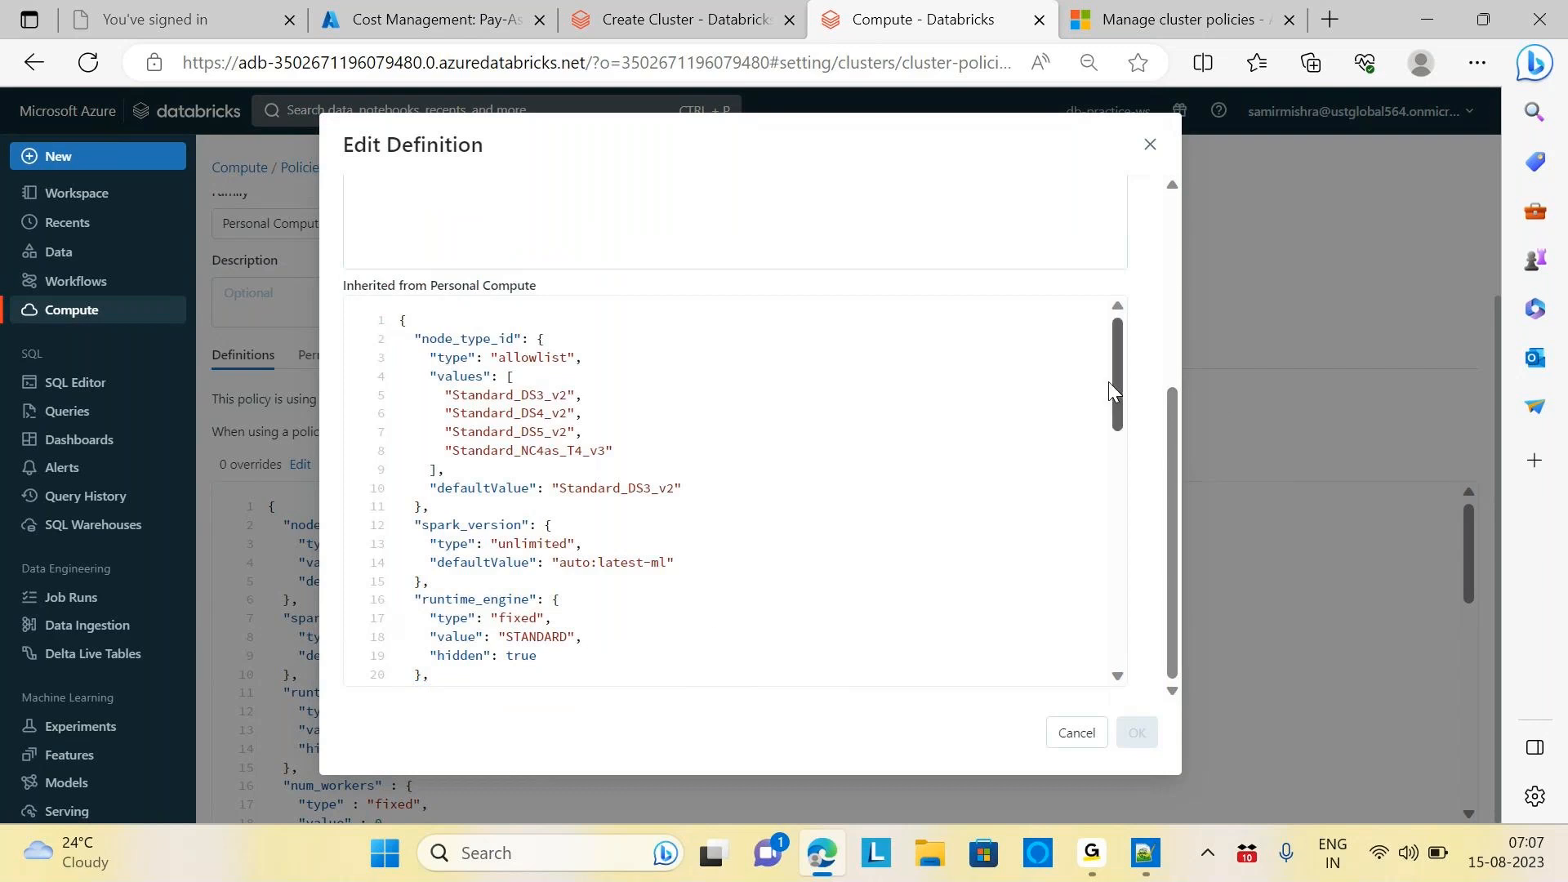
left_click_drag(1119, 390, 1130, 609)
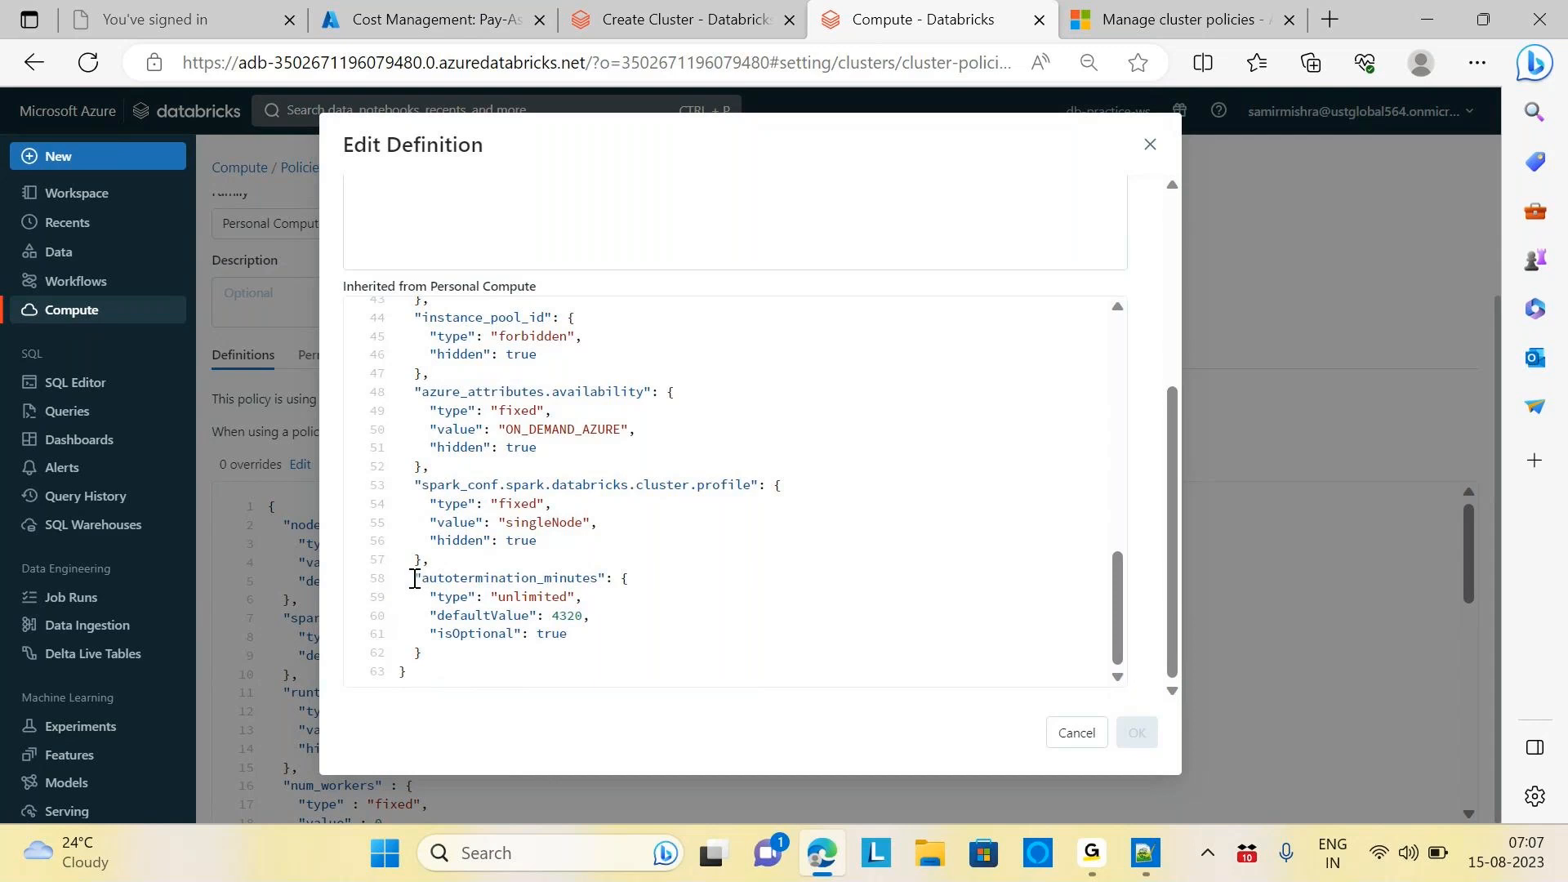
left_click_drag(414, 578, 426, 654)
key("ctrl+c")
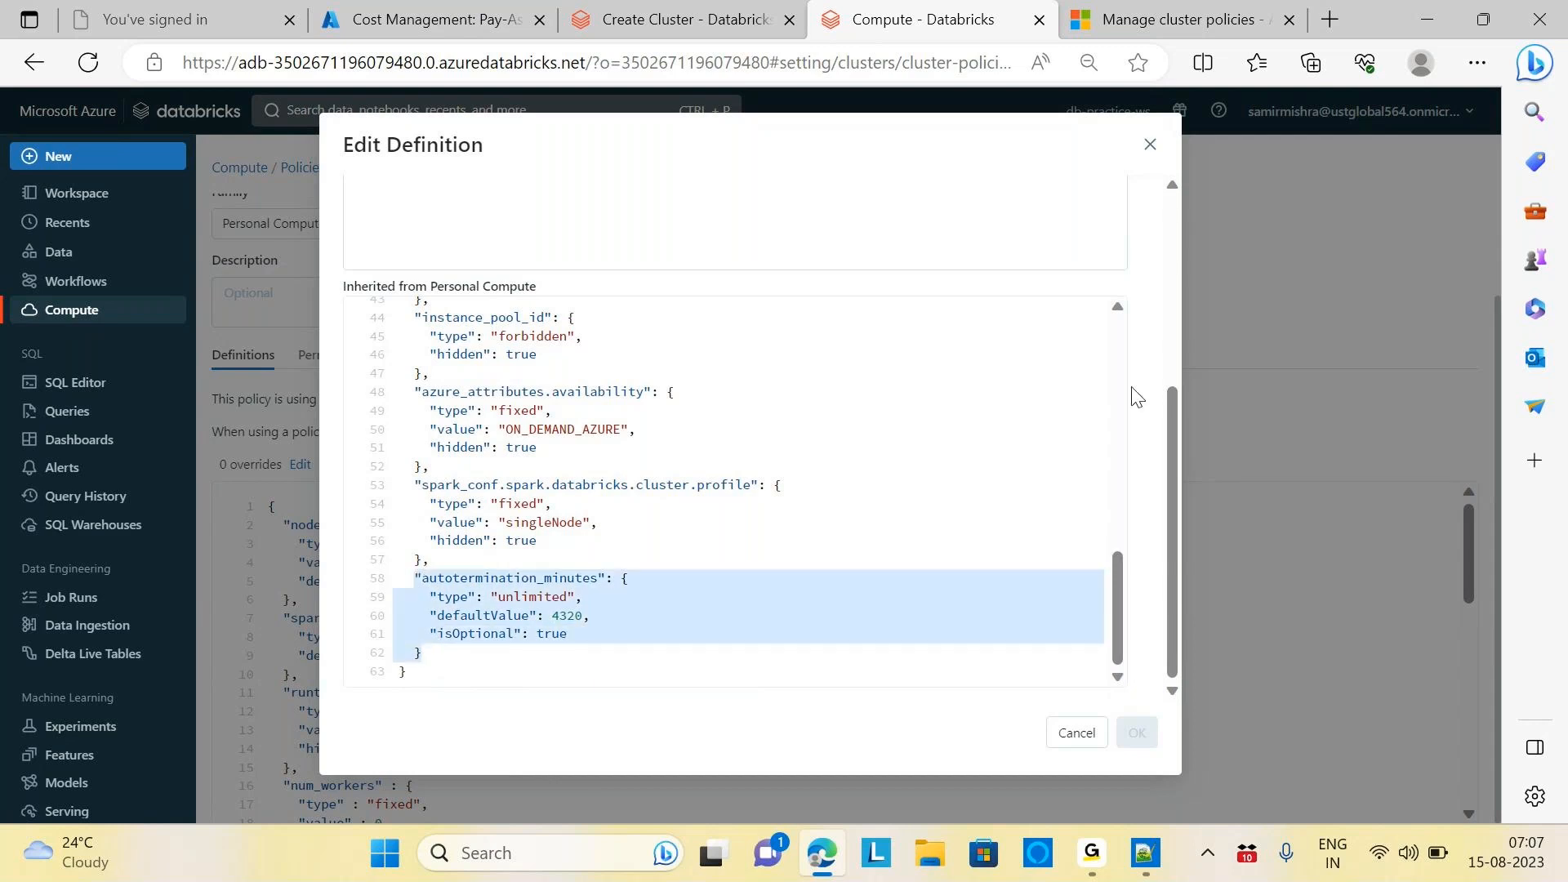
left_click_drag(1174, 443, 1166, 227)
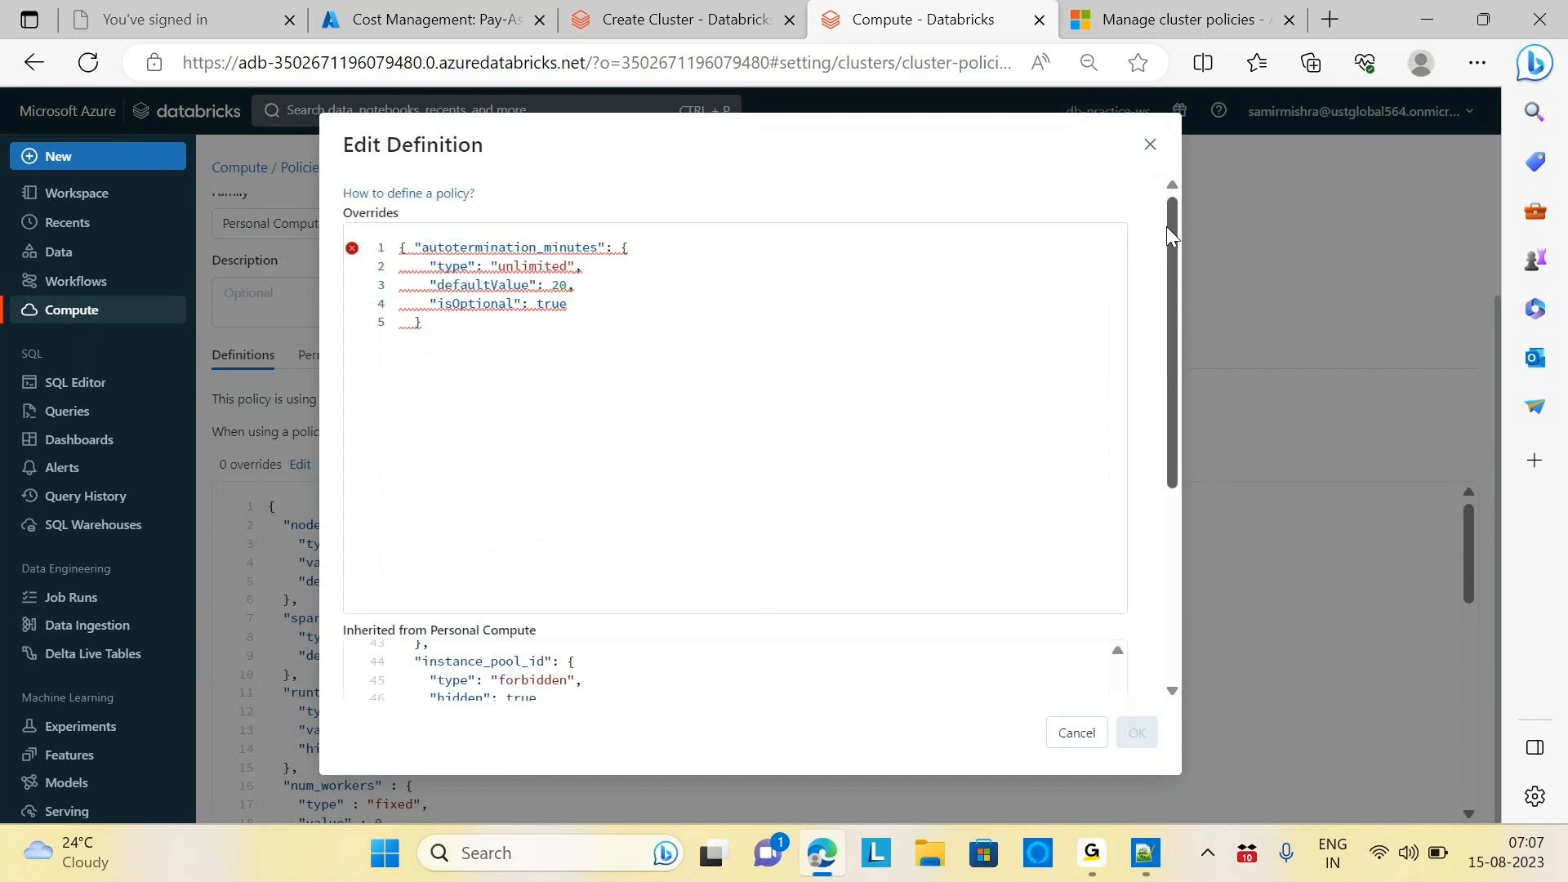
left_click(460, 324)
key("ctrl+a")
key("ctrl+v")
left_click(585, 284)
key("BackSpace")
key("BackSpace")
key("BackSpace")
type("20")
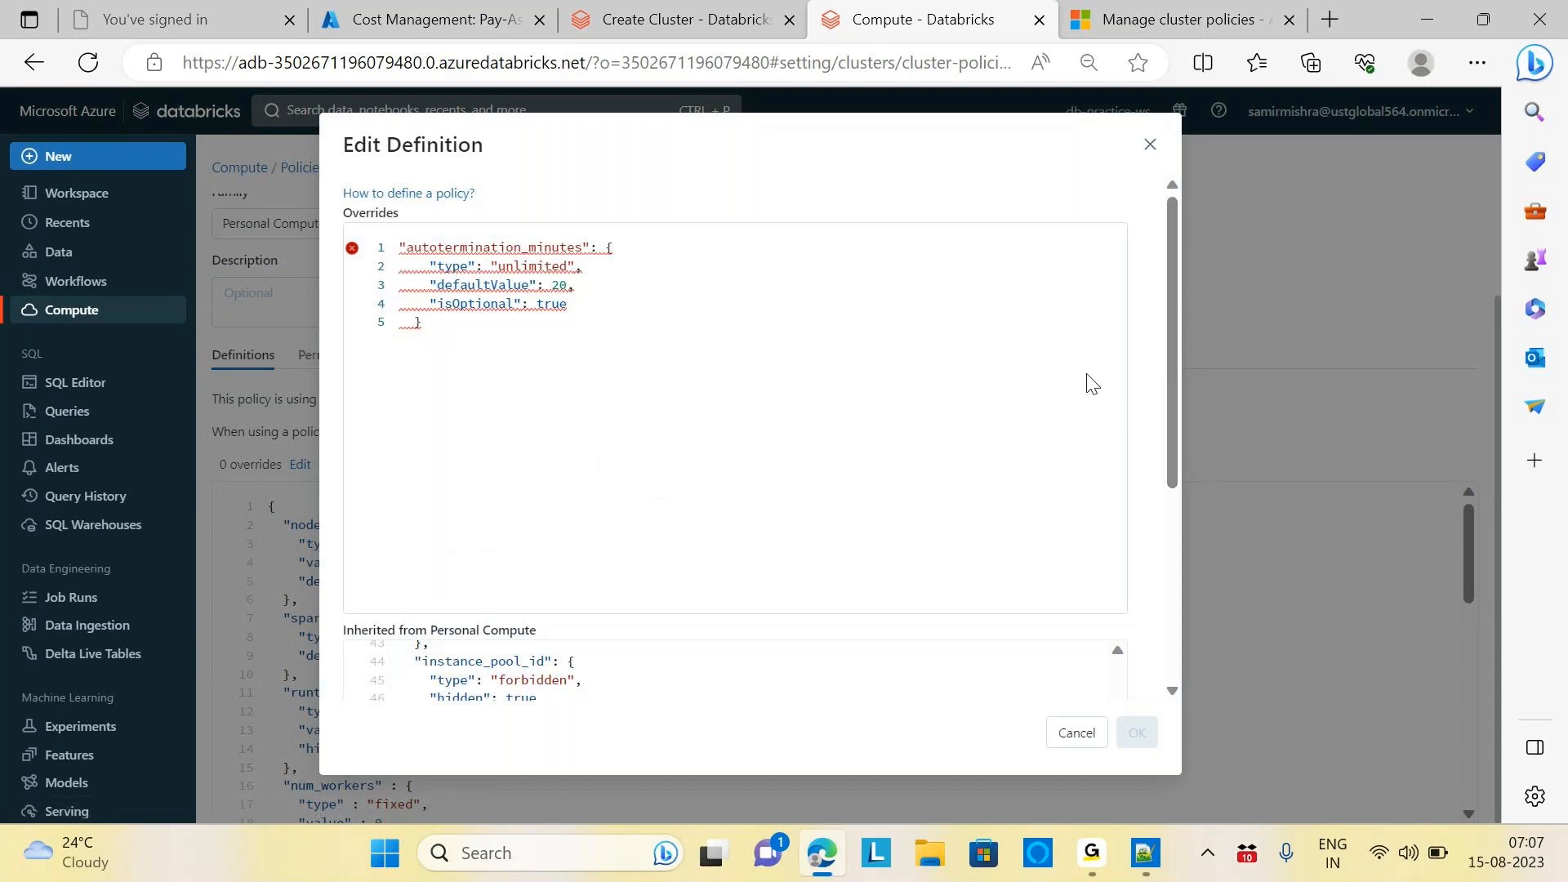
left_click_drag(1173, 334, 1191, 552)
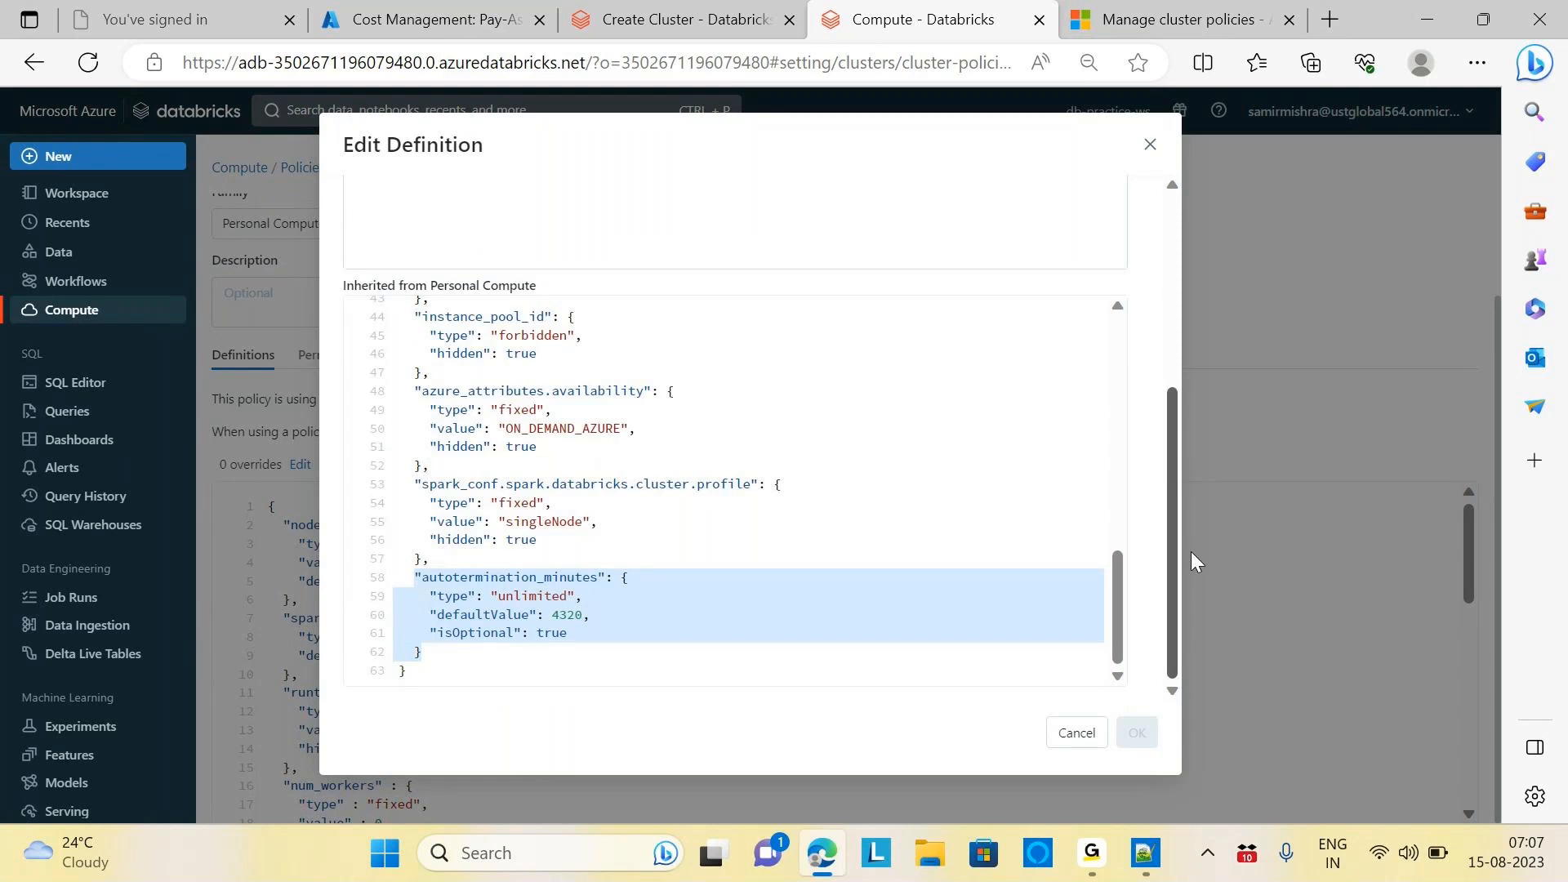
left_click_drag(1190, 551, 1155, 294)
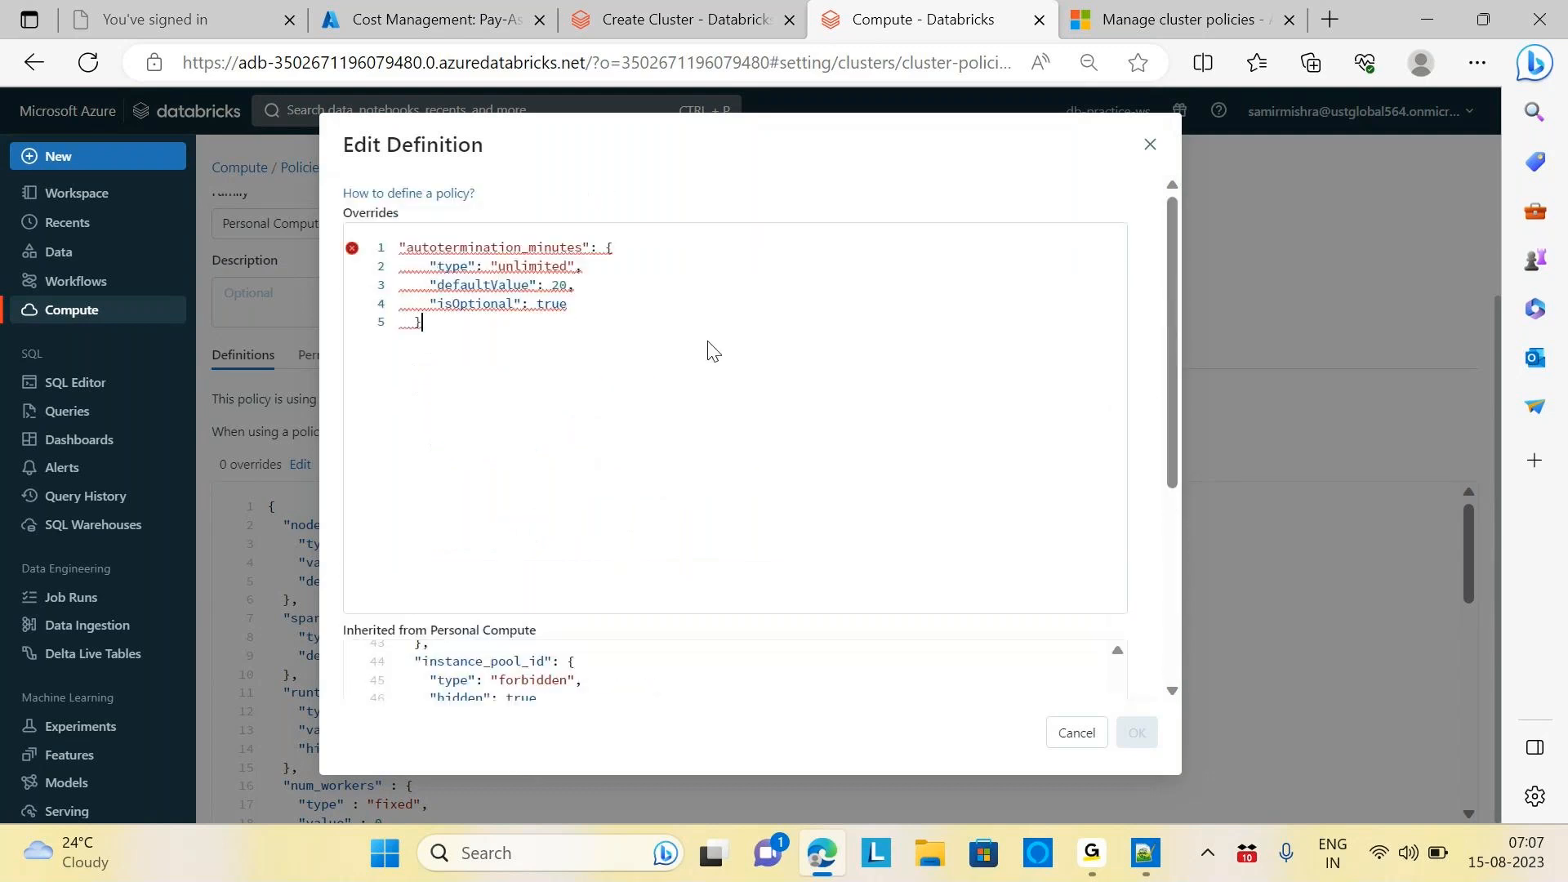
left_click_drag(393, 248, 421, 362)
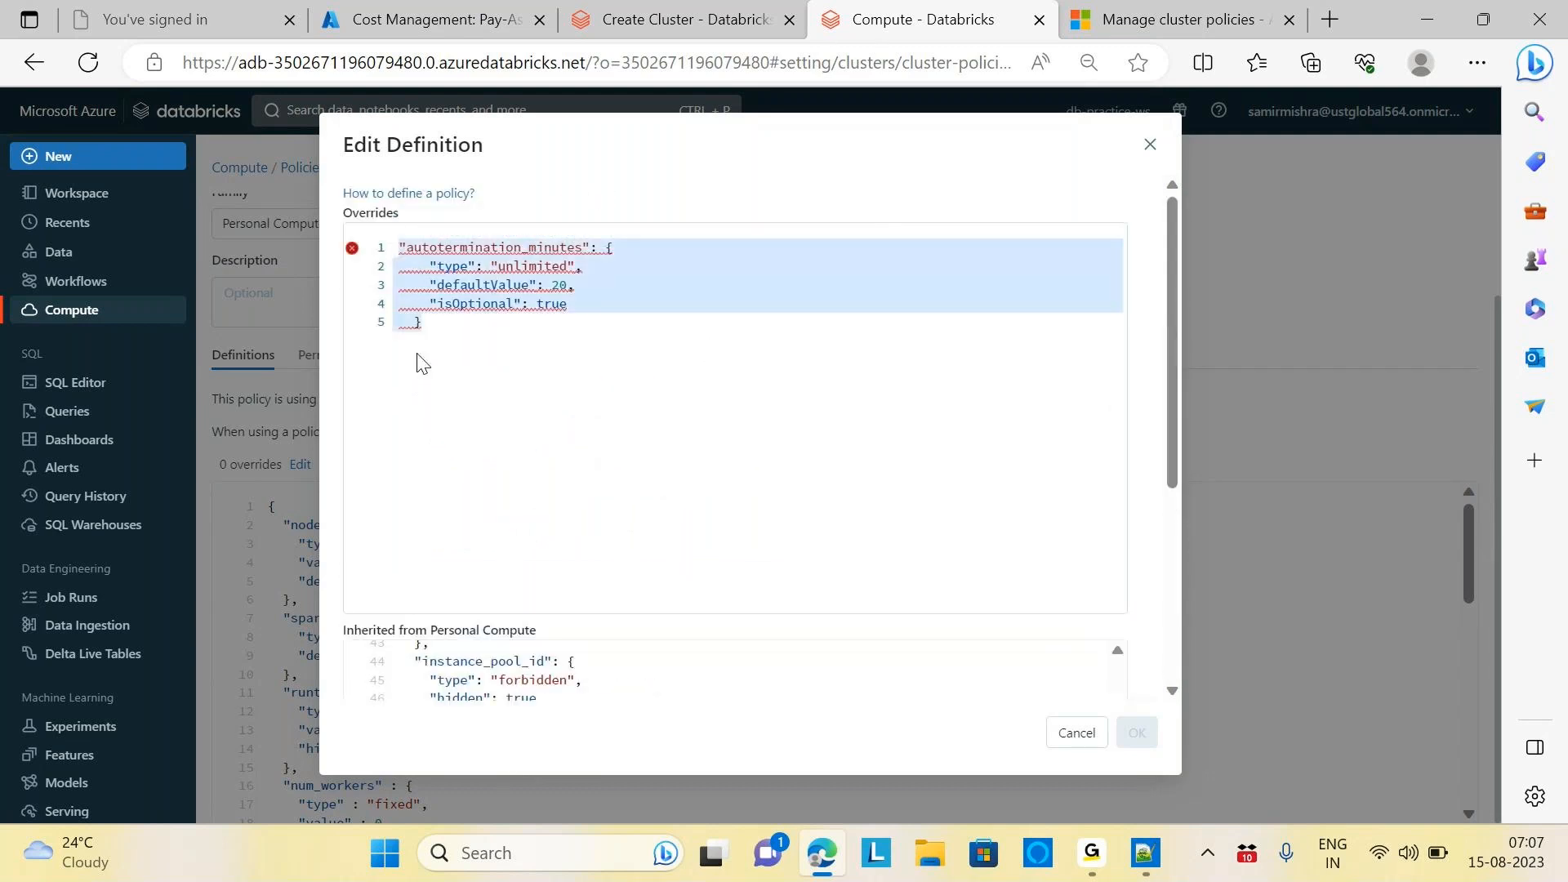
key("BackSpace")
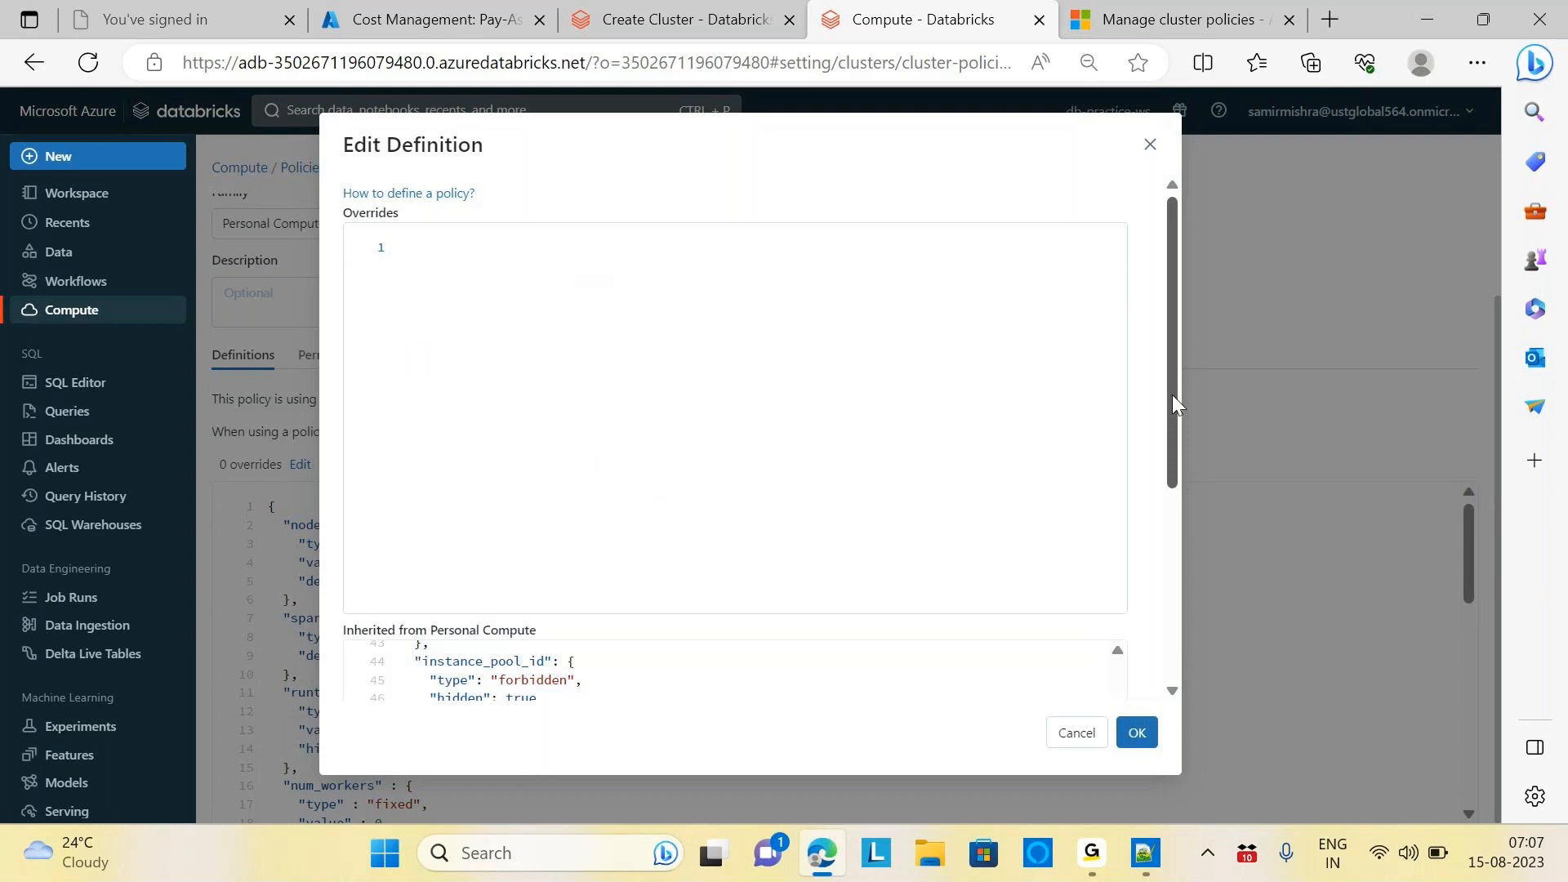
left_click_drag(1172, 394, 1228, 644)
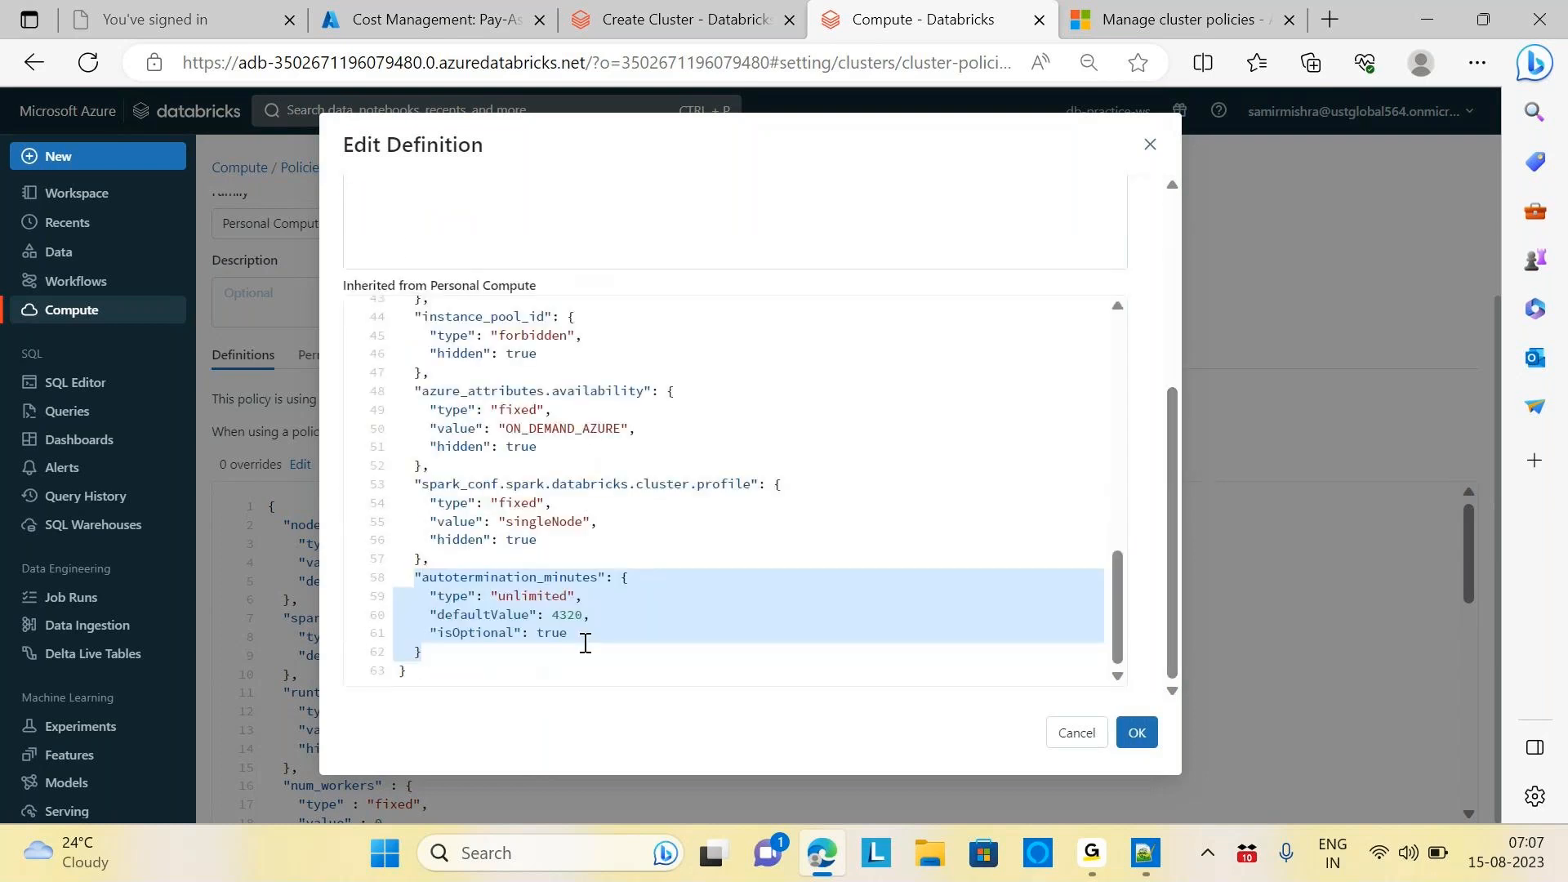
left_click(541, 633)
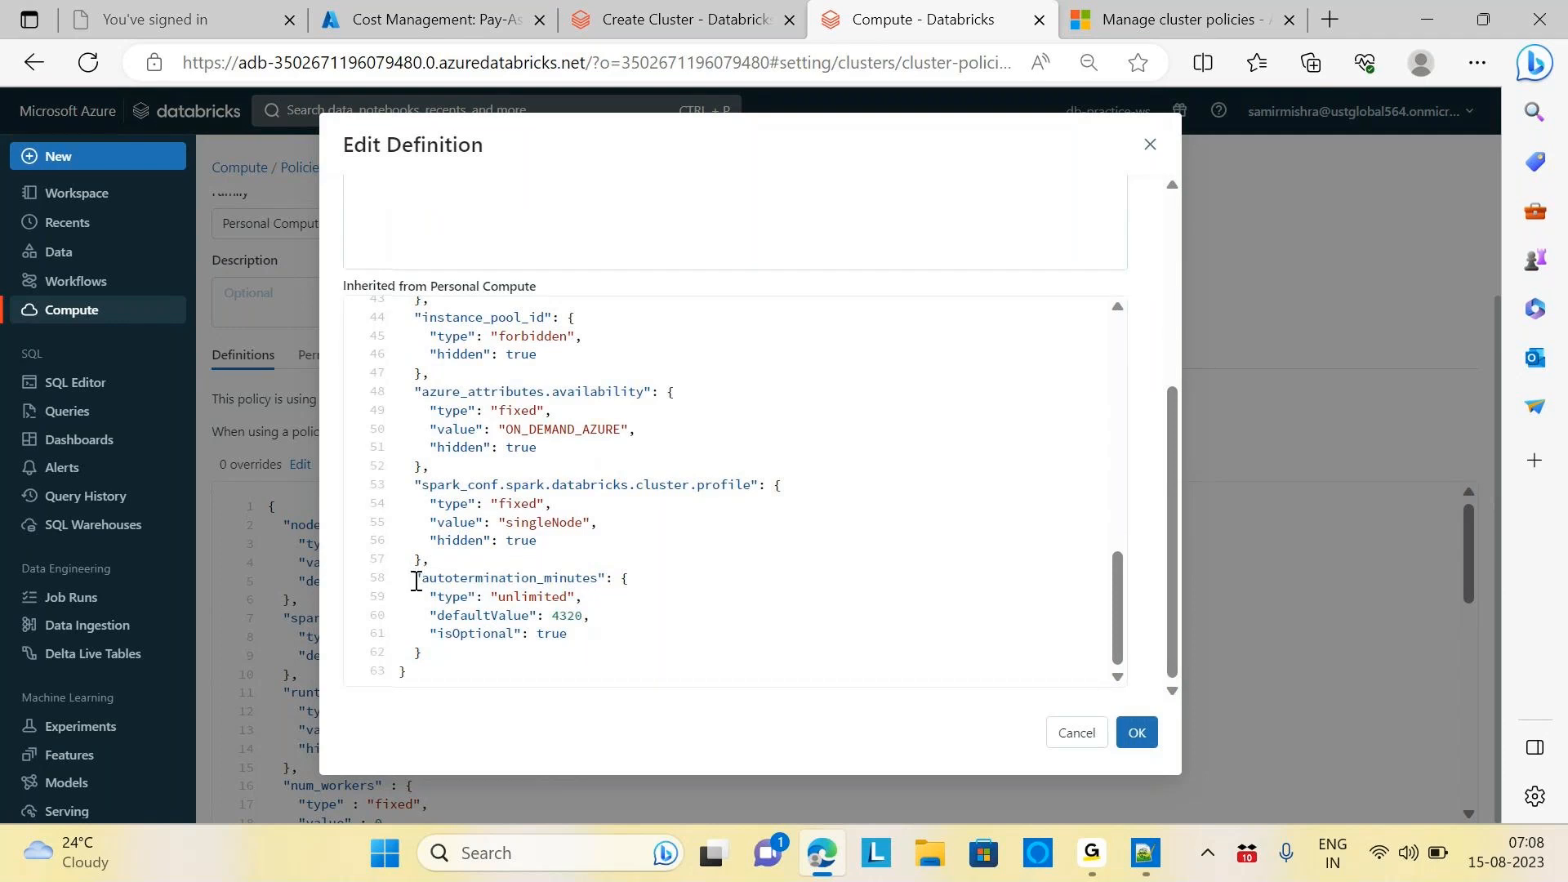
left_click_drag(416, 581, 427, 651)
key("ctrl+c")
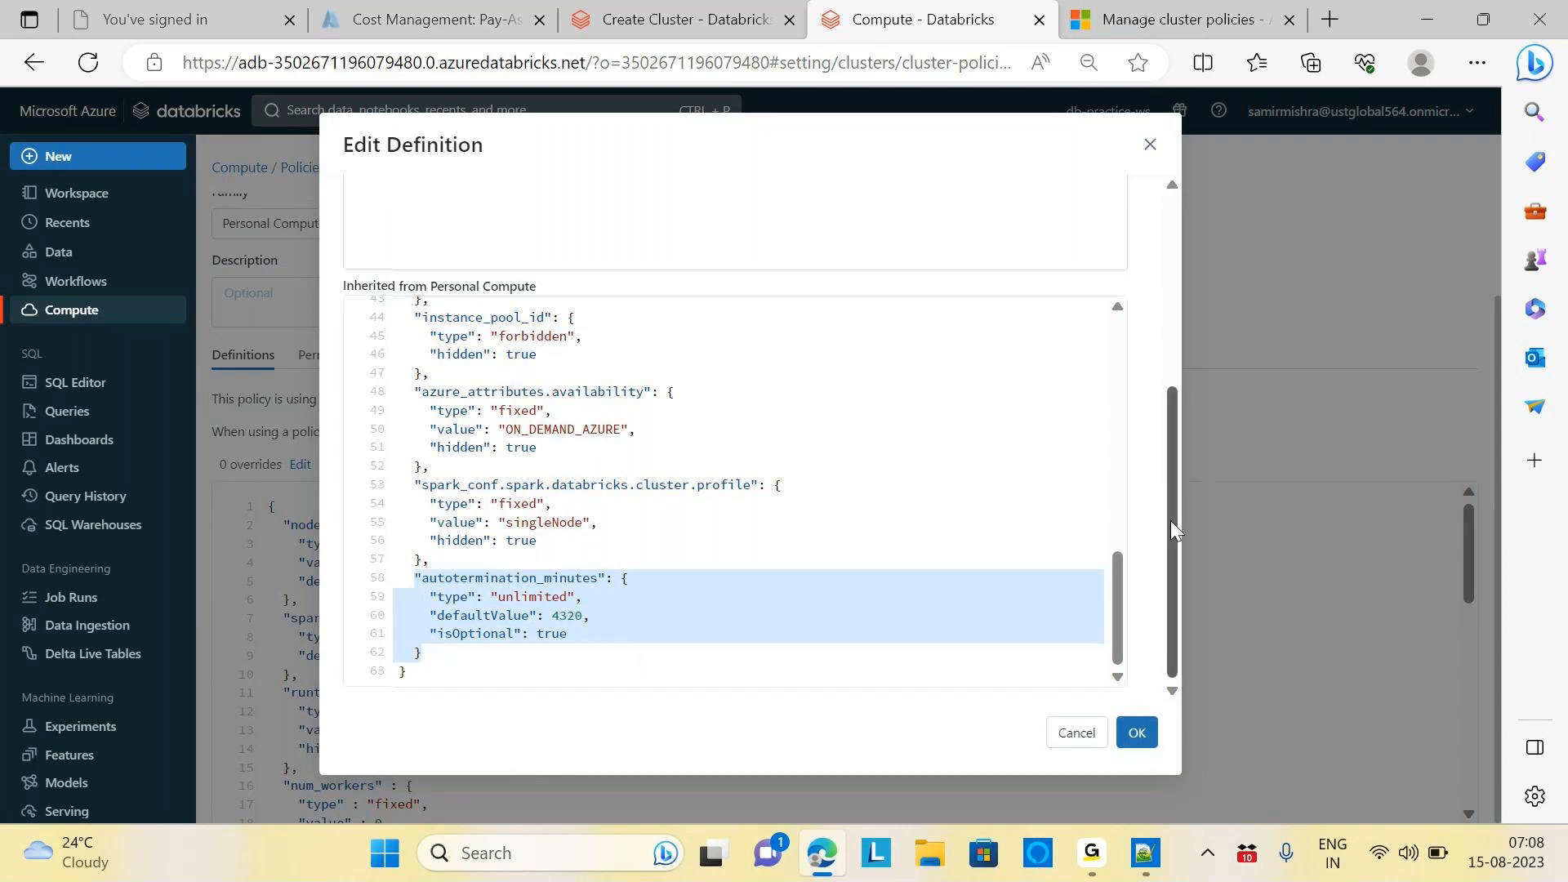
left_click_drag(1169, 521, 1163, 276)
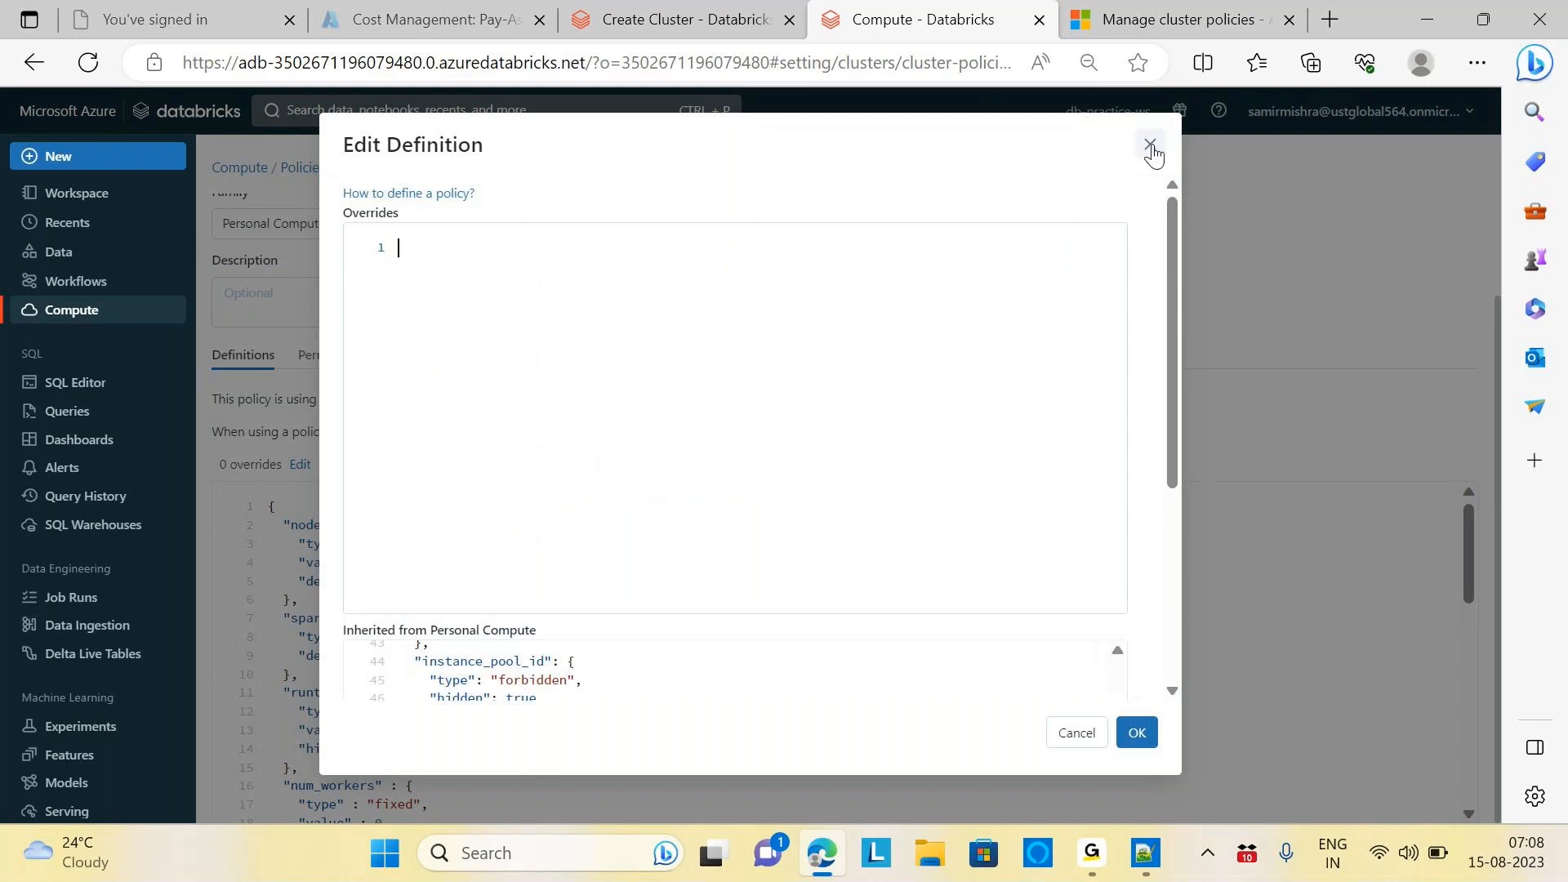
left_click(1152, 147)
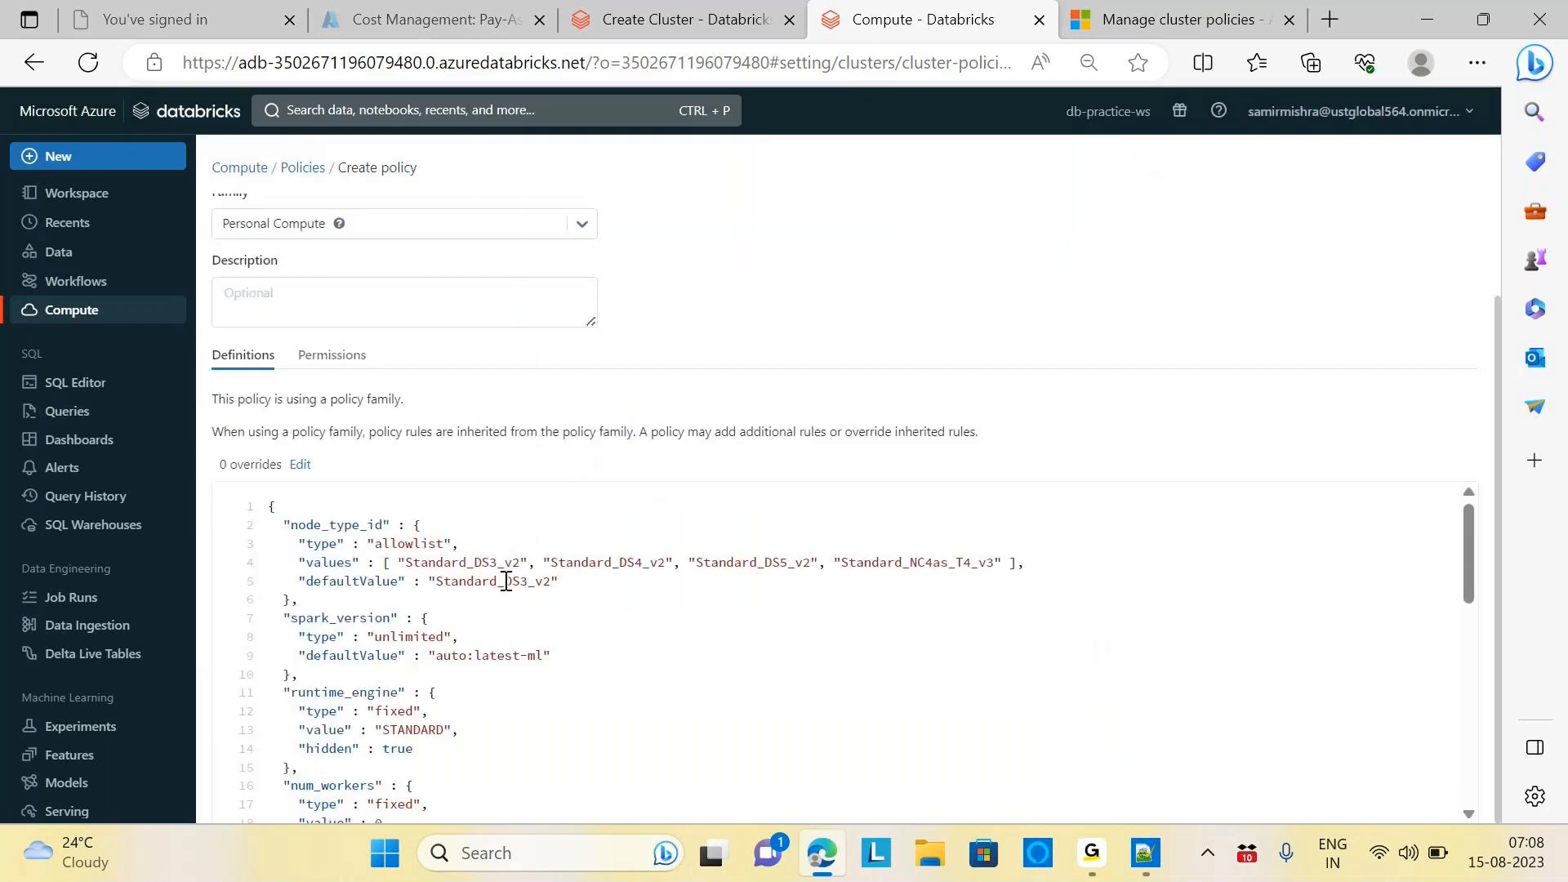
Add an autotermination_minutes override with its default changed from 4320 to 20
left_click(300, 465)
left_click(422, 267)
key("ctrl+v")
left_click(584, 304)
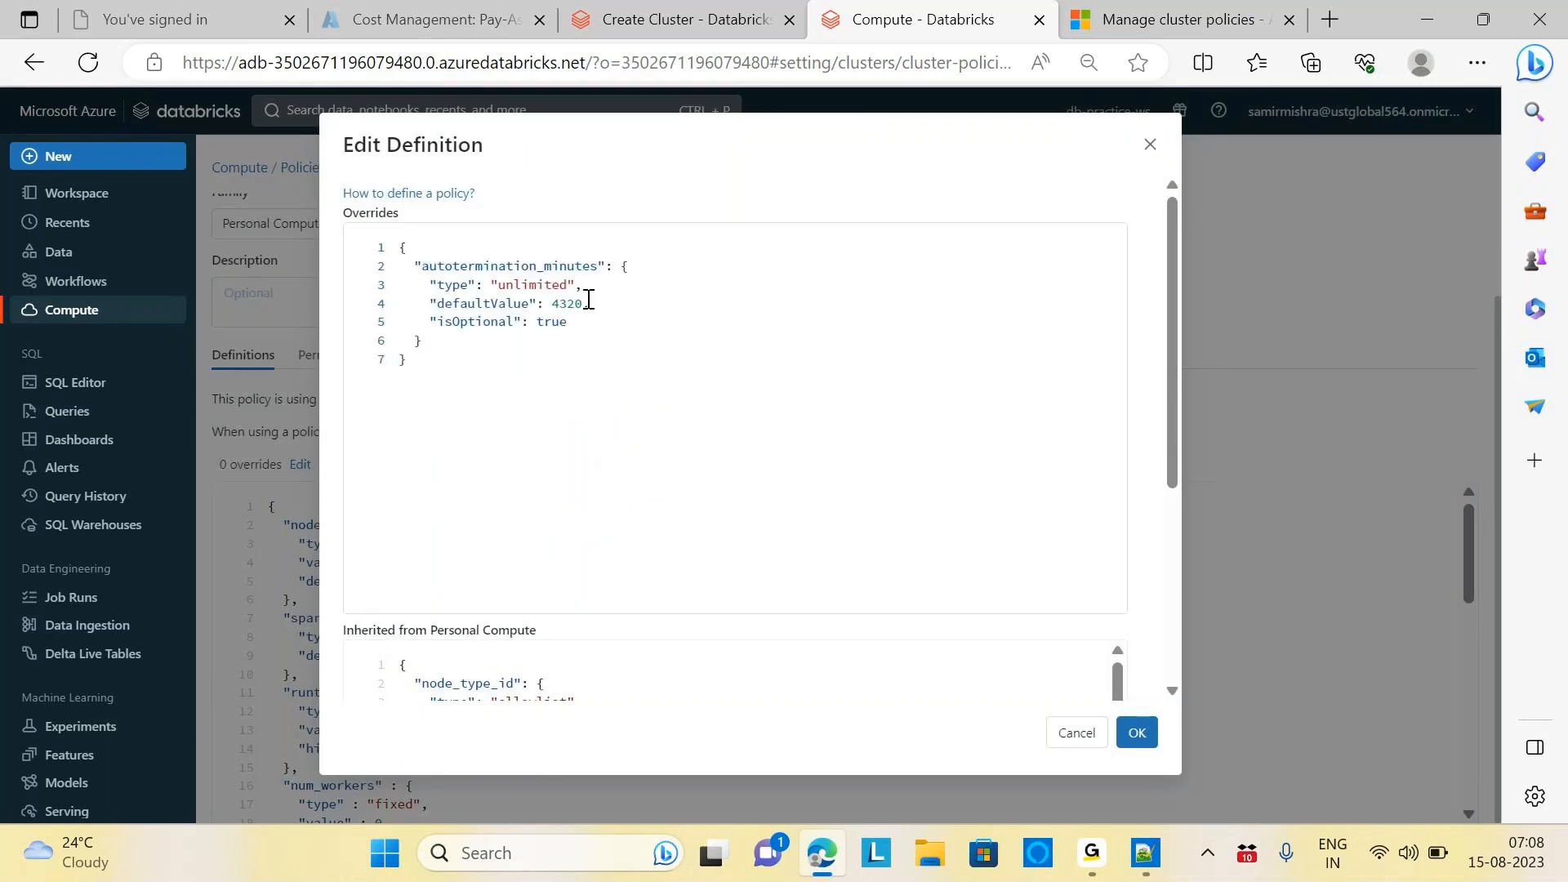
key("BackSpace")
key("BackSpace")
key("BackSpace")
key("BackSpace")
type("20,")
left_click(1137, 733)
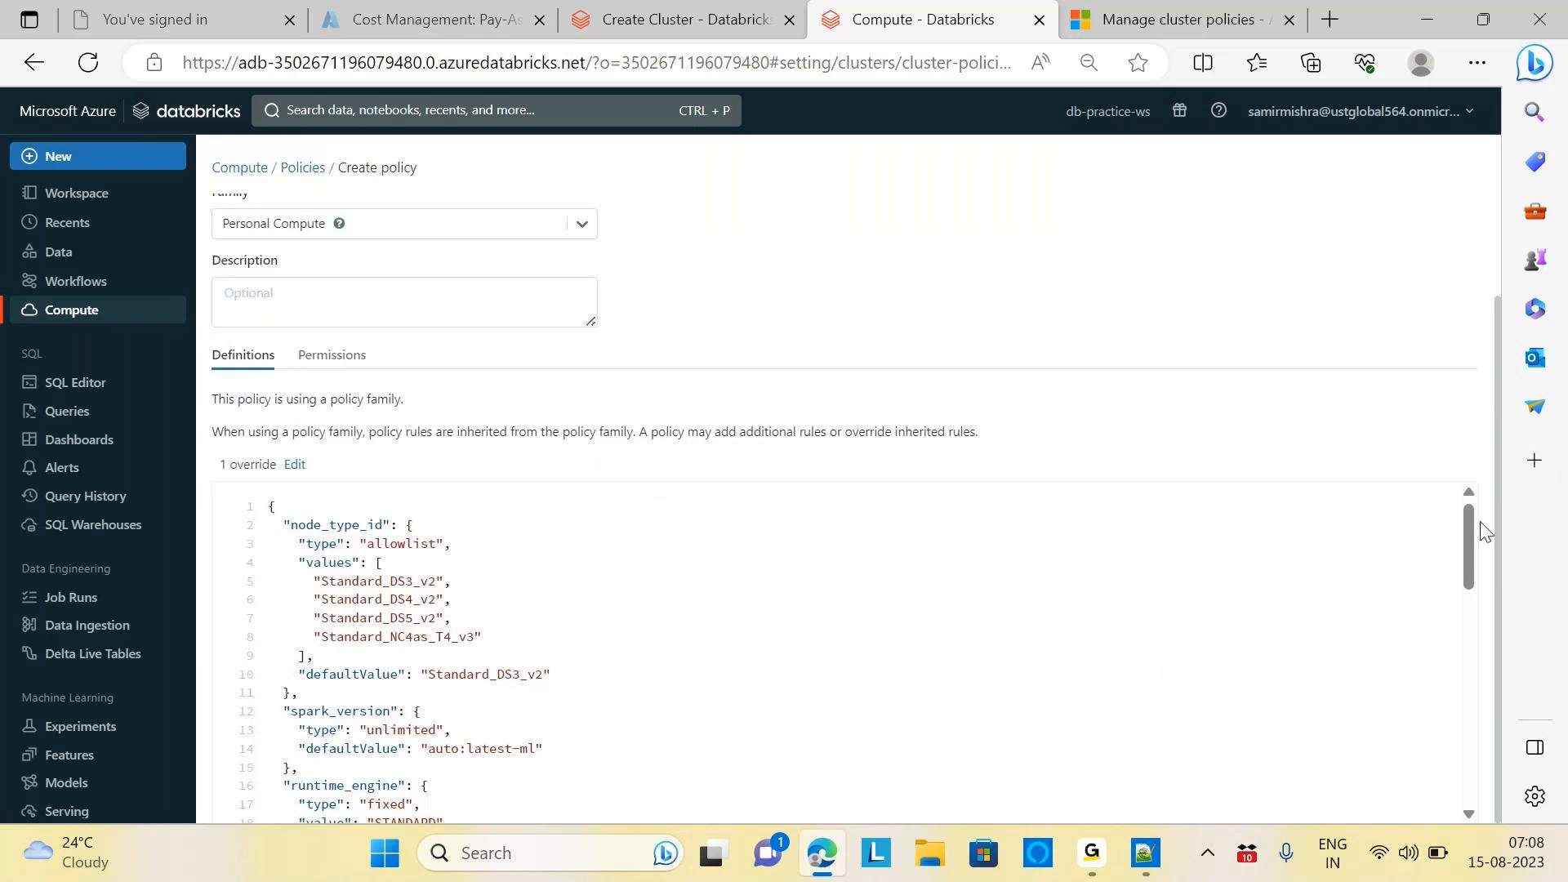
Create the Personal Compute Demo policy and go back to the cluster creation form
left_click_drag(1470, 523, 1515, 764)
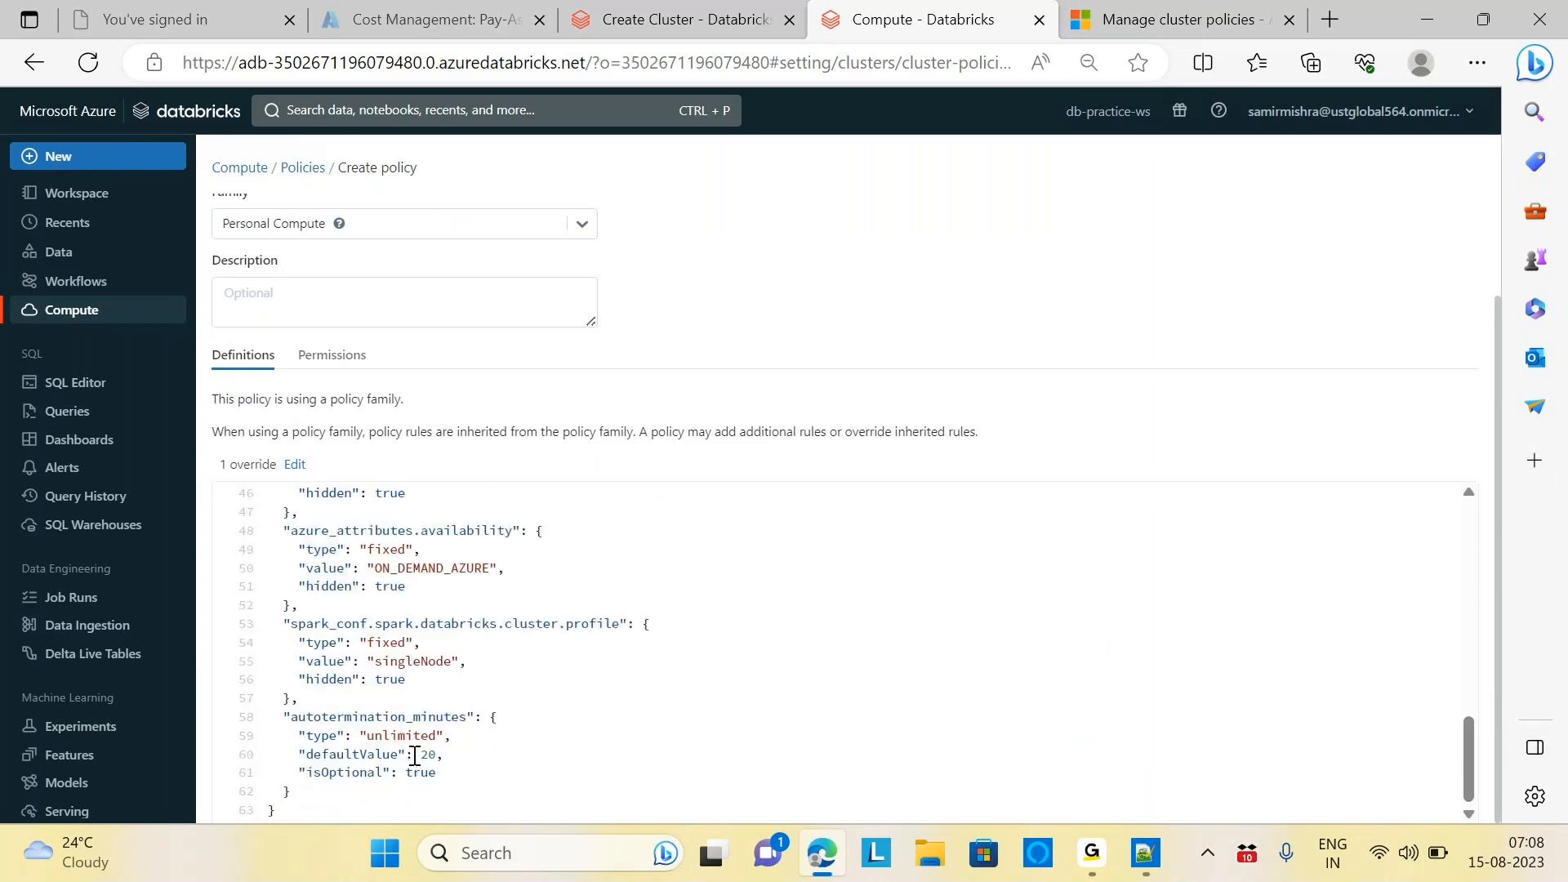
left_click_drag(1468, 747, 1482, 553)
scroll(1497, 547, "up", 2)
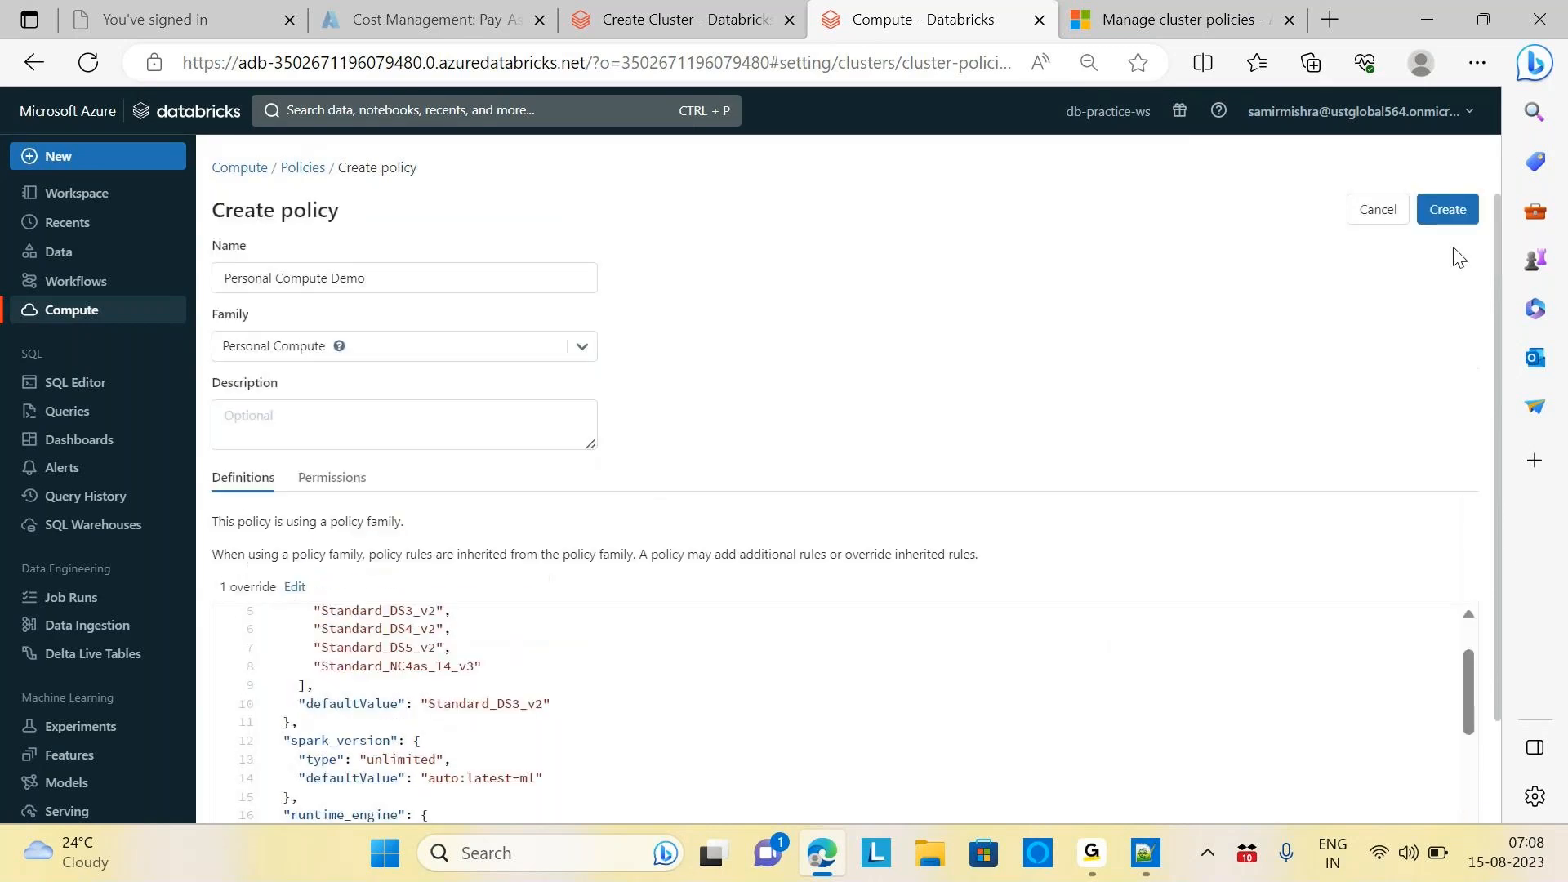
left_click(1452, 206)
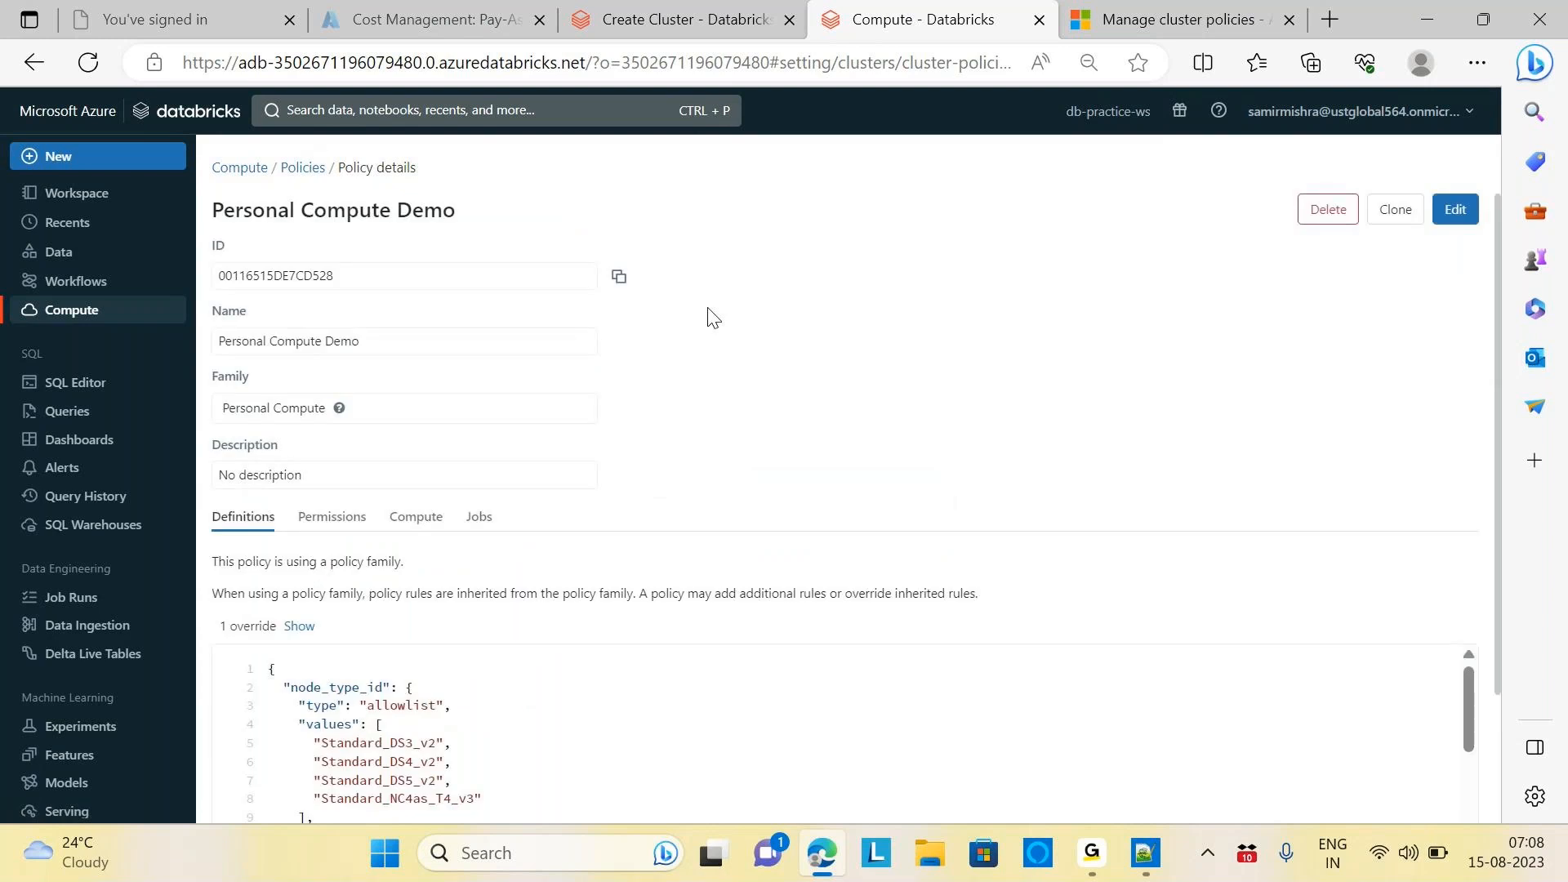
left_click(687, 19)
Apply and confirm the Personal Compute Demo policy on the cluster form, then bring up the Notepad++ cost notes
left_click(47, 62)
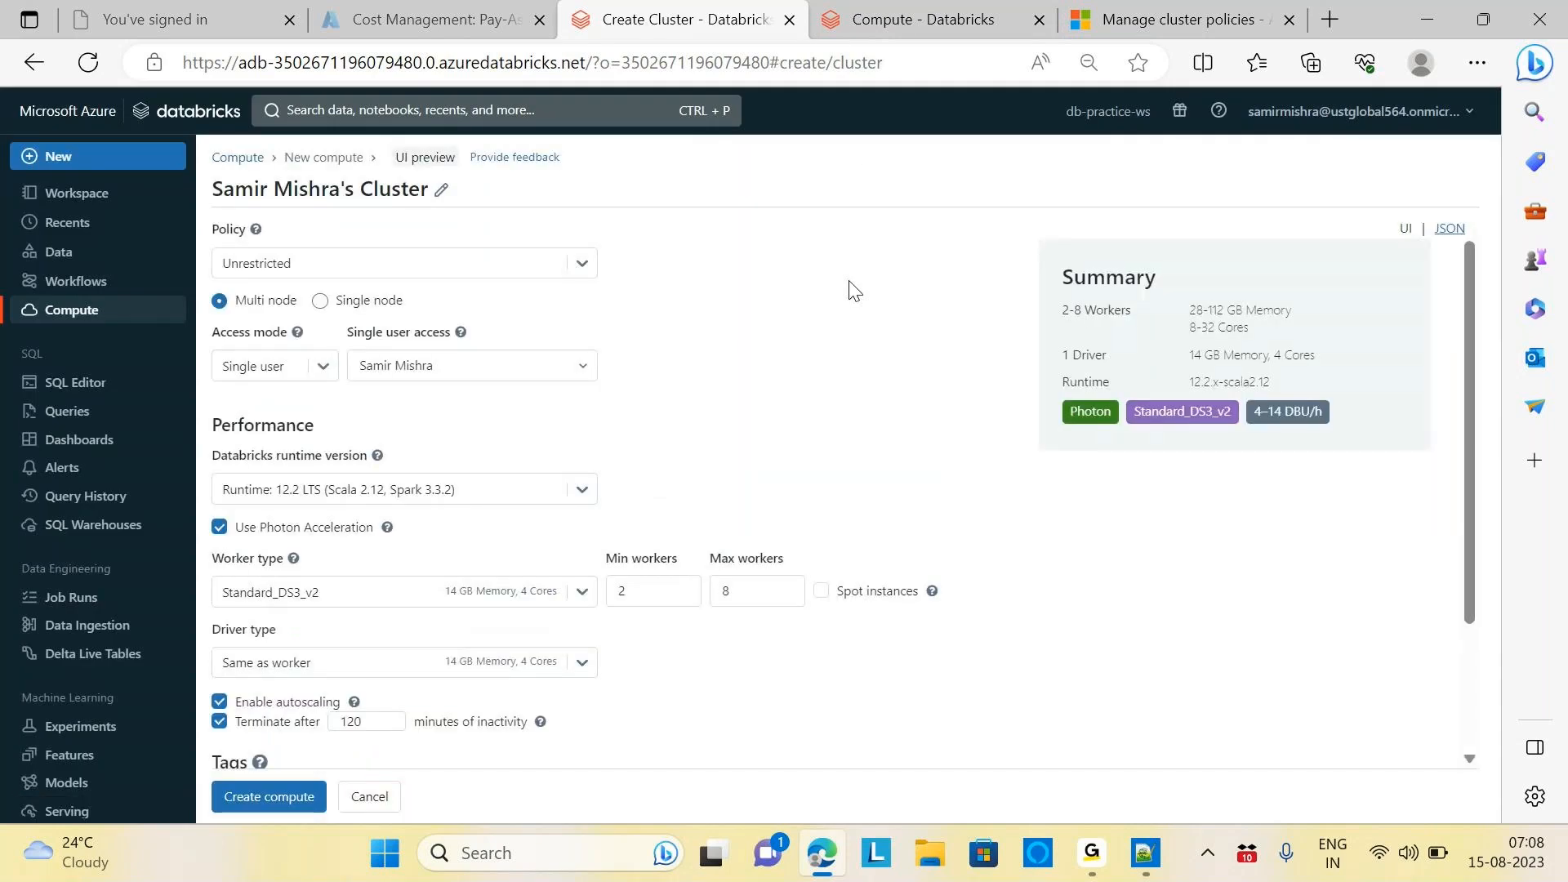
left_click(584, 271)
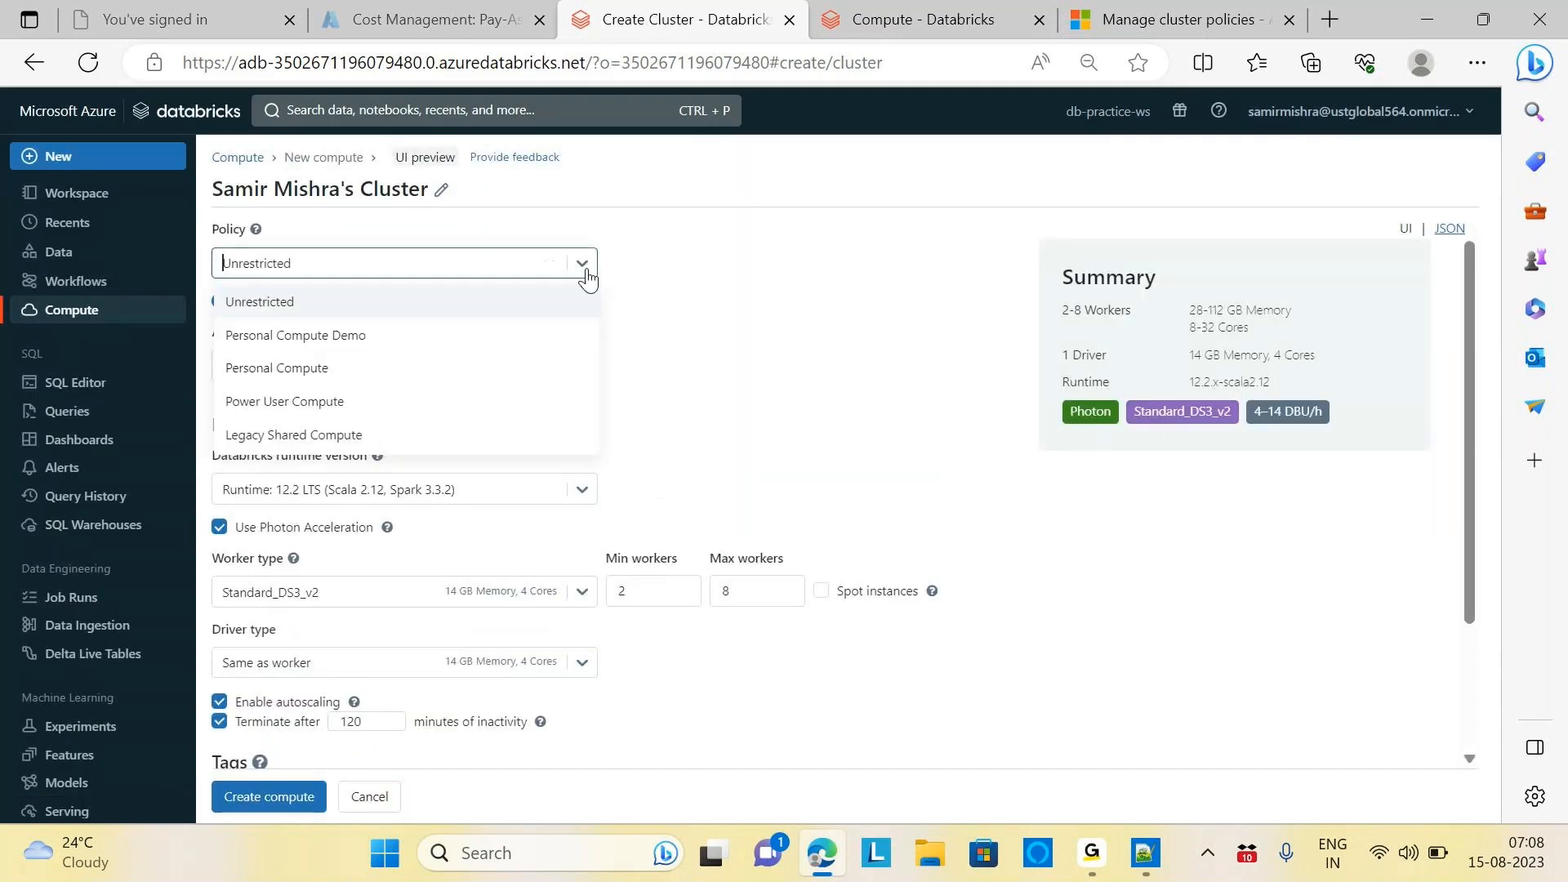
left_click(344, 340)
left_click(934, 307)
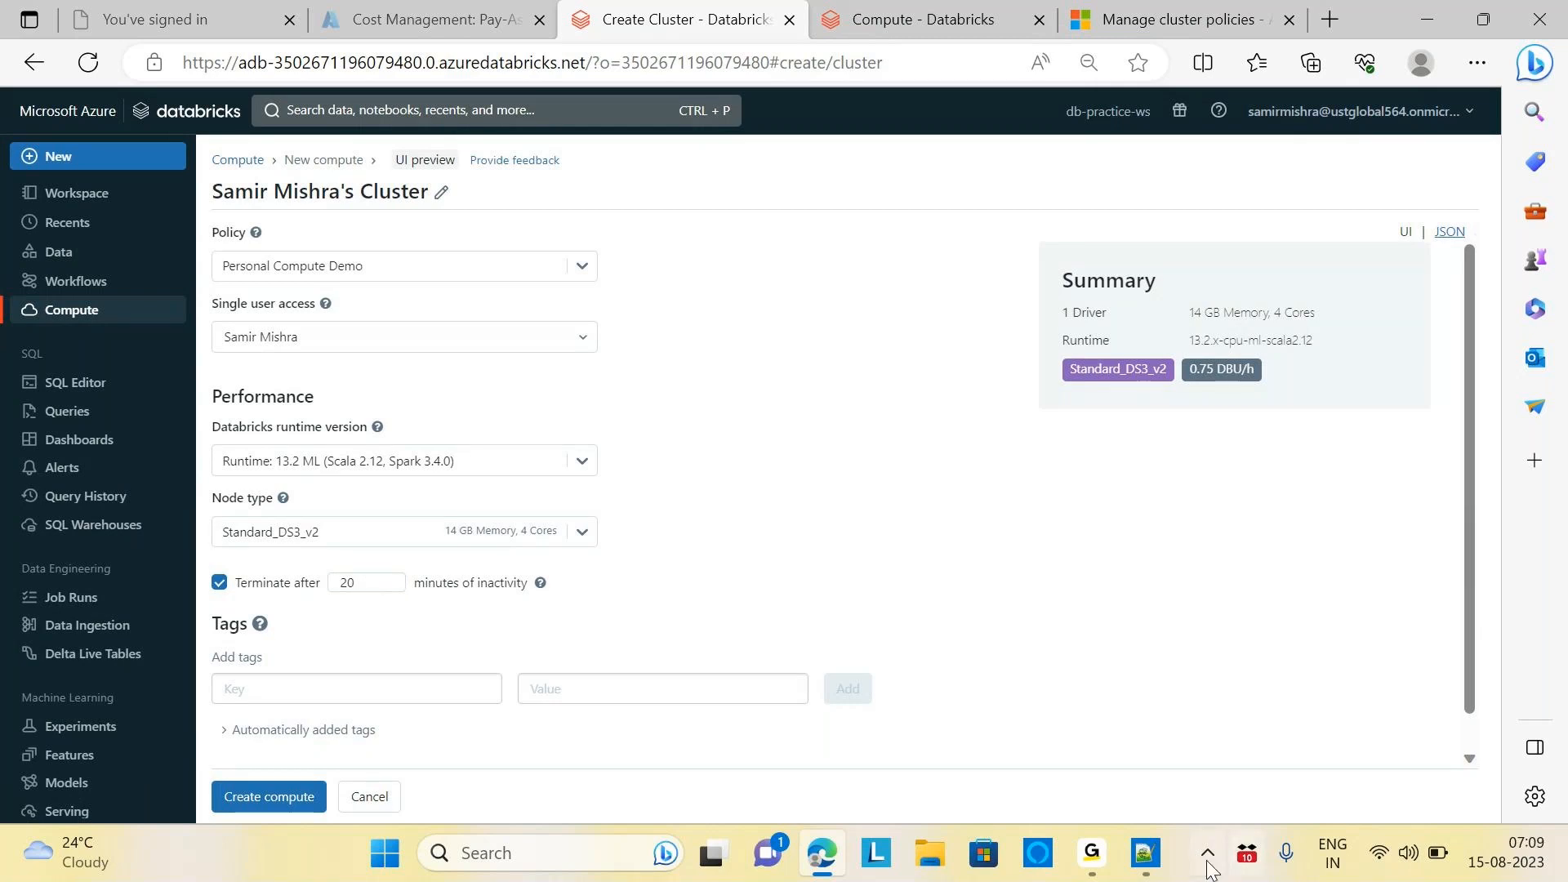
left_click(1142, 863)
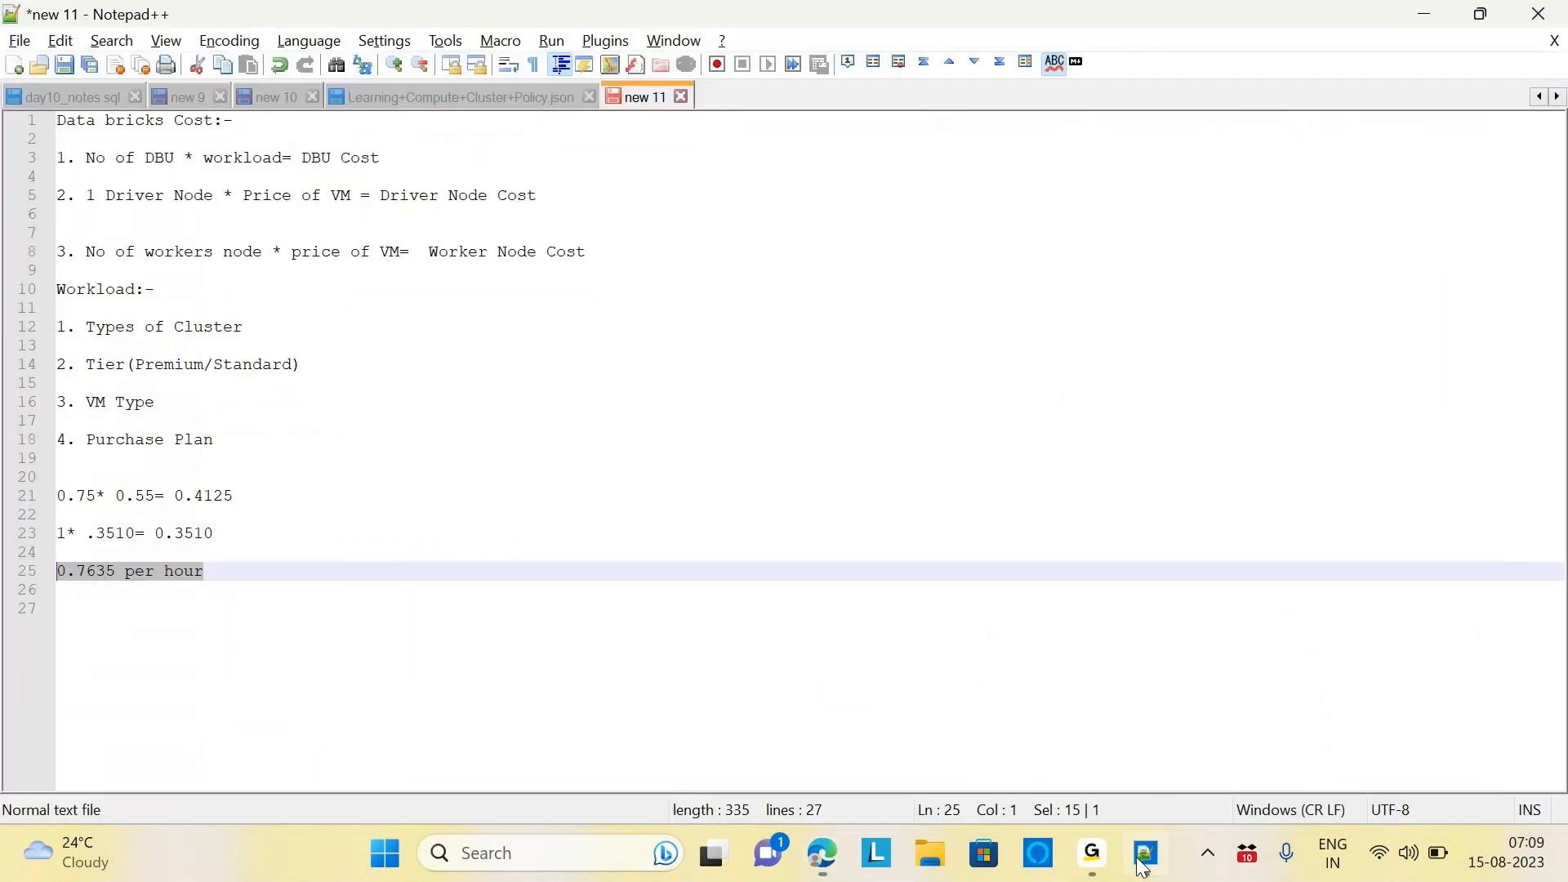
Copy the entire Learning+Compute+Cluster+Policy.json contents, then return to the Databricks cluster form
left_click(477, 97)
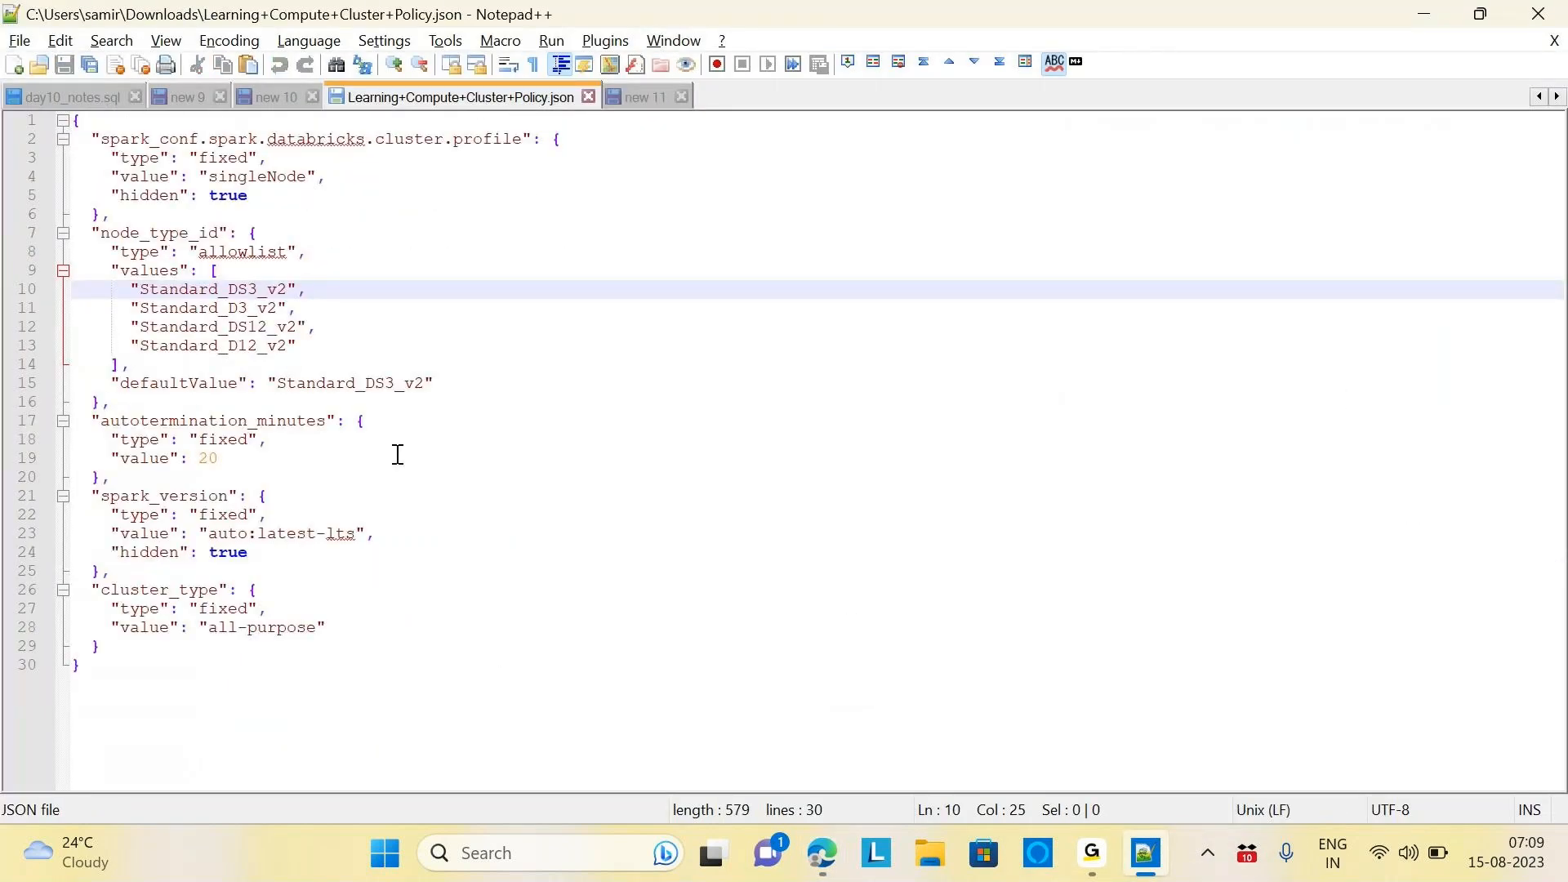
left_click(315, 498)
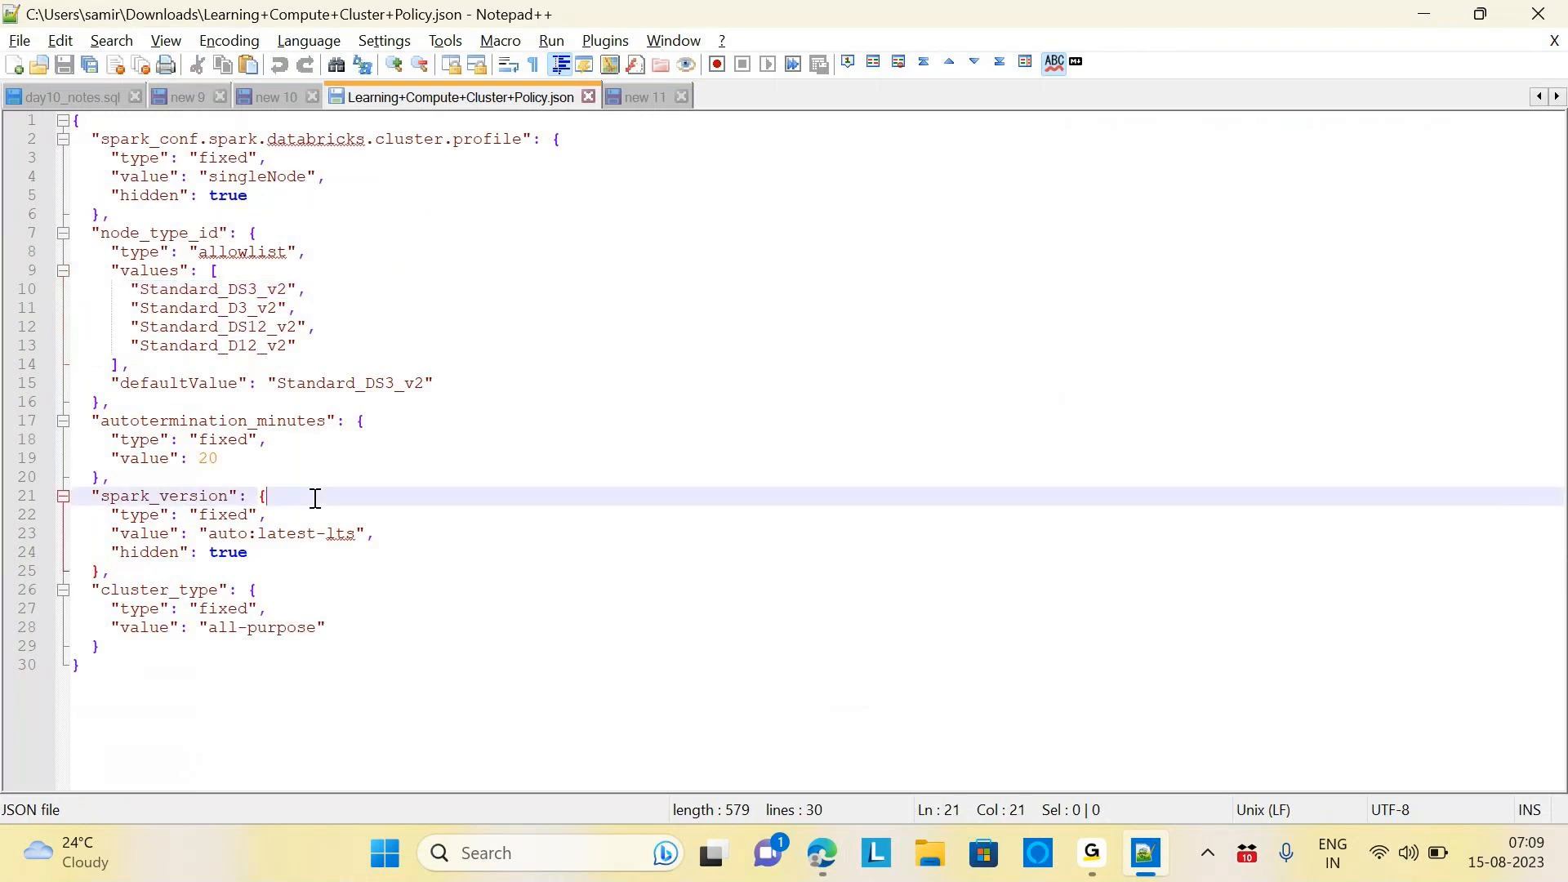
key("ctrl+a")
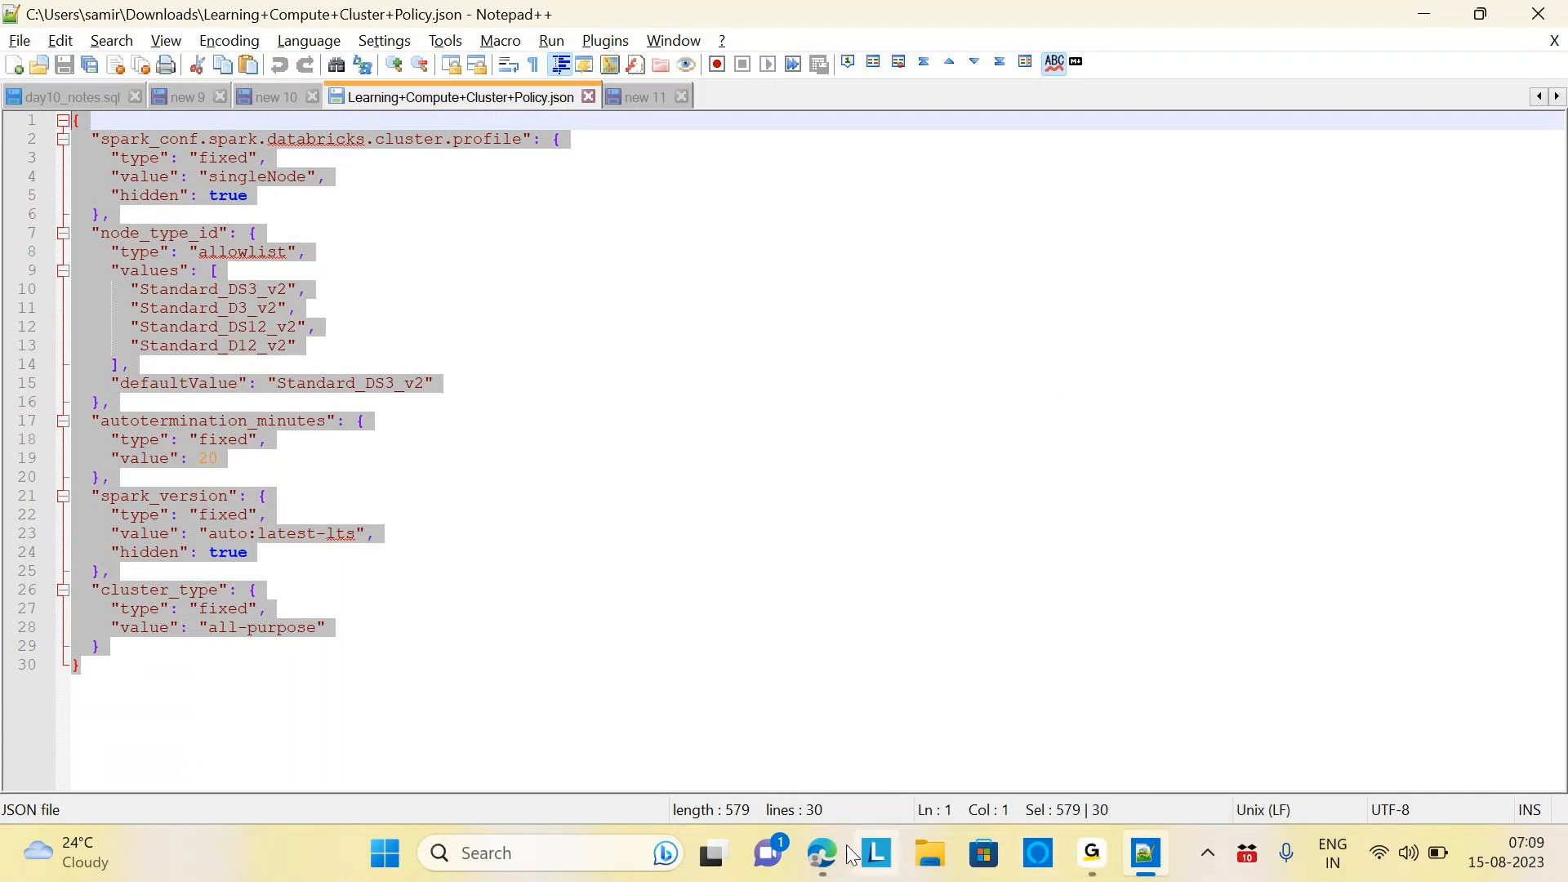
mouse_move(822, 854)
left_click(840, 756)
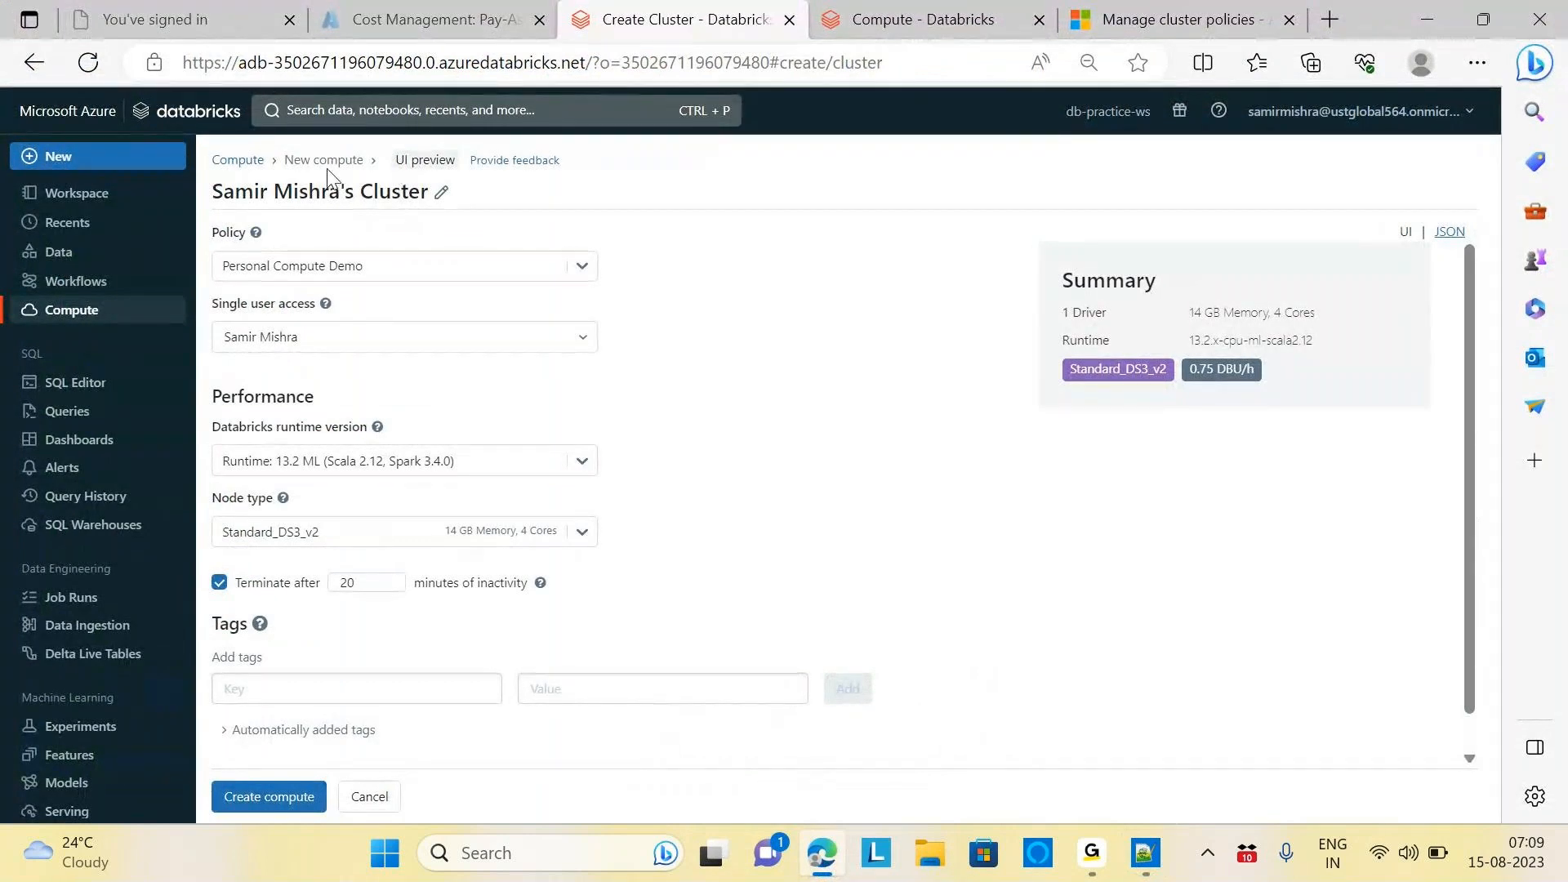
In the Compute Policies list, start deleting the Personal Compute Demo policy
left_click(31, 310)
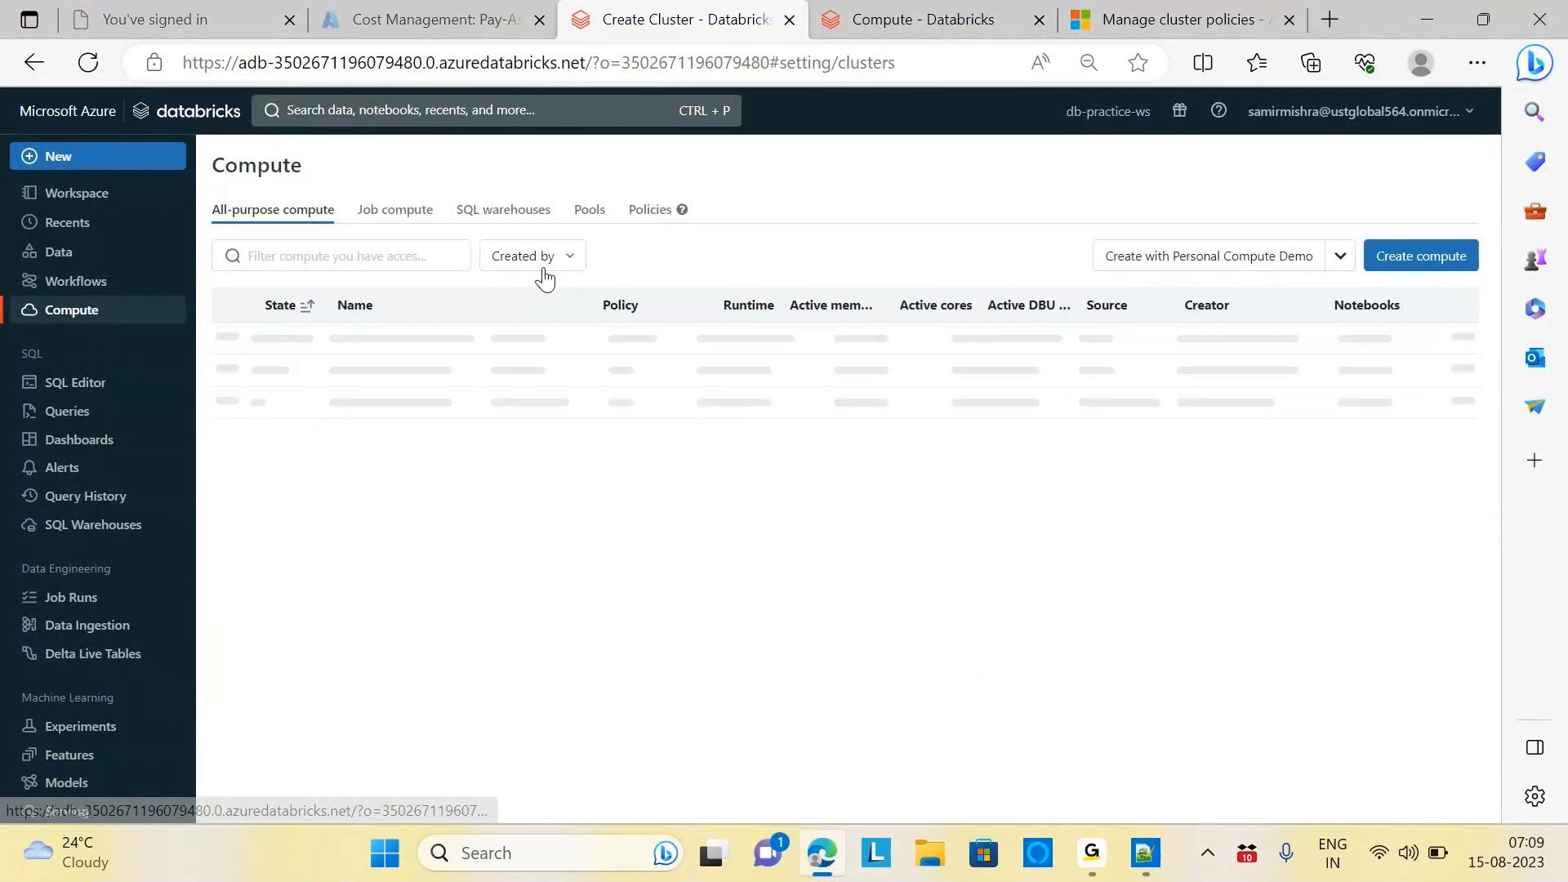
left_click(653, 212)
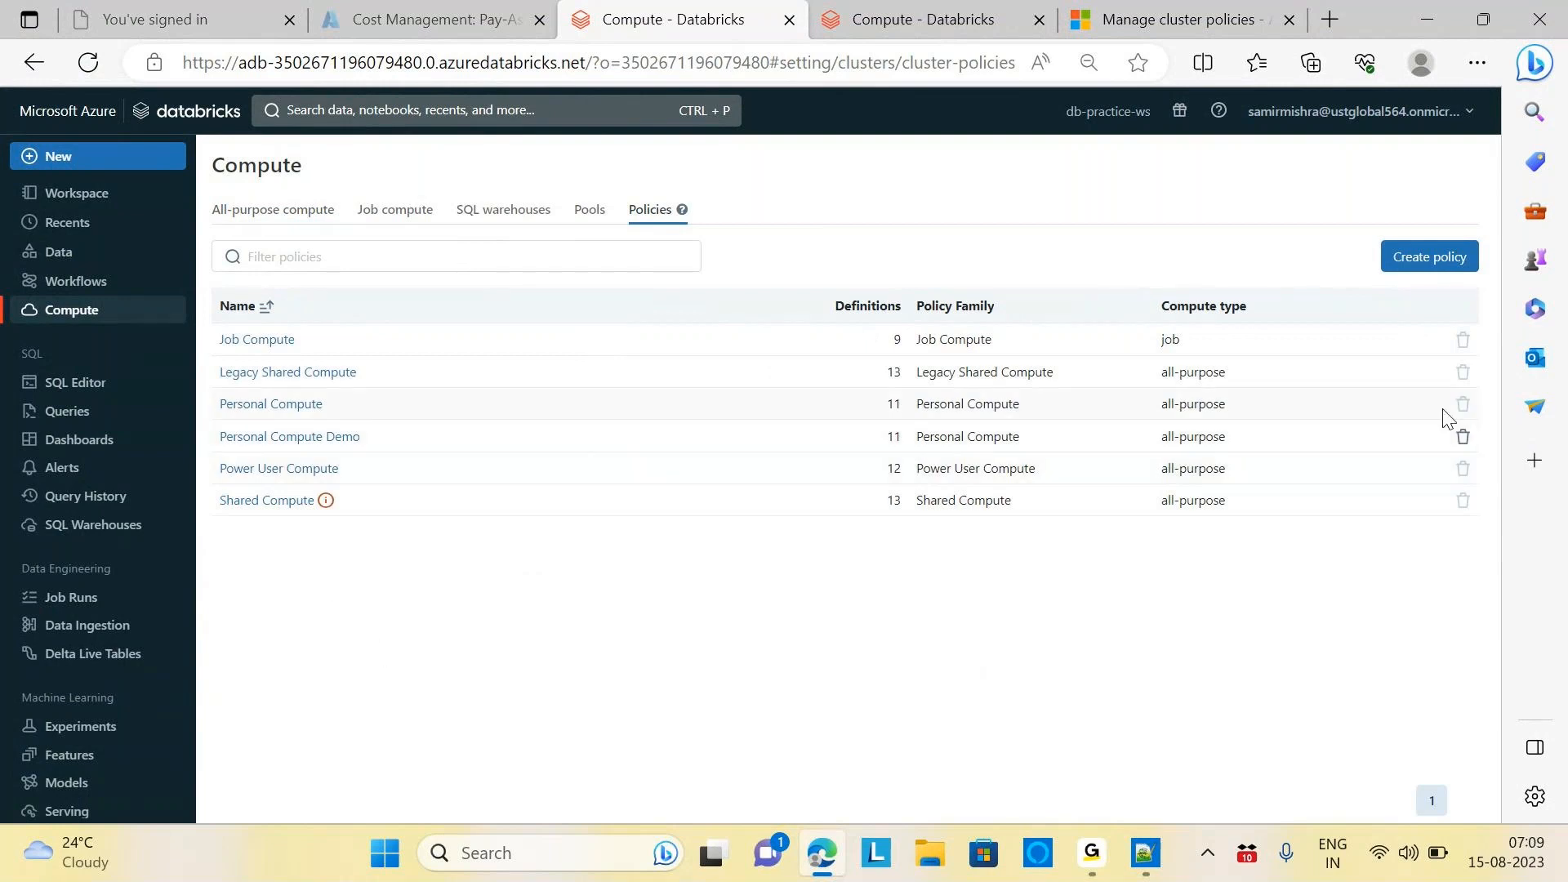
left_click(1462, 436)
Confirm deleting Personal Compute Demo and start a new policy named ProejctPracrice
left_click(964, 342)
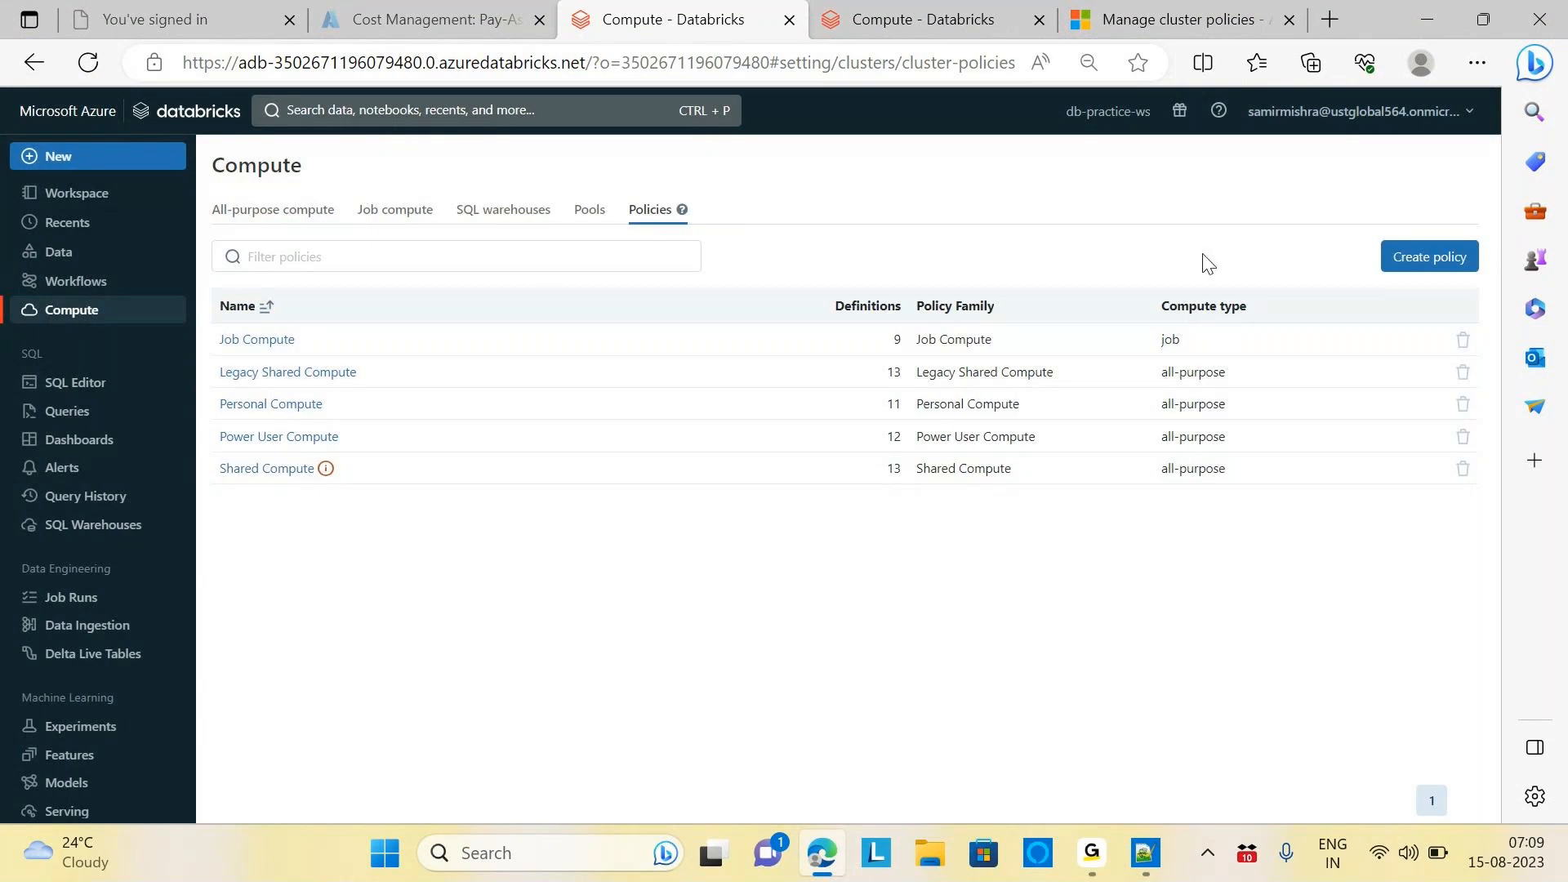
left_click(1414, 270)
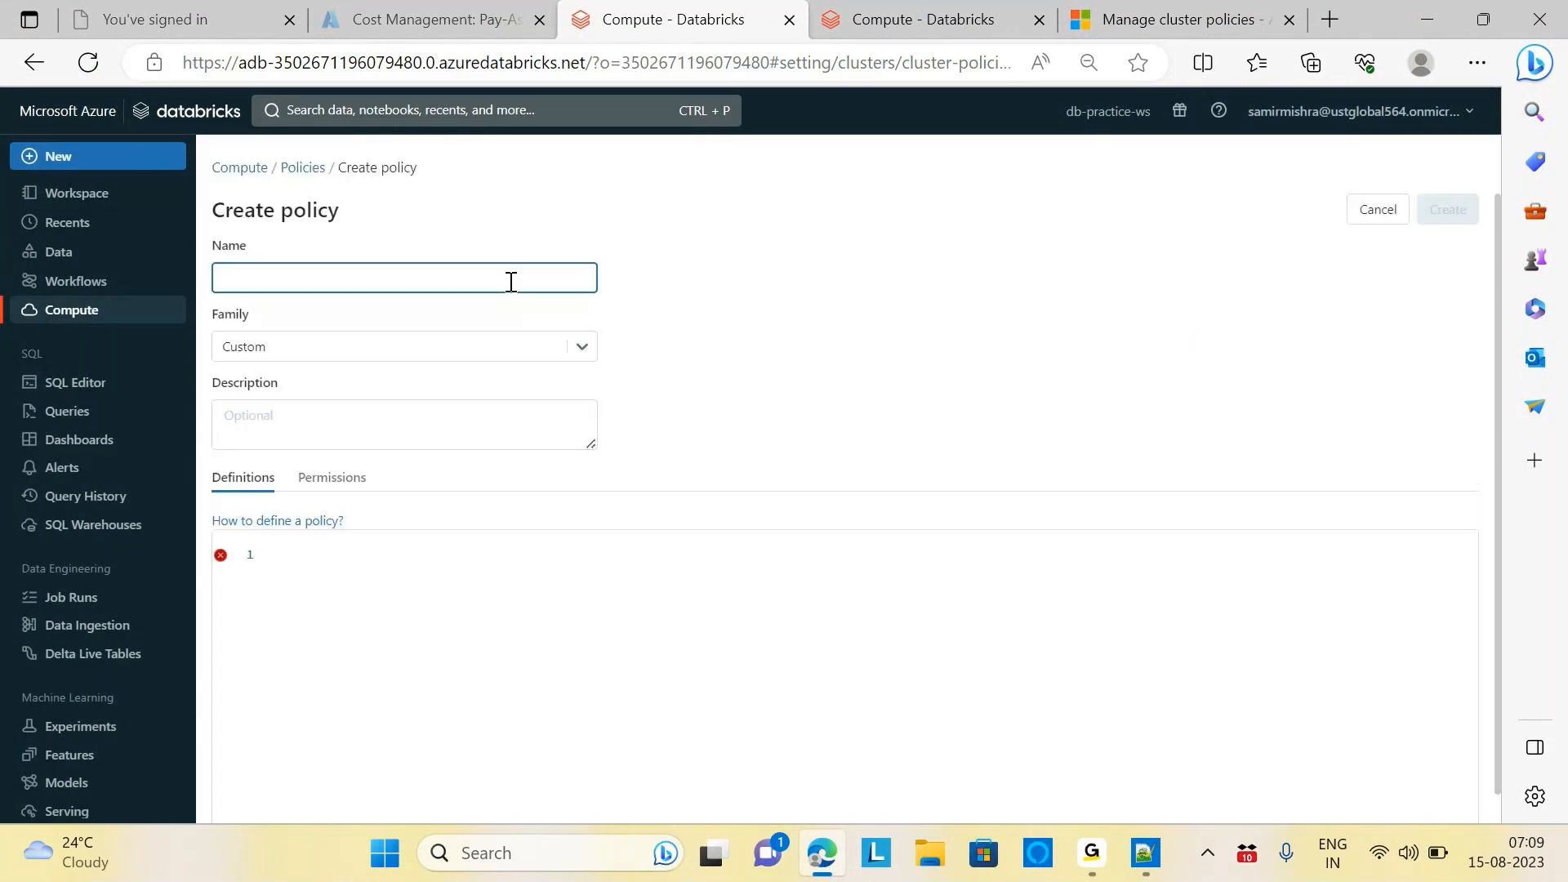
left_click(425, 280)
left_click(668, 253)
left_click(462, 277)
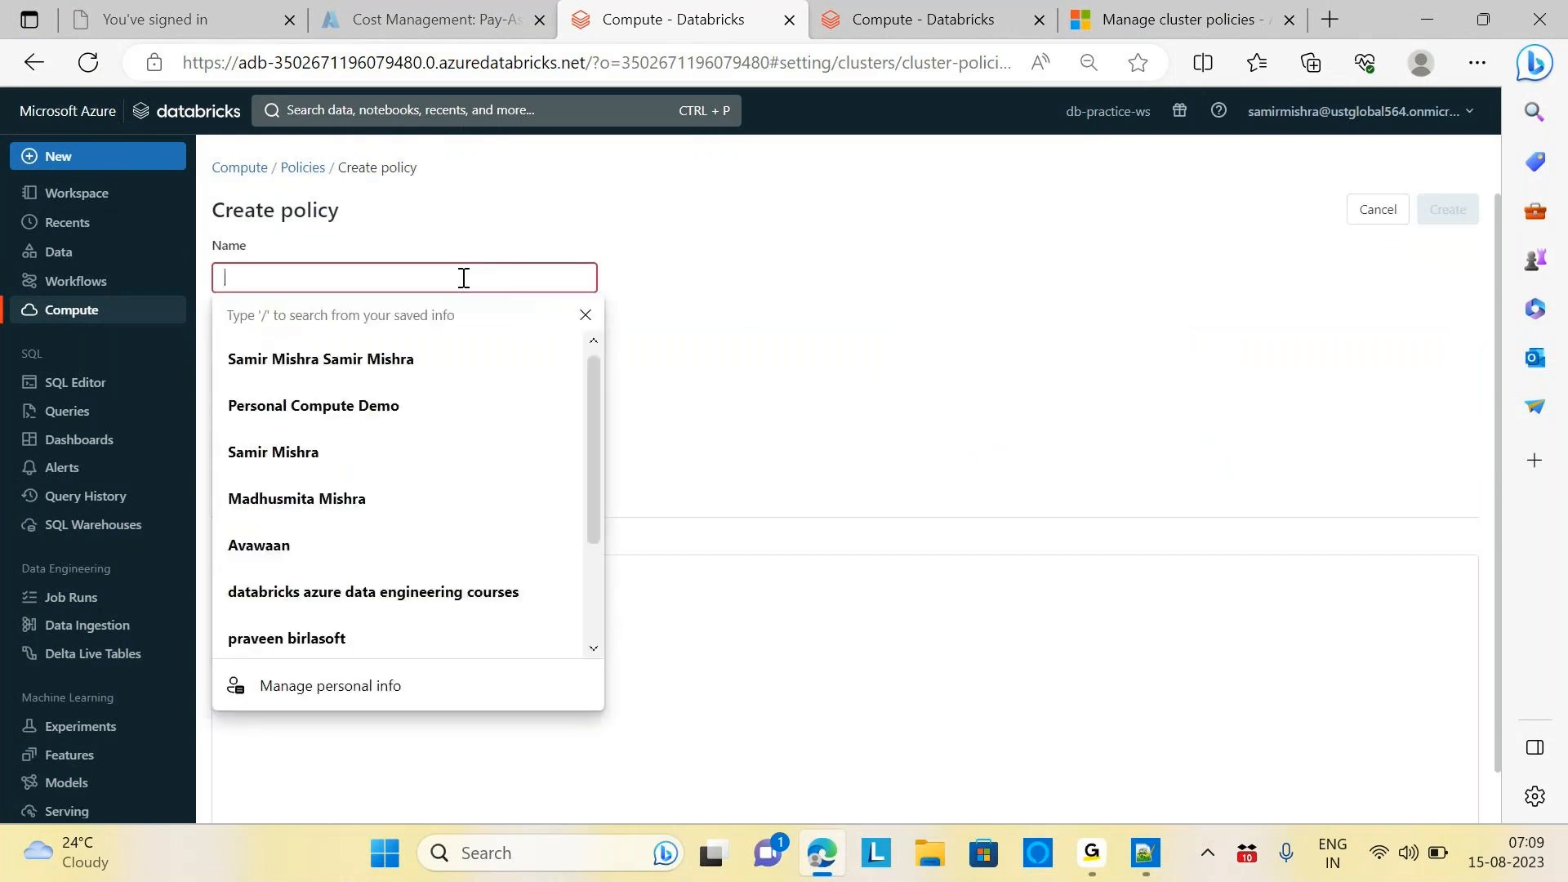
type("Proejct")
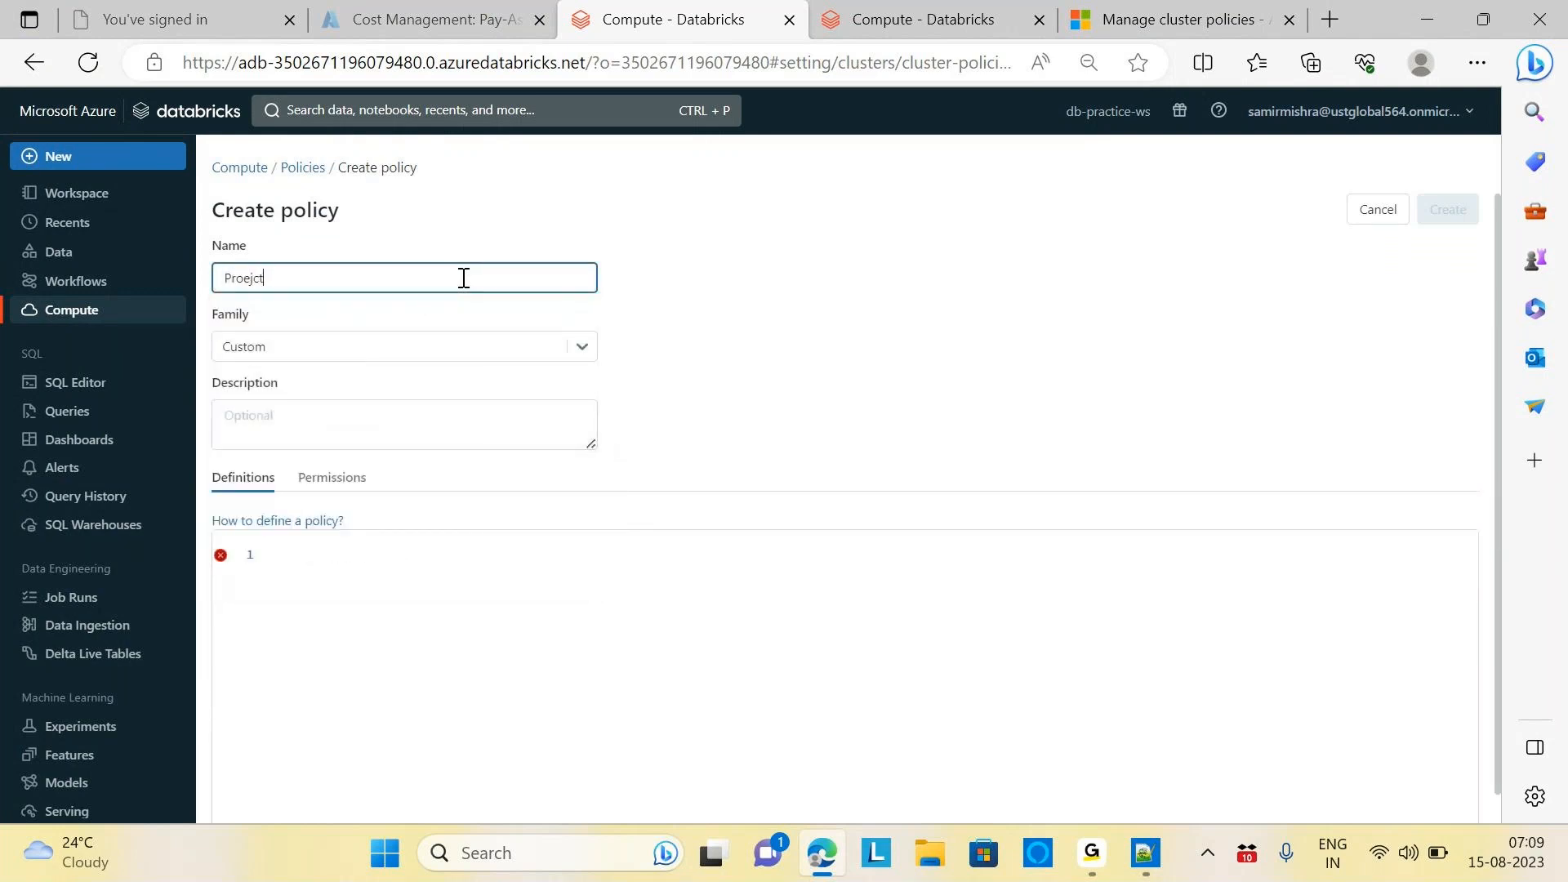
type("Pracrice")
Paste the copied single-node JSON into the definitions and create the policy
left_click(303, 567)
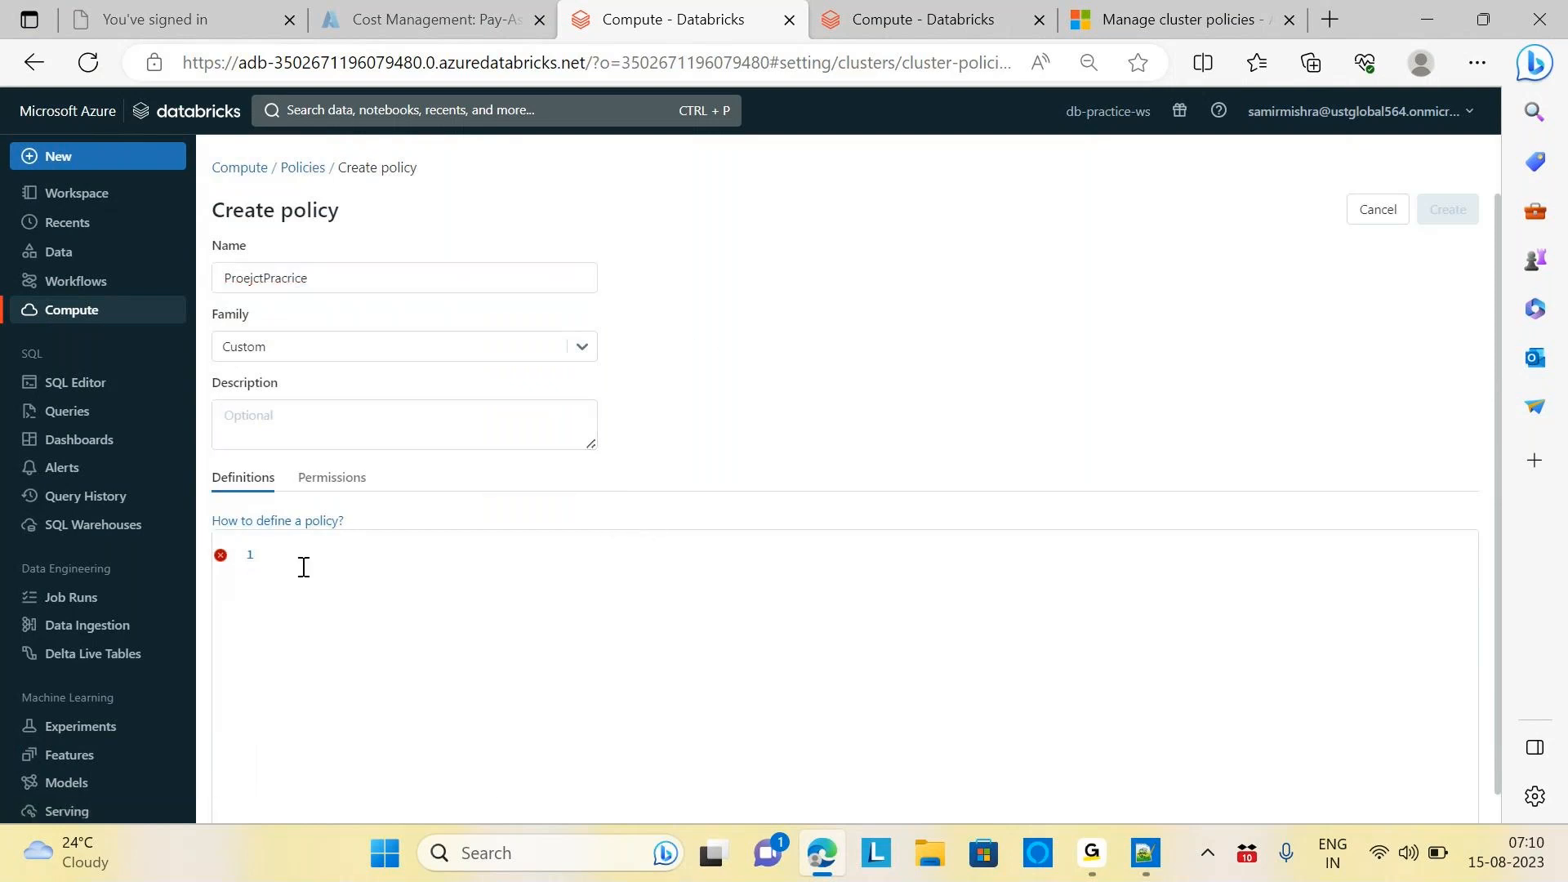
key("ctrl+v")
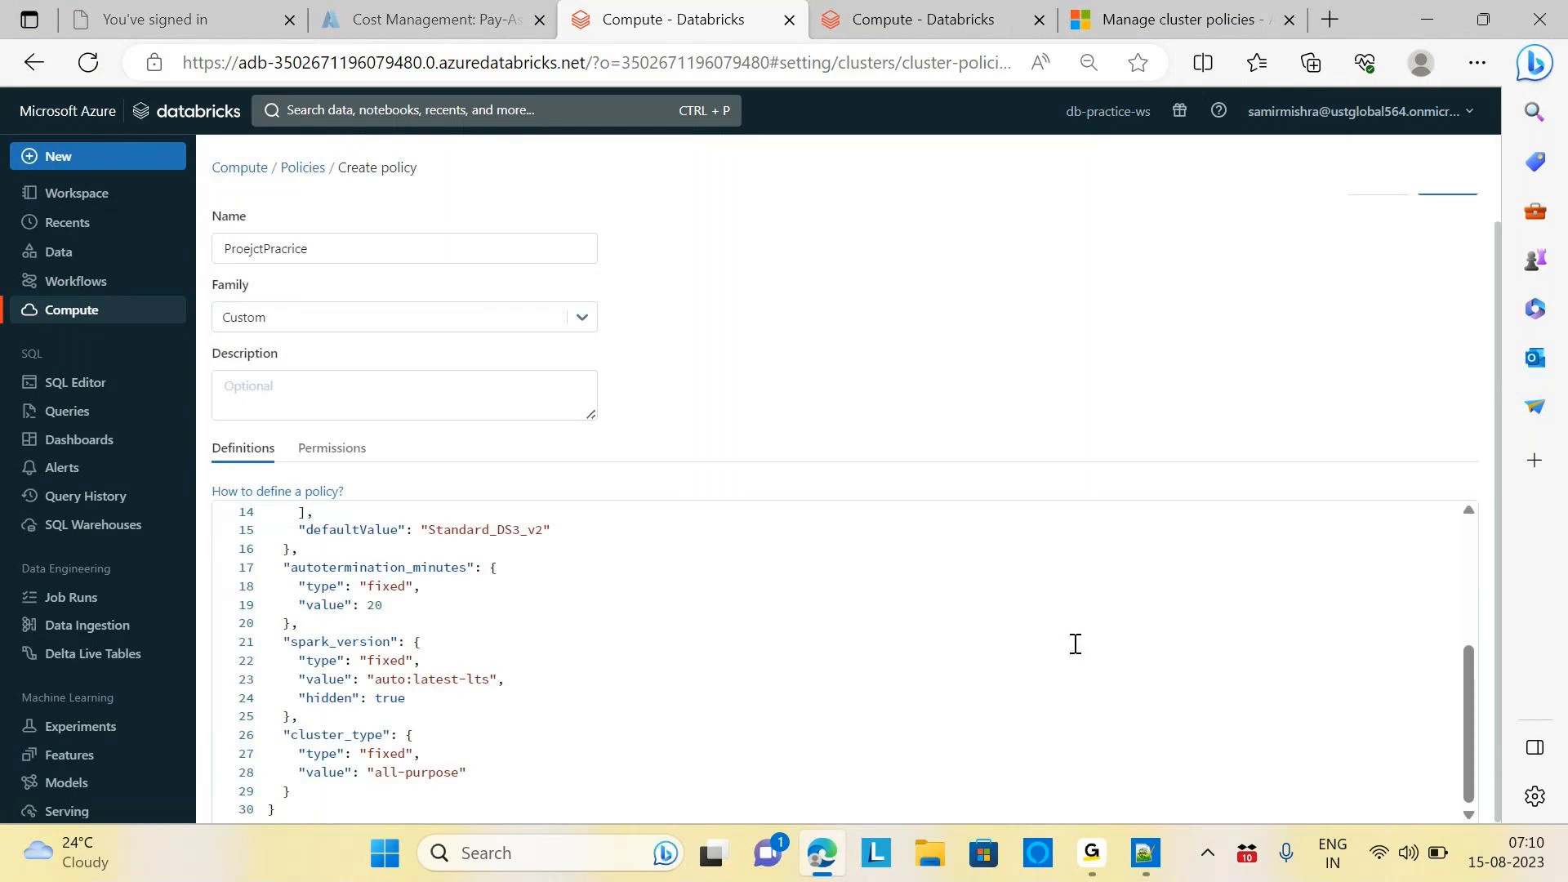
left_click_drag(1461, 684, 1445, 542)
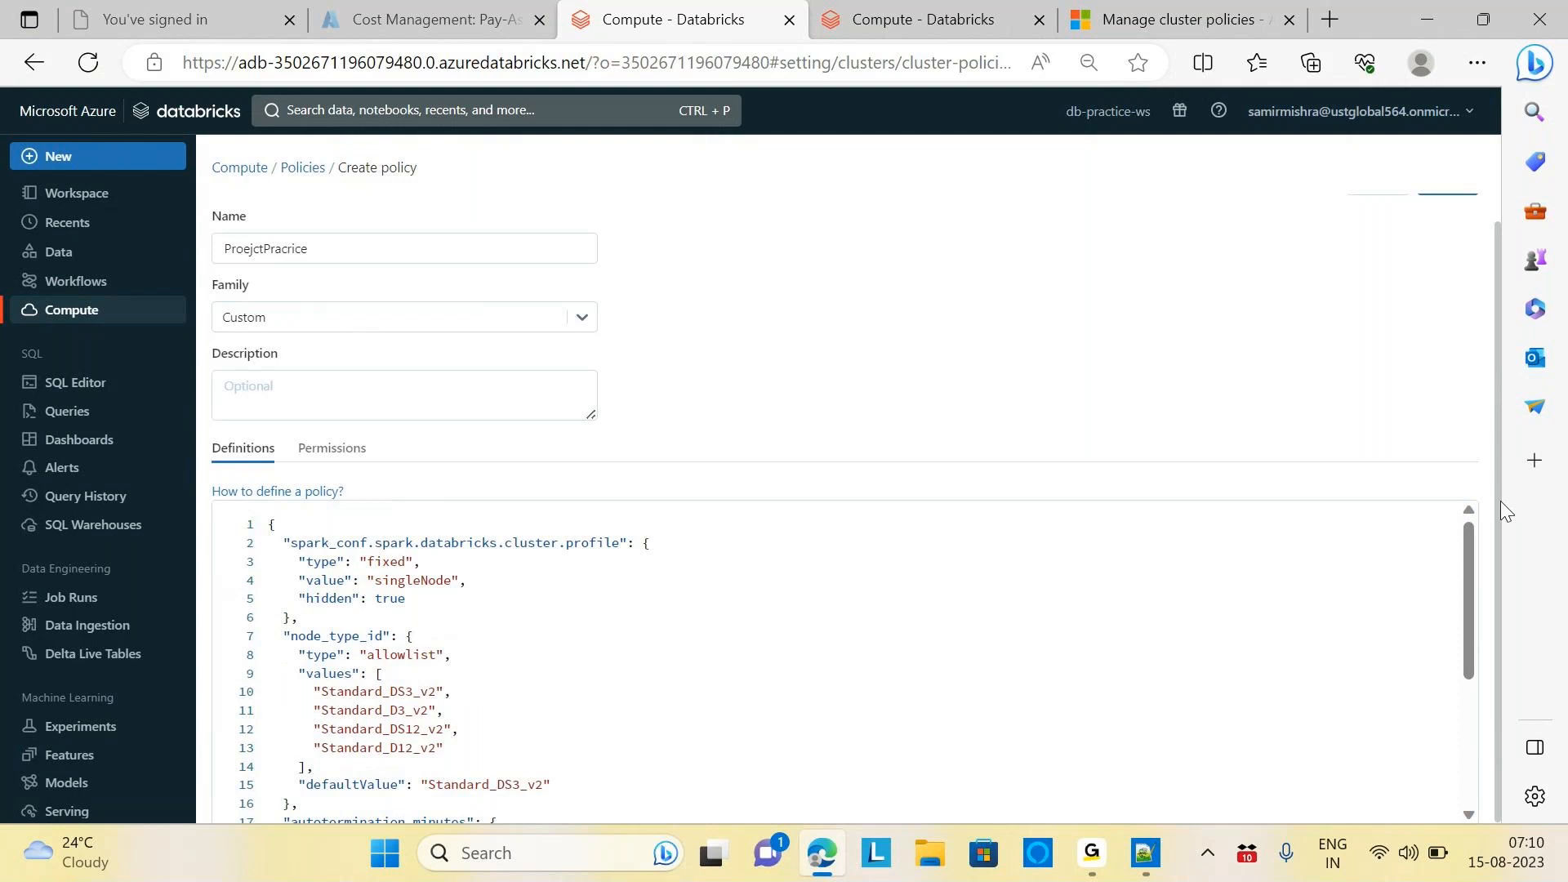
scroll(1501, 502, "up", 1)
left_click(1447, 210)
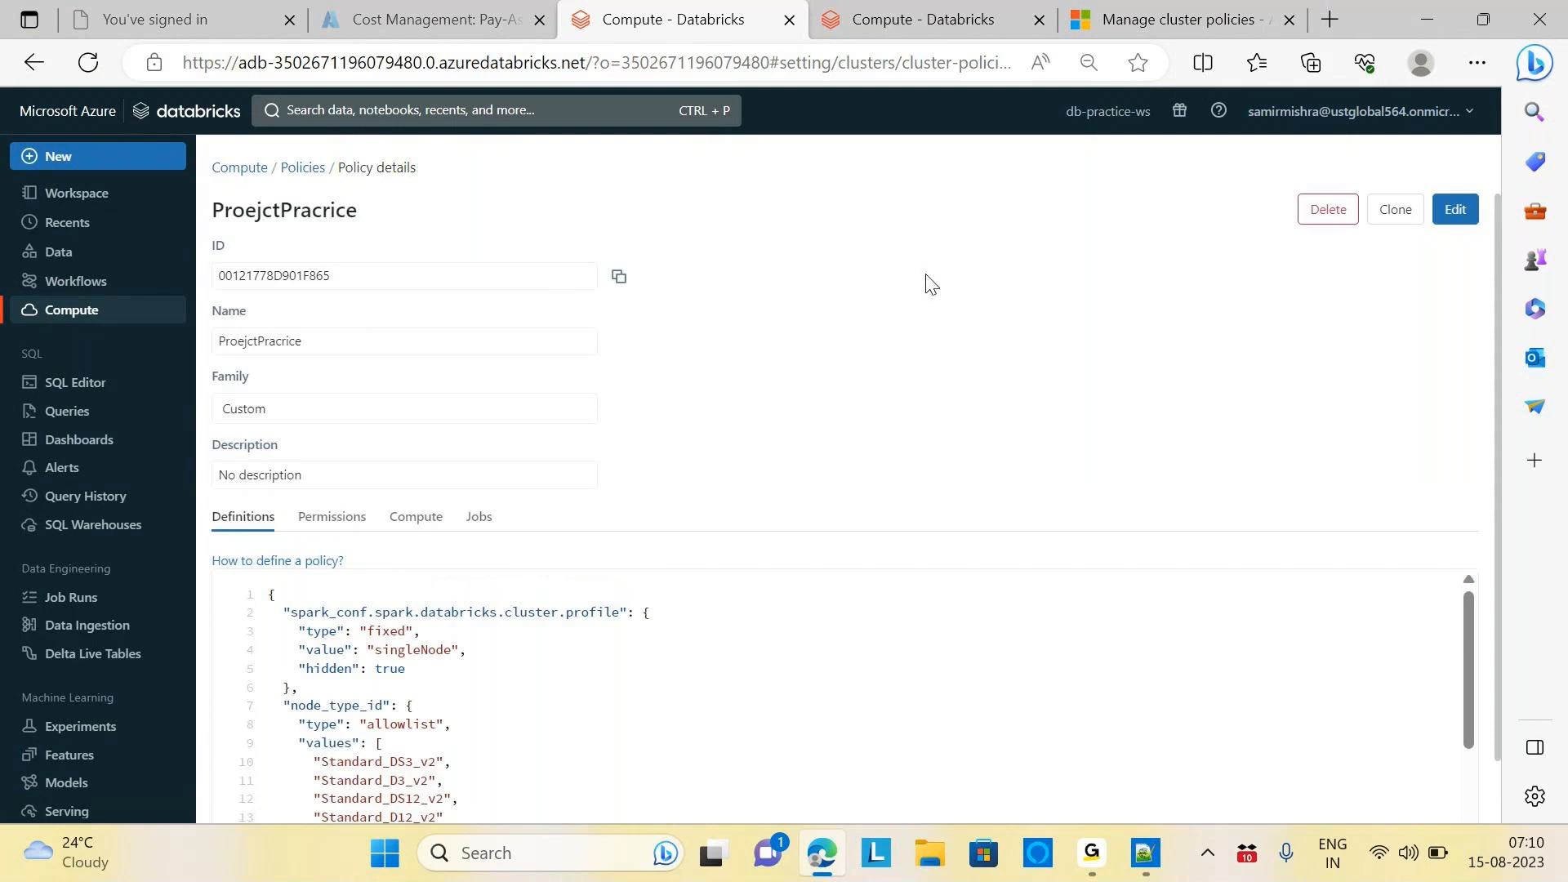
From a reloaded Compute page, start a new cluster and select the ProejctPracrice policy
left_click(923, 20)
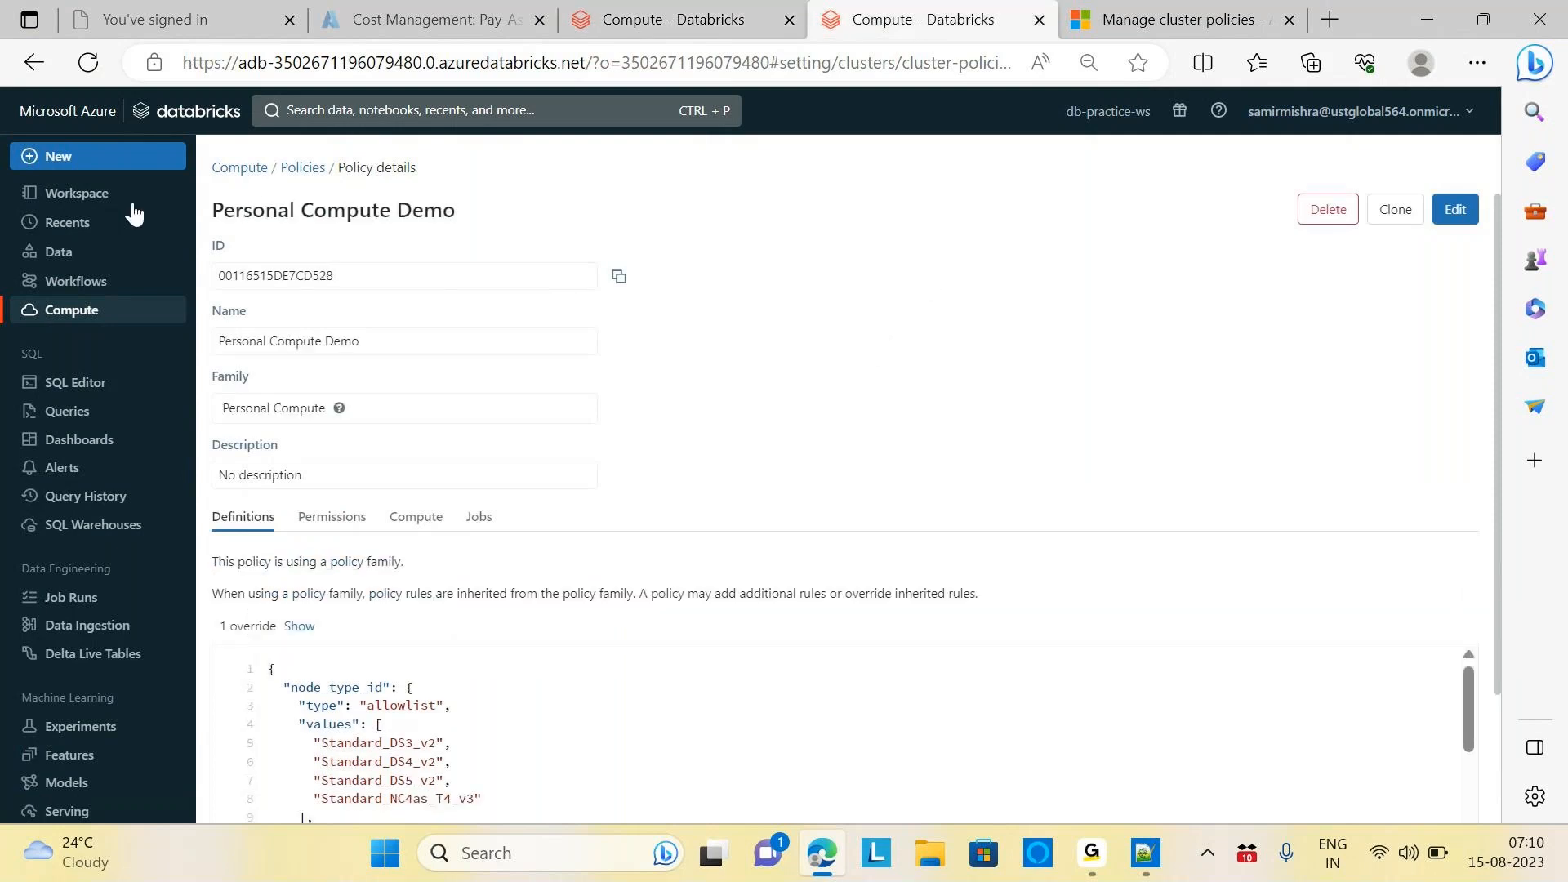
left_click(85, 317)
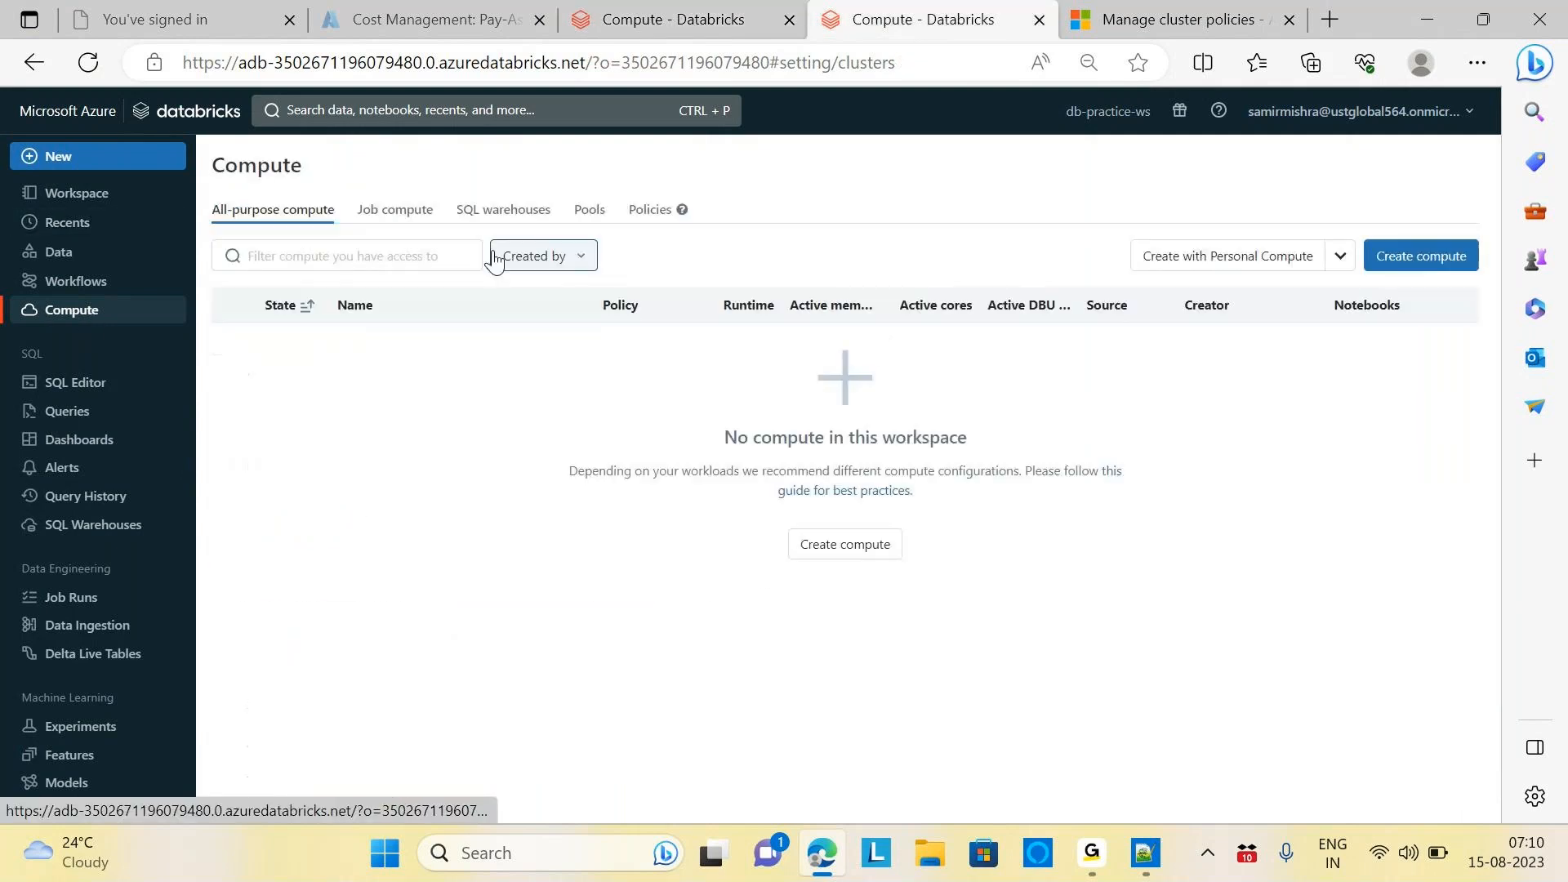
left_click(88, 63)
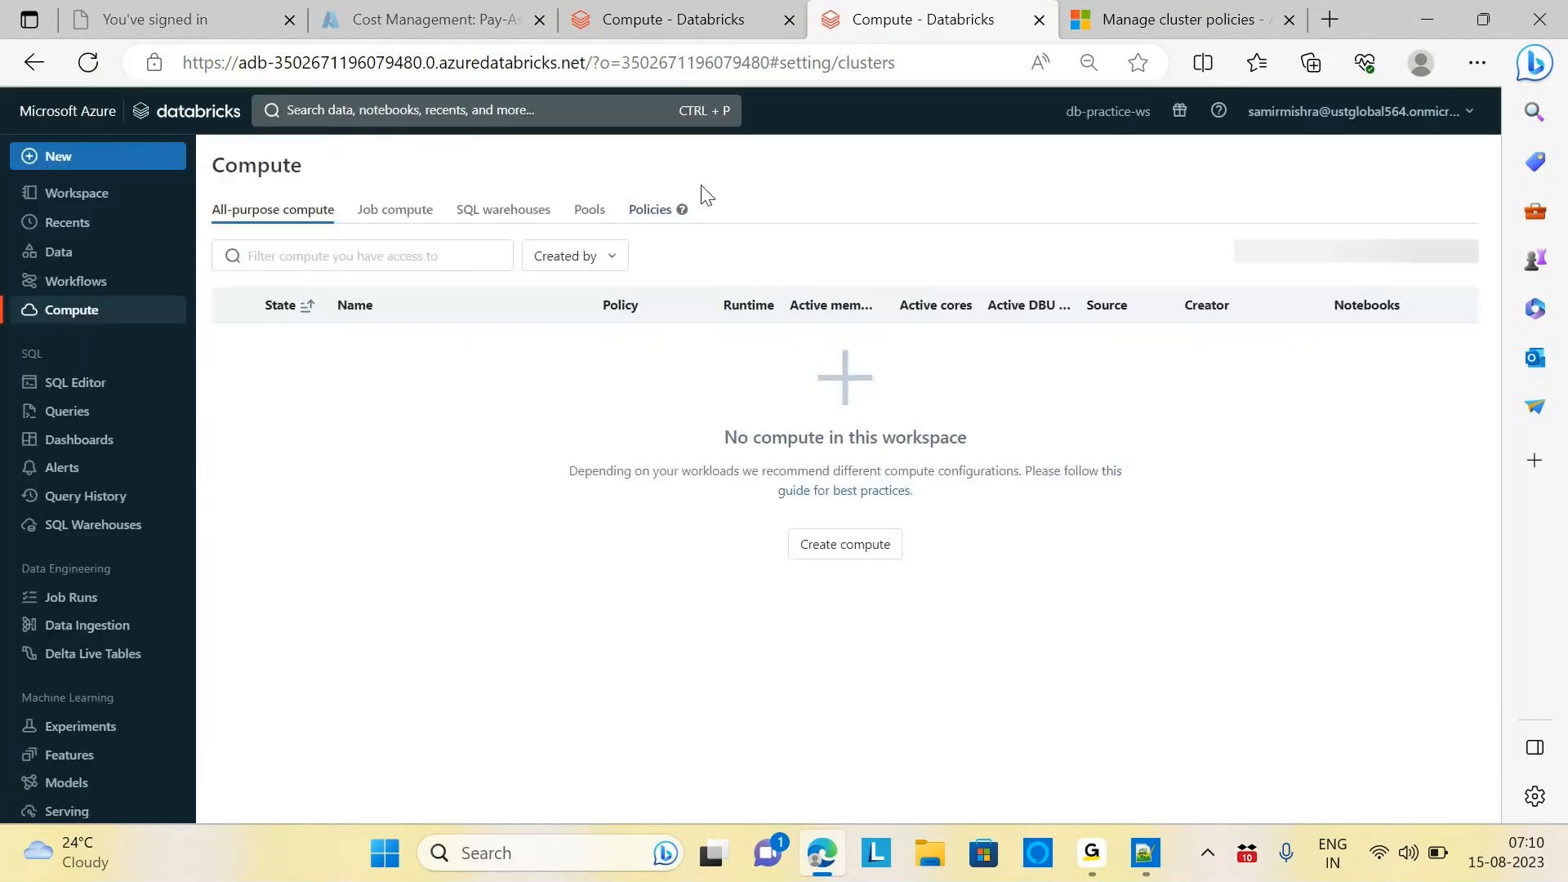
left_click(1427, 260)
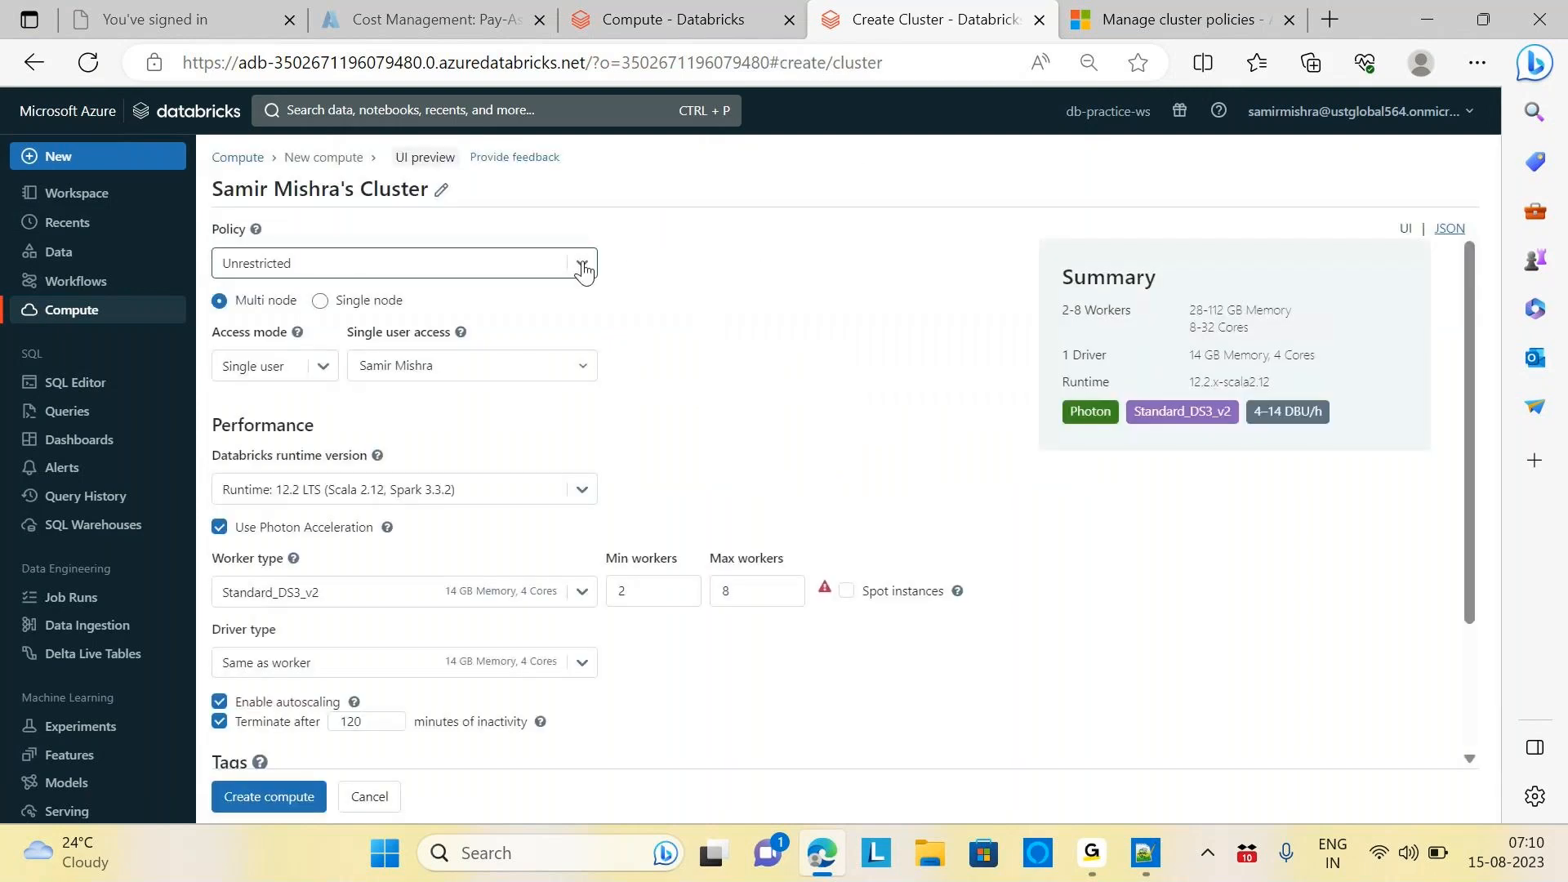
left_click(583, 265)
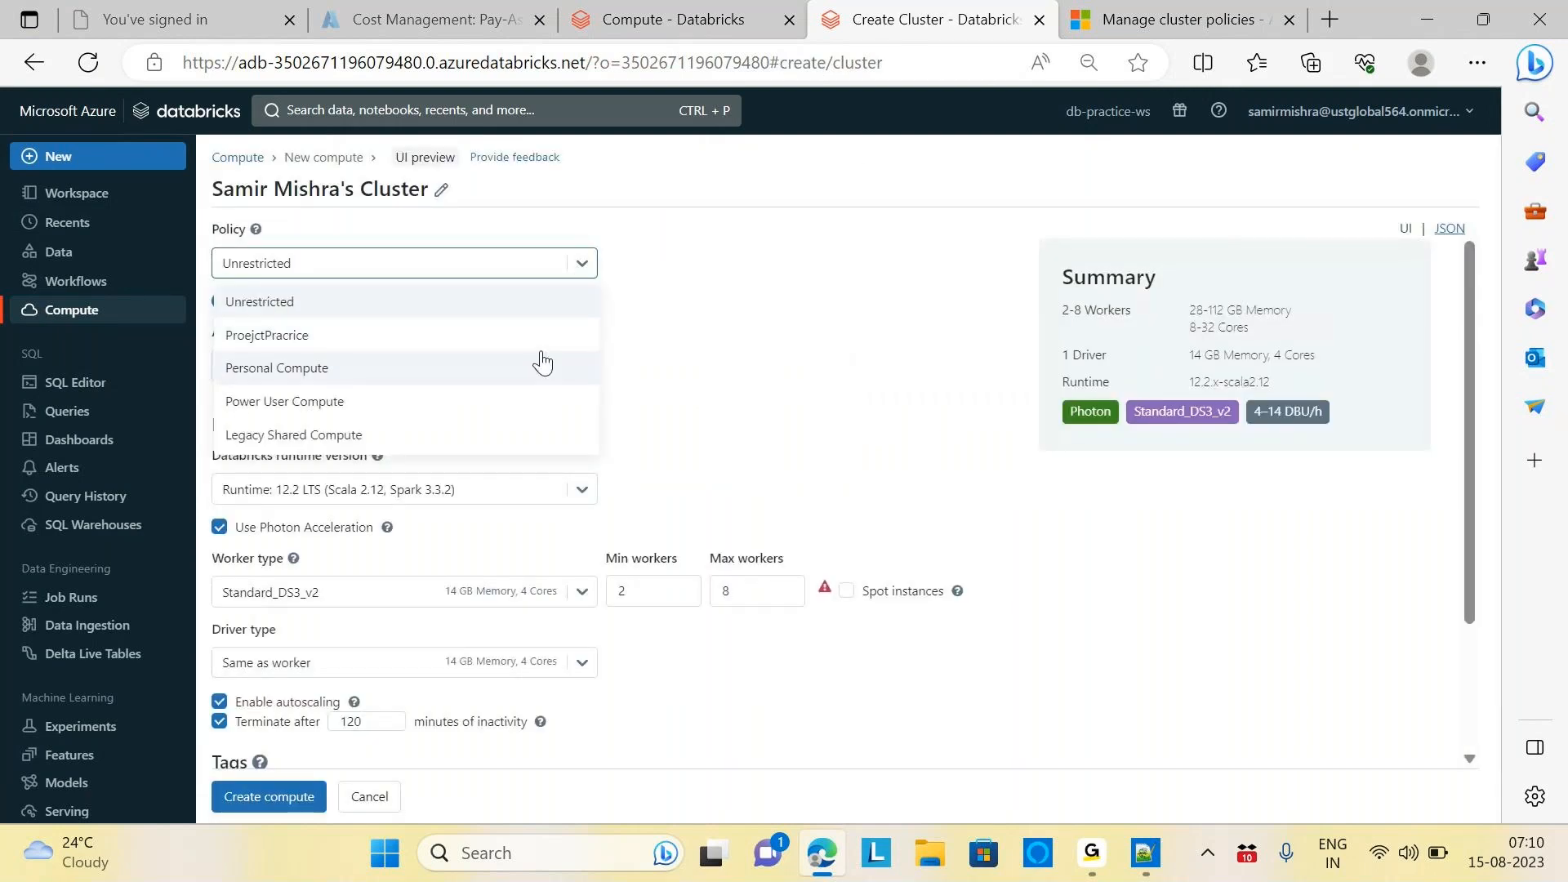
left_click(294, 335)
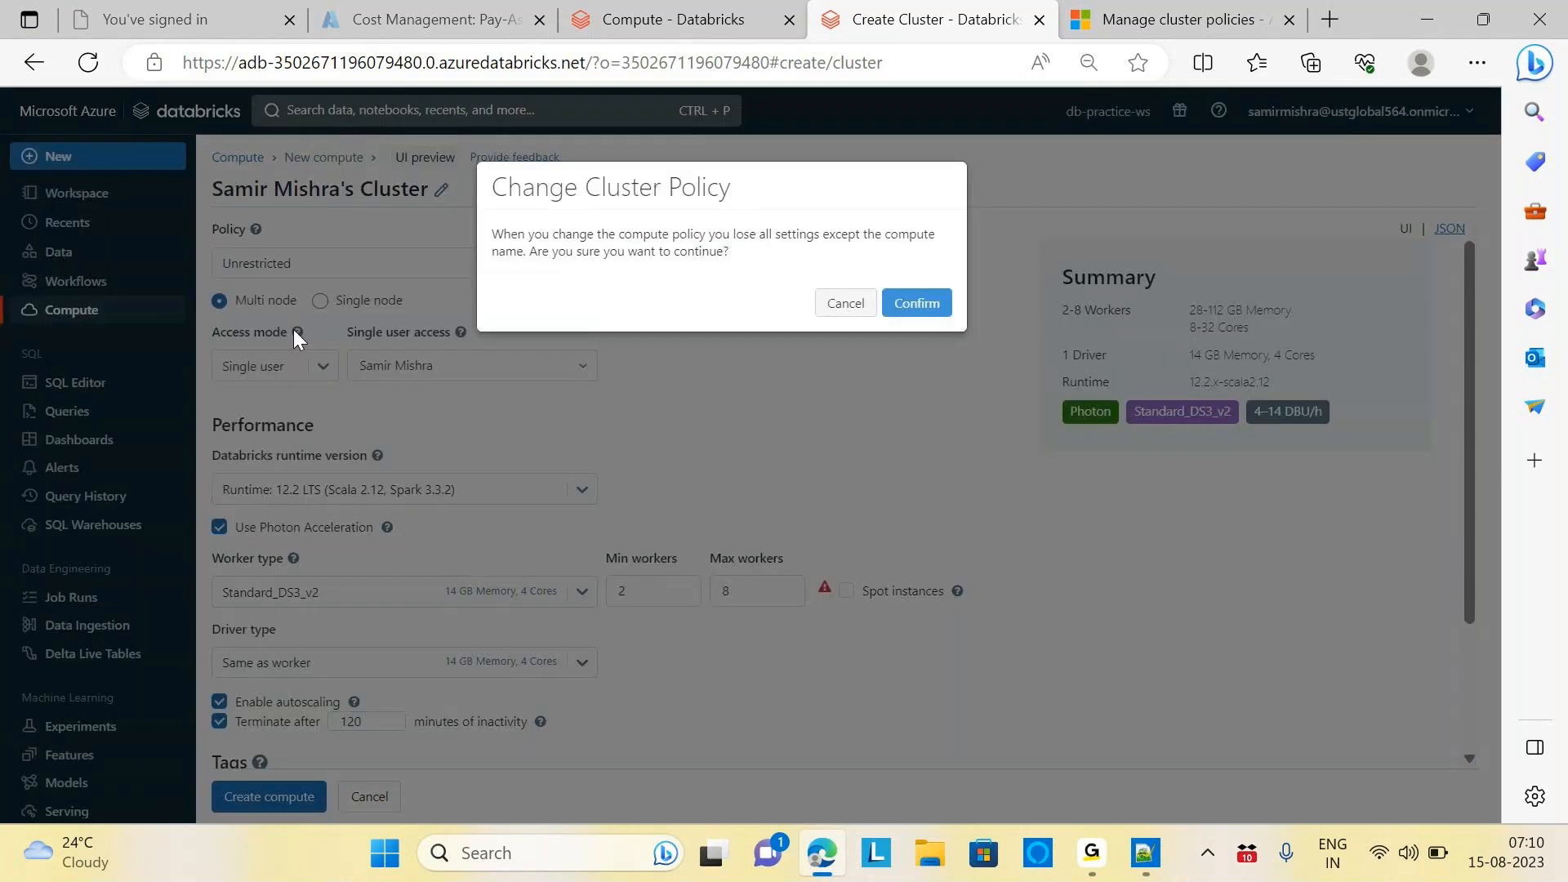
Confirm the ProejctPracrice policy, keep node type Standard_DS3_v2, and disable Photon for 0.75 DBU/h
left_click(917, 307)
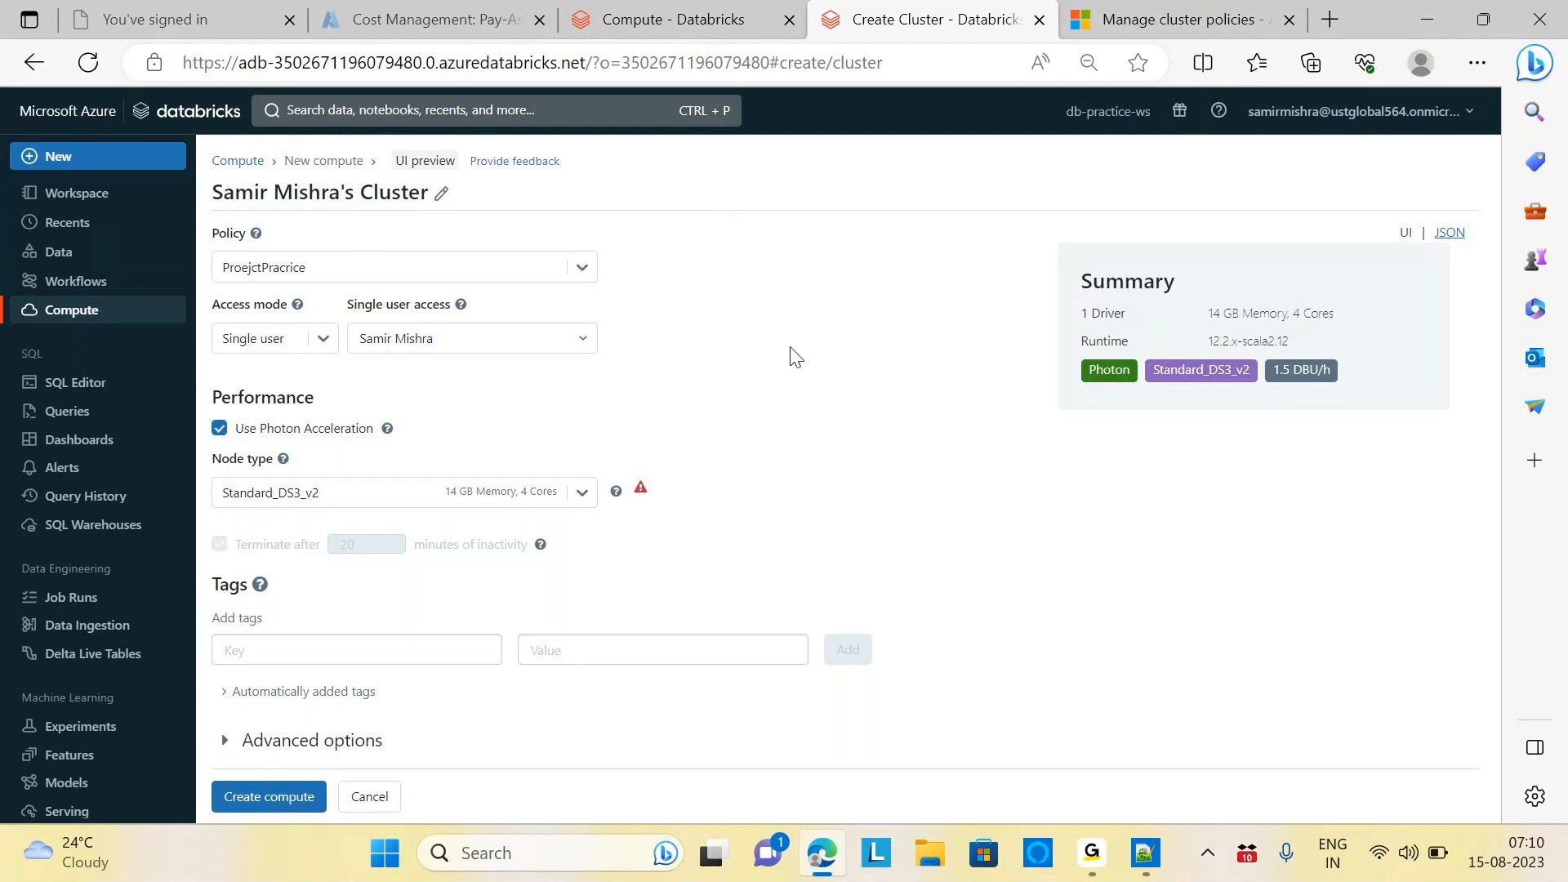
left_click(321, 341)
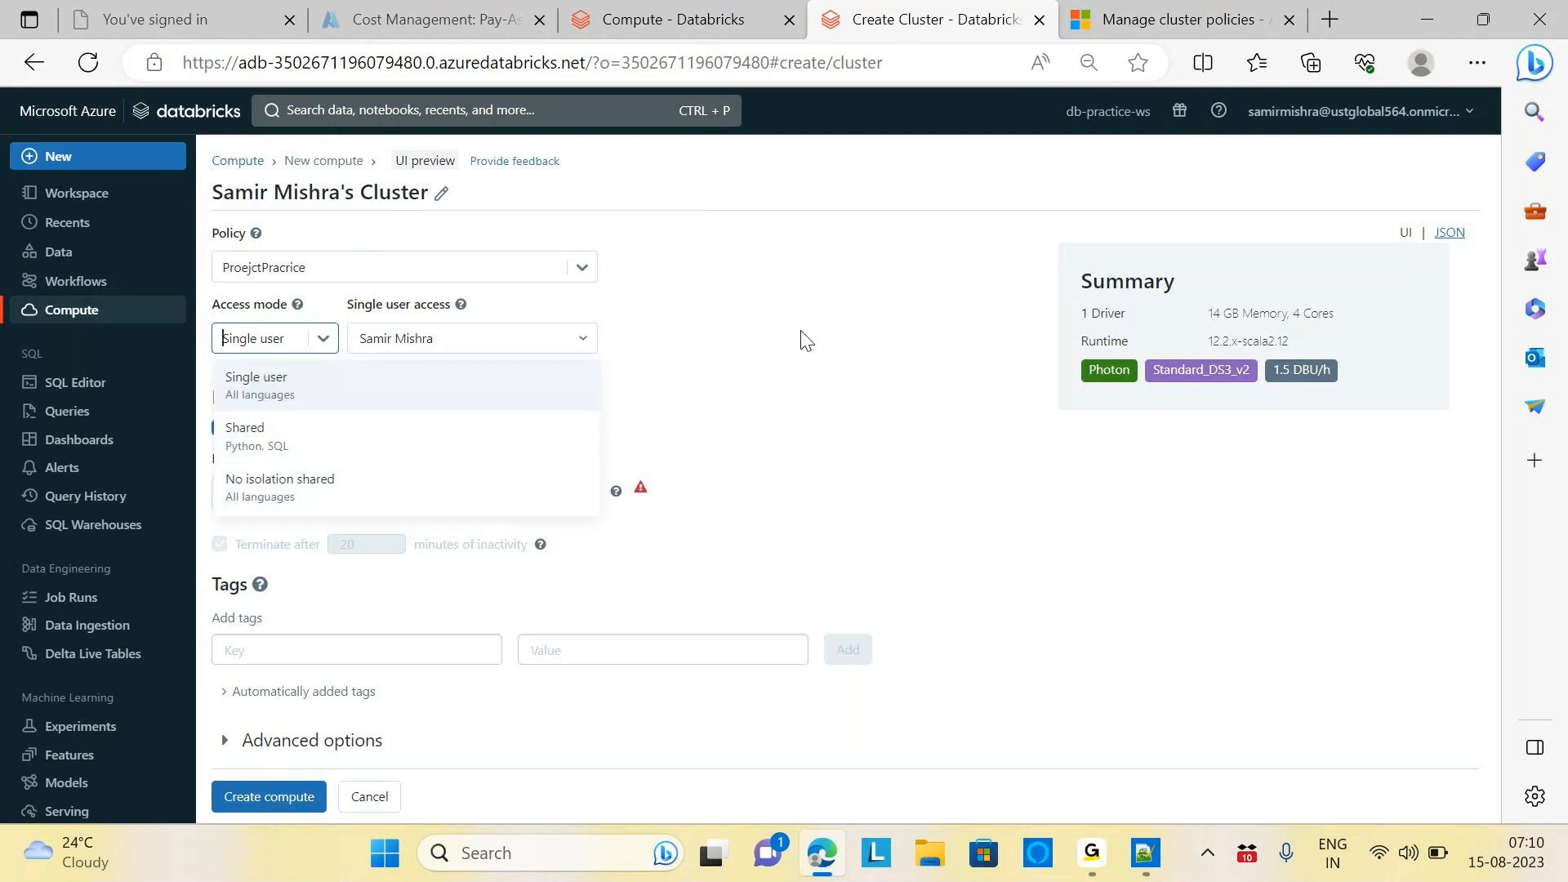
left_click(804, 339)
left_click(585, 510)
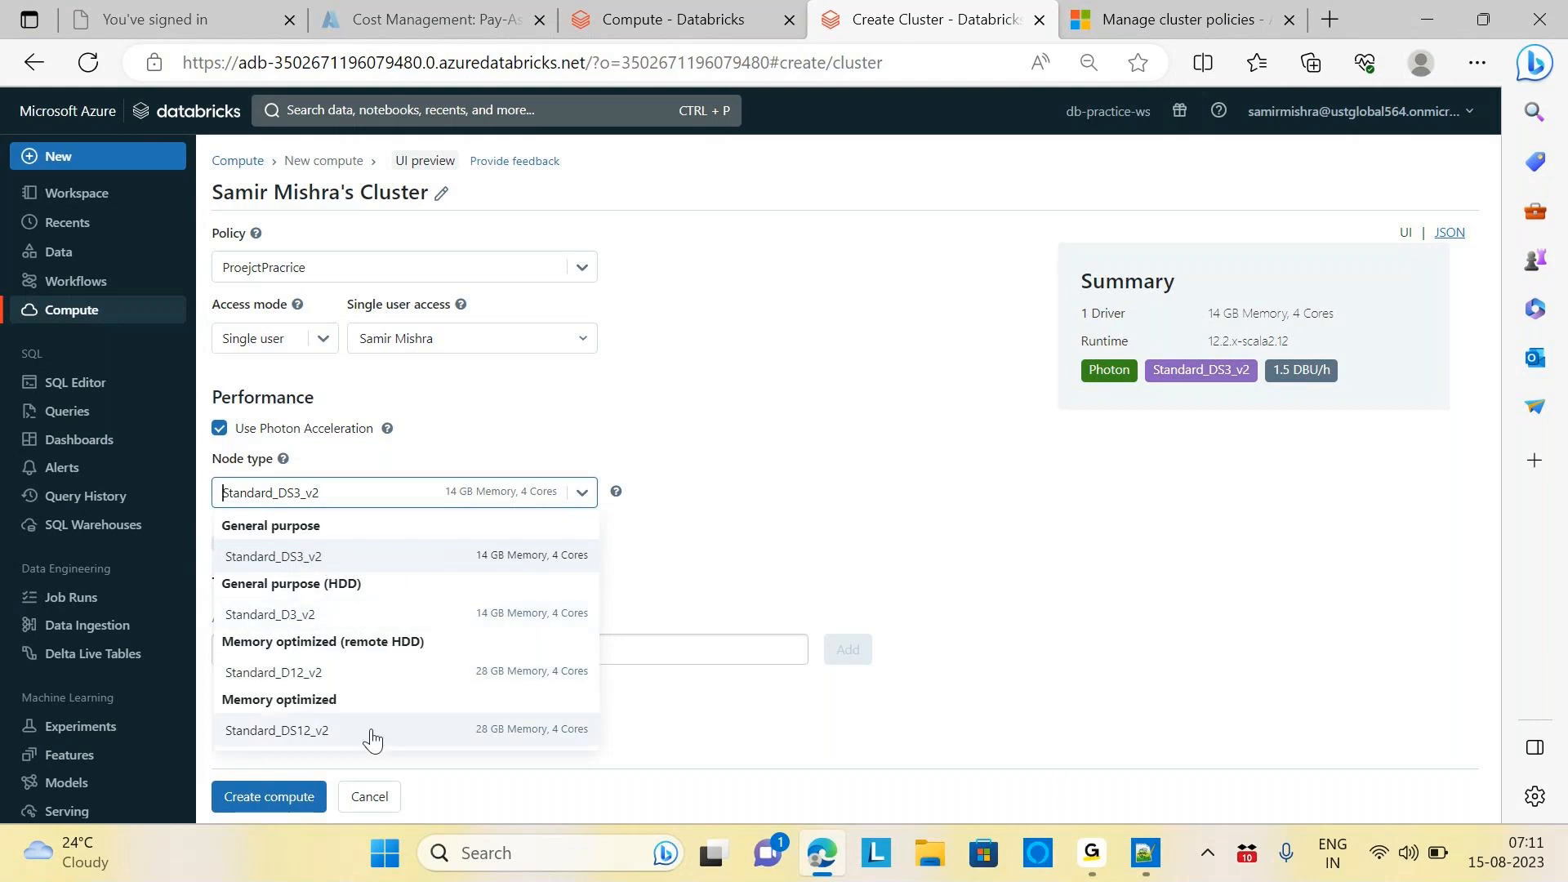
left_click(786, 457)
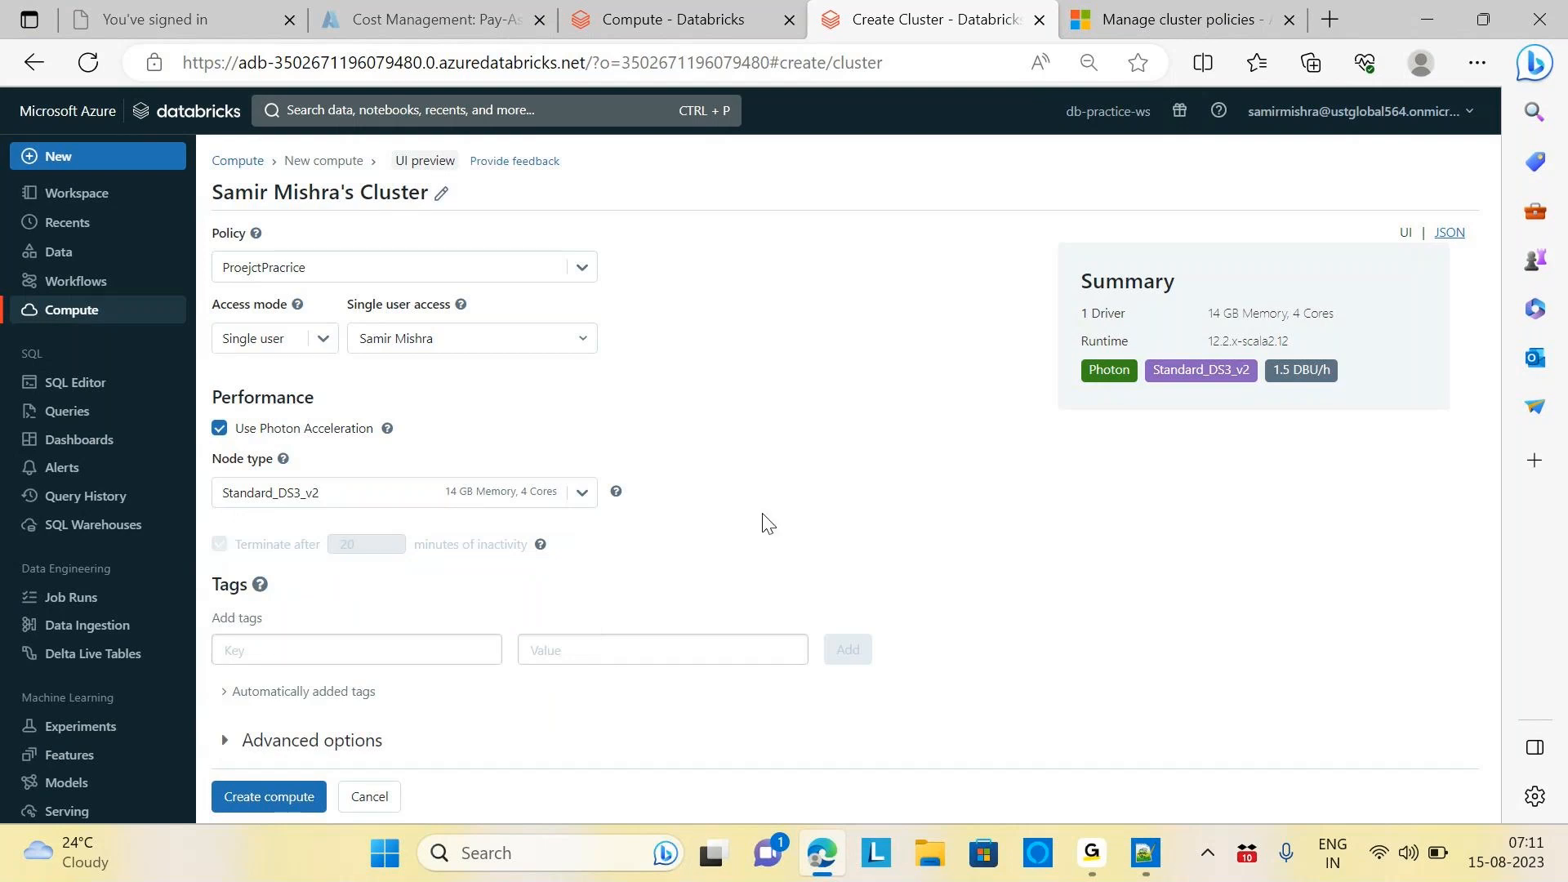
left_click(219, 428)
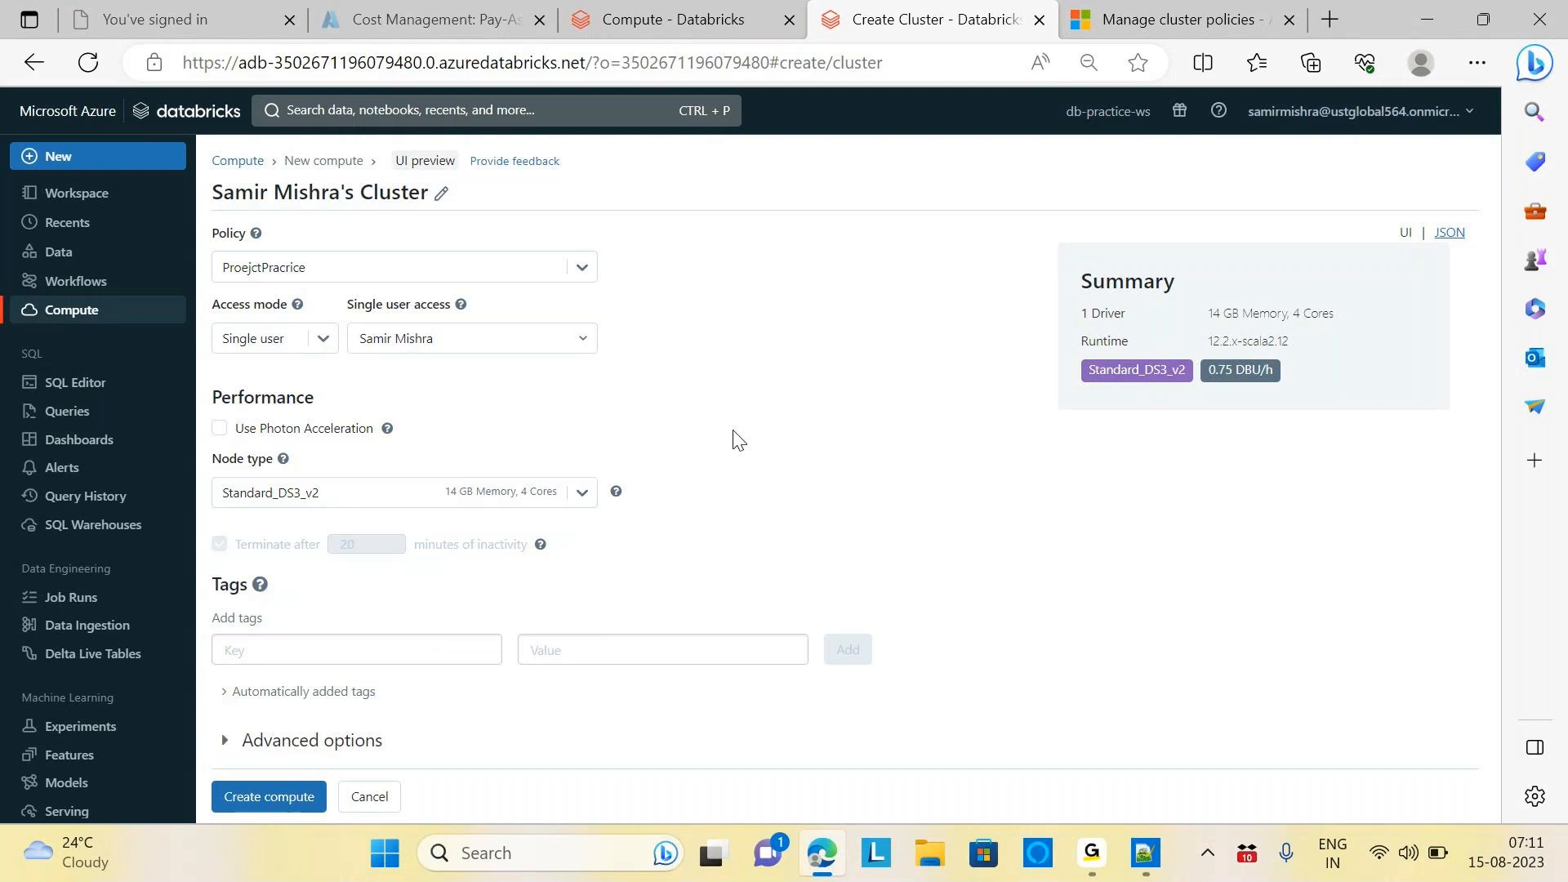
left_click(676, 18)
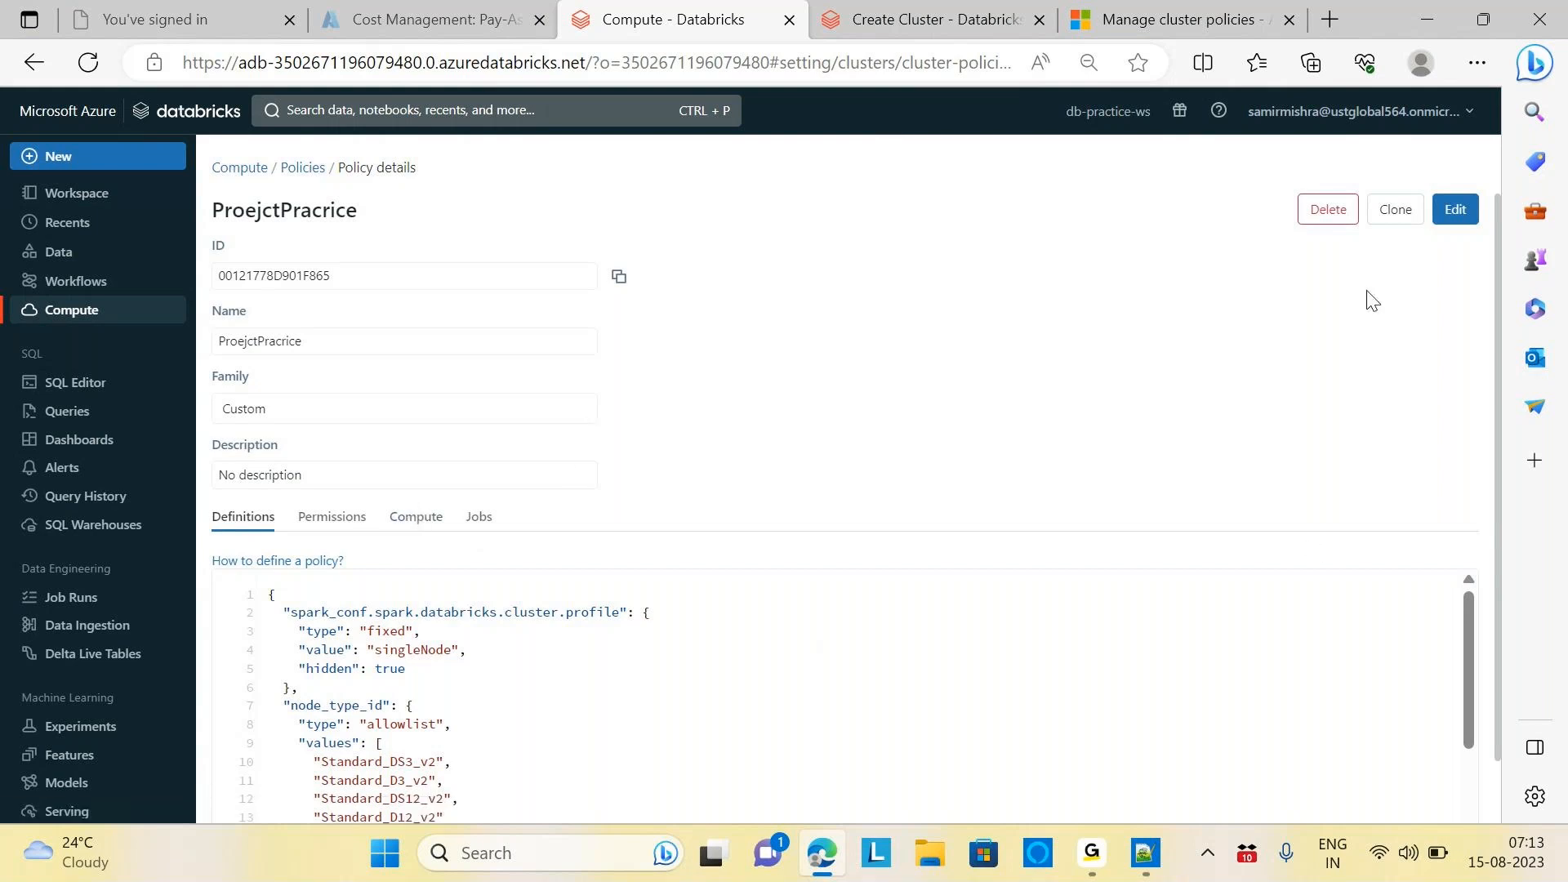
Review the ProejctPracrice policy JSON for the singleNode profile and Standard_DS3_v2 node type
left_click(1155, 10)
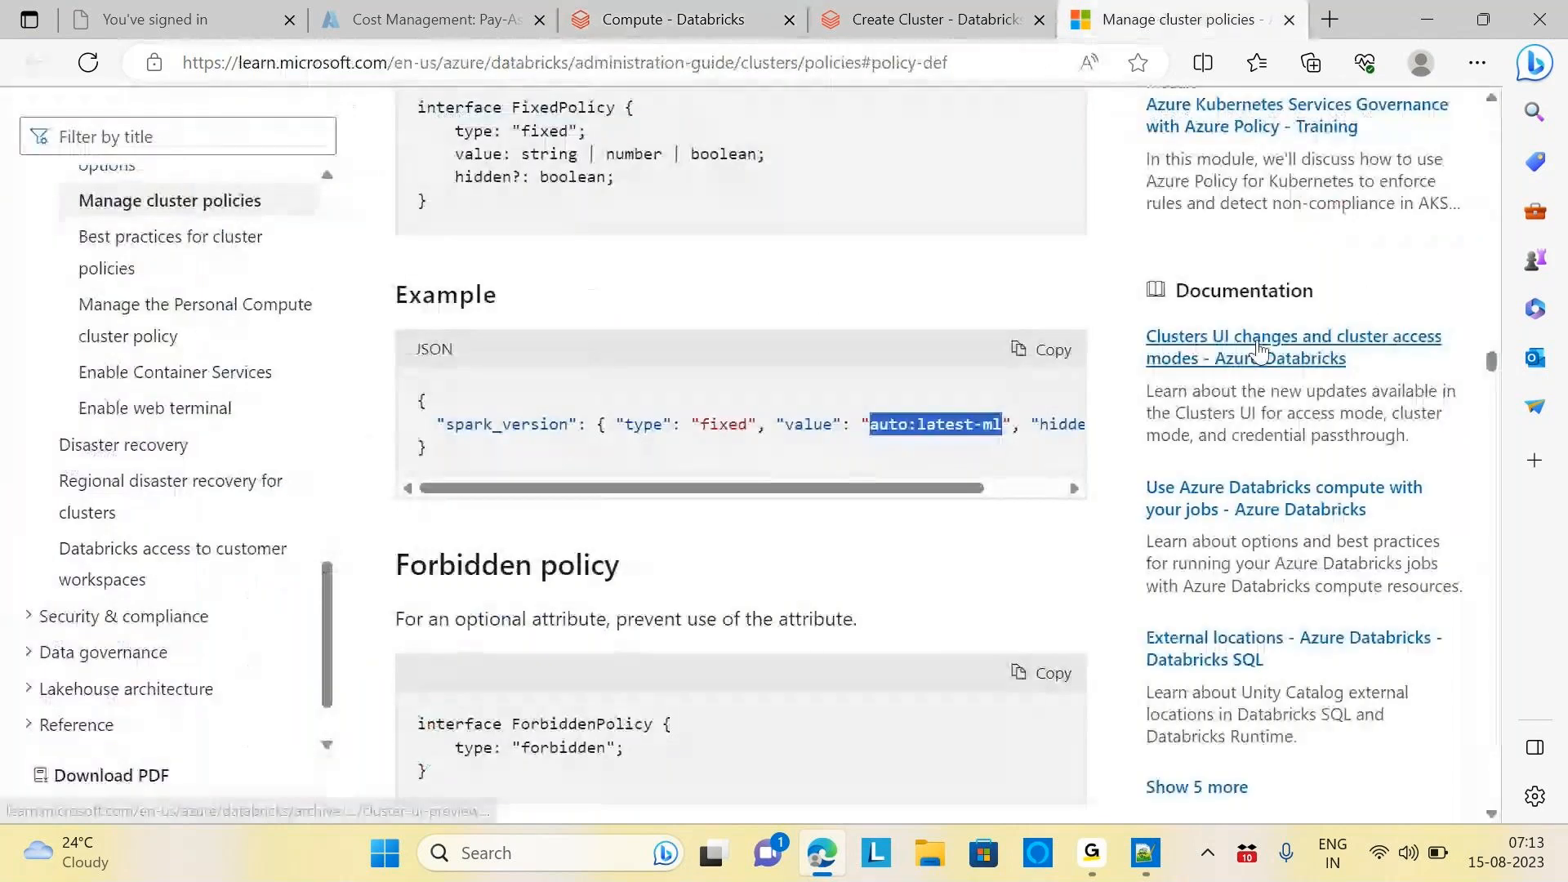
left_click_drag(1491, 361, 1449, 97)
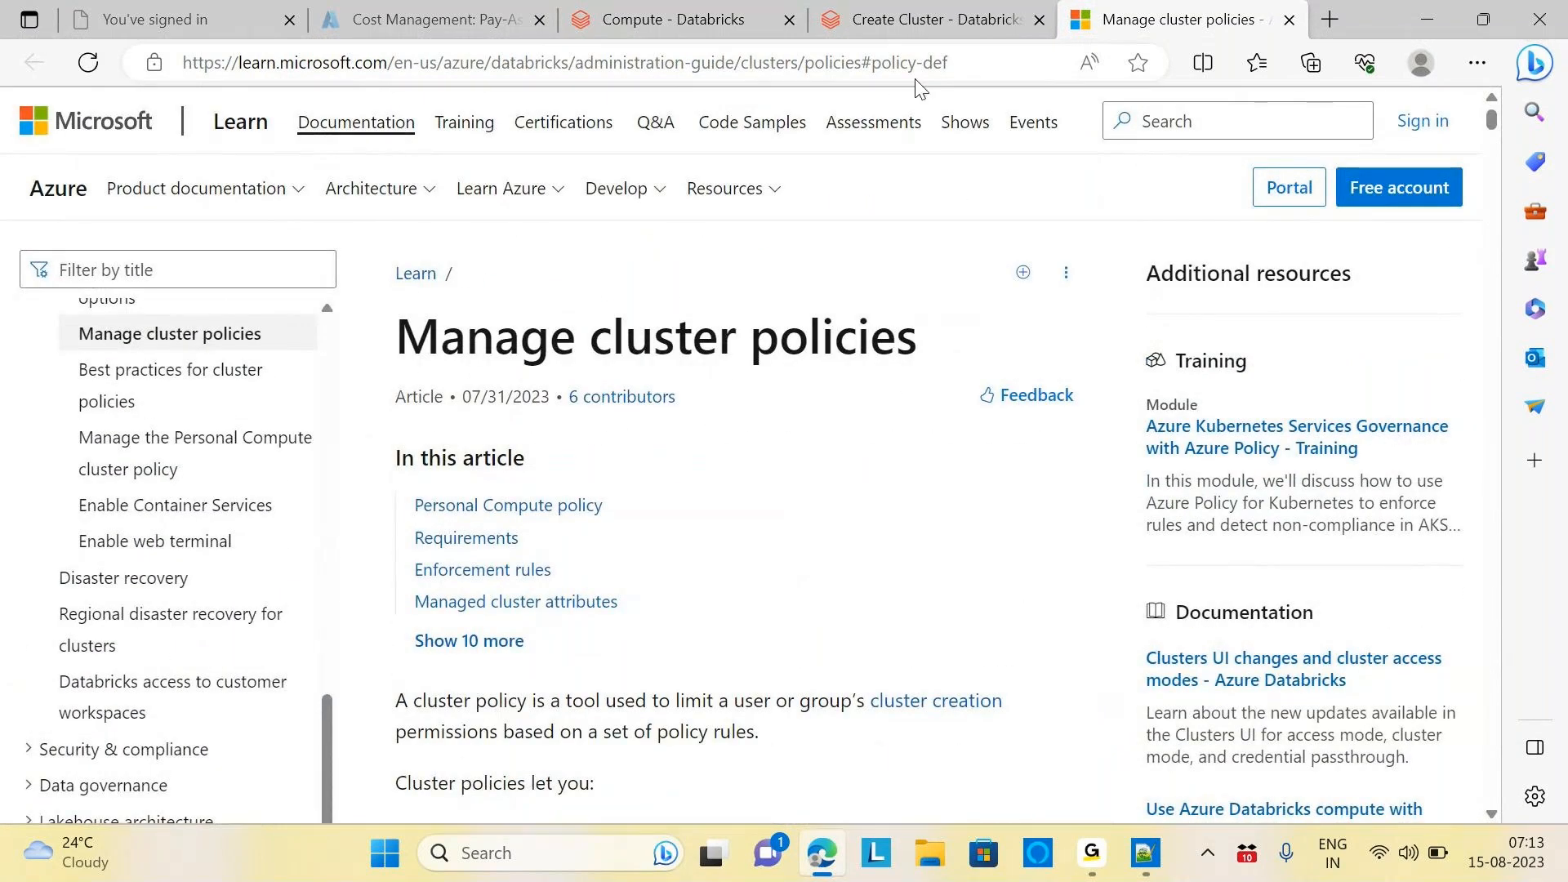
left_click(914, 20)
left_click(668, 19)
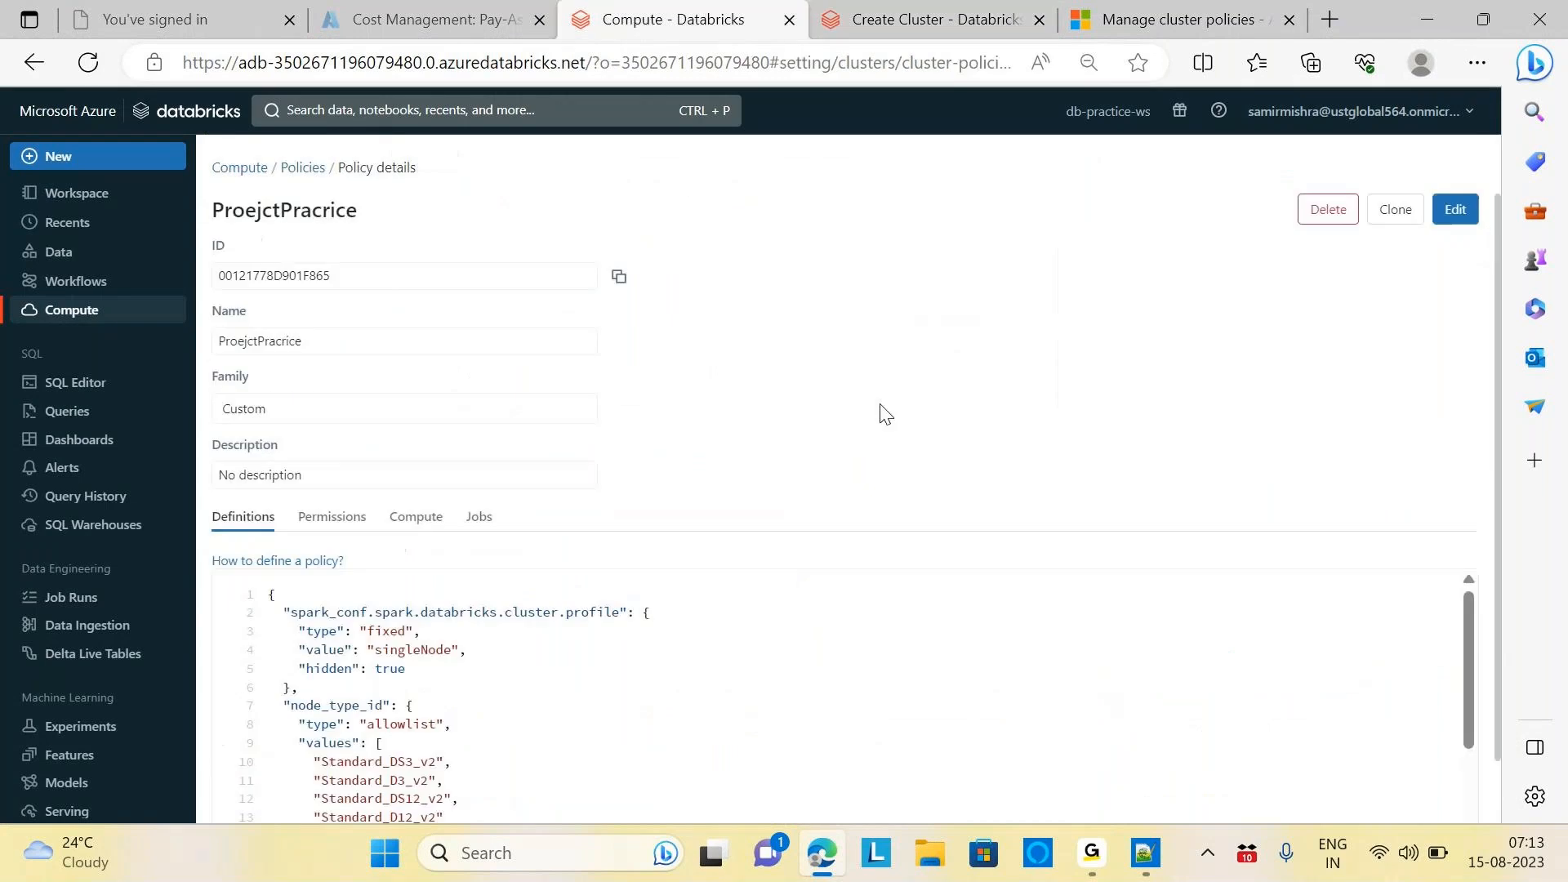
scroll(1504, 639, "down", 1)
mouse_move(1462, 566)
left_mouse_down()
mouse_move(1472, 768)
mouse_move(1480, 543)
left_mouse_up()
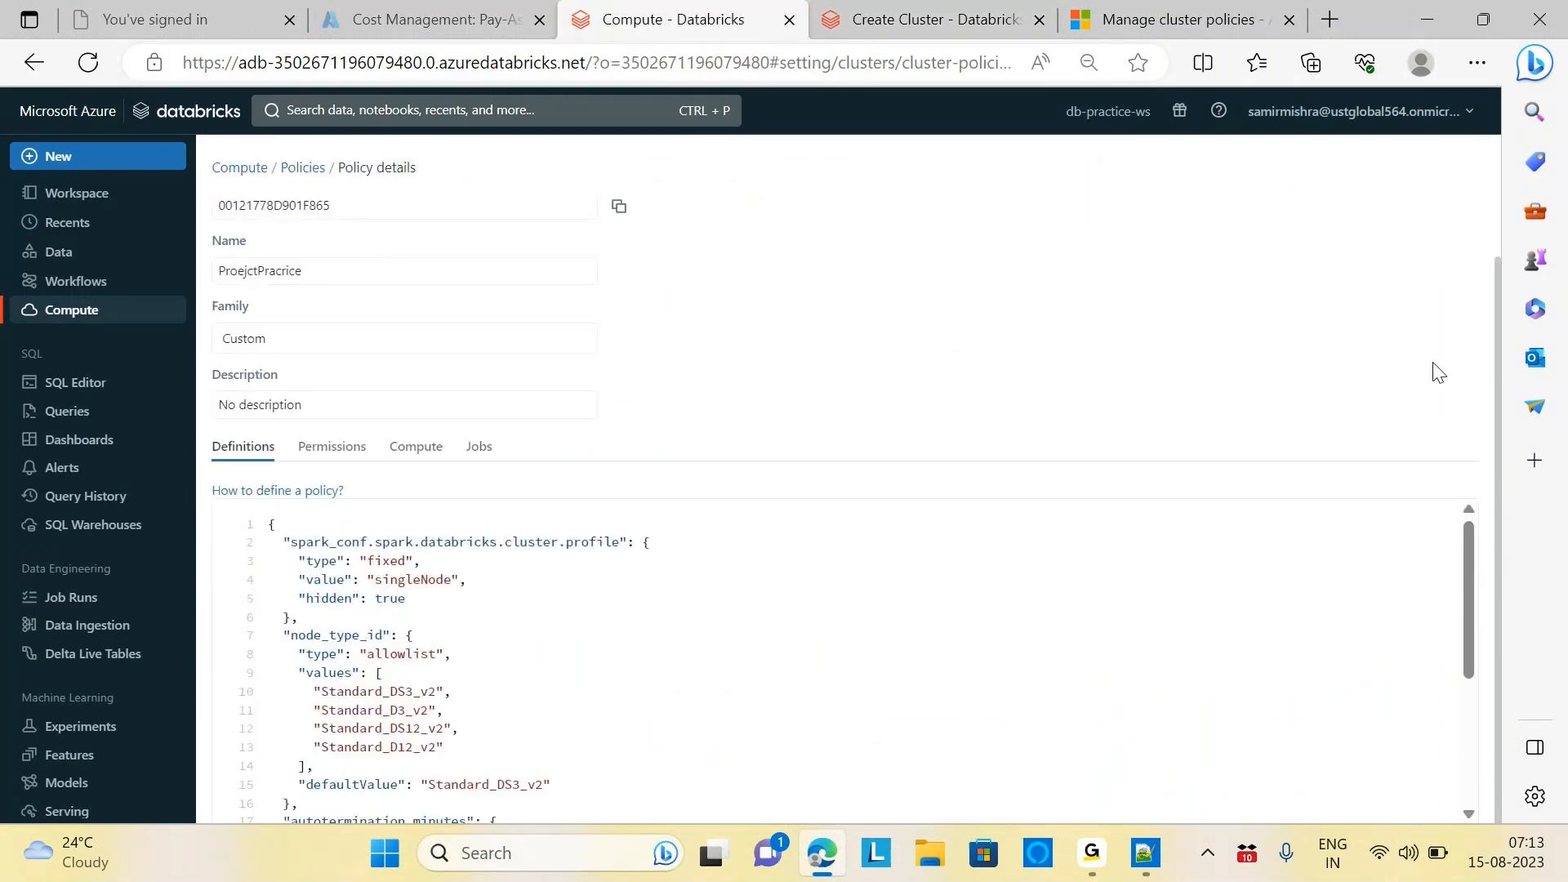
scroll(1496, 296, "up", 1)
scroll(1492, 318, "down", 1)
left_click(924, 26)
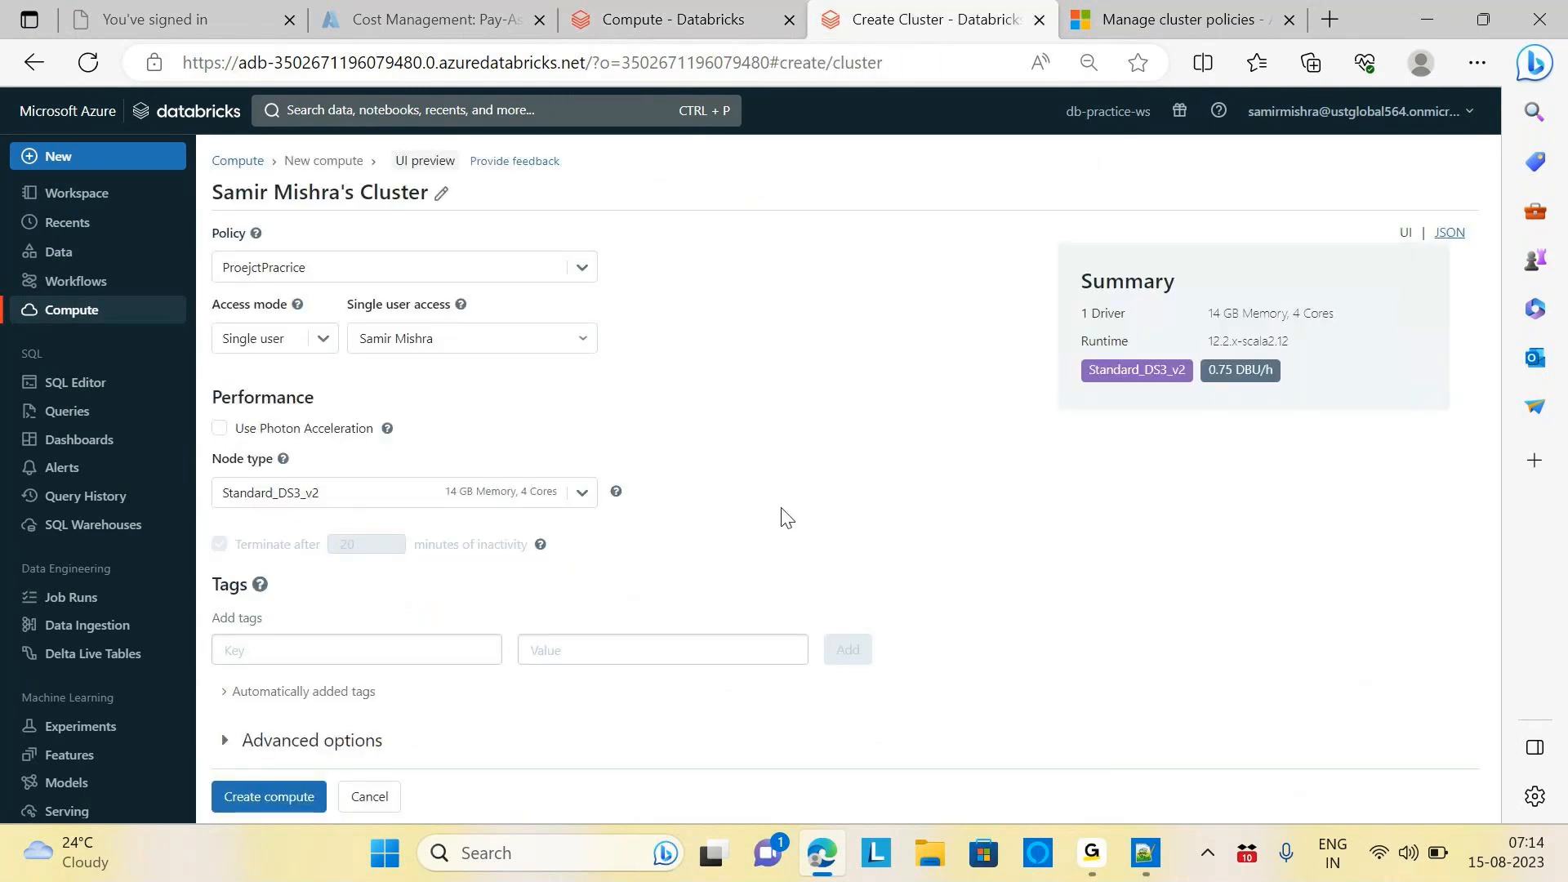
left_click(674, 18)
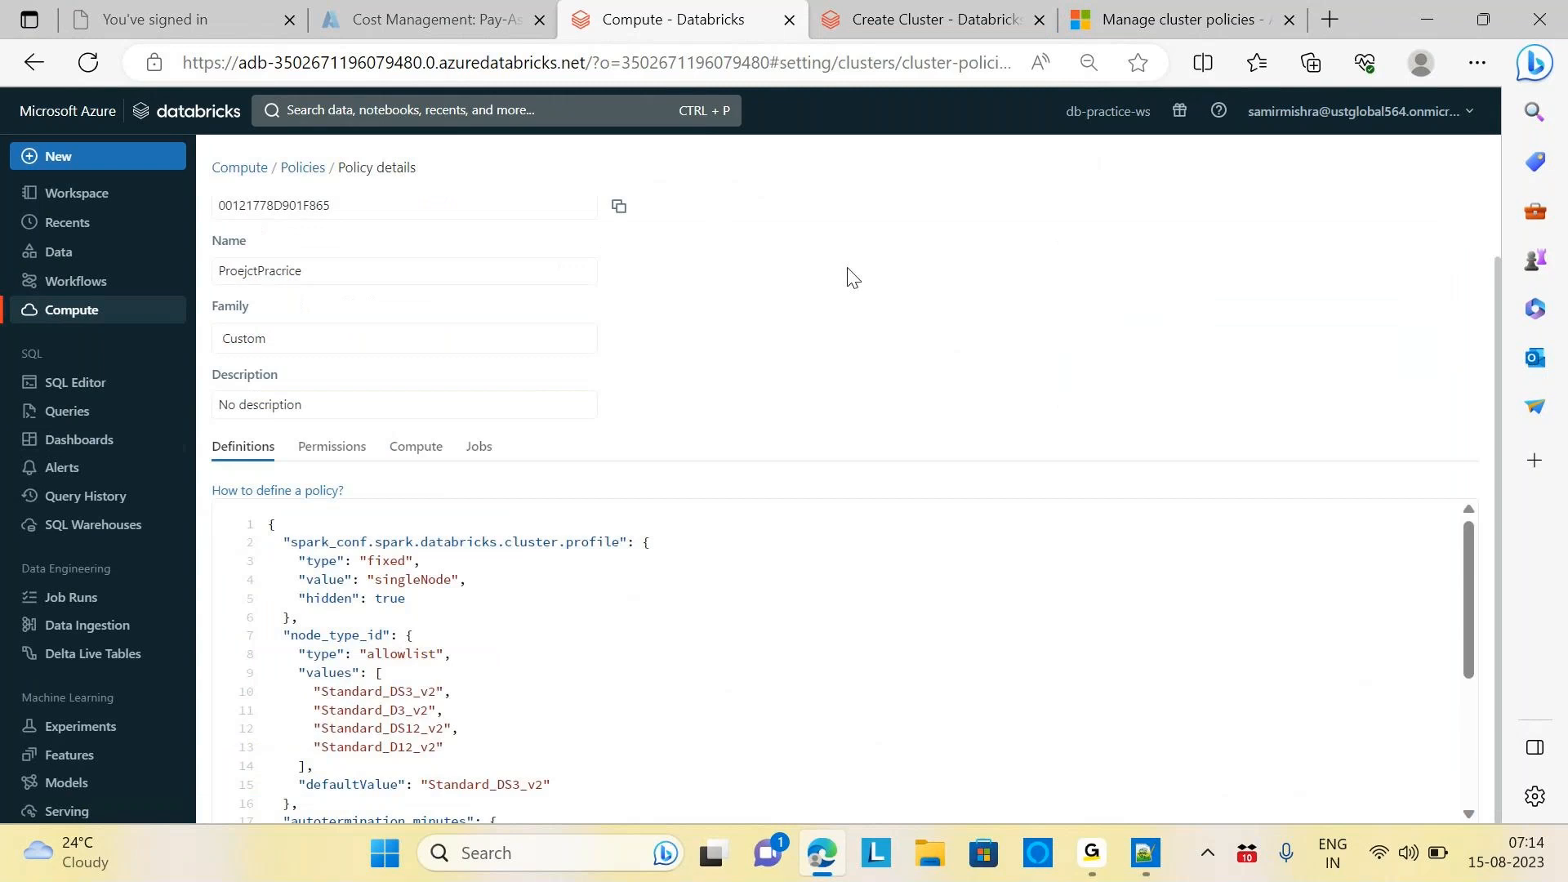
Delete the ProejctPracrice policy from the Policies list
left_click(296, 165)
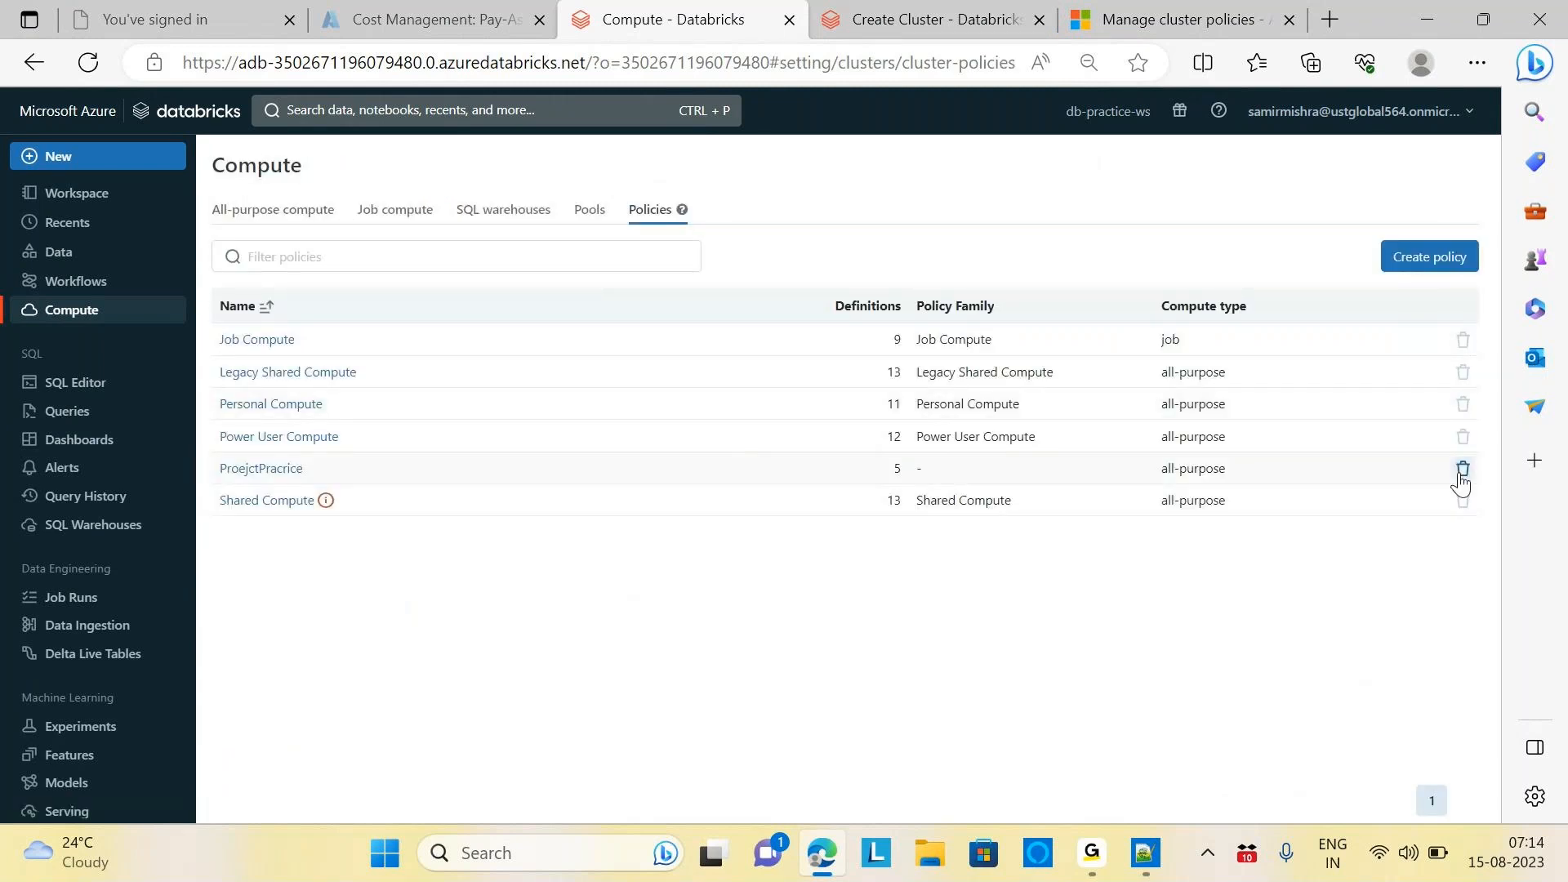
left_click(1462, 469)
left_click(963, 335)
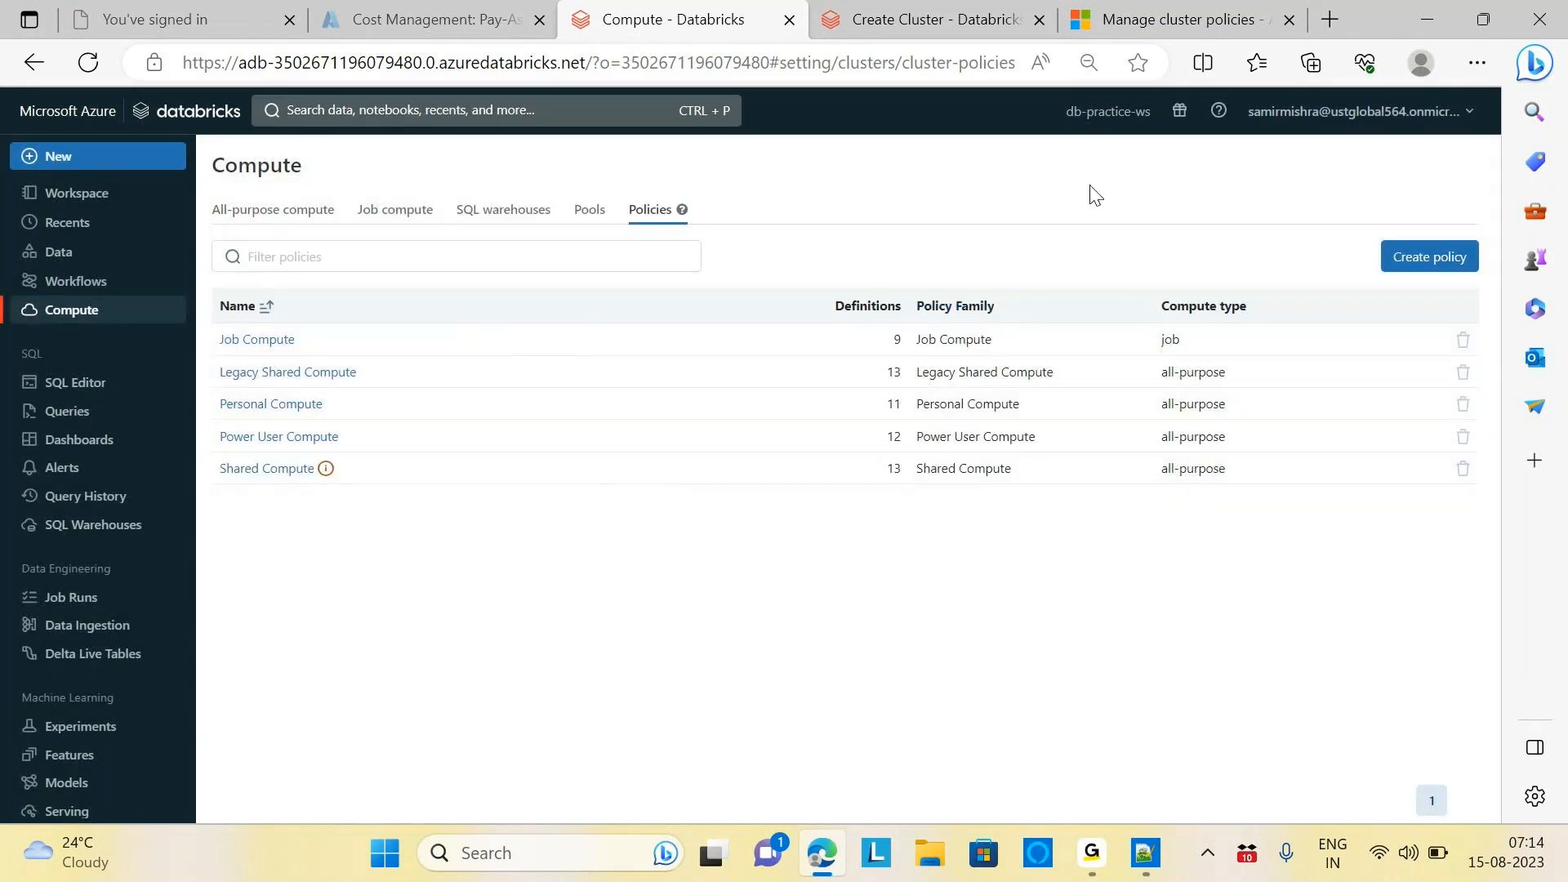
Leave the cluster form and open the Workspace browser at the empty home folder
key("ctrl+Tab")
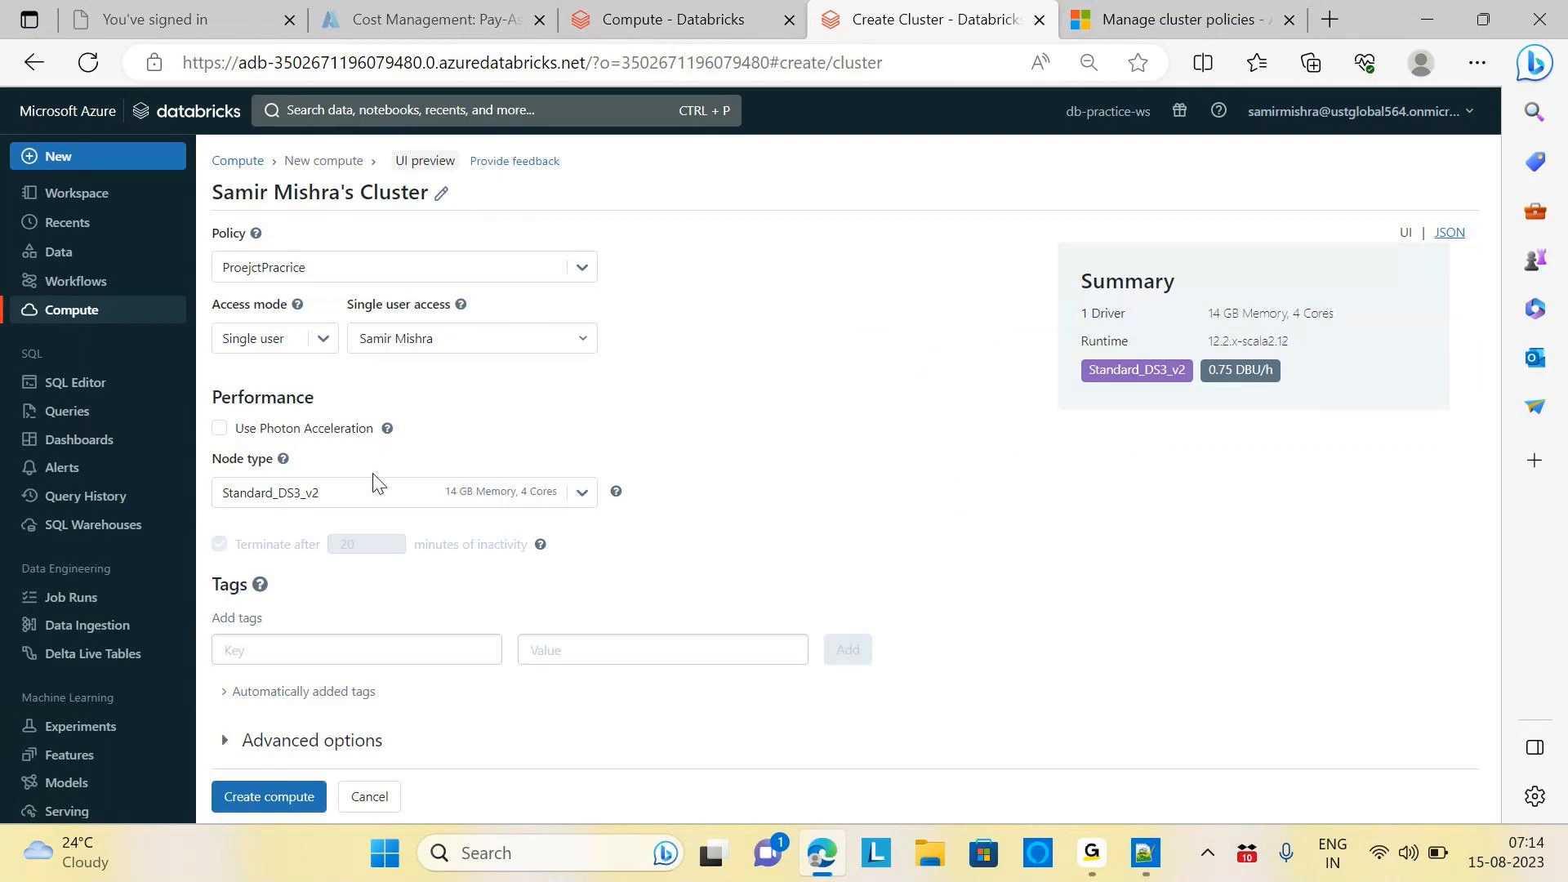
left_click(97, 314)
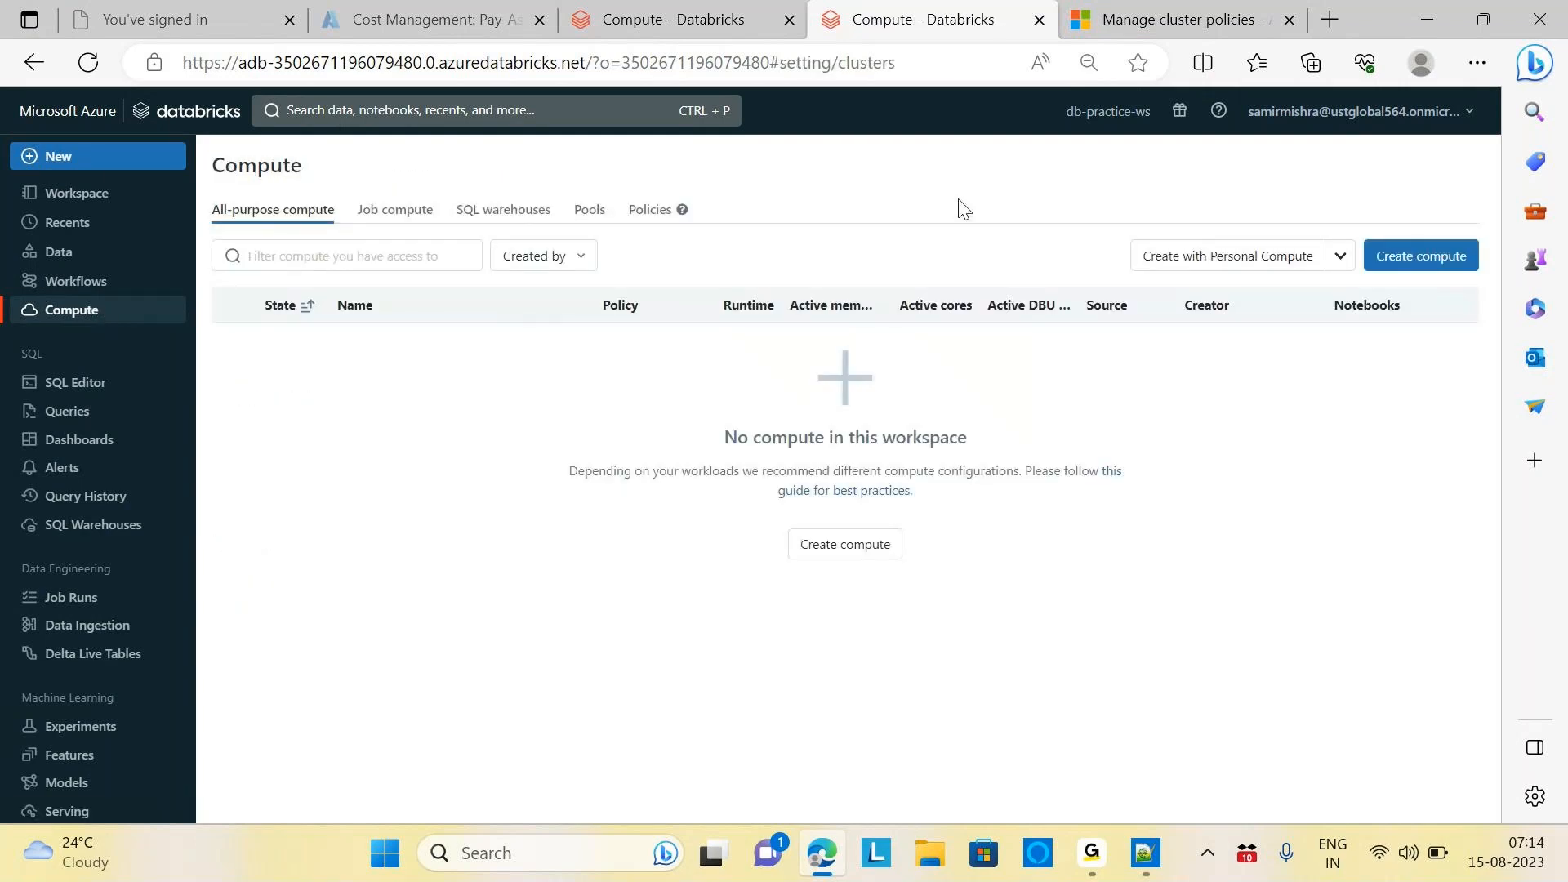
left_click(70, 195)
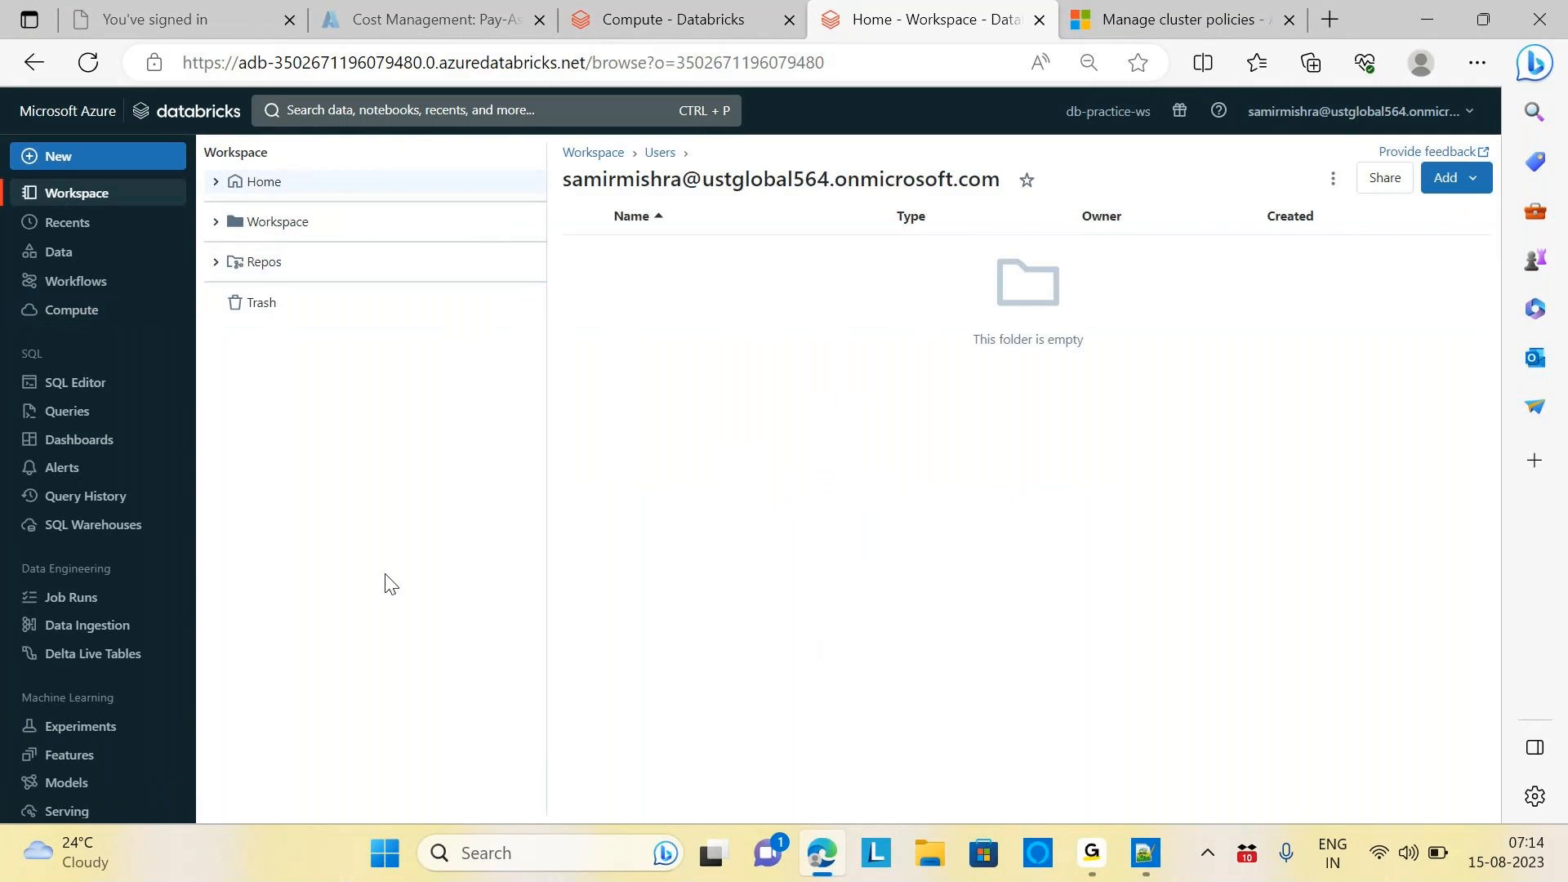
Add a folder named DBProject at the Workspace root
left_click(284, 236)
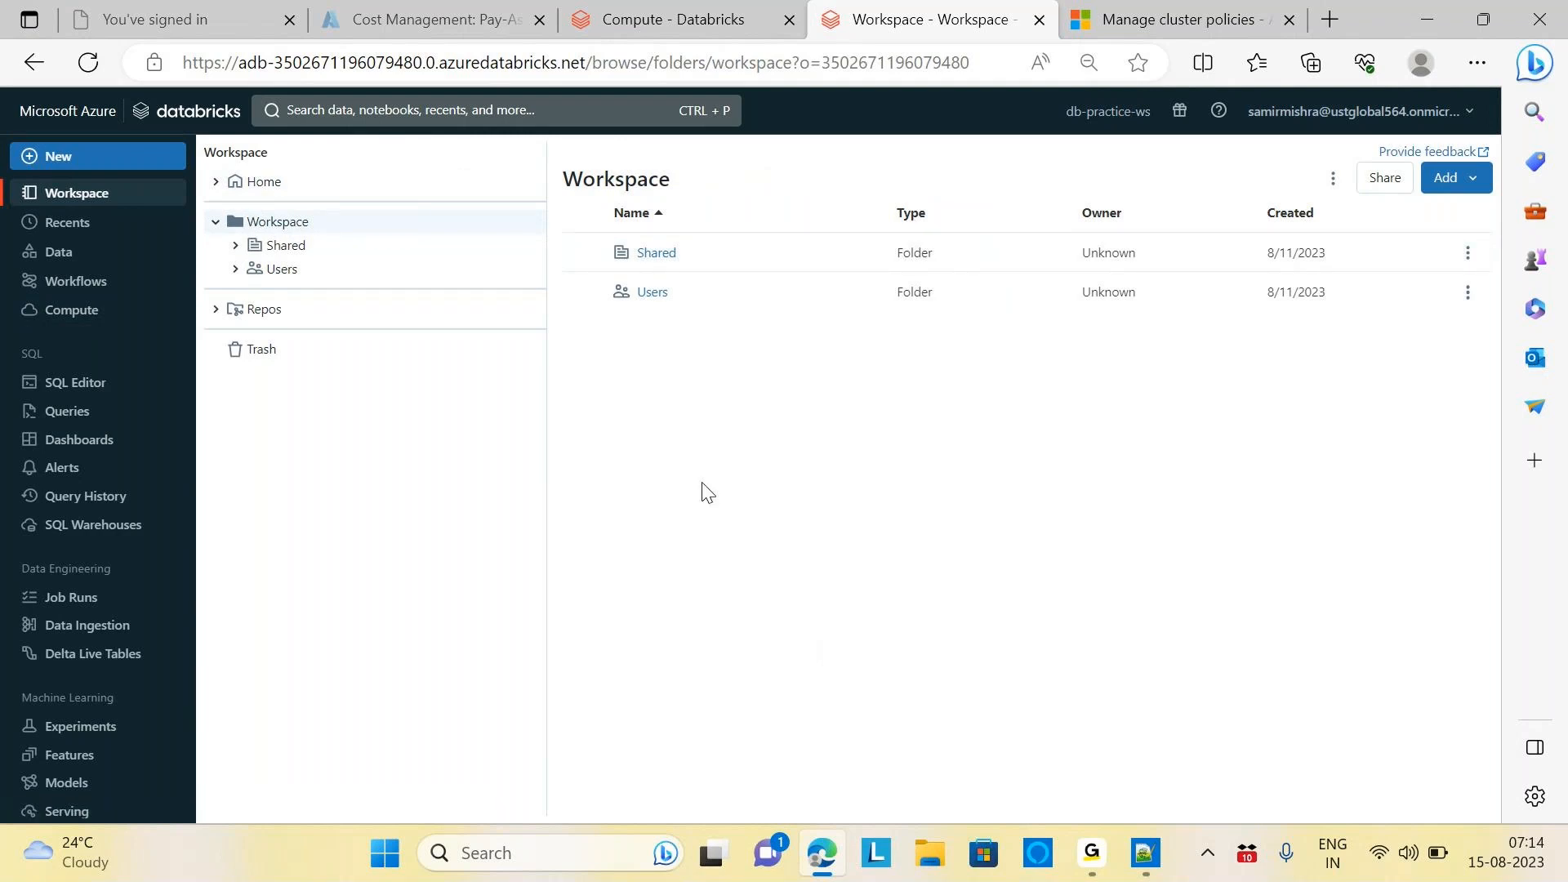
left_click(1472, 187)
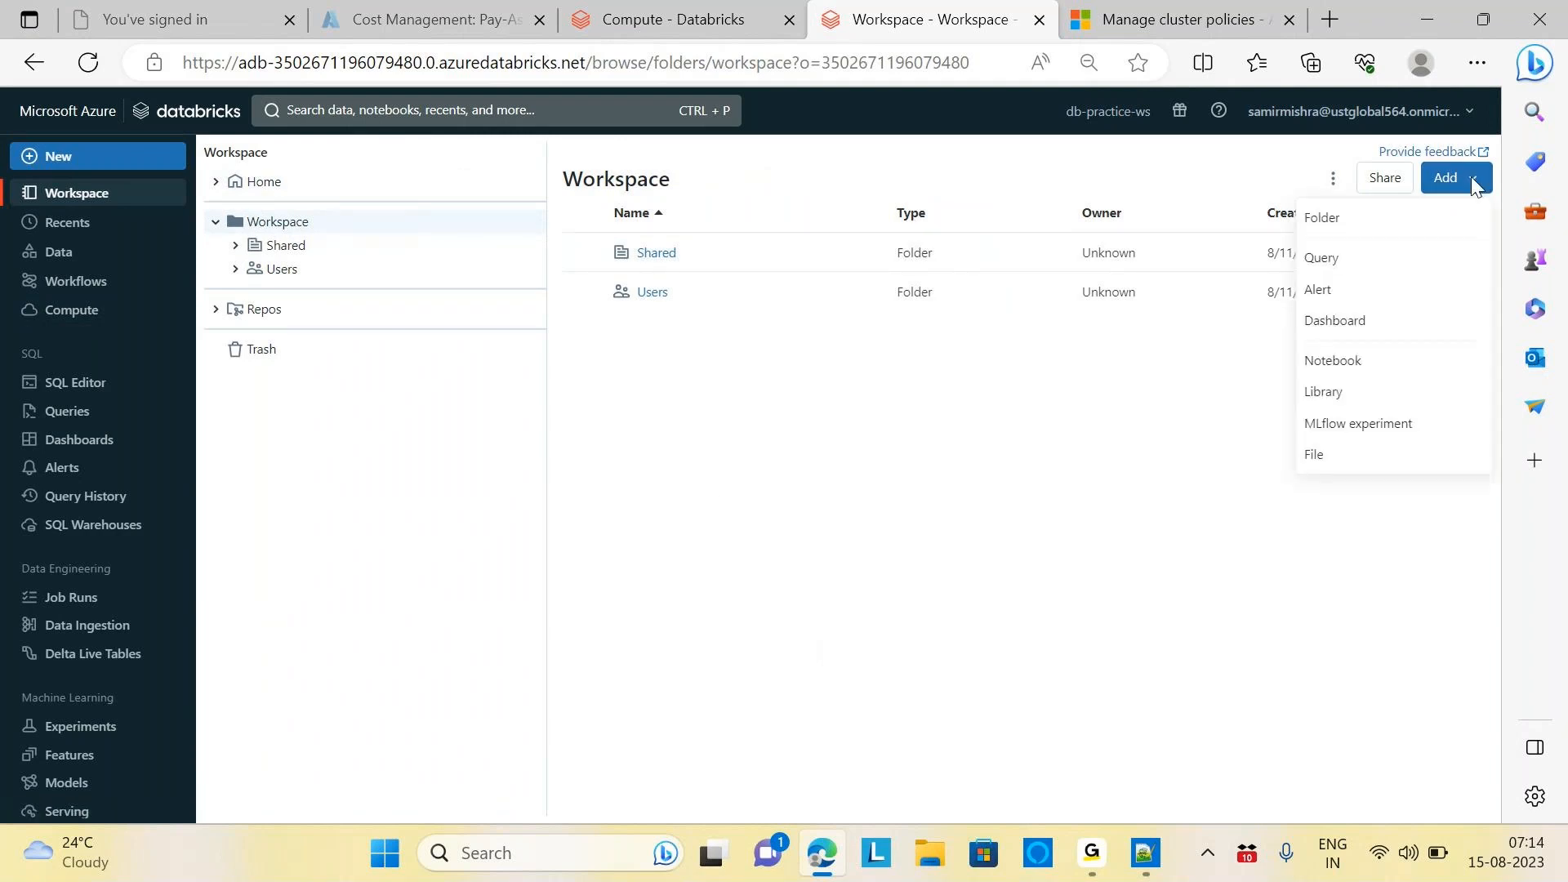
left_click(1325, 231)
left_click(723, 425)
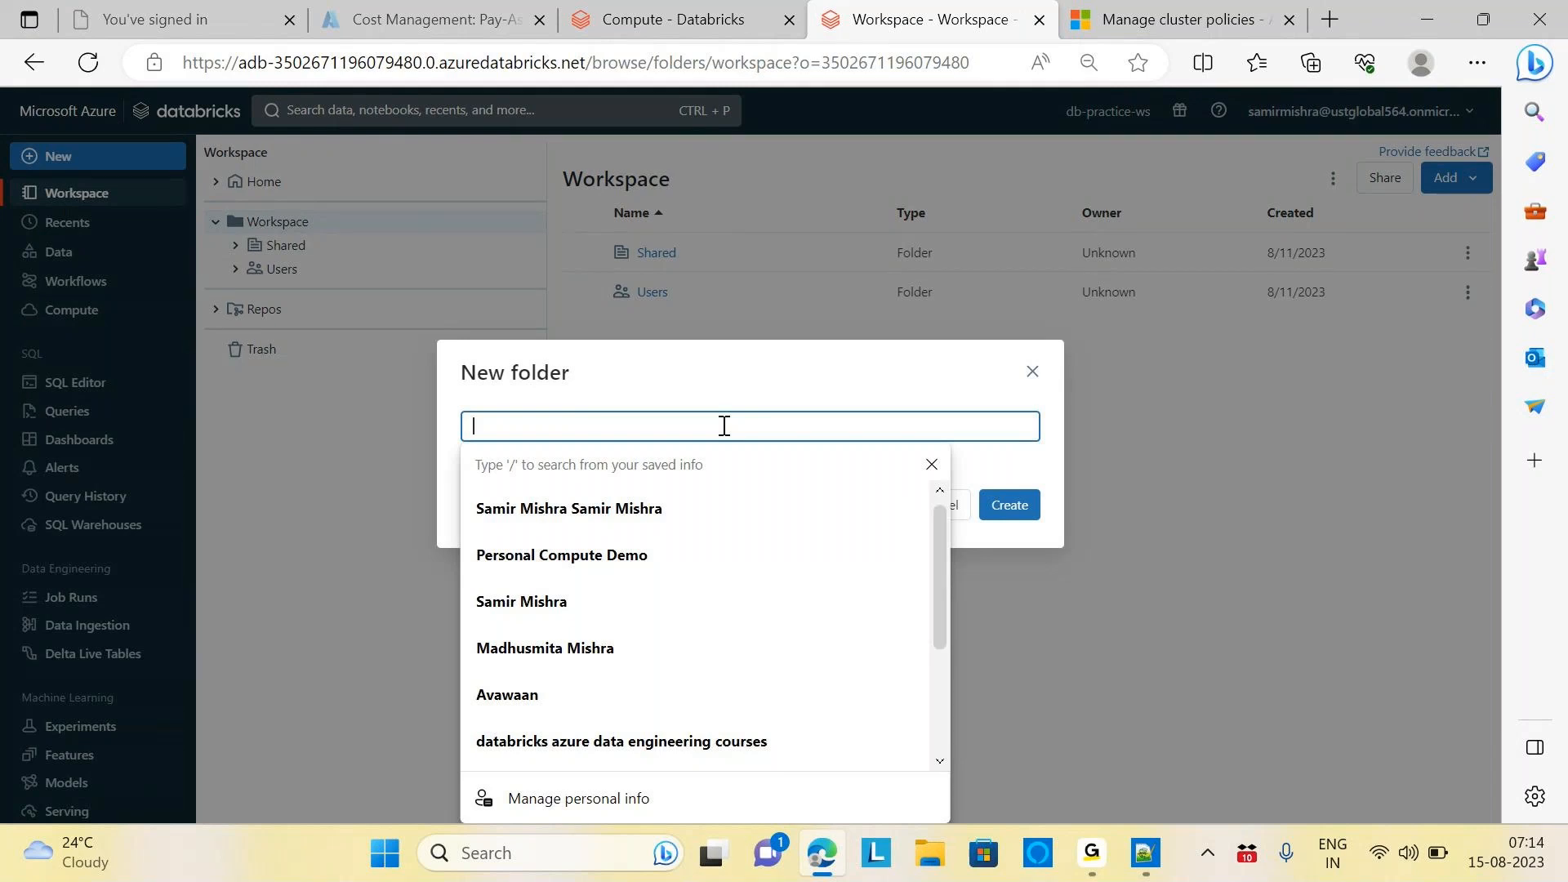
type("DBProject")
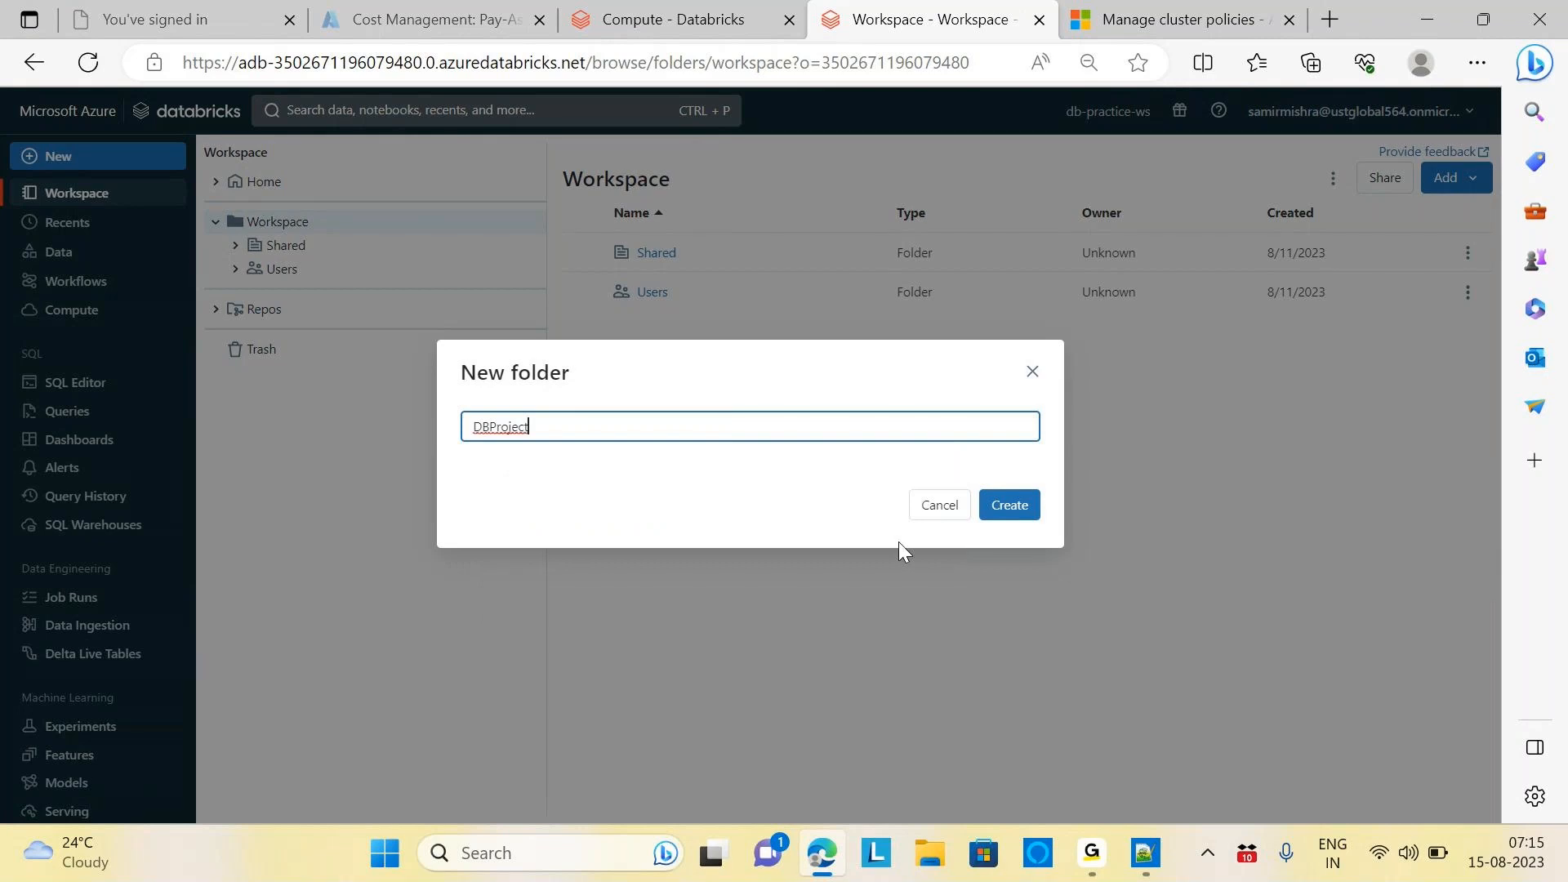
left_click(1026, 516)
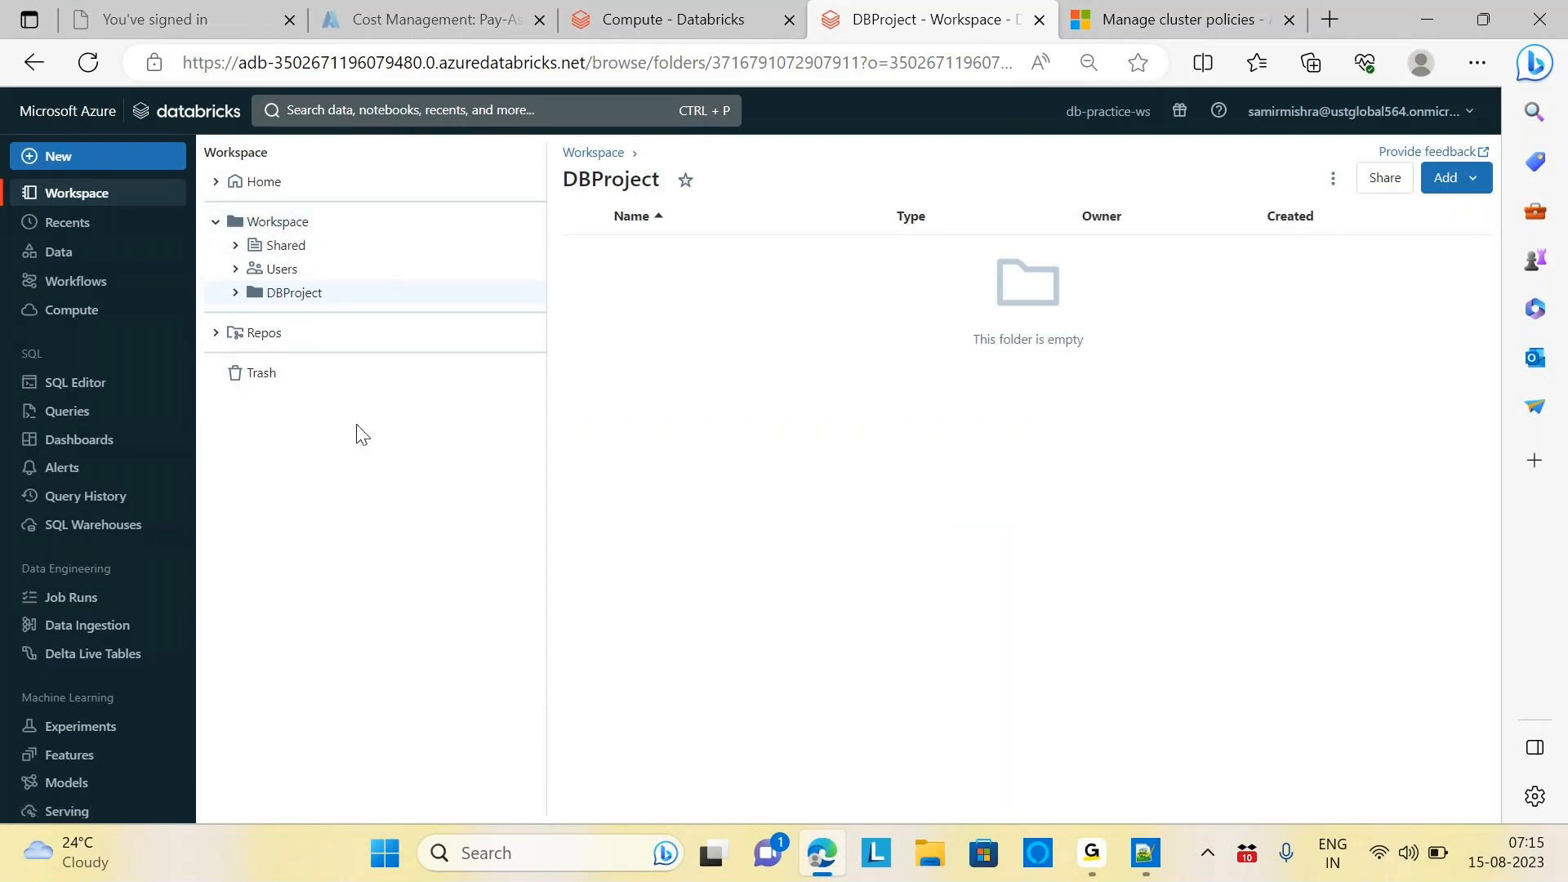
Create an untitled Python notebook in DBProject without attaching compute, then go to Compute
left_click(1474, 178)
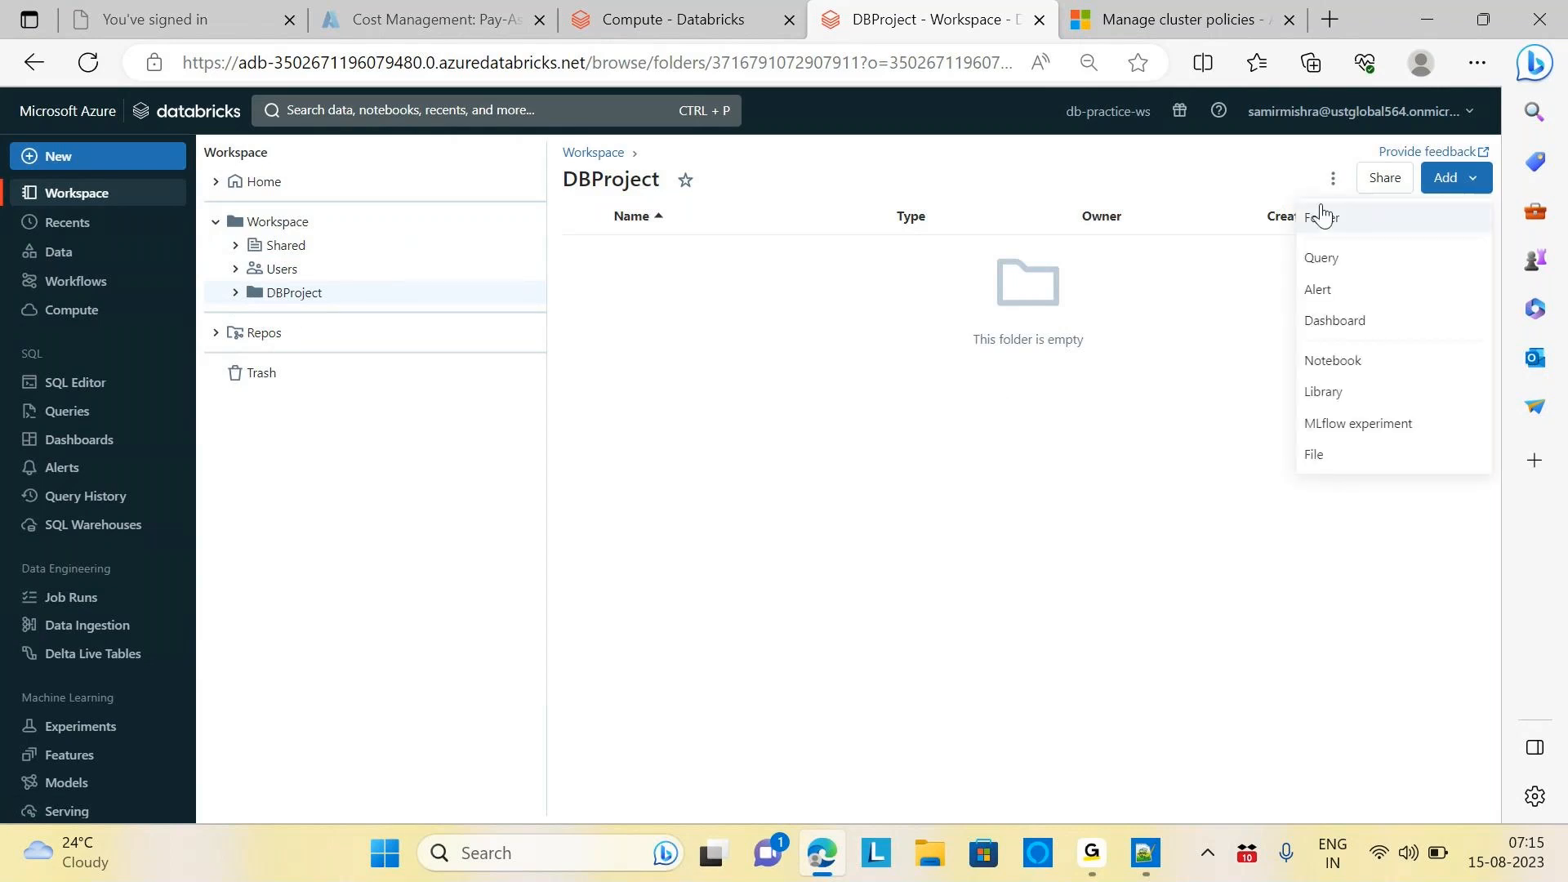
left_click(1343, 367)
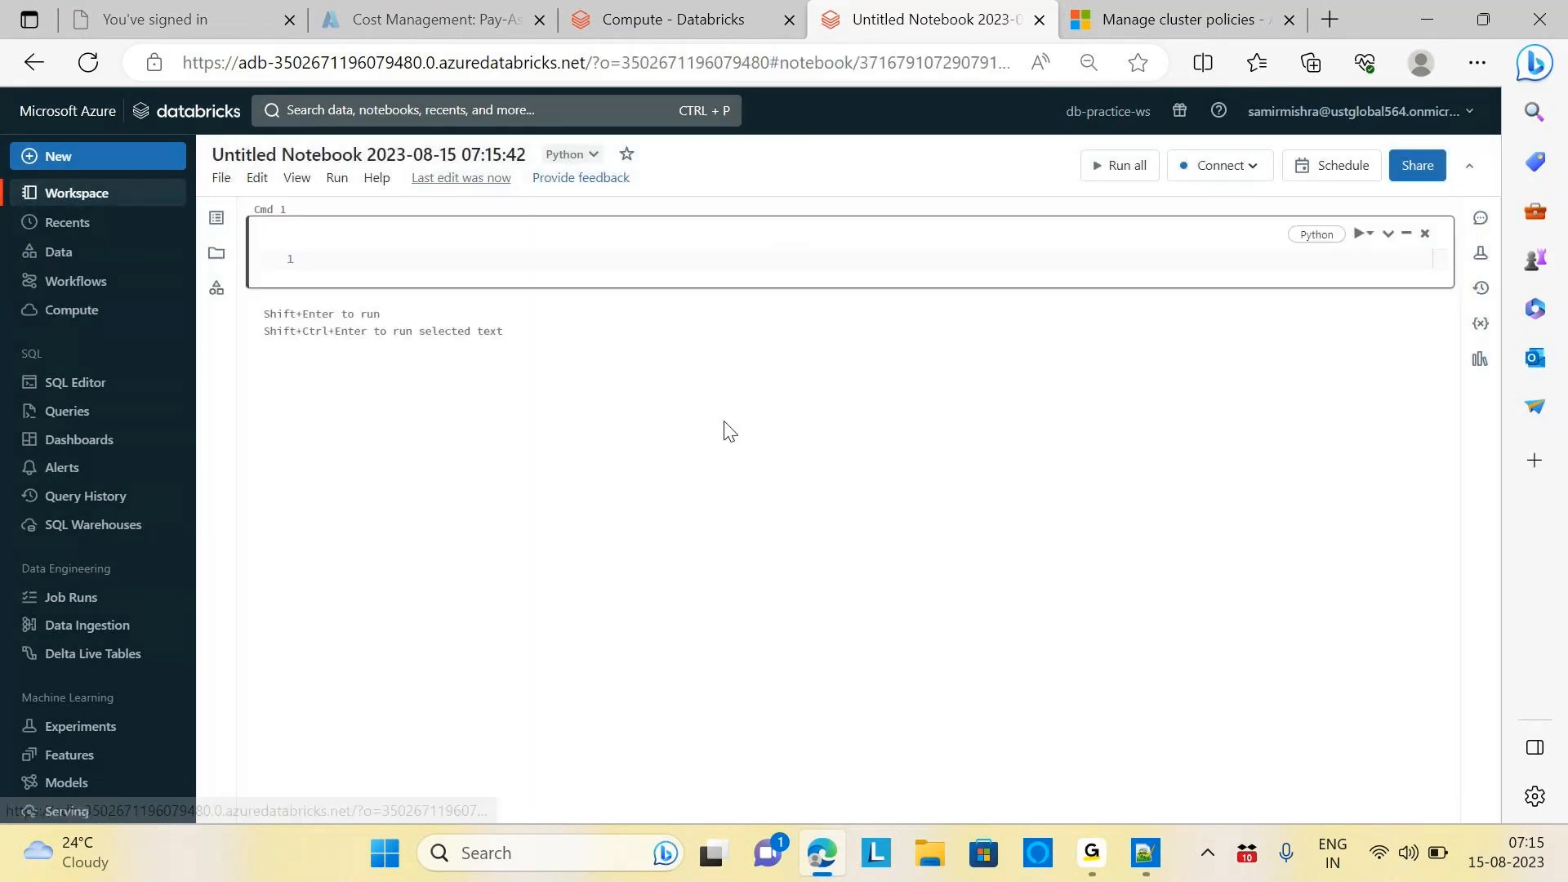
left_click(1242, 168)
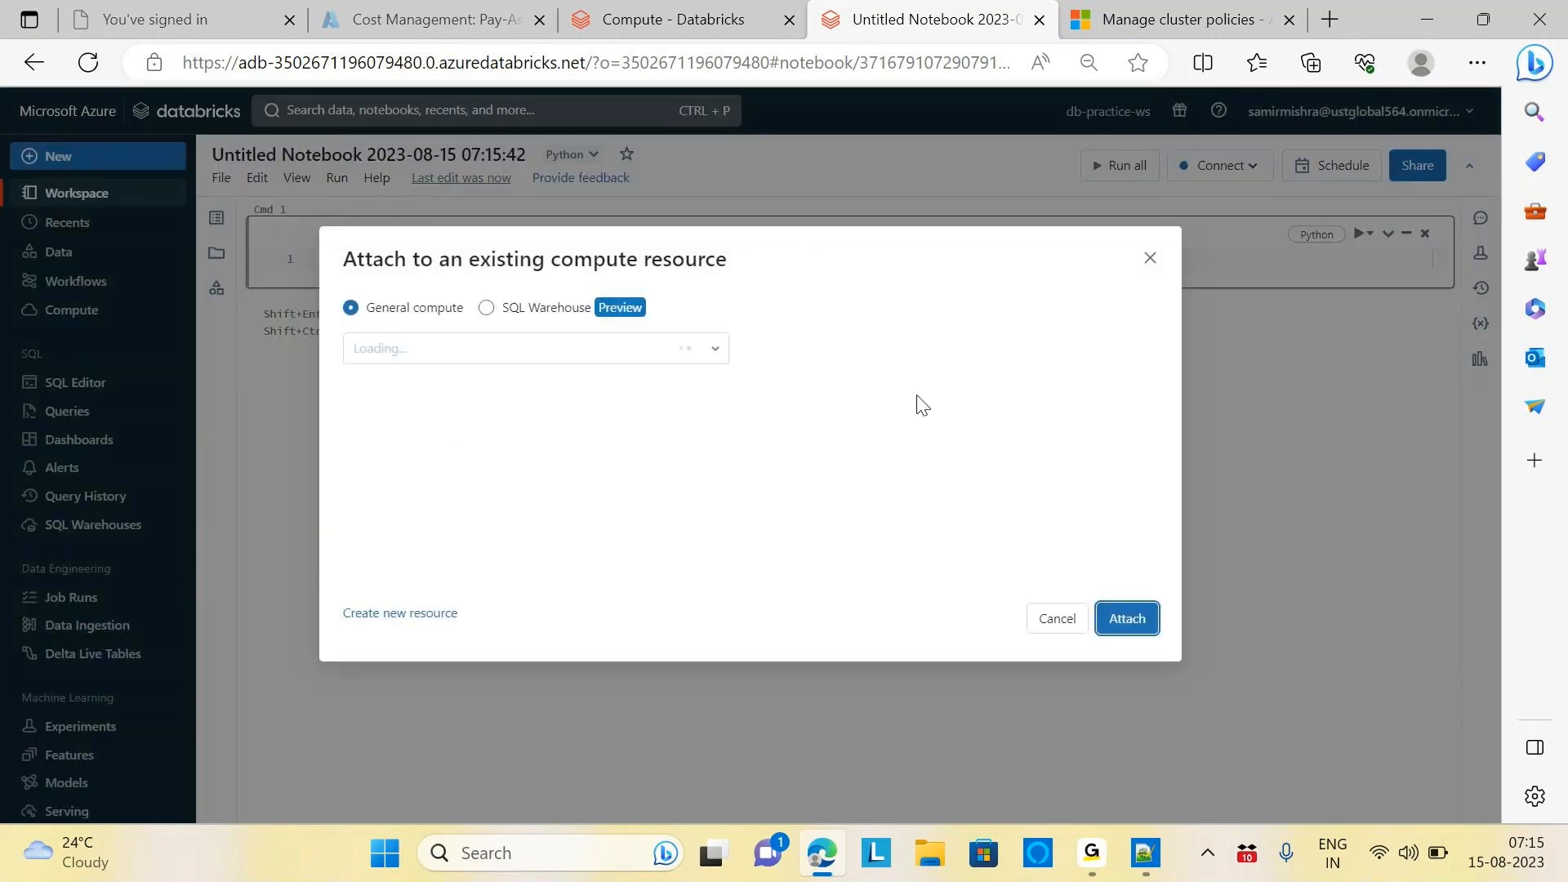
left_click(1150, 260)
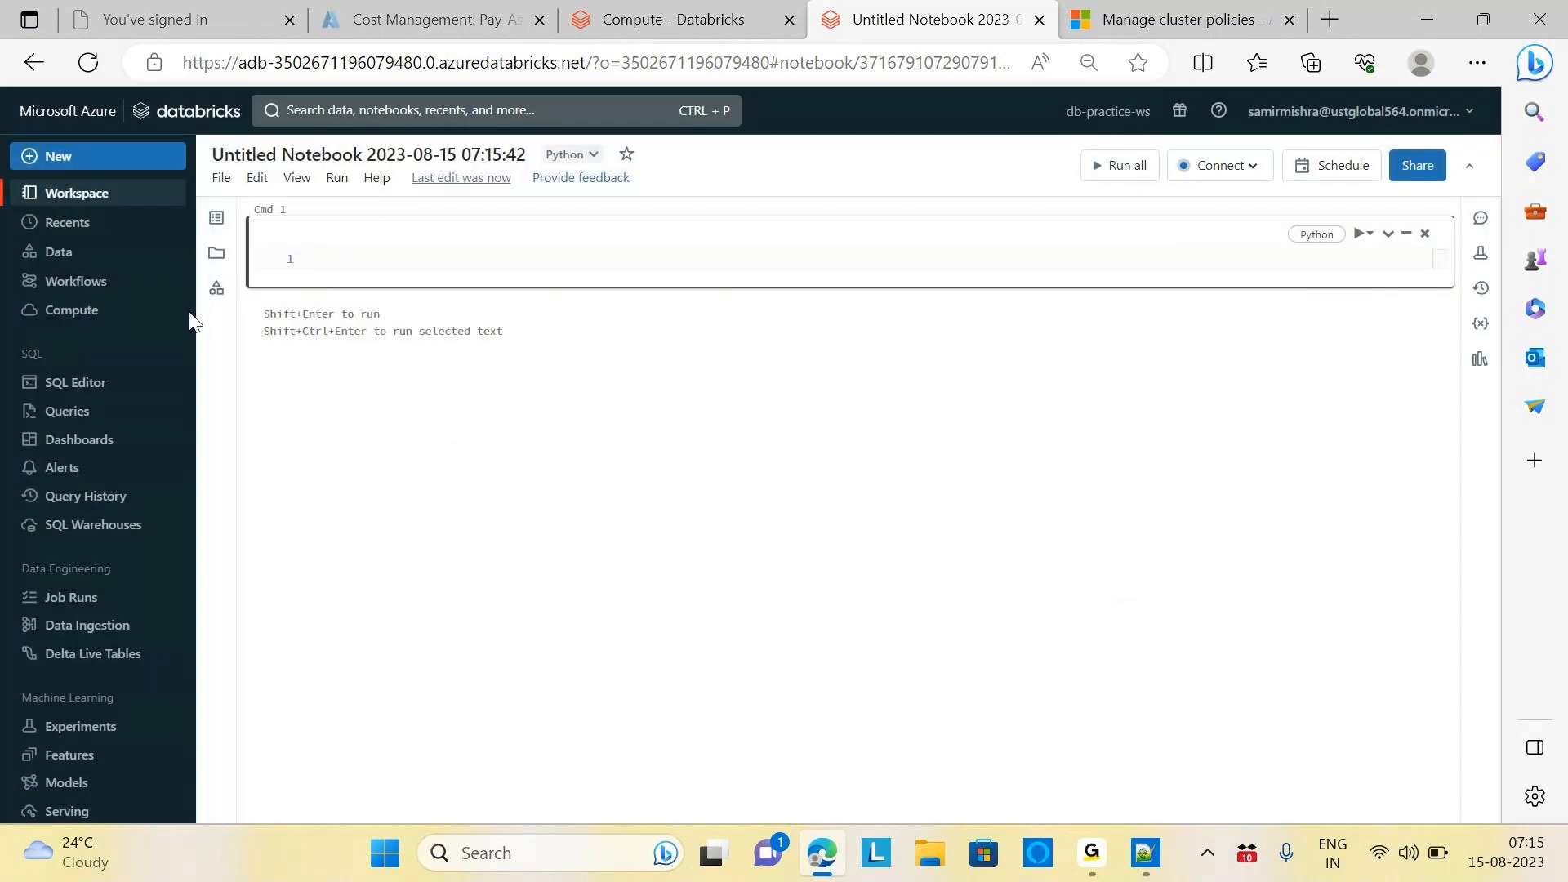
left_click(88, 320)
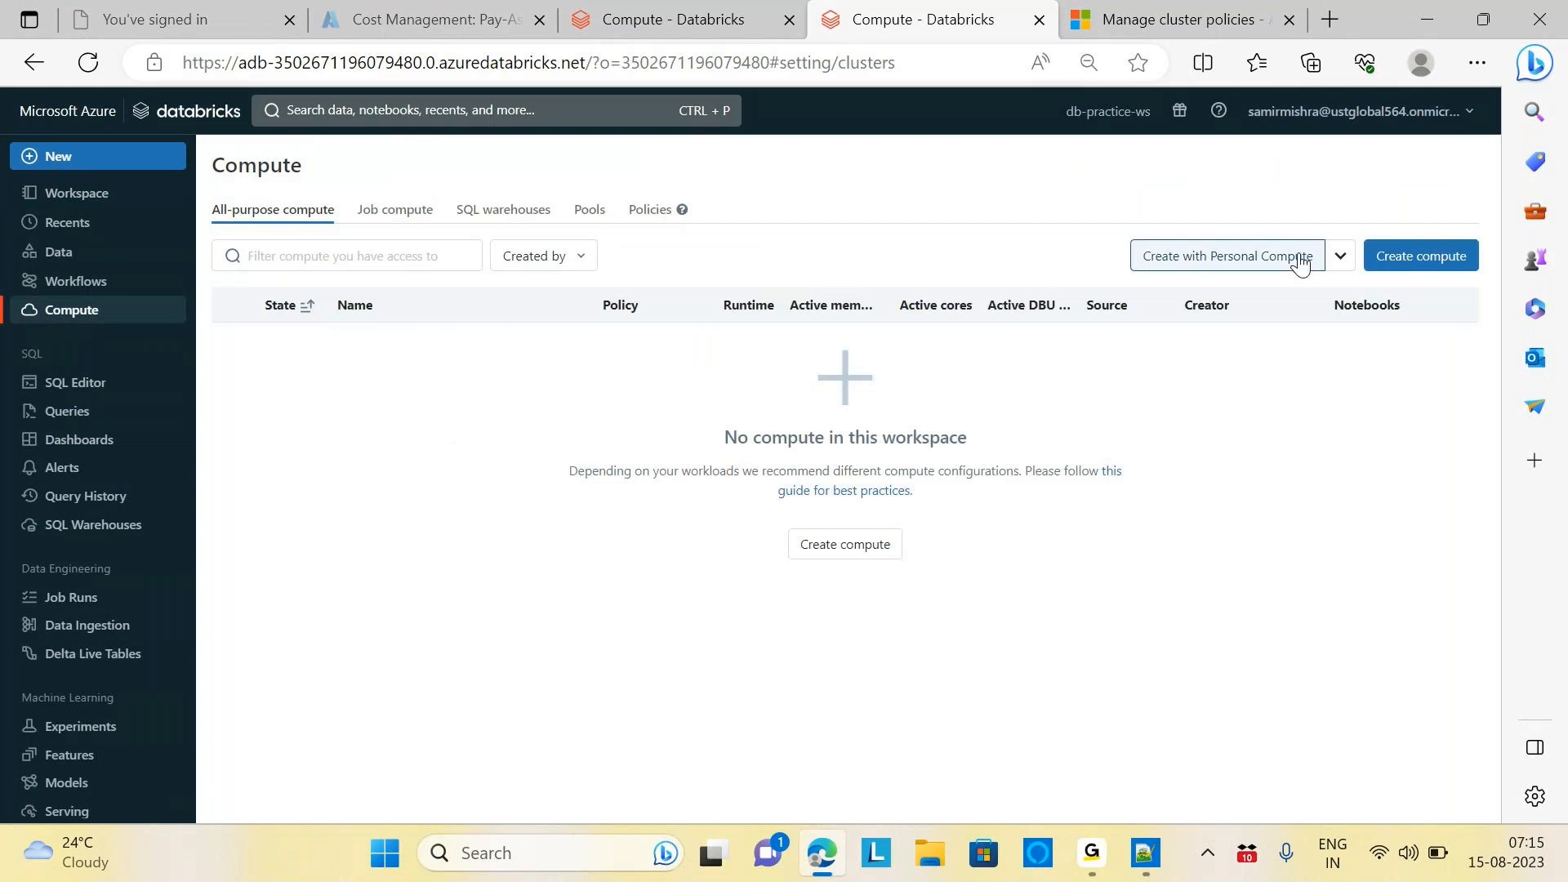
Start a new compute cluster and name it DBProejctPractice
left_click(1422, 258)
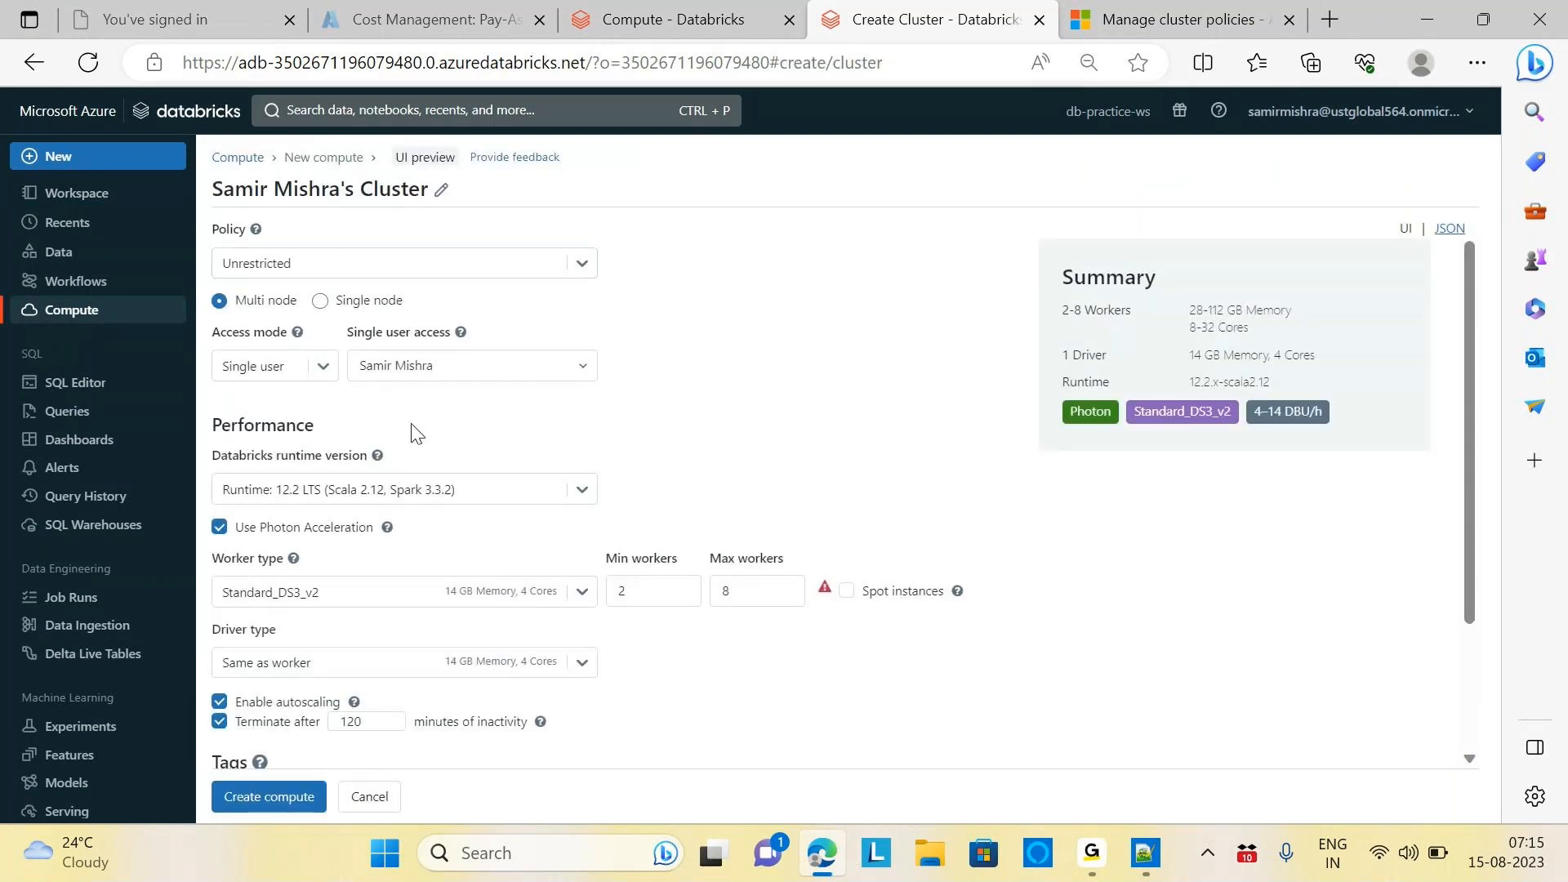
double_click(394, 189)
left_click(460, 189)
key("BackSpace")
key("BackSpace")
key("BackSpace")
key("BackSpace")
key("BackSpace")
key("BackSpace")
key("BackSpace")
key("BackSpace")
key("BackSpace")
key("BackSpace")
key("BackSpace")
key("BackSpace")
key("BackSpace")
key("BackSpace")
key("BackSpace")
key("BackSpace")
key("BackSpace")
key("BackSpace")
key("BackSpace")
key("BackSpace")
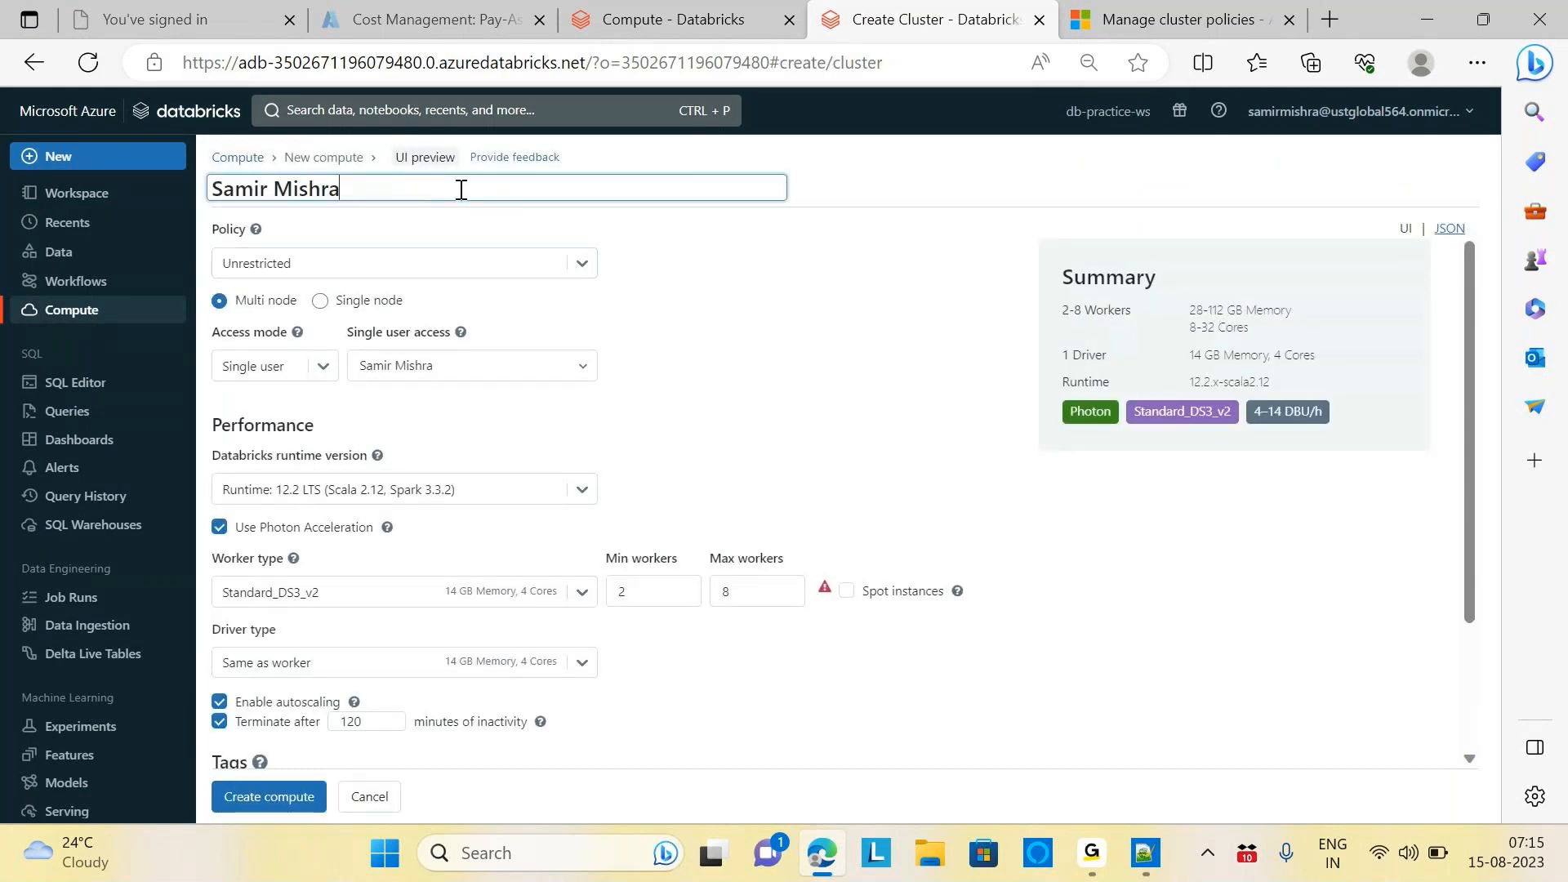
type("DB")
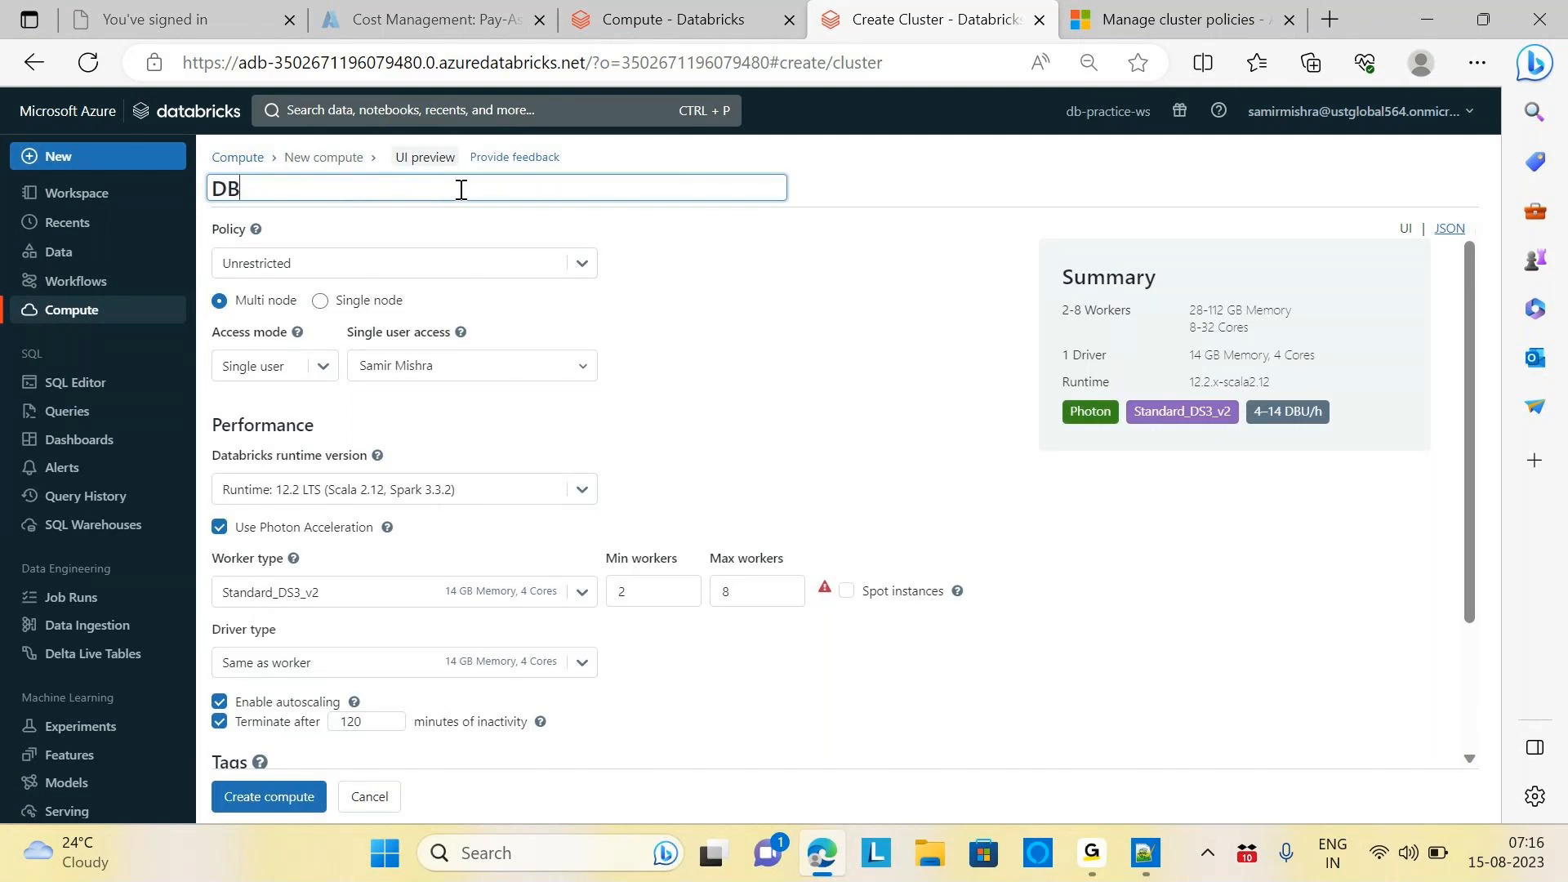
type("ProejctPractice")
left_click(653, 298)
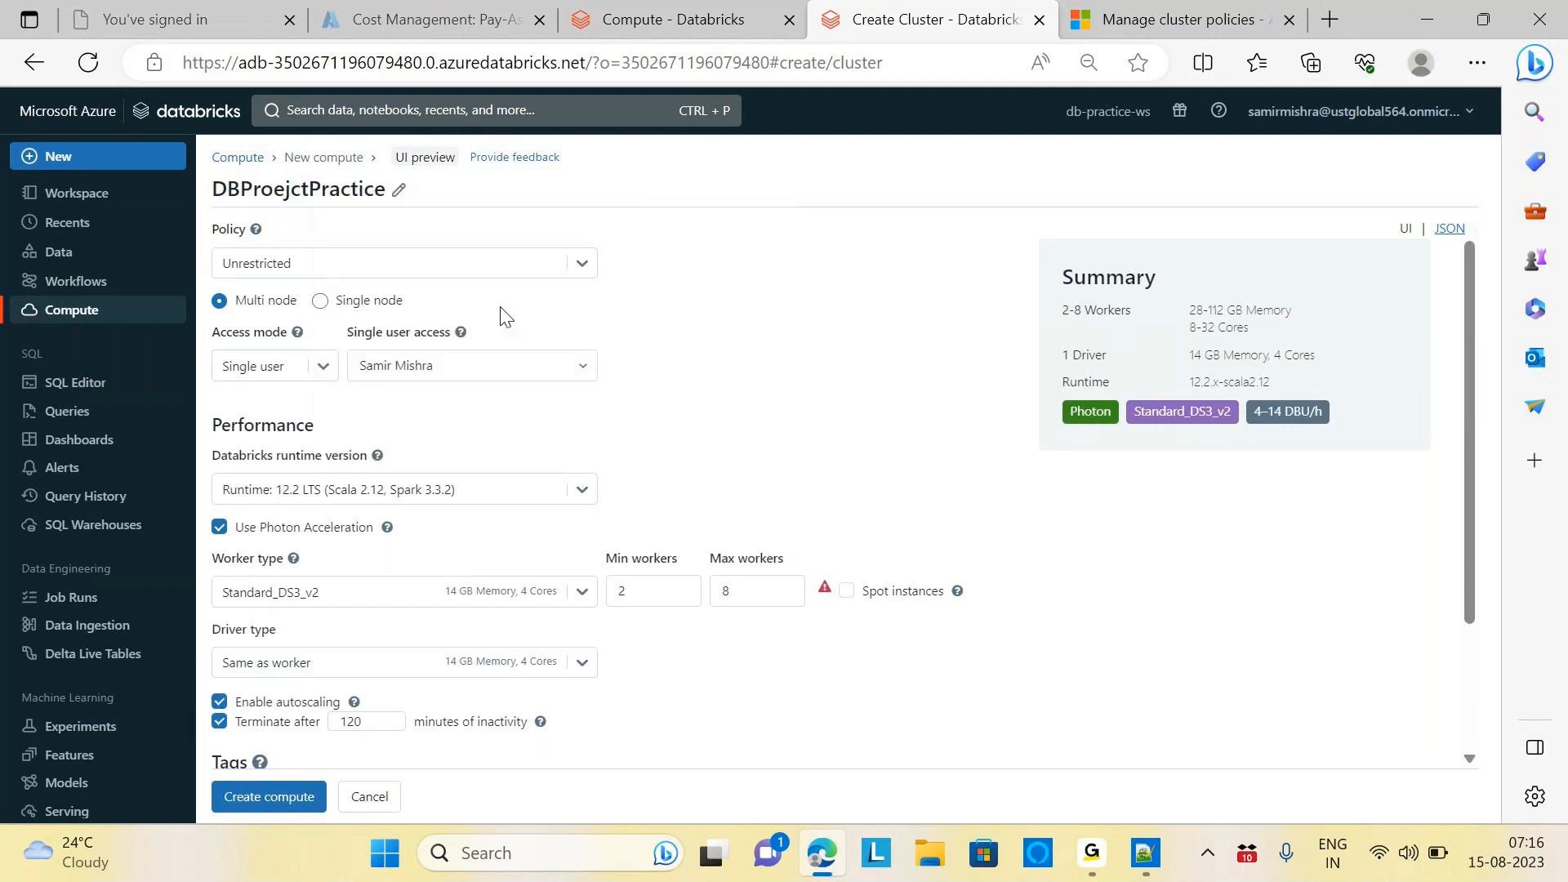
Make it single node without Photon, terminating after 30 idle minutes, and create it
left_click(320, 301)
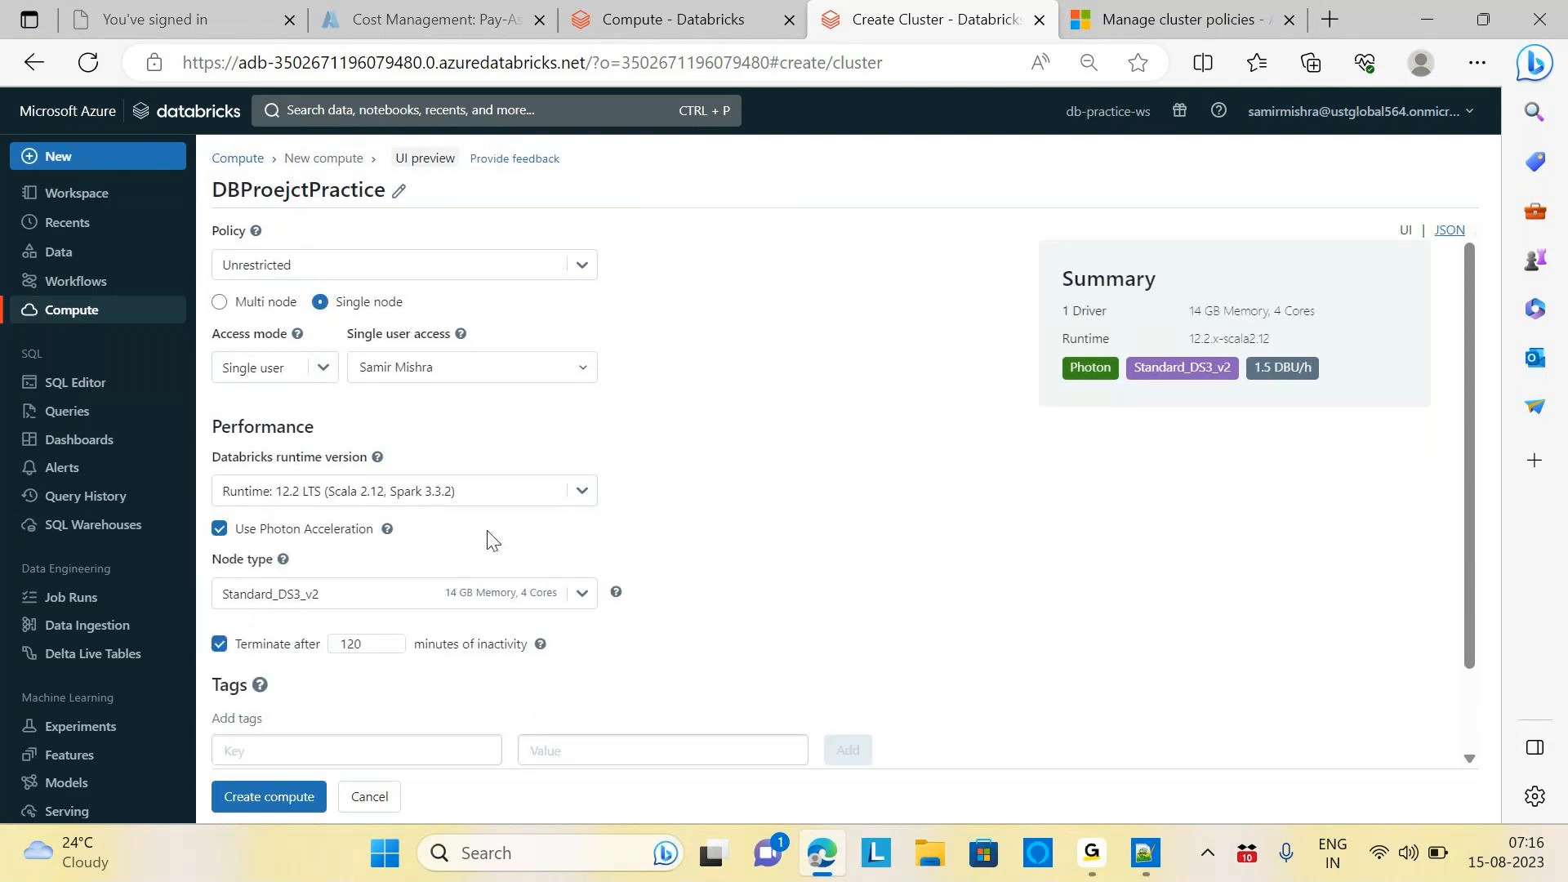
left_click(219, 530)
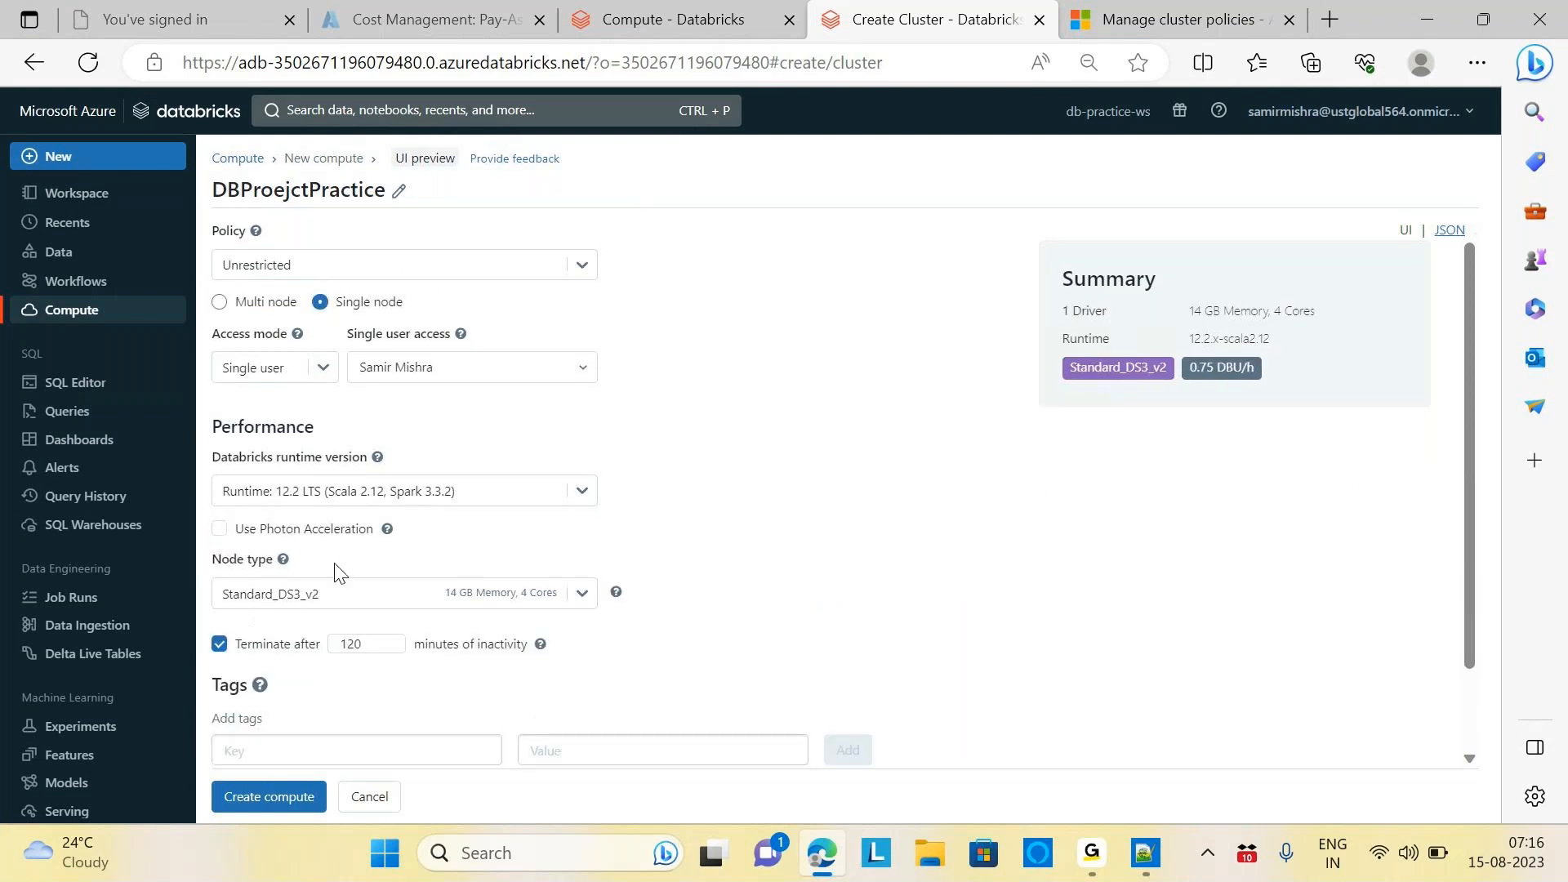
left_click(372, 640)
key("BackSpace")
key("BackSpace")
key("BackSpace")
type("030")
left_click(738, 649)
left_click_drag(1466, 570, 1460, 669)
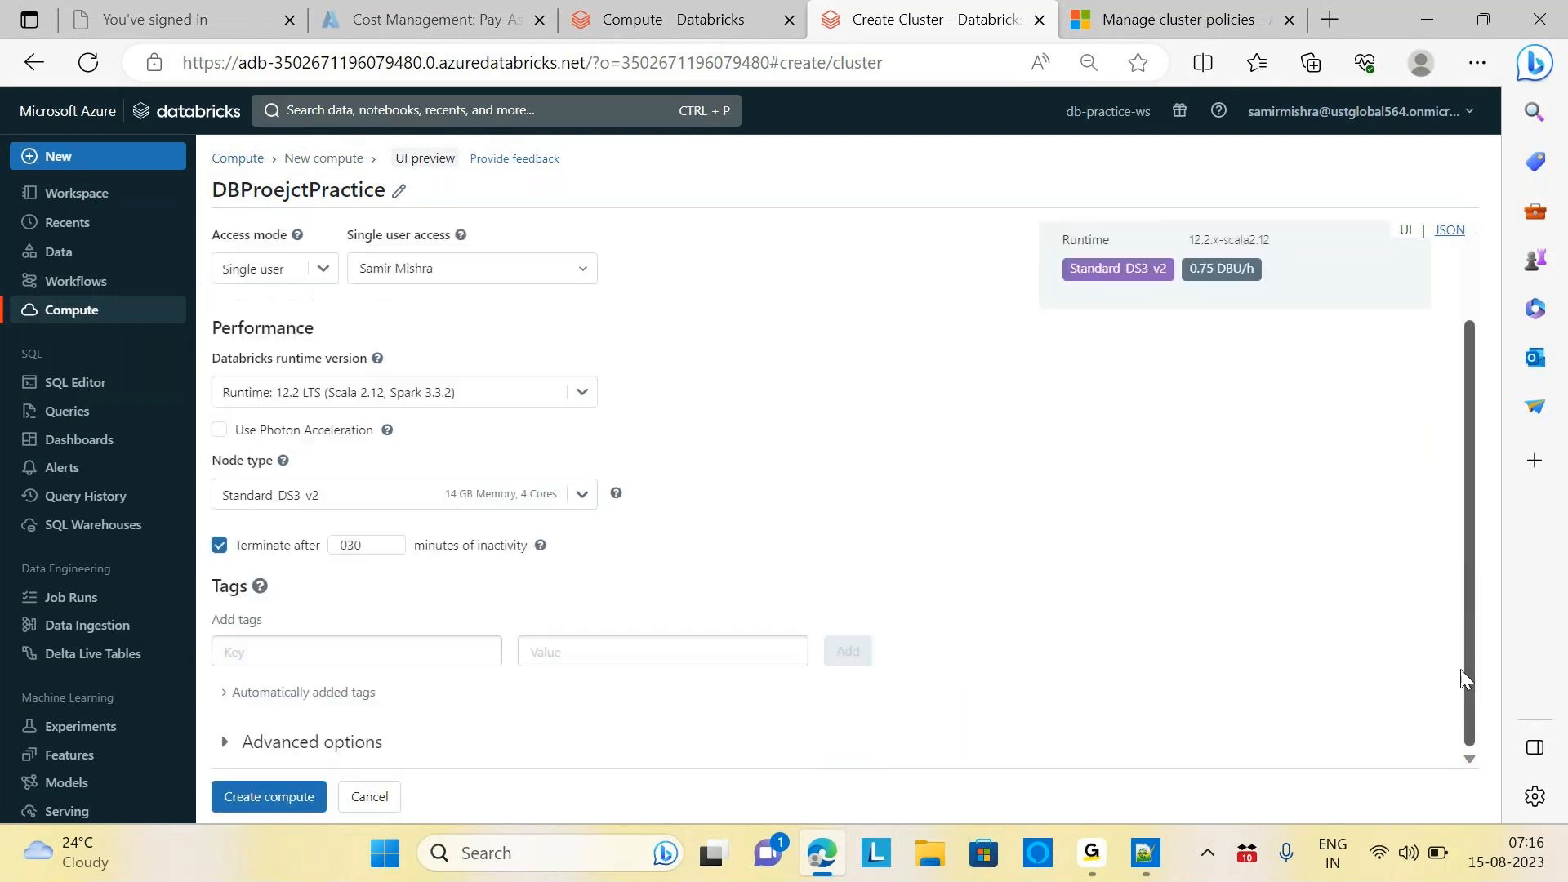
left_click(290, 797)
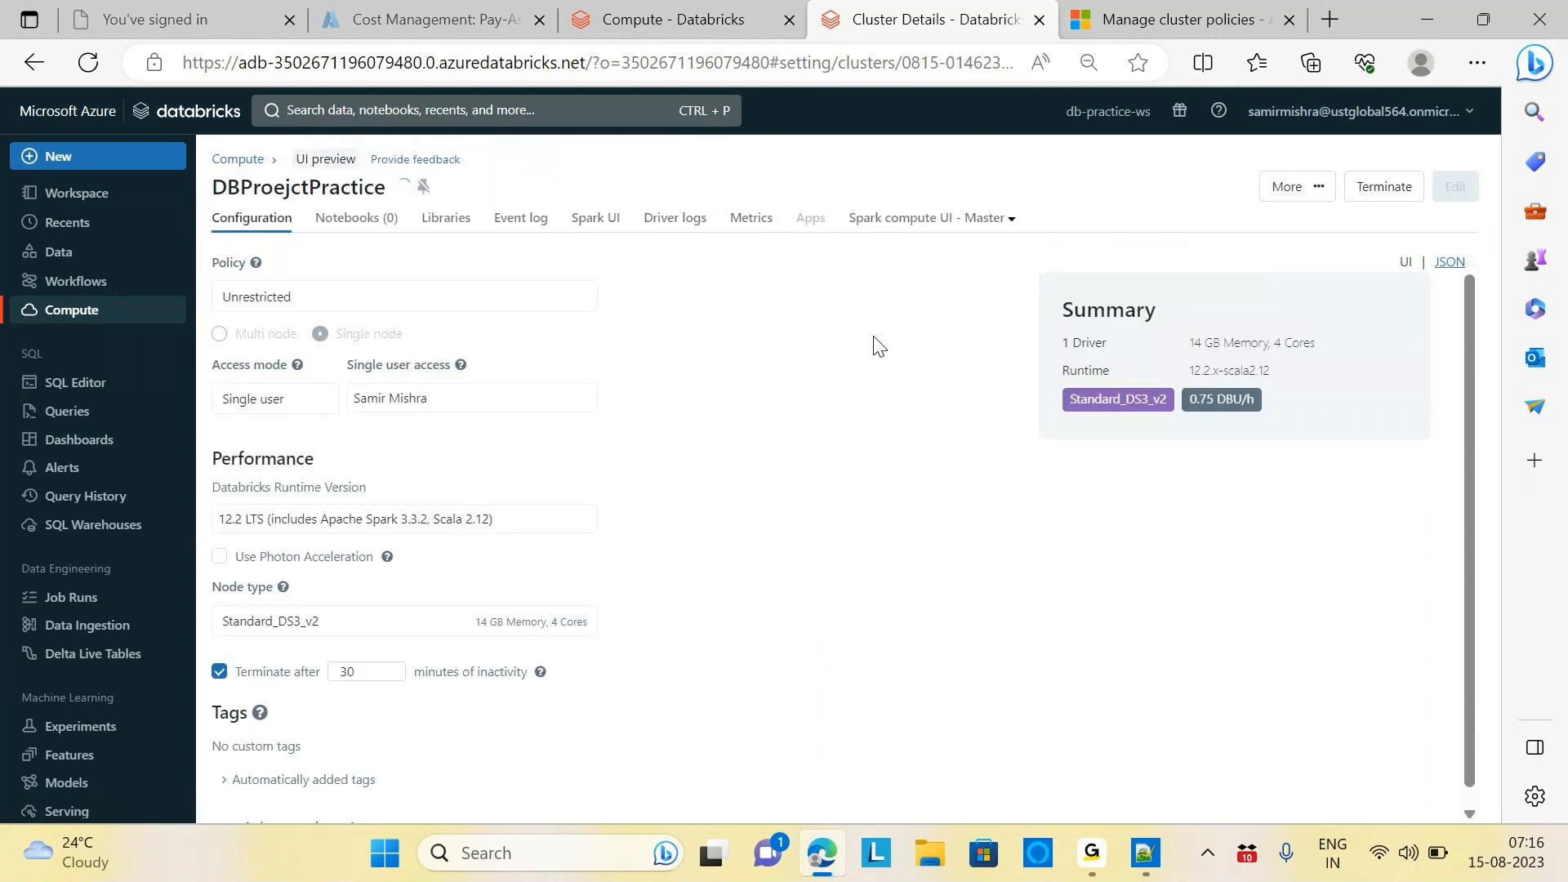
Open the untitled notebook in the Workspace's DBProject folder
left_click(100, 204)
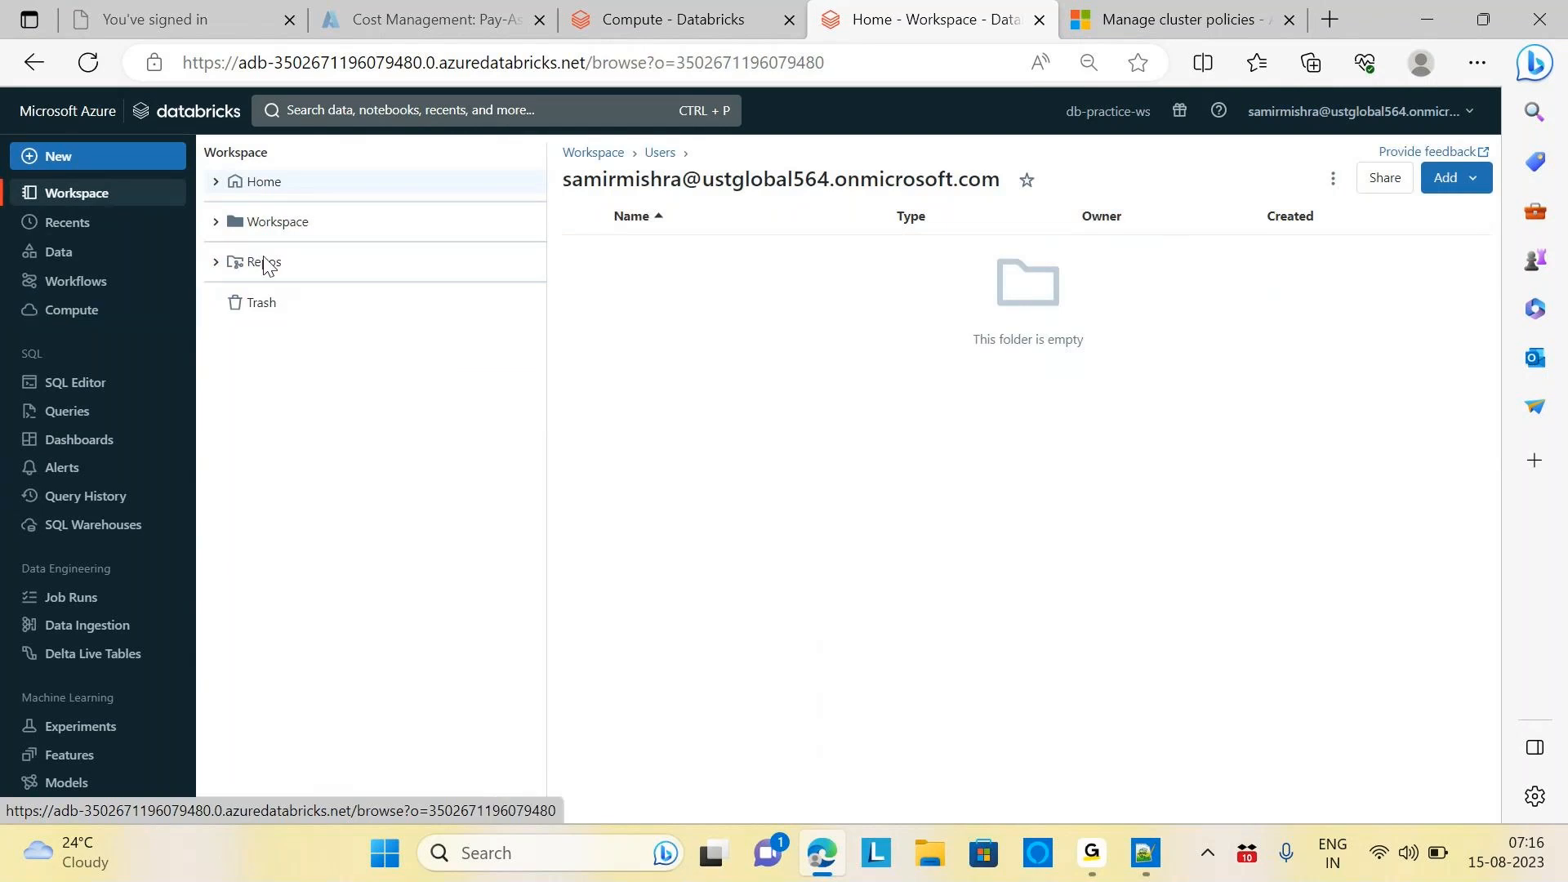
left_click(294, 228)
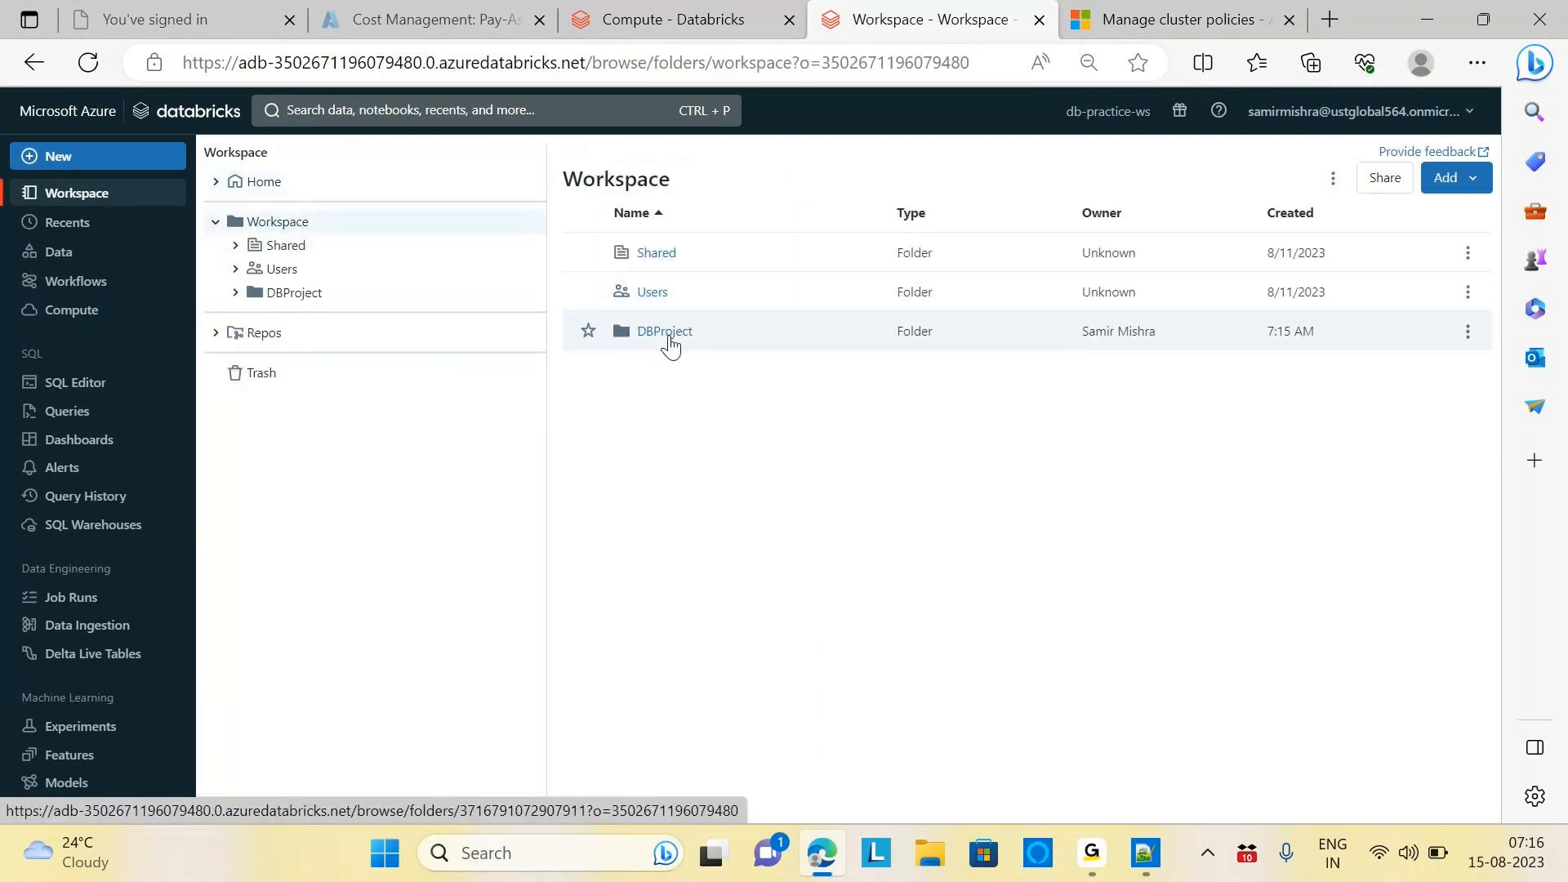
left_click(663, 332)
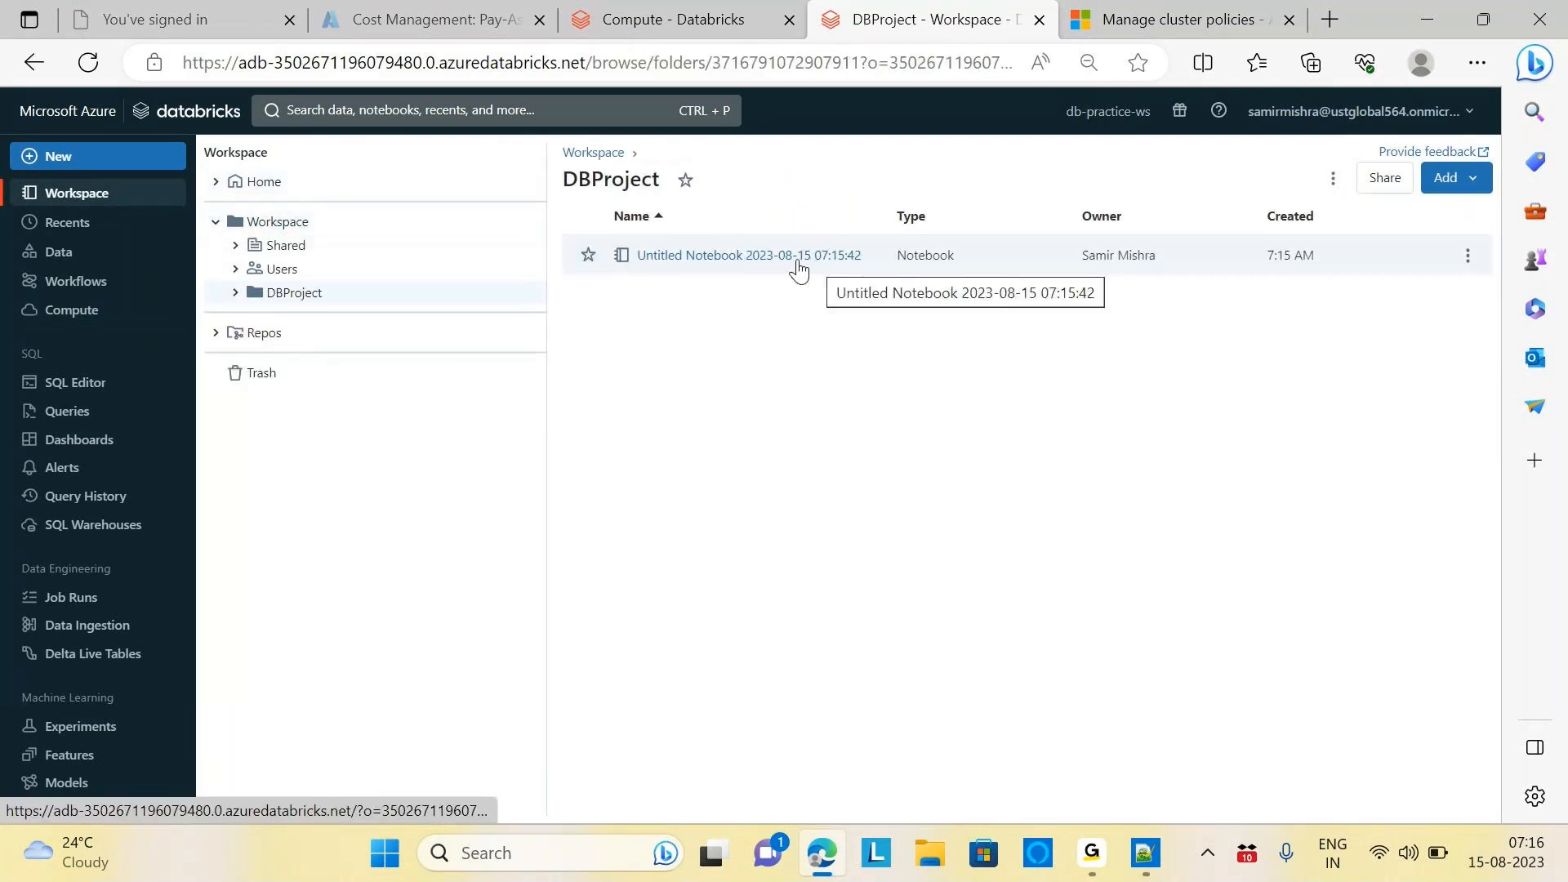
left_click(792, 256)
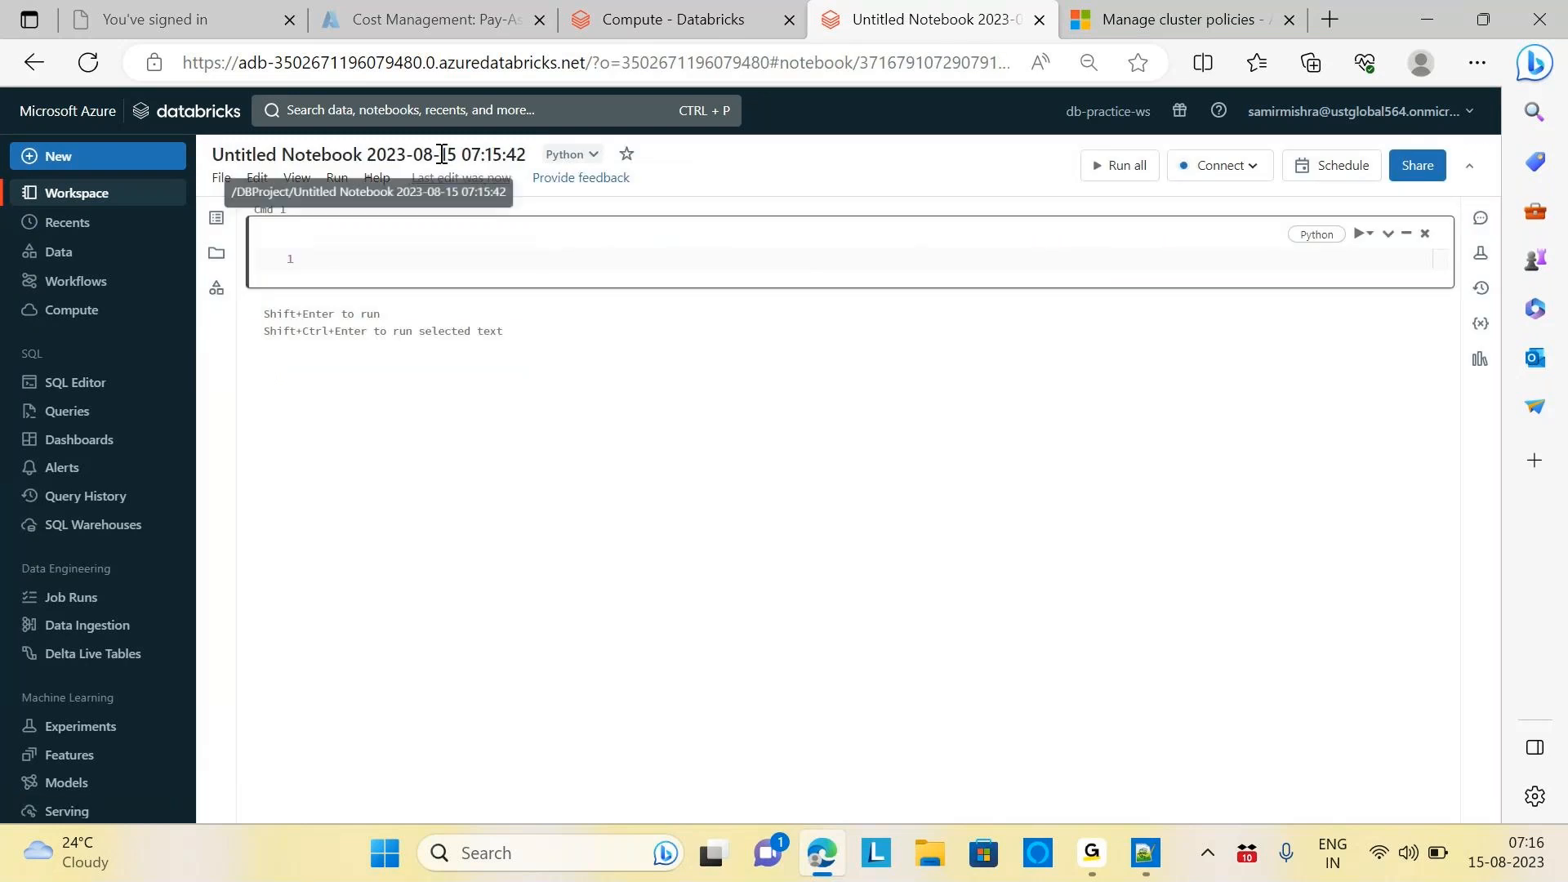
Rename the notebook to Practice
double_click(447, 154)
key("ctrl+a")
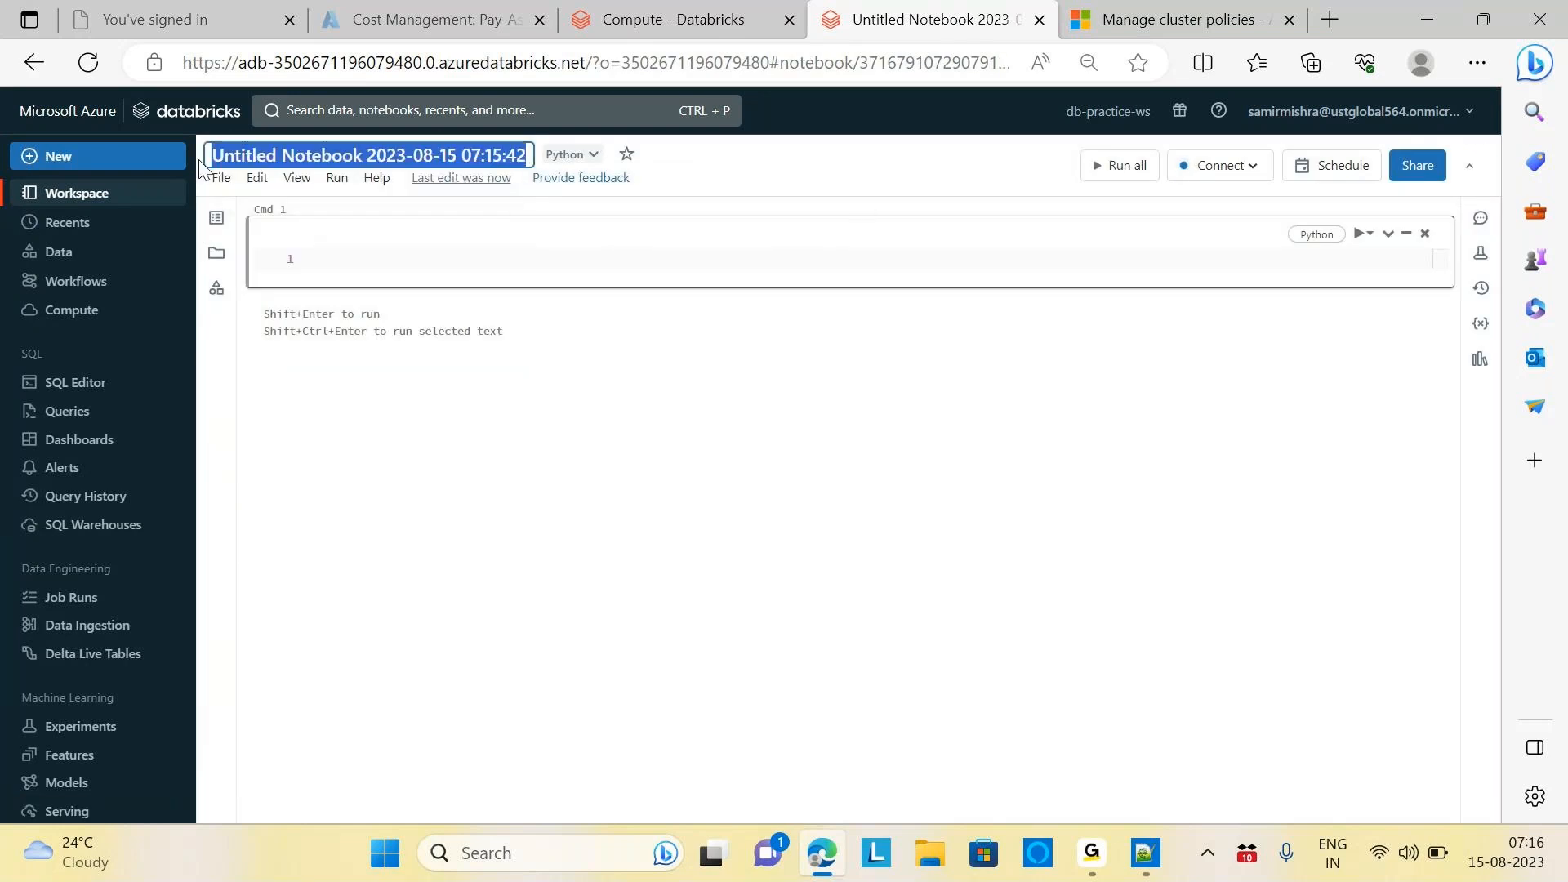
key("BackSpace")
type("Practice")
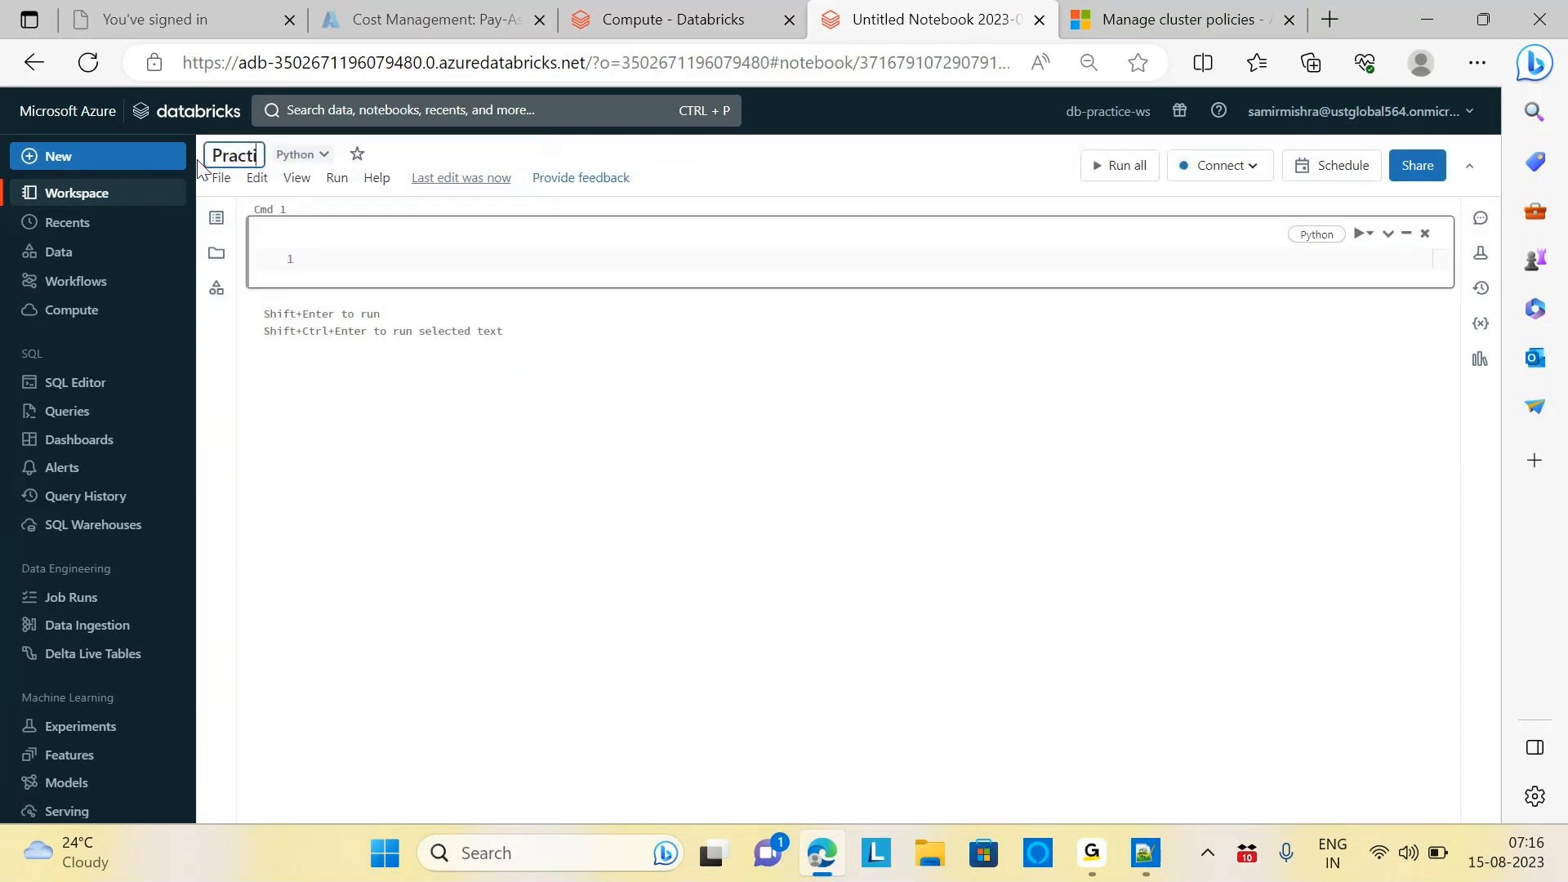
key("Return")
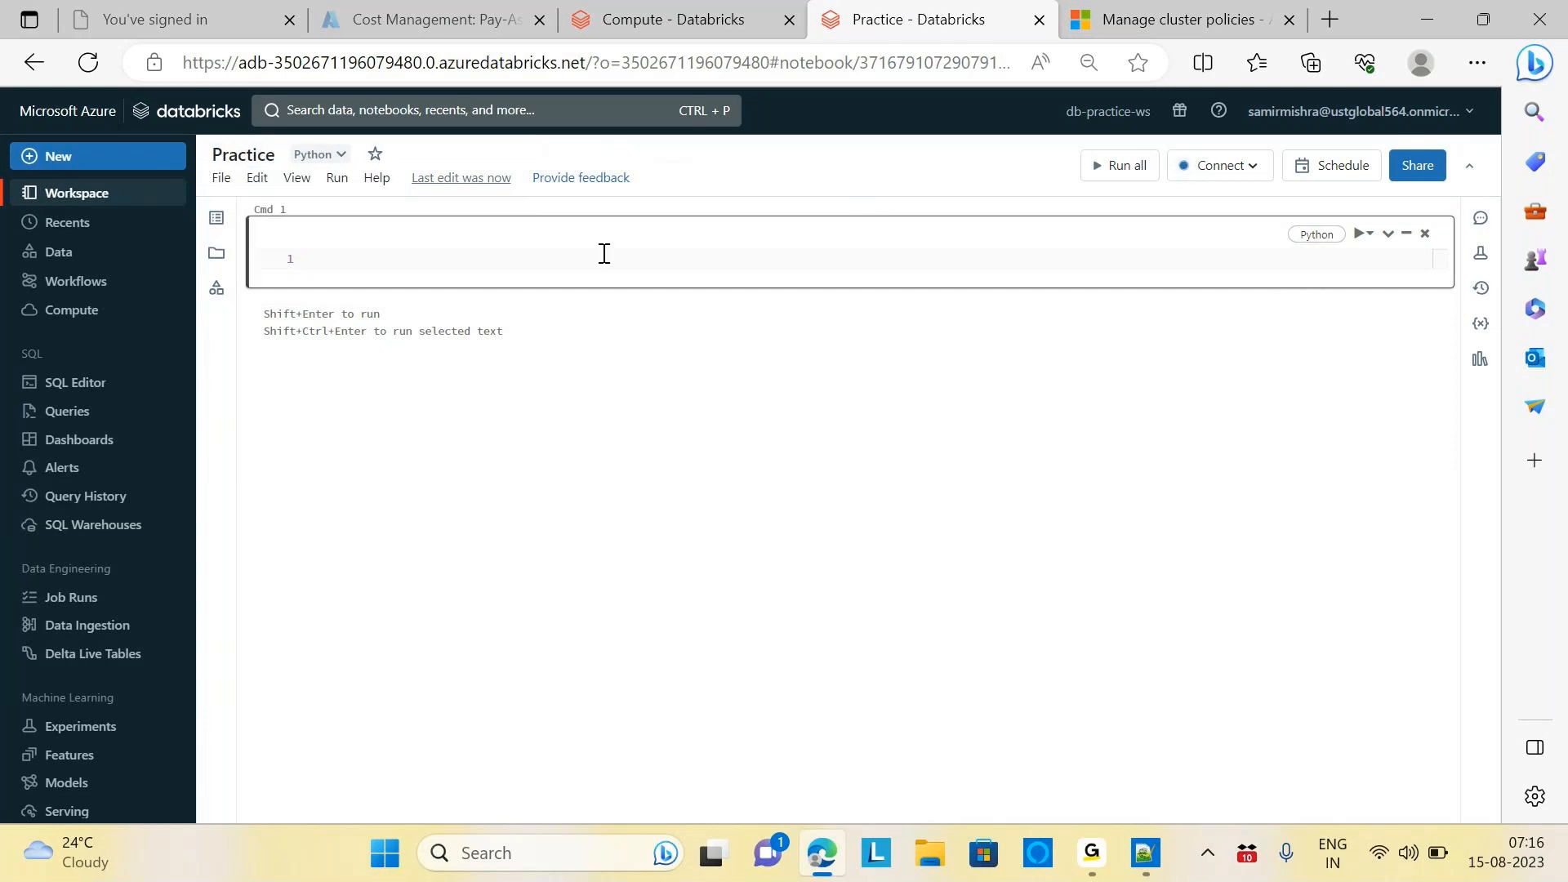
left_click(1233, 165)
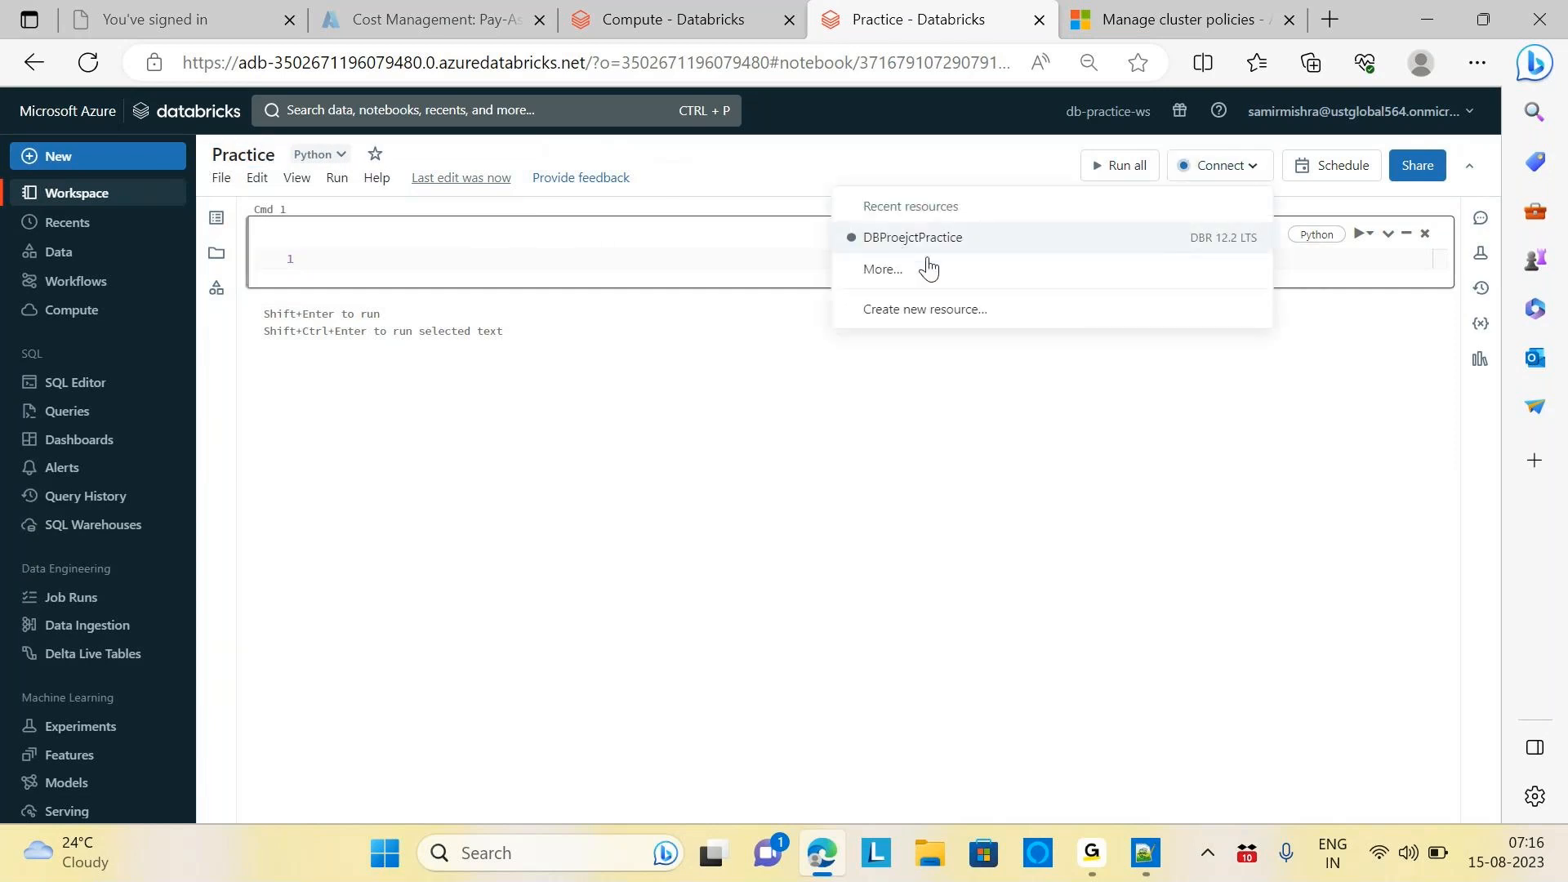
Check the DBProejctPractice cluster's status under All-purpose compute, then return to the Practice notebook
left_click(681, 25)
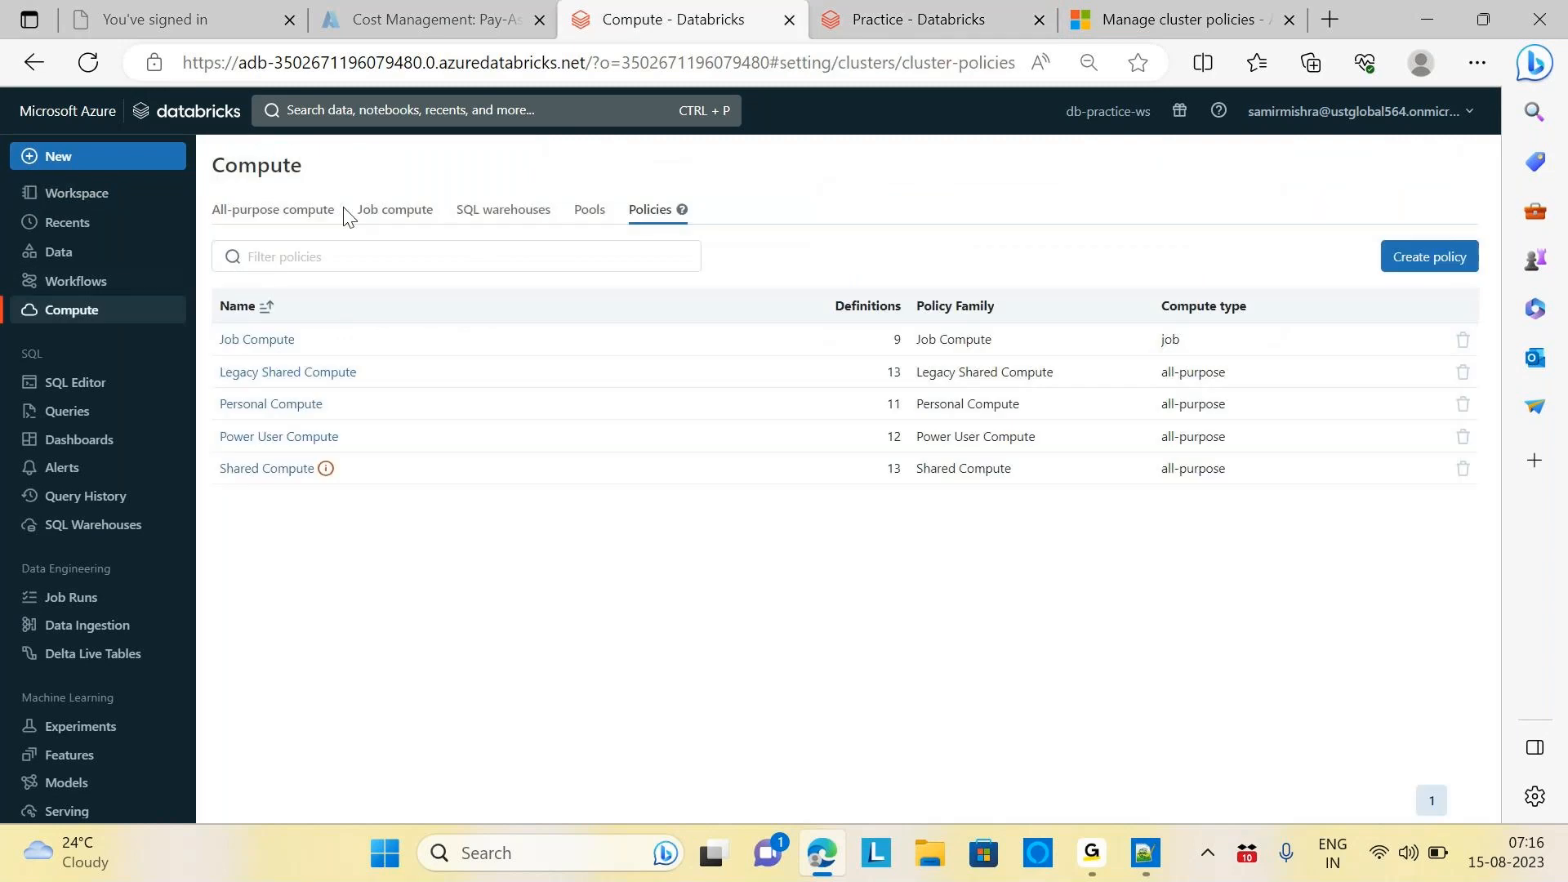
left_click(72, 311)
left_click(292, 214)
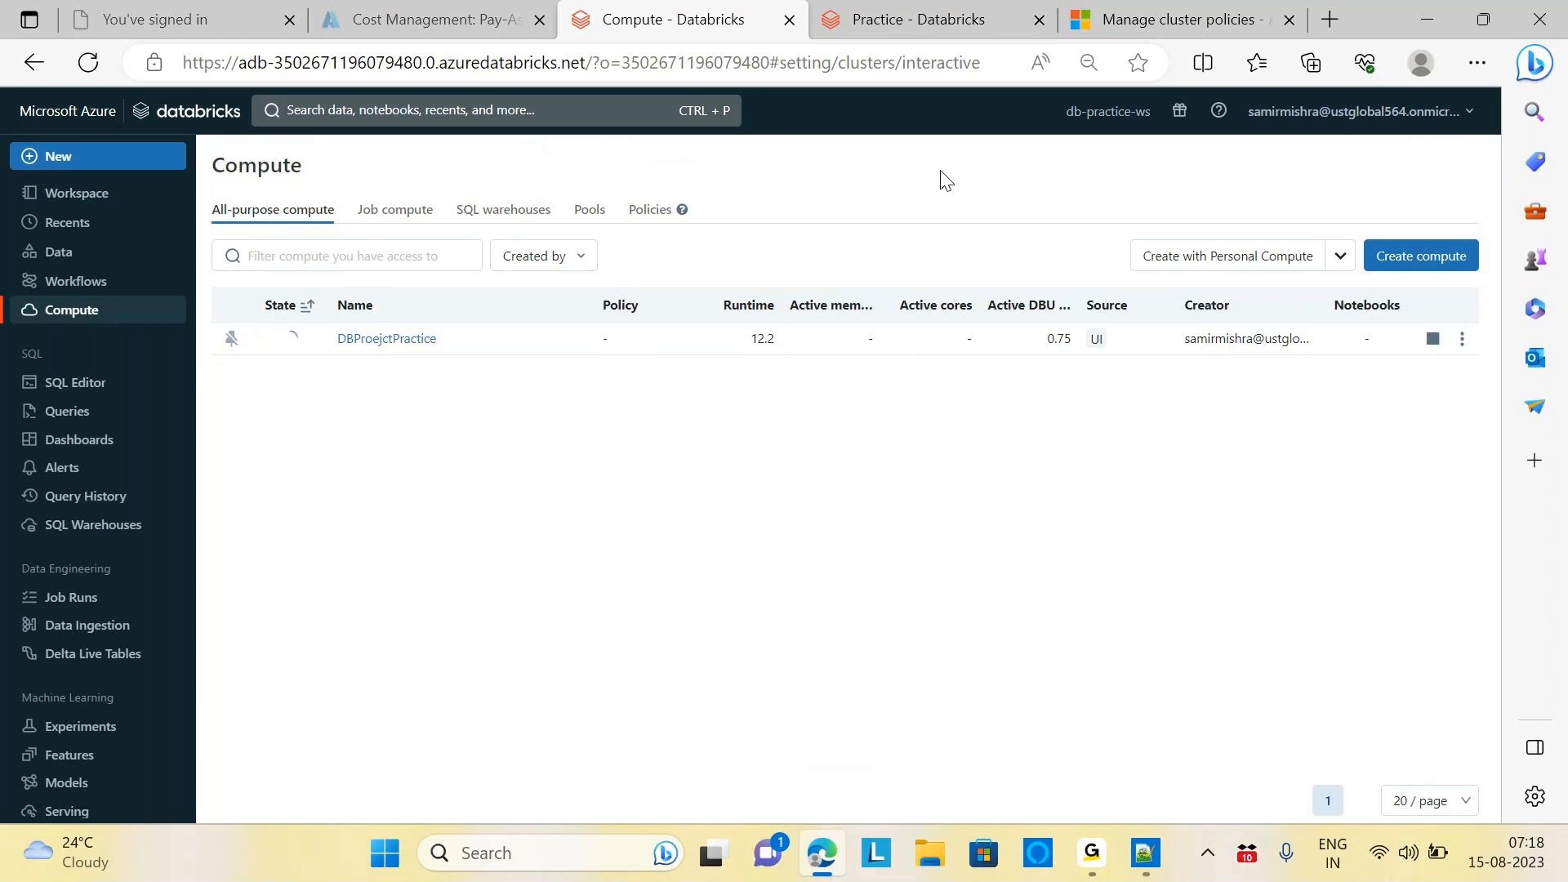
left_click(910, 25)
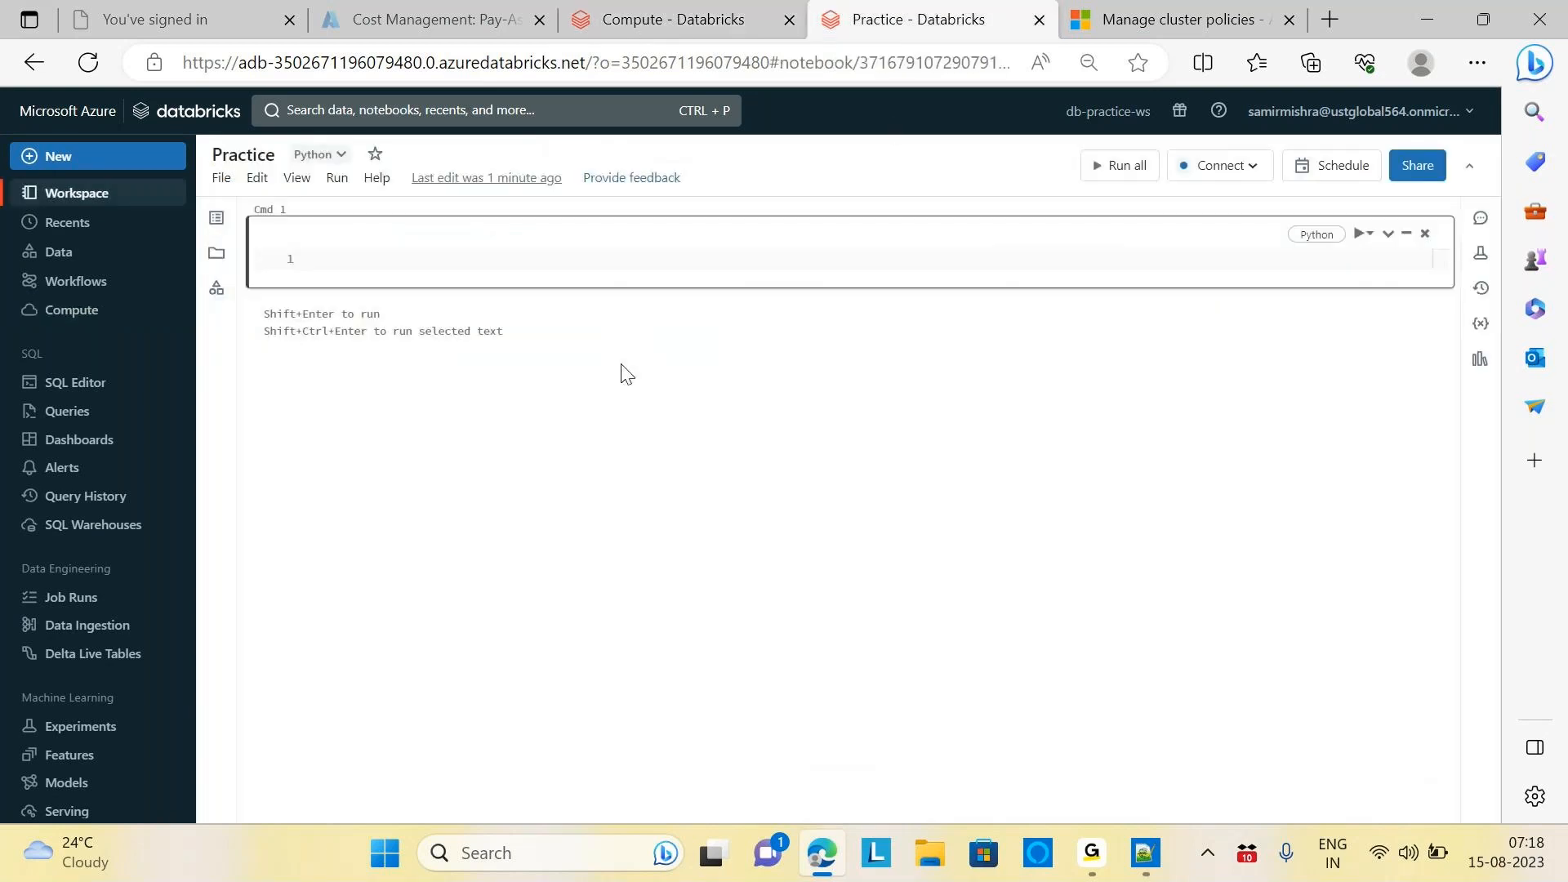
left_click(1254, 167)
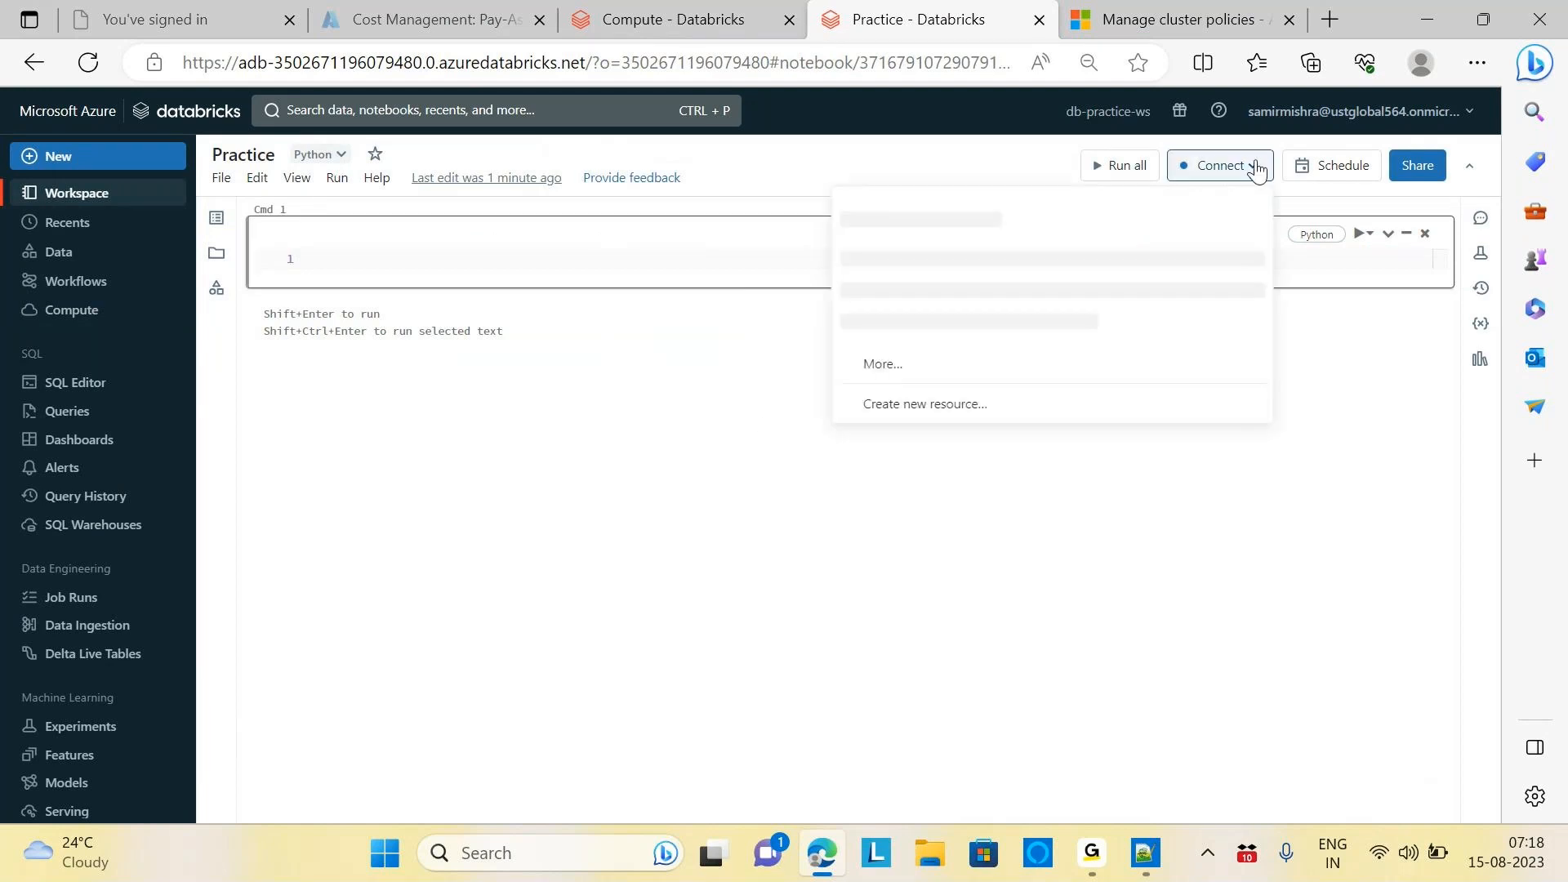
left_click(522, 369)
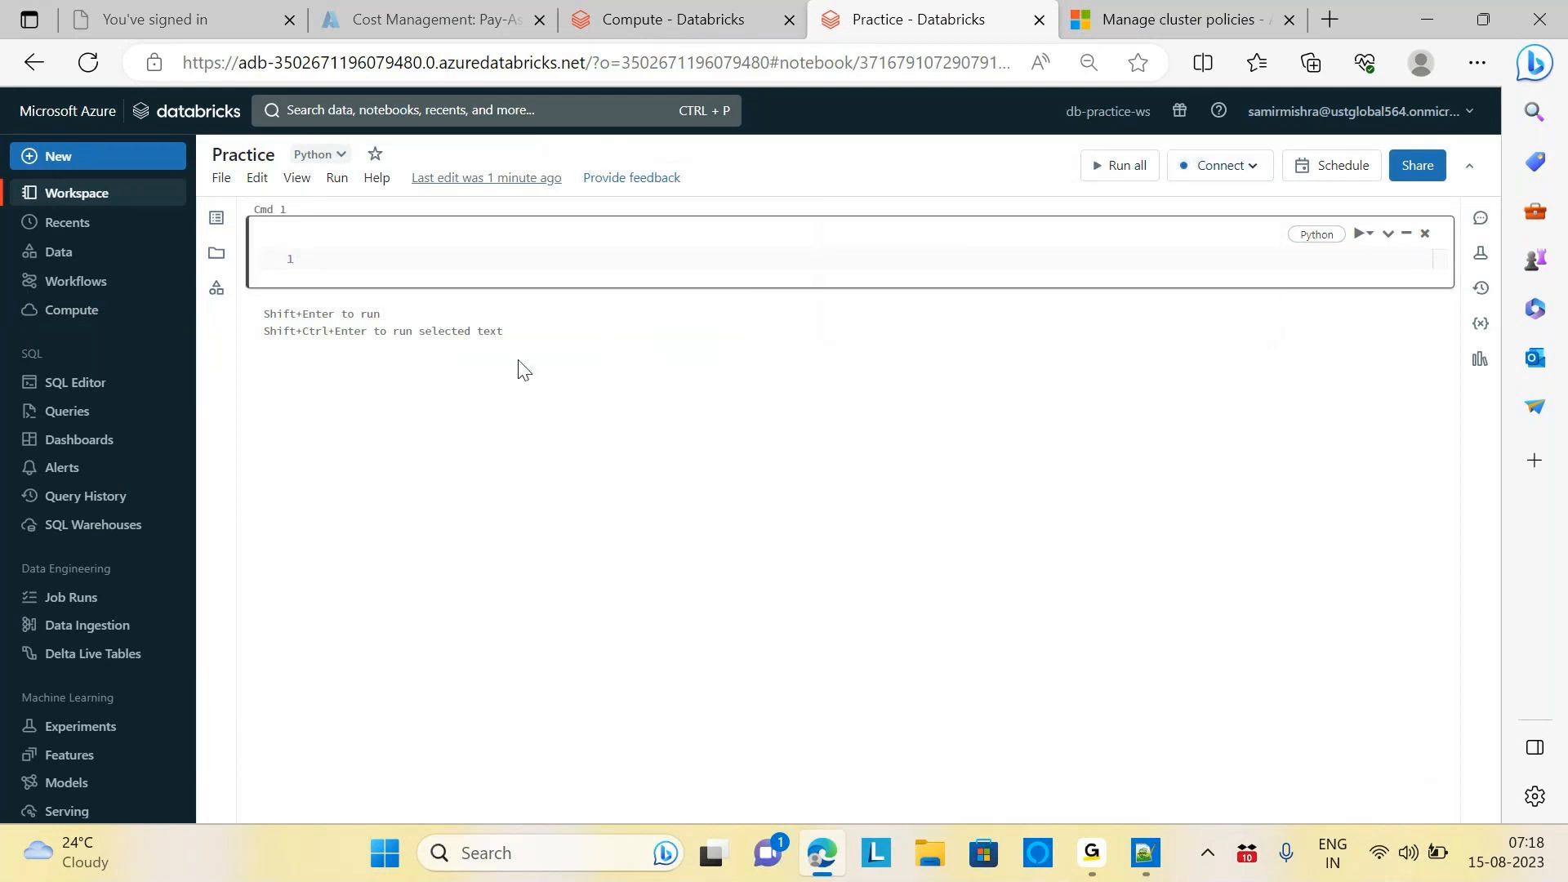
left_click(565, 261)
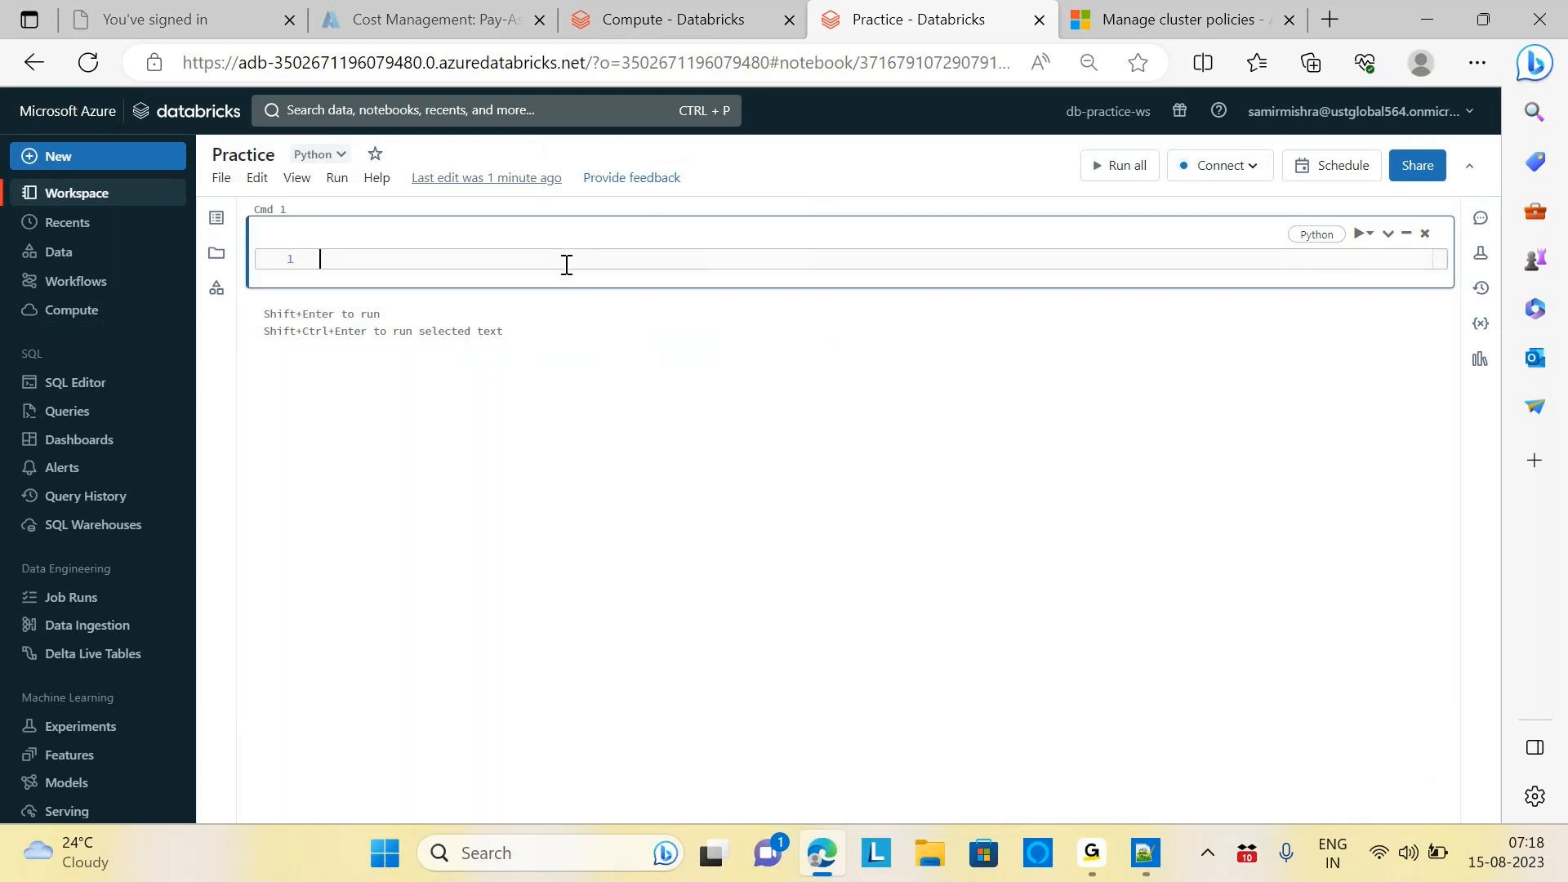
left_click(343, 161)
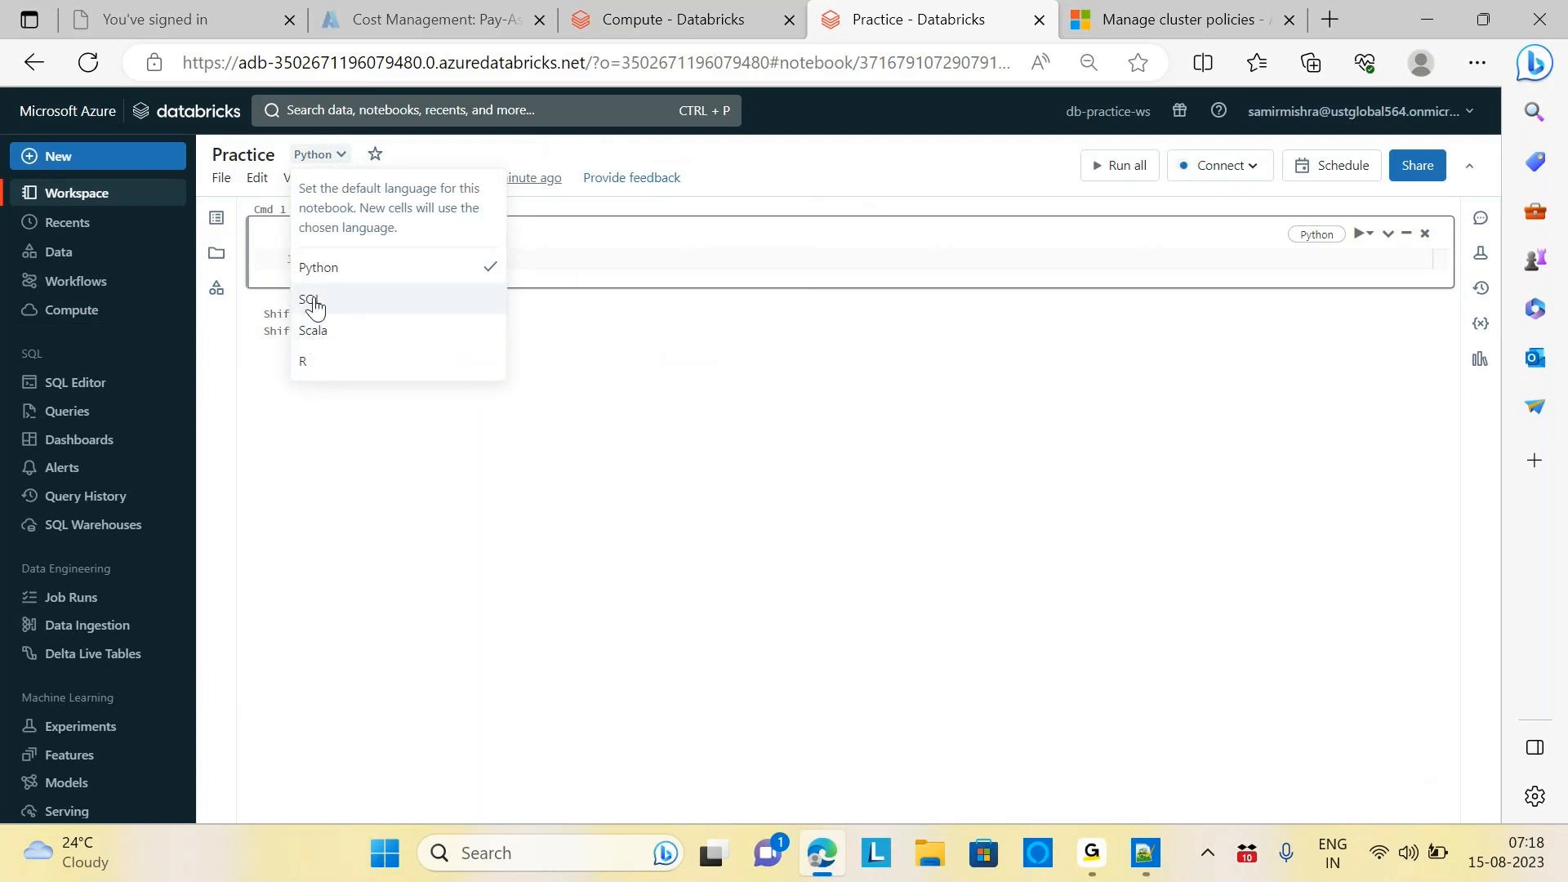
left_click(772, 258)
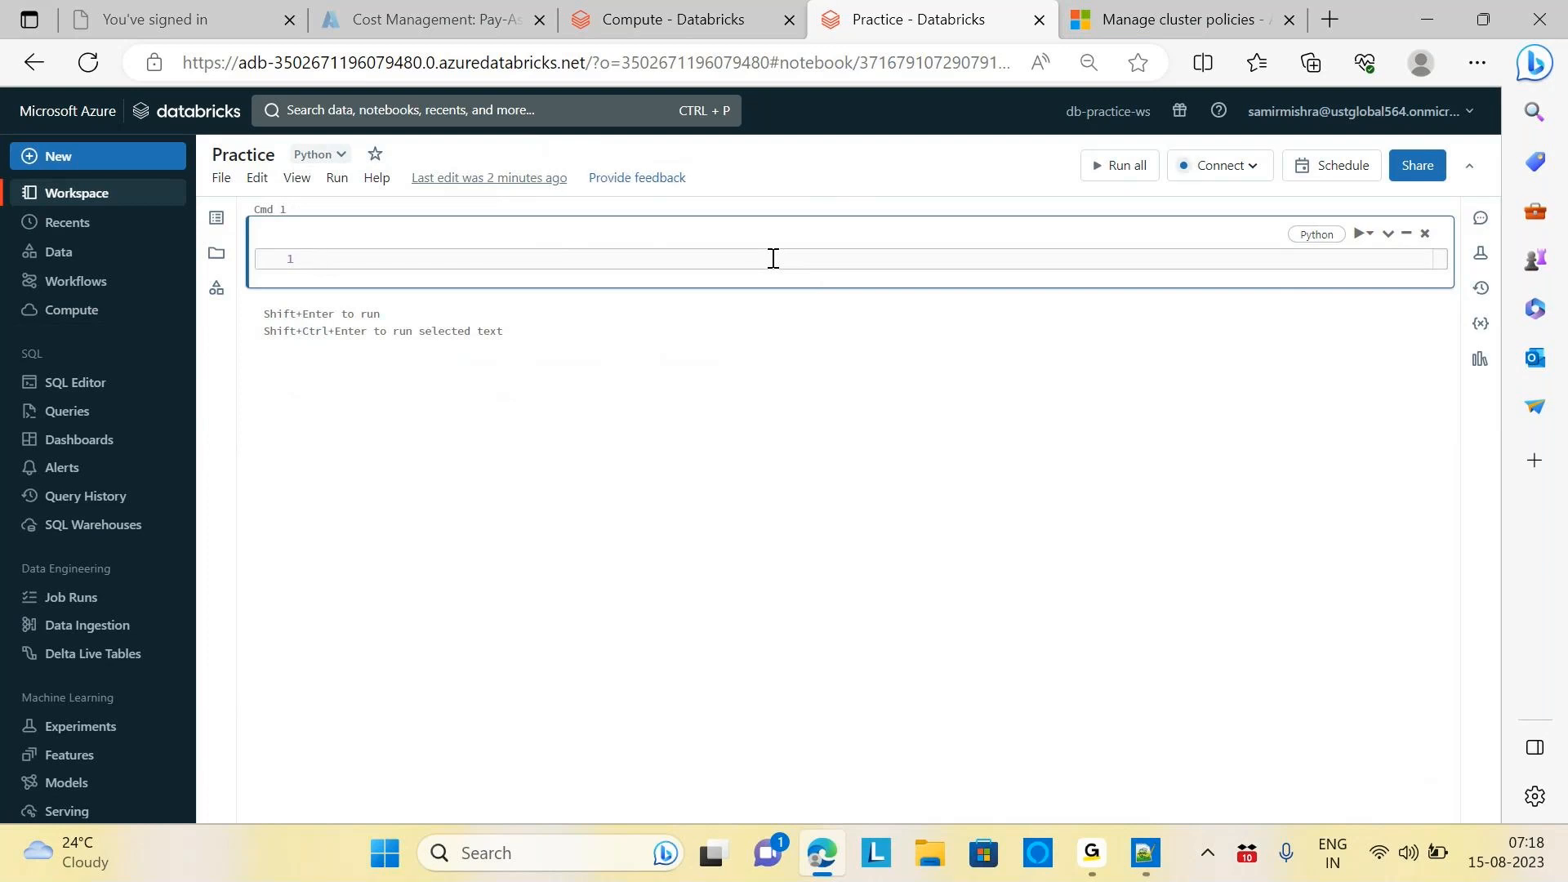
type("print(\"hello")
left_click_drag(438, 260, 310, 262)
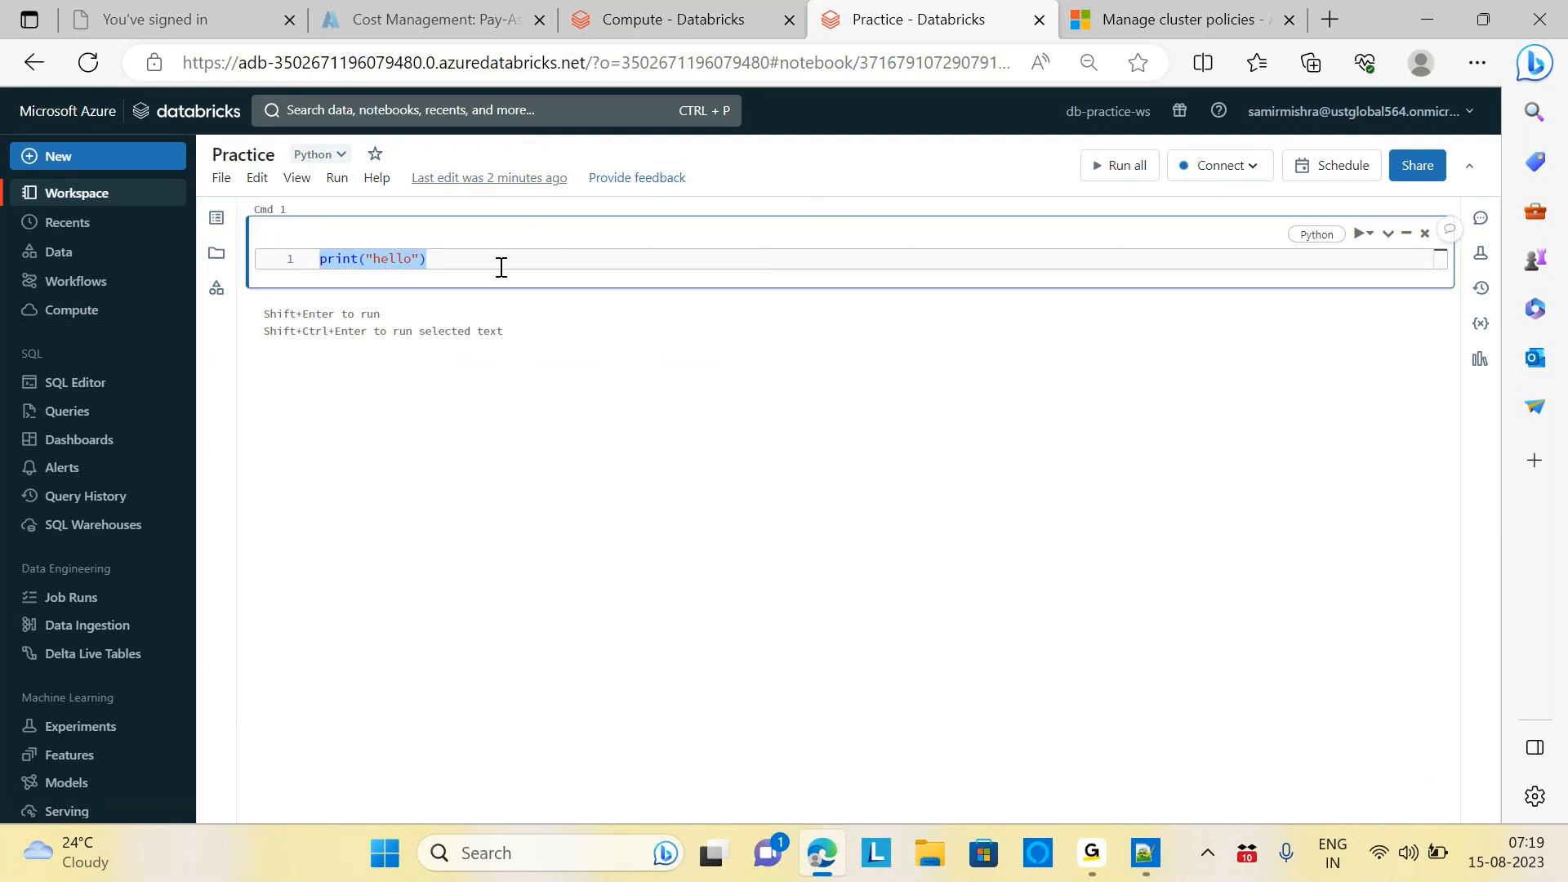
key("BackSpace")
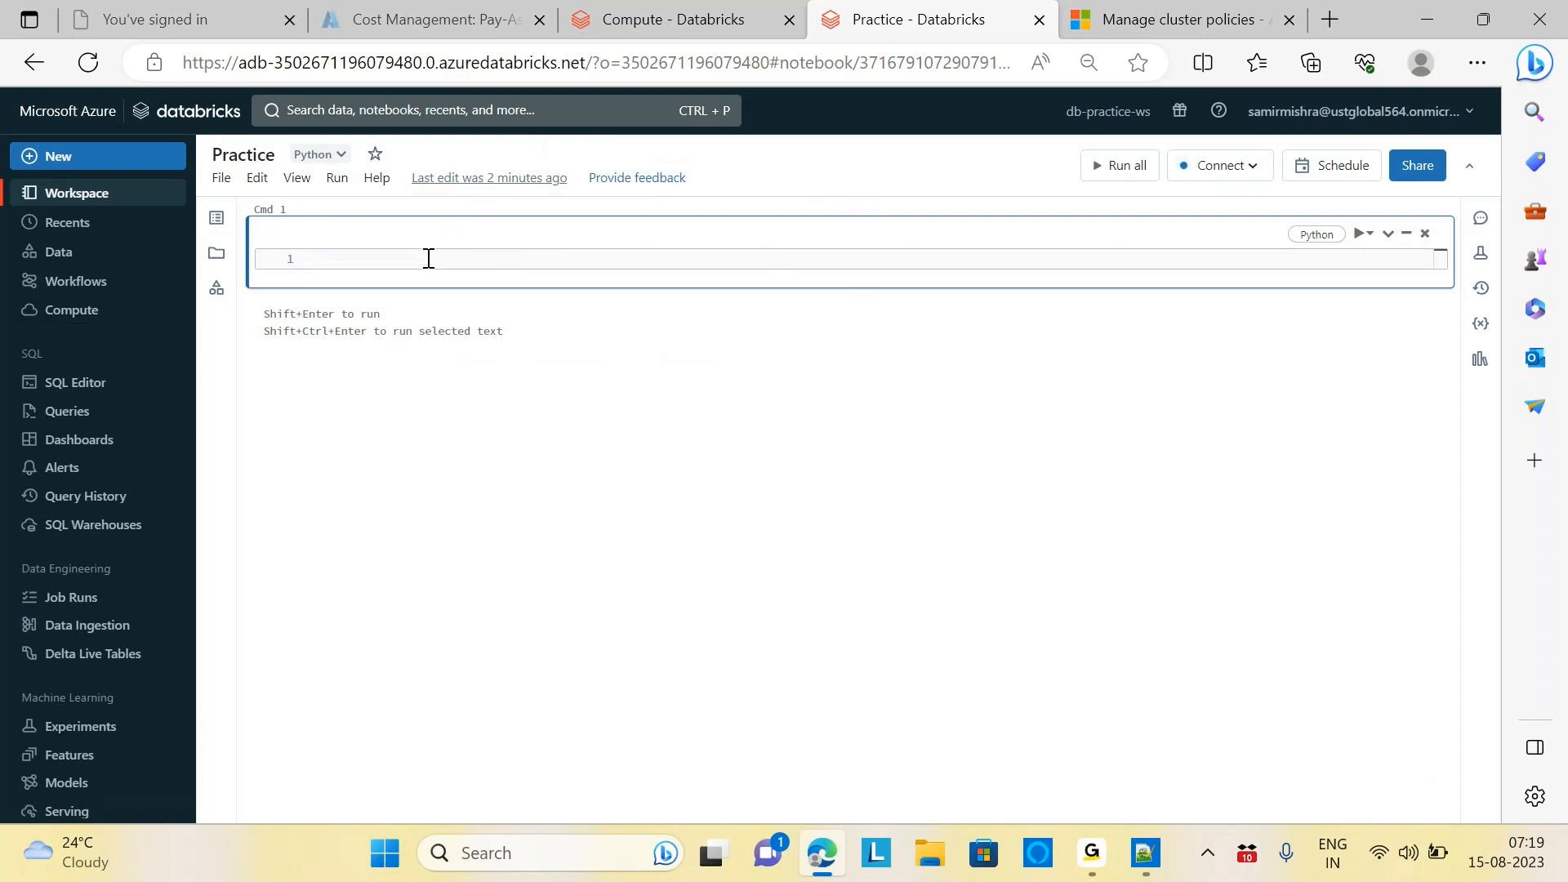
Make cell 1 Markdown with title heading 'This is my First Pratcuic Notebook for DataBricks'
type("%md")
key("Return")
type("##")
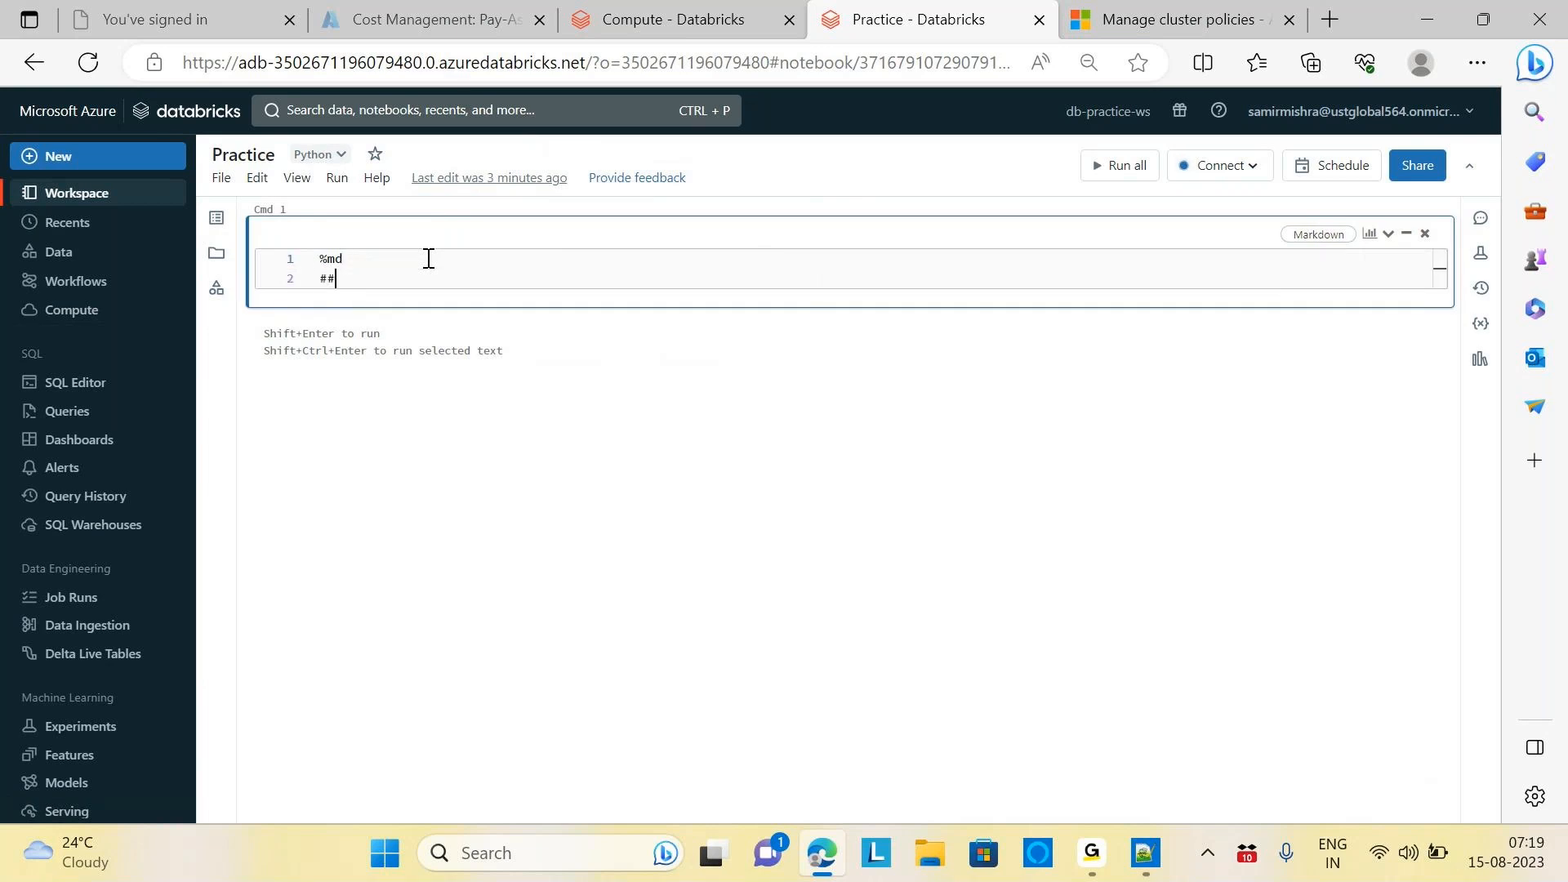
type(" This is my First Pratcic No")
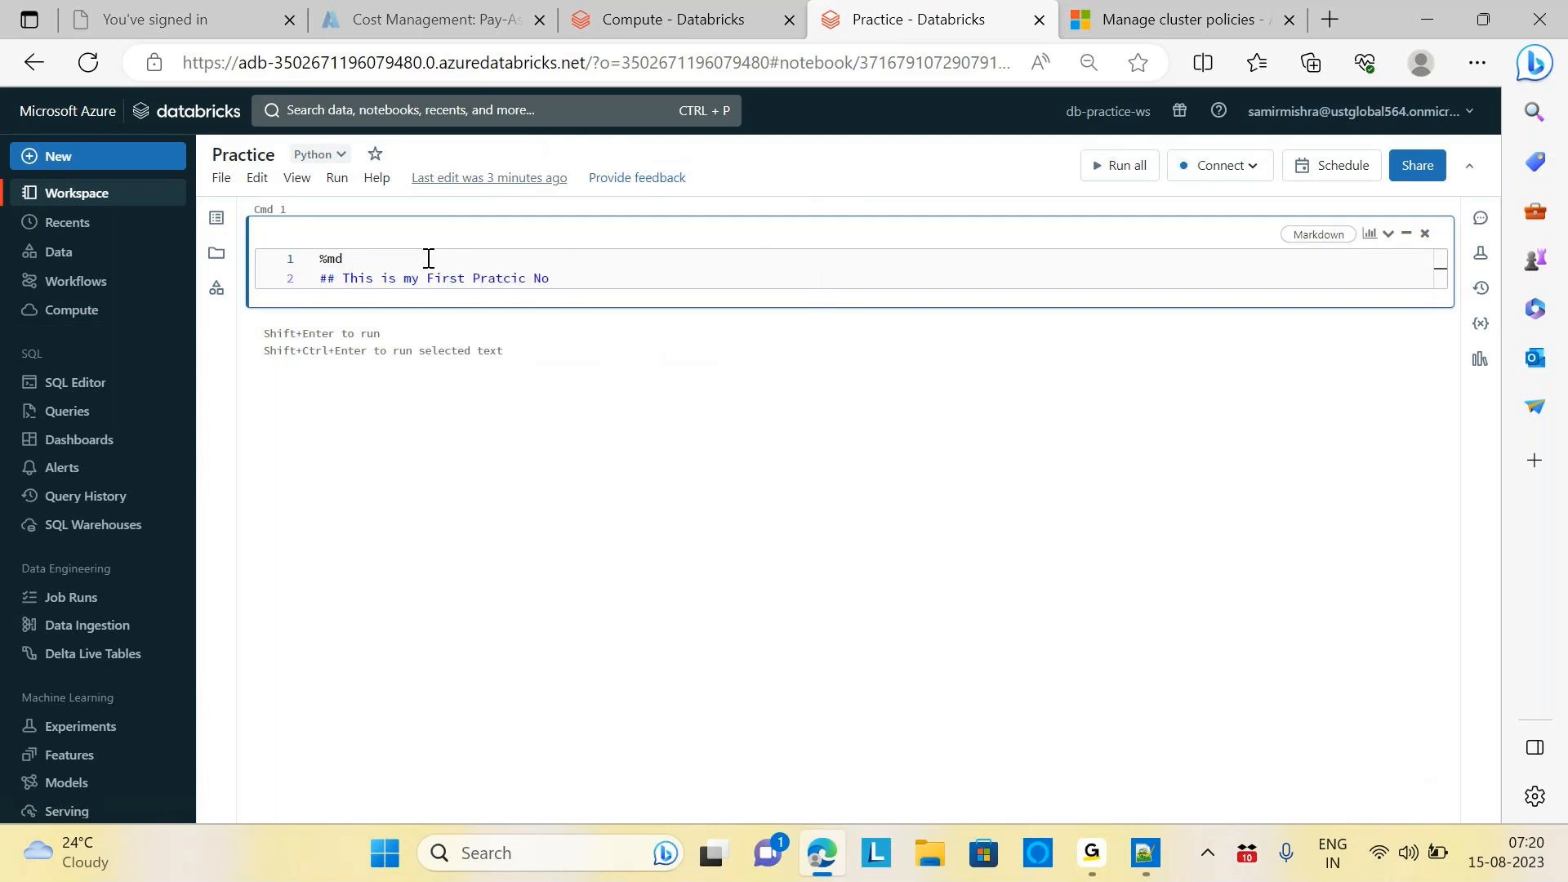
type("tebook for Daa")
key("BackSpace")
type("taBricks")
key("Return")
type("###")
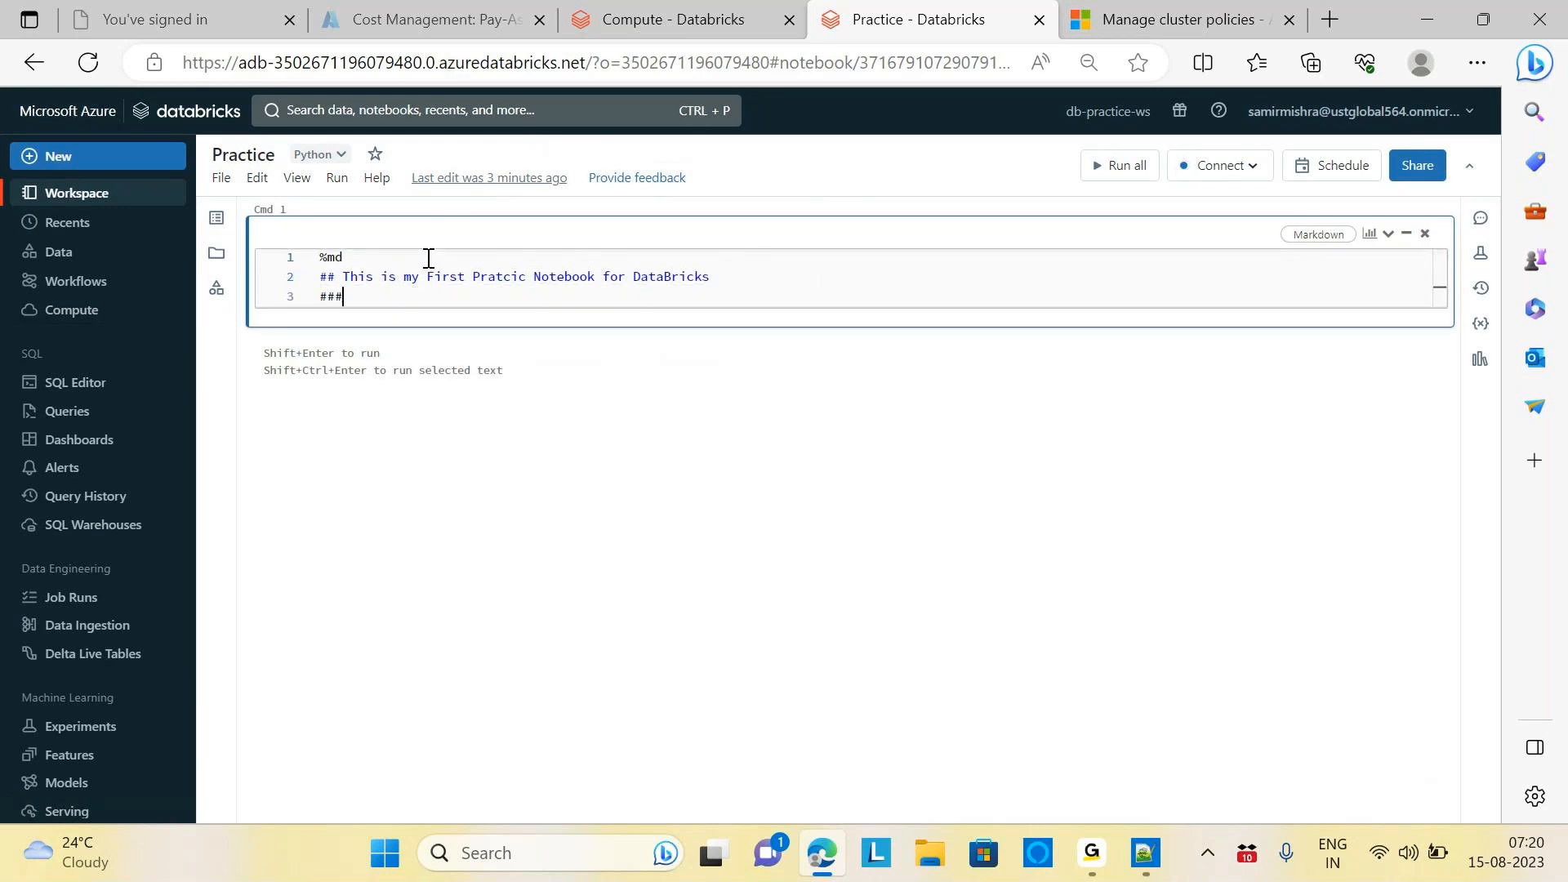
left_click(335, 276)
key("BackSpace")
left_click(364, 300)
key("BackSpace")
key("BackSpace")
key("BackSpace")
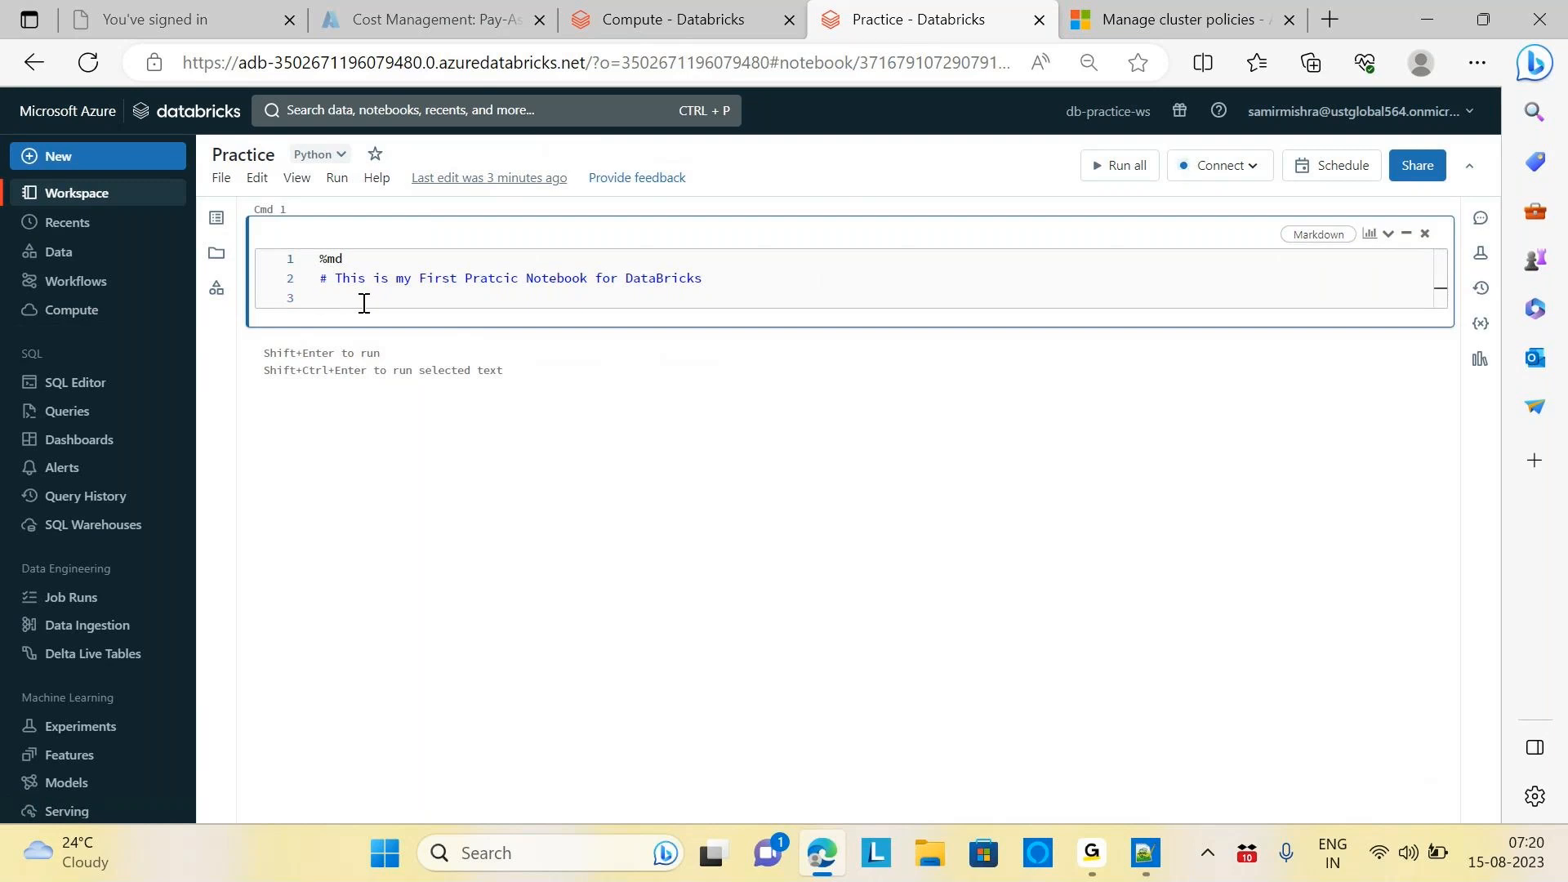
Add headings 'DataBrciks cane be written on below 4 Languages' and '1. Python, 2. R, 3. Scala, 4. SQL'
type("### DataBrciks cane be written on be")
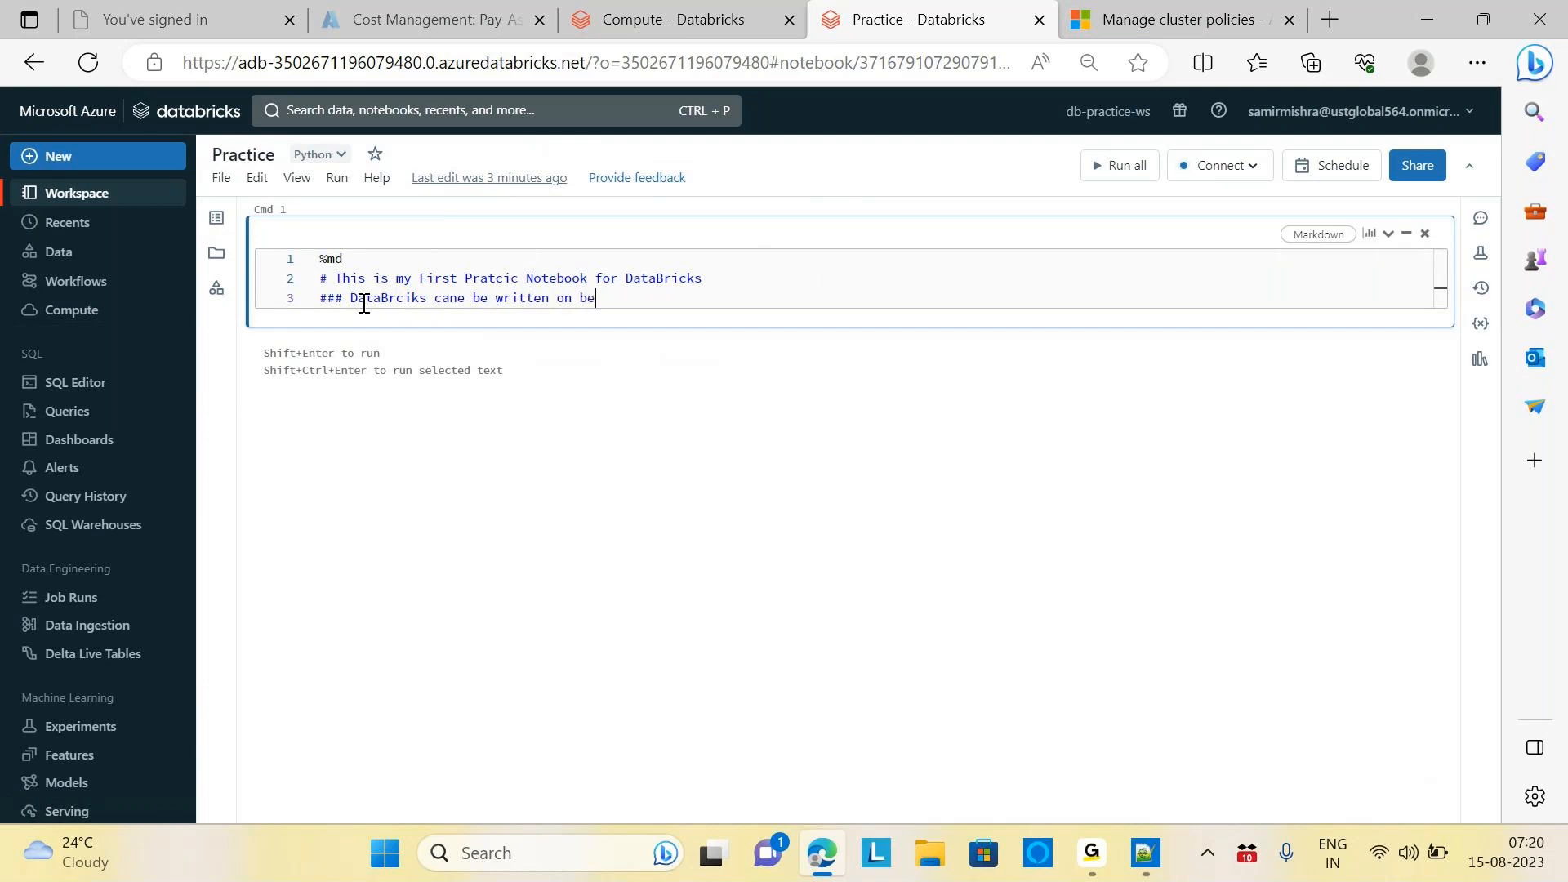
type("low 4 Languages")
key("Return")
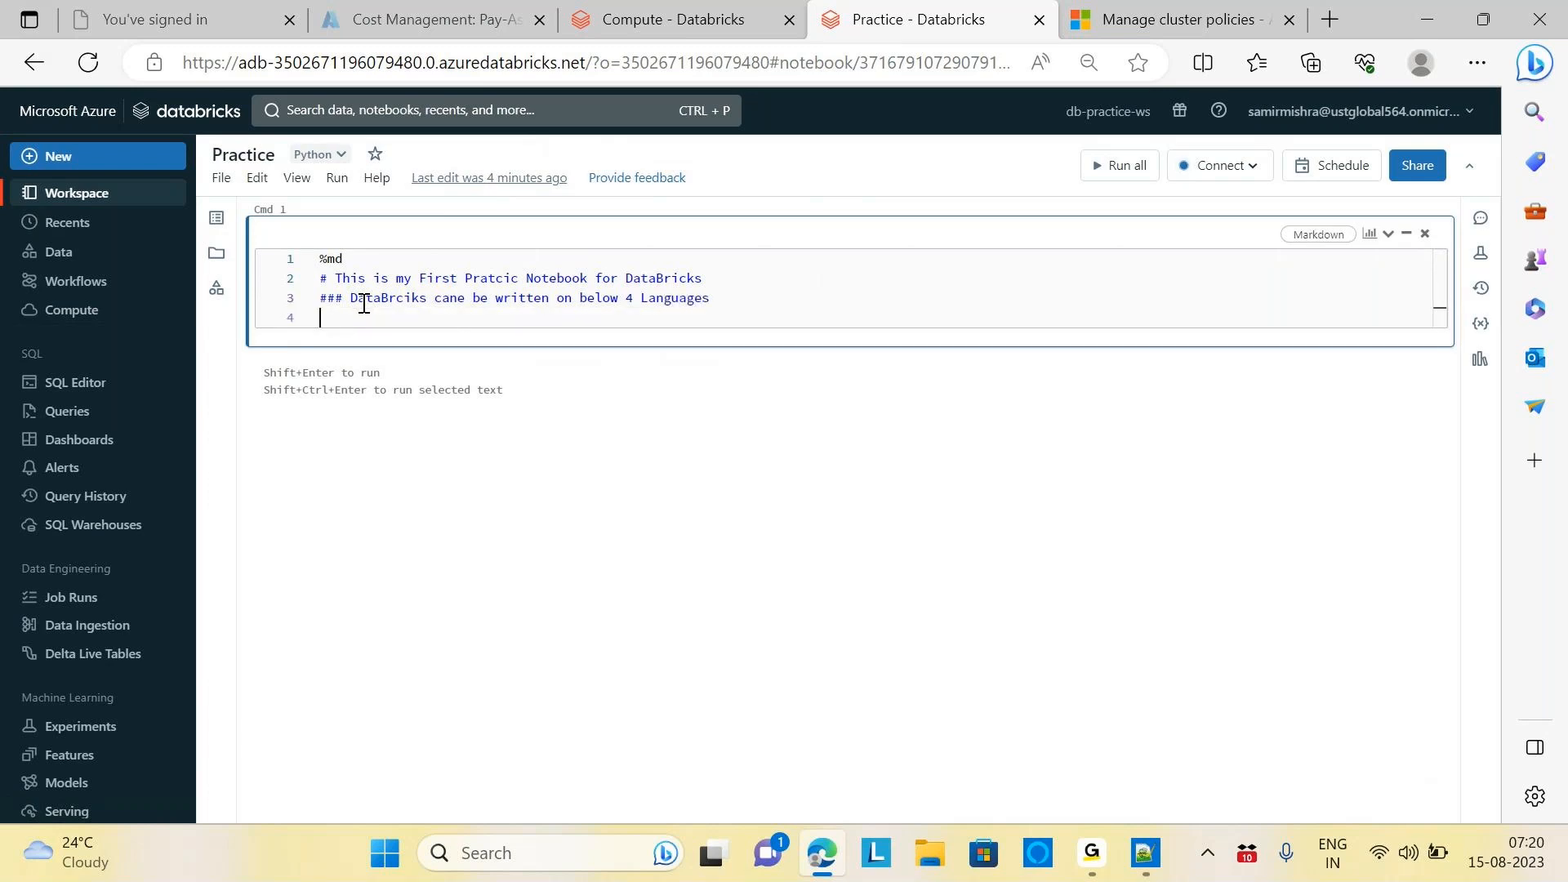
type("## 1. Python, 2. R, 3. Scala , 4. SQL")
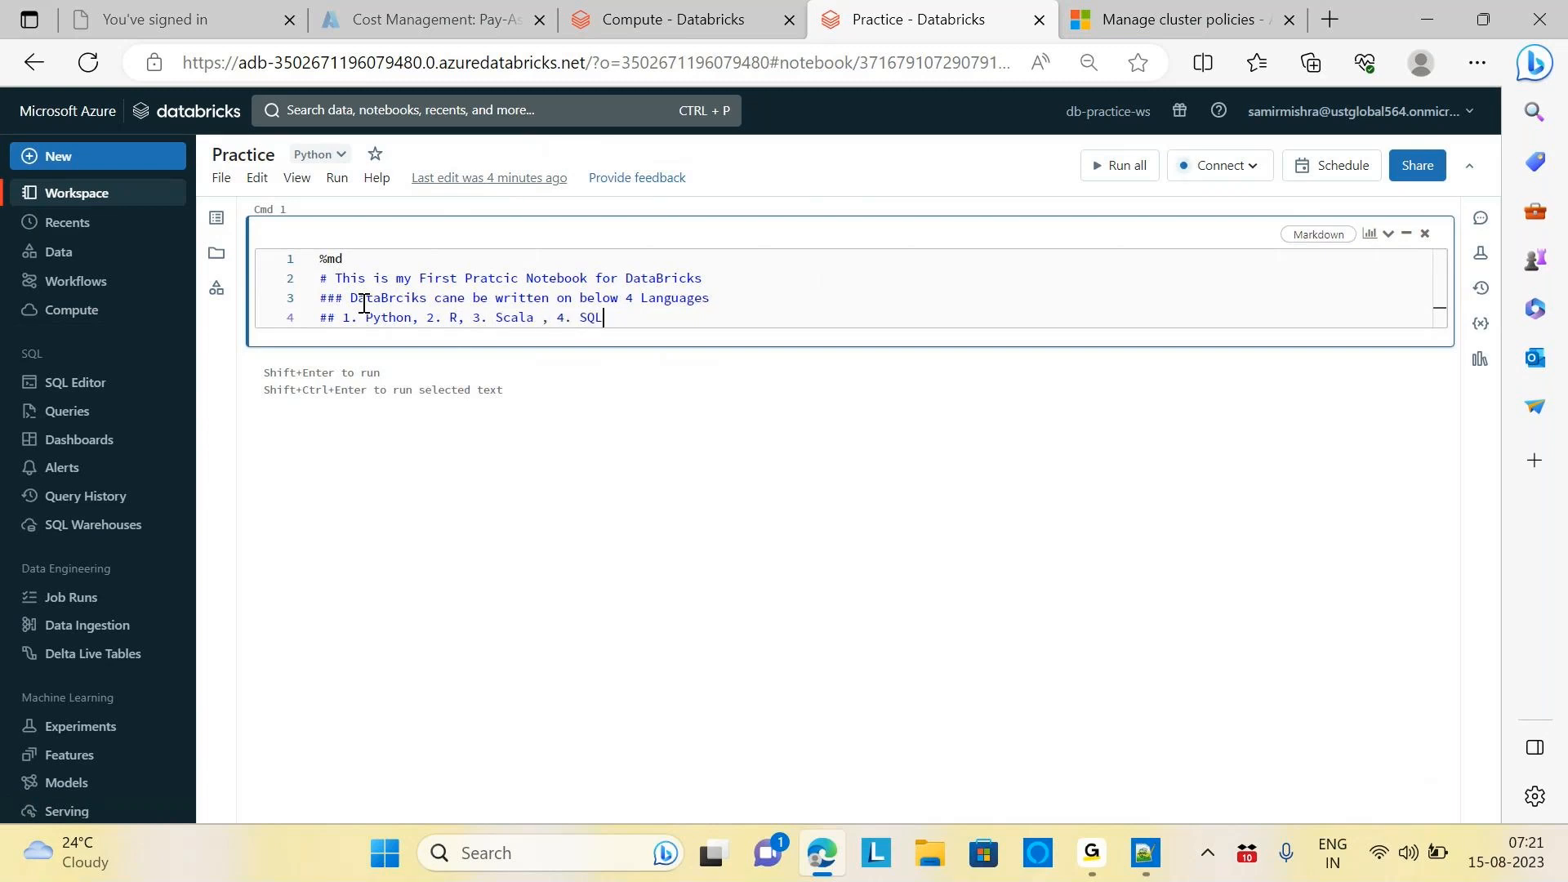
left_click(1225, 166)
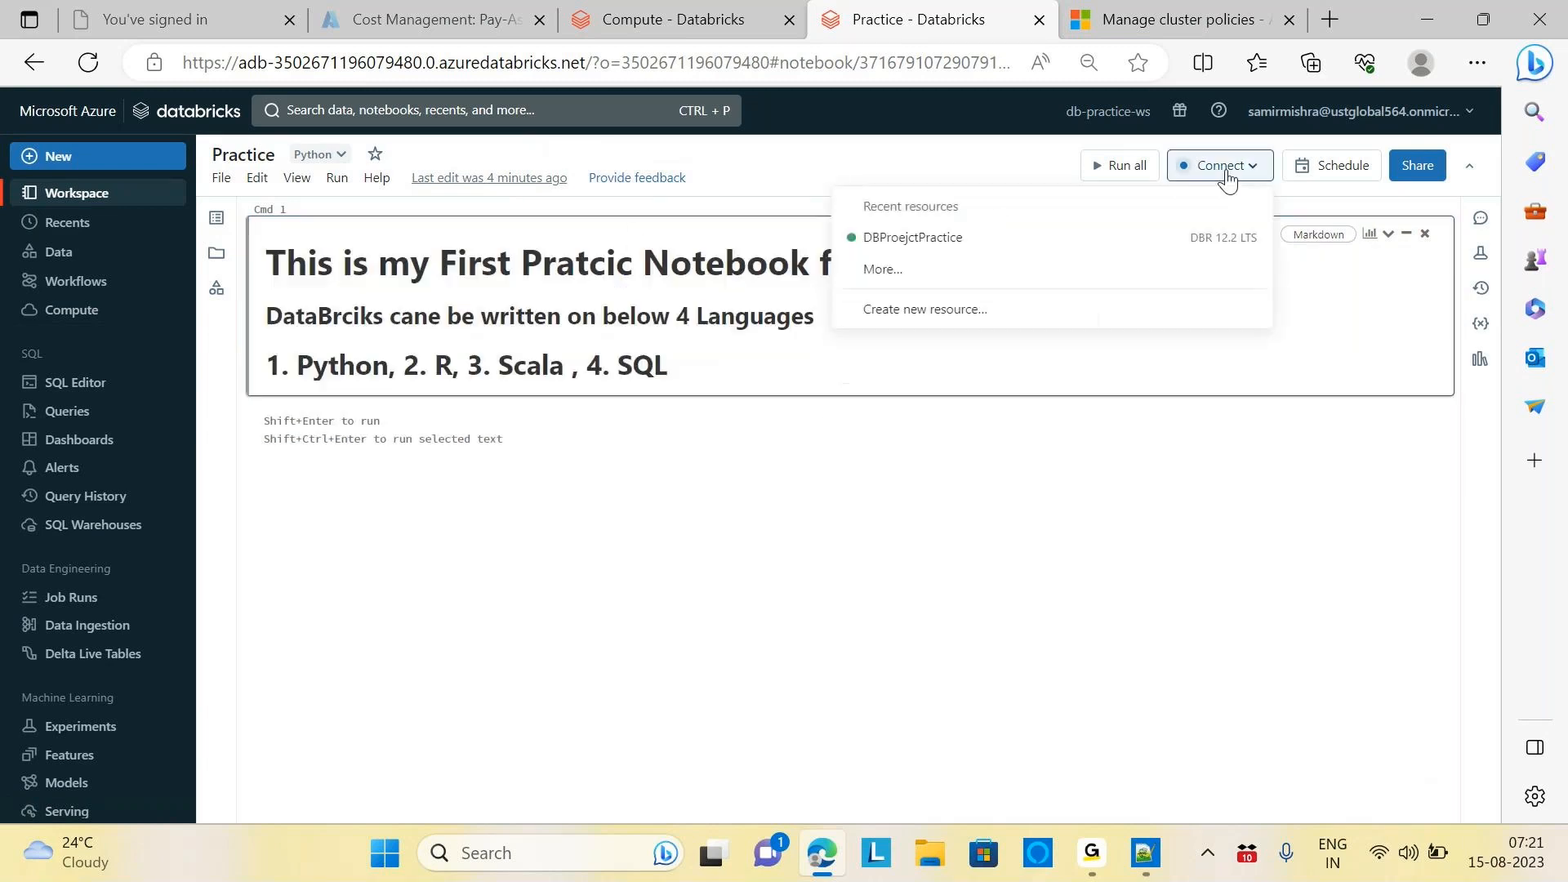
Attach the notebook to DBProejctPractice, re-render the Markdown headings, and add an empty Cmd 2 cell
left_click(912, 238)
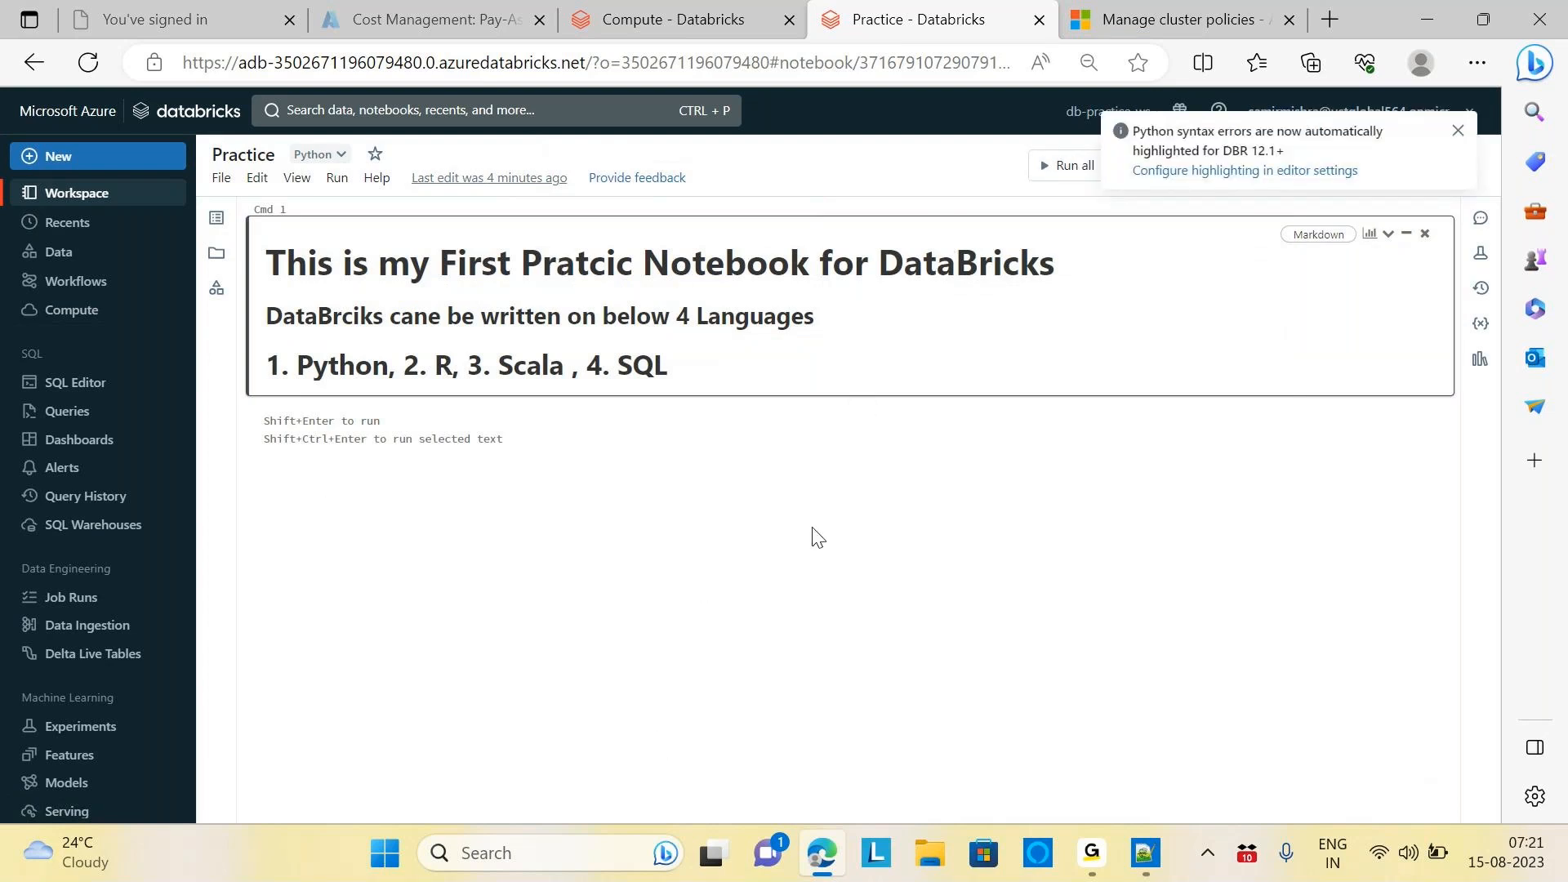
double_click(640, 362)
left_click(351, 261)
left_click_drag(353, 261, 316, 260)
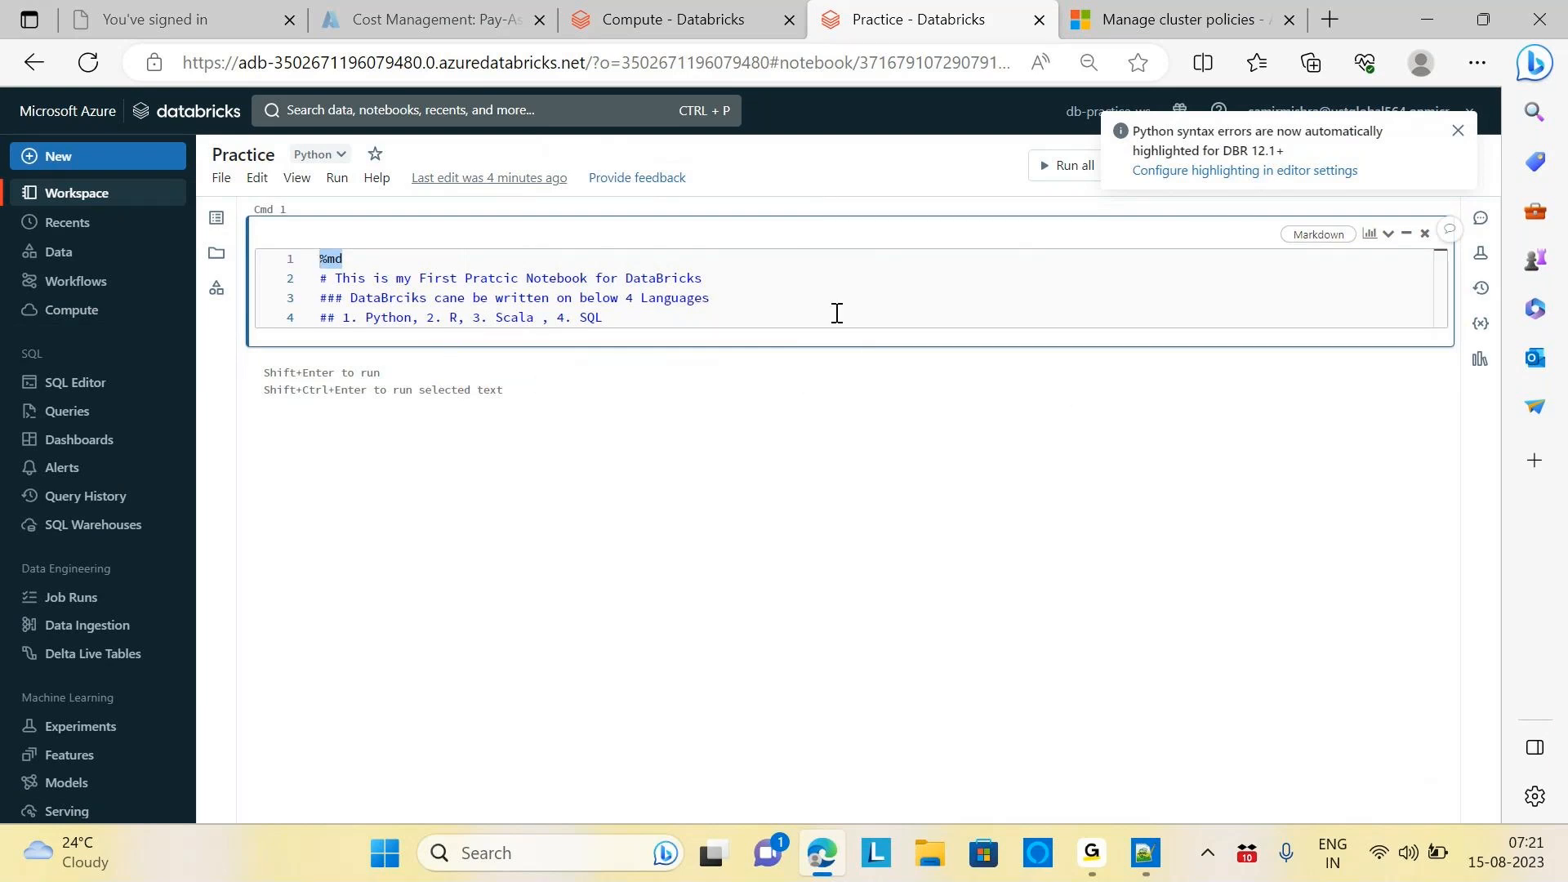
left_click(811, 396)
left_click(862, 410)
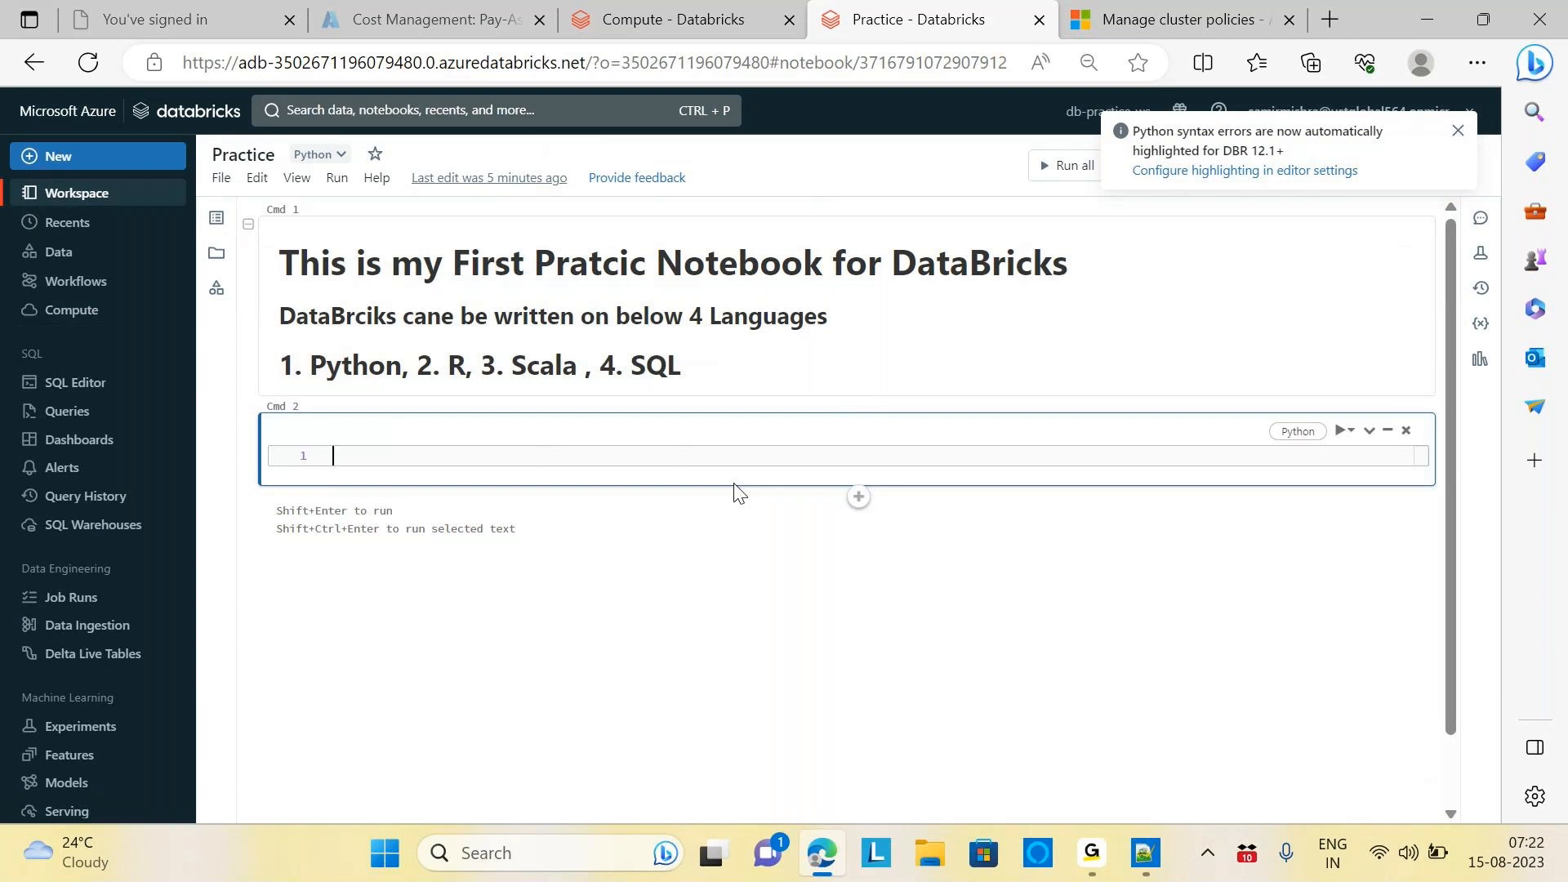
Enter select "hello" in Cmd 2 and run it without a language prefix
type("select \"hello")
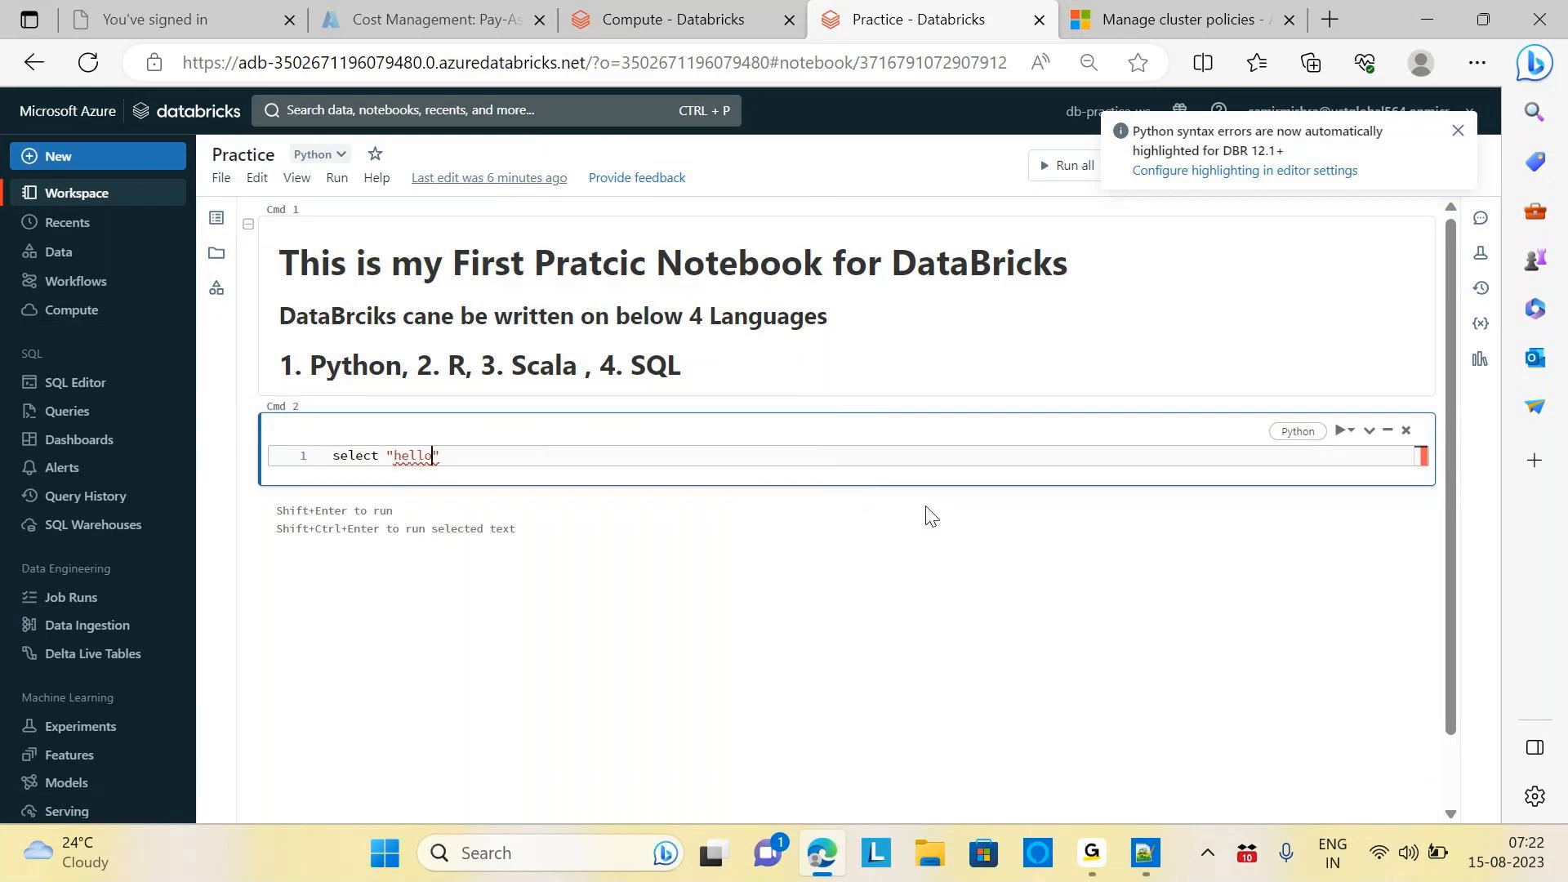
key("shift+Return")
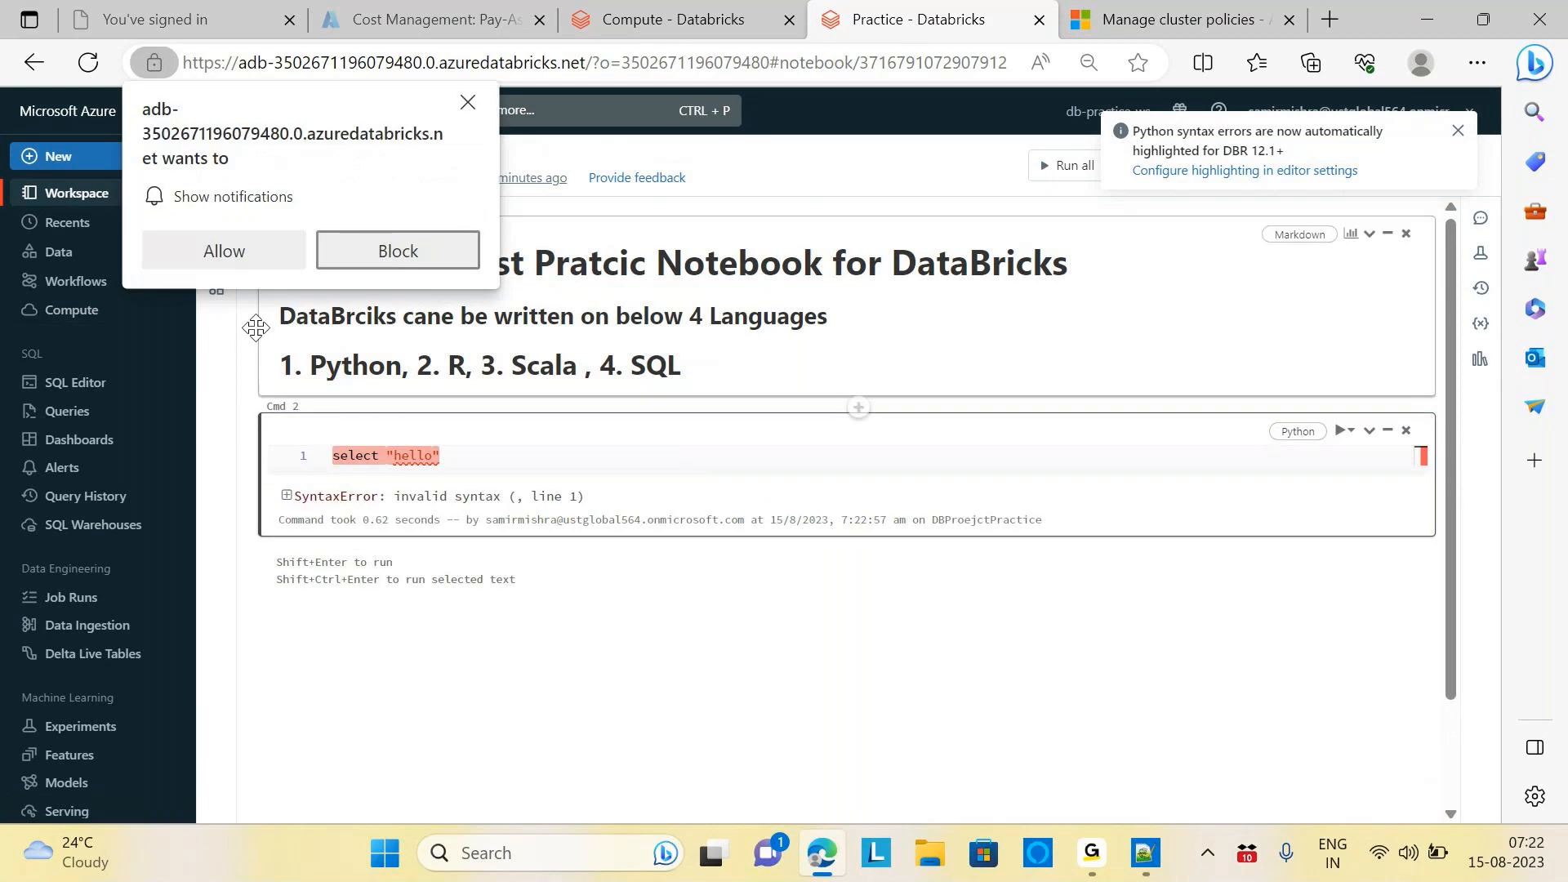
left_click(467, 102)
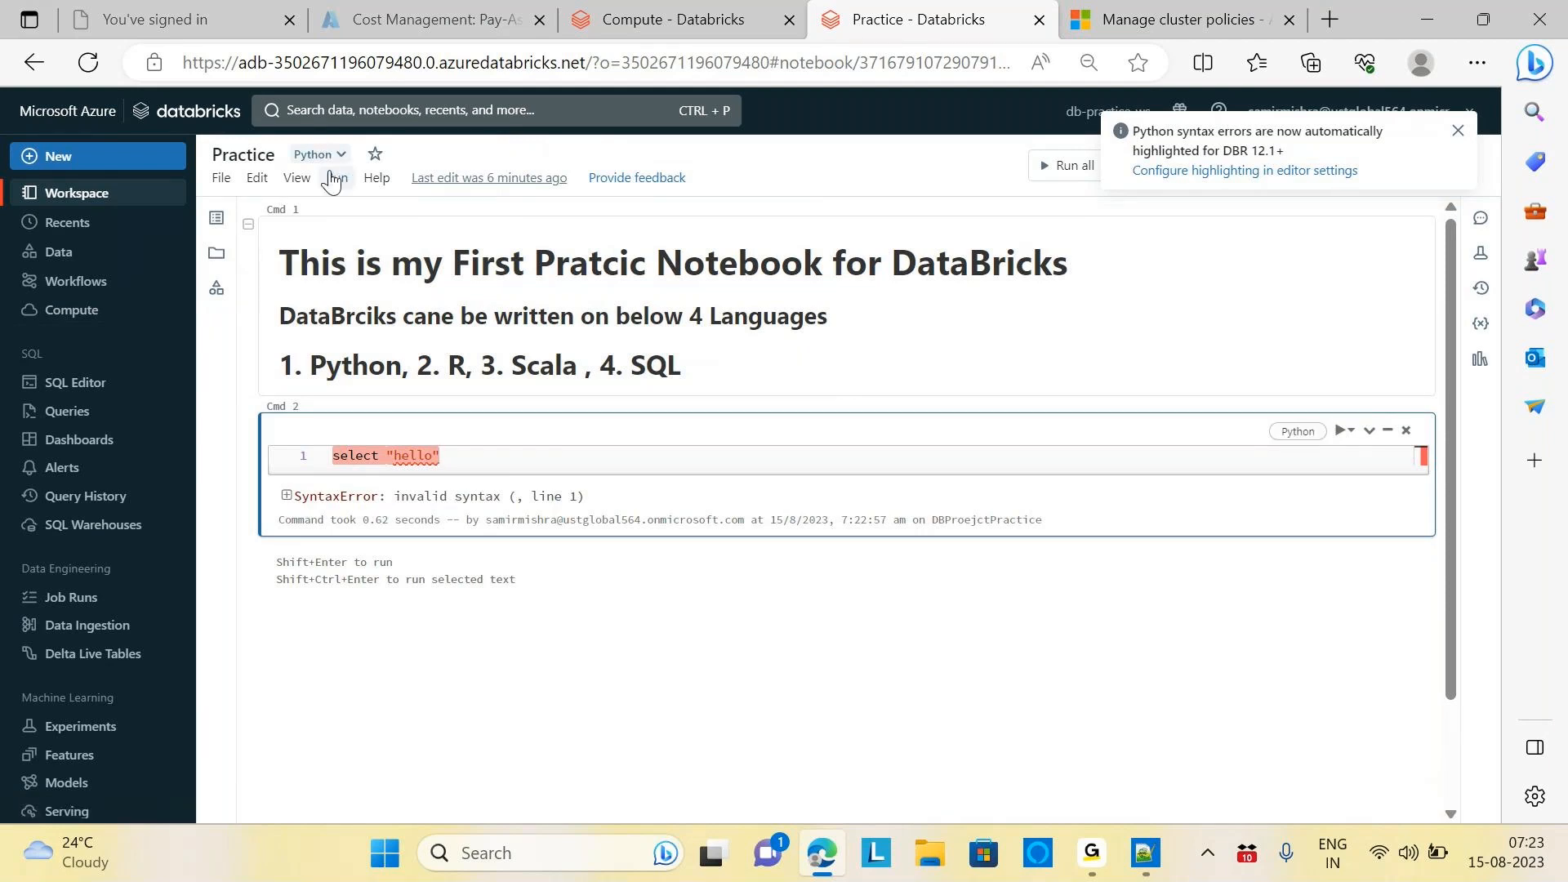
Prefix the query with %sql and rerun it, returning a one-row table with hello
left_click(334, 457)
type("%sql")
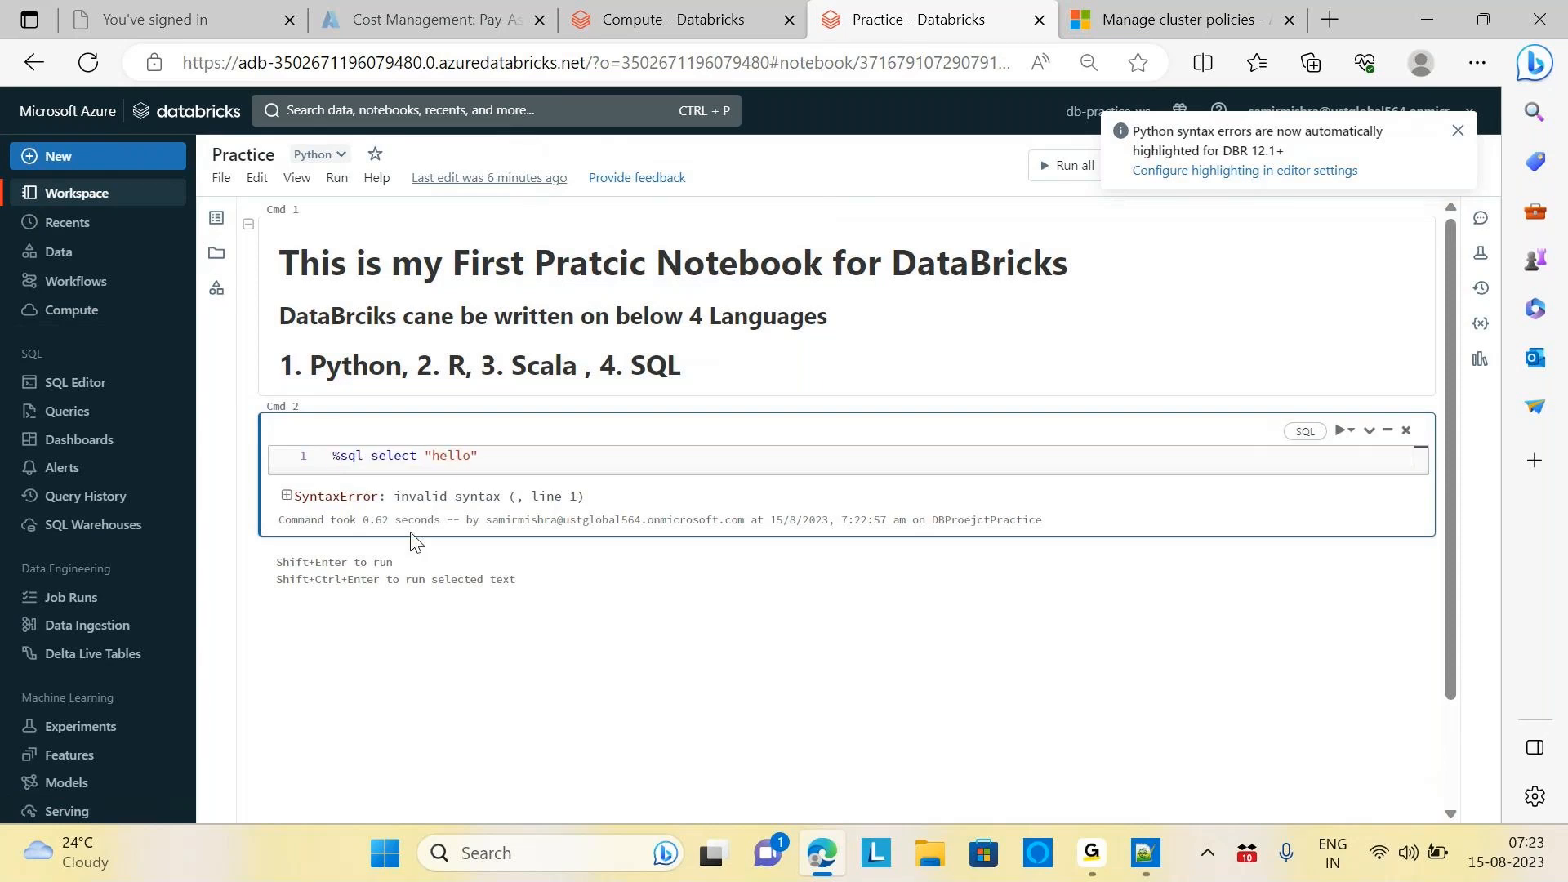
left_click(518, 457)
key("shift+Return")
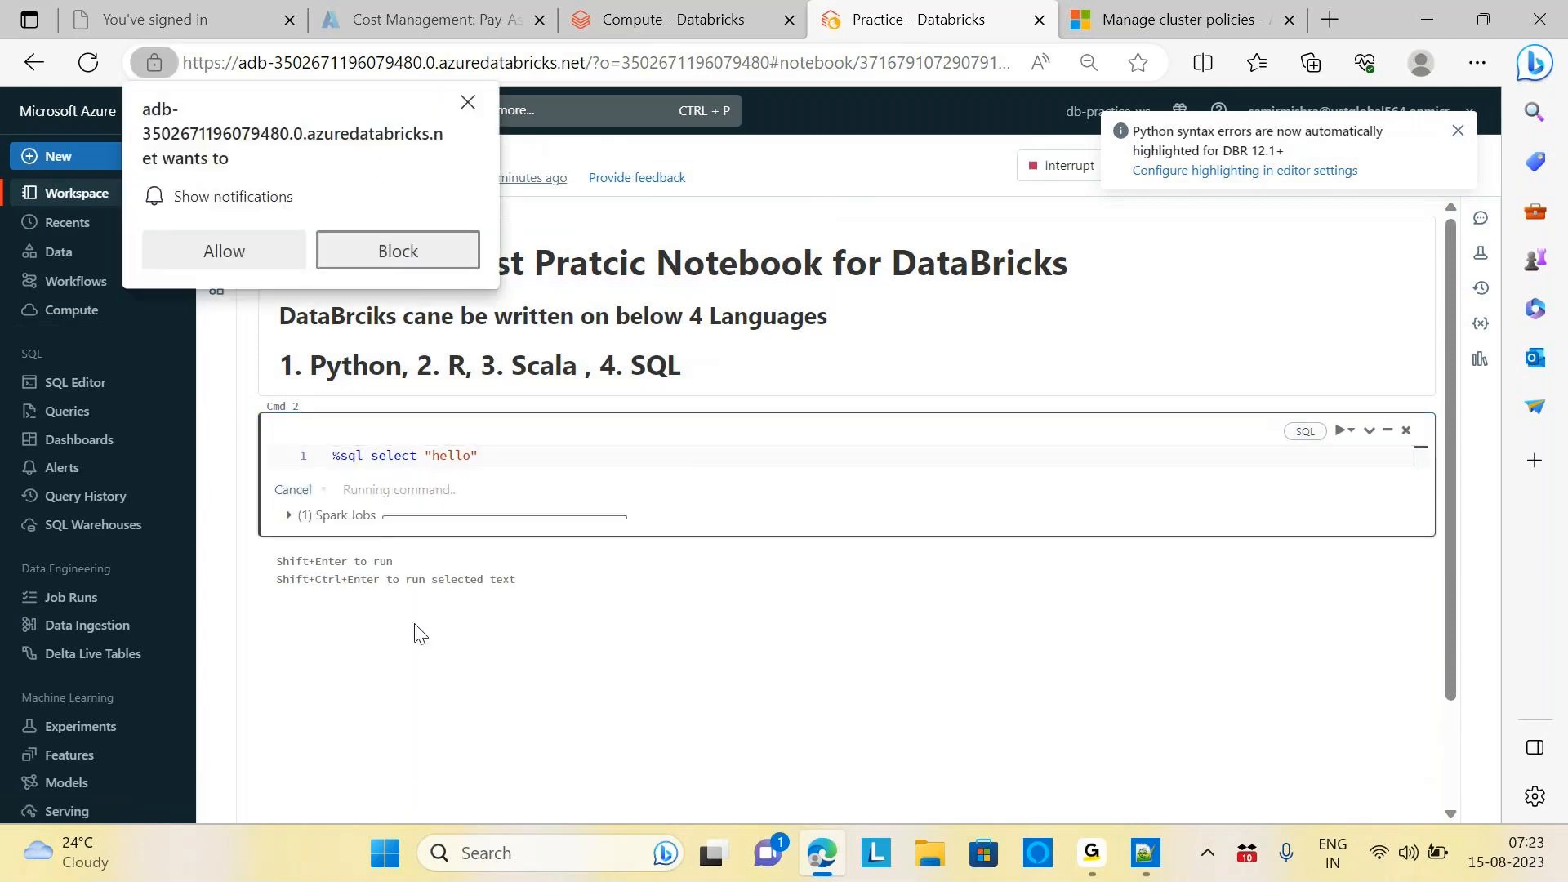
left_click(406, 254)
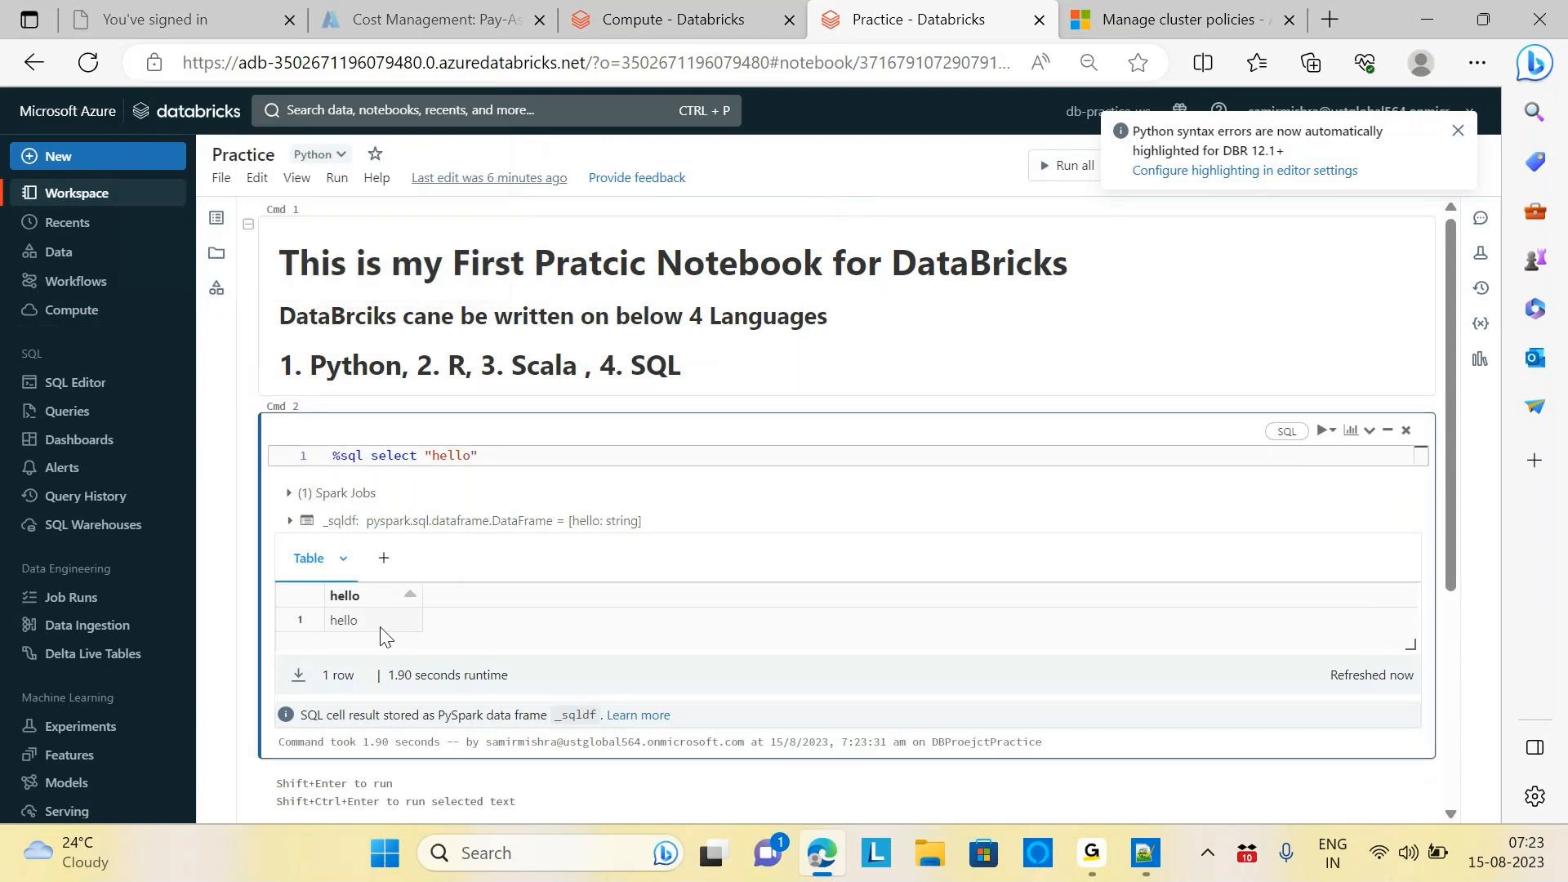
left_click(530, 462)
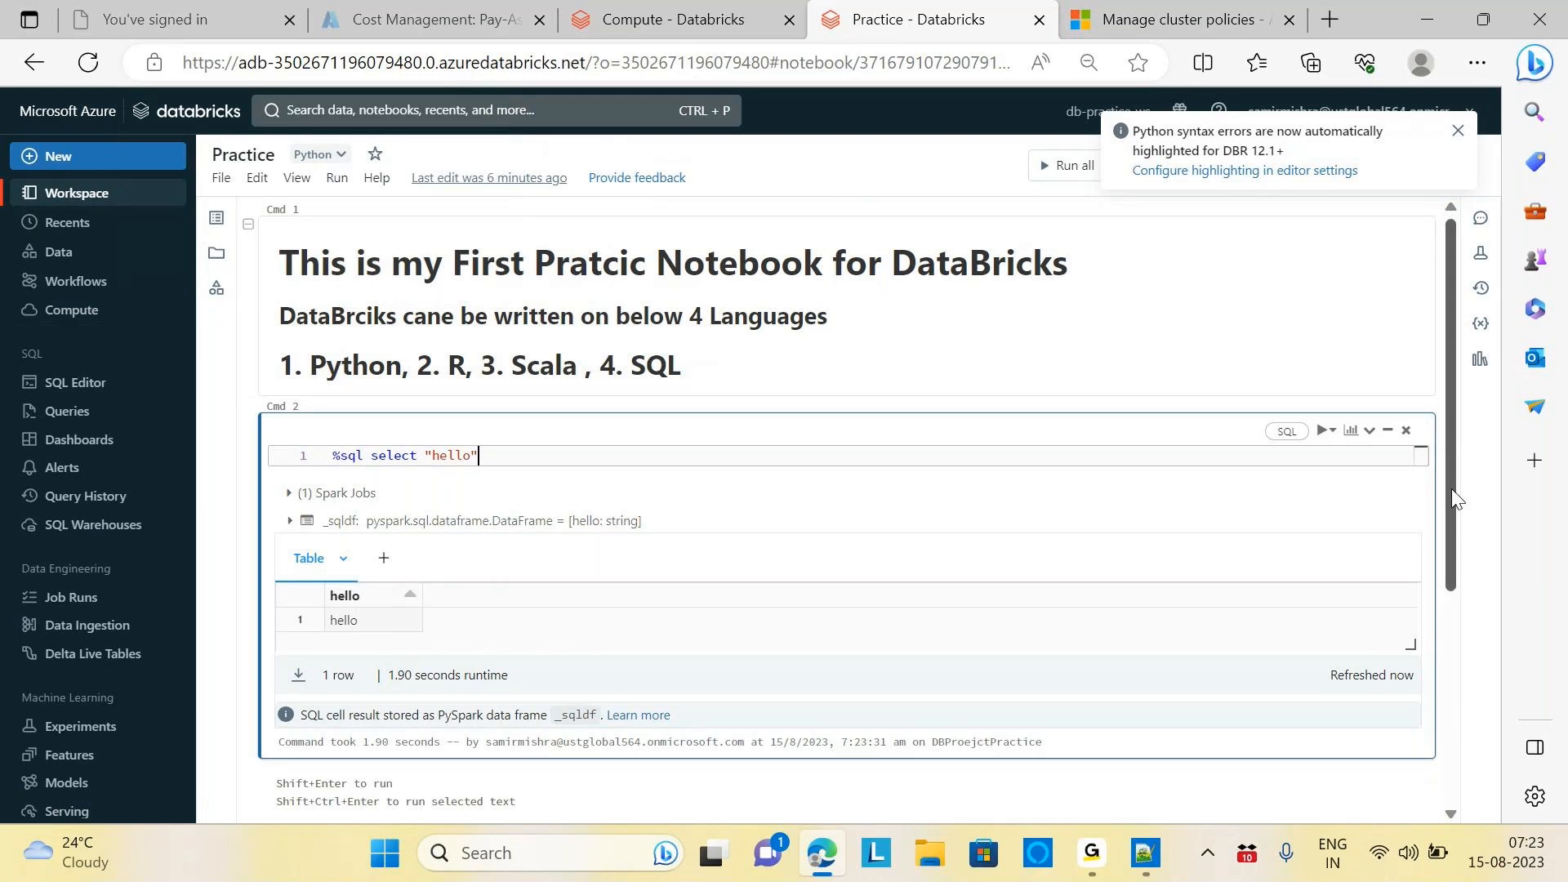
scroll(1452, 488, "down", 2)
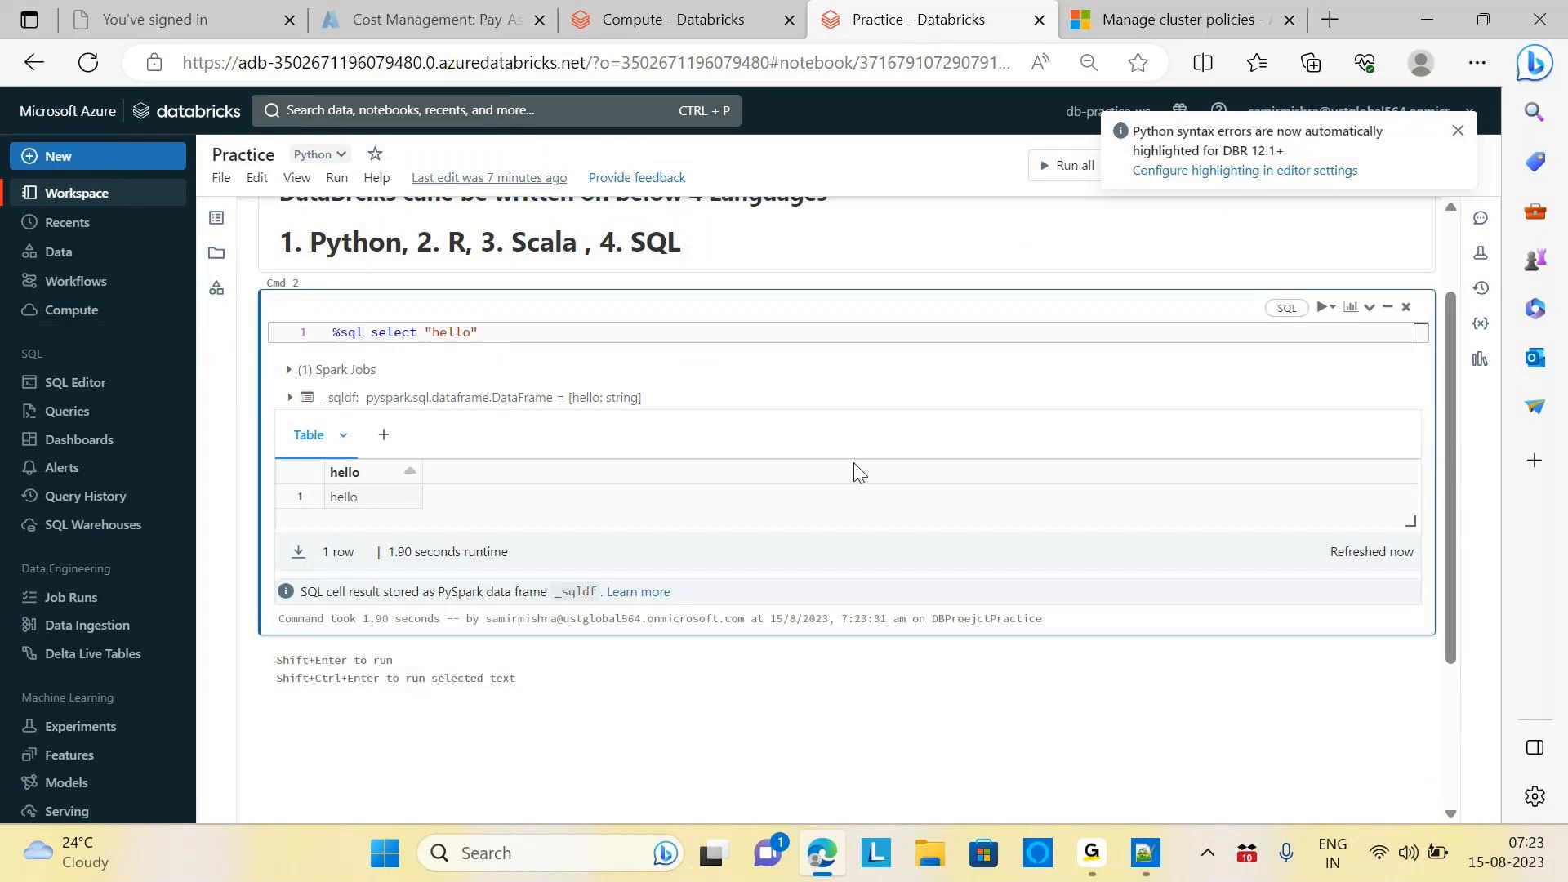
Add a new cell with %fs and ls on separate lines and run it
left_click(857, 652)
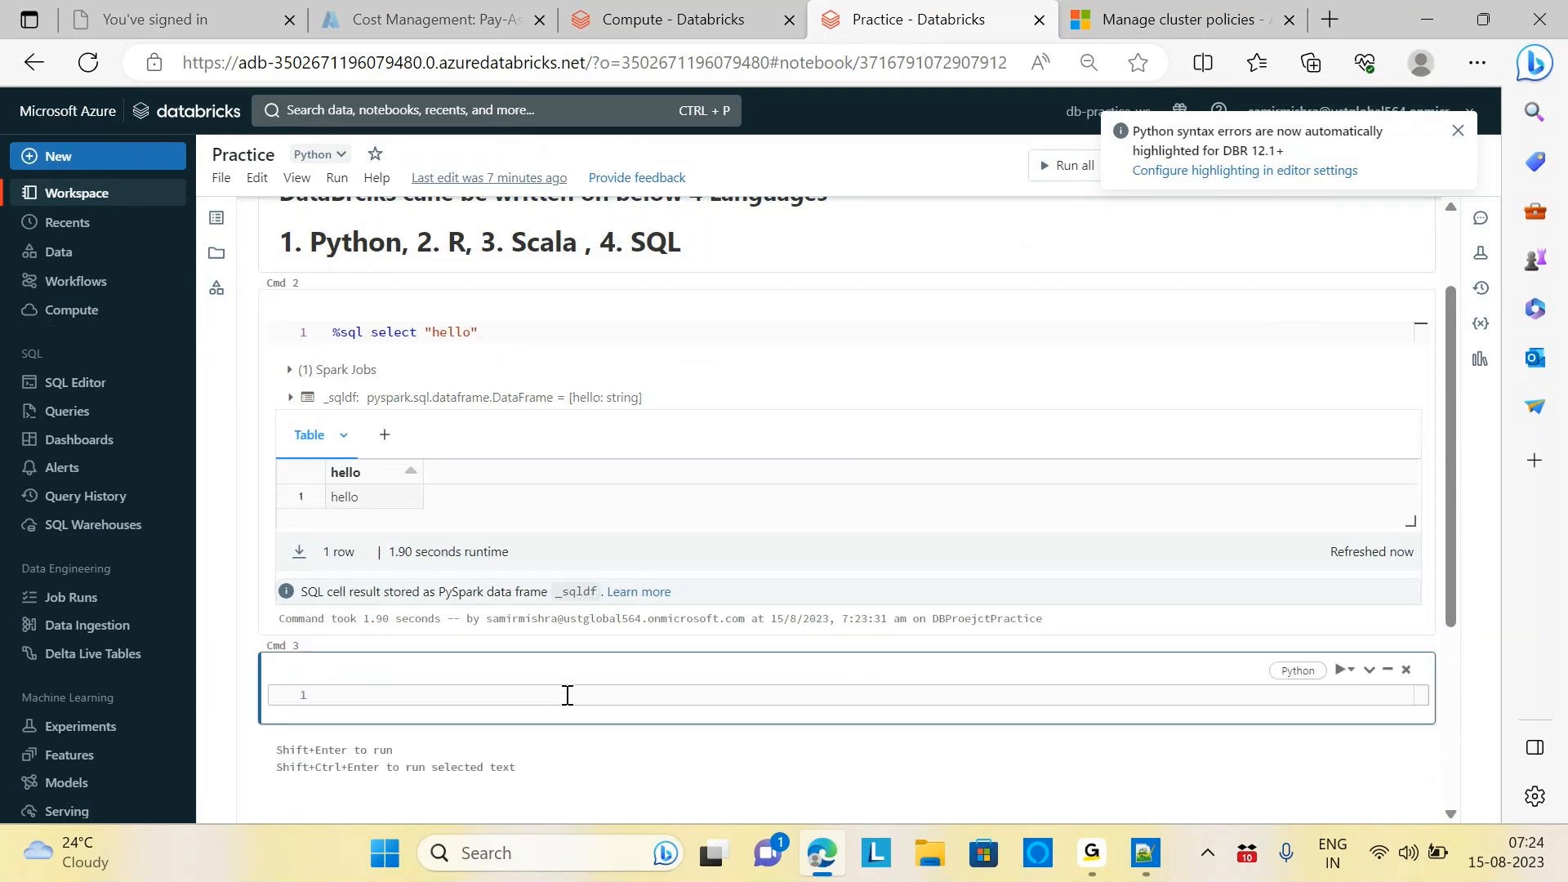
type("%fs")
key("Return")
type("ls")
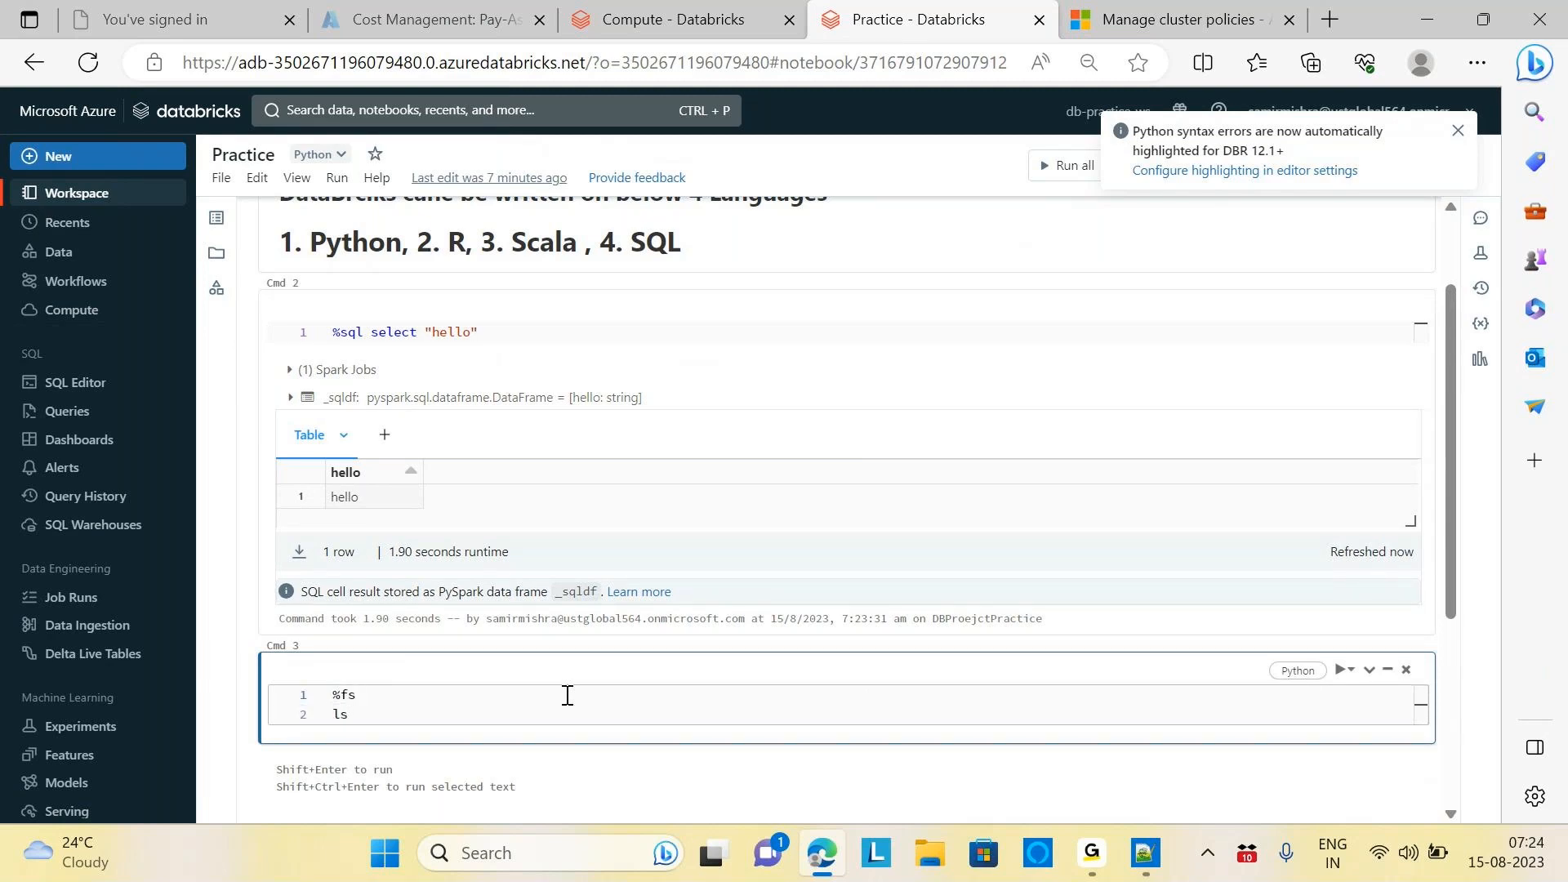
key("shift+Return")
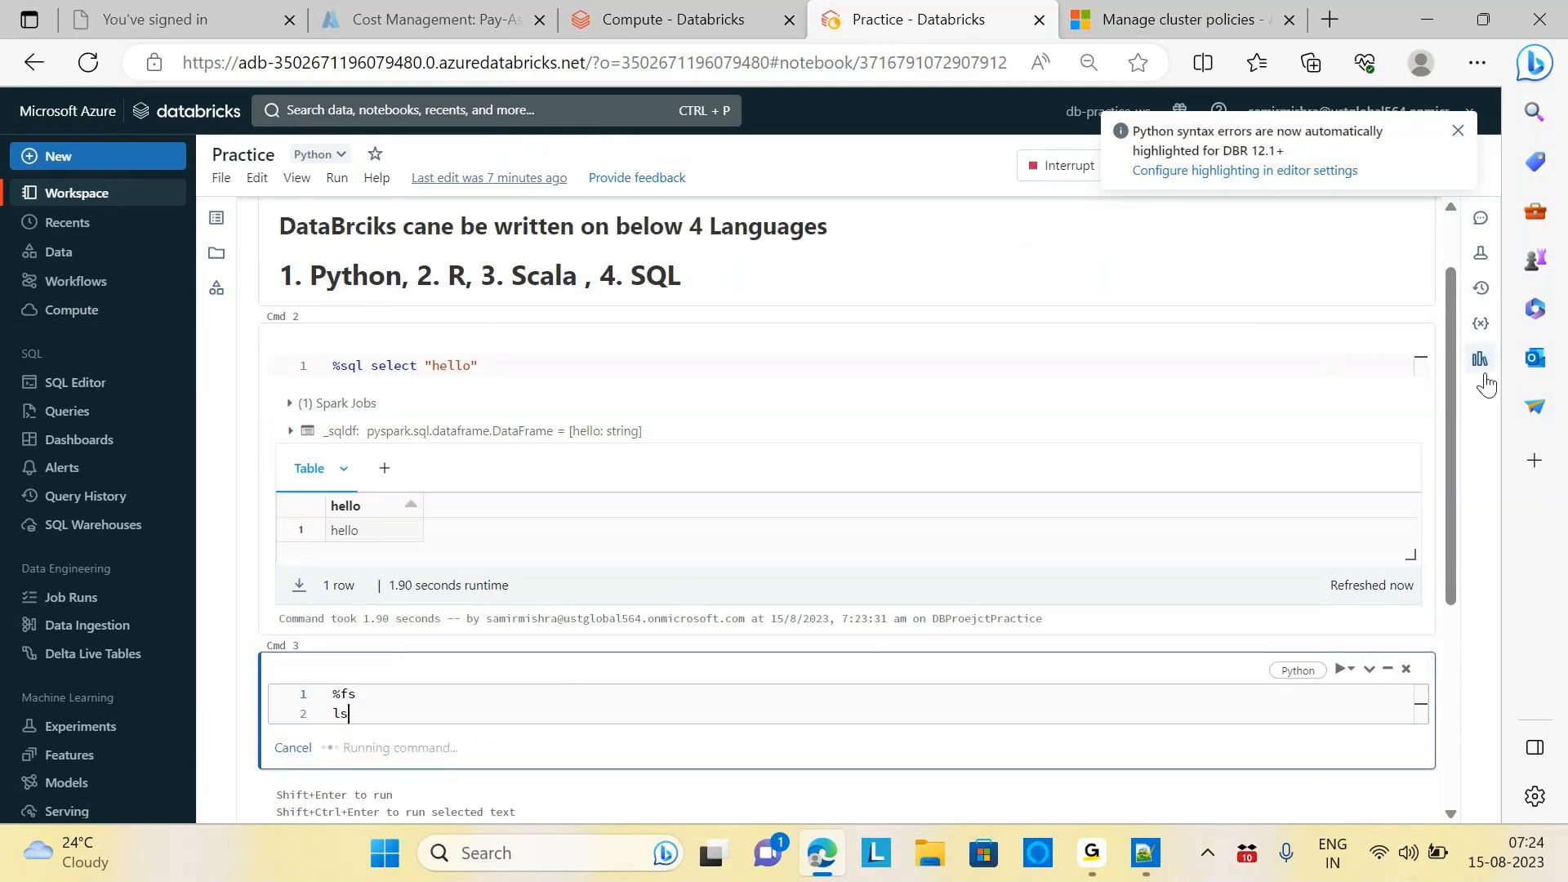
Select the dbfs:/databricks-datasets/ path in the six-folder listing
scroll(1462, 517, "down", 3)
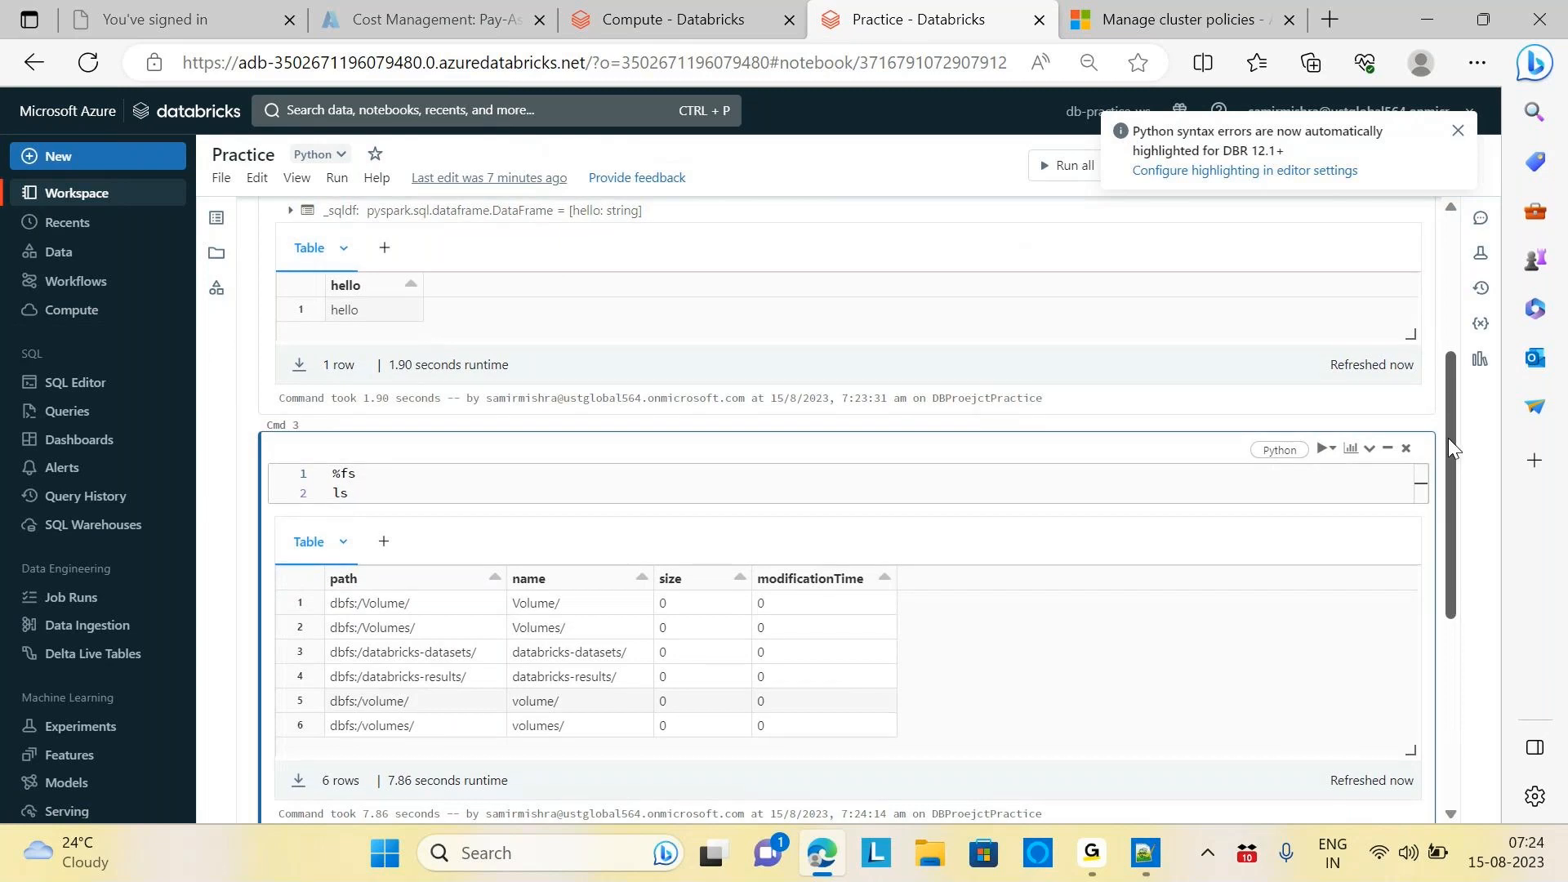
scroll(392, 457, "down", 2)
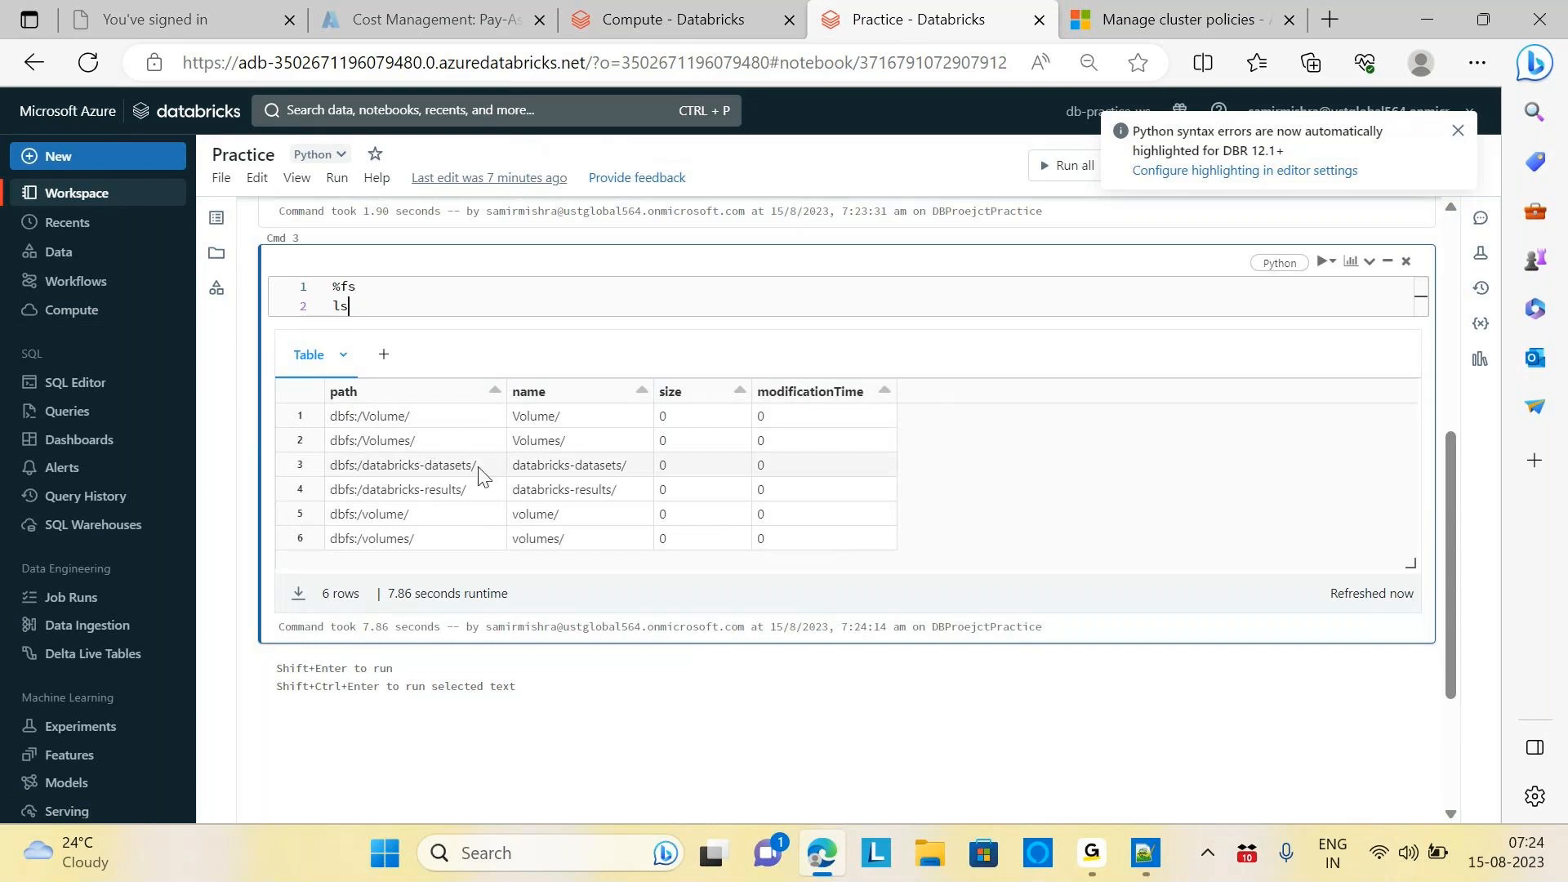
left_click(333, 471)
left_click_drag(333, 471, 483, 474)
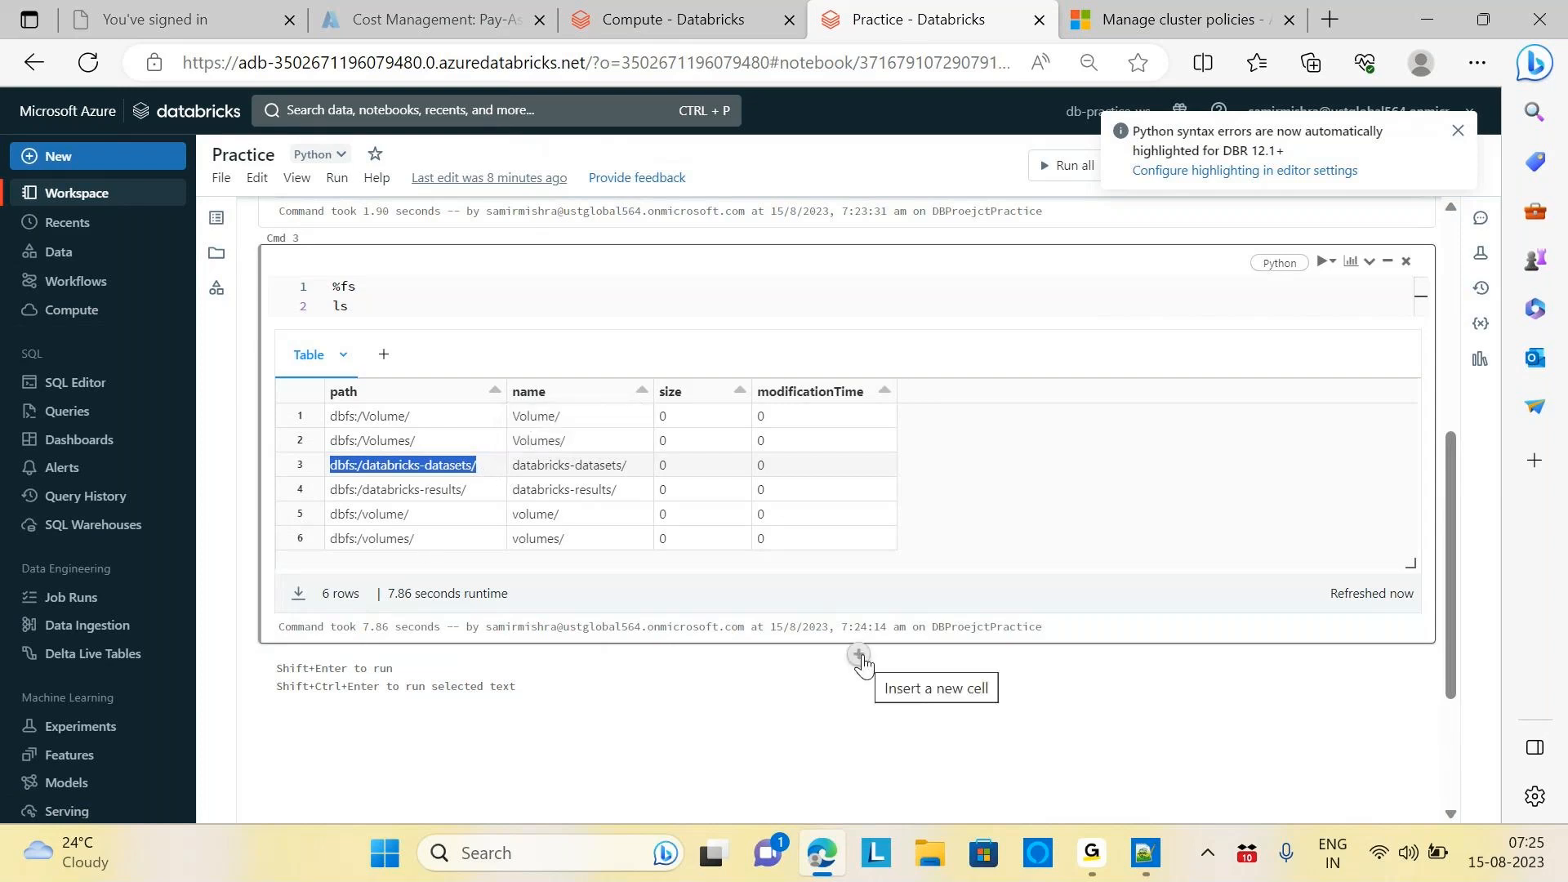
left_click(859, 655)
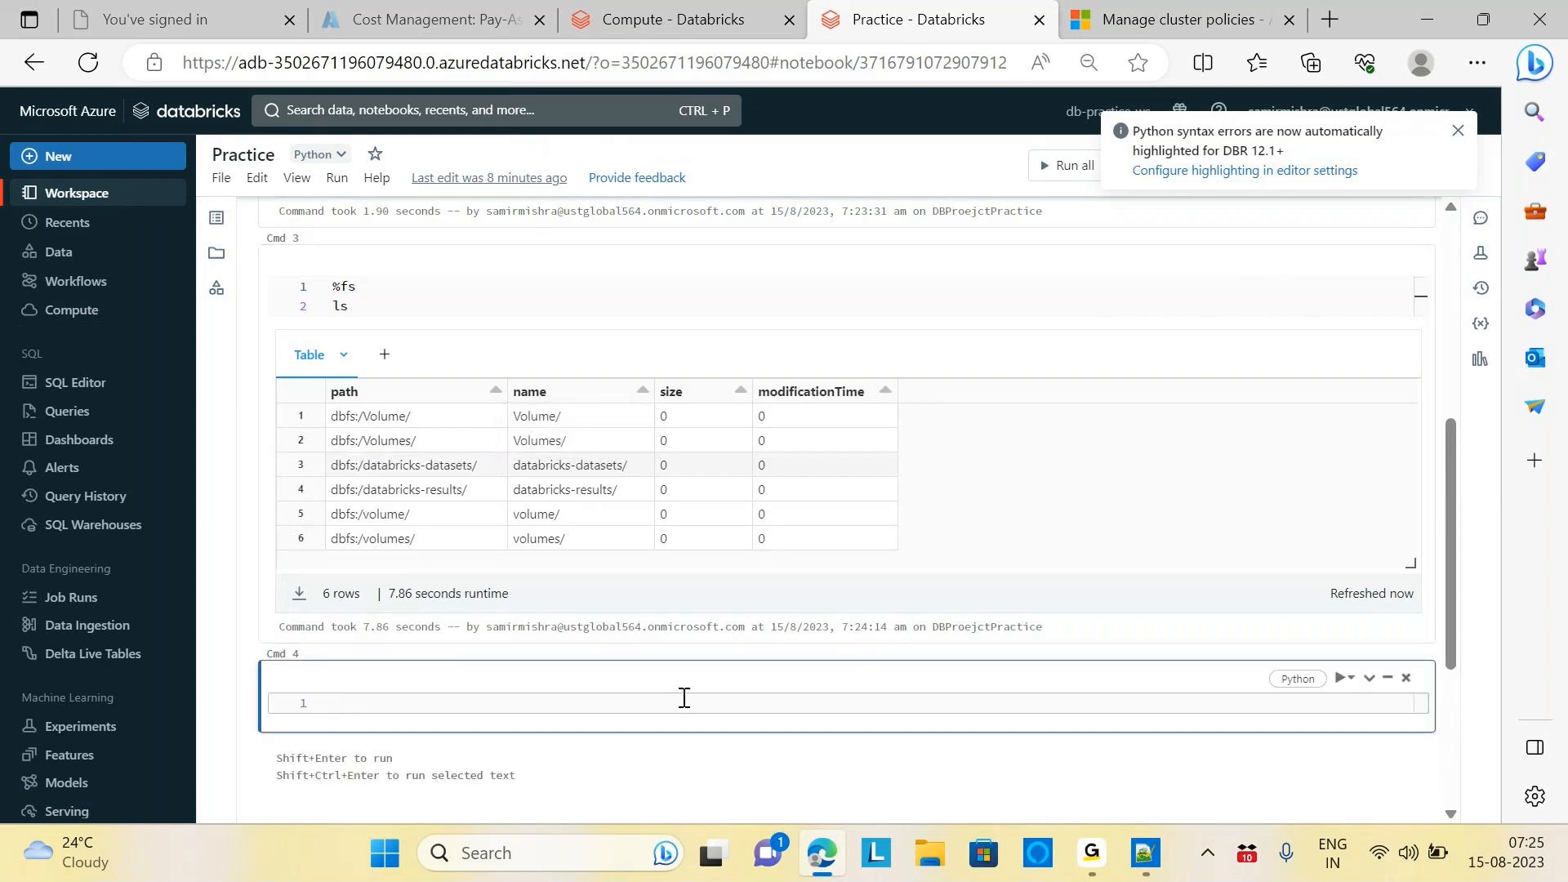
type("%sh")
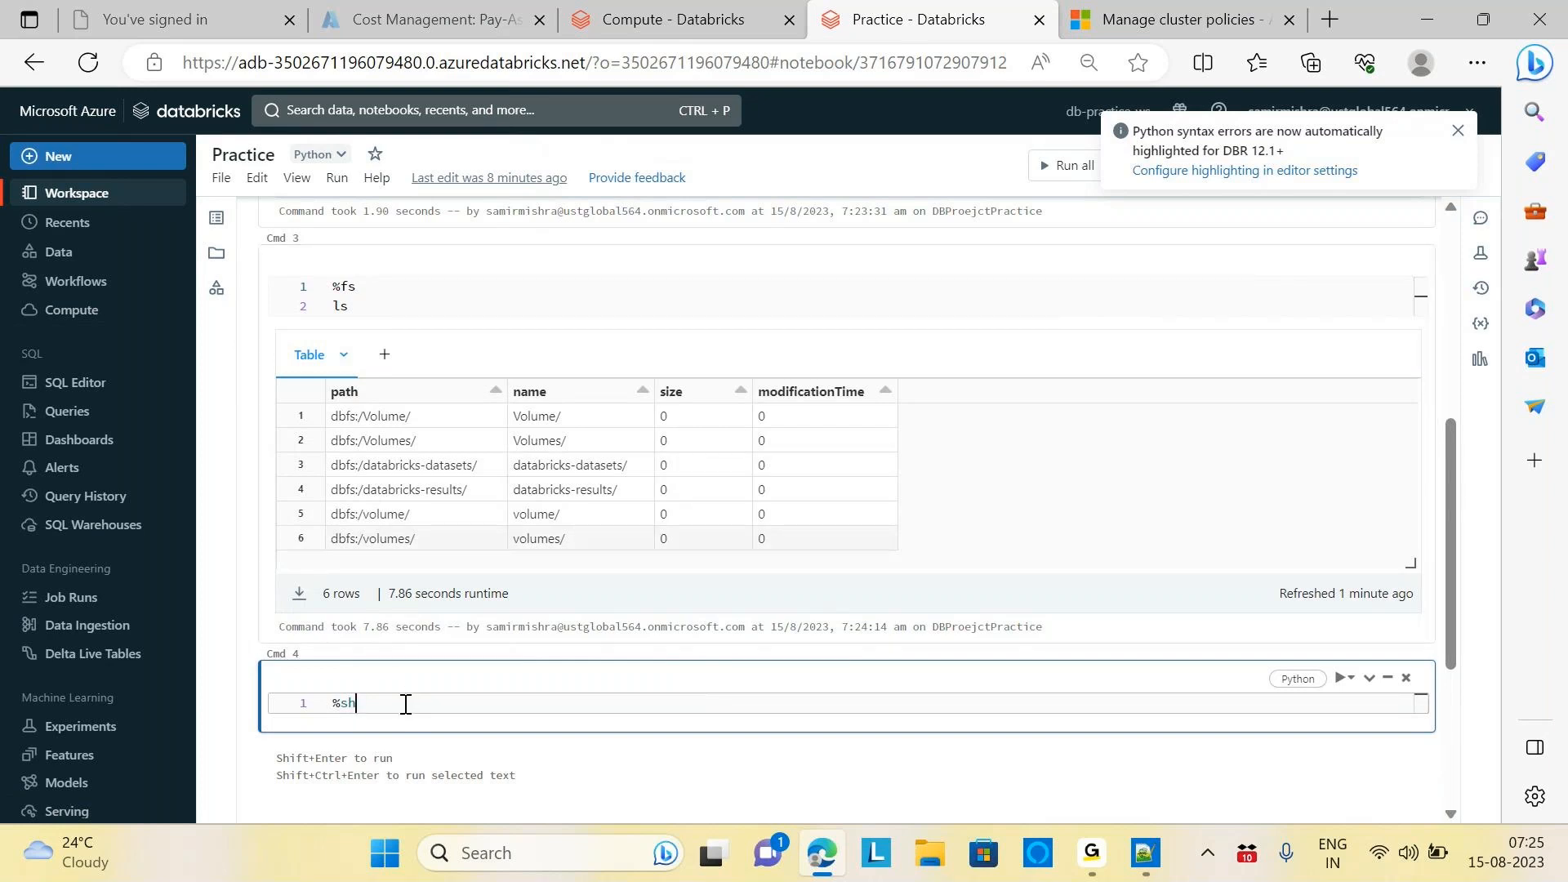
key("Return")
type("ps")
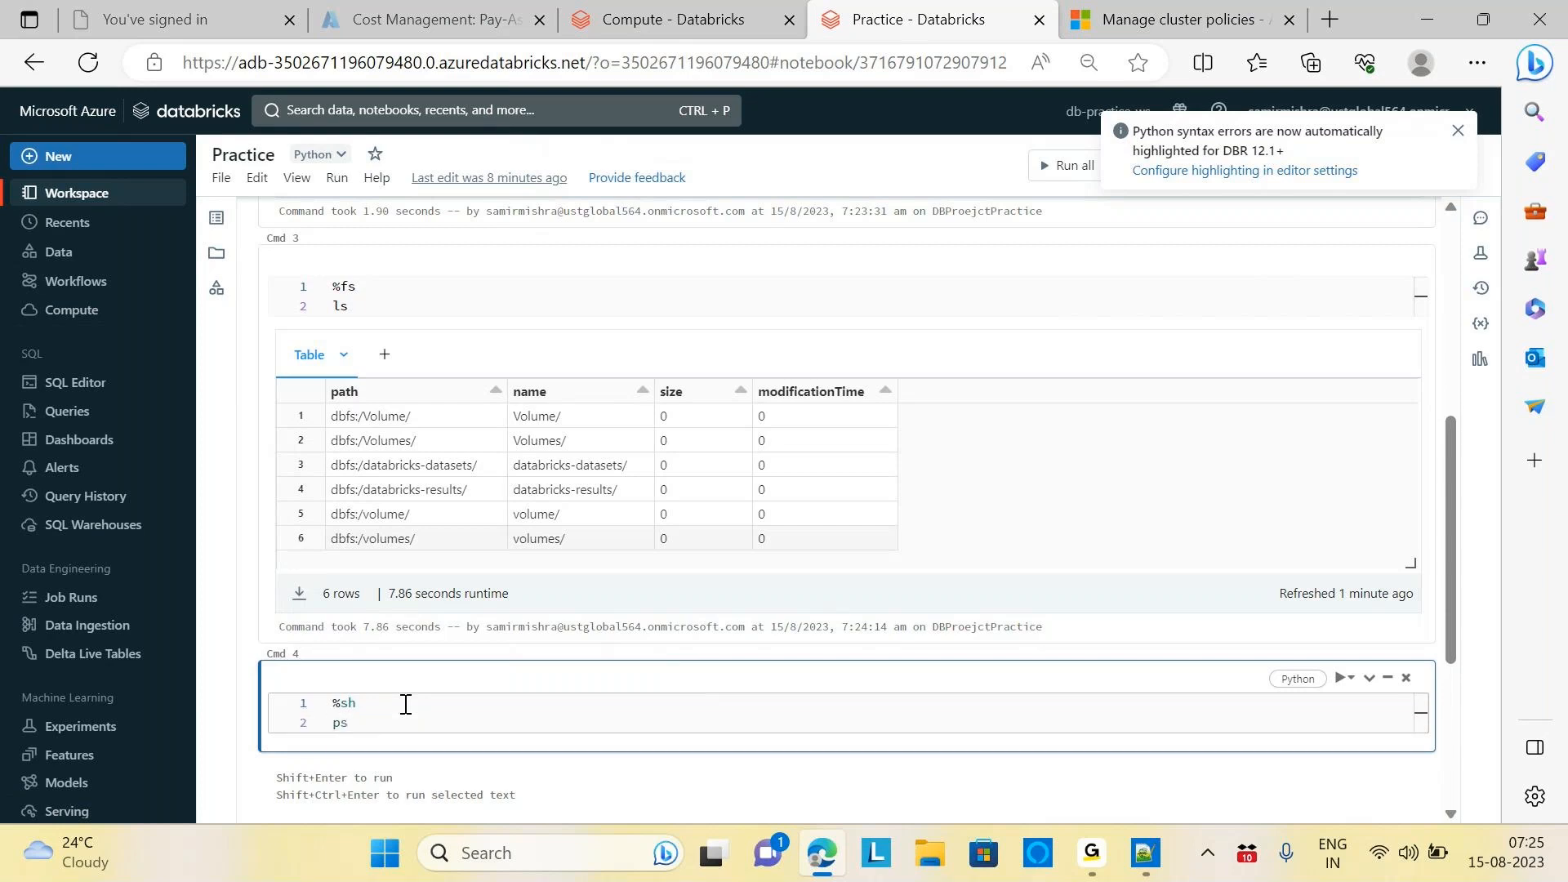
key("shift+Return")
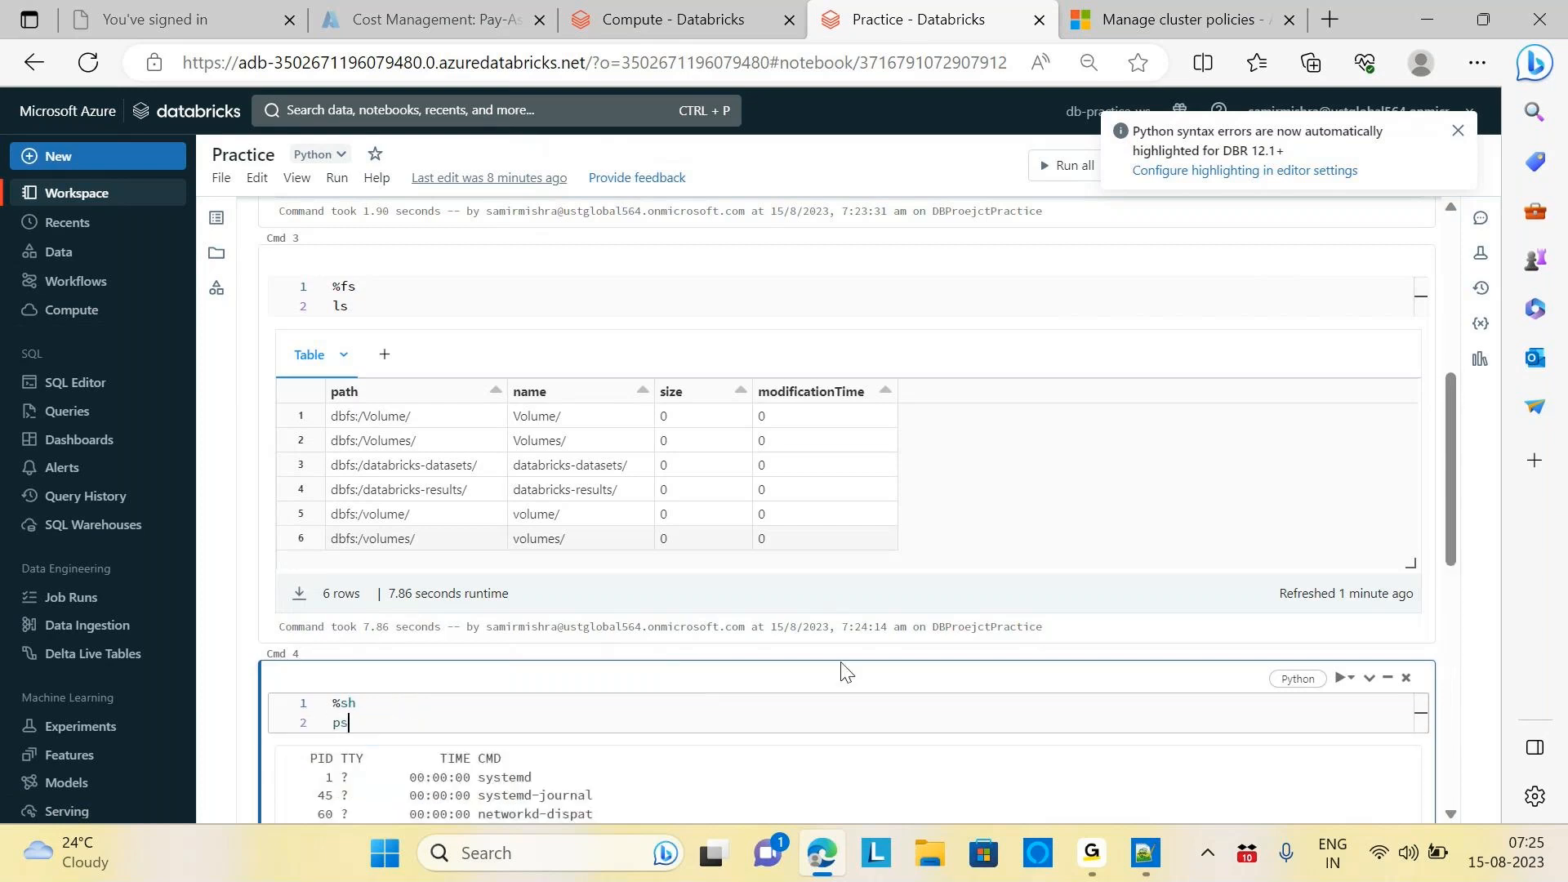
scroll(1447, 472, "down", 2)
left_click_drag(1460, 514, 1488, 596)
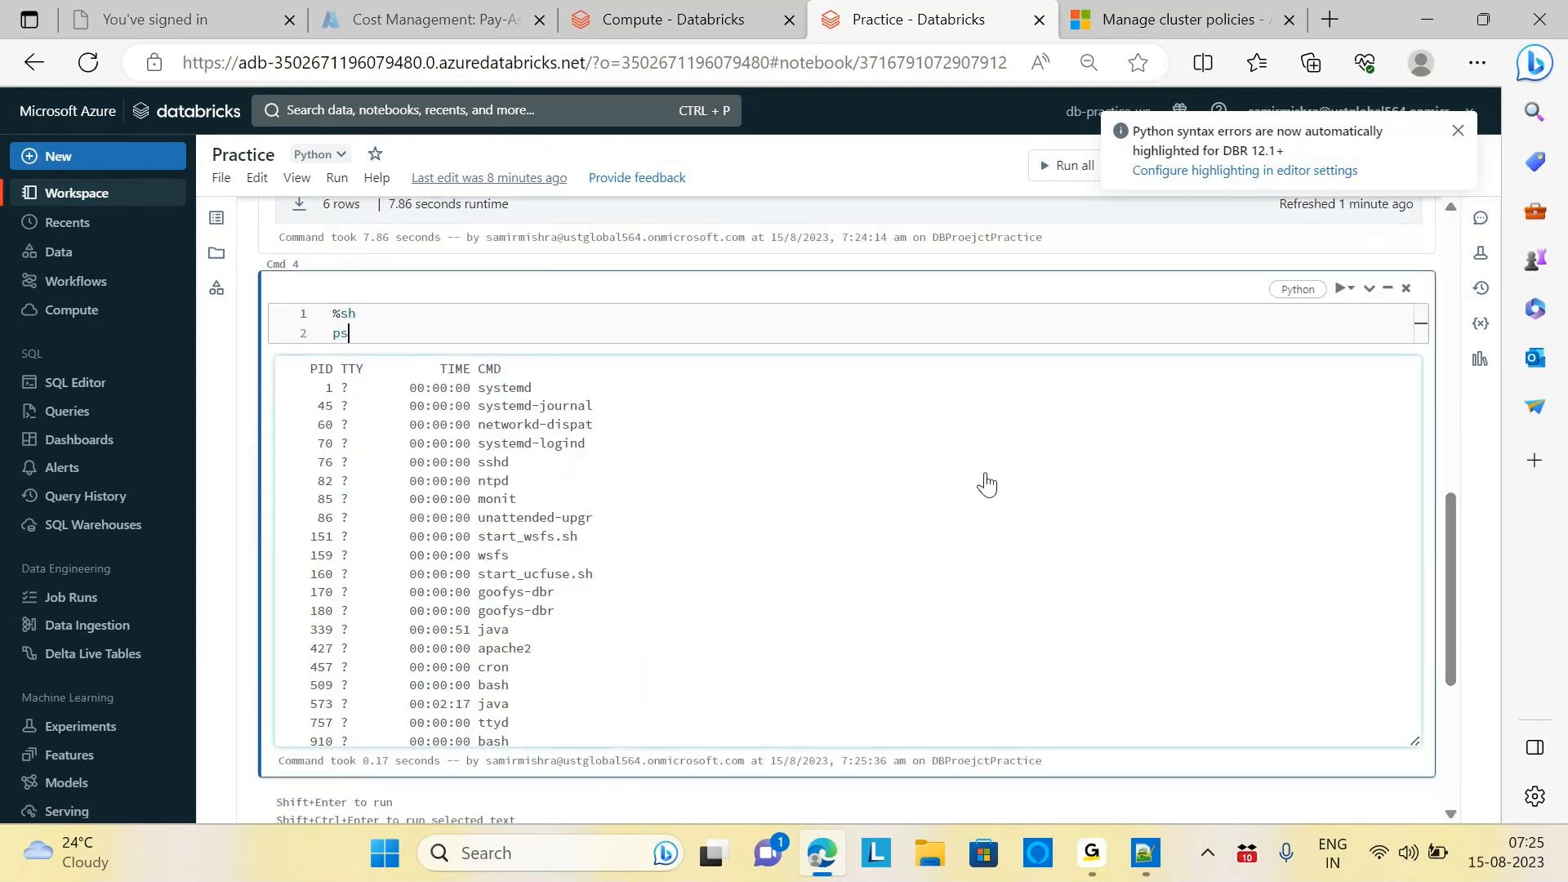
double_click(354, 336)
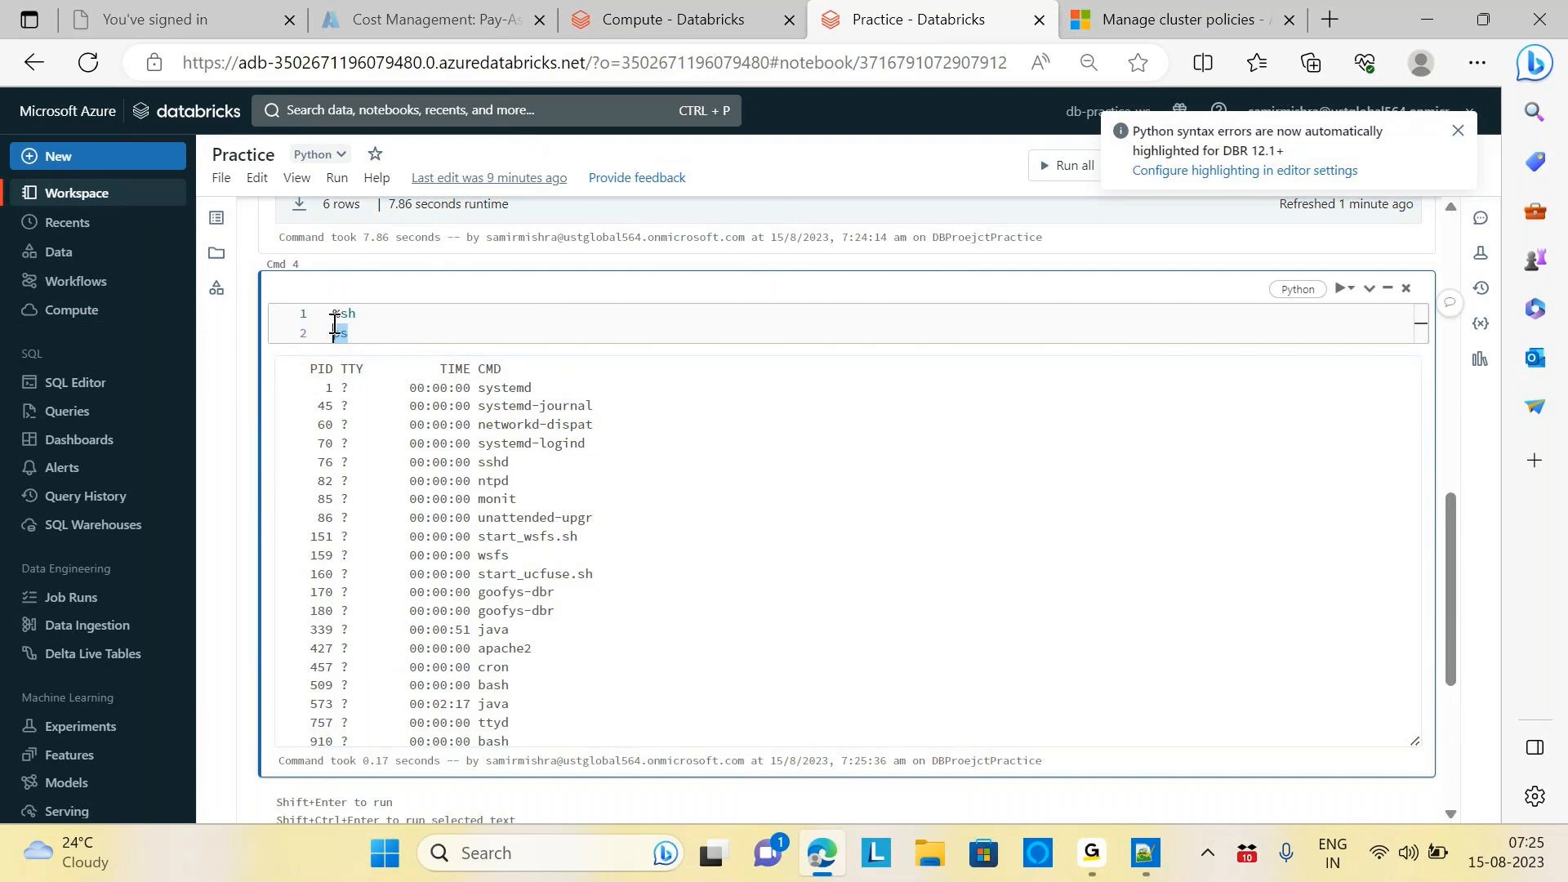
left_click_drag(1447, 541, 1454, 135)
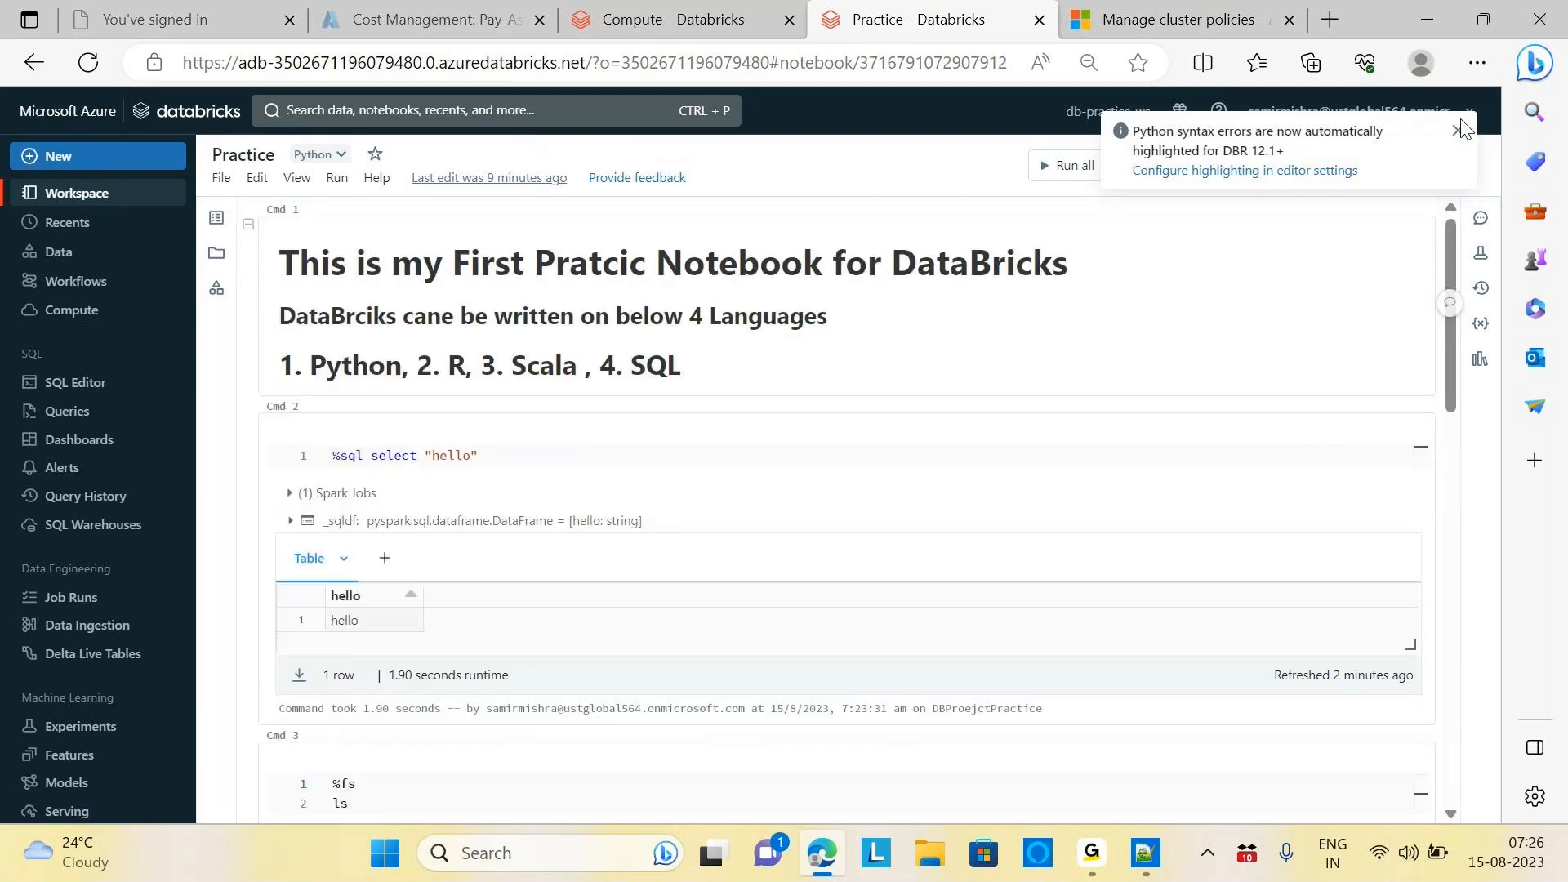
Close the Python syntax-error notice and review the Cmd 3 ls listing, then return to the top
left_click(1459, 133)
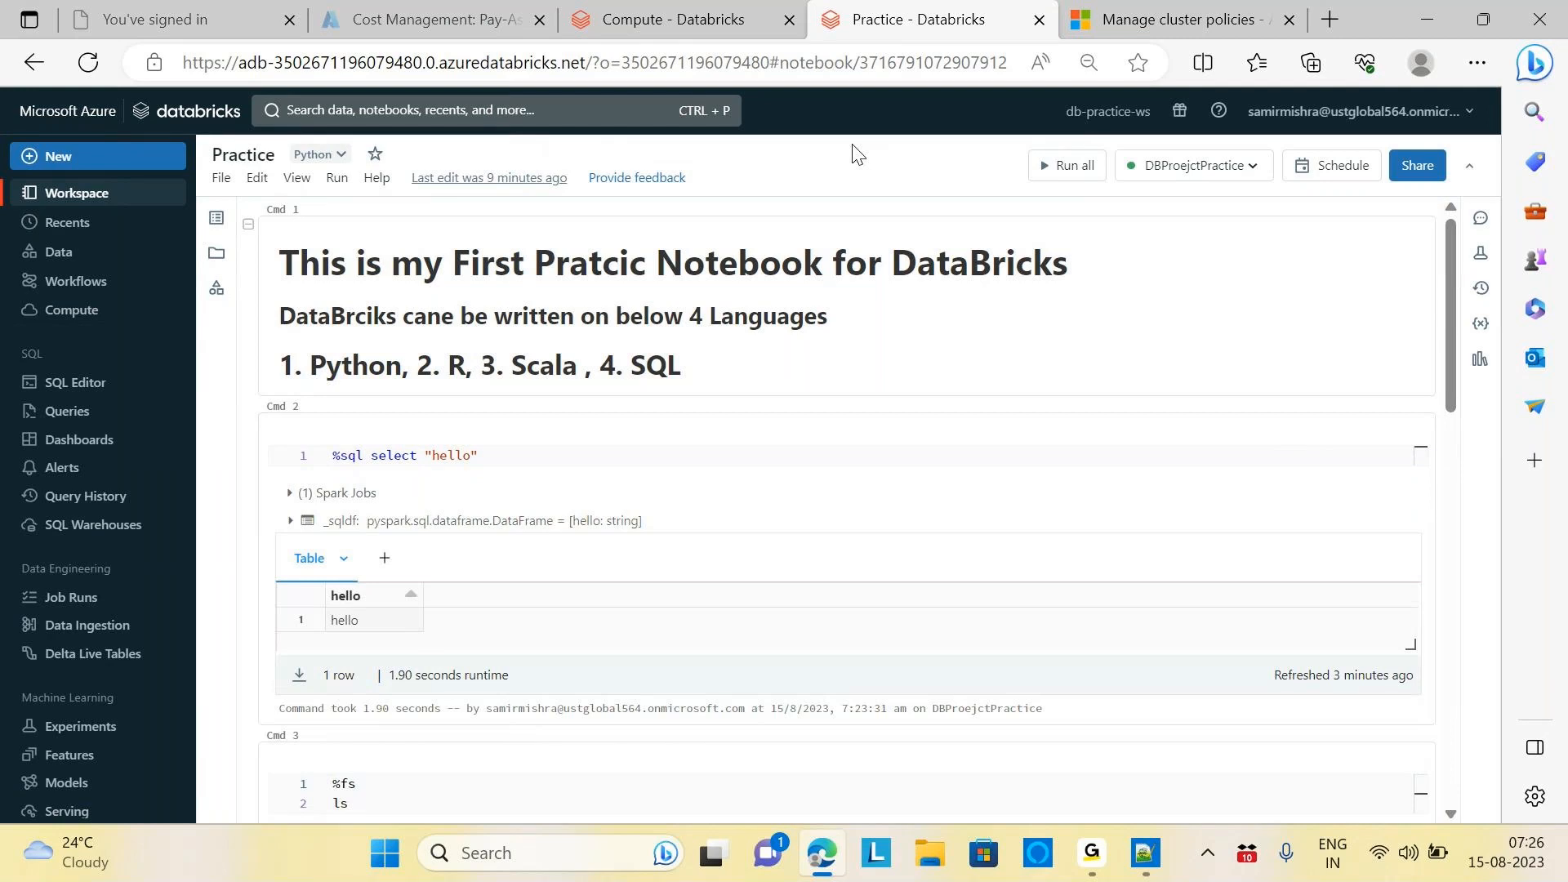
scroll(923, 426, "down", 5)
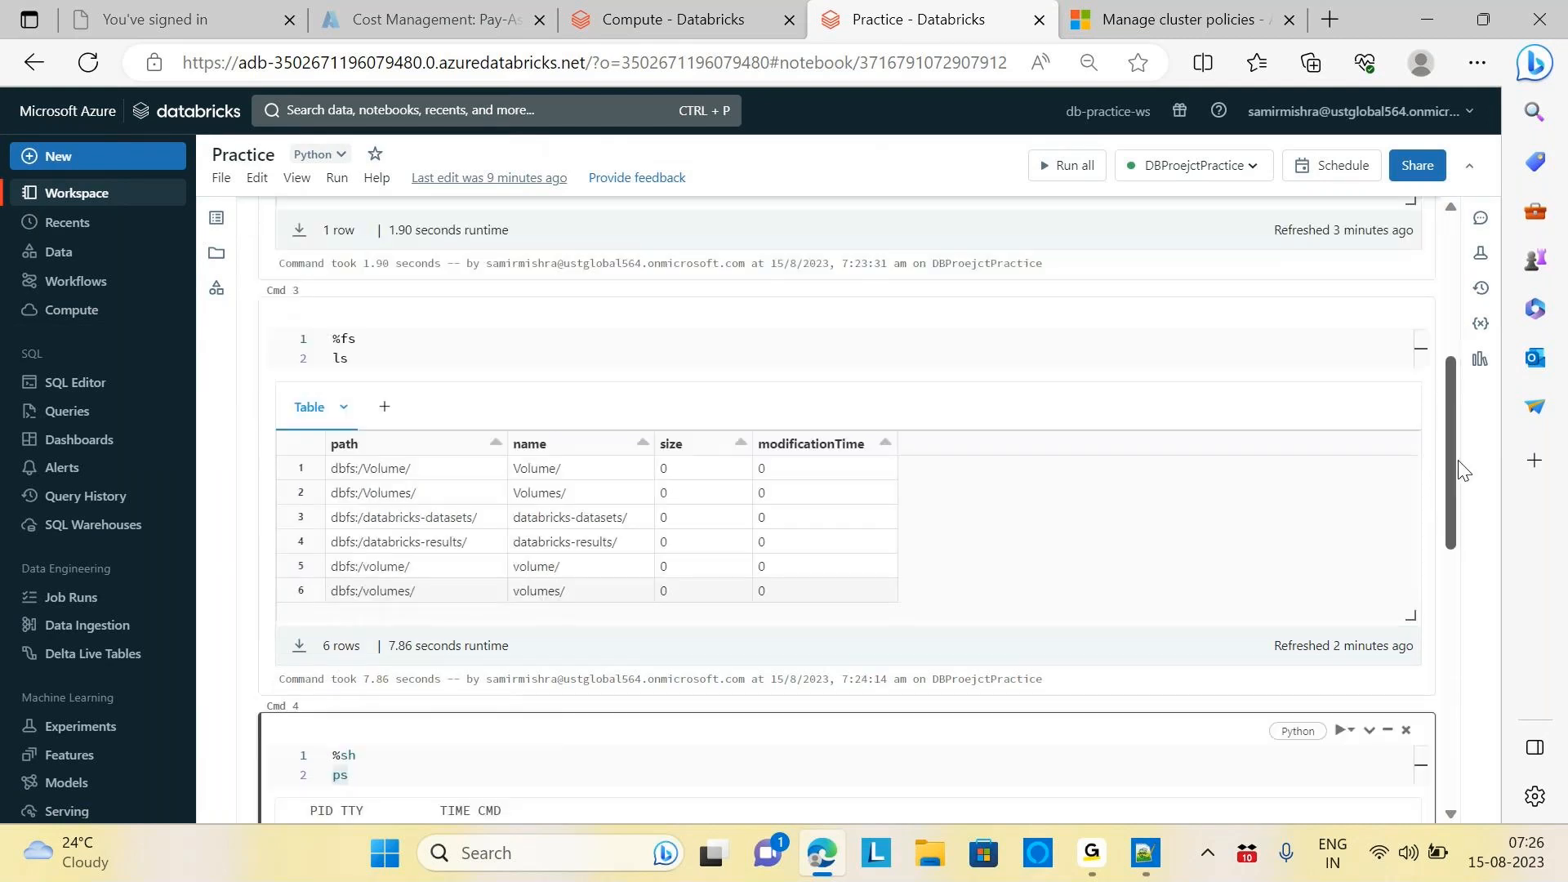
left_click(1305, 333)
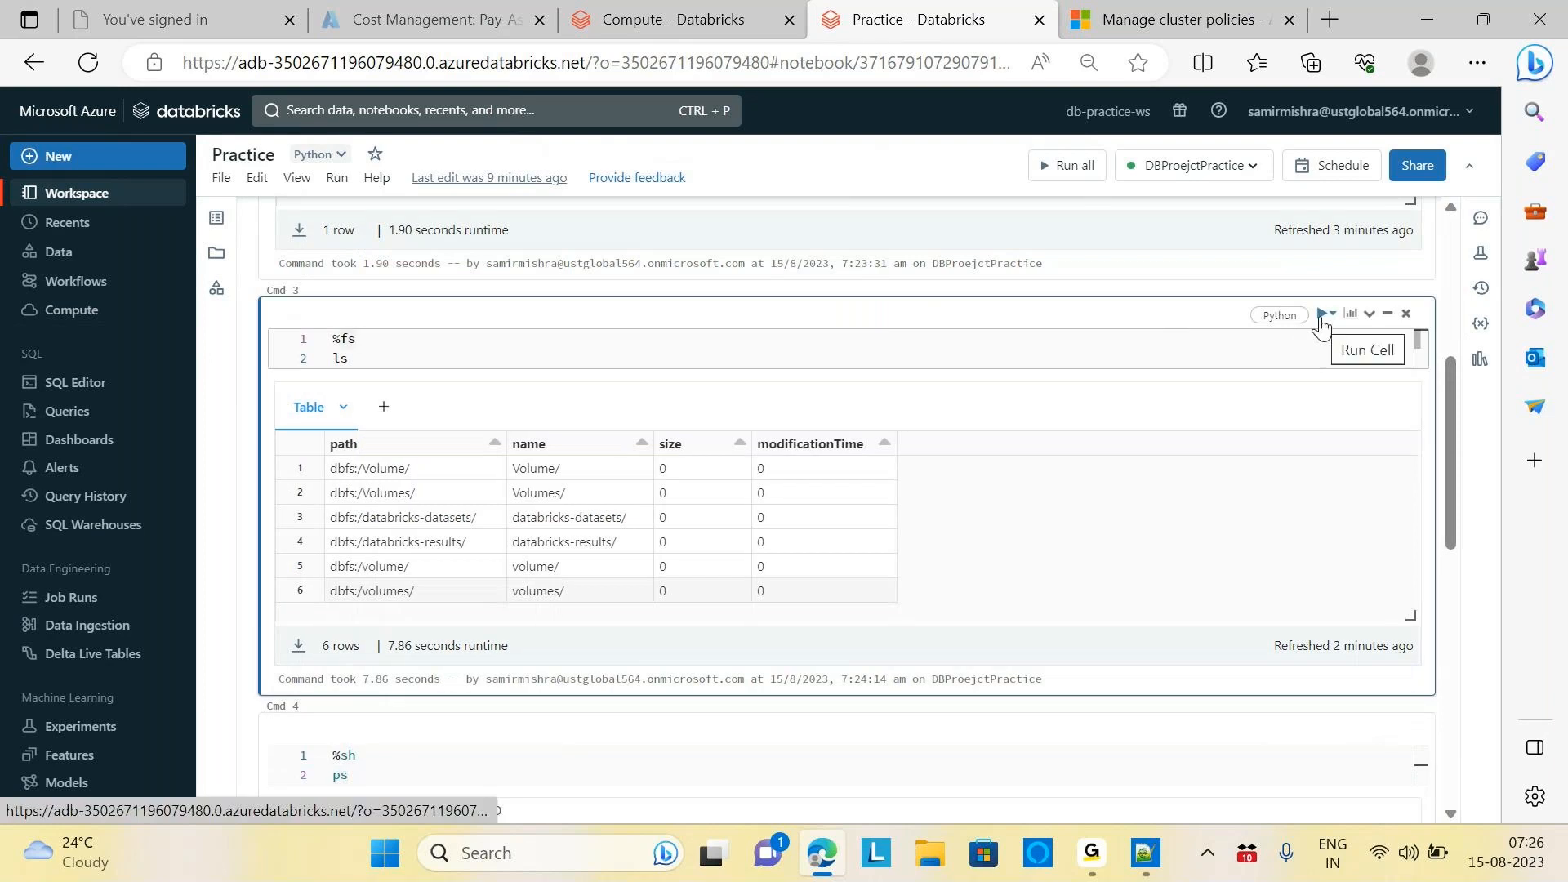
left_click_drag(1453, 432, 1463, 291)
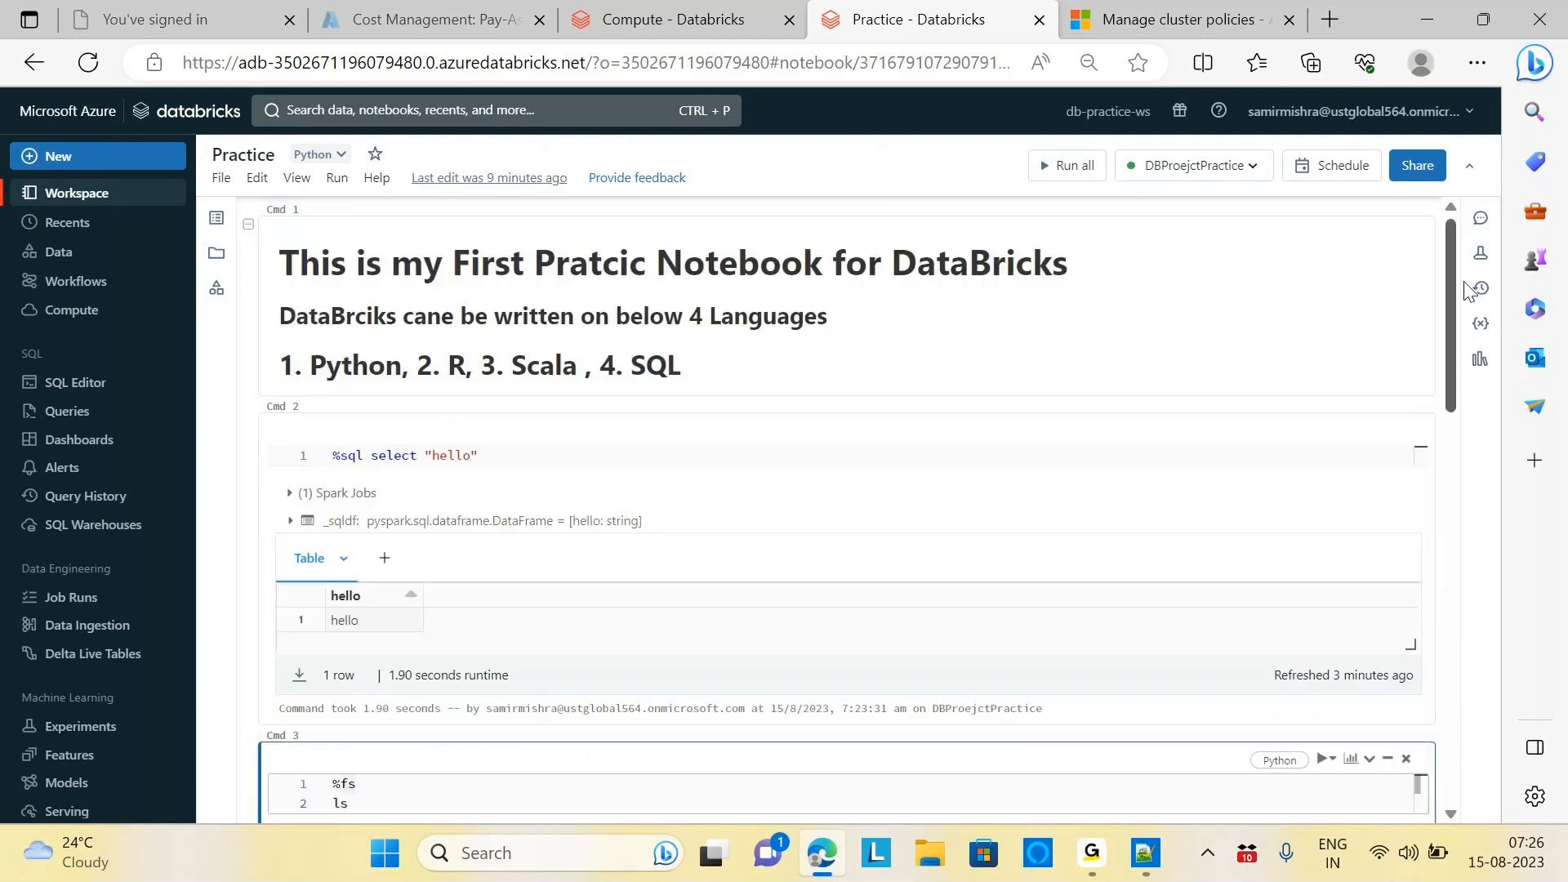
left_click(80, 200)
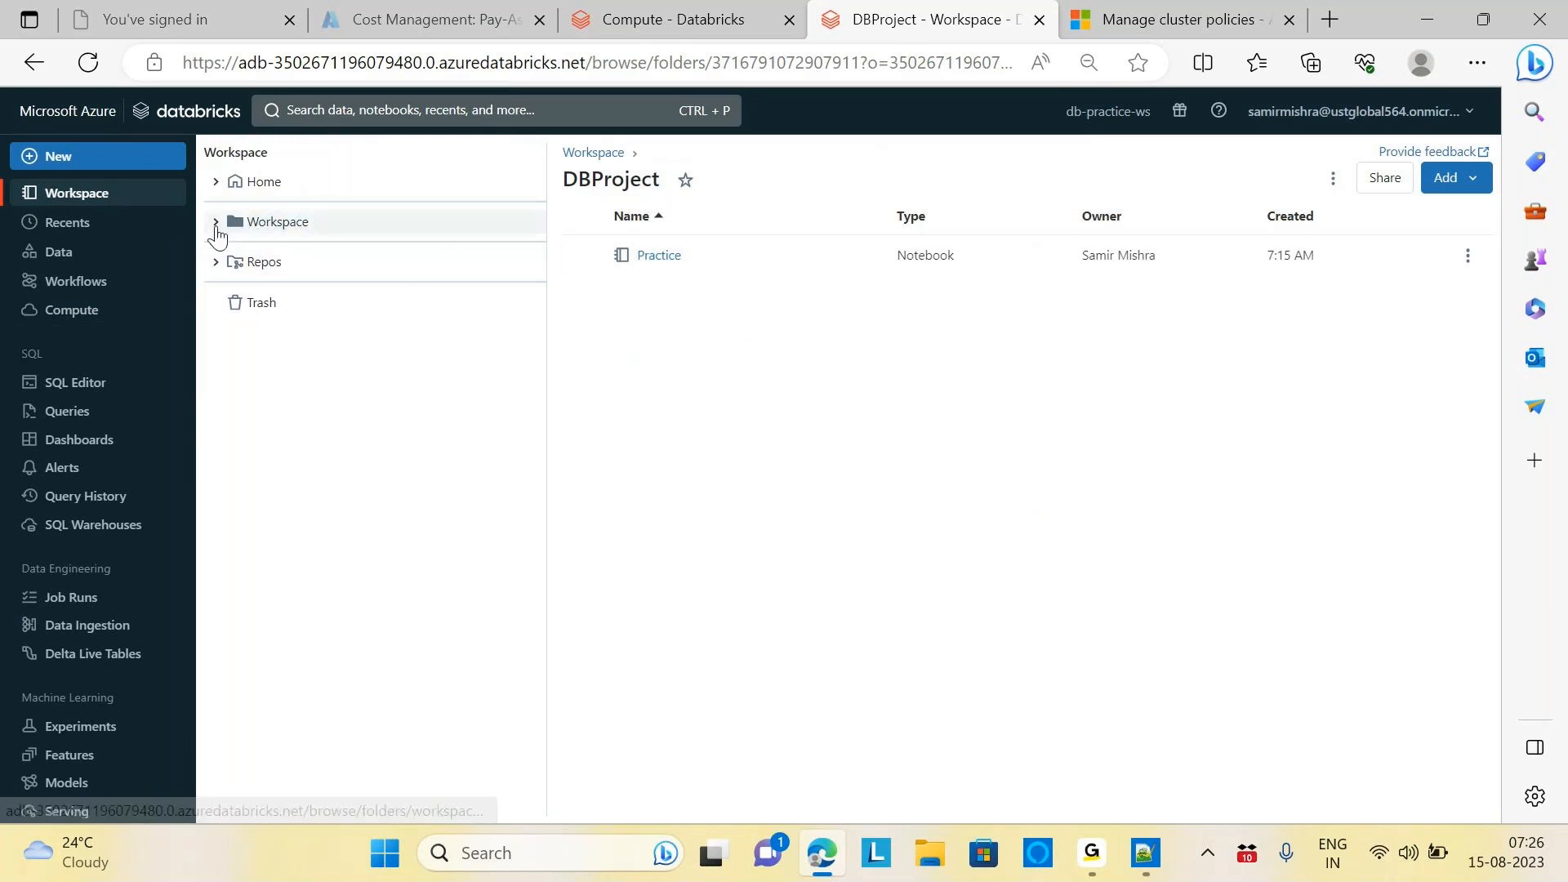
left_click(216, 223)
left_click(282, 294)
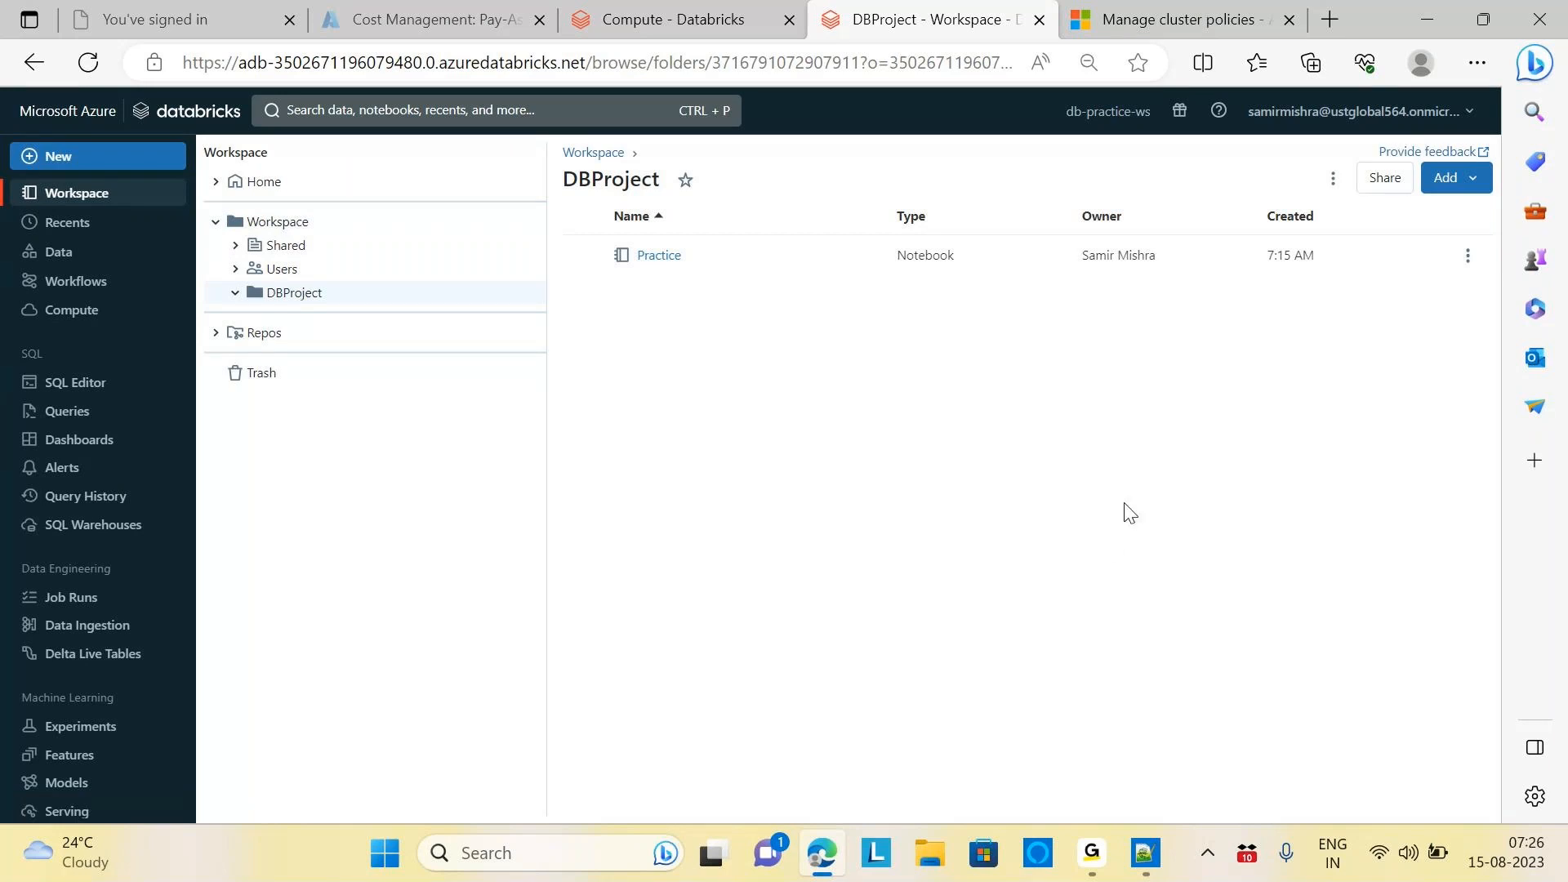
left_click(1469, 180)
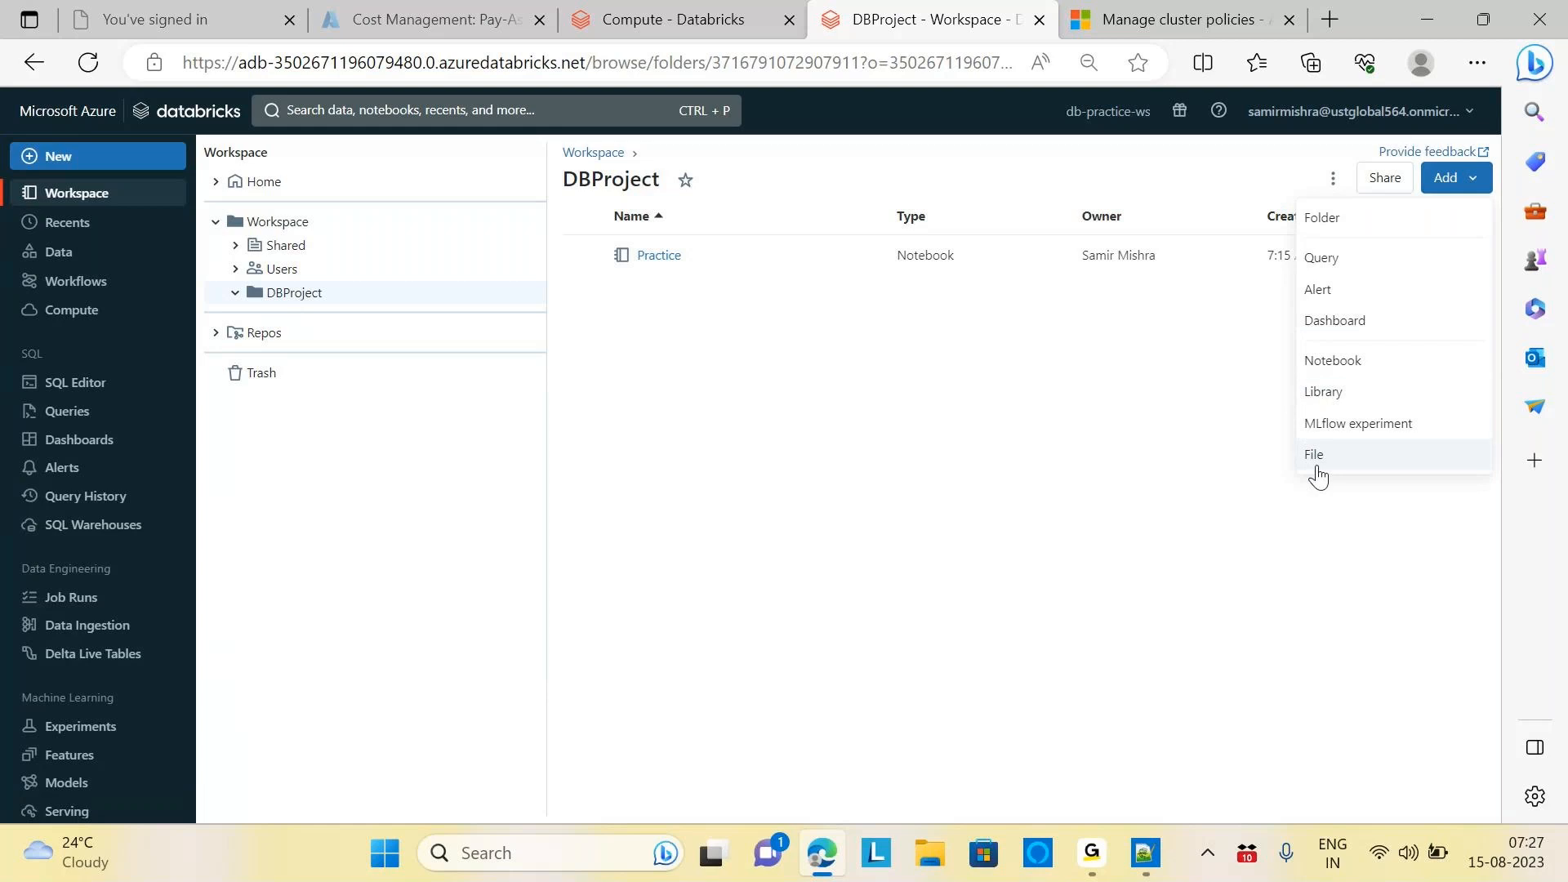
left_click(281, 221)
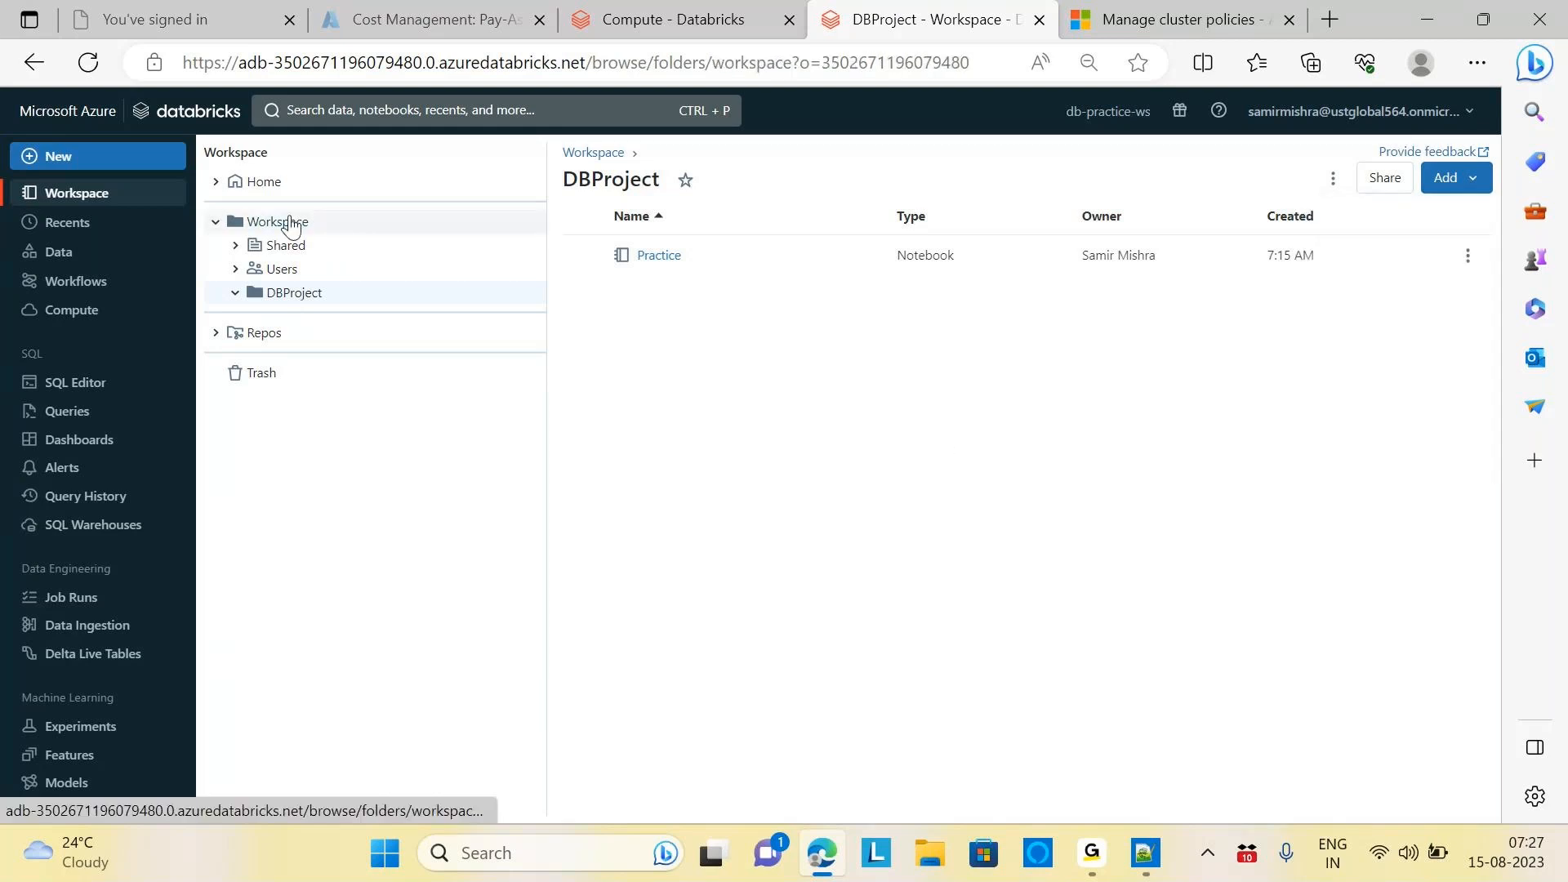
right_click(438, 227)
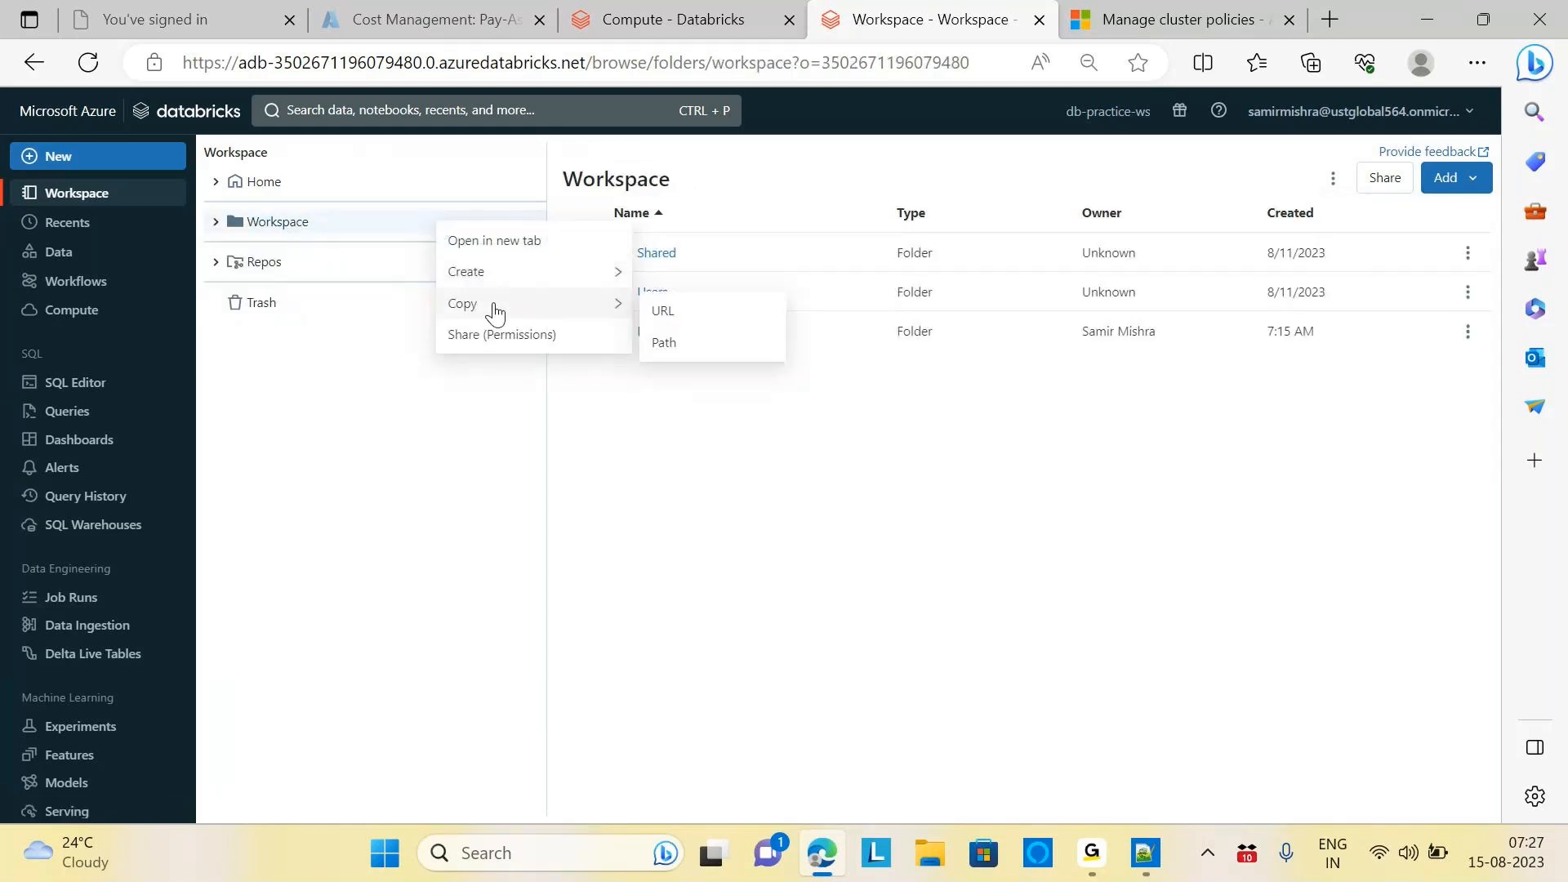
left_click(875, 564)
left_click(1450, 178)
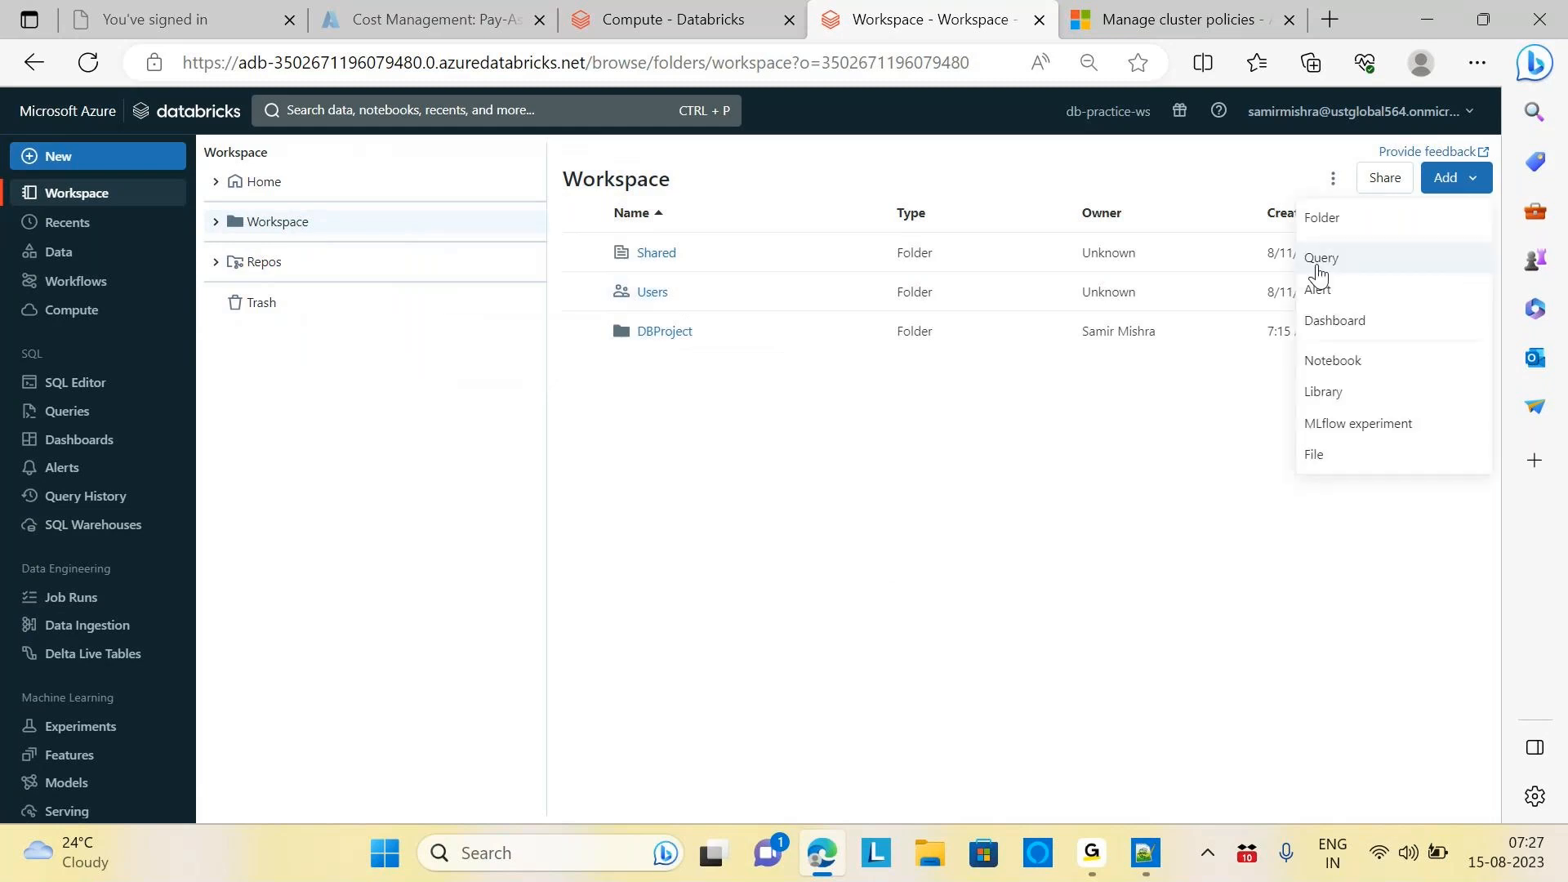
left_click(1139, 610)
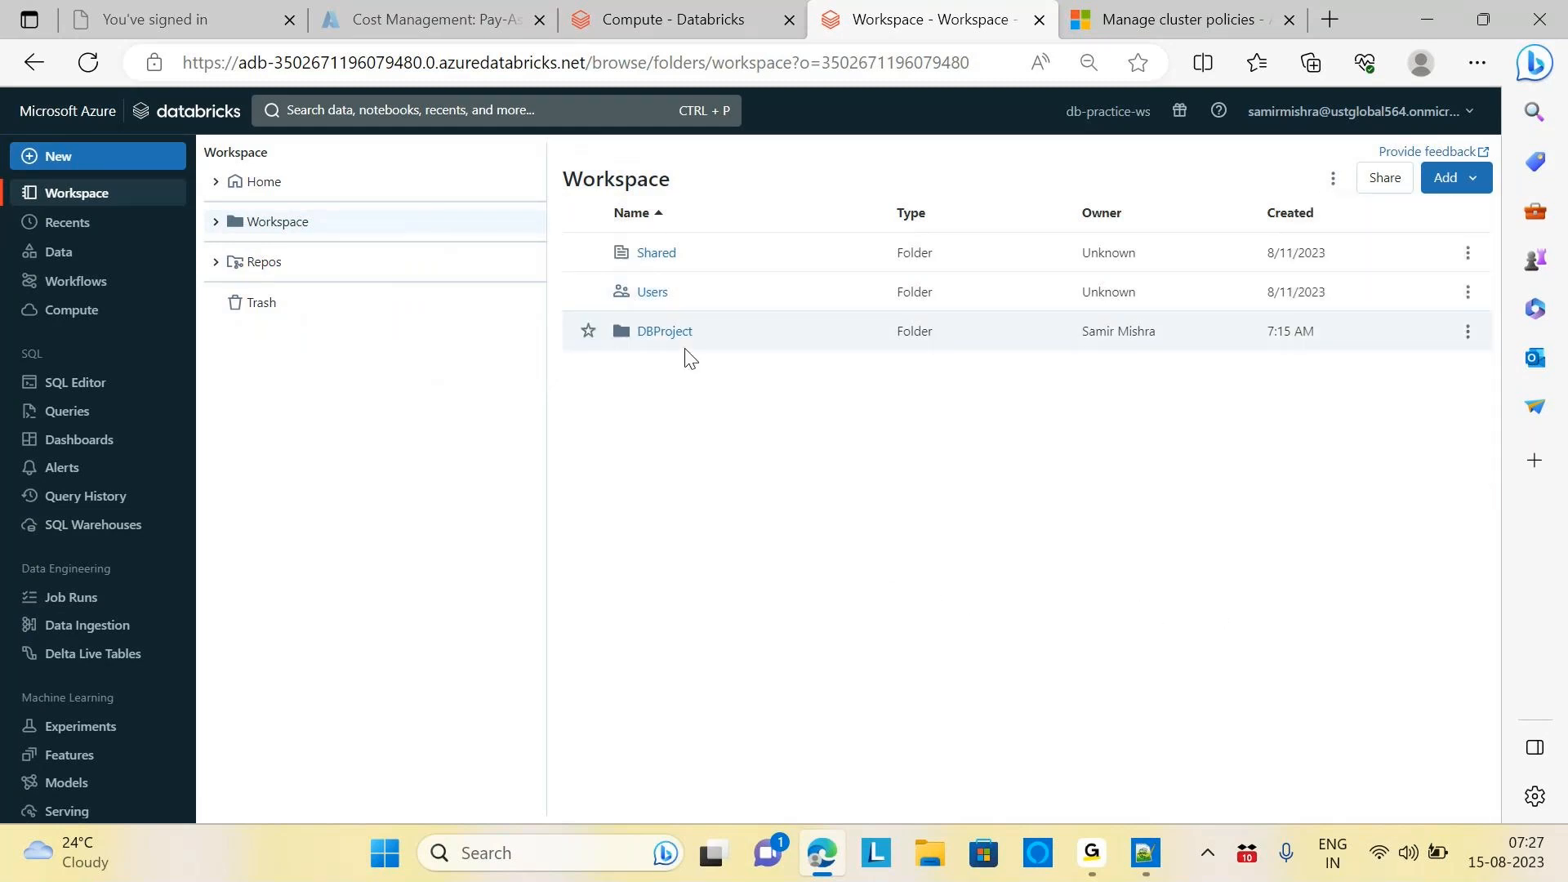
left_click(1467, 330)
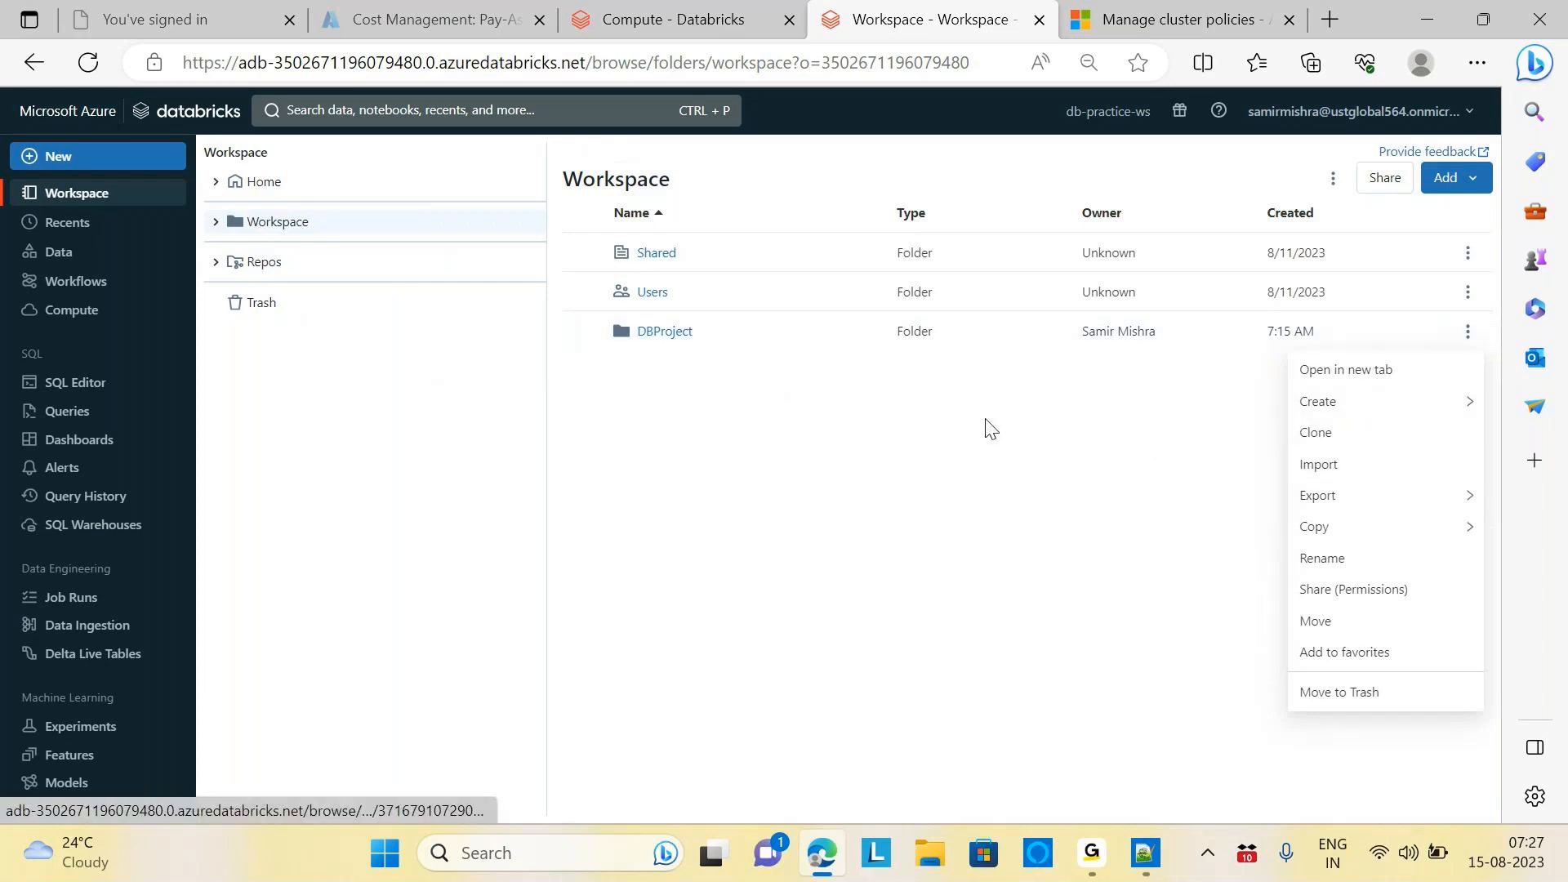
mouse_move(1316, 507)
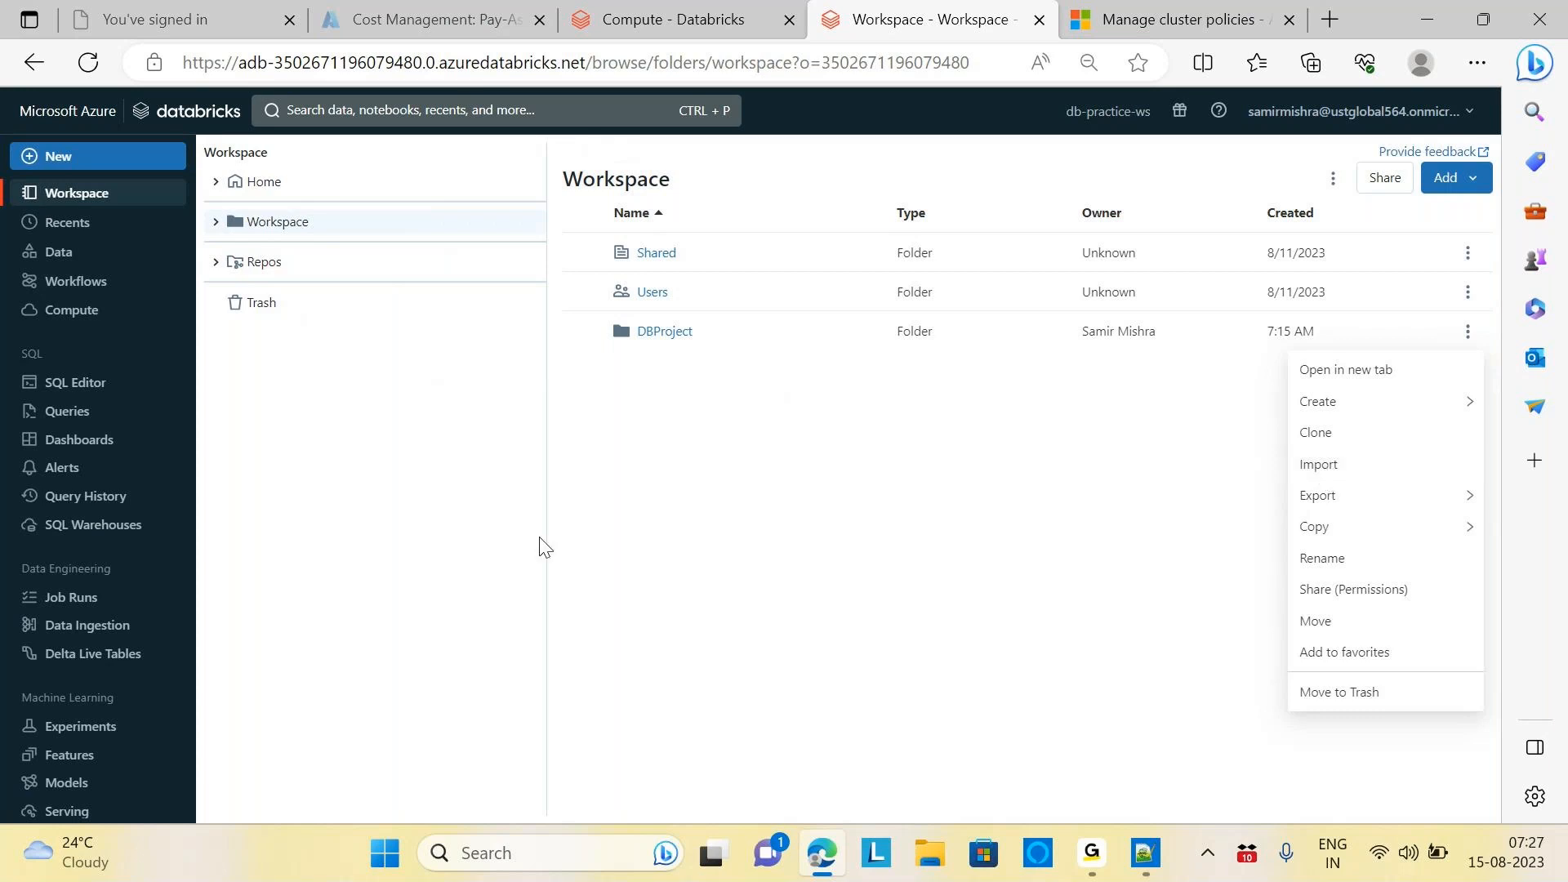
left_click(676, 347)
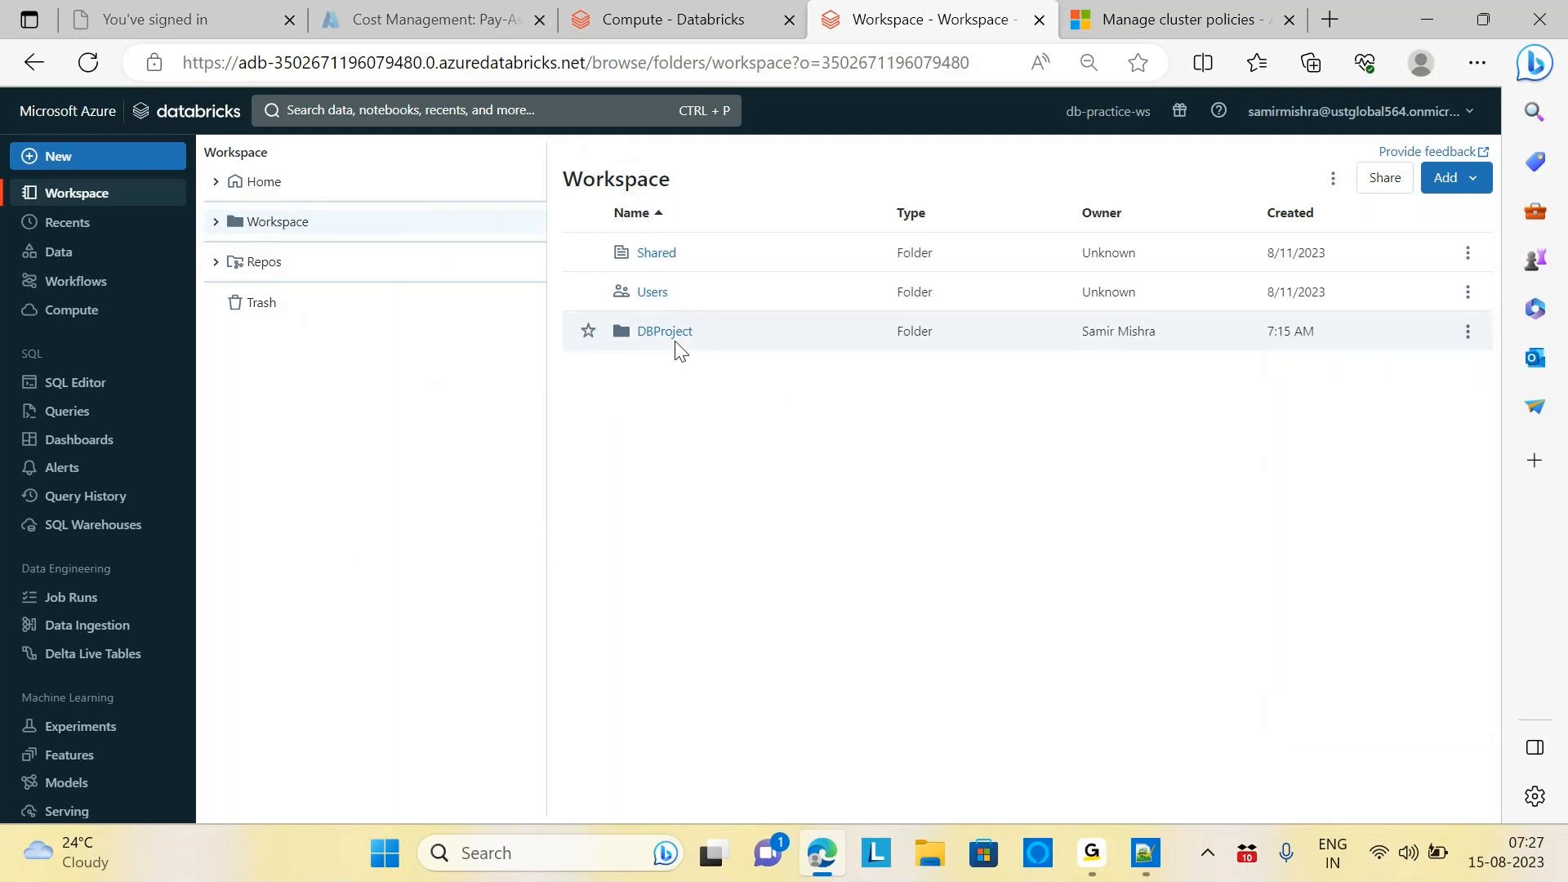
left_click(672, 335)
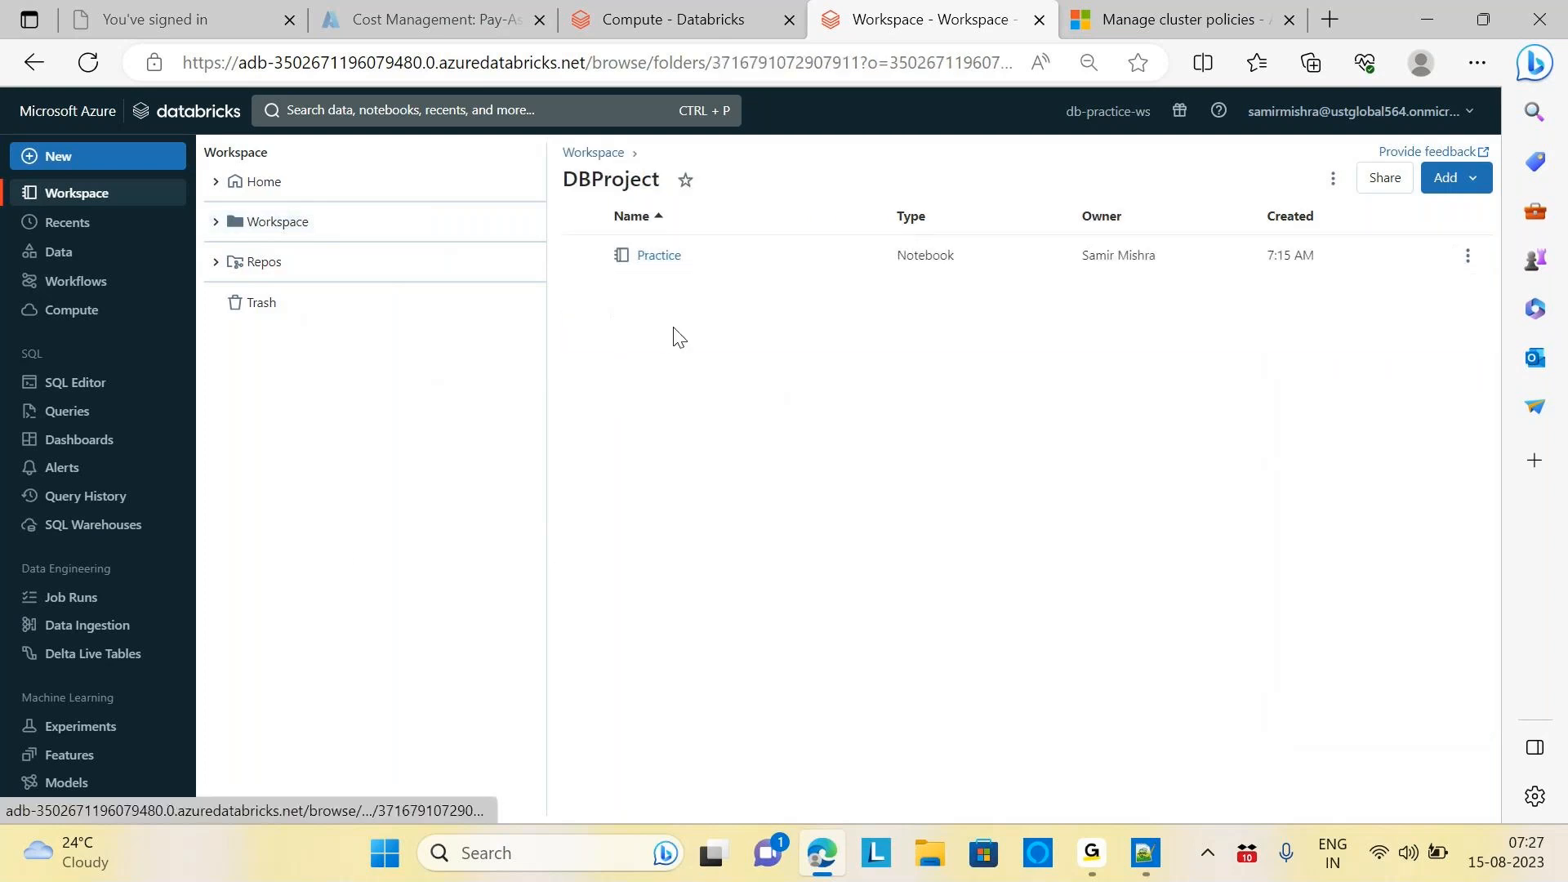
left_click(668, 256)
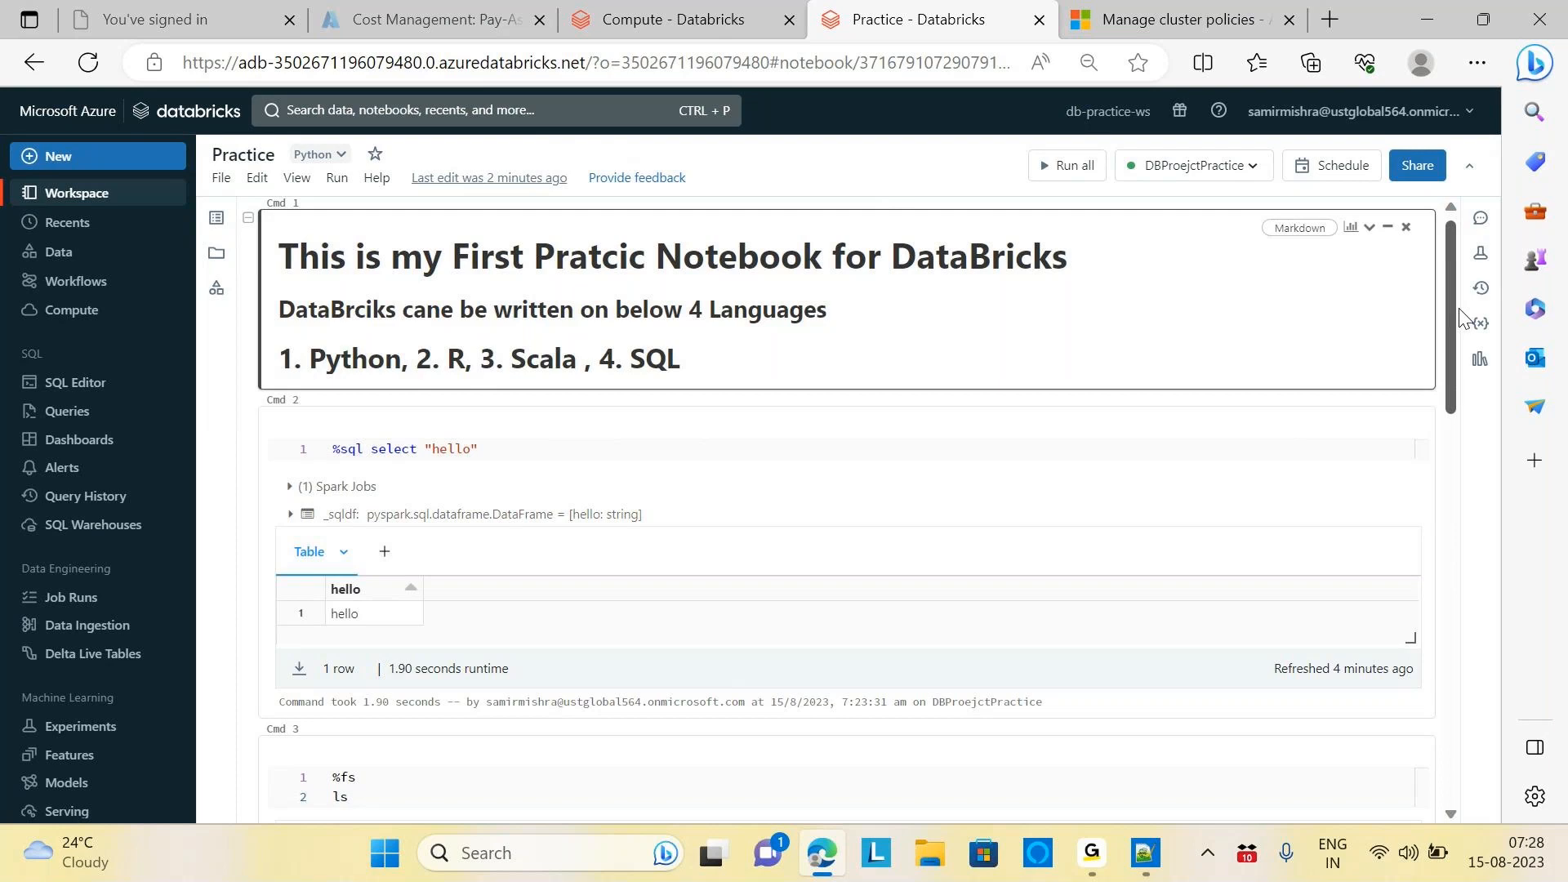
mouse_move(1449, 309)
left_mouse_down()
mouse_move(1465, 521)
mouse_move(1458, 297)
left_mouse_up()
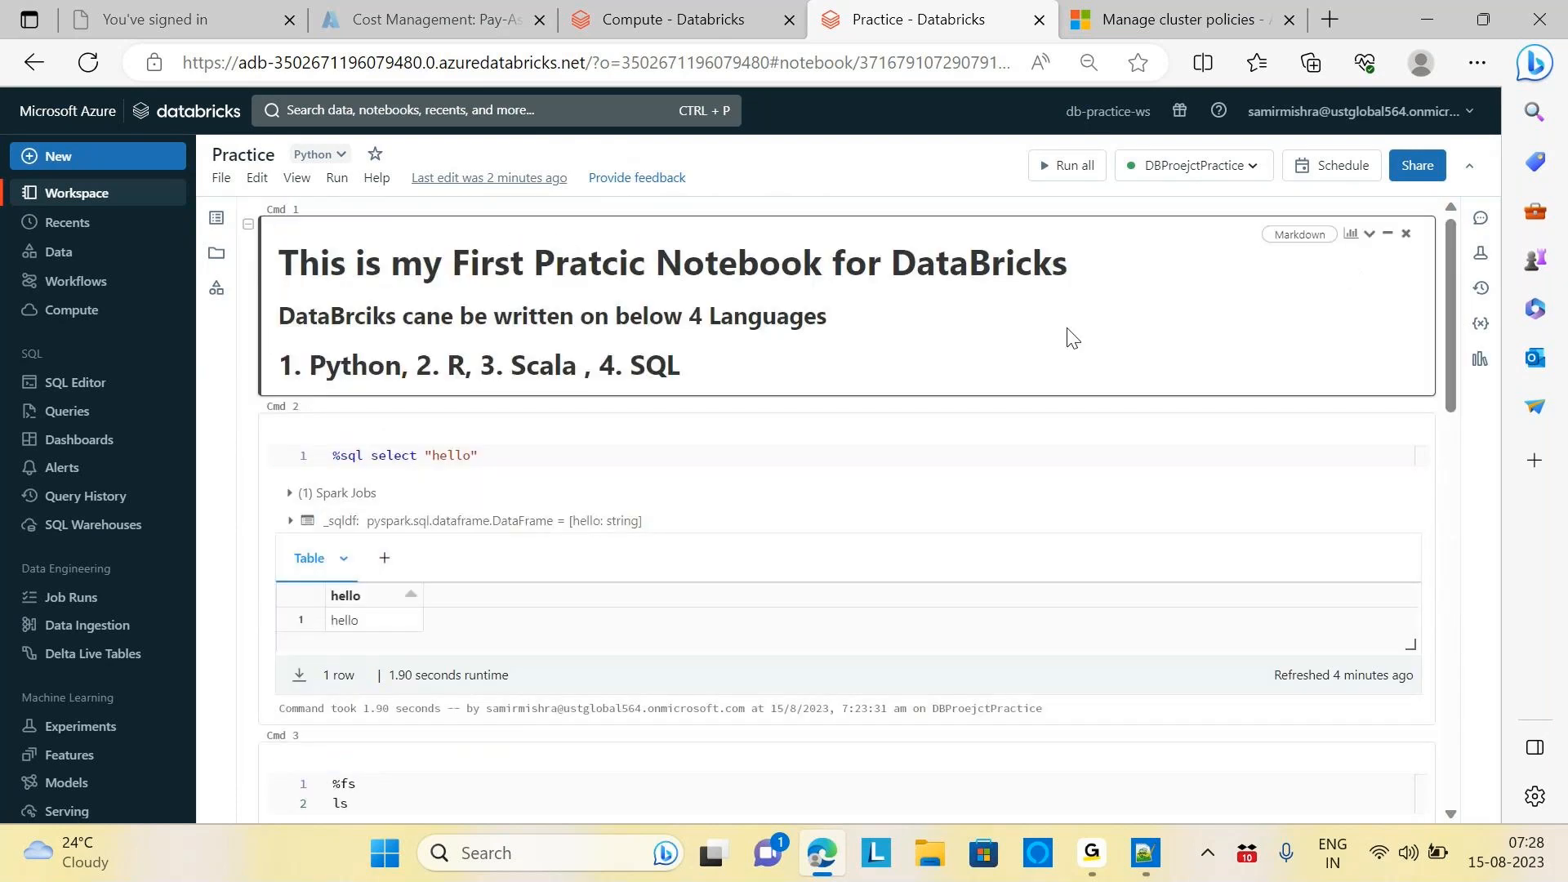